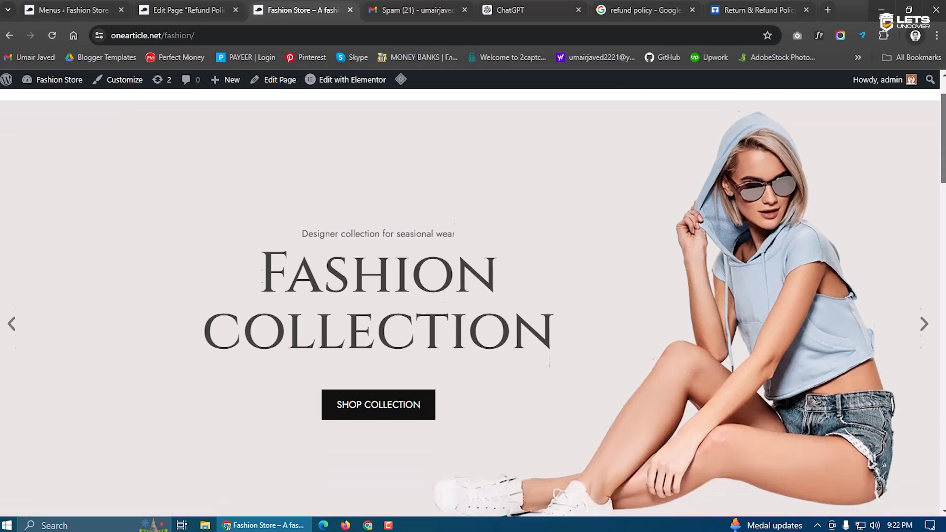
Browse the Fashion Store's Shop, Contact Us, Refund Policy and Privacy Policy pages
{"action": "left_click_drag", "start_coordinate": [941, 133], "coordinate": [908, 132]}
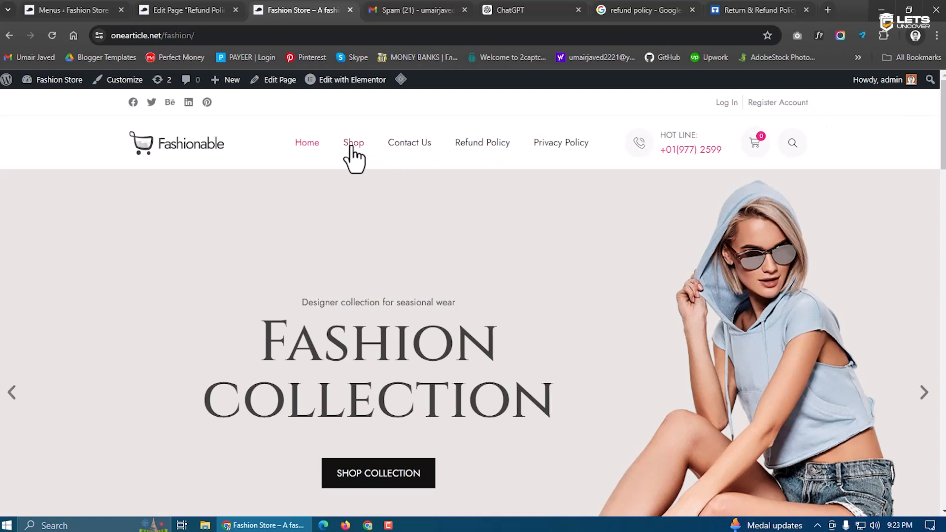
{"action": "left_click", "coordinate": [351, 146]}
{"action": "left_click_drag", "start_coordinate": [941, 260], "coordinate": [909, 154]}
{"action": "left_click", "coordinate": [411, 147]}
{"action": "scroll", "coordinate": [868, 251], "scroll_direction": "down", "scroll_amount": 3}
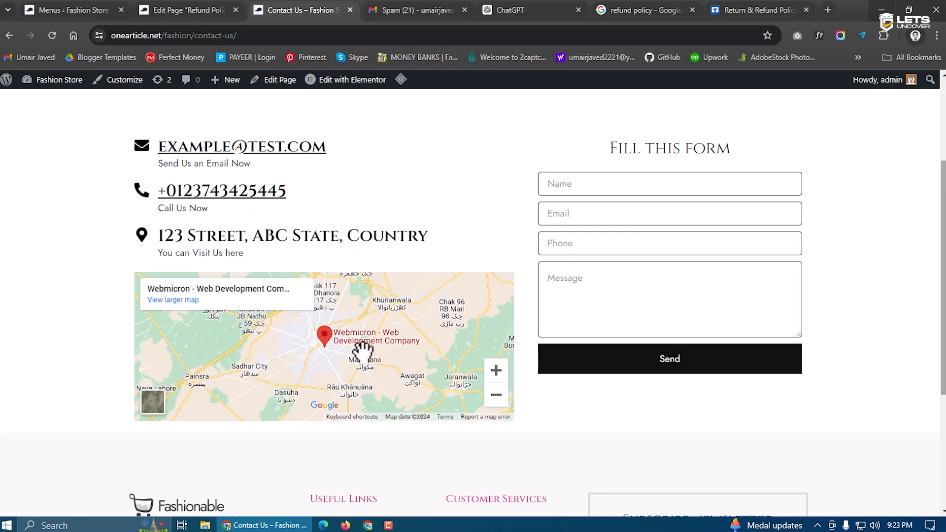
{"action": "scroll", "coordinate": [648, 317], "scroll_direction": "up", "scroll_amount": 3}
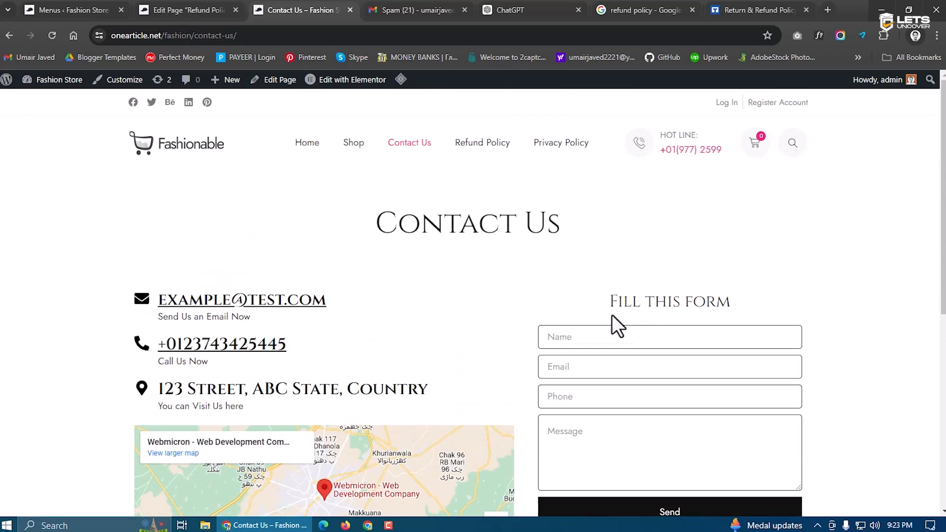
{"action": "left_click", "coordinate": [479, 148]}
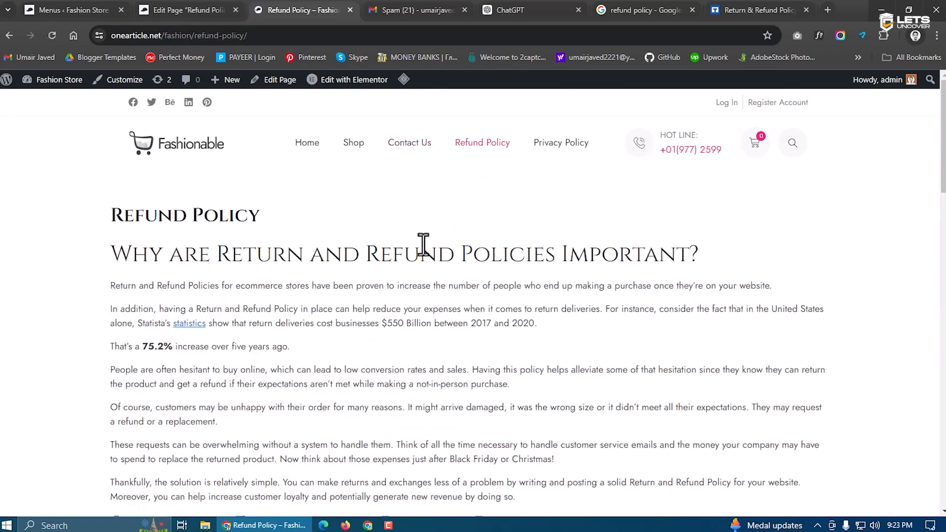
{"action": "scroll", "coordinate": [419, 246], "scroll_direction": "down", "scroll_amount": 12}
{"action": "scroll", "coordinate": [410, 259], "scroll_direction": "up", "scroll_amount": 12}
{"action": "left_click", "coordinate": [581, 146]}
{"action": "scroll", "coordinate": [391, 330], "scroll_direction": "down", "scroll_amount": 12}
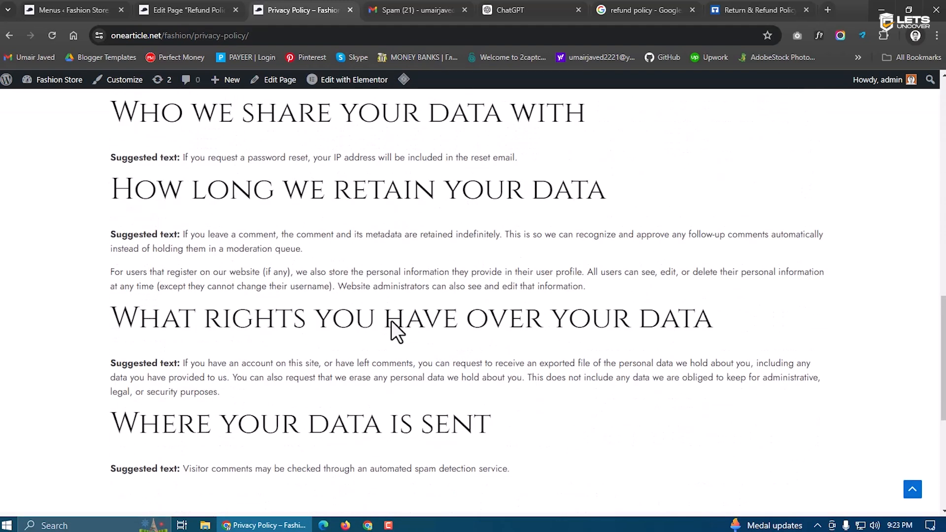
{"action": "scroll", "coordinate": [393, 331], "scroll_direction": "up", "scroll_amount": 12}
Check the empty cart and the site search, then return to the store's home page
{"action": "left_click", "coordinate": [752, 147]}
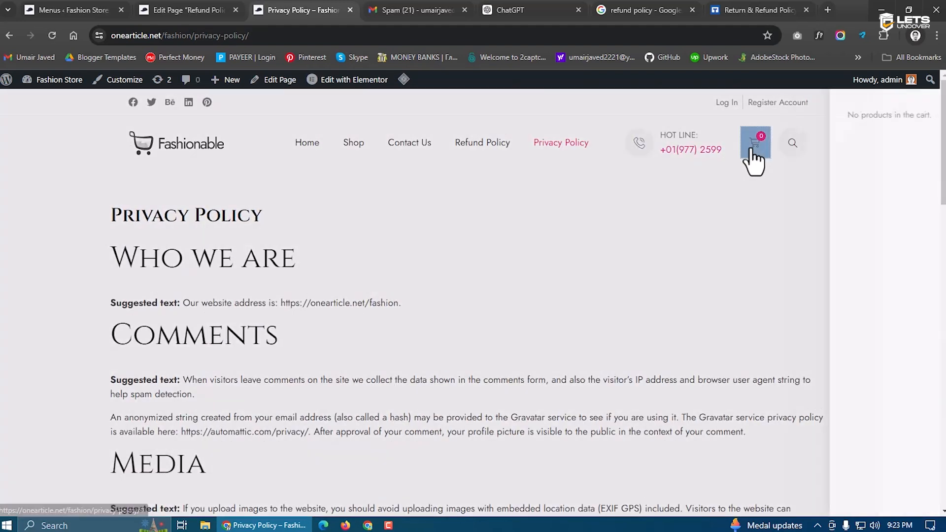
{"action": "left_click", "coordinate": [924, 92]}
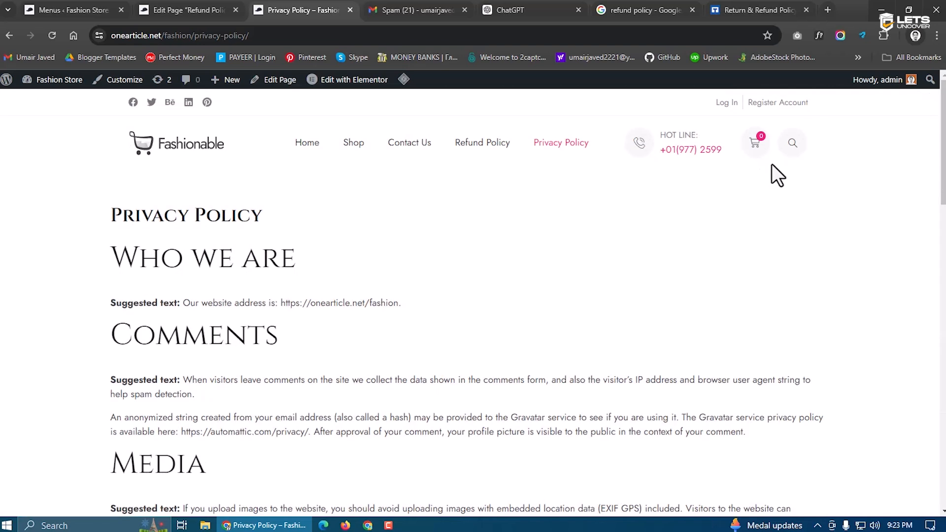
{"action": "left_click", "coordinate": [792, 143]}
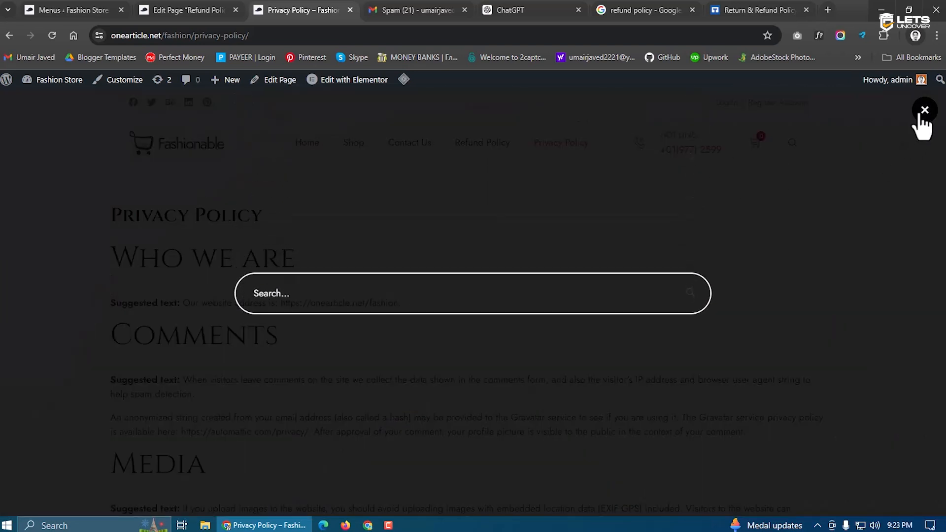
{"action": "left_click", "coordinate": [924, 109]}
{"action": "left_click", "coordinate": [307, 142]}
{"action": "scroll", "coordinate": [324, 178], "scroll_direction": "down", "scroll_amount": 15}
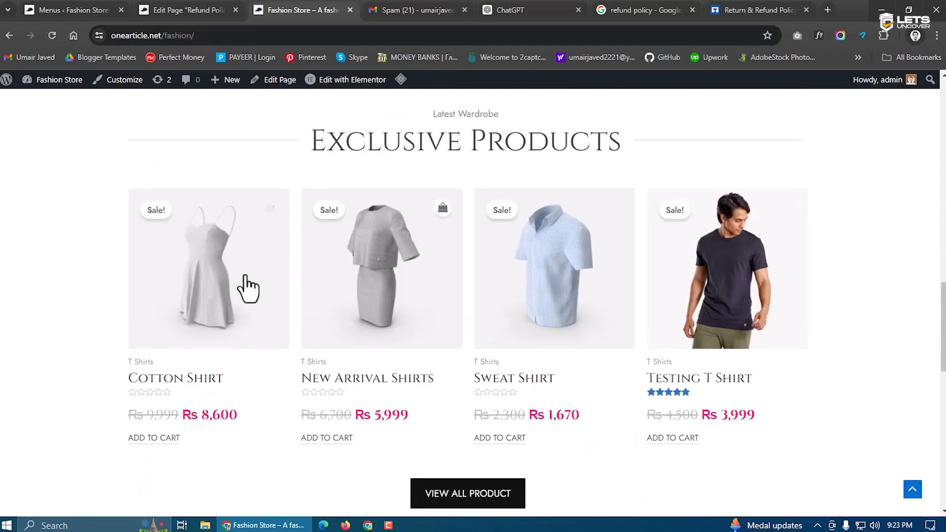
Review the Cotton Shirt product page's additional information and reviews, then go back home
{"action": "left_click", "coordinate": [215, 270]}
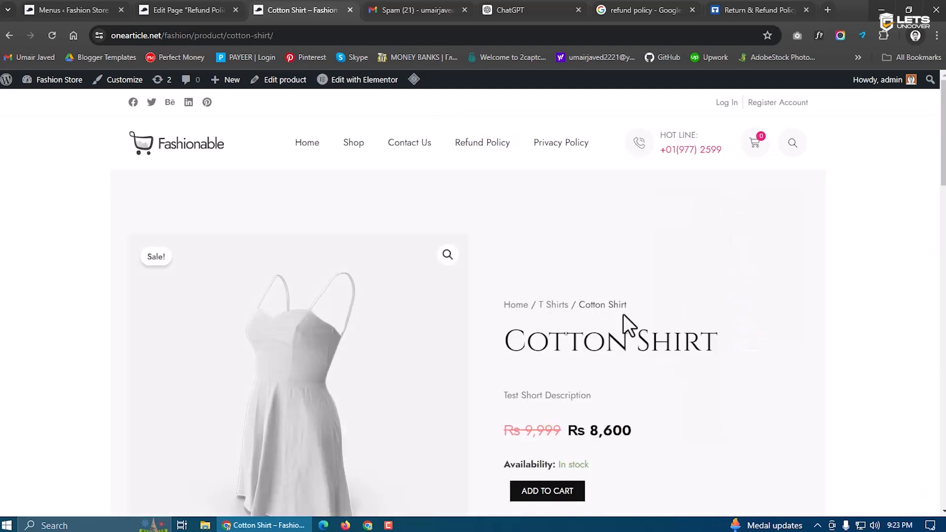
{"action": "scroll", "coordinate": [623, 314], "scroll_direction": "down", "scroll_amount": 3}
{"action": "scroll", "coordinate": [640, 291], "scroll_direction": "down", "scroll_amount": 2}
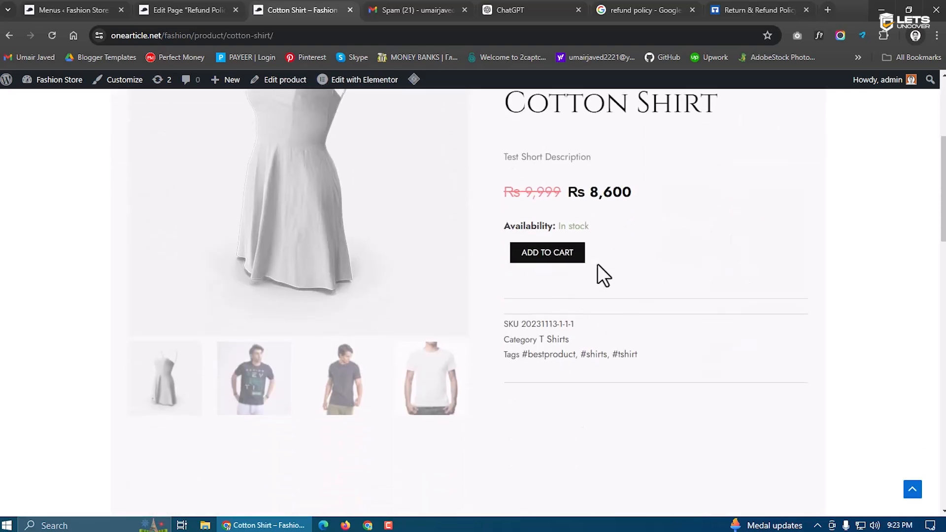
{"action": "scroll", "coordinate": [591, 294], "scroll_direction": "down", "scroll_amount": 2}
{"action": "scroll", "coordinate": [591, 295], "scroll_direction": "down", "scroll_amount": 6}
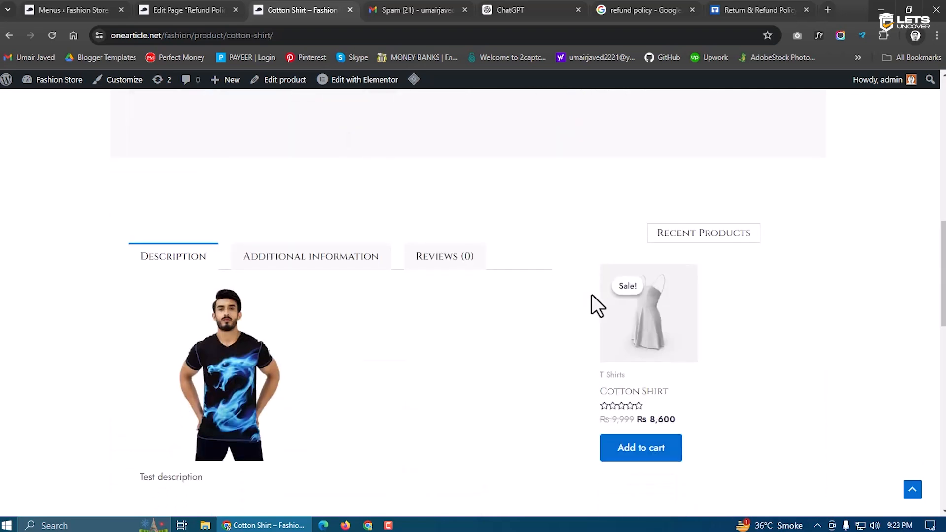
{"action": "left_click", "coordinate": [295, 144]}
{"action": "left_click", "coordinate": [439, 140]}
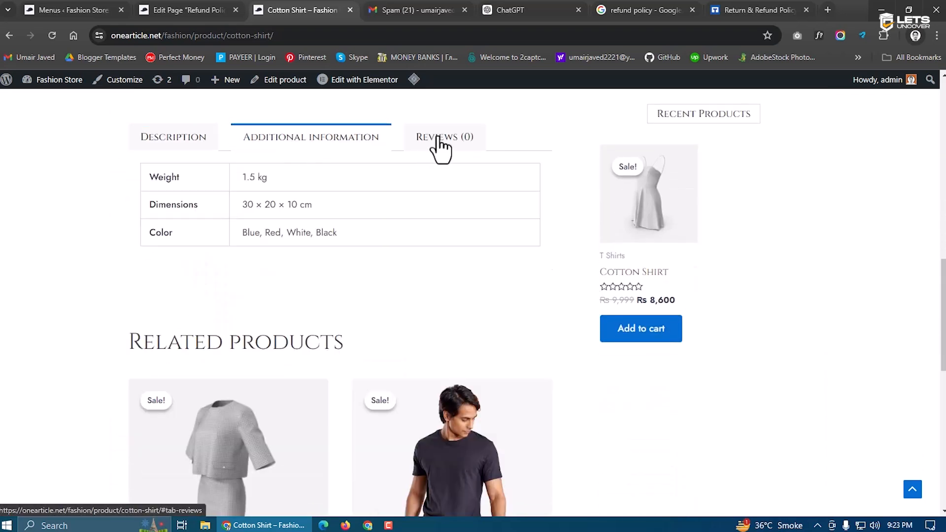
{"action": "scroll", "coordinate": [304, 280], "scroll_direction": "down", "scroll_amount": 3}
{"action": "scroll", "coordinate": [304, 279], "scroll_direction": "down", "scroll_amount": 6}
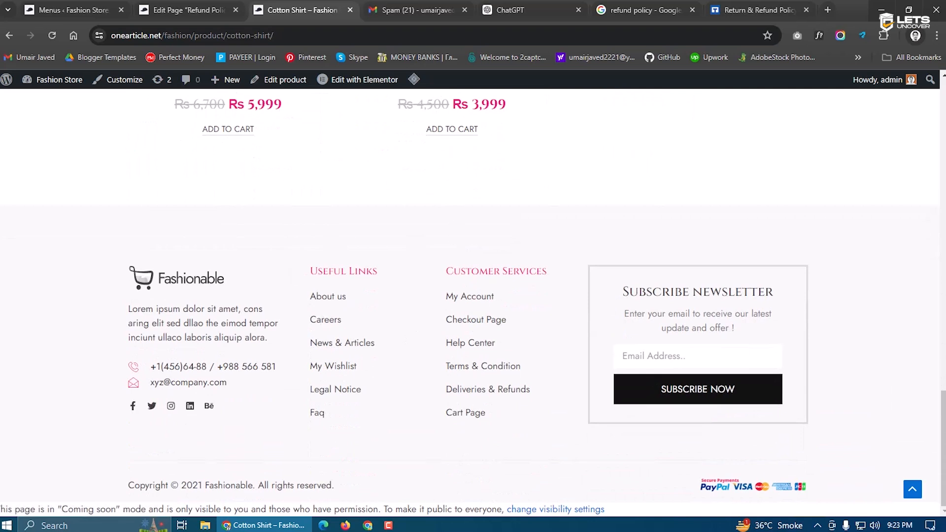
{"action": "left_click", "coordinate": [913, 489]}
{"action": "left_click", "coordinate": [301, 146]}
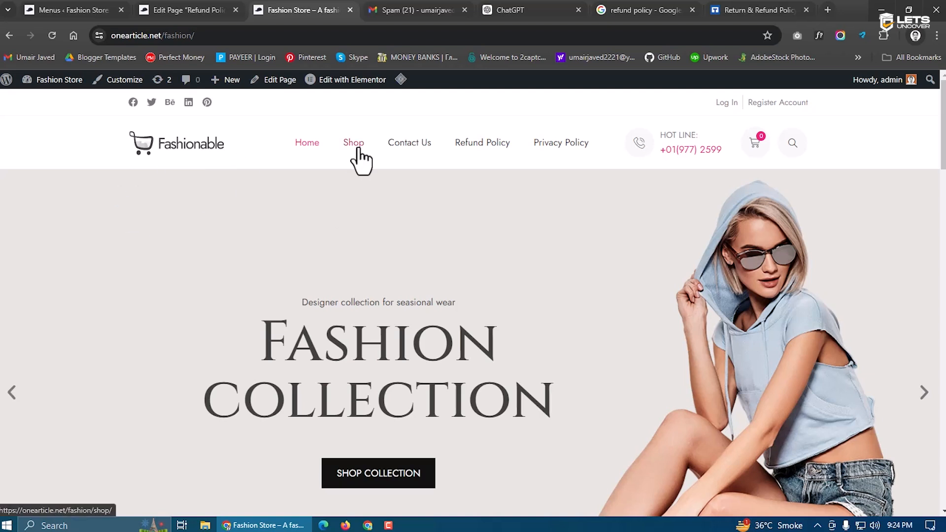
Add one Cotton Shirt to the cart and proceed to checkout
{"action": "scroll", "coordinate": [361, 160], "scroll_direction": "down", "scroll_amount": 15}
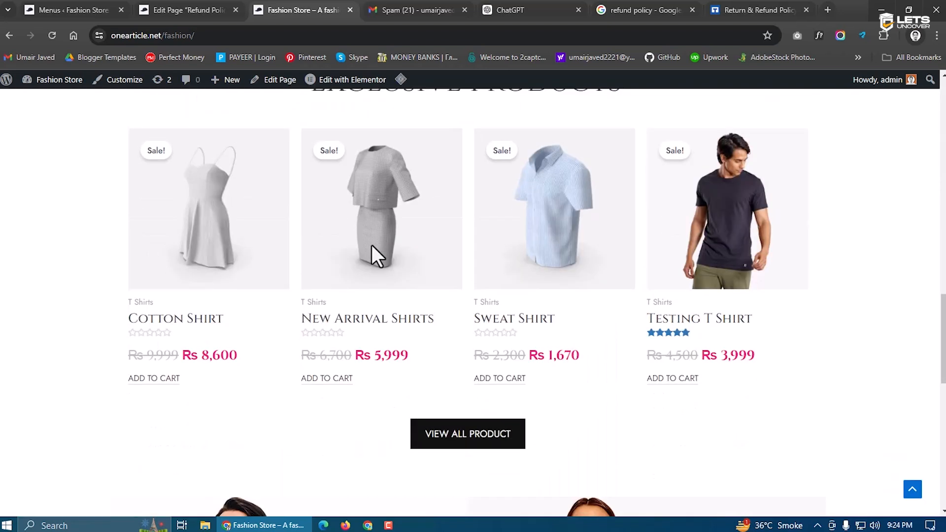
{"action": "left_click", "coordinate": [230, 217]}
{"action": "scroll", "coordinate": [380, 298], "scroll_direction": "down", "scroll_amount": 5}
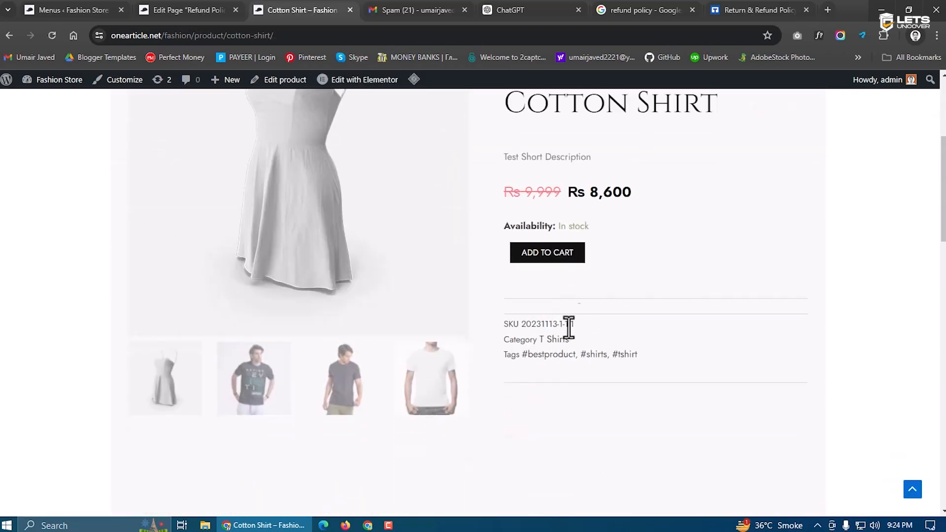
{"action": "left_click", "coordinate": [556, 243]}
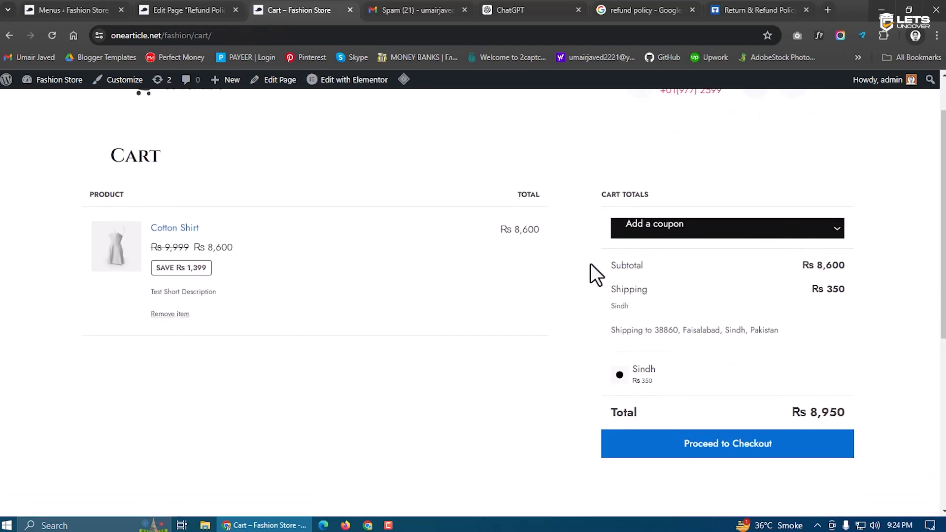
{"action": "scroll", "coordinate": [606, 285], "scroll_direction": "down", "scroll_amount": 3}
{"action": "left_click", "coordinate": [709, 331]}
Choose Cash on delivery as payment and place the order, reviewing the confirmation
{"action": "scroll", "coordinate": [689, 330], "scroll_direction": "down", "scroll_amount": 4}
{"action": "scroll", "coordinate": [672, 329], "scroll_direction": "up", "scroll_amount": 3}
{"action": "scroll", "coordinate": [212, 276], "scroll_direction": "down", "scroll_amount": 2}
{"action": "scroll", "coordinate": [212, 276], "scroll_direction": "down", "scroll_amount": 3}
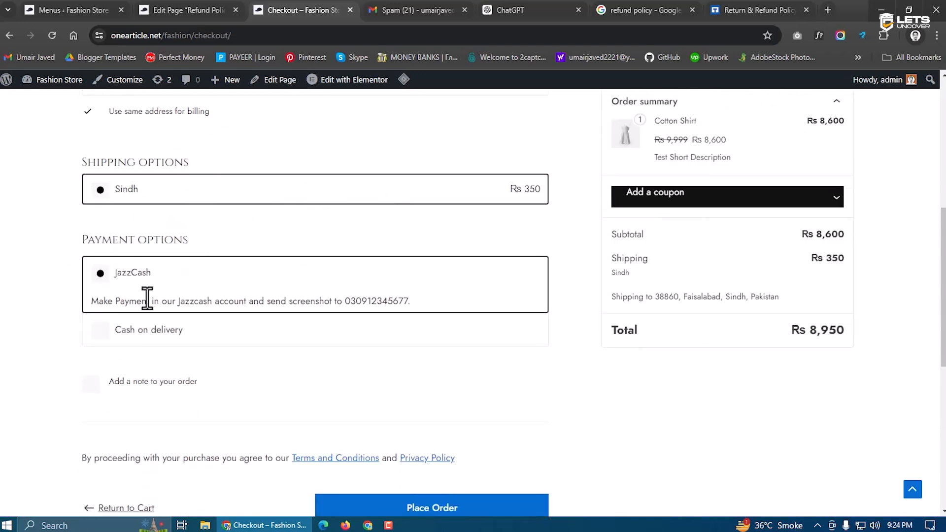
{"action": "left_click", "coordinate": [112, 341]}
{"action": "scroll", "coordinate": [345, 365], "scroll_direction": "down", "scroll_amount": 1}
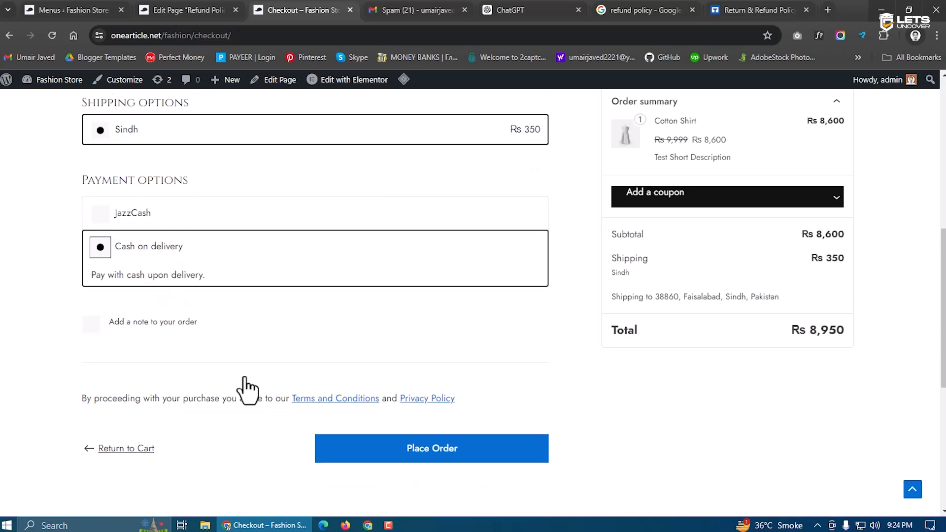
{"action": "left_click", "coordinate": [438, 461]}
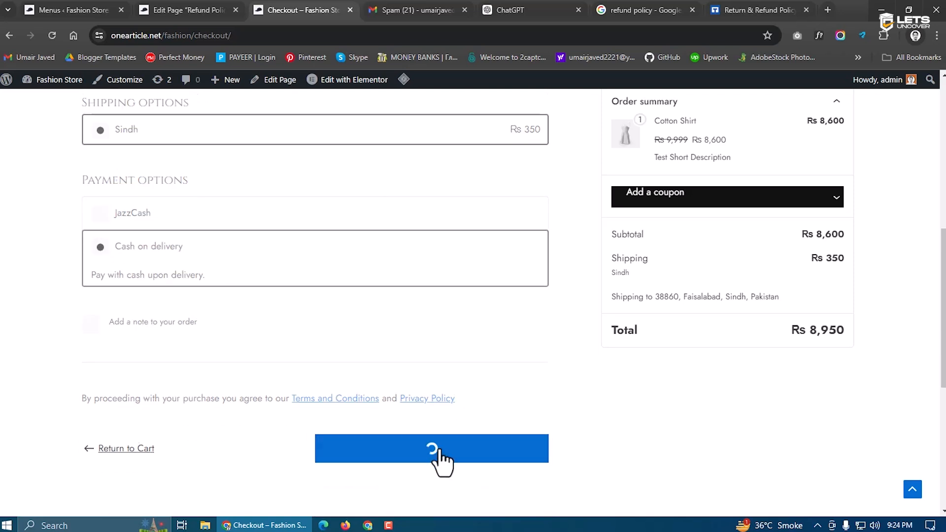
{"action": "scroll", "coordinate": [371, 226], "scroll_direction": "down", "scroll_amount": 6}
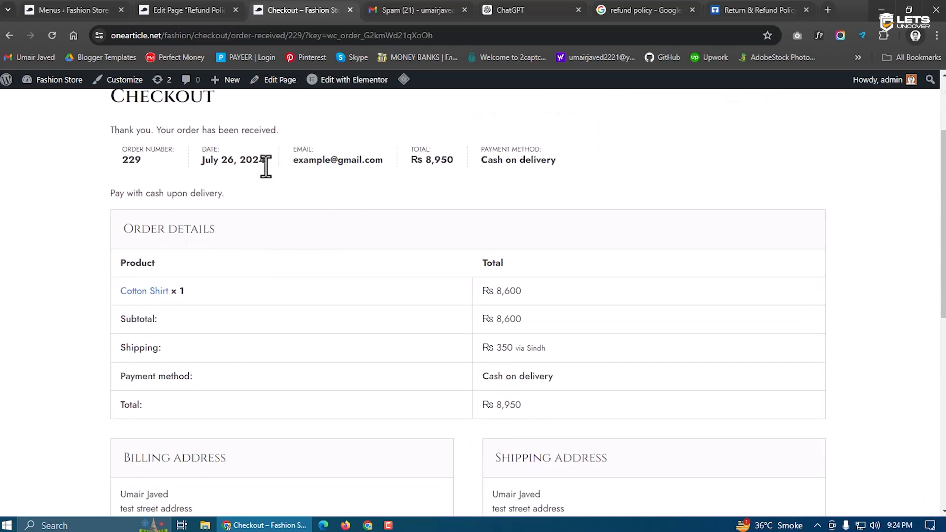
{"action": "scroll", "coordinate": [377, 401], "scroll_direction": "down", "scroll_amount": 1}
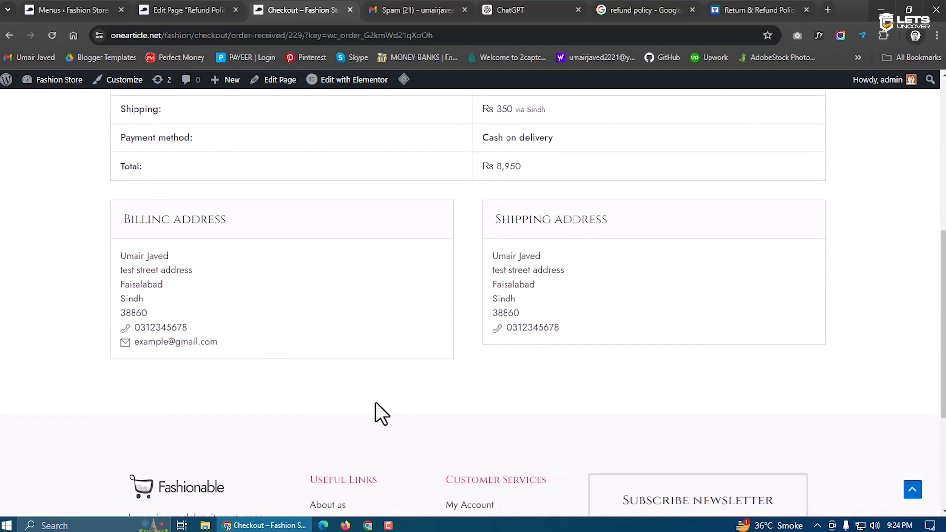
{"action": "scroll", "coordinate": [374, 402], "scroll_direction": "up", "scroll_amount": 5}
{"action": "scroll", "coordinate": [374, 403], "scroll_direction": "up", "scroll_amount": 1}
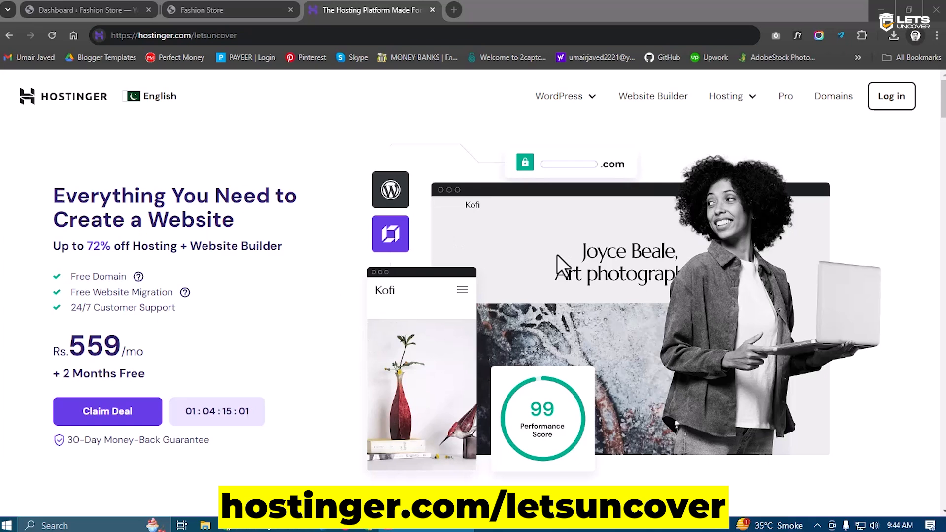
Clear an accidental text selection on the Hostinger offer page headline
{"action": "left_click_drag", "start_coordinate": [53, 199], "coordinate": [260, 230]}
{"action": "left_click", "coordinate": [260, 229]}
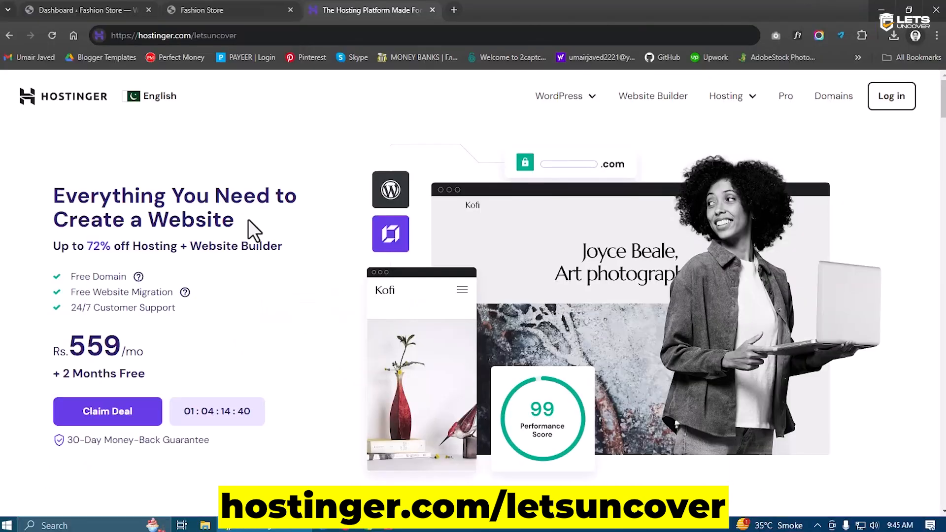
Scroll through the Premium, Business and Cloud Startup plan cards, clearing stray text selections
{"action": "scroll", "coordinate": [512, 286], "scroll_direction": "down", "scroll_amount": 5}
{"action": "scroll", "coordinate": [512, 286], "scroll_direction": "down", "scroll_amount": 10}
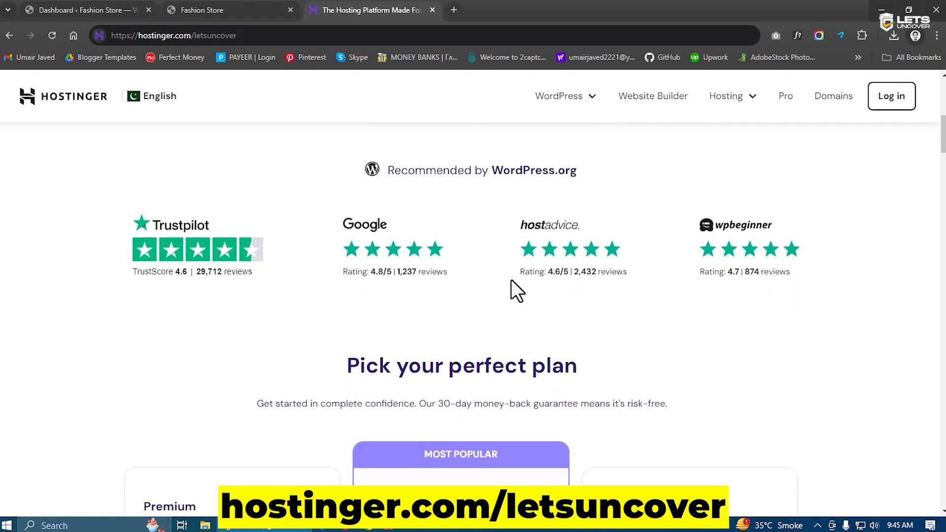
{"action": "scroll", "coordinate": [383, 250], "scroll_direction": "up", "scroll_amount": 2}
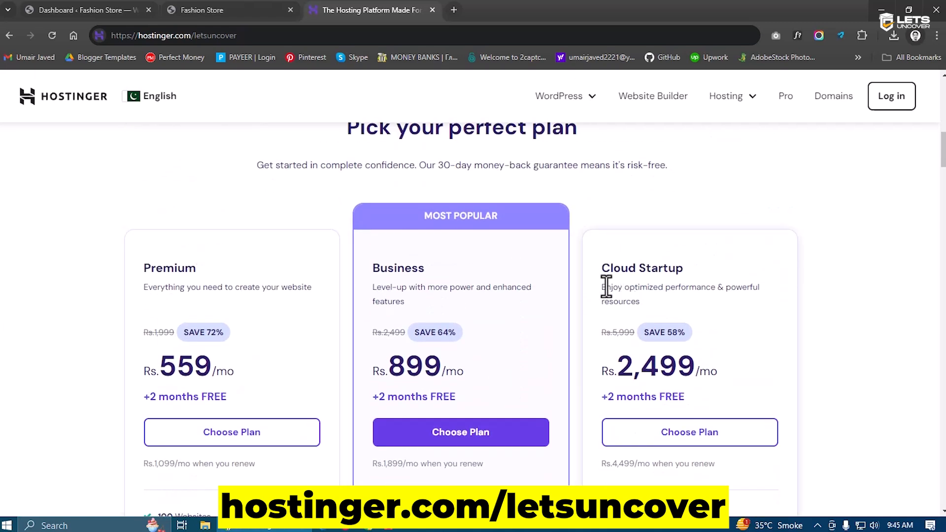
{"action": "left_click_drag", "start_coordinate": [207, 287], "coordinate": [145, 269]}
{"action": "left_click", "coordinate": [225, 266]}
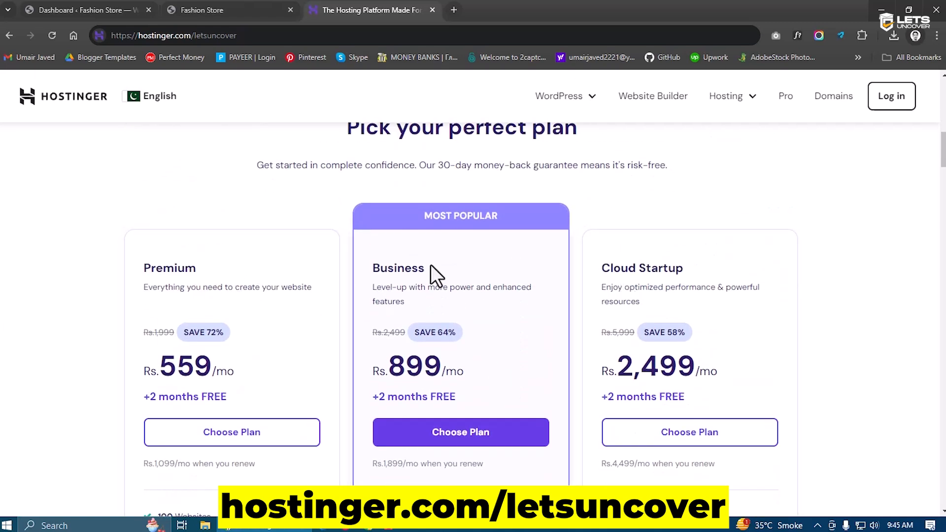
{"action": "scroll", "coordinate": [625, 270], "scroll_direction": "down", "scroll_amount": 1}
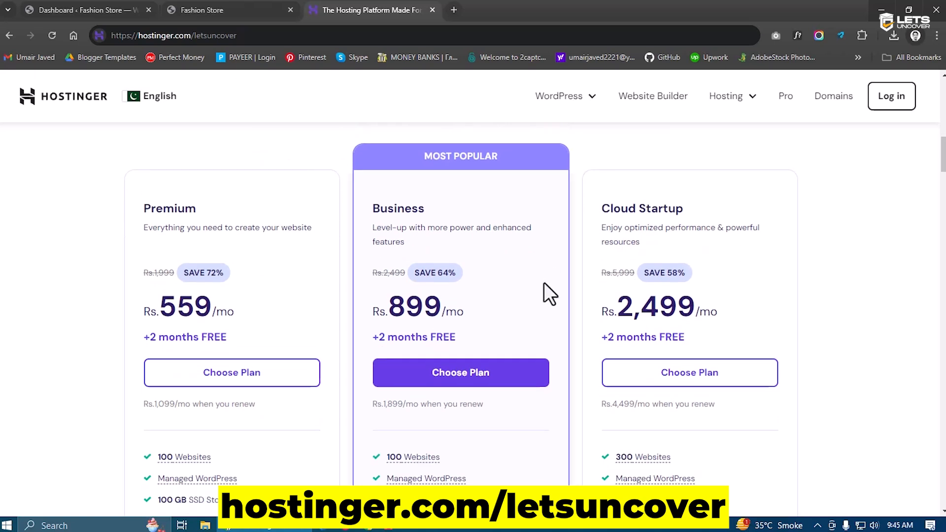
{"action": "scroll", "coordinate": [450, 312], "scroll_direction": "down", "scroll_amount": 1}
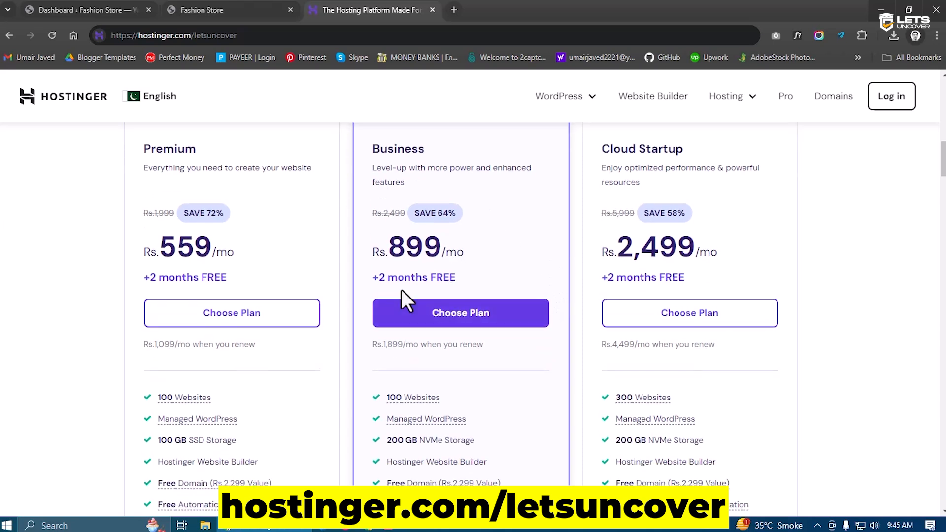
{"action": "left_click_drag", "start_coordinate": [205, 247], "coordinate": [156, 257]}
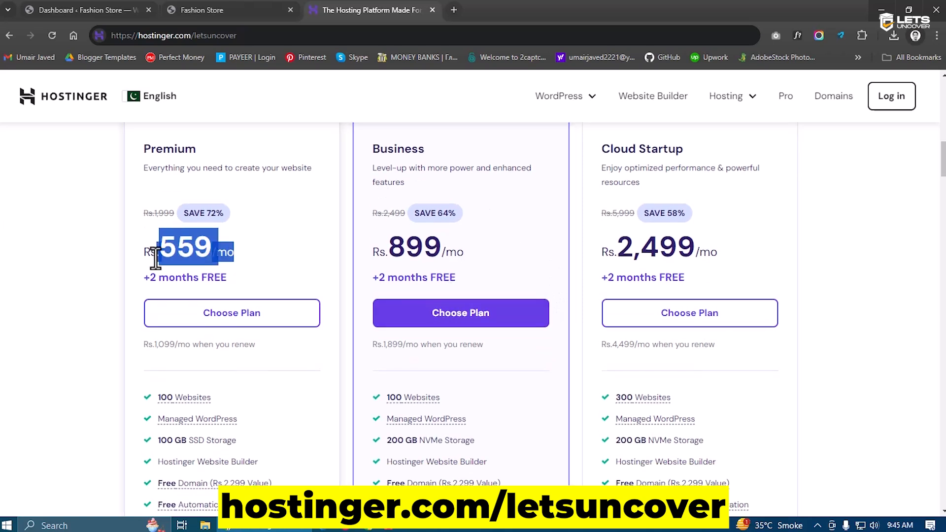
{"action": "left_click", "coordinate": [184, 261]}
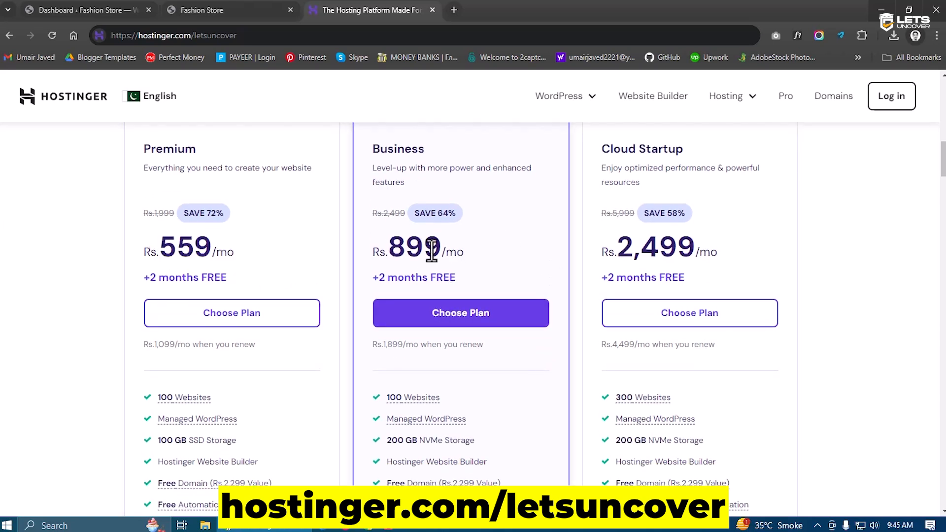
{"action": "scroll", "coordinate": [285, 325], "scroll_direction": "down", "scroll_amount": 5}
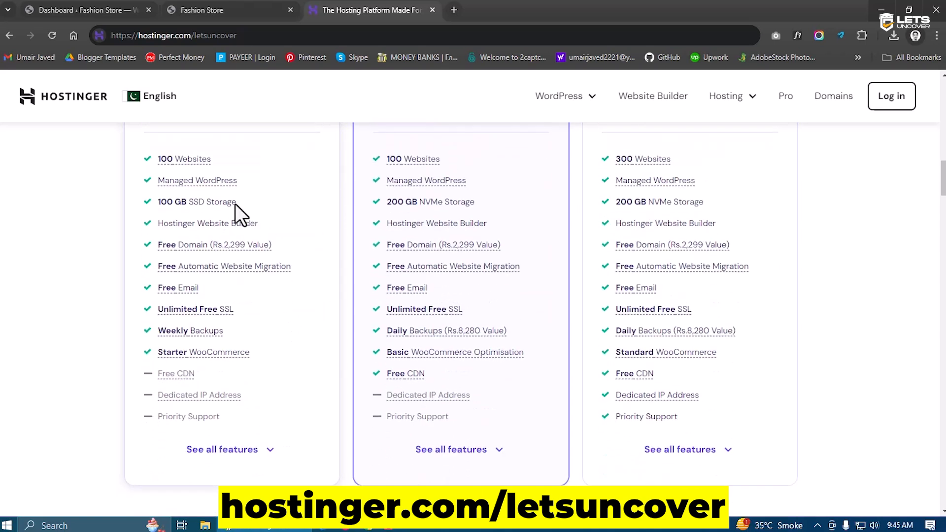
Expand 'See all features' and read through every plan's full feature list
{"action": "left_click", "coordinate": [475, 460]}
{"action": "mouse_move", "coordinate": [439, 311]}
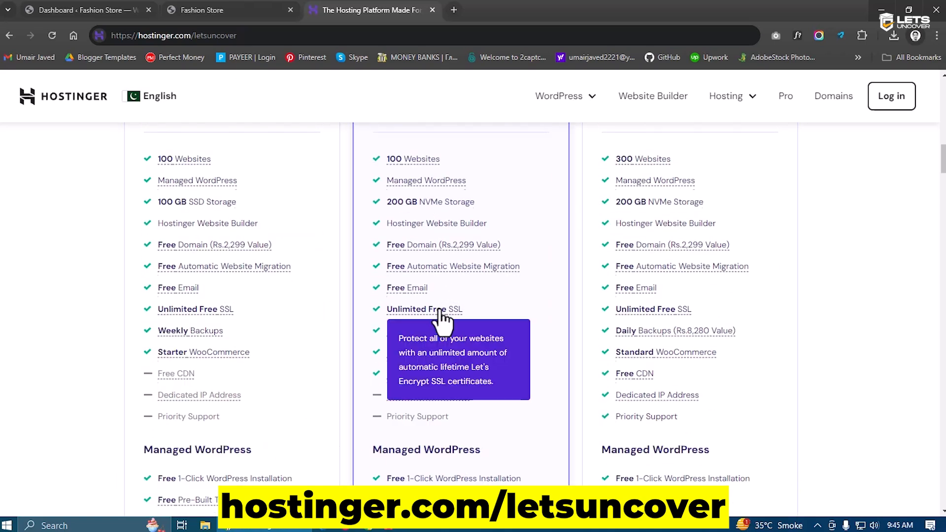
{"action": "scroll", "coordinate": [456, 372], "scroll_direction": "up", "scroll_amount": 5}
{"action": "scroll", "coordinate": [480, 388], "scroll_direction": "down", "scroll_amount": 3}
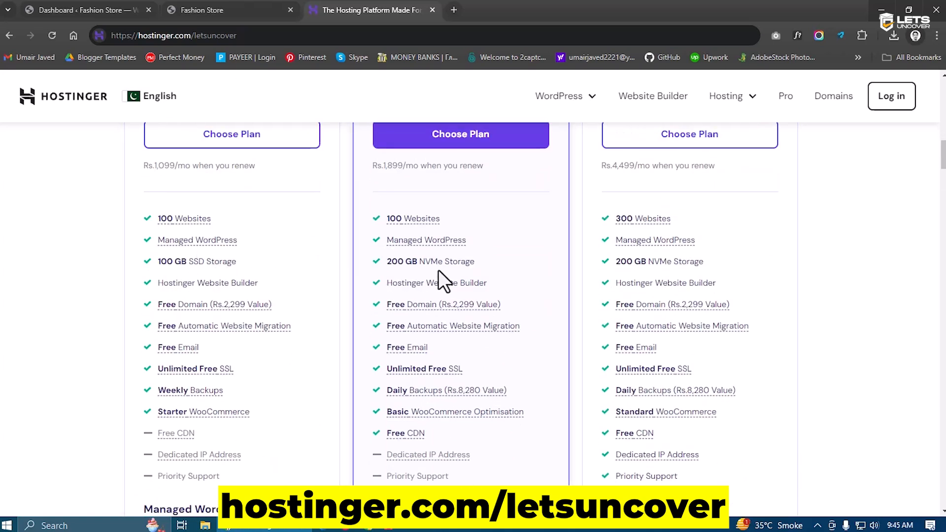
{"action": "scroll", "coordinate": [279, 281], "scroll_direction": "down", "scroll_amount": 2}
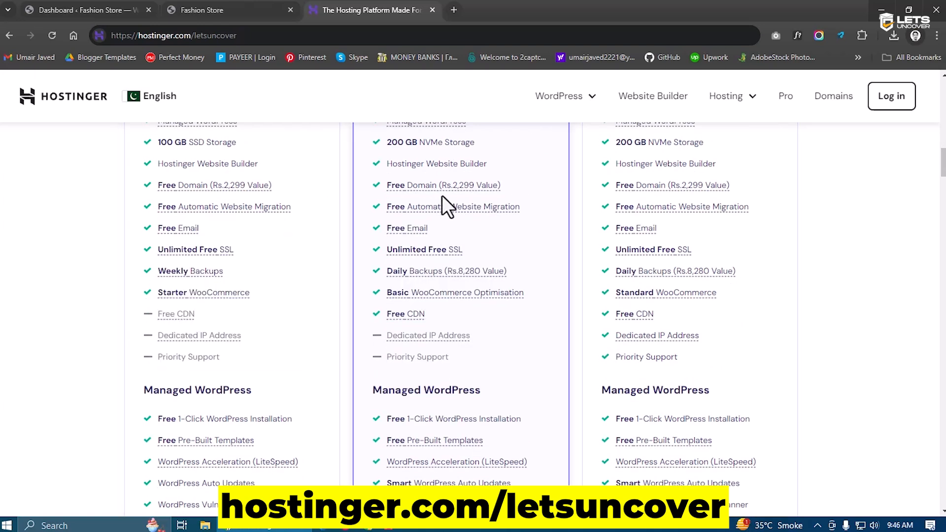
{"action": "mouse_move", "coordinate": [448, 278]}
{"action": "scroll", "coordinate": [481, 315], "scroll_direction": "down", "scroll_amount": 1}
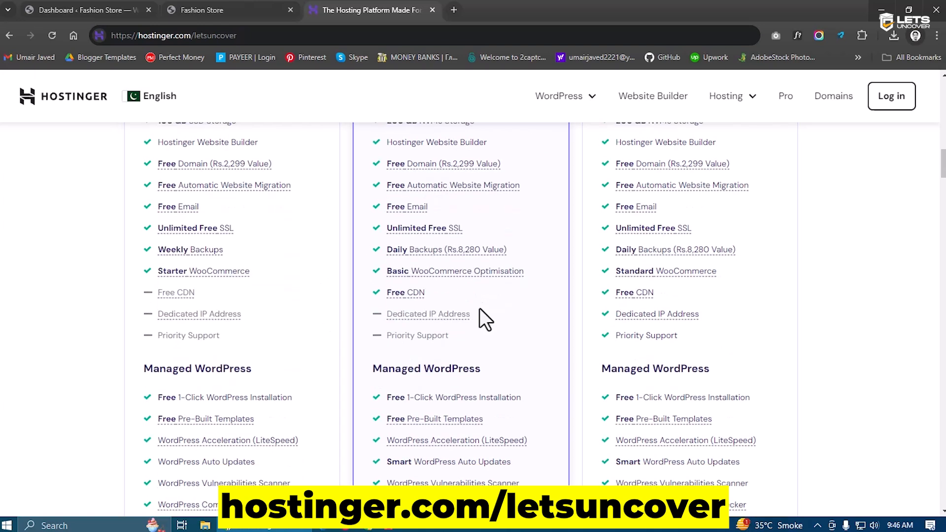
{"action": "scroll", "coordinate": [476, 288], "scroll_direction": "down", "scroll_amount": 4}
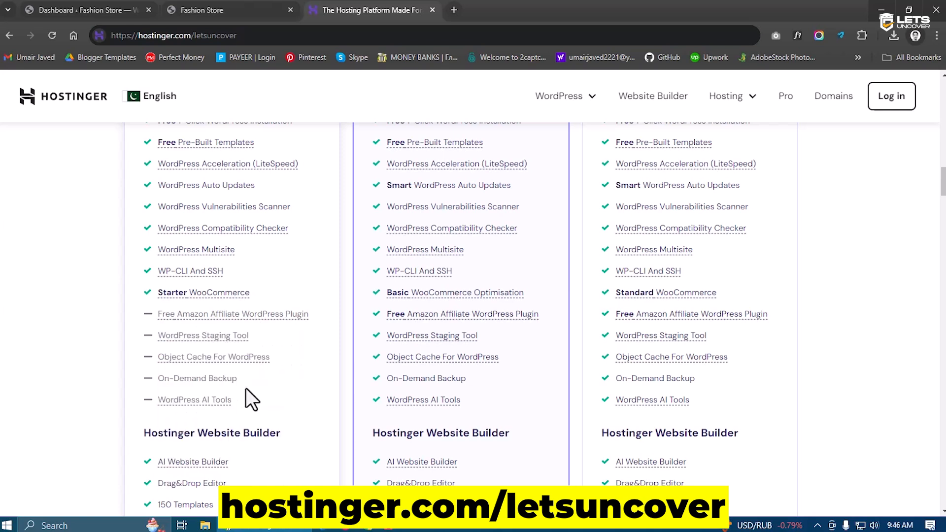
{"action": "scroll", "coordinate": [438, 433], "scroll_direction": "down", "scroll_amount": 4}
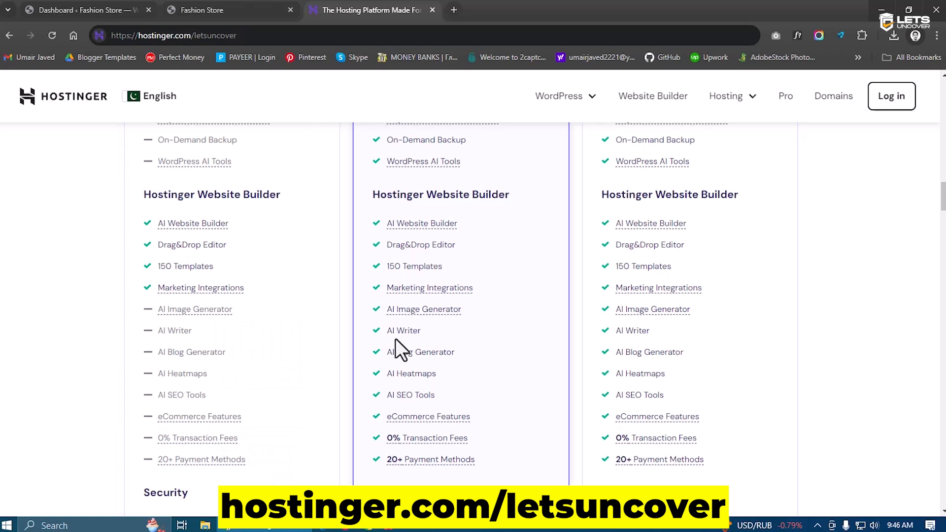
{"action": "scroll", "coordinate": [454, 473], "scroll_direction": "down", "scroll_amount": 5}
{"action": "scroll", "coordinate": [445, 451], "scroll_direction": "down", "scroll_amount": 2}
{"action": "scroll", "coordinate": [444, 449], "scroll_direction": "up", "scroll_amount": 20}
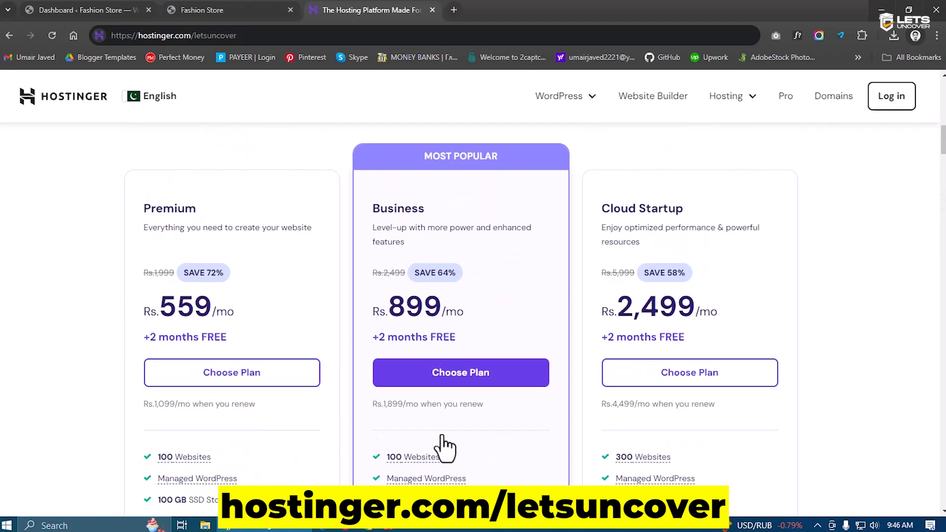
Choose the Business Web Hosting plan
{"action": "left_click", "coordinate": [464, 374]}
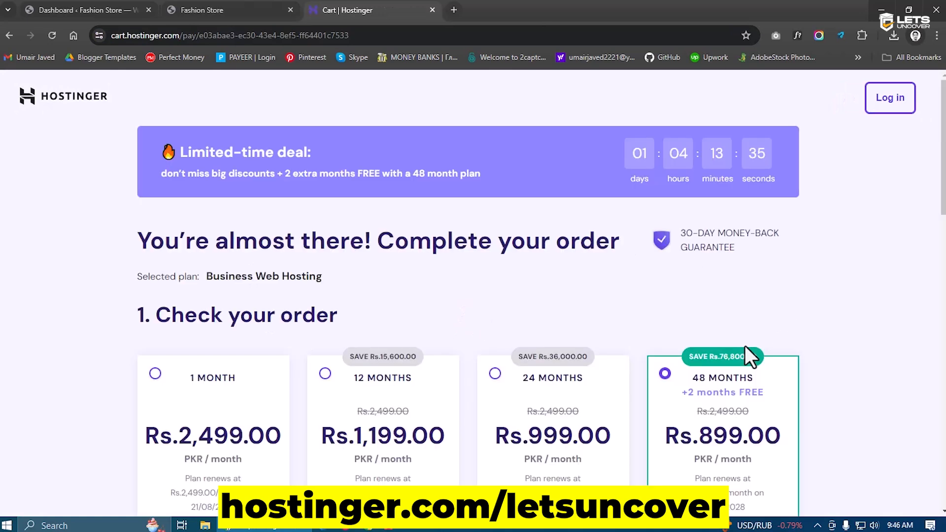
{"action": "scroll", "coordinate": [744, 346], "scroll_direction": "down", "scroll_amount": 5}
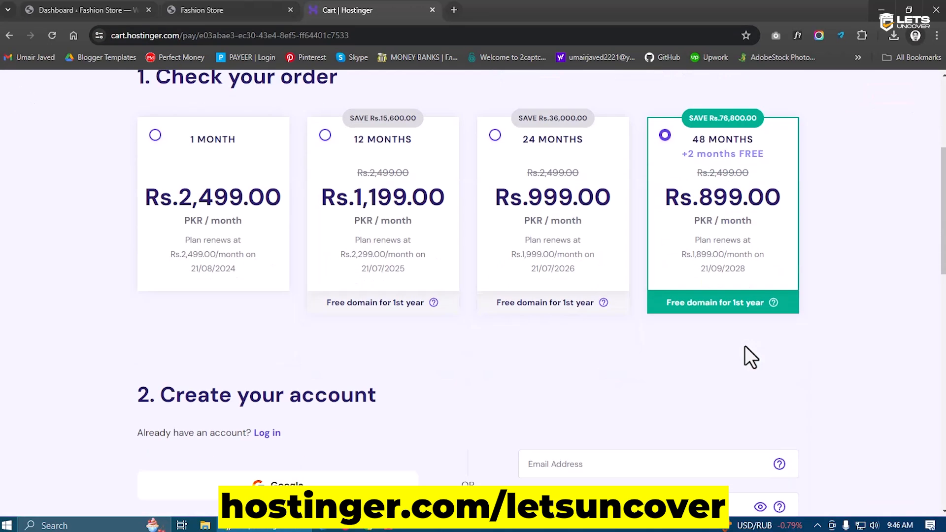
{"action": "scroll", "coordinate": [745, 346], "scroll_direction": "up", "scroll_amount": 4}
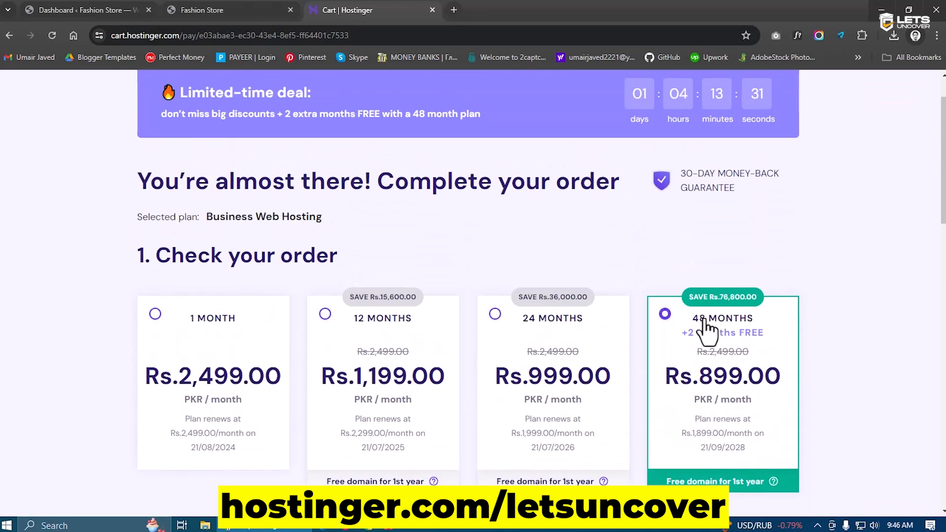
{"action": "scroll", "coordinate": [652, 351], "scroll_direction": "down", "scroll_amount": 3}
Compare the 12, 24 and 48-month billing periods, settling on 48 months
{"action": "left_click", "coordinate": [393, 228]}
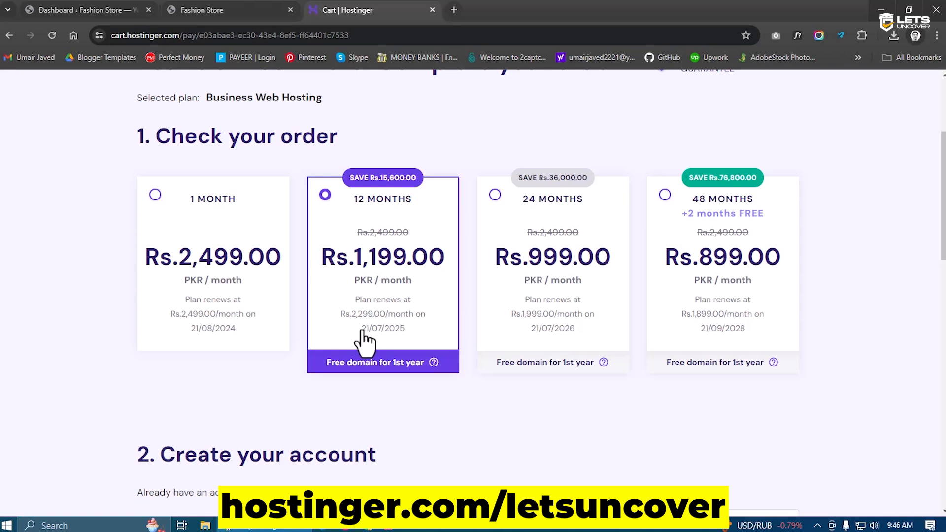
{"action": "left_click", "coordinate": [561, 268]}
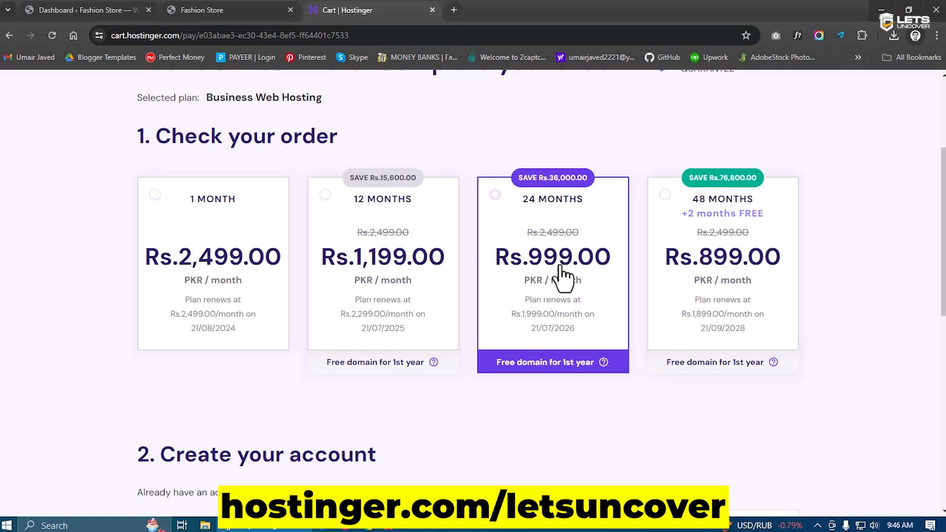
{"action": "left_click", "coordinate": [750, 245]}
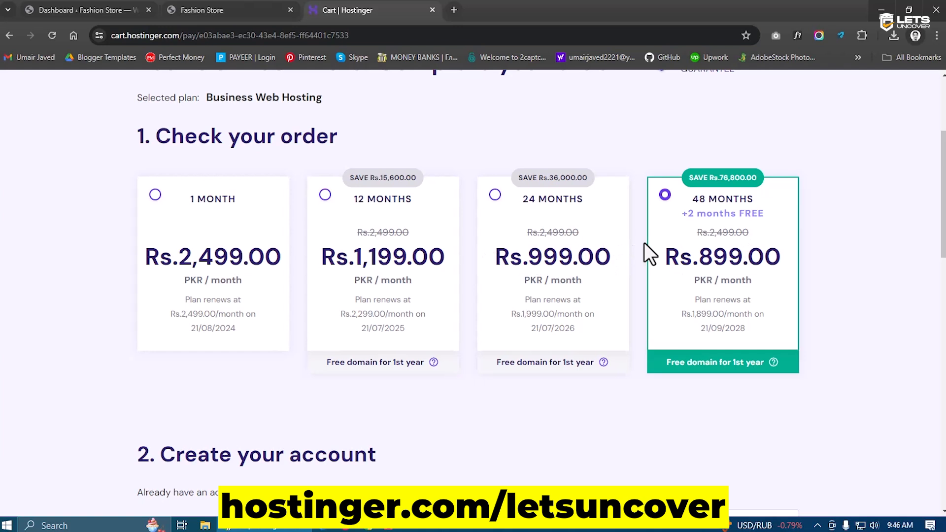
{"action": "left_click", "coordinate": [543, 291]}
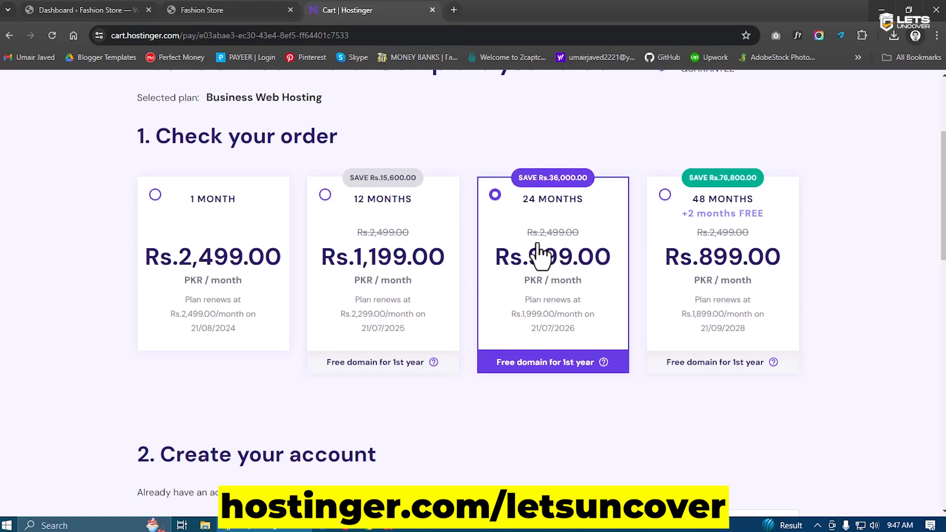
{"action": "left_click", "coordinate": [684, 279]}
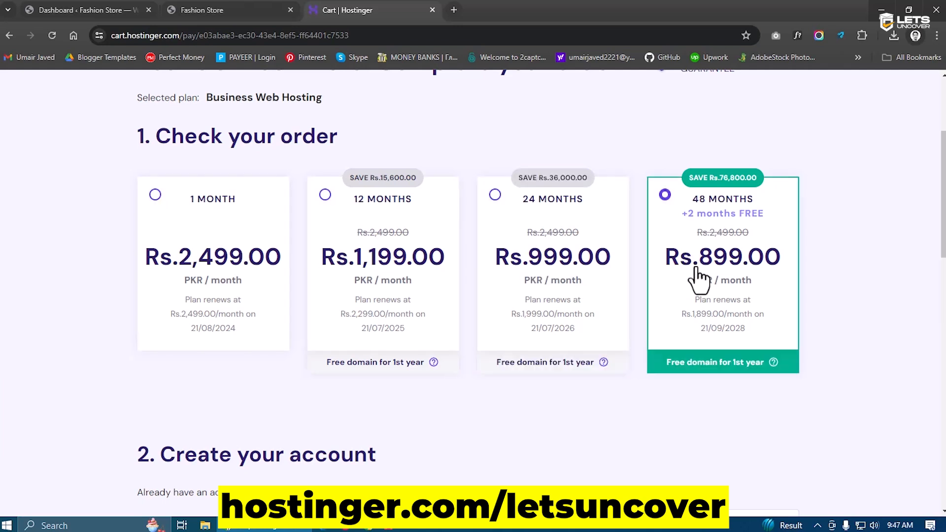
{"action": "scroll", "coordinate": [506, 374], "scroll_direction": "down", "scroll_amount": 6}
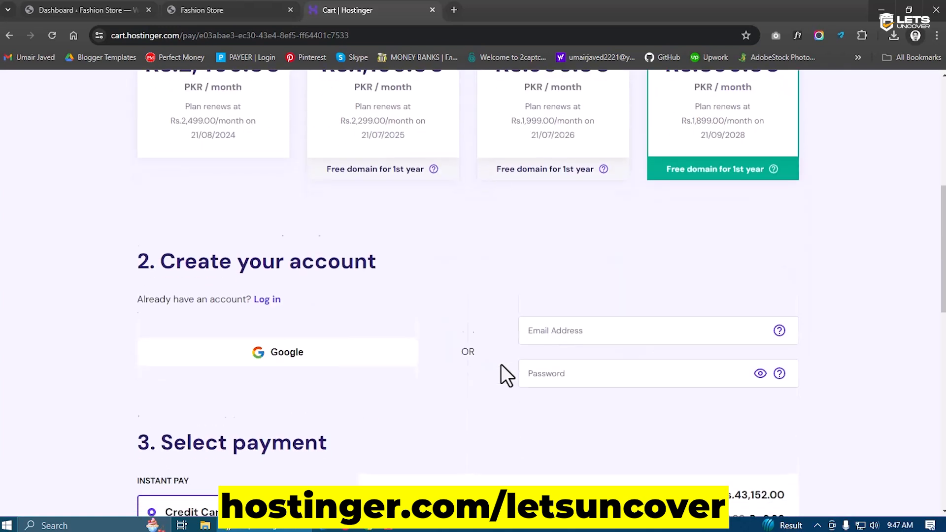
{"action": "left_click", "coordinate": [560, 231]}
{"action": "left_click", "coordinate": [556, 275]}
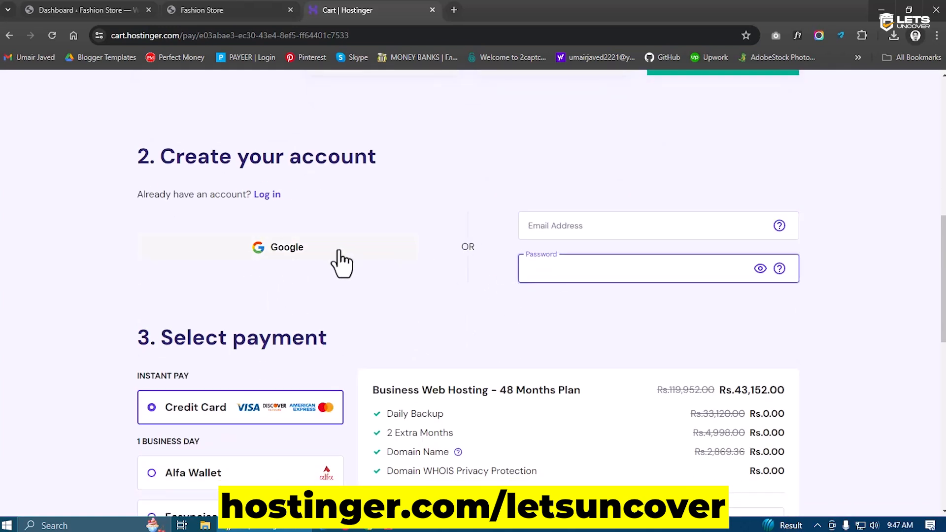
{"action": "scroll", "coordinate": [432, 280], "scroll_direction": "down", "scroll_amount": 6}
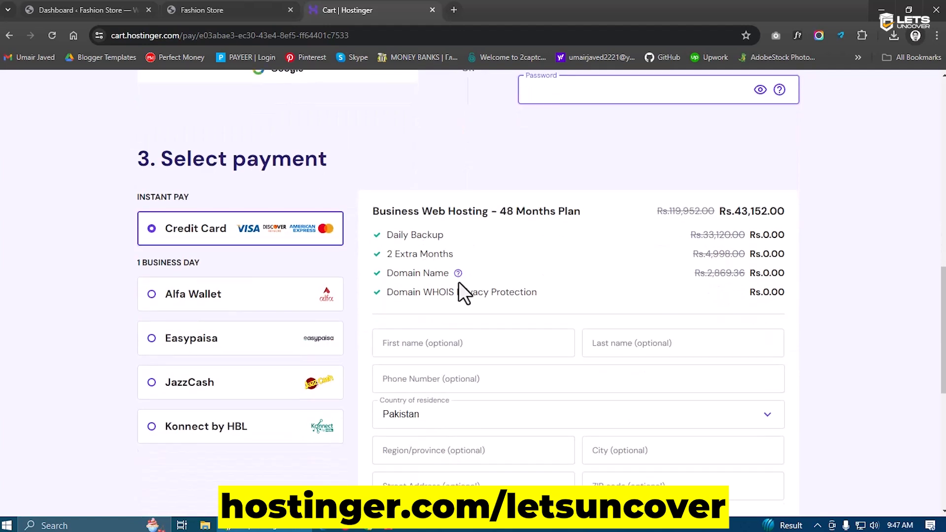
{"action": "scroll", "coordinate": [487, 268], "scroll_direction": "up", "scroll_amount": 1}
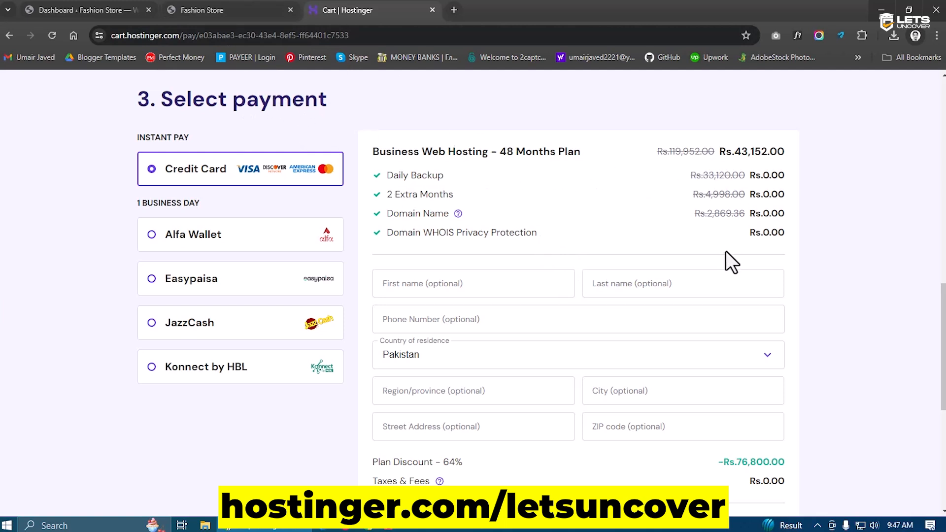
{"action": "scroll", "coordinate": [726, 251], "scroll_direction": "down", "scroll_amount": 5}
{"action": "left_click_drag", "start_coordinate": [731, 295], "coordinate": [780, 295]}
{"action": "left_click", "coordinate": [780, 295]}
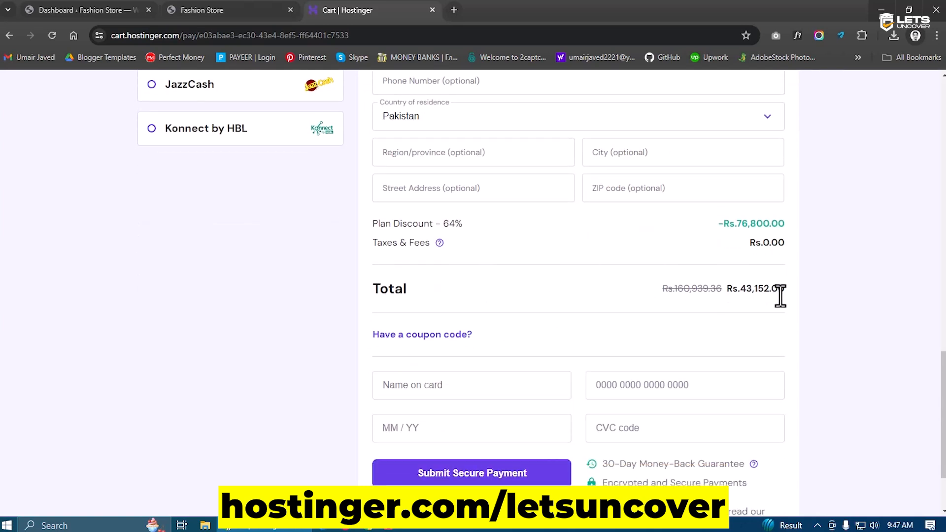
Enter coupon code LETSUNCOVER and apply it, lowering the total to Rs.38,836.80
{"action": "left_click", "coordinate": [421, 335]}
{"action": "left_click", "coordinate": [475, 371]}
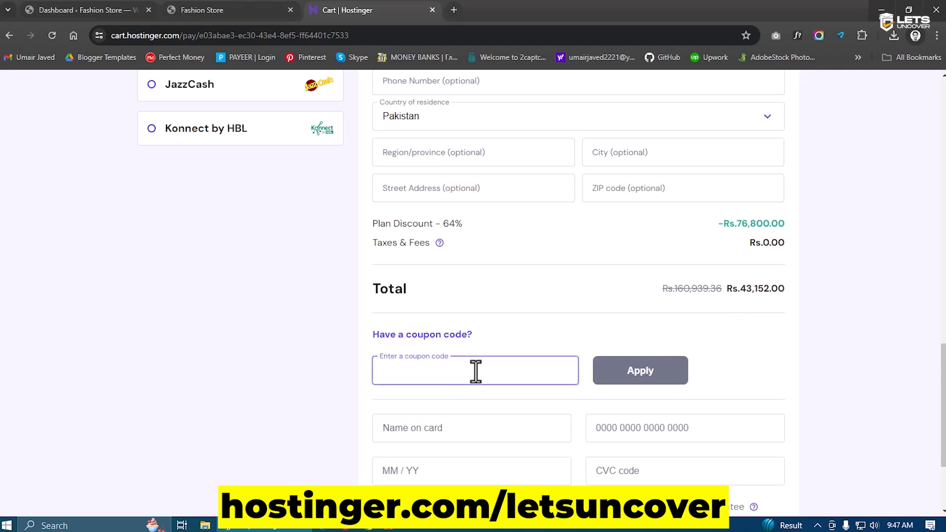
{"action": "type", "text": "LETSUNCOVER"}
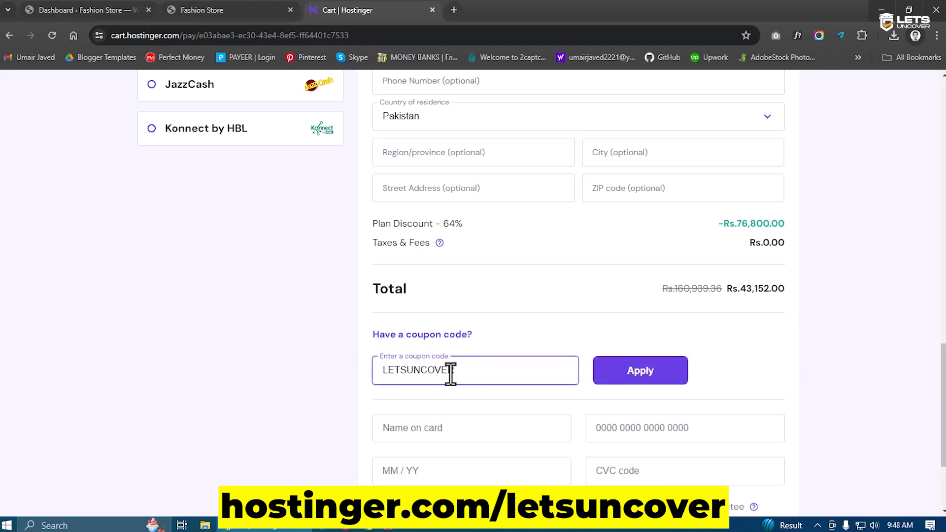
{"action": "left_click_drag", "start_coordinate": [456, 373], "coordinate": [379, 374]}
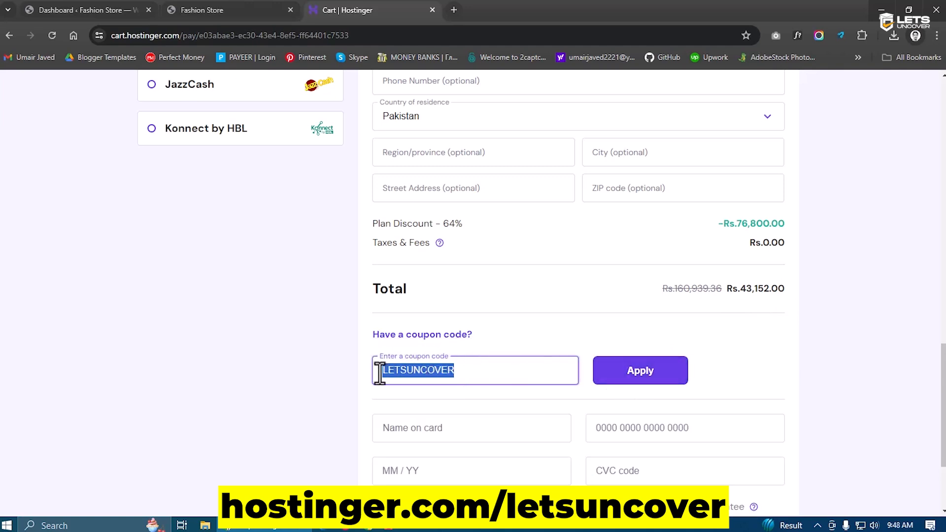
{"action": "left_click", "coordinate": [622, 379]}
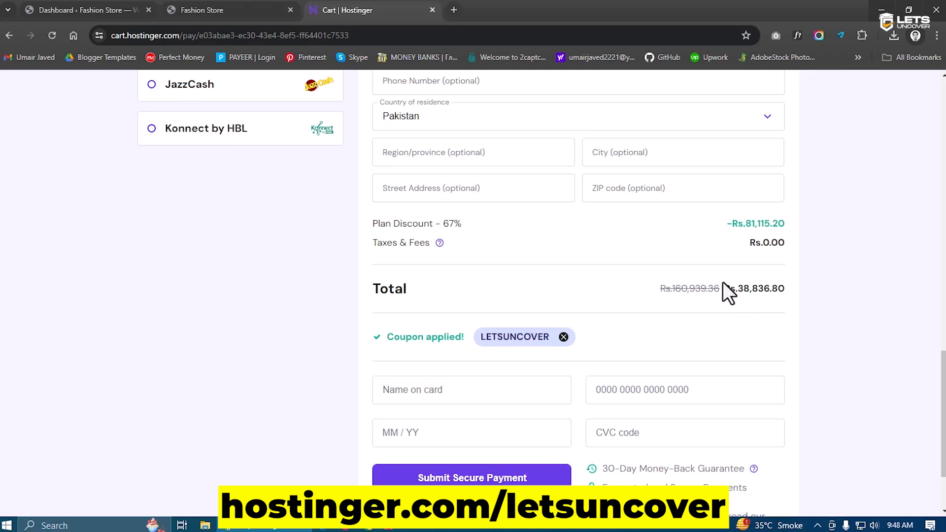
{"action": "scroll", "coordinate": [690, 315], "scroll_direction": "down", "scroll_amount": 2}
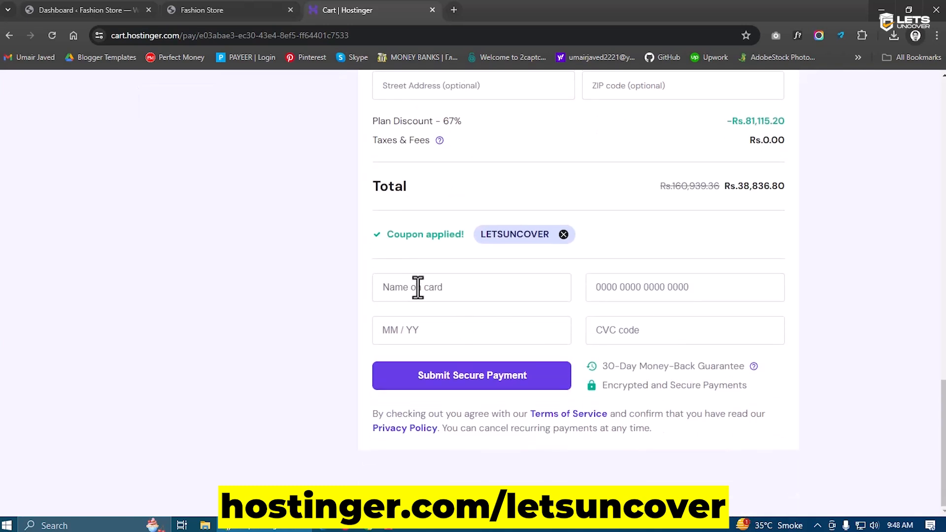
Select JazzCash as the payment method, then switch to Easypaisa
{"action": "scroll", "coordinate": [640, 344], "scroll_direction": "up", "scroll_amount": 3}
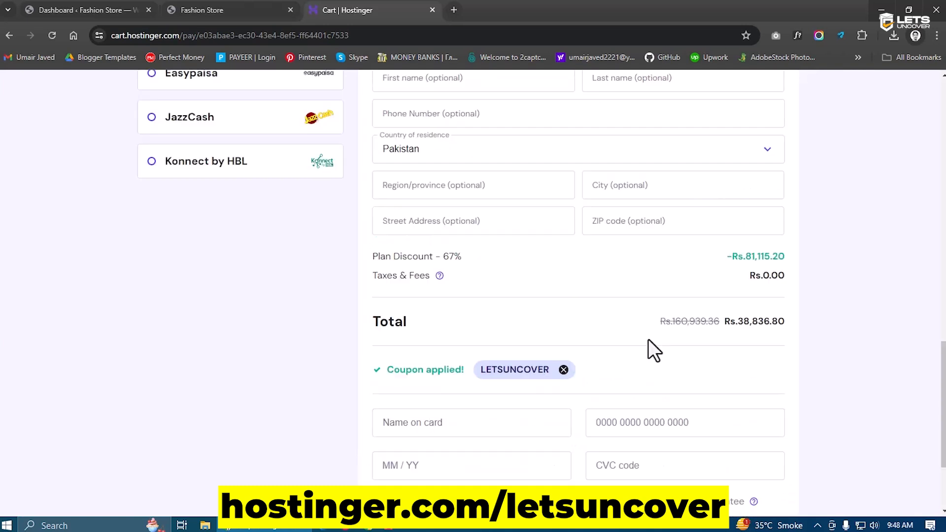
{"action": "scroll", "coordinate": [648, 340], "scroll_direction": "up", "scroll_amount": 5}
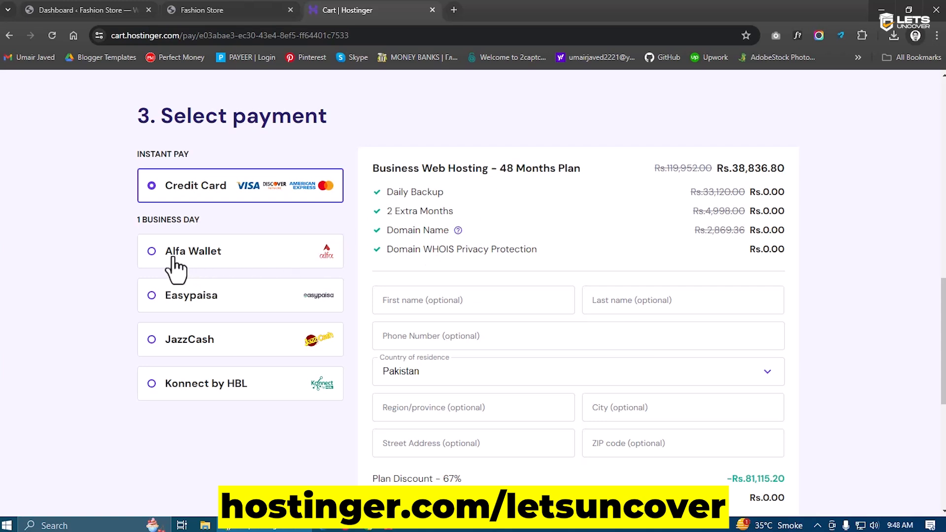
{"action": "left_click", "coordinate": [185, 345]}
{"action": "scroll", "coordinate": [155, 304], "scroll_direction": "down", "scroll_amount": 2}
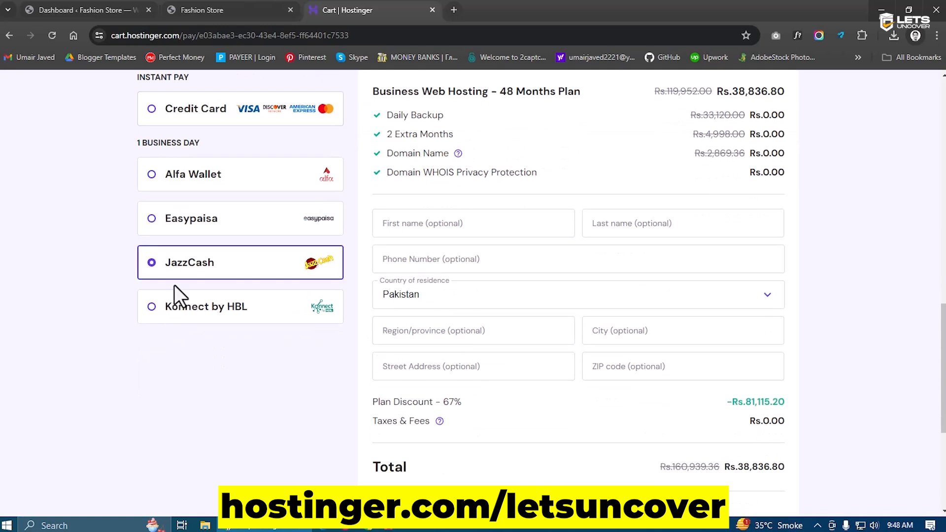
{"action": "left_click", "coordinate": [200, 235]}
{"action": "scroll", "coordinate": [487, 293], "scroll_direction": "down", "scroll_amount": 5}
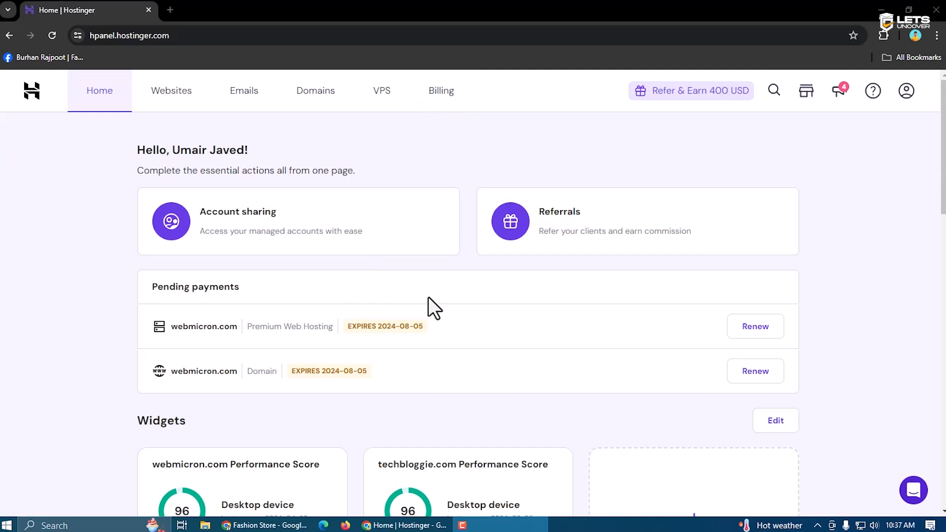
From Websites, open lifefitnesss.com's dashboard and its WordPress Overview
{"action": "left_click", "coordinate": [175, 90]}
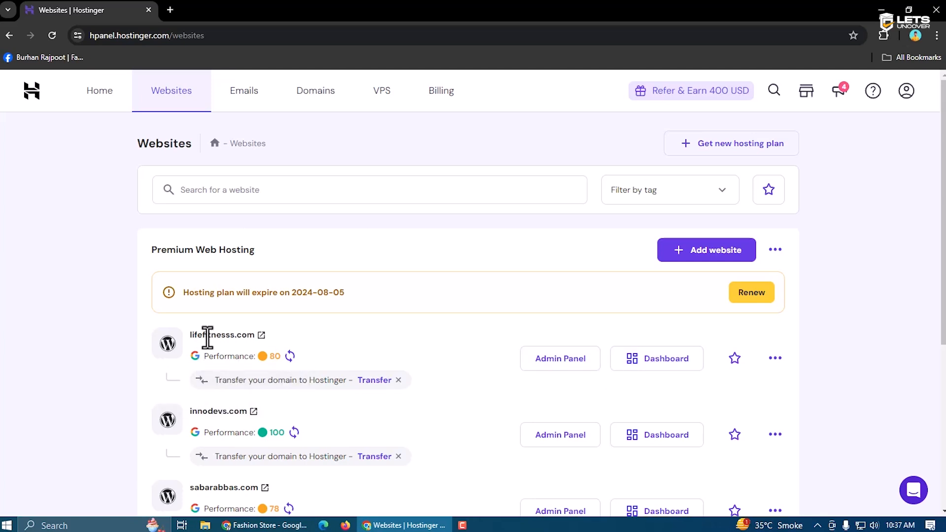
{"action": "left_click", "coordinate": [666, 358]}
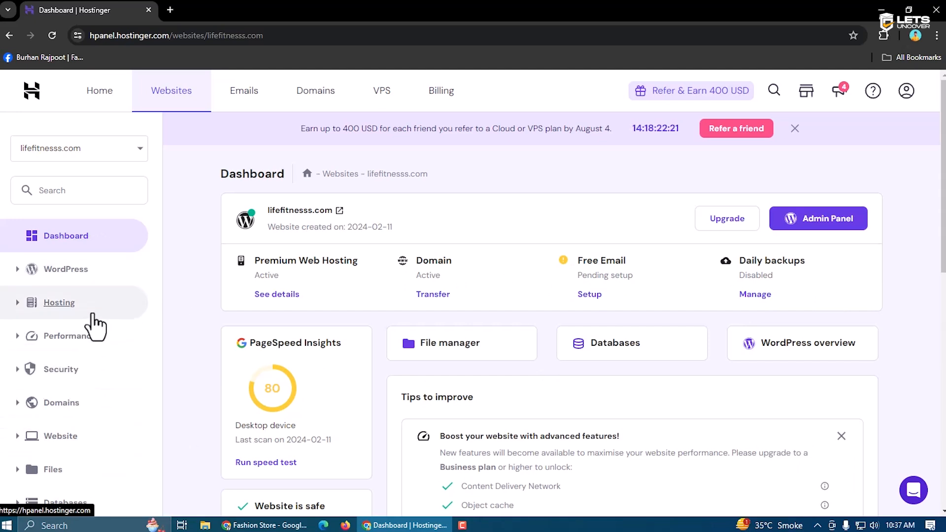
{"action": "left_click", "coordinate": [102, 278]}
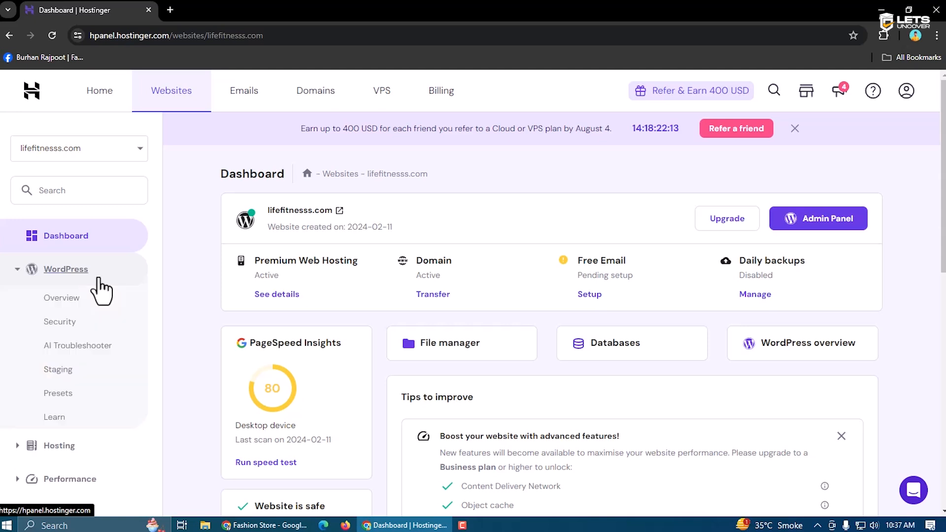
{"action": "left_click", "coordinate": [62, 298]}
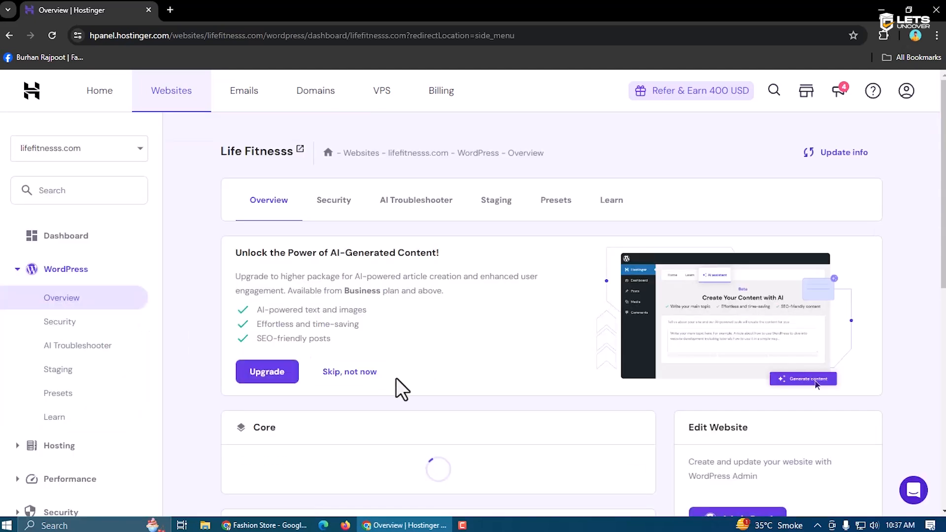
Scroll through the lifefitnesss.com WordPress Overview's plugins and Core settings
{"action": "scroll", "coordinate": [397, 380], "scroll_direction": "down", "scroll_amount": 20}
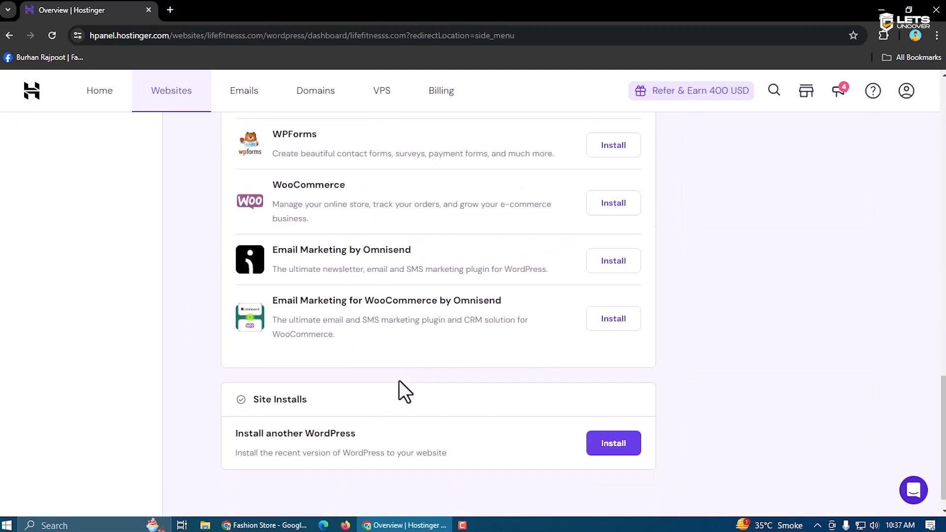
{"action": "scroll", "coordinate": [399, 380], "scroll_direction": "down", "scroll_amount": 1}
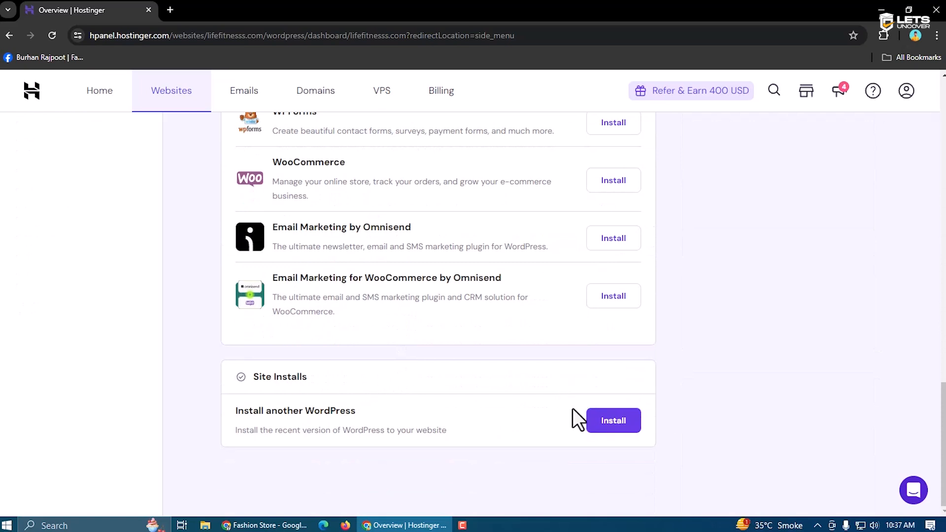
{"action": "scroll", "coordinate": [571, 418], "scroll_direction": "up", "scroll_amount": 20}
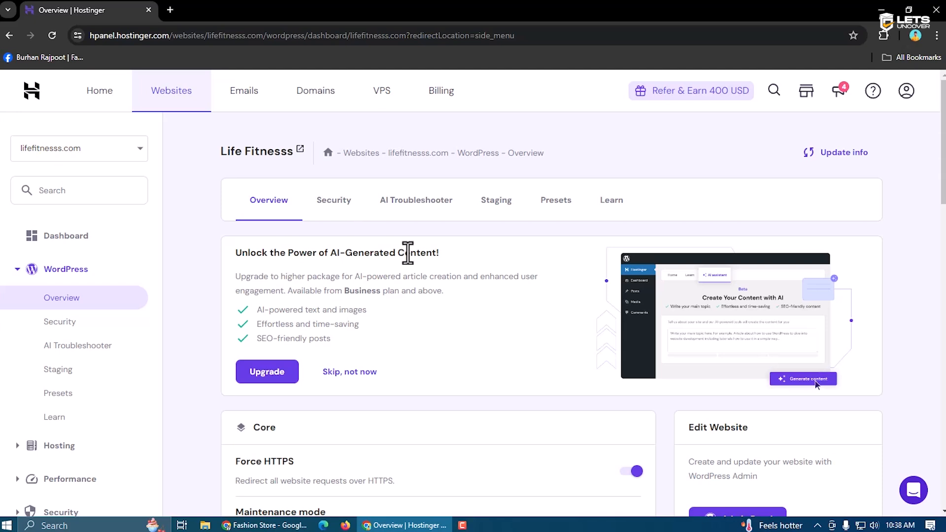
{"action": "scroll", "coordinate": [406, 249], "scroll_direction": "down", "scroll_amount": 5}
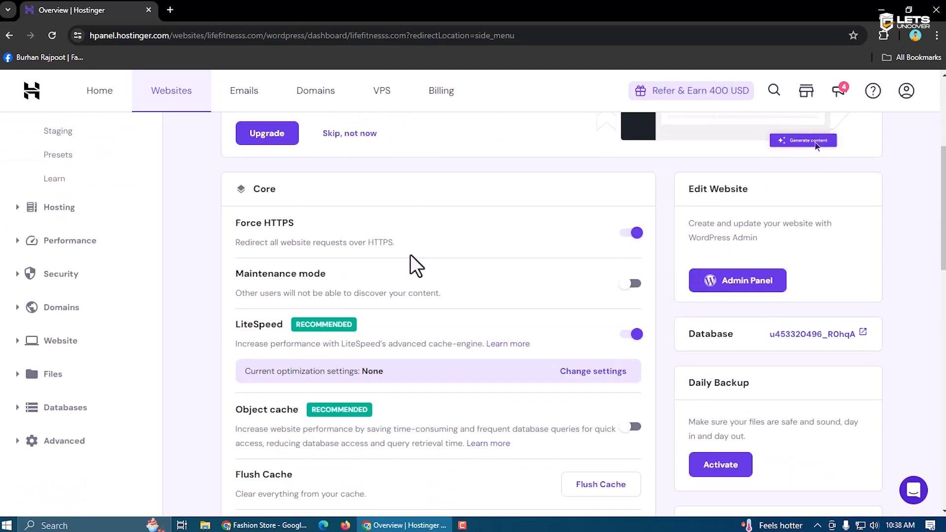
{"action": "scroll", "coordinate": [413, 259], "scroll_direction": "up", "scroll_amount": 5}
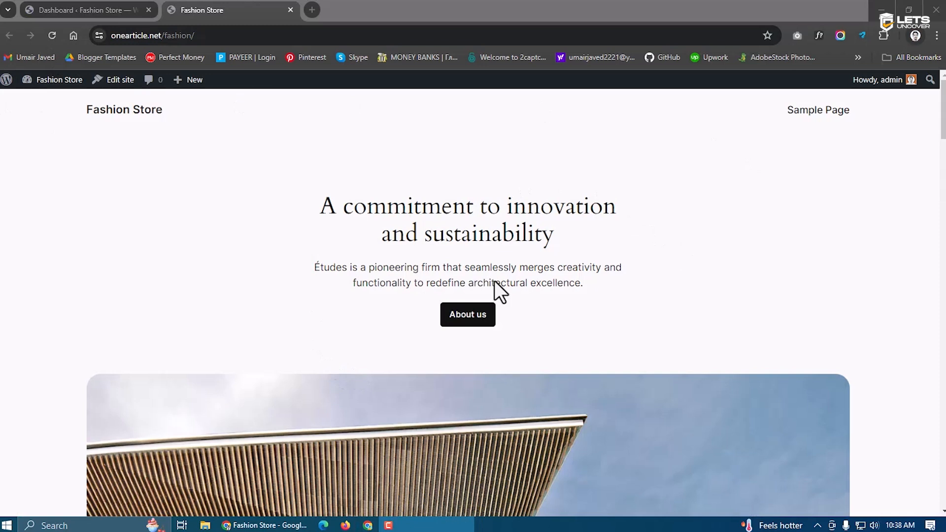
Append wp-admin to the Fashion Store address and dismiss the Welcome to WordPress panel
{"action": "left_click", "coordinate": [82, 5]}
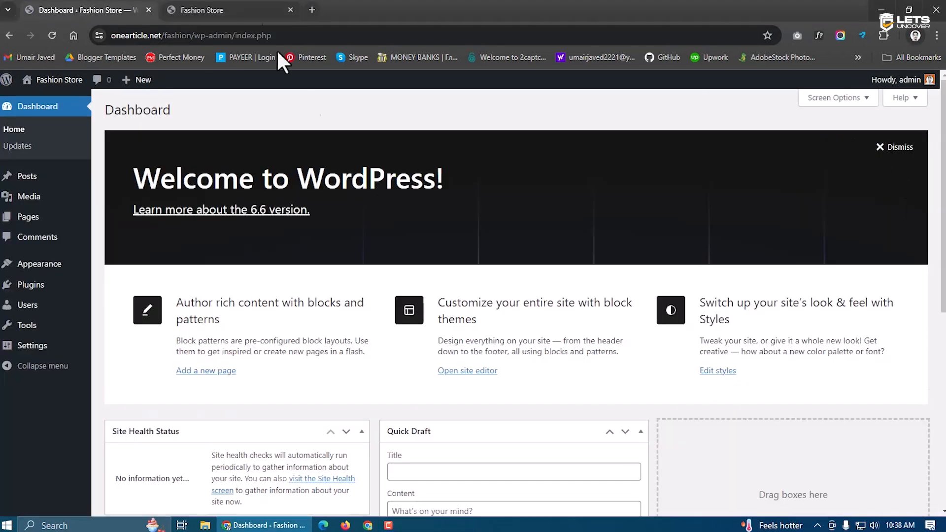
{"action": "left_click", "coordinate": [247, 10]}
{"action": "left_click", "coordinate": [218, 37]}
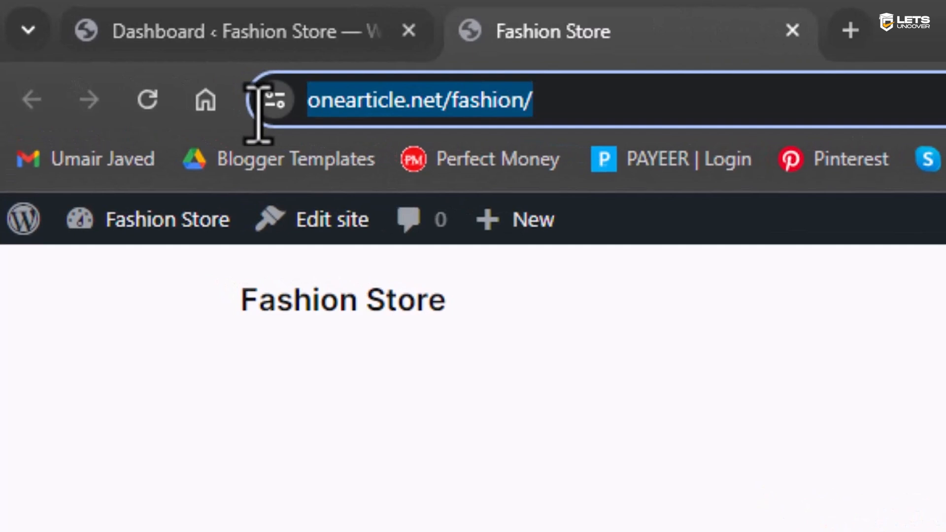
{"action": "left_click", "coordinate": [622, 104]}
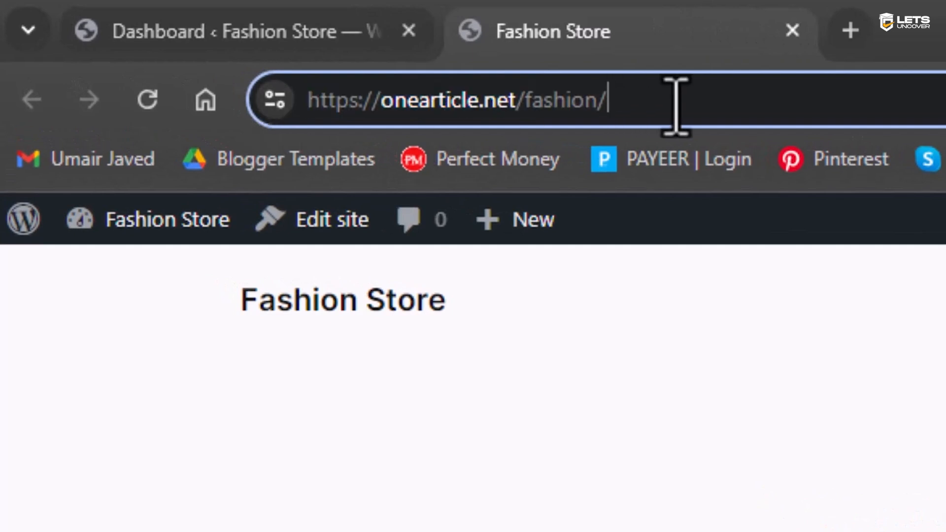
{"action": "type", "text": "wp-a"}
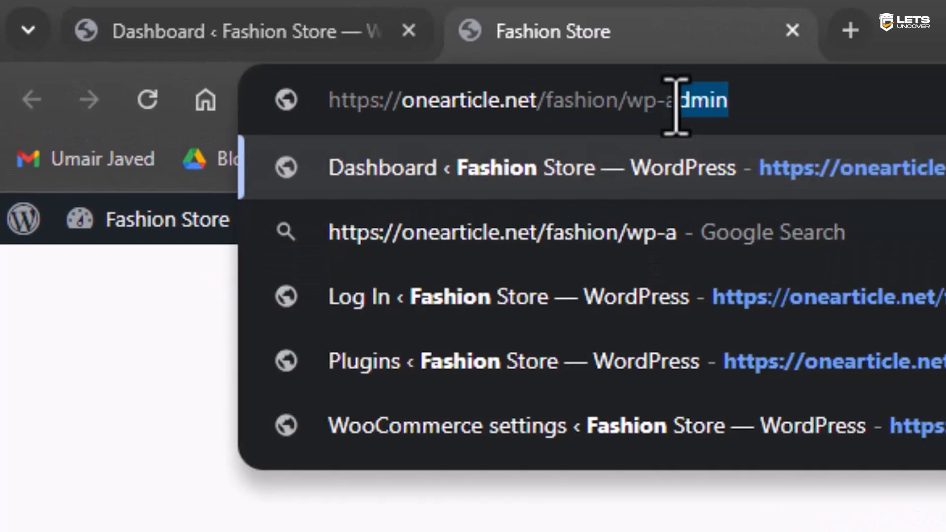
{"action": "type", "text": "dmin"}
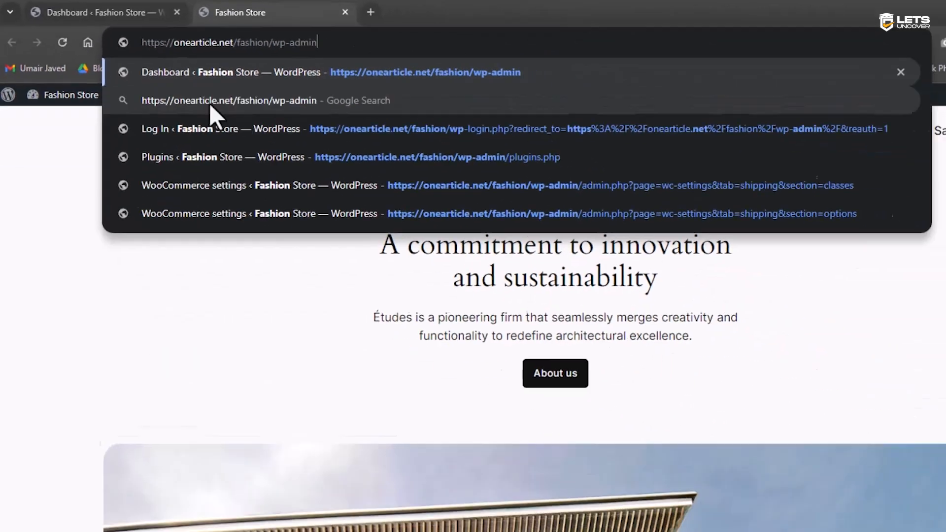
{"action": "left_click", "coordinate": [66, 161]}
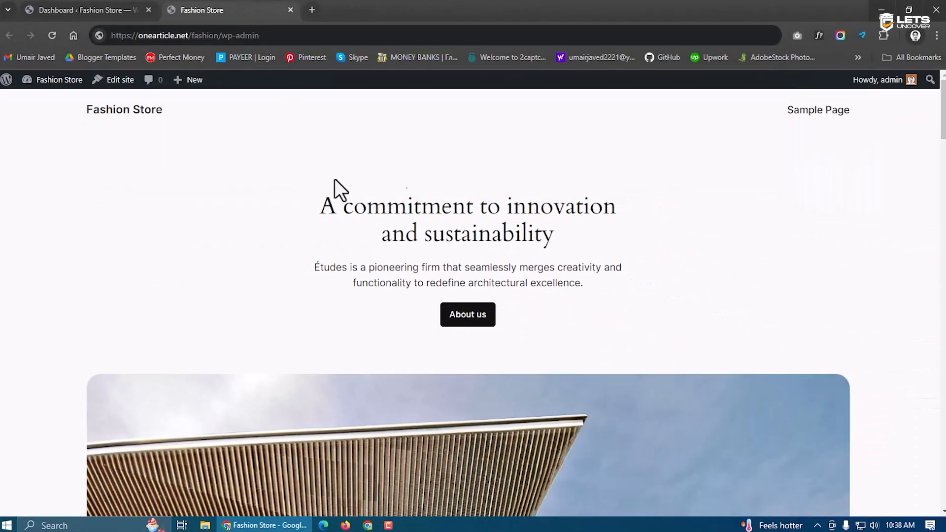
{"action": "left_click", "coordinate": [120, 9]}
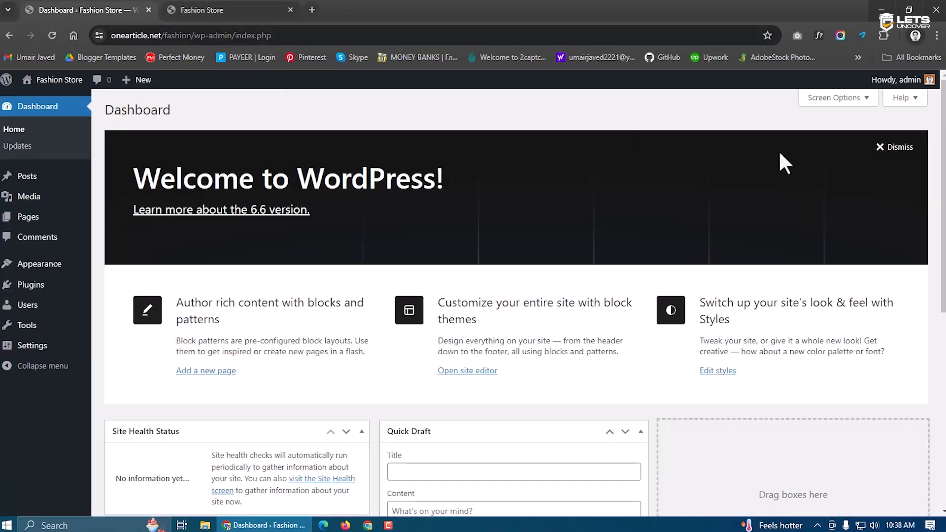
{"action": "left_click", "coordinate": [881, 148]}
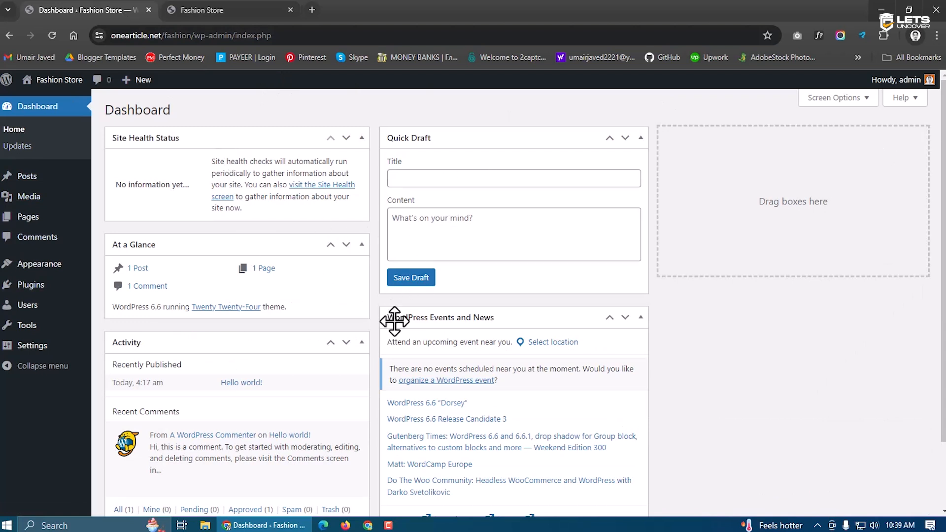
Hide Quick Draft and WordPress Events and News, spreading At a Glance and Activity across columns
{"action": "left_click", "coordinate": [820, 99]}
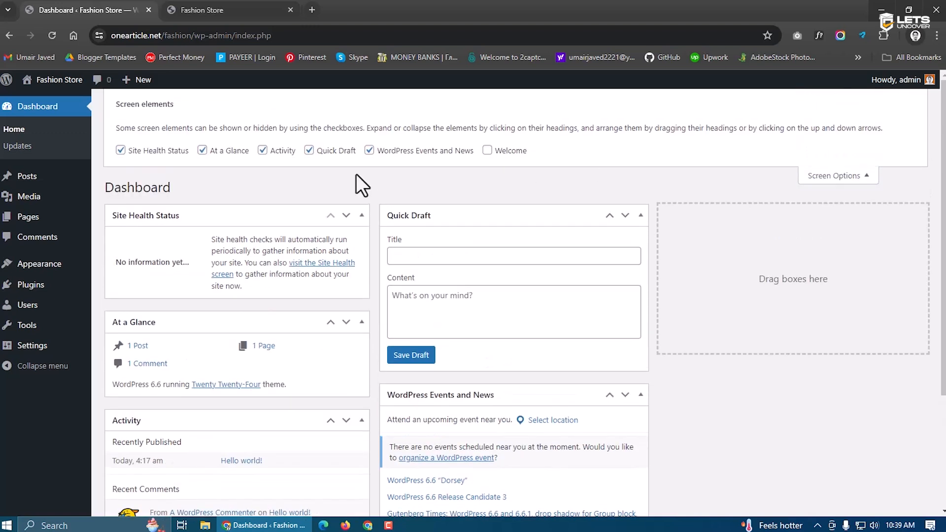
{"action": "left_click", "coordinate": [309, 151]}
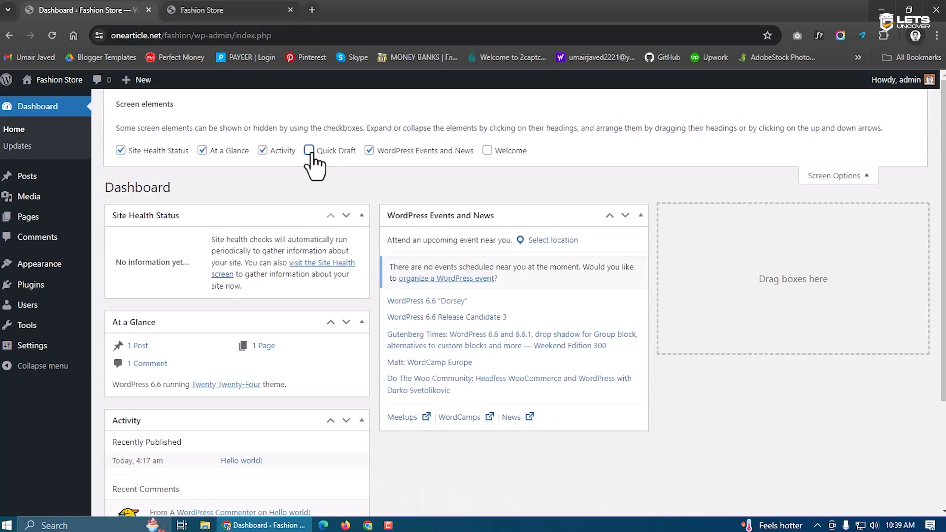
{"action": "left_click", "coordinate": [378, 151]}
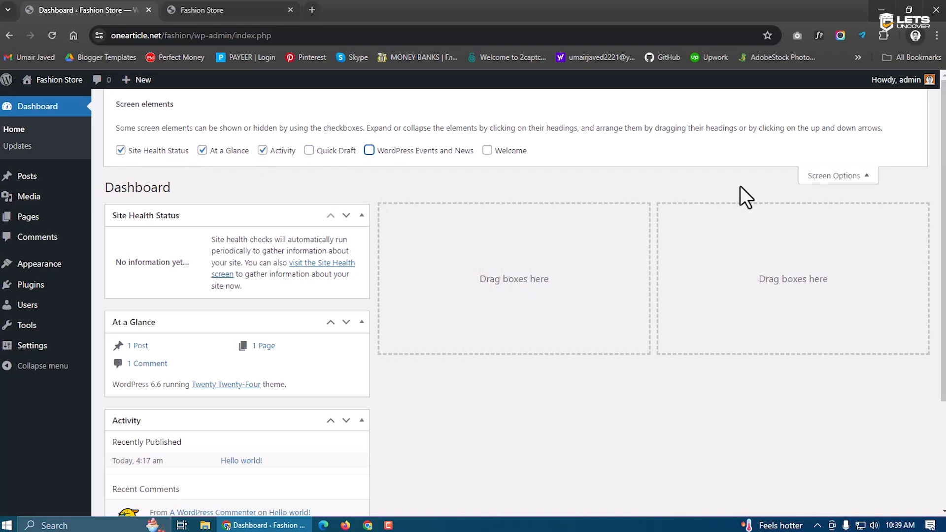
{"action": "left_click", "coordinate": [822, 178]}
{"action": "left_click_drag", "start_coordinate": [185, 248], "coordinate": [797, 194]}
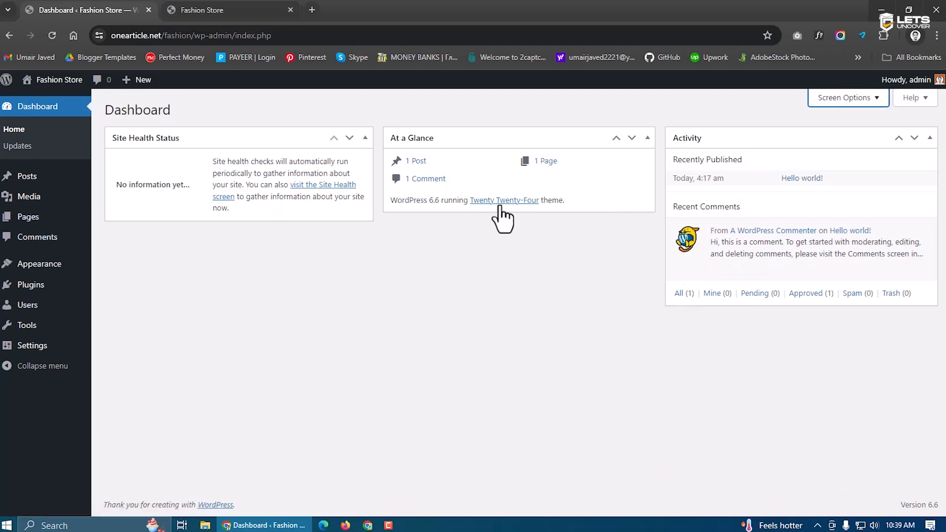
Return to the Fashion Store front page and open its Sample Page
{"action": "left_click", "coordinate": [184, 7]}
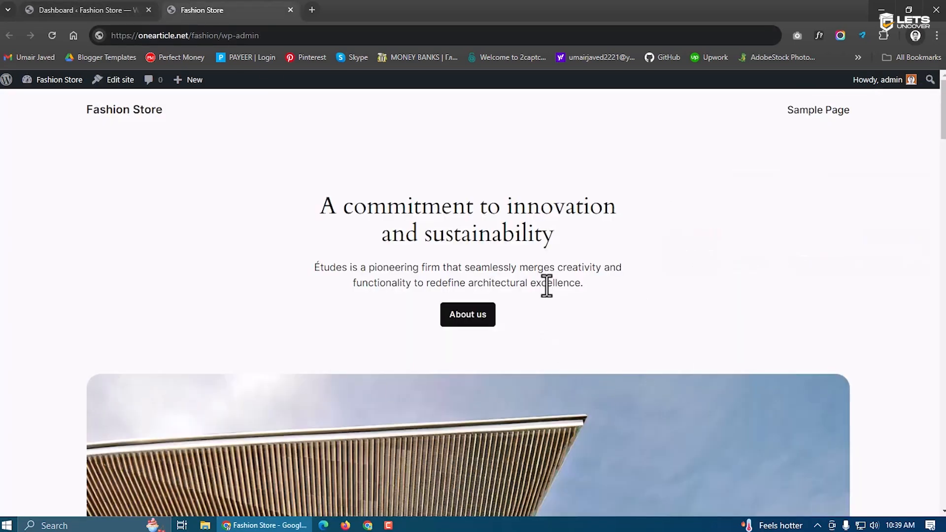
{"action": "left_click", "coordinate": [80, 3]}
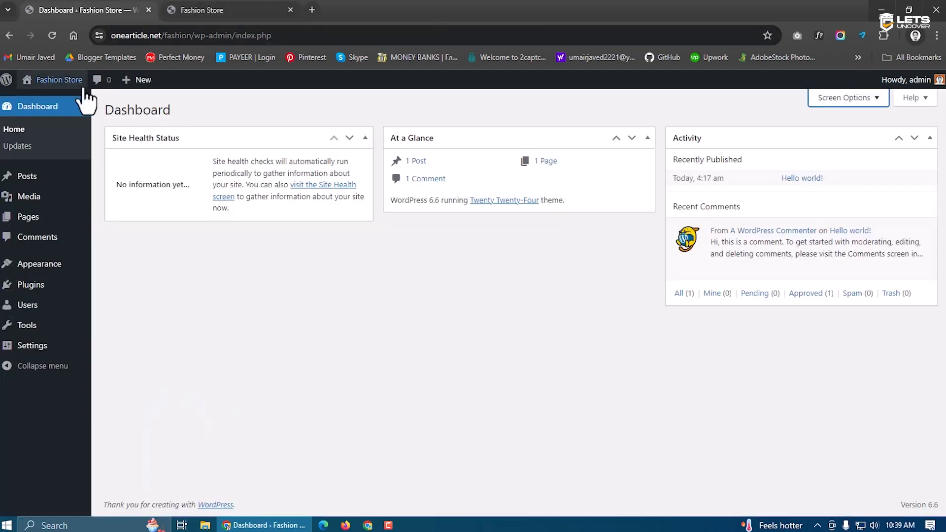
{"action": "left_click", "coordinate": [275, 8]}
{"action": "left_click", "coordinate": [819, 111]}
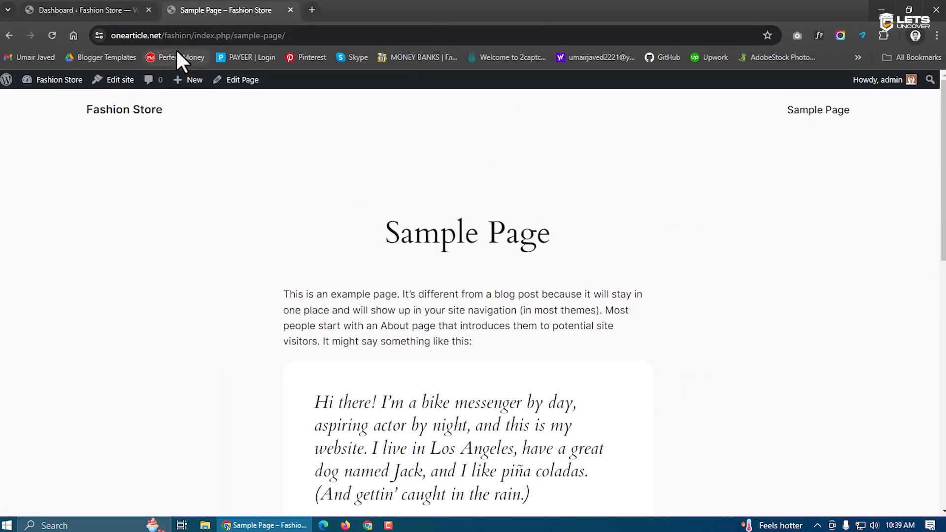
Inspect the Sample Page's sample-page address and heading, then return to the admin Dashboard tab
{"action": "left_click_drag", "start_coordinate": [198, 37], "coordinate": [316, 38]}
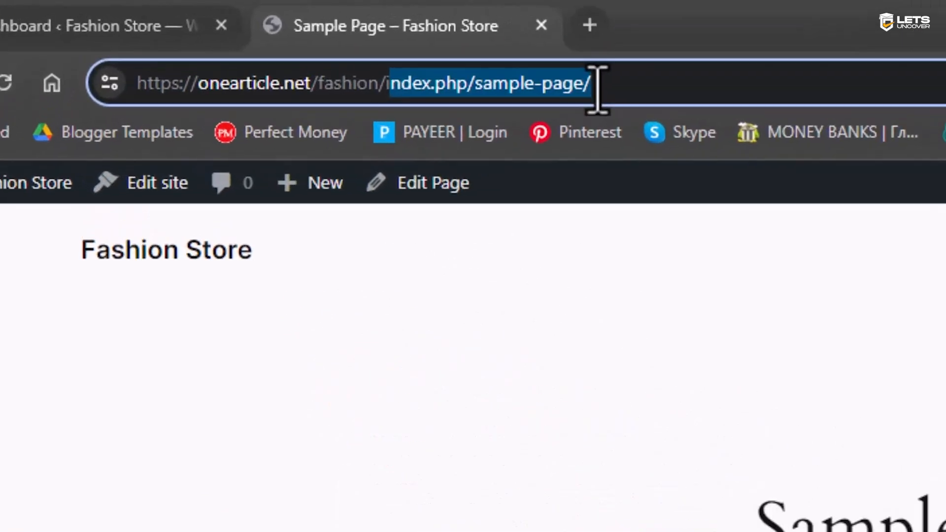
{"action": "left_click", "coordinate": [596, 89]}
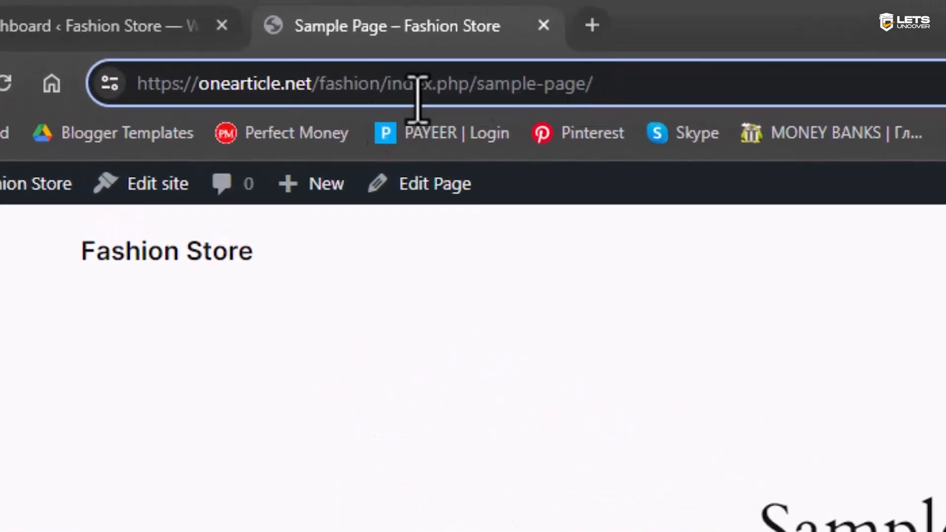
{"action": "left_click_drag", "start_coordinate": [468, 93], "coordinate": [584, 93]}
{"action": "left_click", "coordinate": [760, 489]}
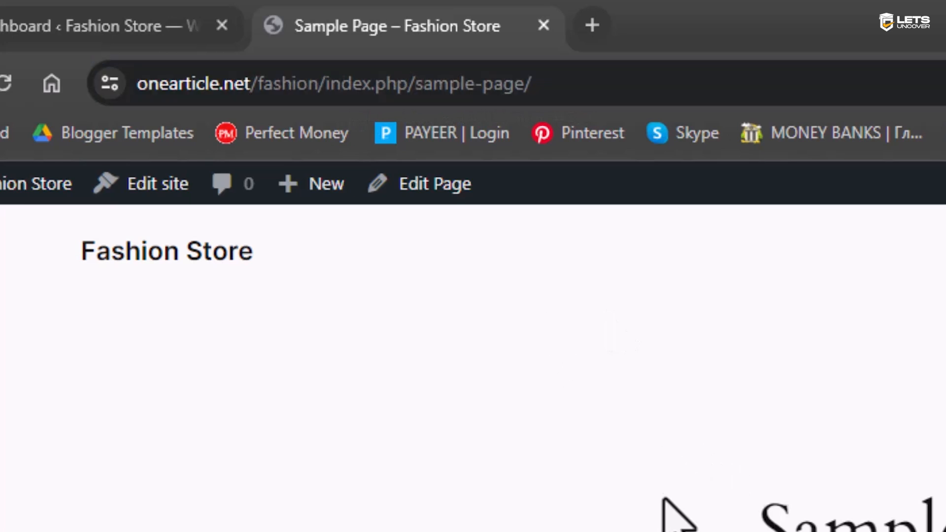
{"action": "left_click_drag", "start_coordinate": [759, 522], "coordinate": [944, 526]}
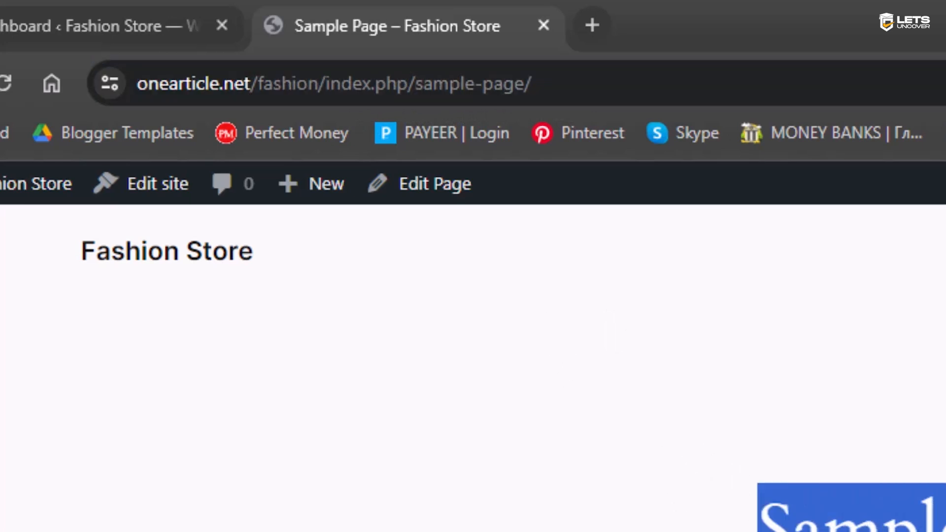
{"action": "left_click", "coordinate": [74, 26]}
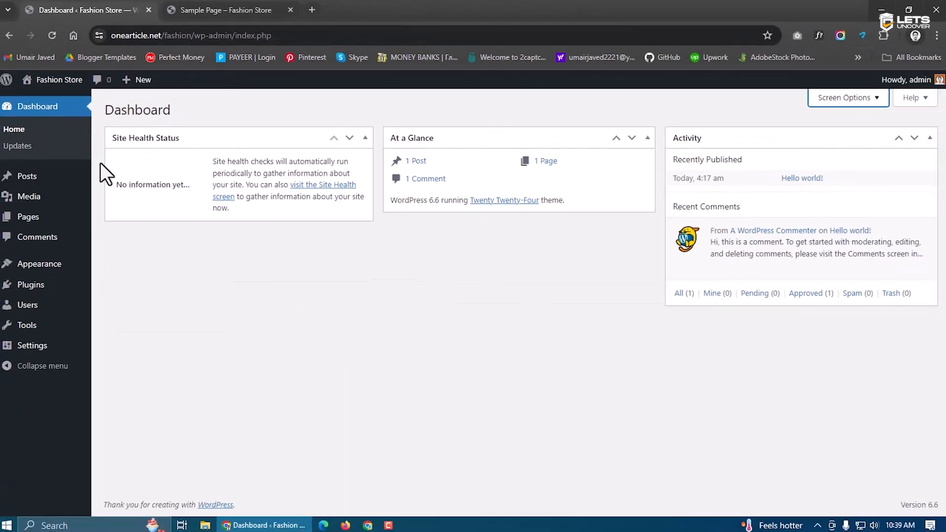
Choose the Post name structure in Settings > Permalinks
{"action": "mouse_move", "coordinate": [50, 349]}
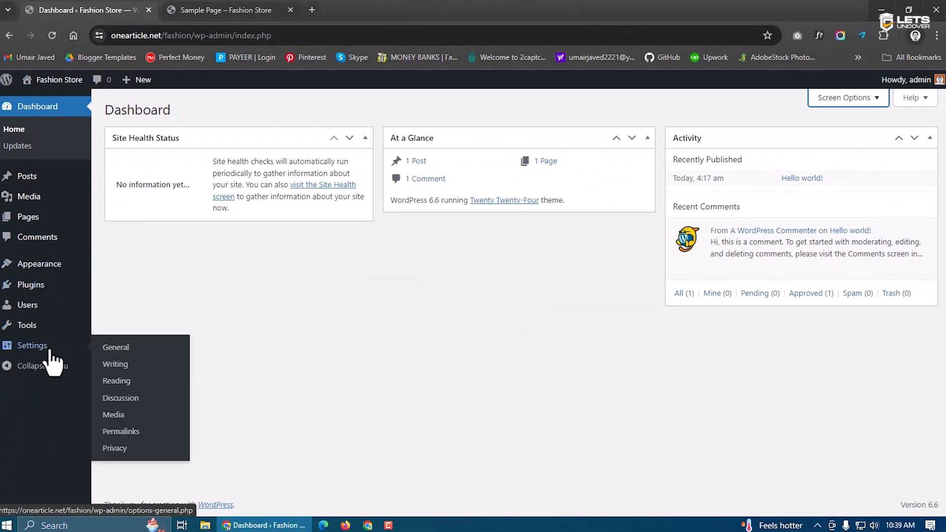
{"action": "left_click", "coordinate": [123, 432]}
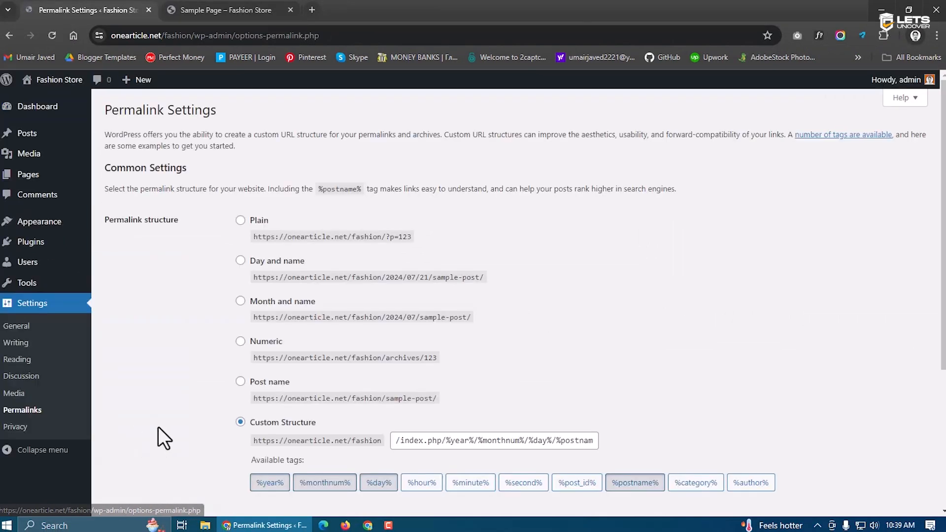
{"action": "scroll", "coordinate": [318, 287], "scroll_direction": "down", "scroll_amount": 2}
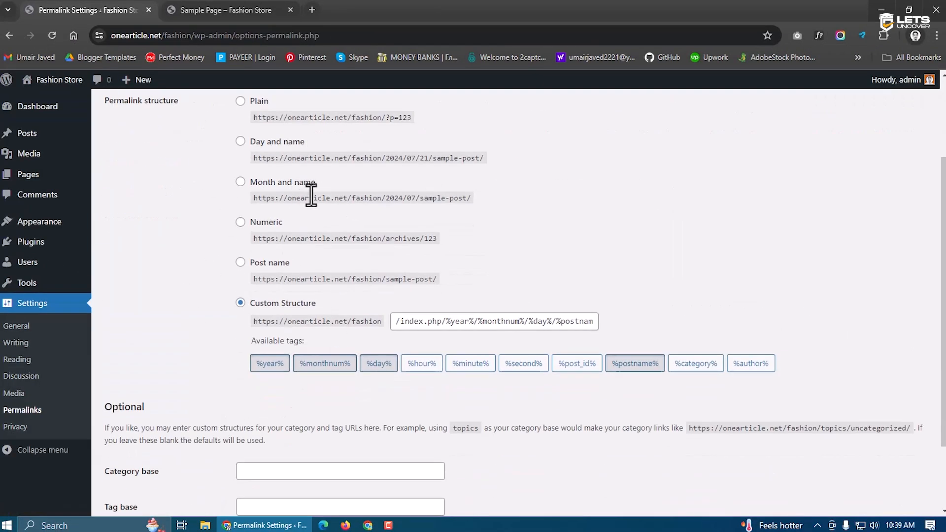
{"action": "left_click", "coordinate": [241, 262]}
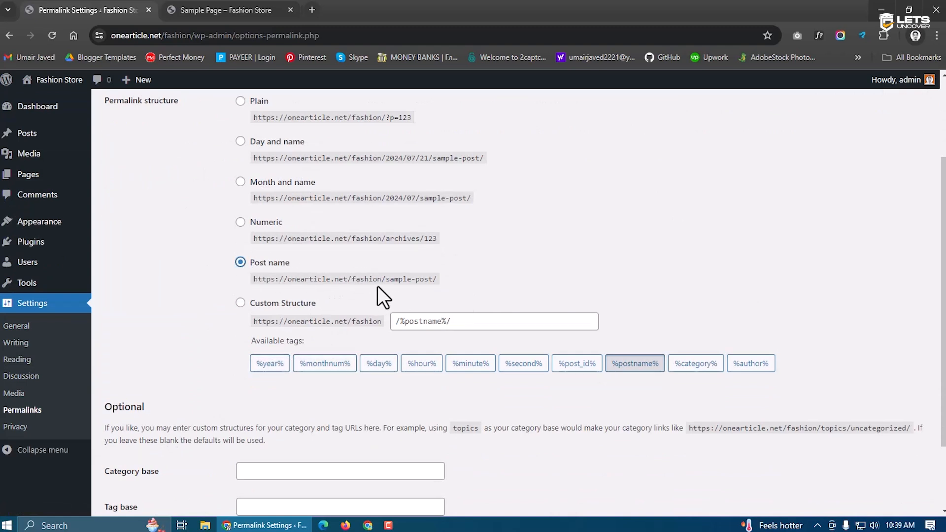
Check the example URL onearticle.net/fashion/sample-post/ and save the permalink change
{"action": "left_click_drag", "start_coordinate": [378, 279], "coordinate": [300, 278]}
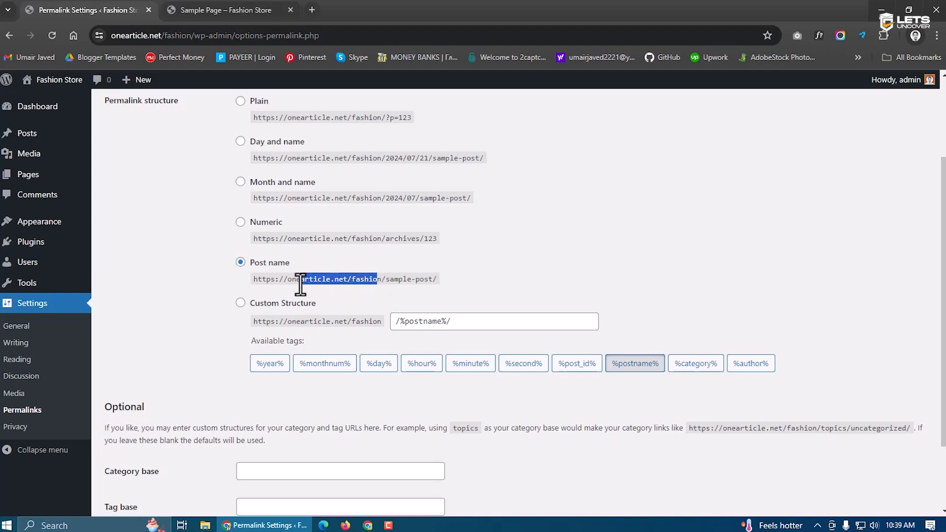
{"action": "double_click", "coordinate": [379, 278]}
{"action": "left_click", "coordinate": [380, 278]}
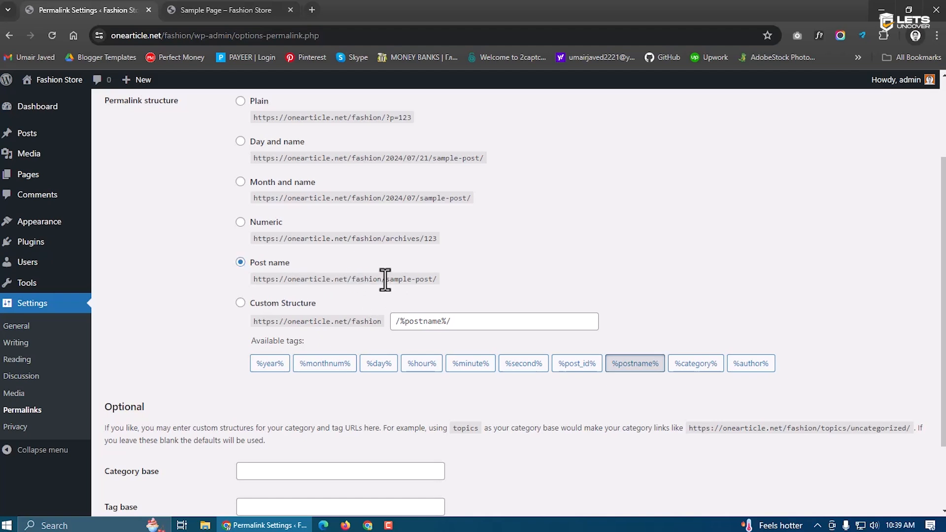
{"action": "left_click_drag", "start_coordinate": [385, 279], "coordinate": [437, 279]}
{"action": "scroll", "coordinate": [389, 325], "scroll_direction": "down", "scroll_amount": 2}
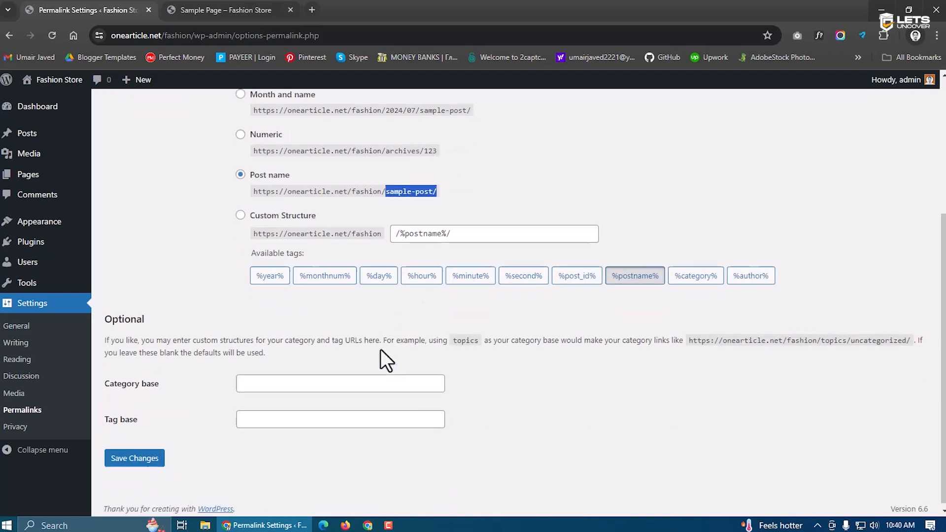
{"action": "left_click", "coordinate": [134, 453]}
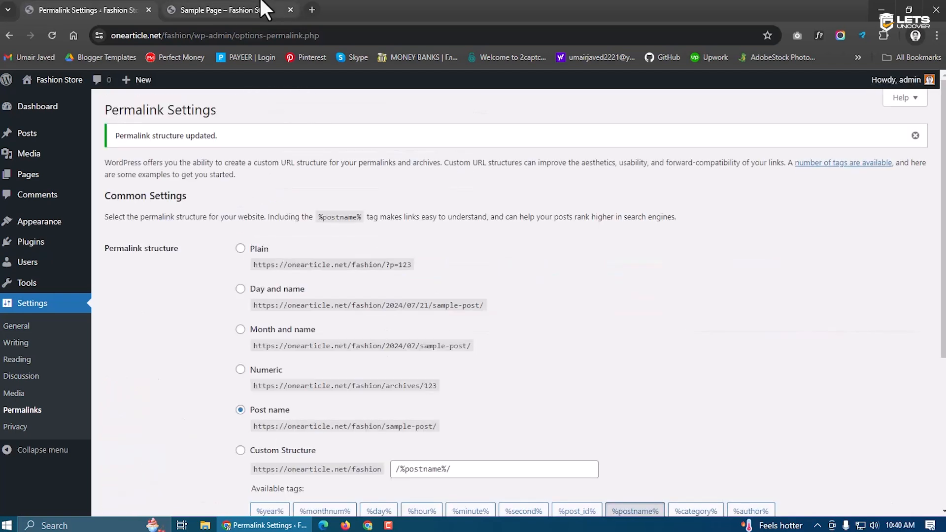
{"action": "key", "text": "ctrl+Tab"}
Reload the Sample Page to confirm its /fashion/sample-page/ address, then go back to the Dashboard
{"action": "left_click", "coordinate": [51, 36]}
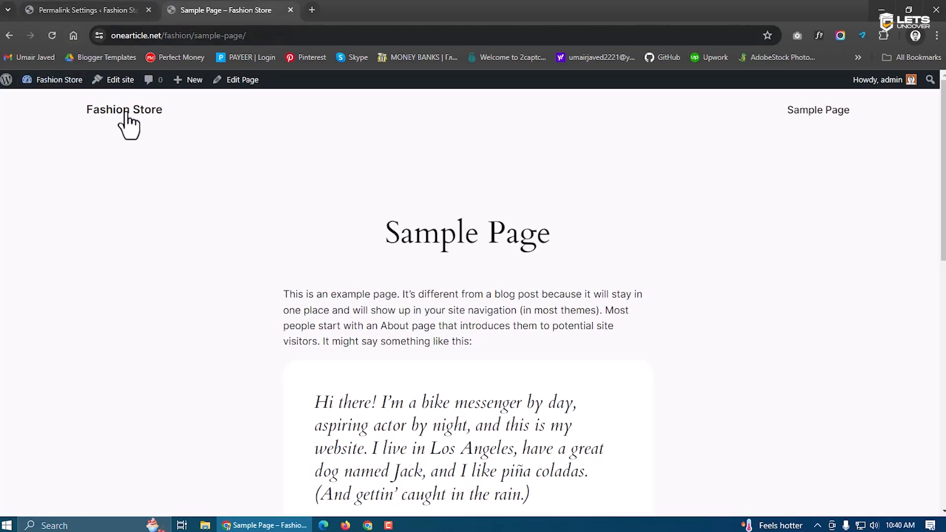
{"action": "left_click_drag", "start_coordinate": [194, 35], "coordinate": [254, 41]}
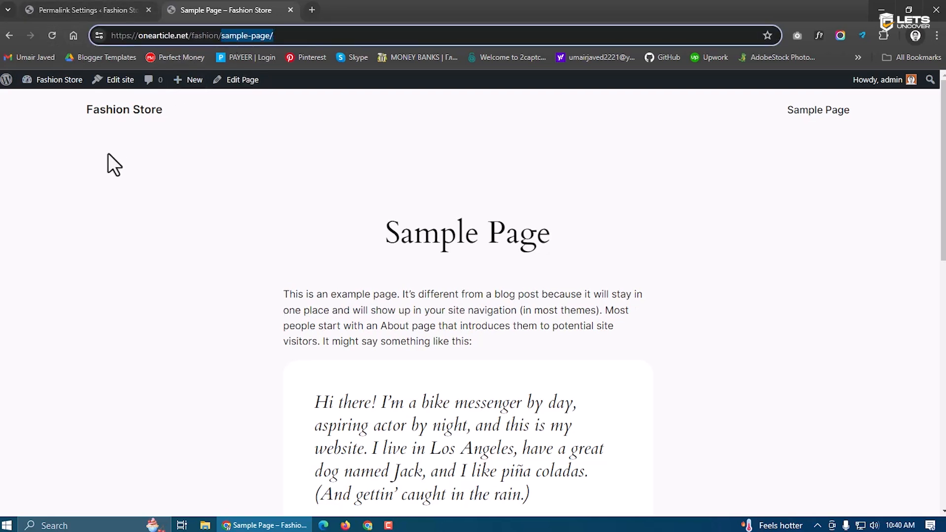
{"action": "left_click", "coordinate": [122, 161]}
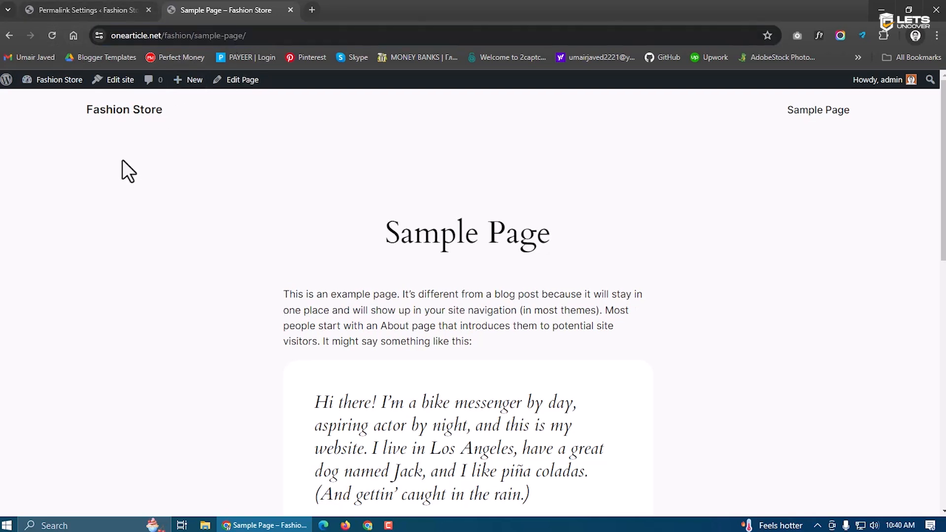
{"action": "left_click", "coordinate": [120, 7]}
{"action": "left_click", "coordinate": [48, 106]}
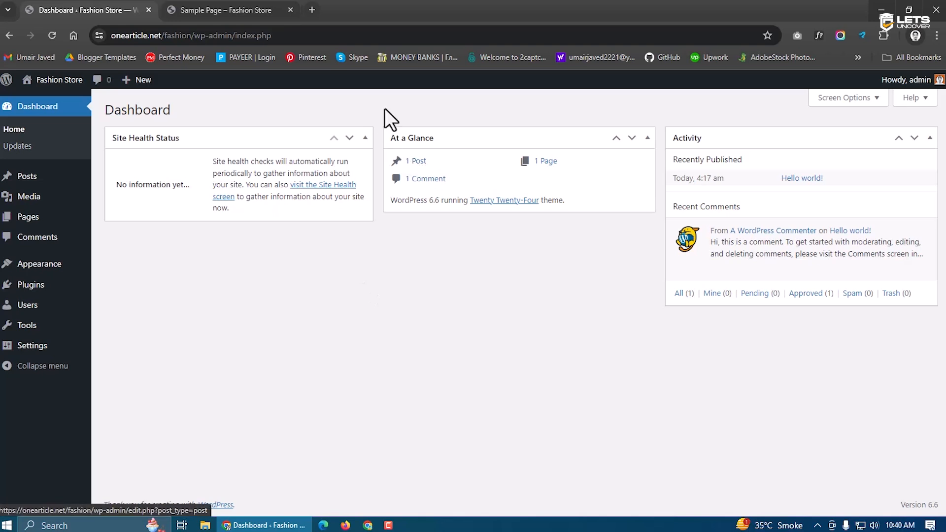
{"action": "mouse_move", "coordinate": [75, 218]}
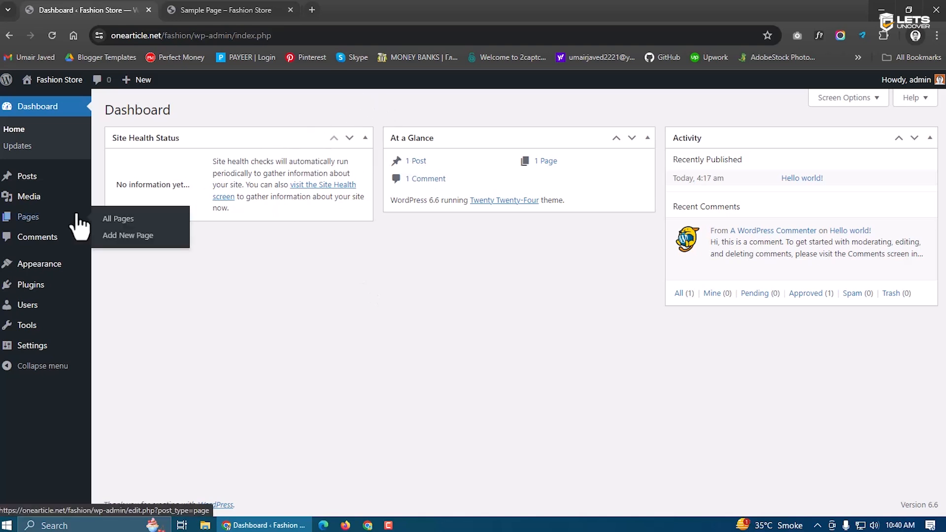
{"action": "mouse_move", "coordinate": [21, 183]}
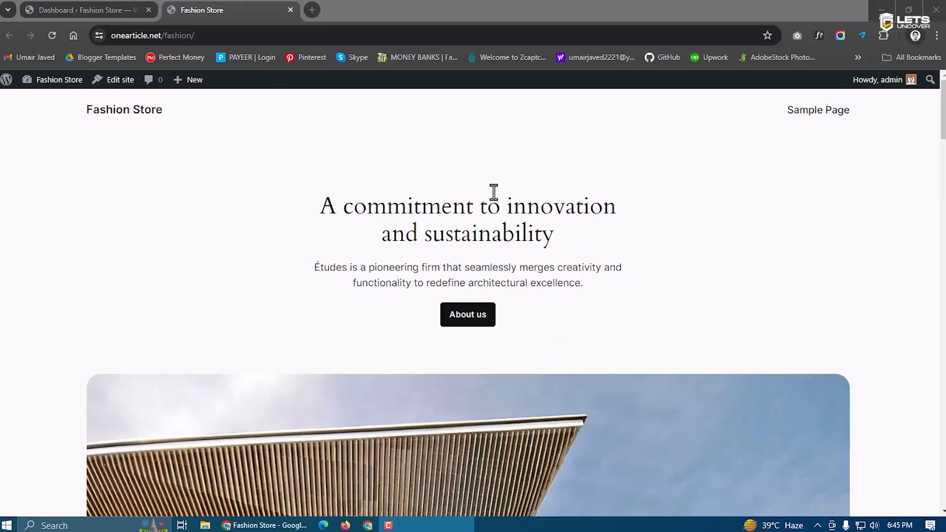
{"action": "scroll", "coordinate": [638, 190], "scroll_direction": "down", "scroll_amount": 15}
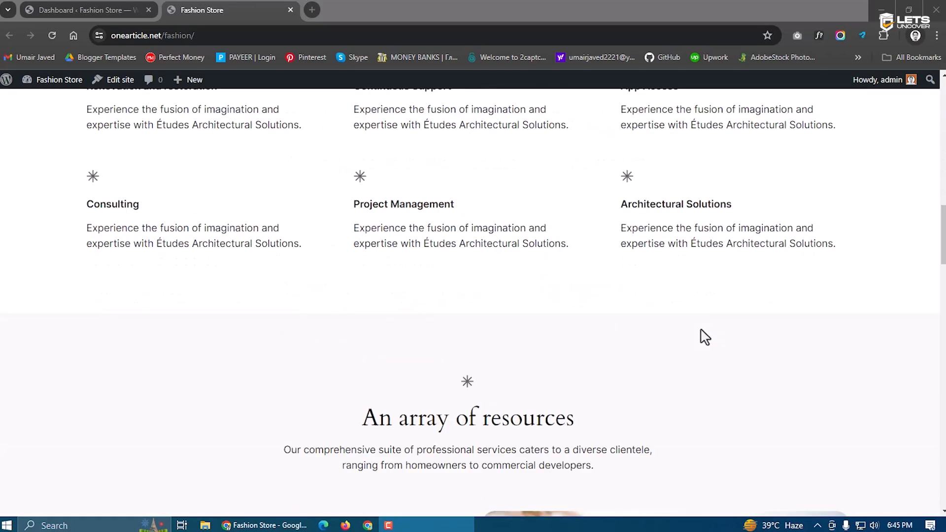
{"action": "scroll", "coordinate": [700, 329], "scroll_direction": "down", "scroll_amount": 15}
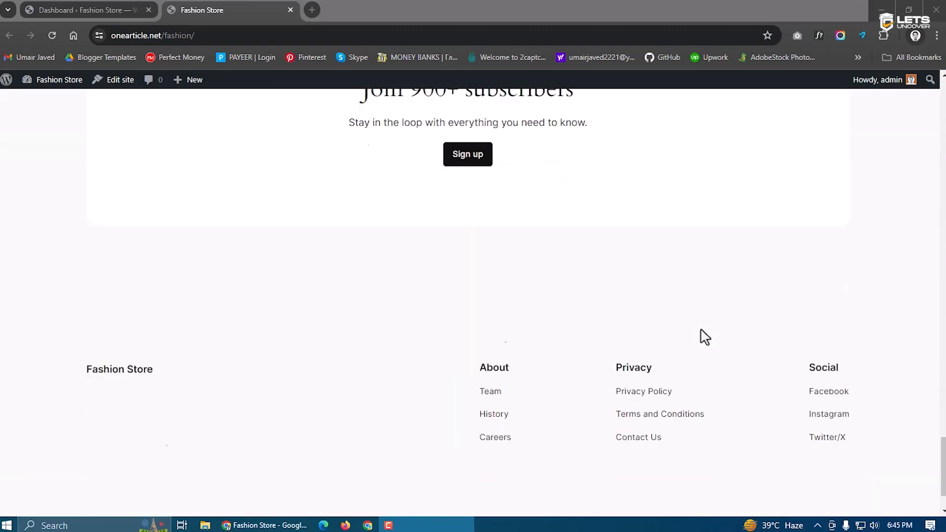
{"action": "left_click", "coordinate": [89, 10]}
{"action": "left_click", "coordinate": [233, 9]}
{"action": "scroll", "coordinate": [342, 348], "scroll_direction": "up", "scroll_amount": 15}
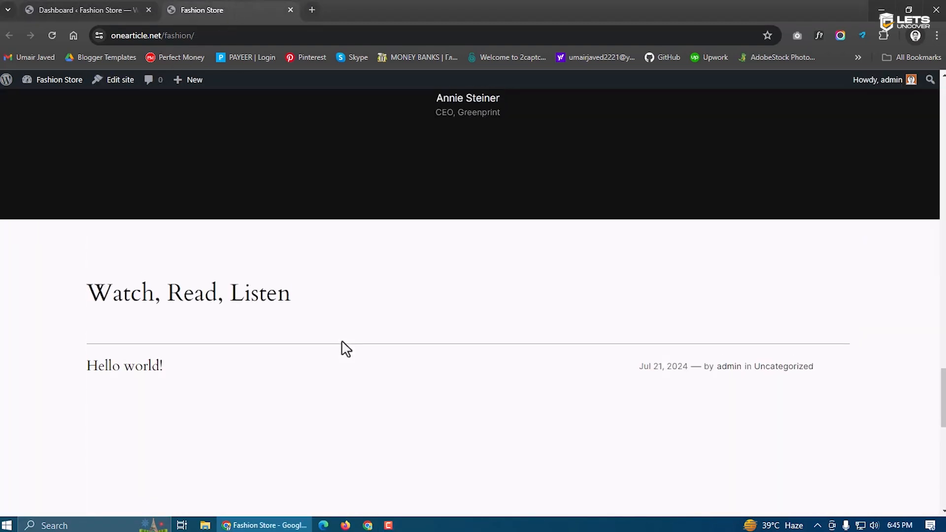
{"action": "scroll", "coordinate": [346, 349], "scroll_direction": "up", "scroll_amount": 10}
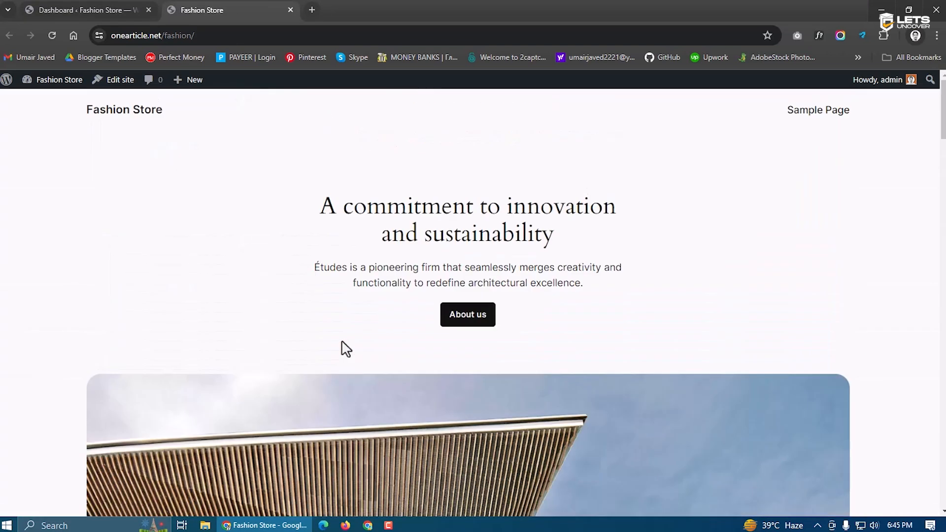
{"action": "left_click", "coordinate": [124, 8]}
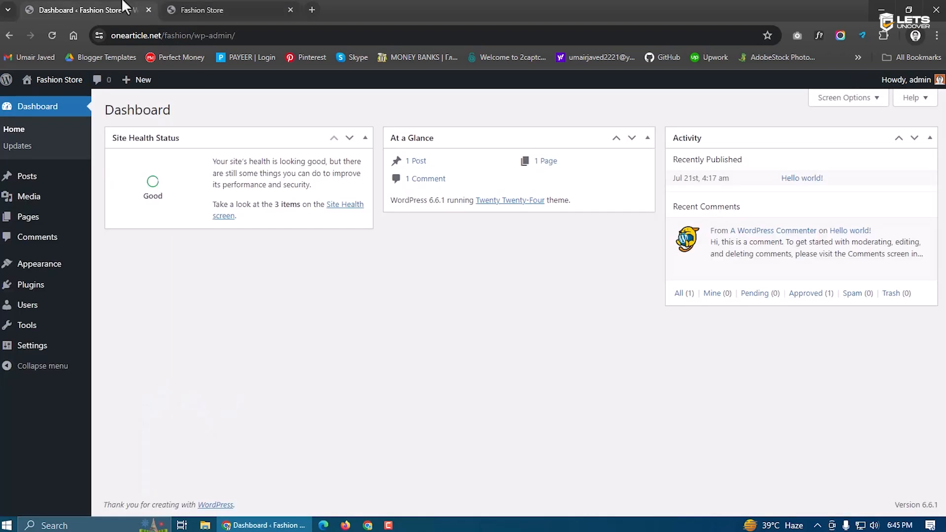
Start a new blank page from Pages > Add New Page, skipping the pattern choices
{"action": "left_click", "coordinate": [192, 8]}
{"action": "left_click", "coordinate": [58, 8]}
{"action": "mouse_move", "coordinate": [23, 217]}
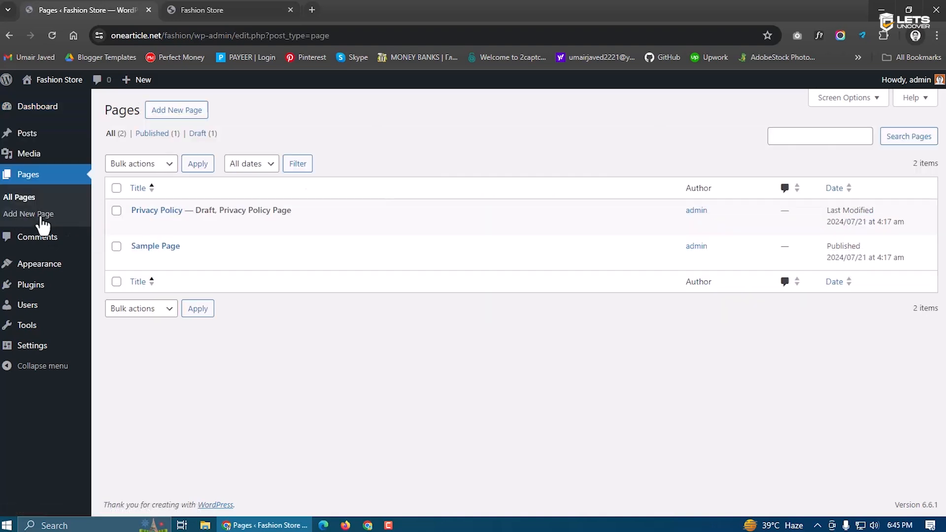
{"action": "left_click", "coordinate": [168, 113]}
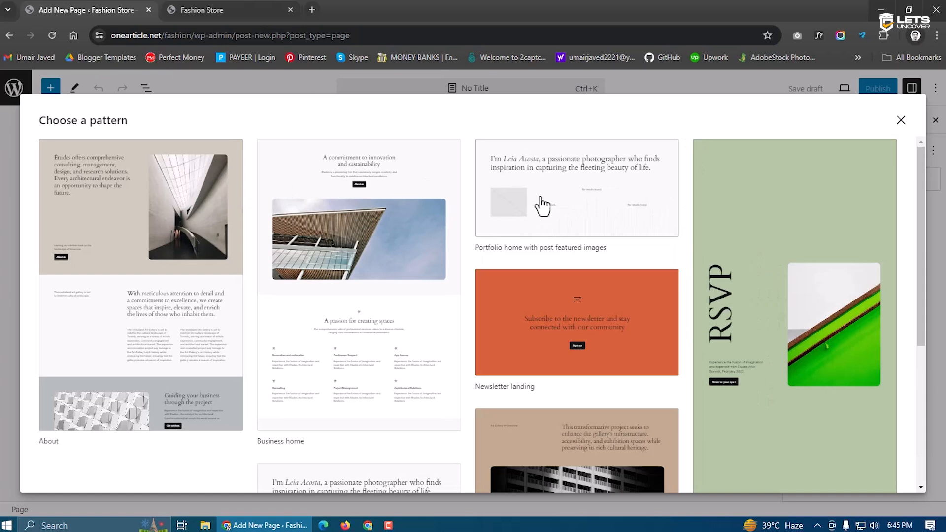
{"action": "scroll", "coordinate": [463, 308], "scroll_direction": "down", "scroll_amount": 4}
{"action": "scroll", "coordinate": [386, 347], "scroll_direction": "up", "scroll_amount": 4}
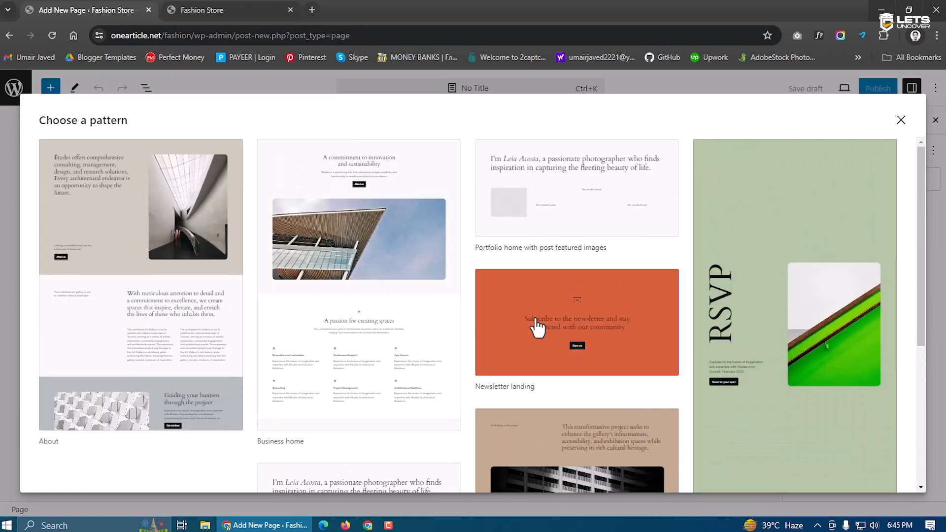
{"action": "left_click", "coordinate": [900, 121]}
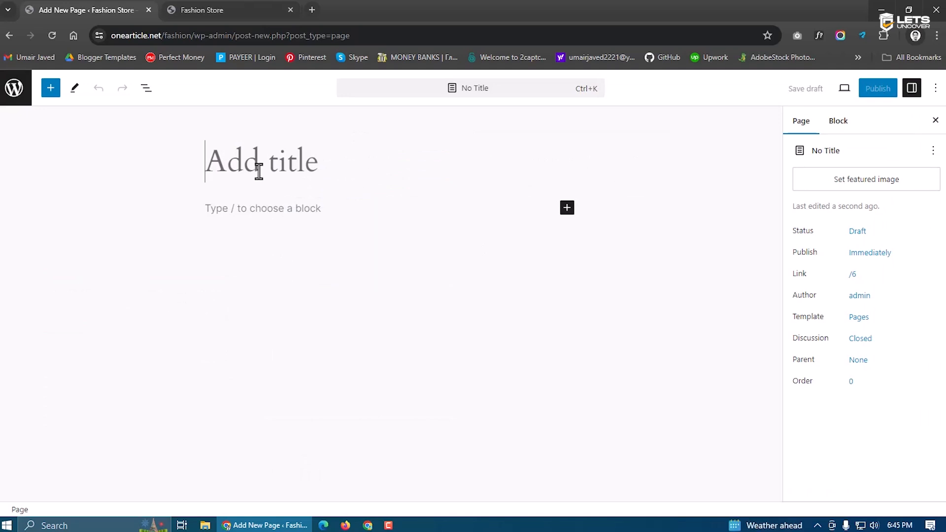
Title the page 'Home Page' and publish it
{"action": "type", "text": "Hopme"}
{"action": "key", "text": "BackSpace"}
{"action": "key", "text": "BackSpace"}
{"action": "key", "text": "BackSpace"}
{"action": "type", "text": "me Page"}
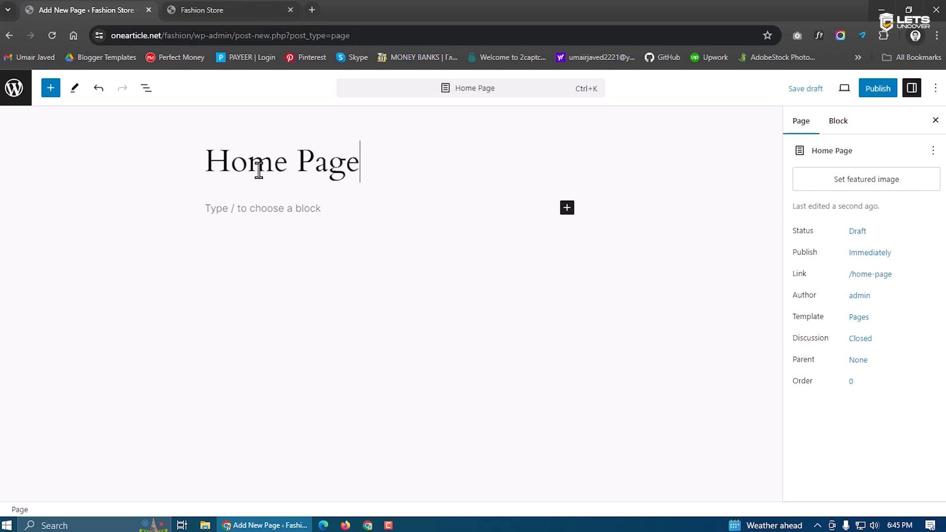
{"action": "left_click", "coordinate": [877, 89]}
{"action": "left_click", "coordinate": [826, 90]}
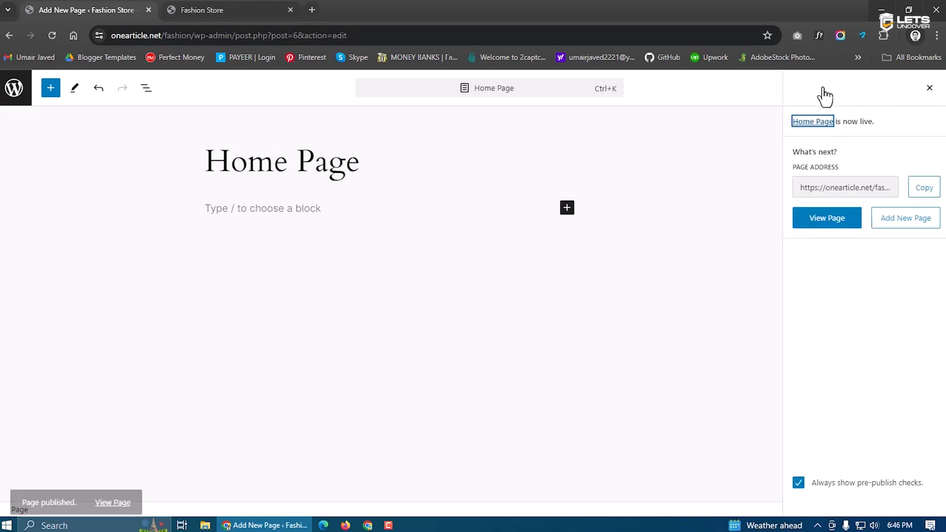
{"action": "key", "text": "alt+Left"}
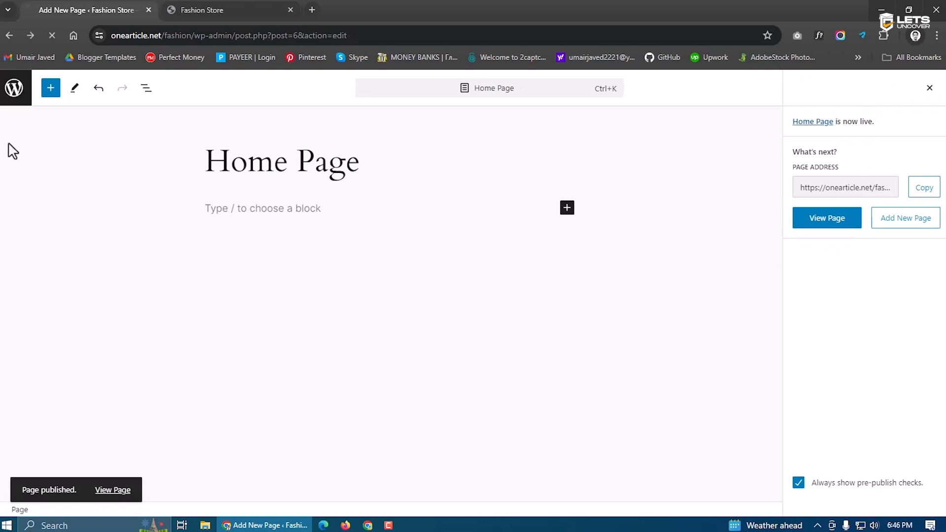
{"action": "left_click", "coordinate": [173, 110]}
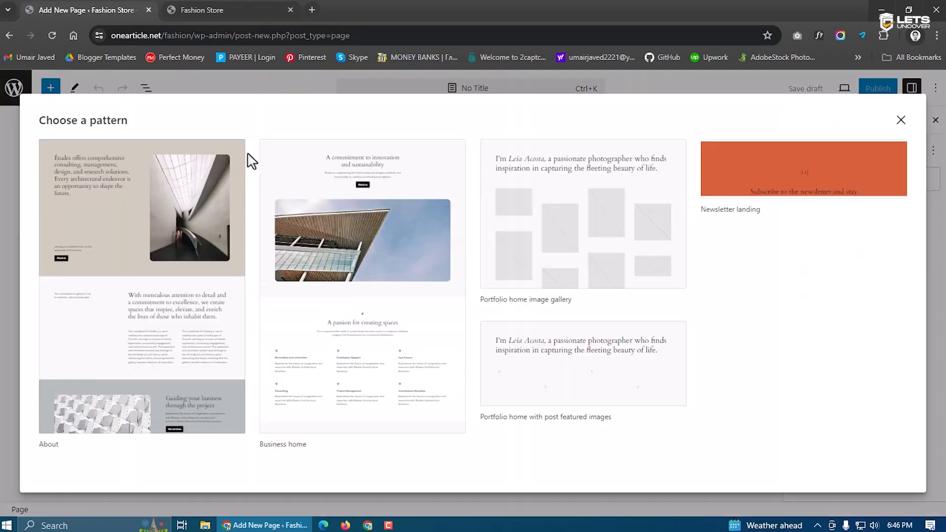
Publish a blank page titled 'Contact Us'
{"action": "left_click", "coordinate": [900, 120]}
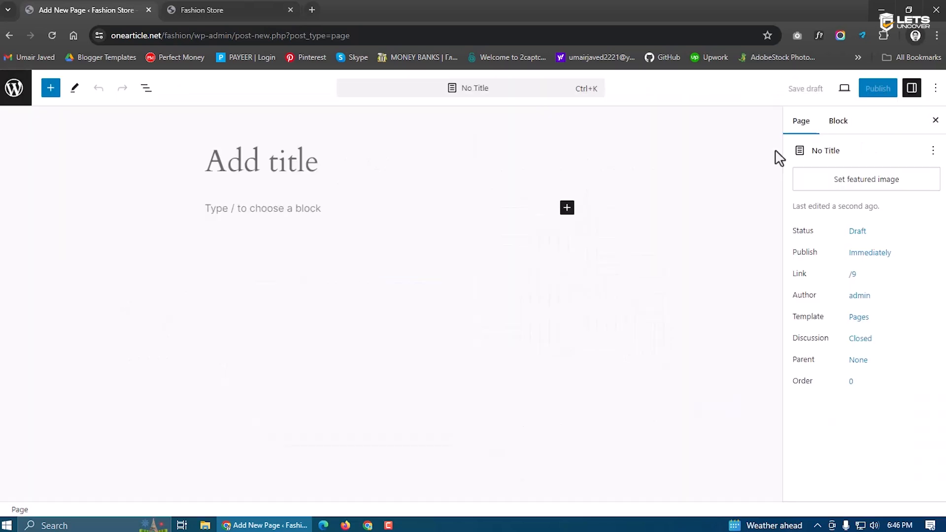
{"action": "type", "text": "Contact Us"}
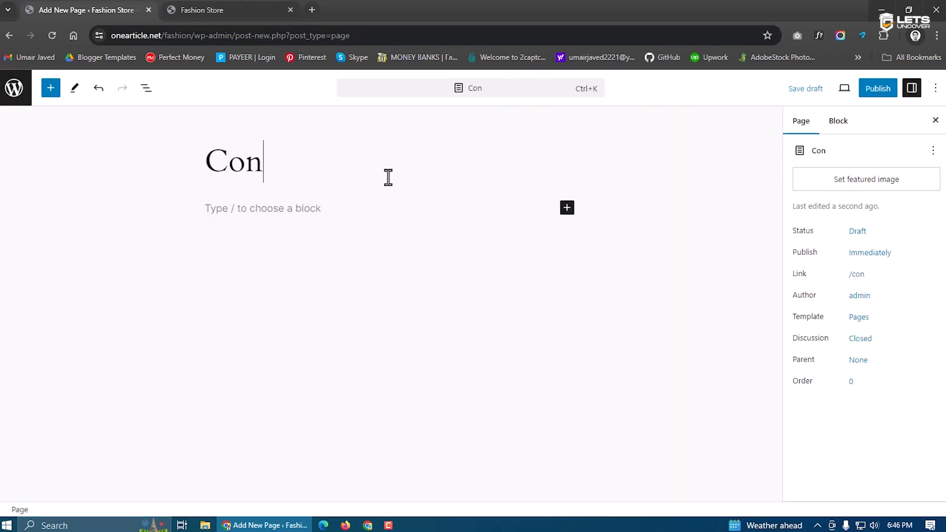
{"action": "left_click", "coordinate": [882, 90]}
{"action": "left_click", "coordinate": [852, 89]}
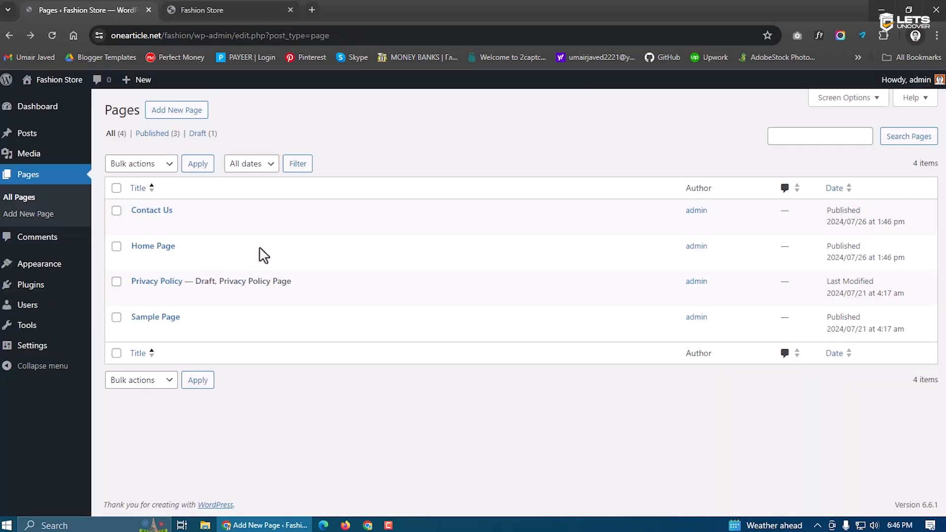
Create and publish a blank 'Refund Policy' page
{"action": "left_click", "coordinate": [178, 111]}
{"action": "left_click", "coordinate": [900, 122]}
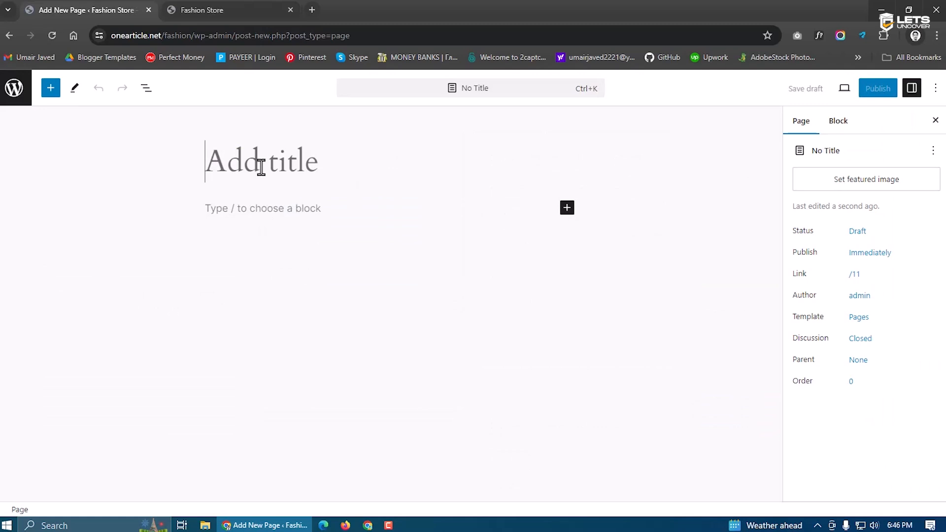
{"action": "type", "text": "Refund Policy"}
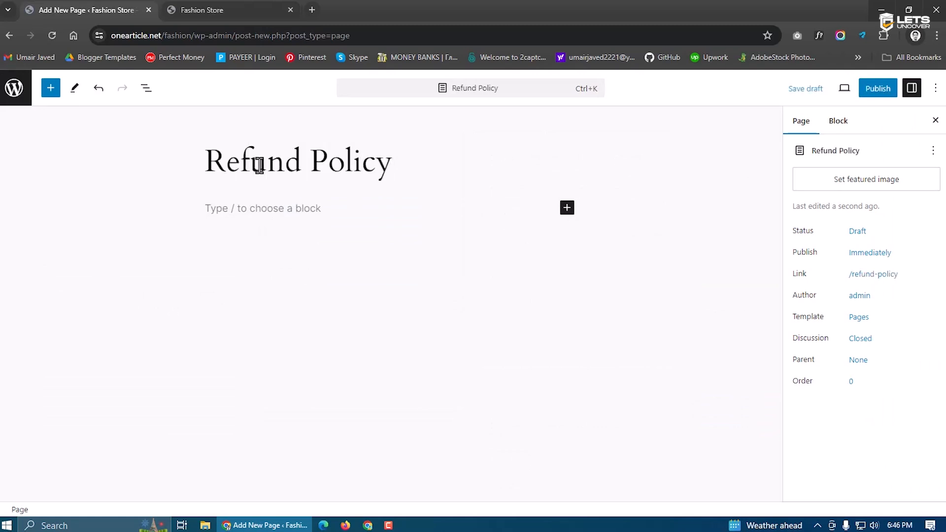
{"action": "left_click", "coordinate": [876, 91]}
{"action": "left_click", "coordinate": [835, 90]}
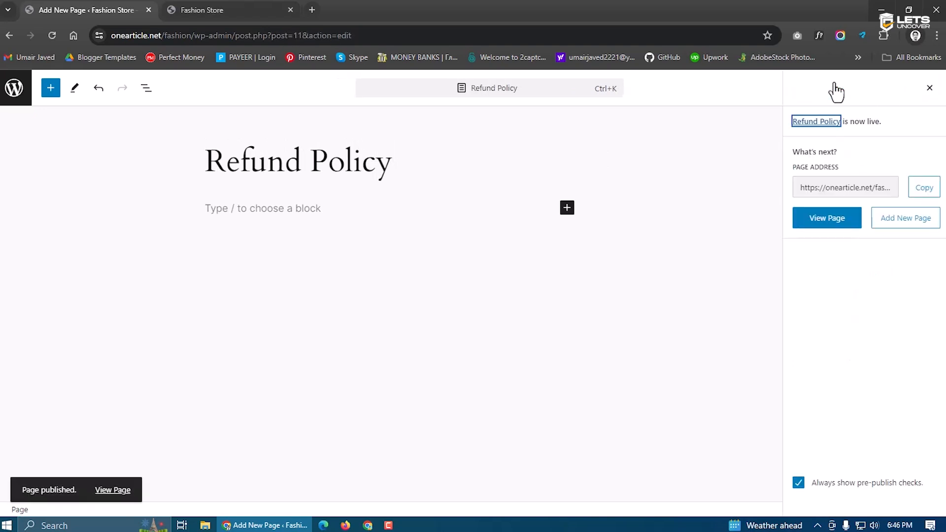
{"action": "key", "text": "alt+Left"}
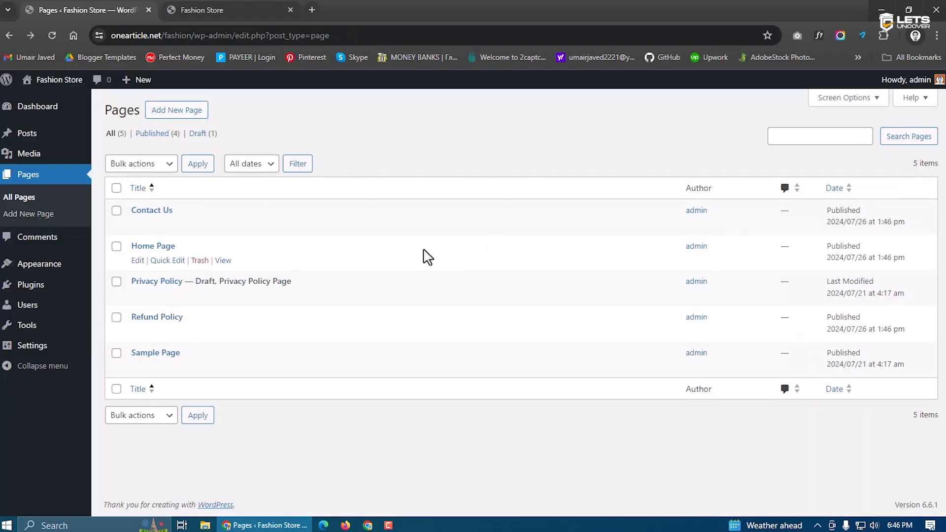
Create and publish a blank page titled 'Terms and Condition'
{"action": "left_click", "coordinate": [182, 115]}
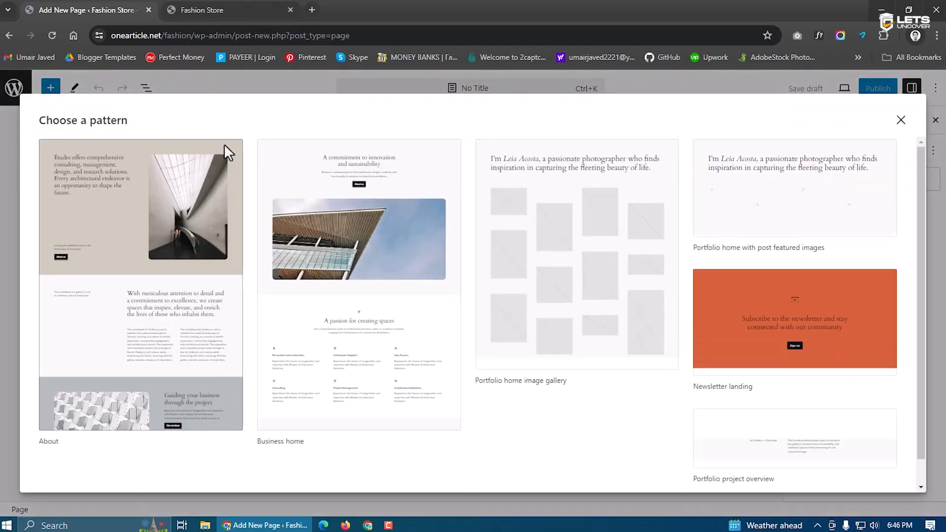
{"action": "left_click", "coordinate": [900, 120]}
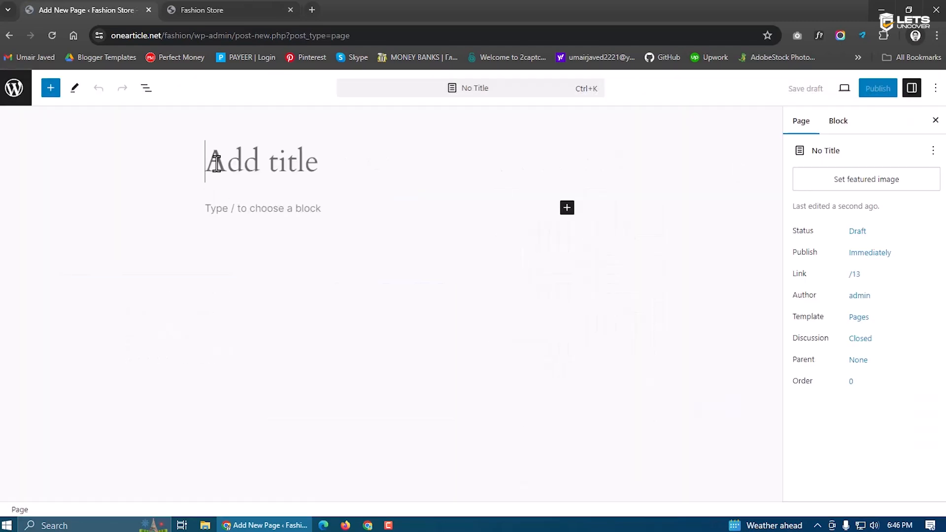
{"action": "type", "text": "Terms"}
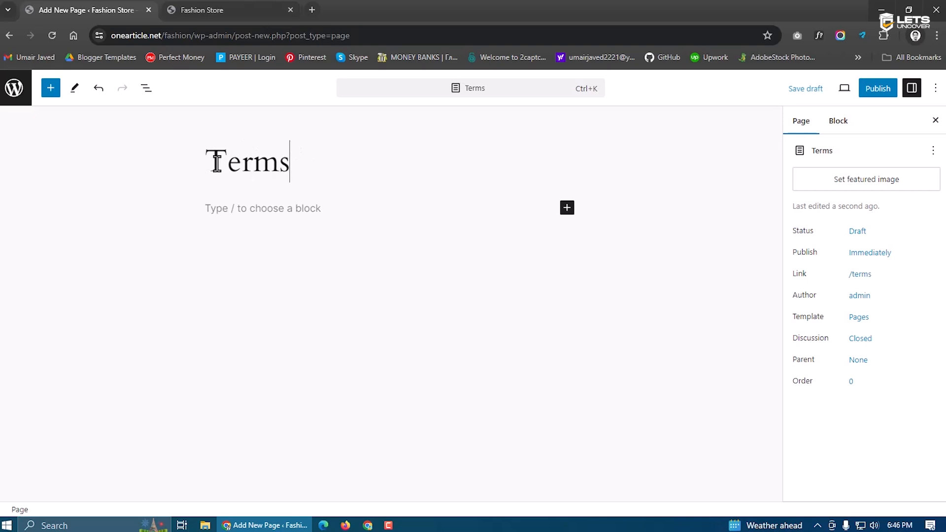
{"action": "type", "text": " and Condition"}
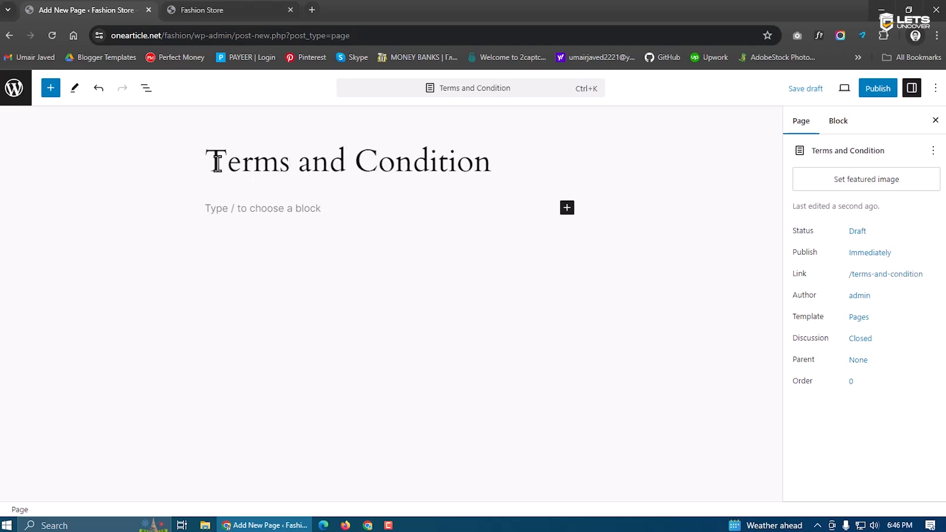
{"action": "left_click_drag", "start_coordinate": [344, 170], "coordinate": [291, 170]}
{"action": "left_click", "coordinate": [305, 176]}
{"action": "left_click_drag", "start_coordinate": [340, 168], "coordinate": [300, 168]}
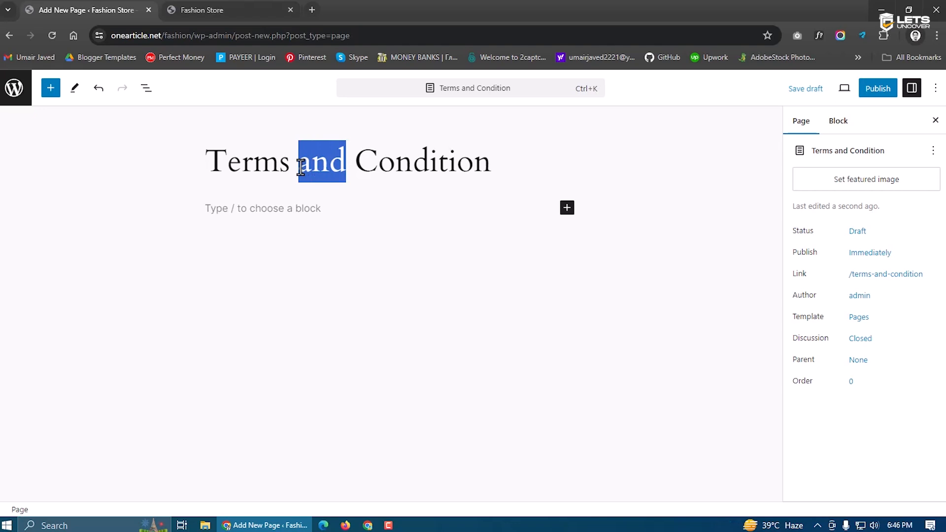
{"action": "left_click", "coordinate": [349, 167]}
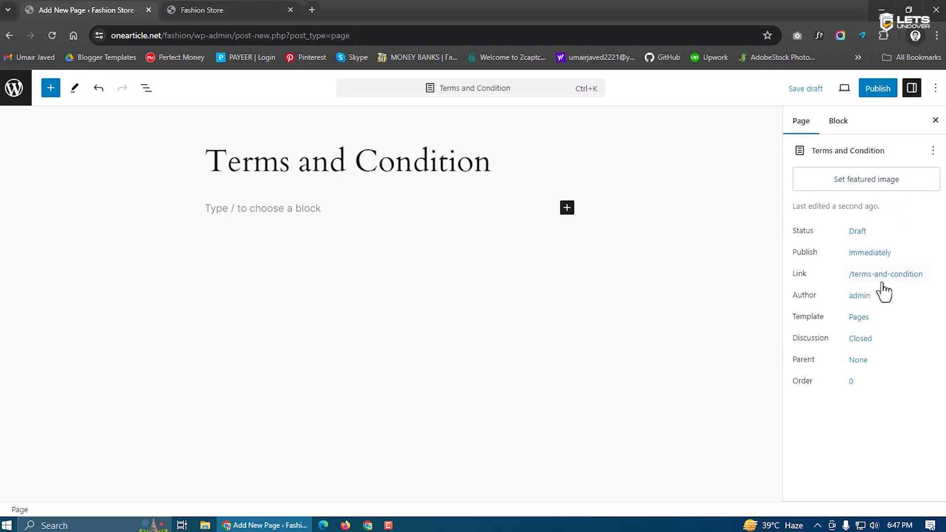
{"action": "left_click", "coordinate": [873, 89]}
{"action": "left_click", "coordinate": [838, 97]}
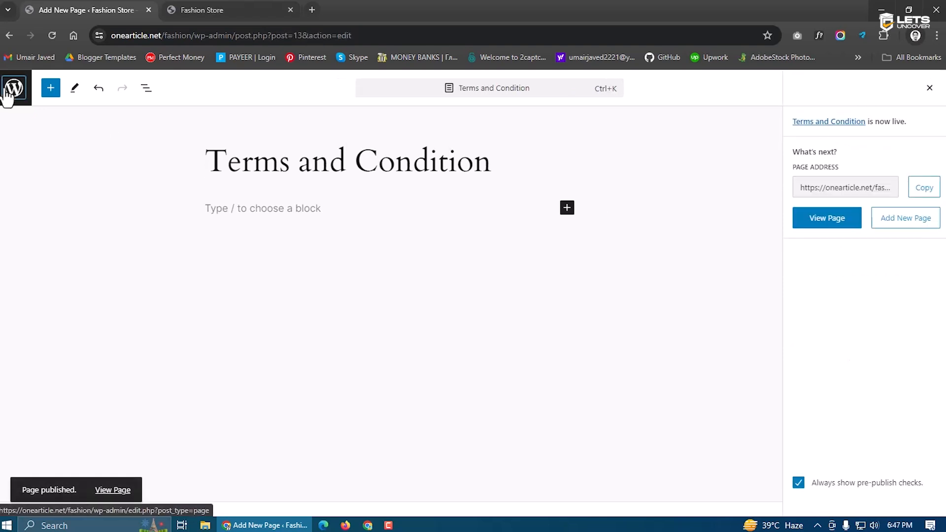
{"action": "left_click", "coordinate": [7, 96]}
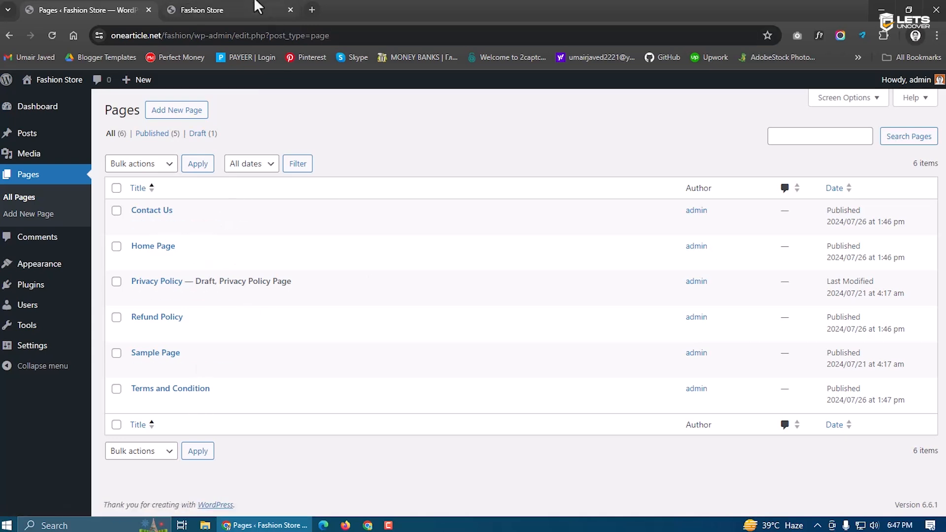
Reload the live Fashion Store homepage and scroll through it to find Terms and Condition in the menu
{"action": "left_click", "coordinate": [207, 10]}
{"action": "left_click", "coordinate": [52, 35]}
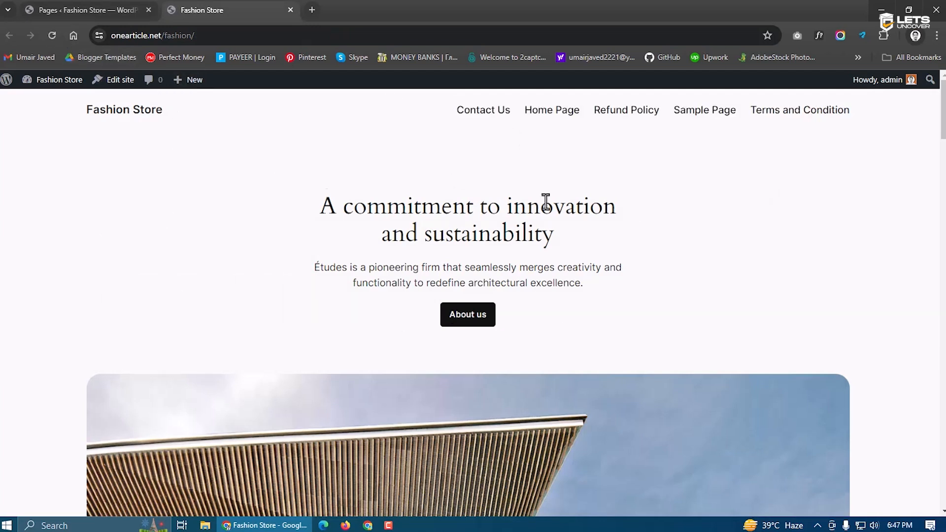
{"action": "scroll", "coordinate": [556, 273], "scroll_direction": "down", "scroll_amount": 12}
{"action": "scroll", "coordinate": [557, 276], "scroll_direction": "down", "scroll_amount": 15}
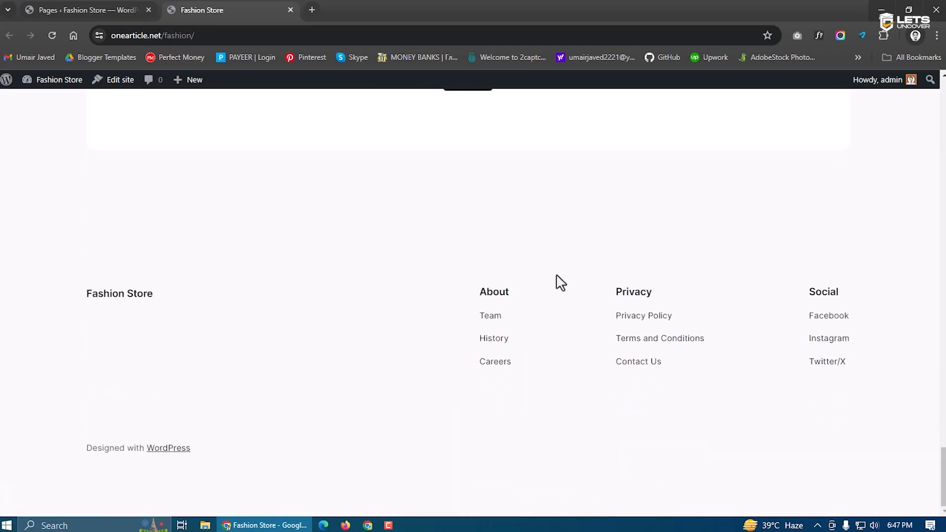
{"action": "left_click_drag", "start_coordinate": [942, 470], "coordinate": [942, 101]}
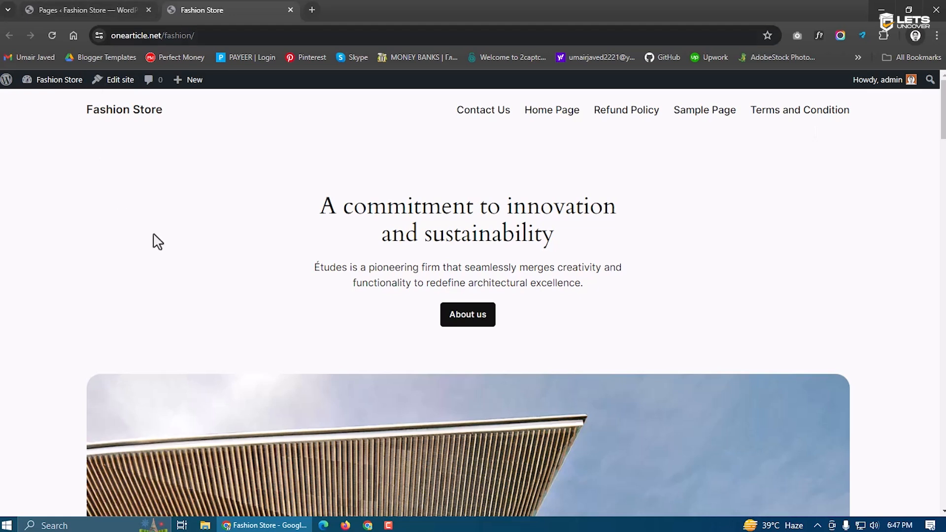
Select the homepage heading text on the live site to inspect it
{"action": "mouse_move", "coordinate": [315, 207]}
{"action": "left_mouse_down"}
{"action": "mouse_move", "coordinate": [553, 232]}
{"action": "mouse_move", "coordinate": [560, 242]}
{"action": "mouse_move", "coordinate": [329, 210]}
{"action": "mouse_move", "coordinate": [317, 217]}
{"action": "left_mouse_up"}
{"action": "left_click", "coordinate": [540, 240]}
{"action": "left_click", "coordinate": [411, 220]}
{"action": "left_click_drag", "start_coordinate": [319, 212], "coordinate": [594, 240]}
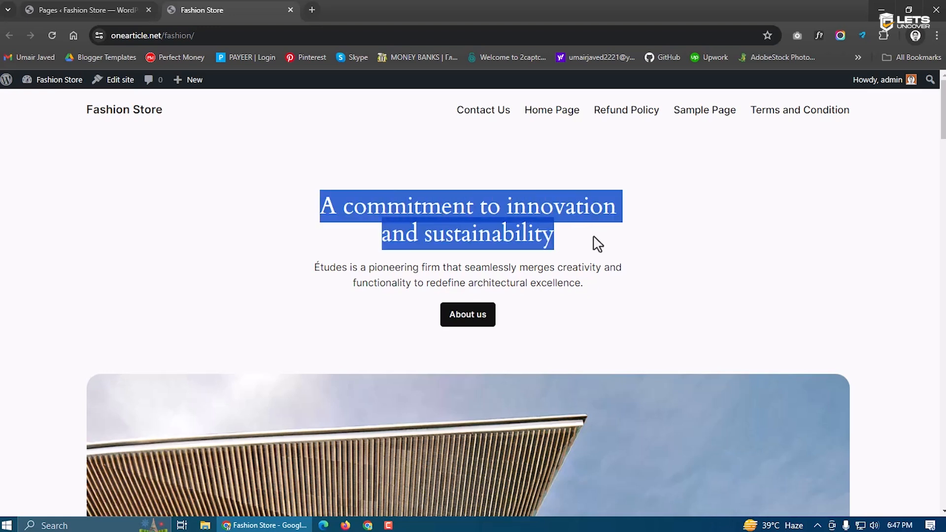
{"action": "left_click", "coordinate": [538, 248]}
{"action": "left_click_drag", "start_coordinate": [563, 245], "coordinate": [318, 216]}
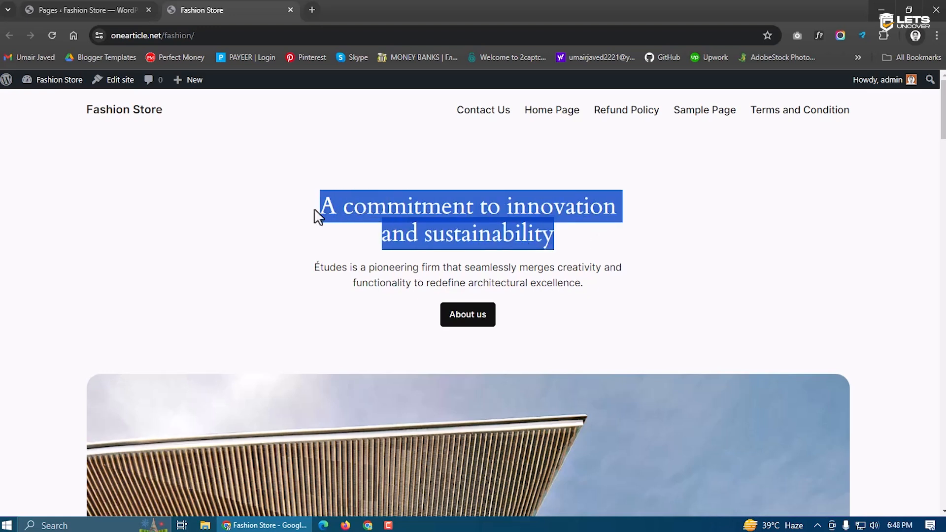
{"action": "left_click", "coordinate": [362, 219]}
{"action": "left_click", "coordinate": [98, 7]}
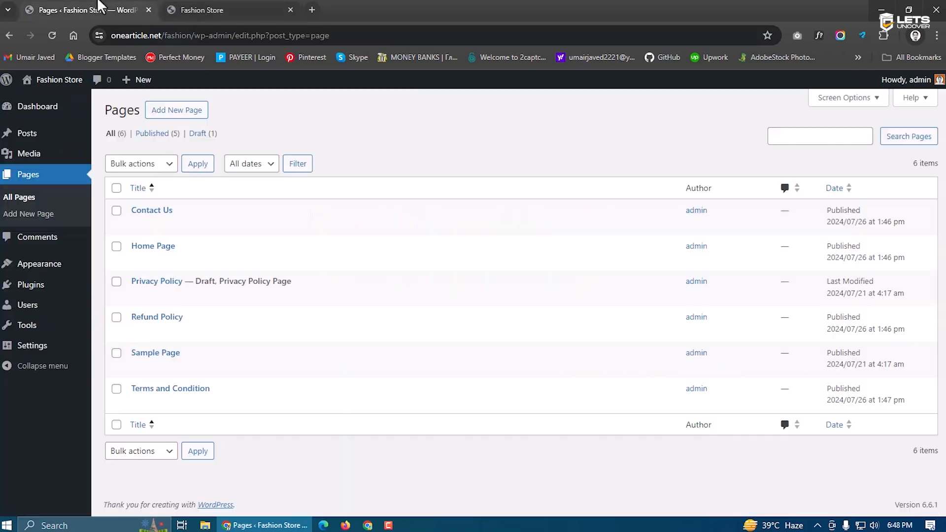
{"action": "left_click", "coordinate": [223, 7]}
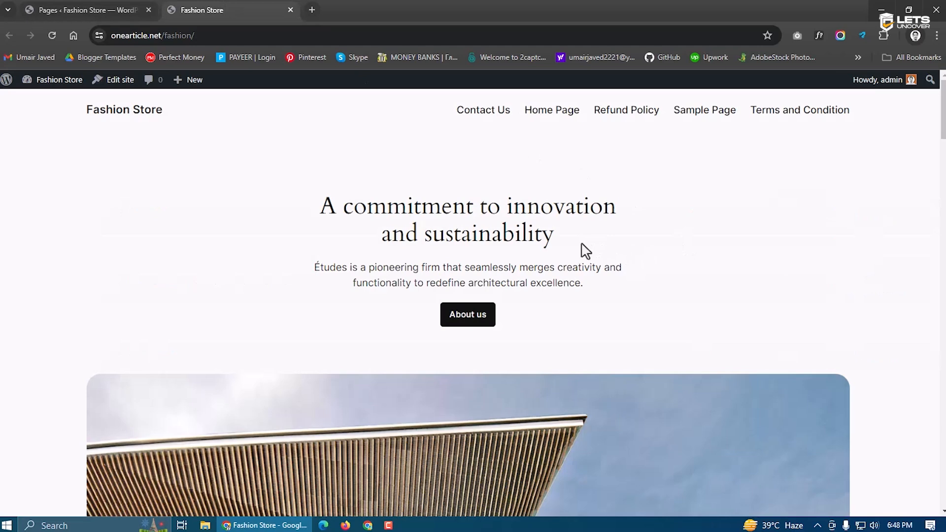
{"action": "left_click_drag", "start_coordinate": [579, 244], "coordinate": [312, 209]}
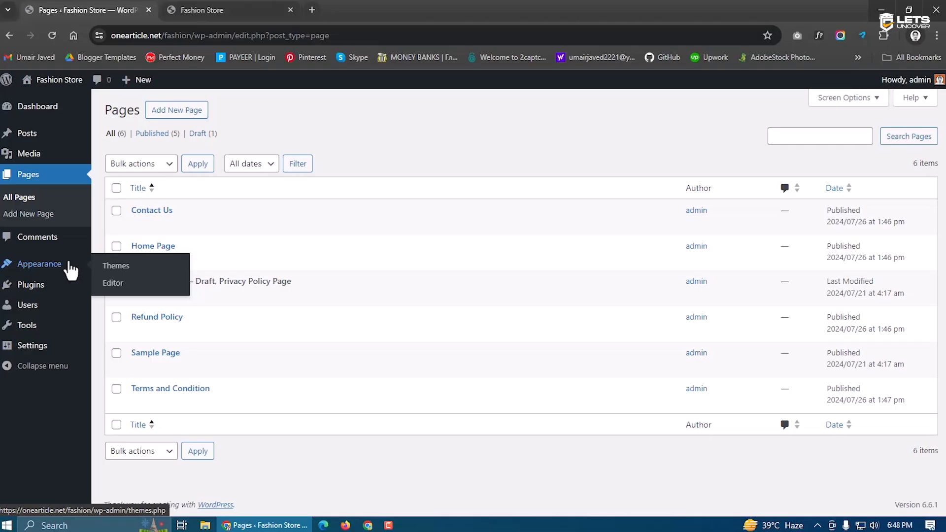
Clear the storefront selection and open the installed Plugins page in the admin
{"action": "left_click", "coordinate": [192, 9]}
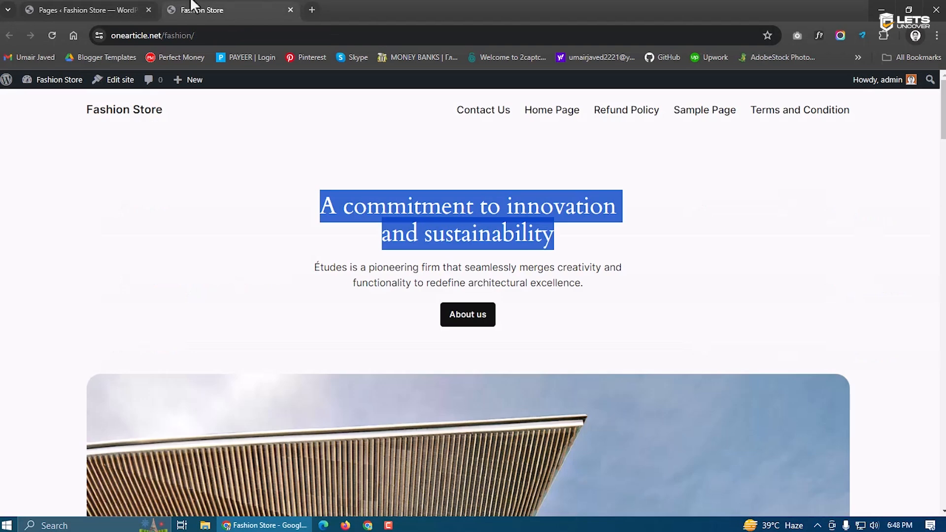
{"action": "left_click", "coordinate": [424, 206]}
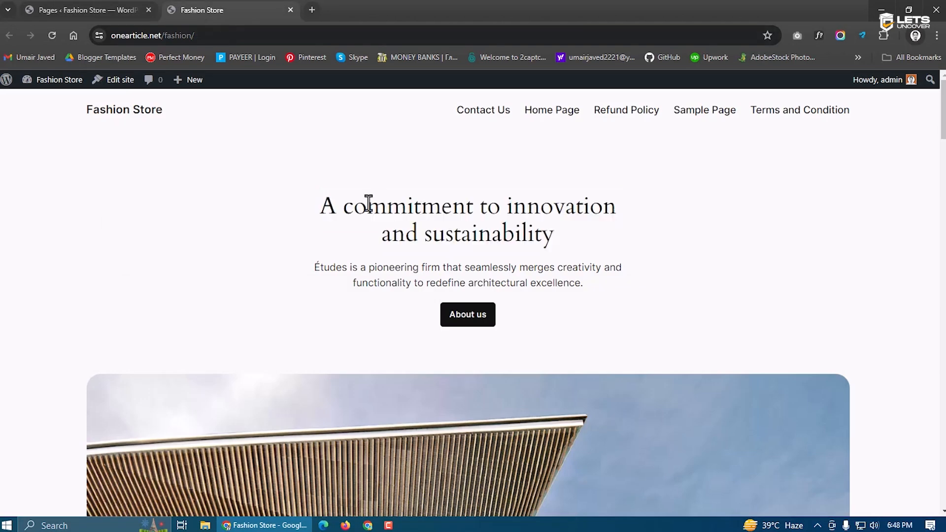
{"action": "left_click", "coordinate": [99, 9]}
{"action": "left_click", "coordinate": [46, 302]}
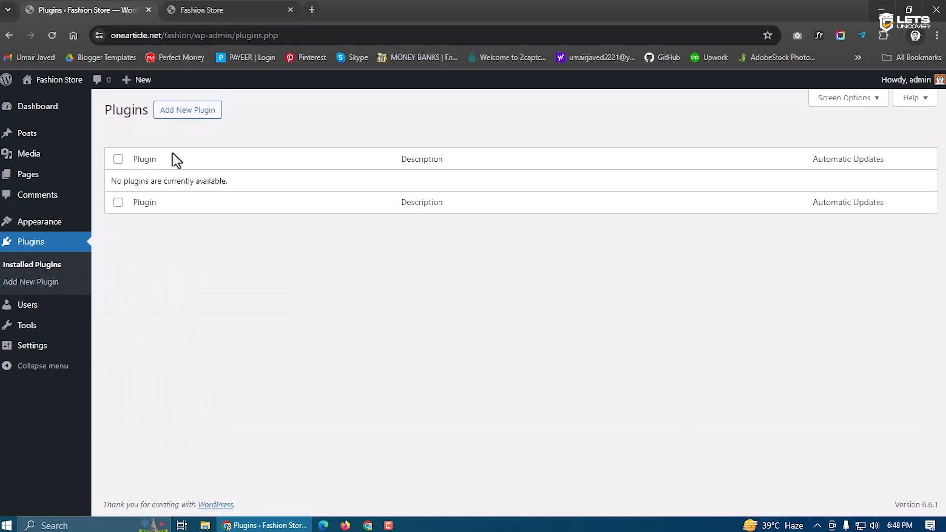
{"action": "left_click", "coordinate": [212, 8]}
{"action": "left_click", "coordinate": [120, 8]}
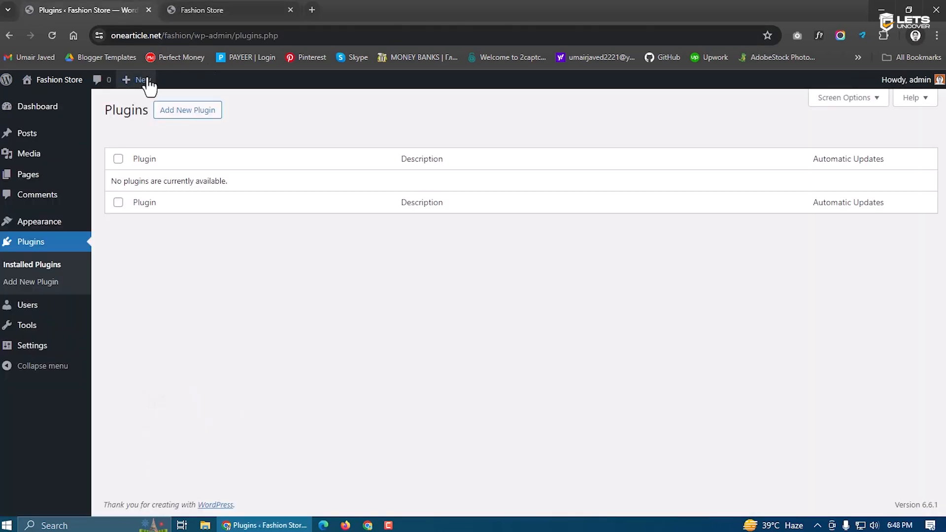
Search for 'woocommerce', then install and activate the WooCommerce plugin
{"action": "left_click", "coordinate": [178, 113]}
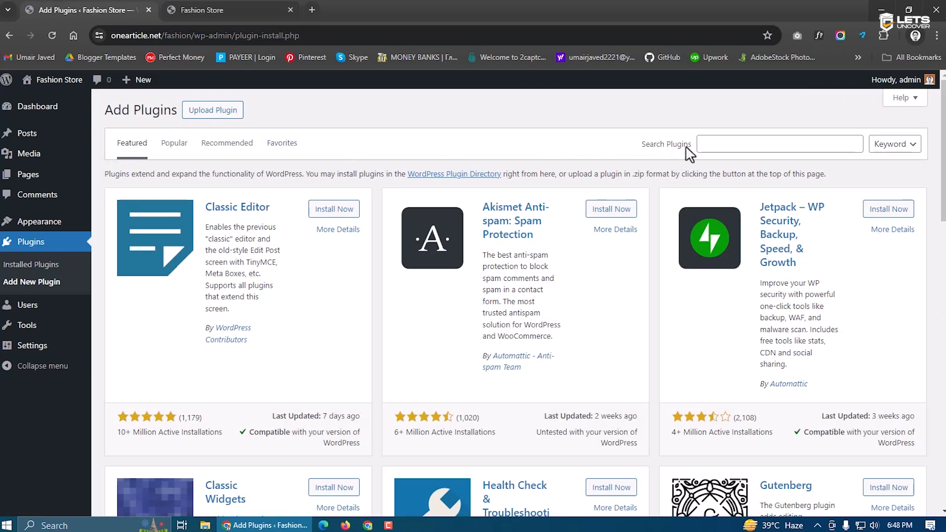
{"action": "left_click", "coordinate": [703, 147]}
{"action": "type", "text": "woocommmerce"}
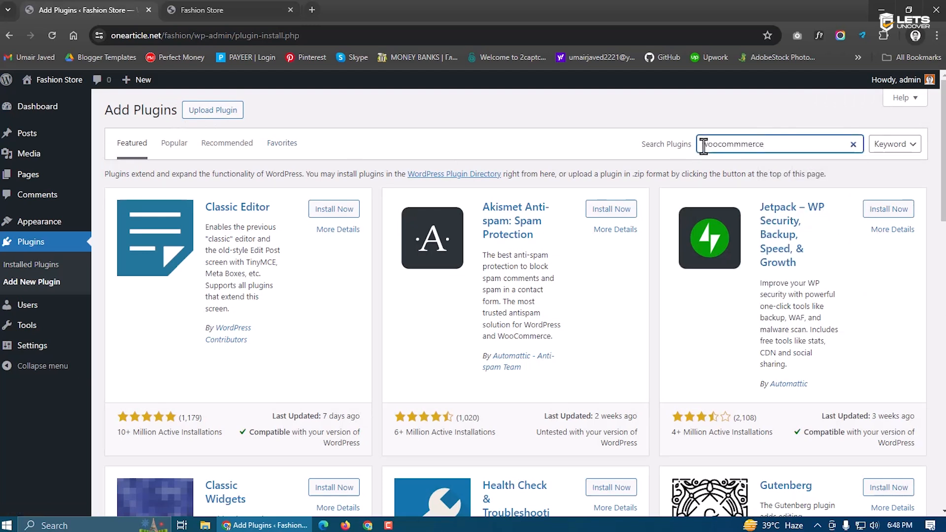
{"action": "key", "text": "BackSpace"}
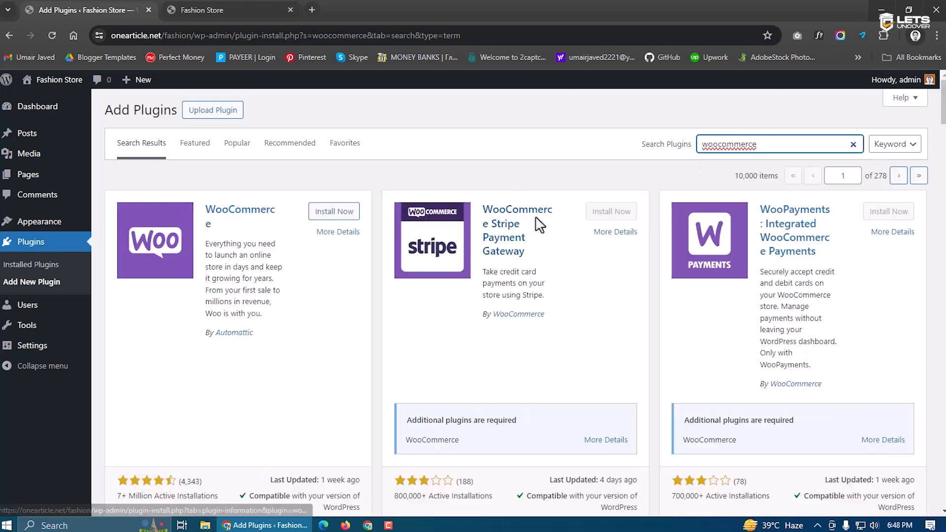
{"action": "left_click", "coordinate": [350, 212]}
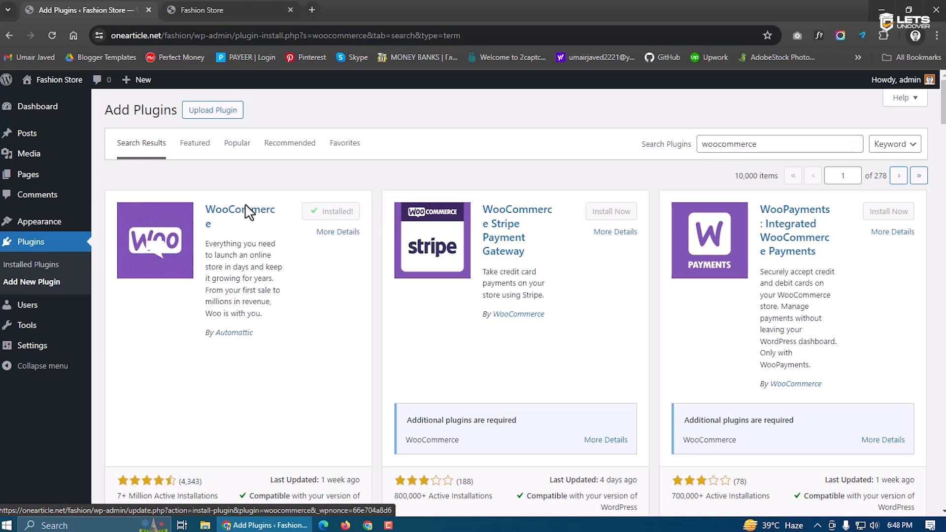
{"action": "left_click", "coordinate": [343, 217]}
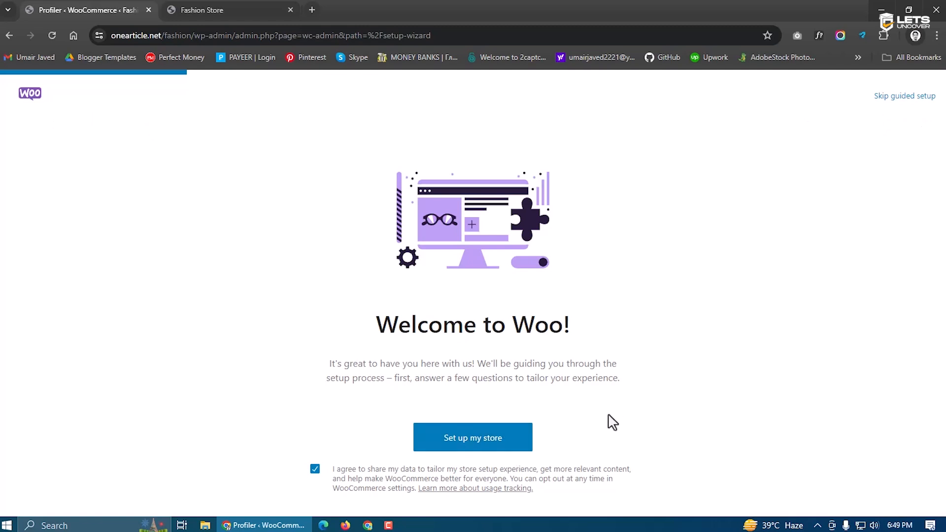
Start the guided setup as a new business and set the industry to Clothing and accessories
{"action": "left_click", "coordinate": [468, 449]}
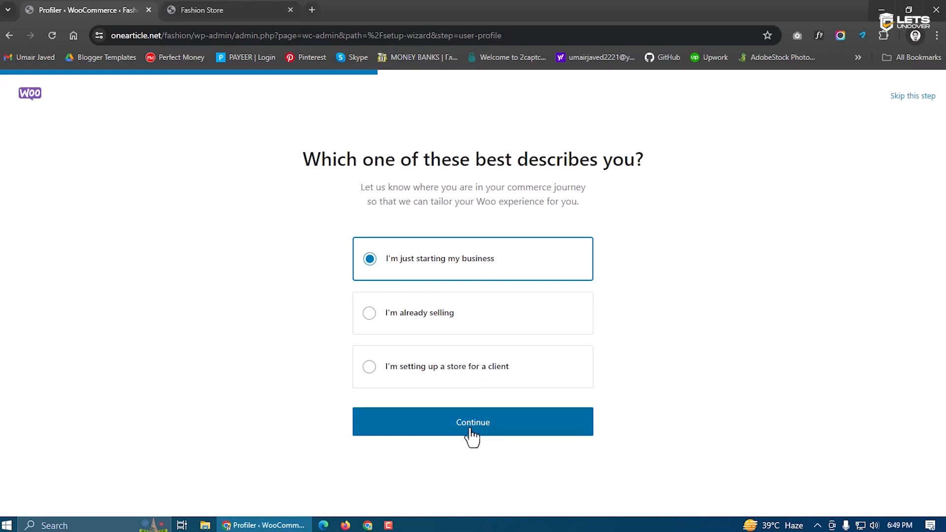
{"action": "left_click", "coordinate": [472, 435]}
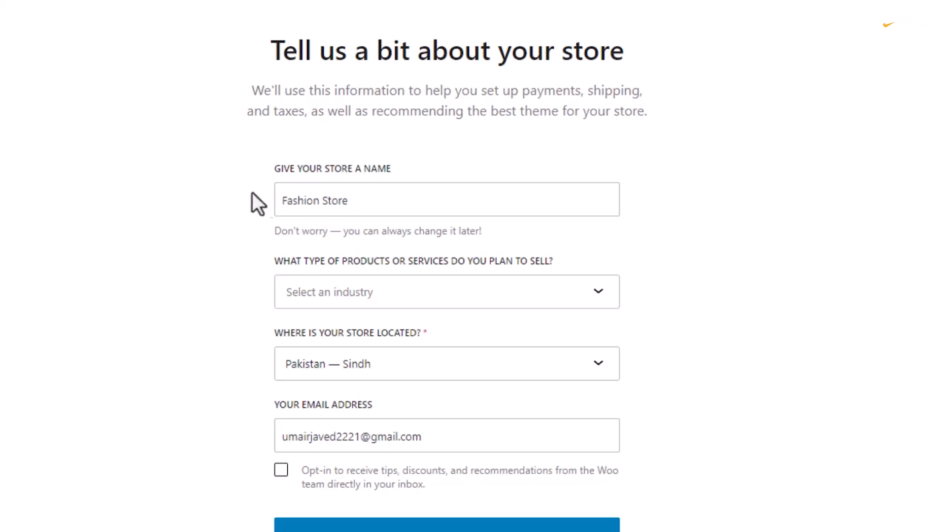
{"action": "triple_click", "coordinate": [377, 202]}
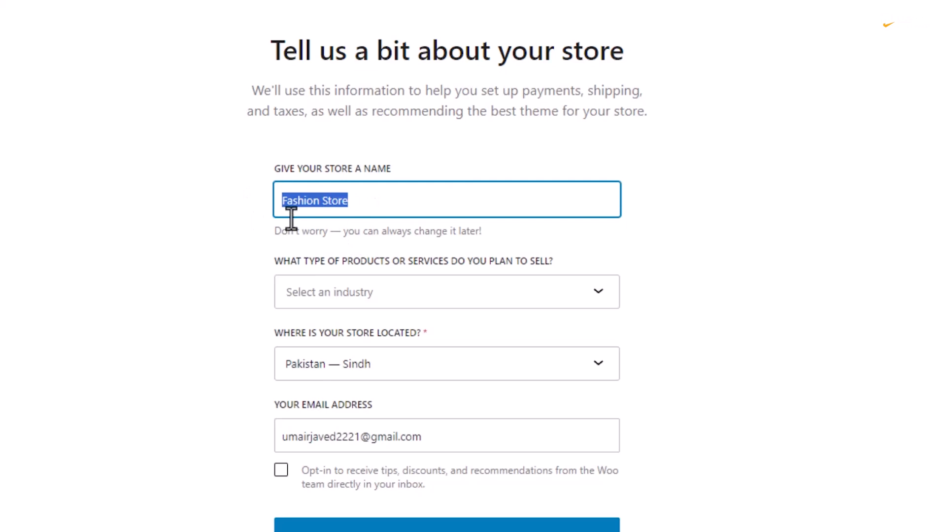
{"action": "left_click", "coordinate": [387, 296]}
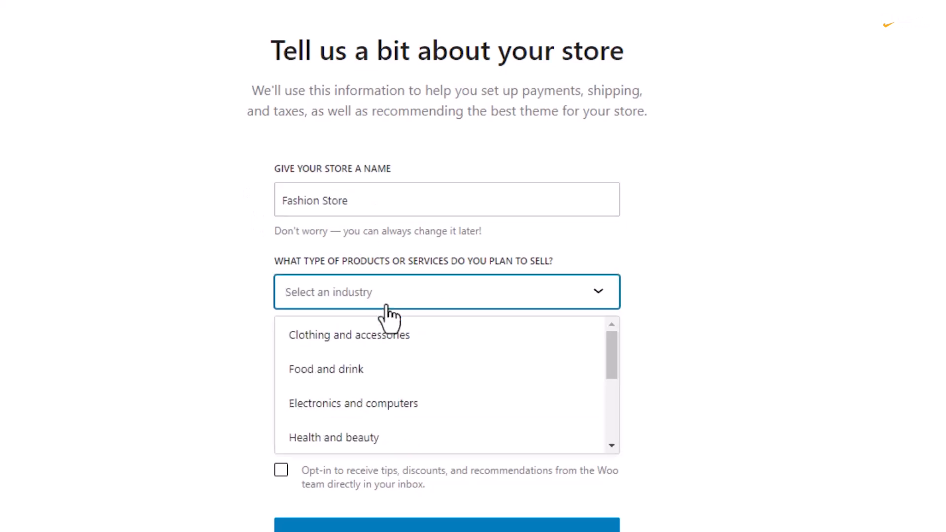
{"action": "left_click", "coordinate": [357, 340]}
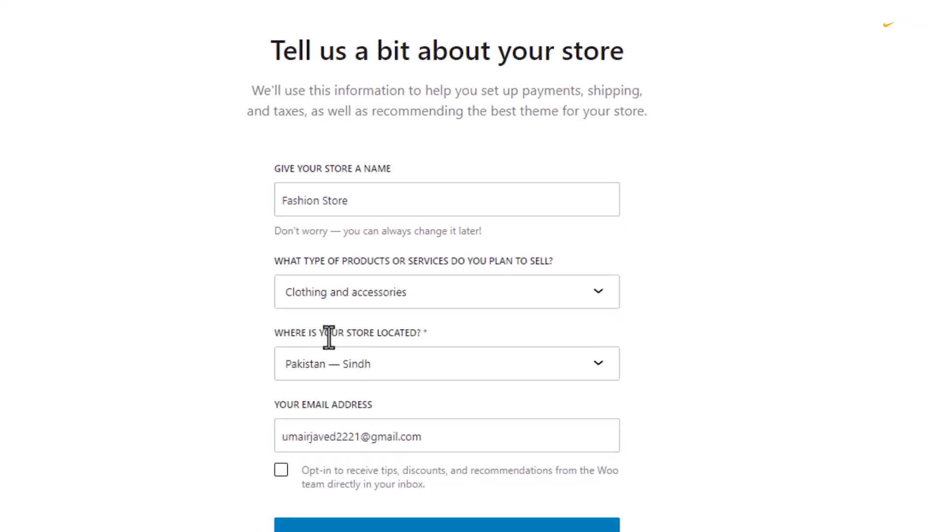
Set the store location to Pakistan — Punjab, toggle the Woo tips opt-in, and continue
{"action": "left_click", "coordinate": [408, 370]}
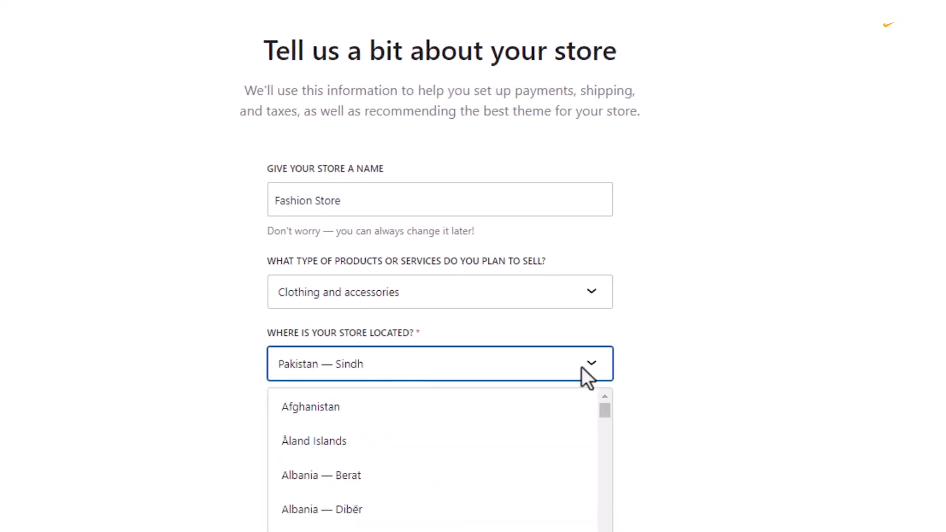
{"action": "scroll", "coordinate": [385, 468], "scroll_direction": "down", "scroll_amount": 5}
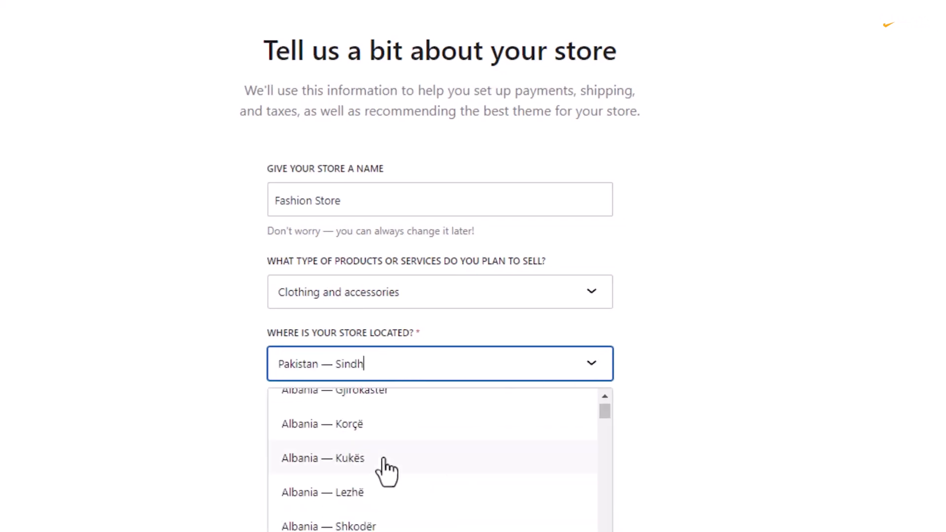
{"action": "key", "text": "BackSpace"}
{"action": "key", "text": "BackSpace"}
{"action": "key", "text": "BackSpace"}
{"action": "key", "text": "BackSpace"}
{"action": "key", "text": "BackSpace"}
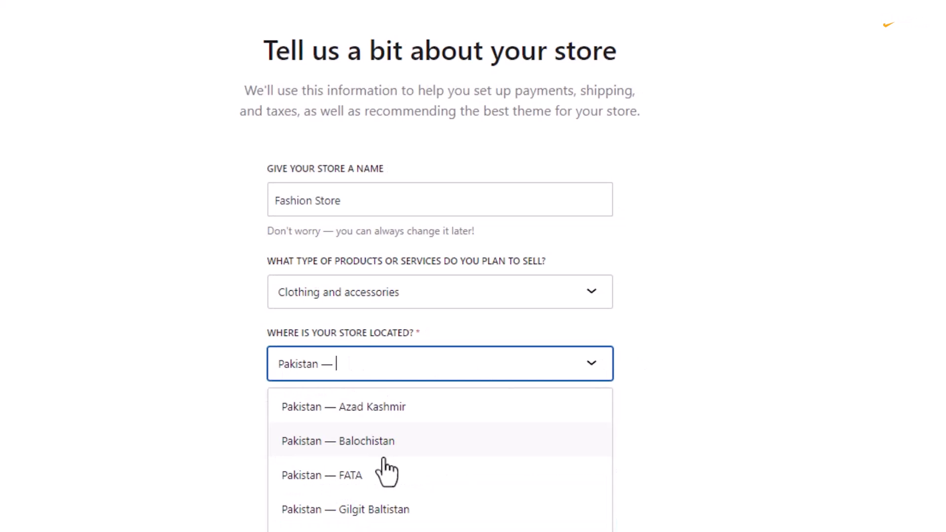
{"action": "type", "text": "pun"}
{"action": "left_click", "coordinate": [383, 416]}
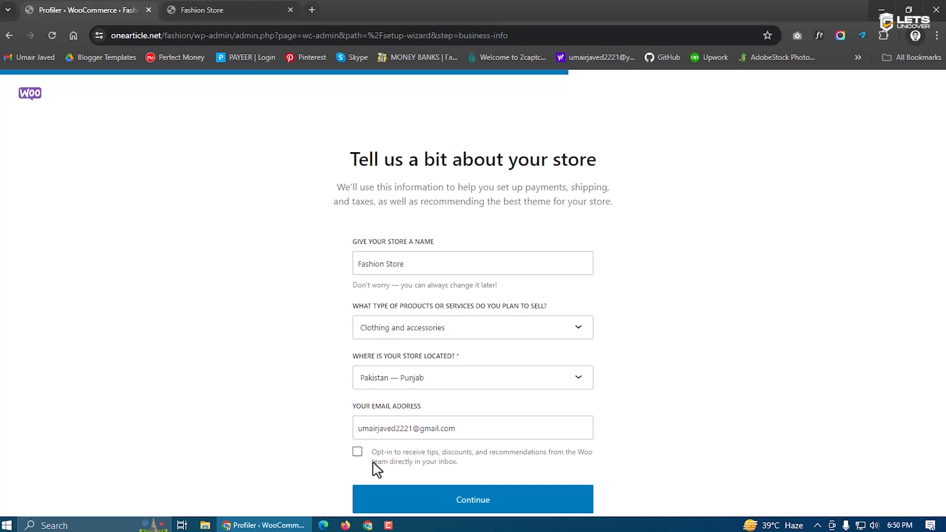
{"action": "left_click", "coordinate": [357, 452]}
{"action": "left_click", "coordinate": [389, 505]}
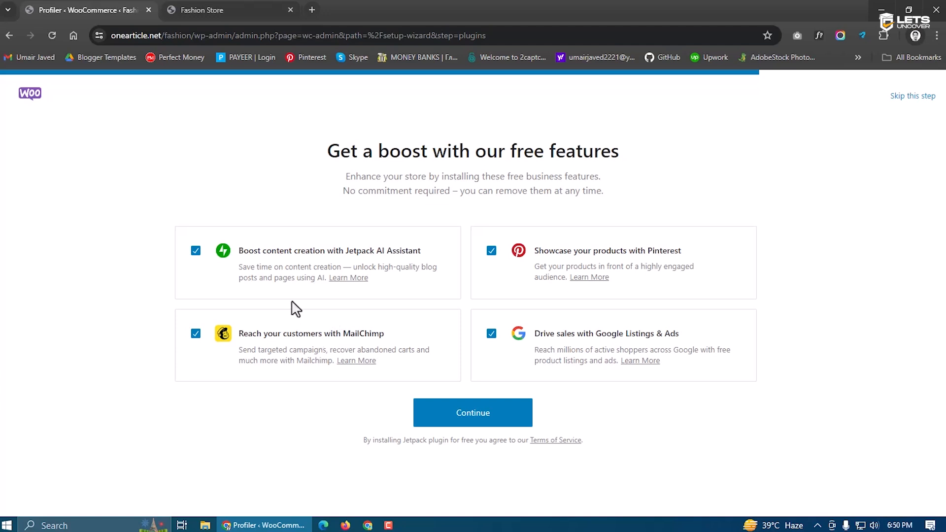
Uncheck Jetpack AI Assistant, MailChimp, Pinterest and Google Listings & Ads, then continue
{"action": "left_click", "coordinate": [195, 250]}
{"action": "left_click", "coordinate": [195, 334]}
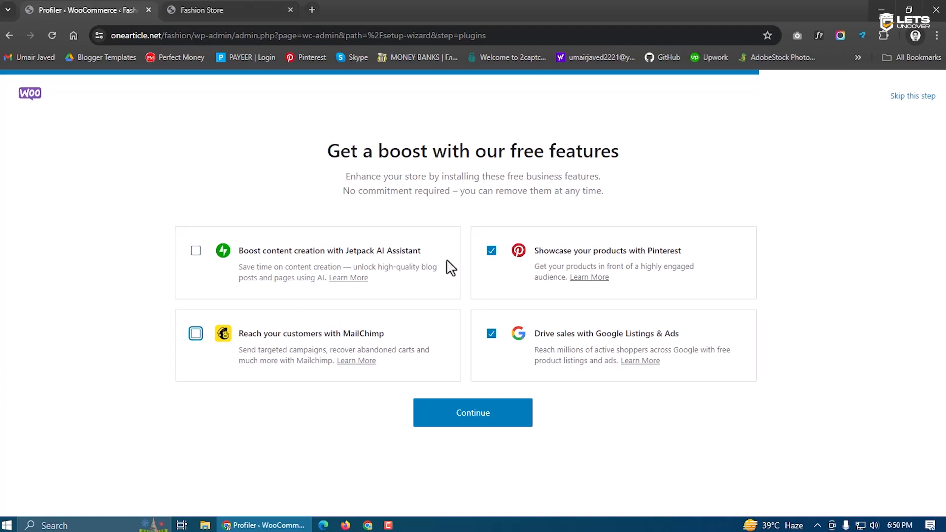
{"action": "left_click", "coordinate": [491, 250]}
{"action": "left_click", "coordinate": [491, 334]}
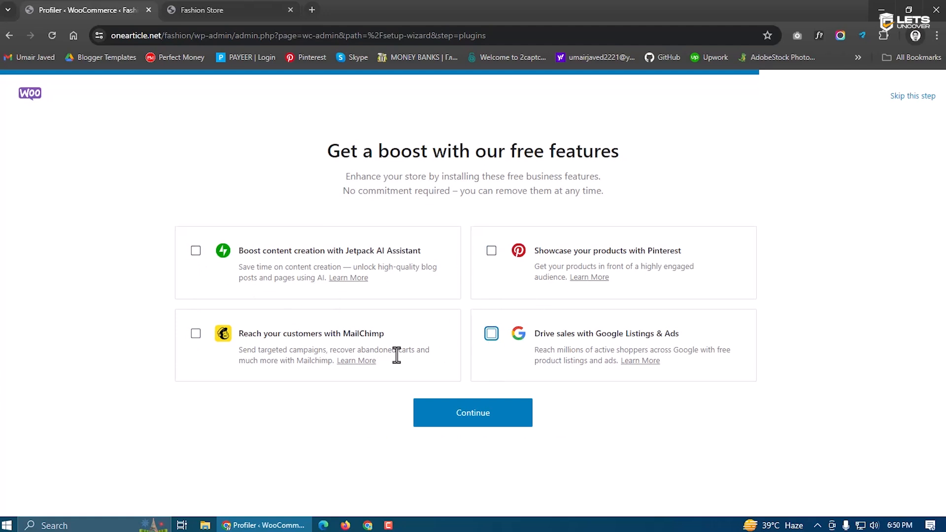
{"action": "left_click", "coordinate": [473, 416]}
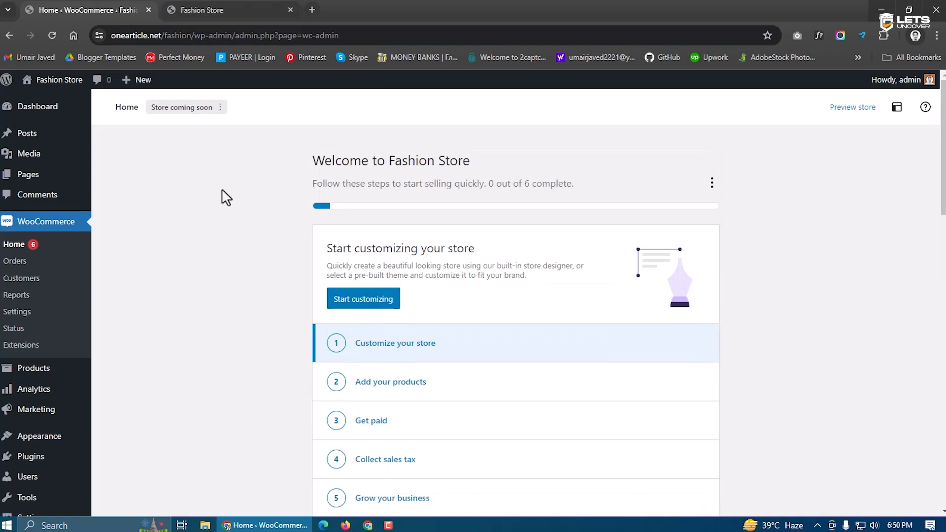
Refresh the storefront and view the new Shop page in a separate tab
{"action": "left_click", "coordinate": [367, 299]}
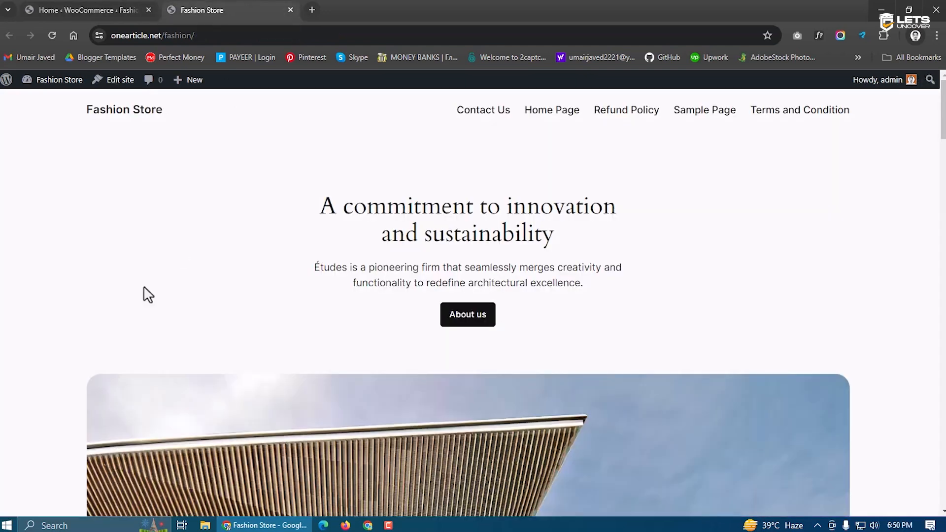
{"action": "left_click", "coordinate": [52, 35]}
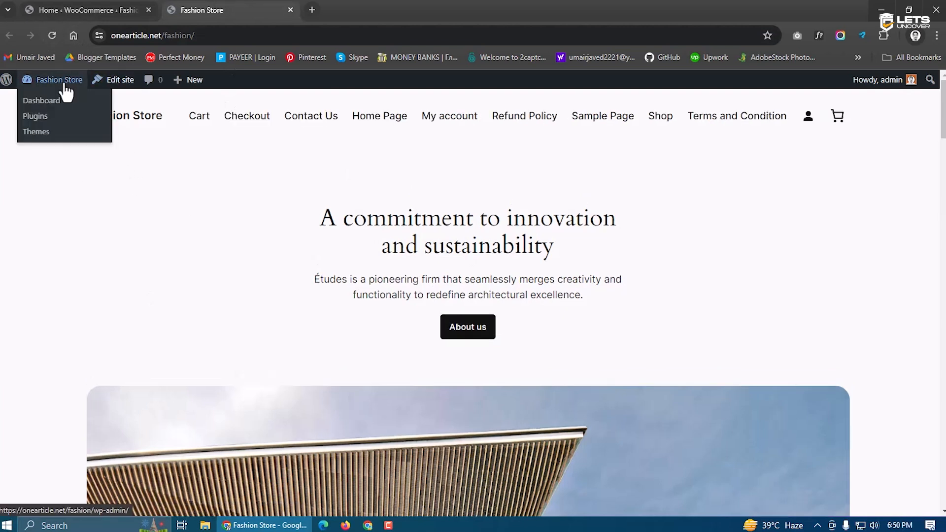
{"action": "left_click", "coordinate": [90, 7]}
{"action": "mouse_move", "coordinate": [58, 84]}
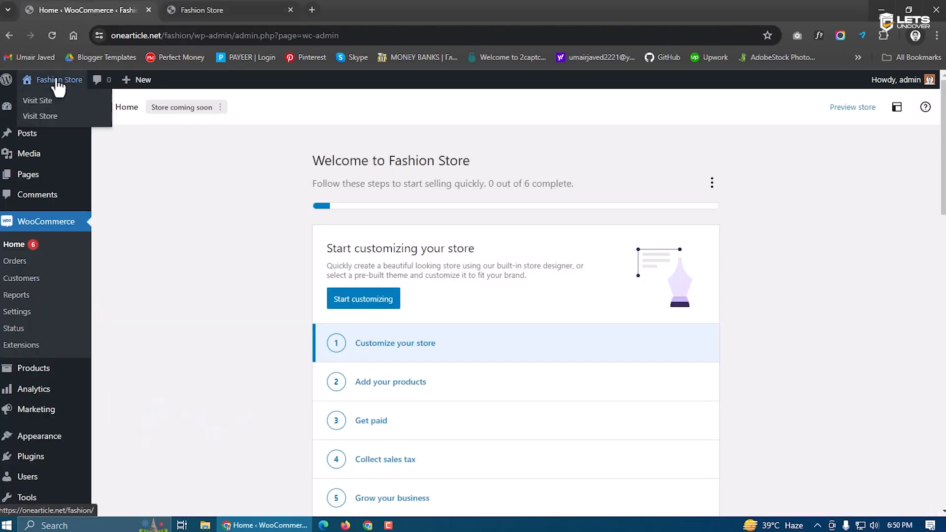
{"action": "middle_click", "coordinate": [44, 122]}
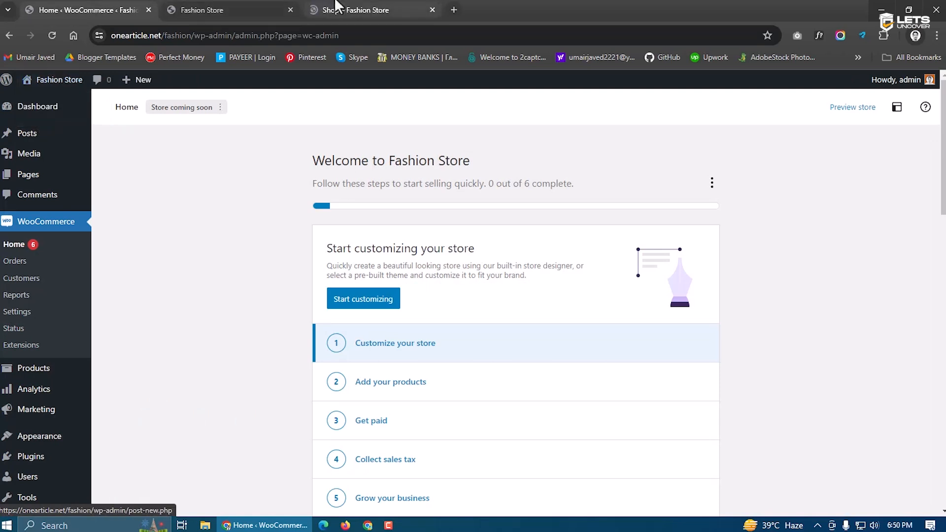
{"action": "left_click", "coordinate": [346, 9]}
{"action": "left_click_drag", "start_coordinate": [76, 224], "coordinate": [89, 212]}
{"action": "left_click", "coordinate": [209, 224]}
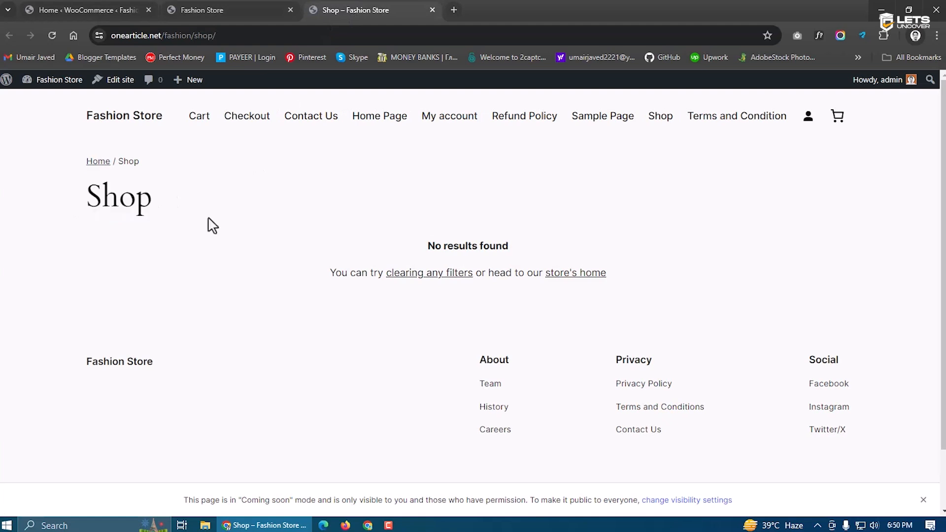
{"action": "left_click", "coordinate": [203, 9]}
{"action": "left_click", "coordinate": [99, 9]}
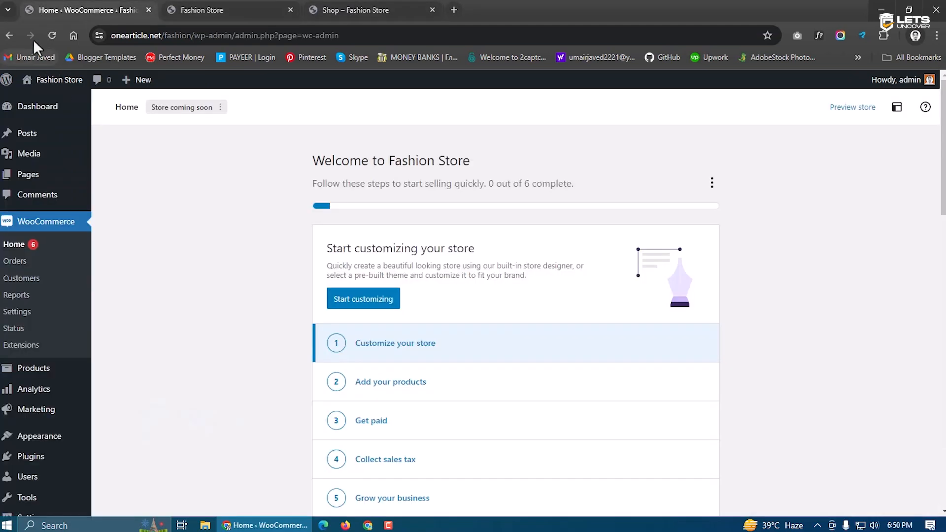
{"action": "left_click", "coordinate": [46, 34]}
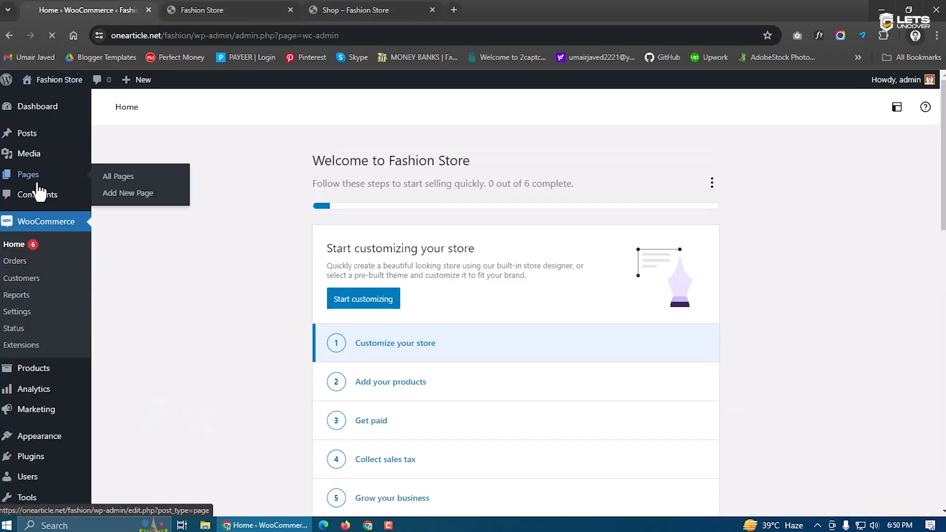
Look over the Pages list, then open the empty Products > All Products list
{"action": "left_click", "coordinate": [38, 178]}
{"action": "scroll", "coordinate": [302, 304], "scroll_direction": "down", "scroll_amount": 3}
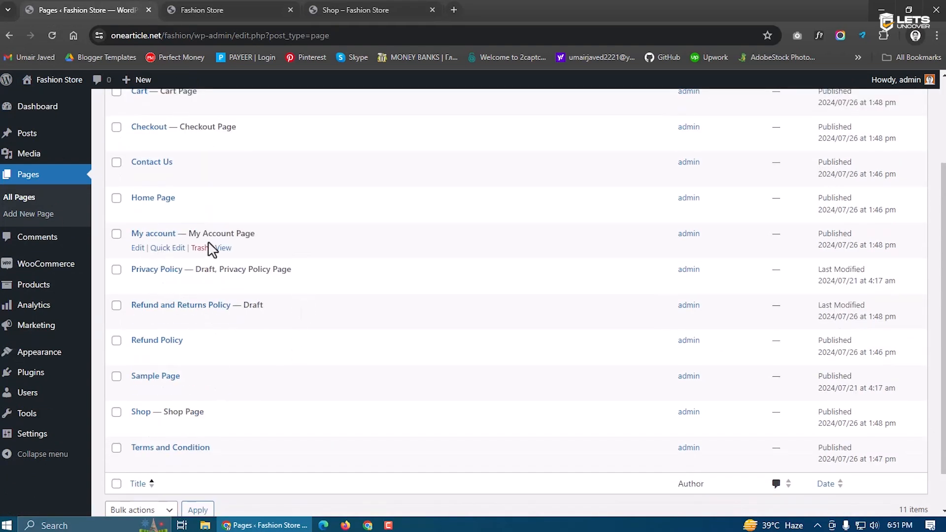
{"action": "scroll", "coordinate": [133, 229], "scroll_direction": "up", "scroll_amount": 3}
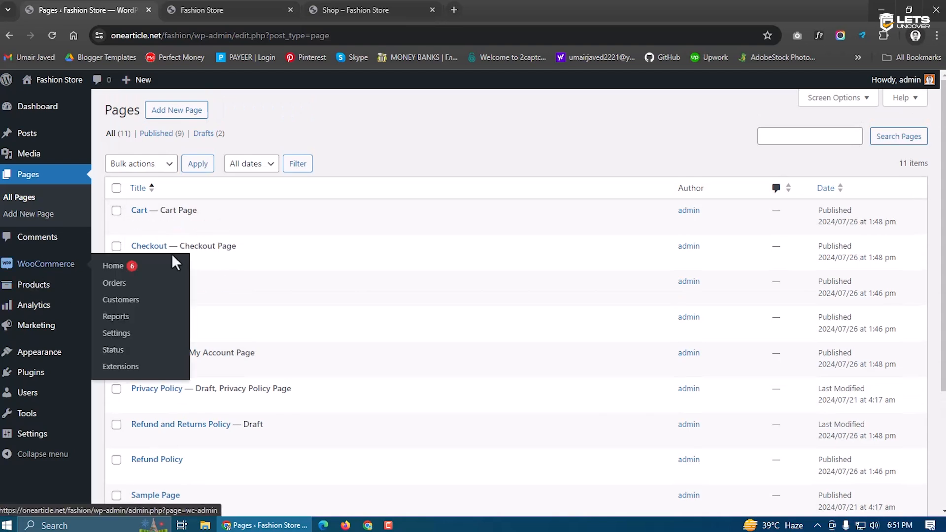
{"action": "left_click", "coordinate": [245, 5]}
{"action": "left_click", "coordinate": [133, 9]}
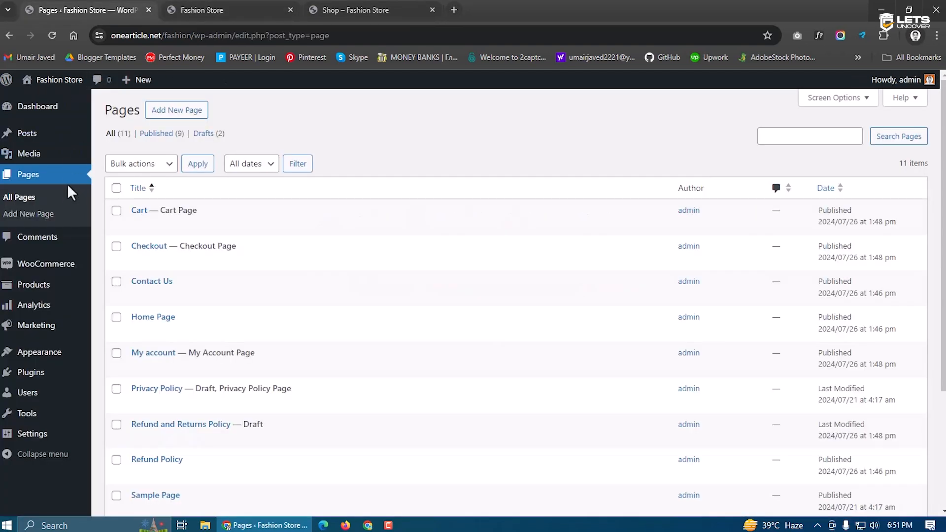
{"action": "mouse_move", "coordinate": [22, 290]}
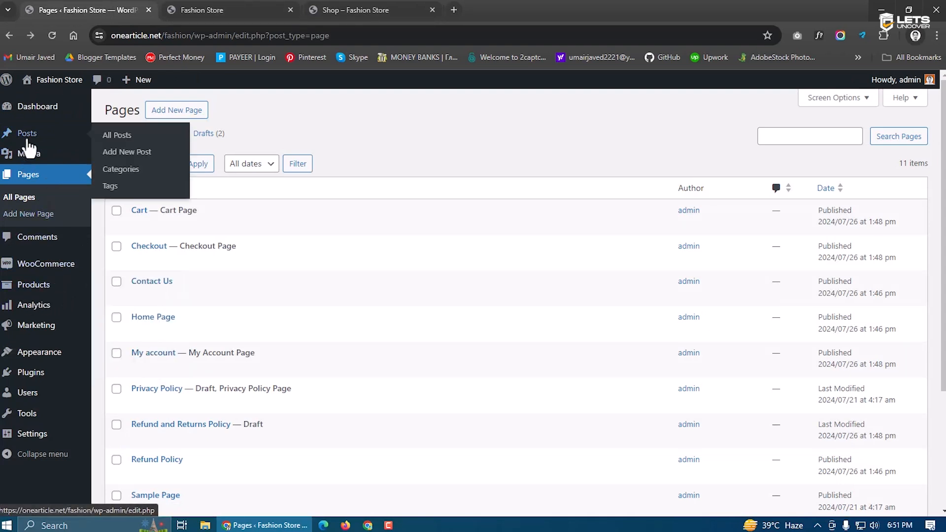
{"action": "mouse_move", "coordinate": [51, 294]}
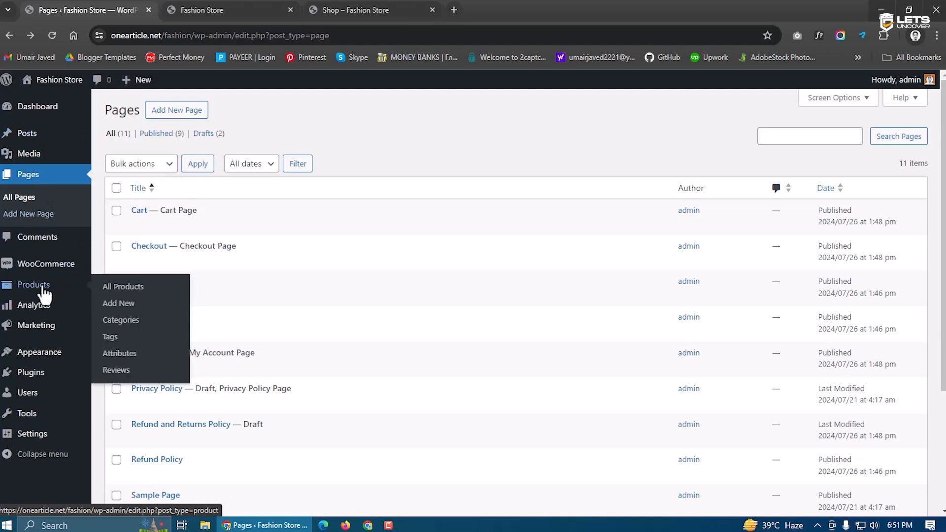
{"action": "left_click", "coordinate": [129, 287]}
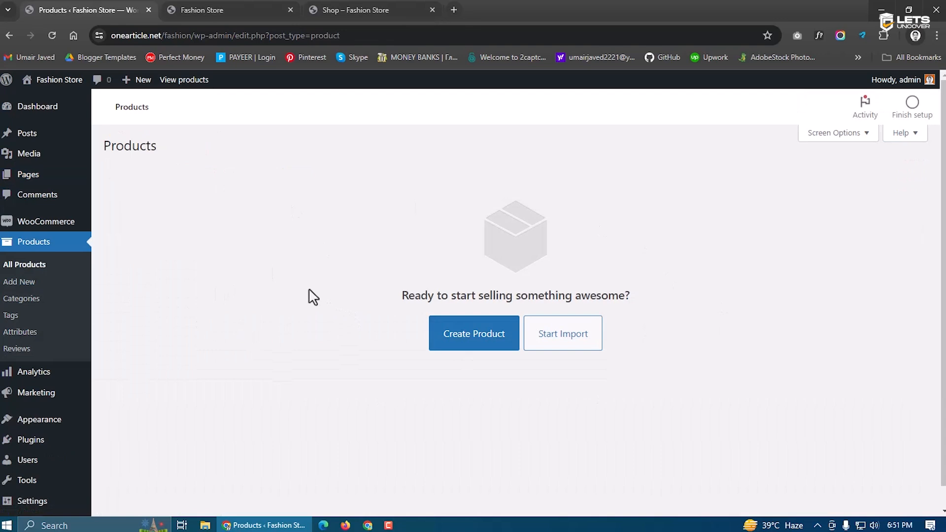
Start a new product from the storefront and dismiss the product name tour tip
{"action": "left_click", "coordinate": [287, 7]}
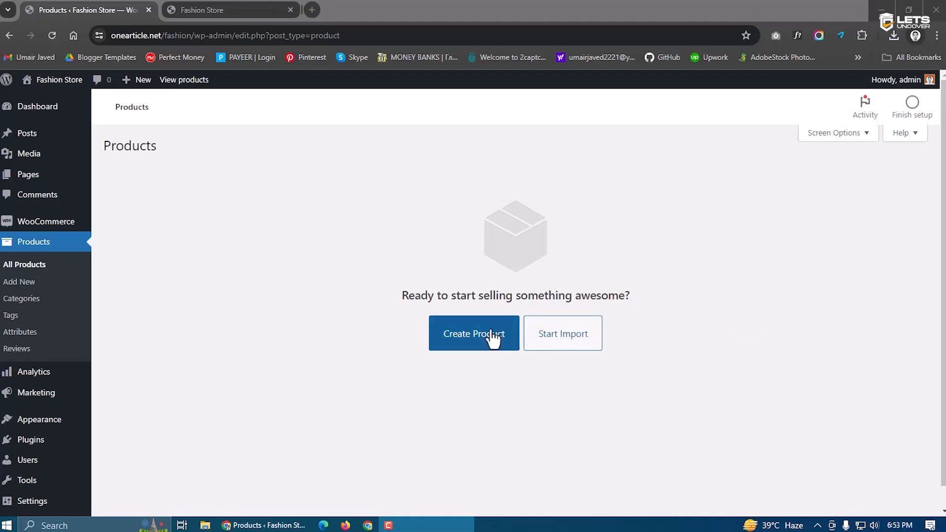
{"action": "left_click", "coordinate": [472, 348]}
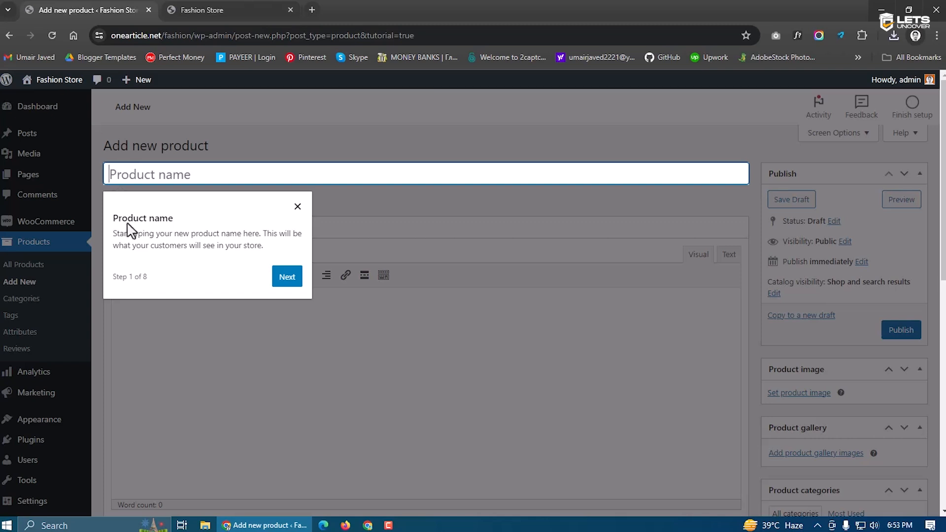
{"action": "left_click", "coordinate": [298, 206]}
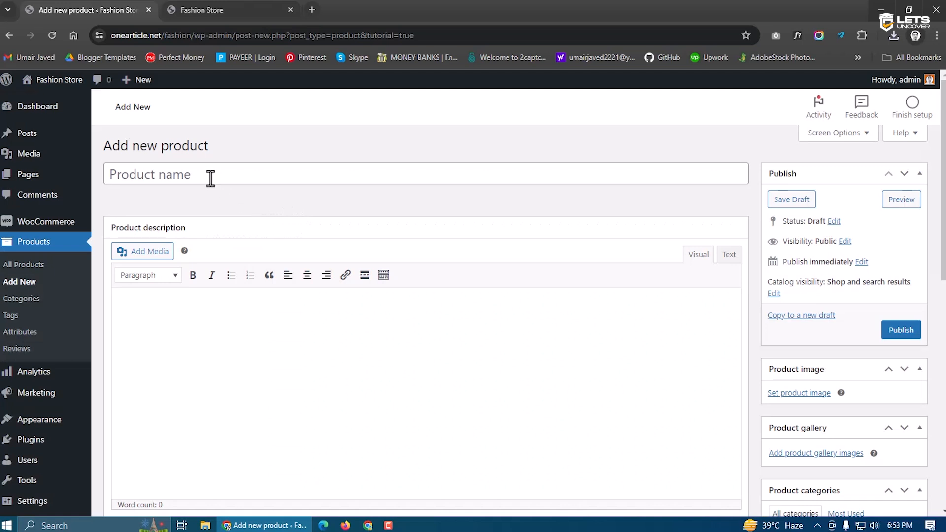
Name the product 'Testing T Shirt' so the draft is auto-saved
{"action": "left_click_drag", "start_coordinate": [100, 154], "coordinate": [218, 157]}
{"action": "left_click", "coordinate": [219, 159]}
{"action": "scroll", "coordinate": [597, 283], "scroll_direction": "down", "scroll_amount": 8}
{"action": "scroll", "coordinate": [418, 403], "scroll_direction": "up", "scroll_amount": 8}
{"action": "left_click", "coordinate": [146, 173]}
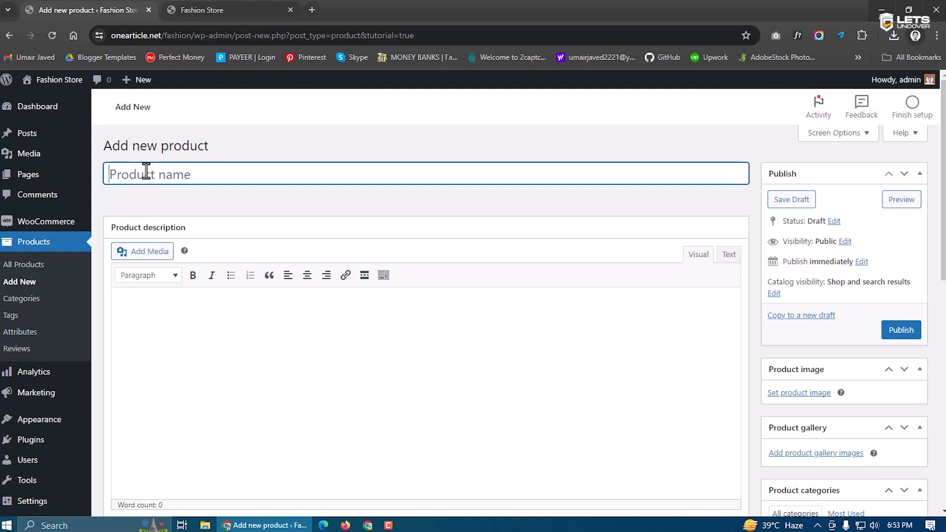
{"action": "type", "text": "Testing T Shirt"}
{"action": "left_click_drag", "start_coordinate": [246, 179], "coordinate": [66, 179]}
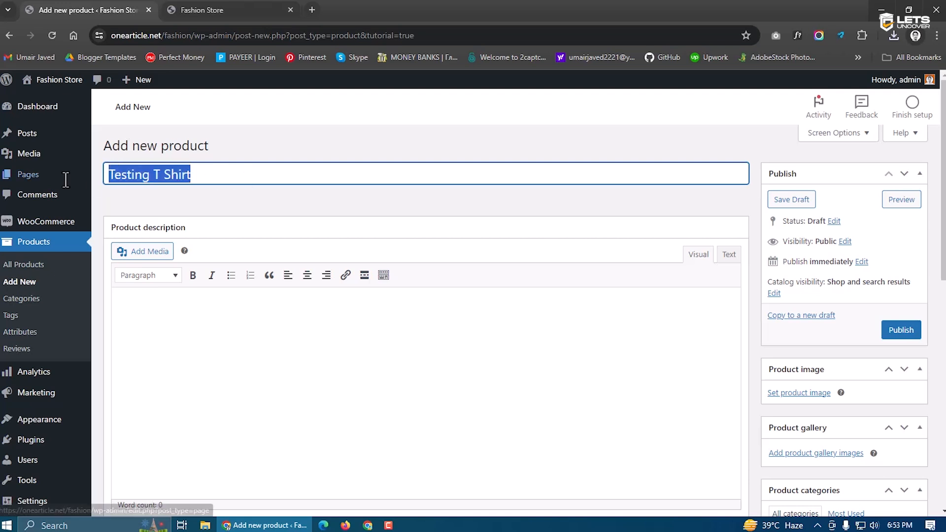
{"action": "left_click", "coordinate": [309, 175]}
{"action": "scroll", "coordinate": [458, 226], "scroll_direction": "down", "scroll_amount": 2}
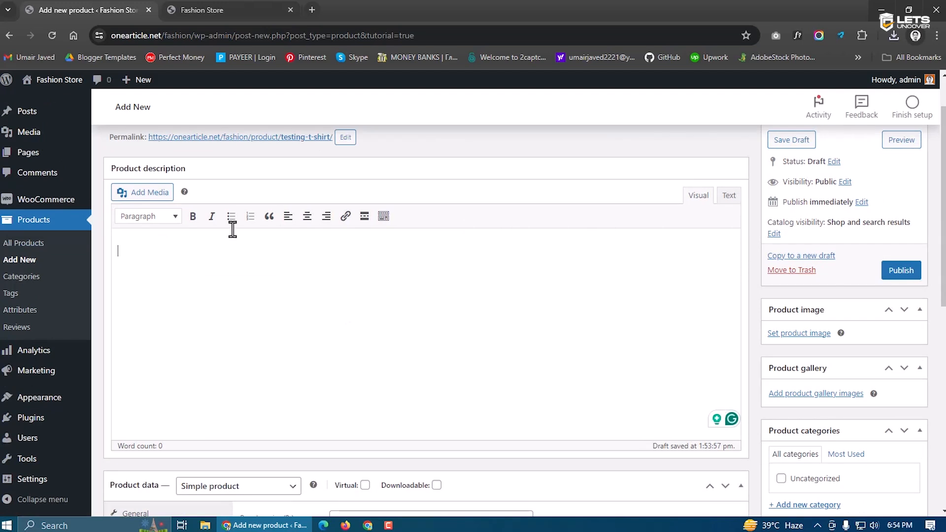
Upload the blue dragon T-shirt photo and insert it into the product description
{"action": "left_click", "coordinate": [151, 197]}
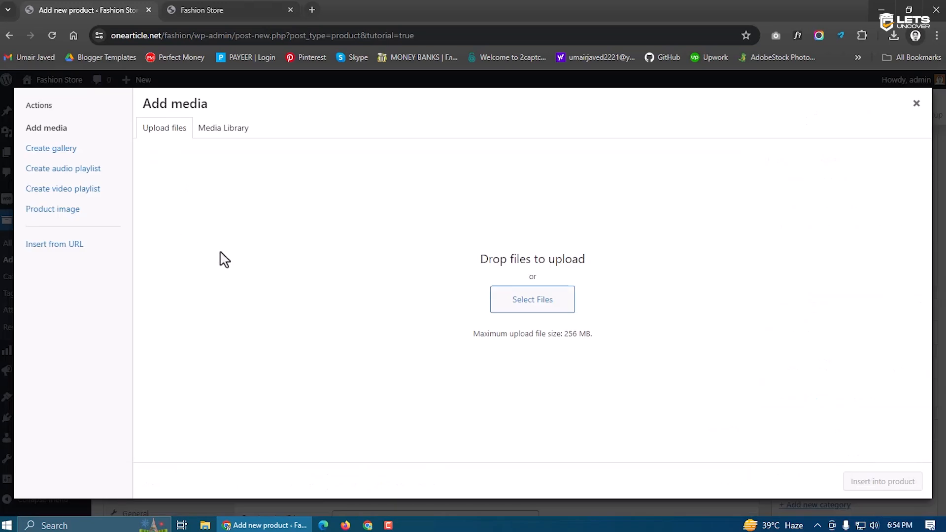
{"action": "left_click", "coordinate": [524, 310]}
{"action": "left_click", "coordinate": [290, 123]}
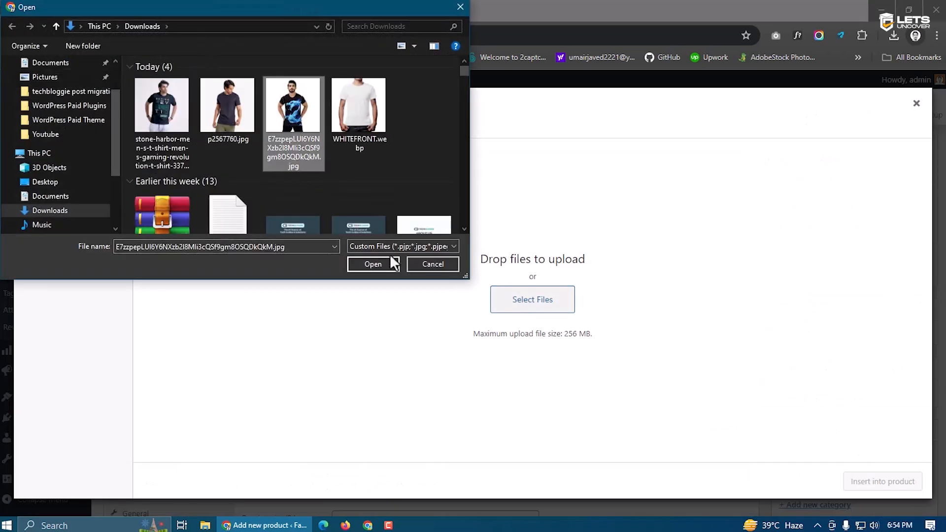
{"action": "left_click", "coordinate": [385, 264]}
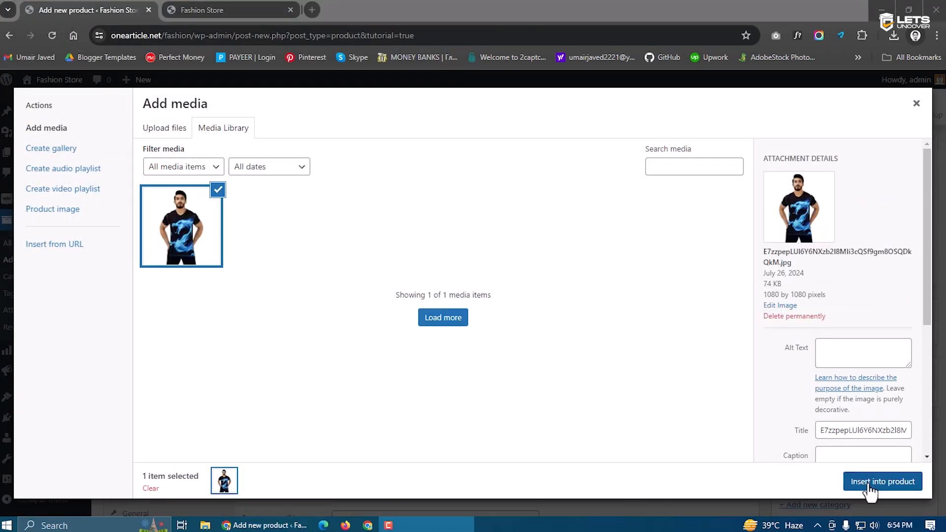
{"action": "left_click", "coordinate": [867, 485]}
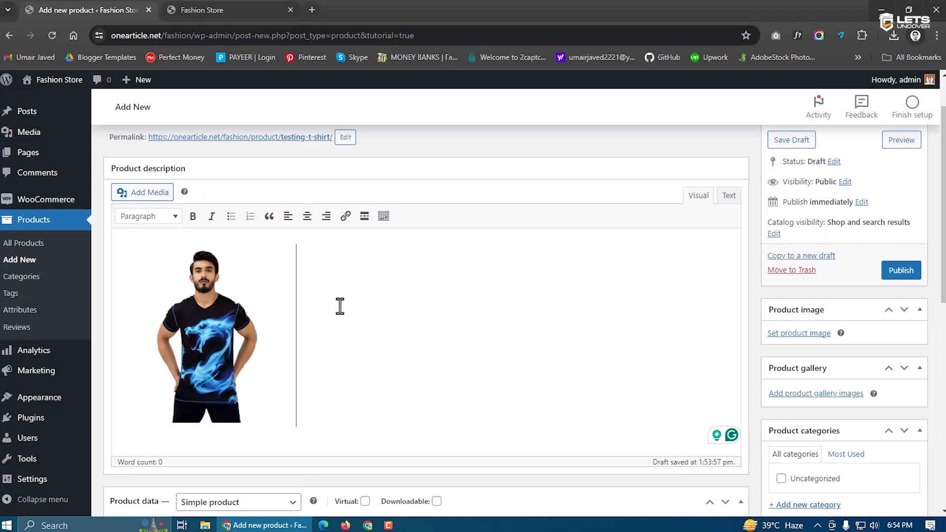
Type 'Test description' on a new line below the image, correcting the typo
{"action": "key", "text": "Return"}
{"action": "type", "text": "T6est"}
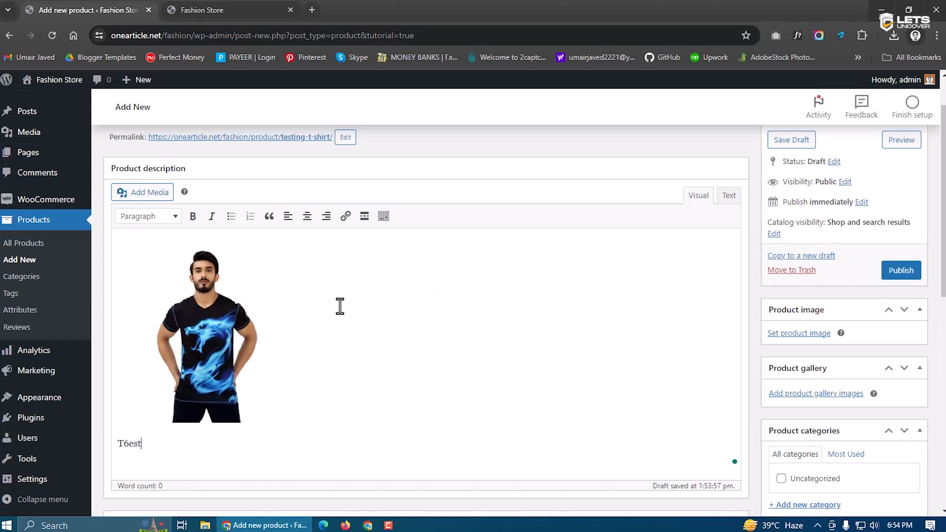
{"action": "key", "text": "ctrl+a"}
{"action": "key", "text": "Right"}
{"action": "key", "text": "BackSpace"}
{"action": "key", "text": "BackSpace"}
{"action": "key", "text": "BackSpace"}
{"action": "type", "text": "est description"}
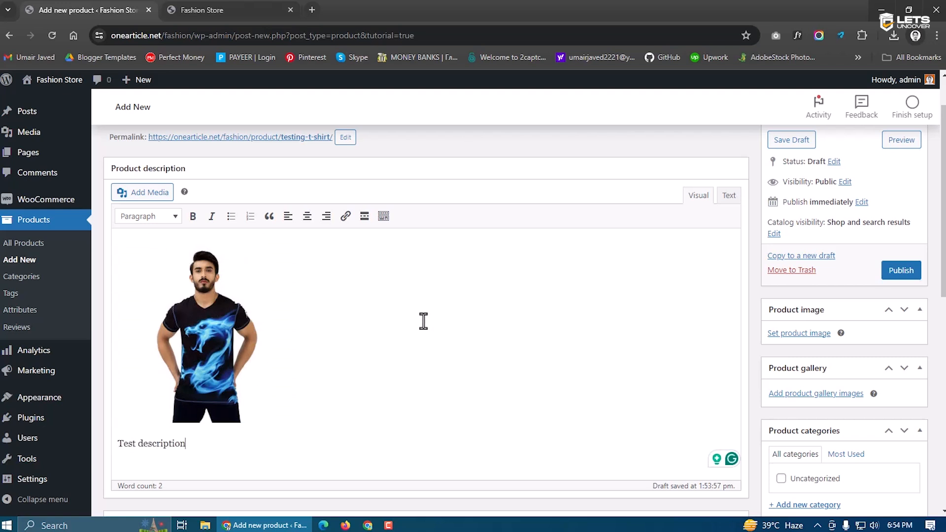
{"action": "scroll", "coordinate": [194, 441], "scroll_direction": "down", "scroll_amount": 1}
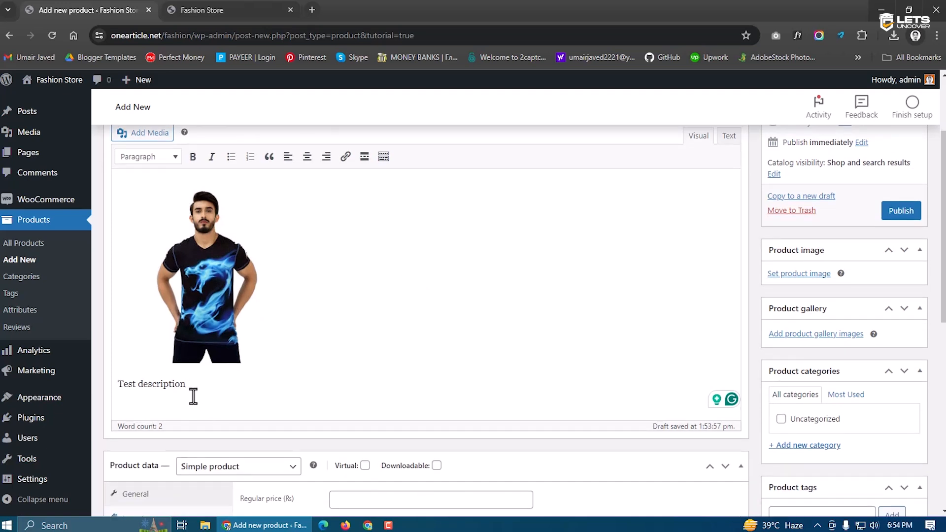
{"action": "scroll", "coordinate": [193, 396], "scroll_direction": "down", "scroll_amount": 1}
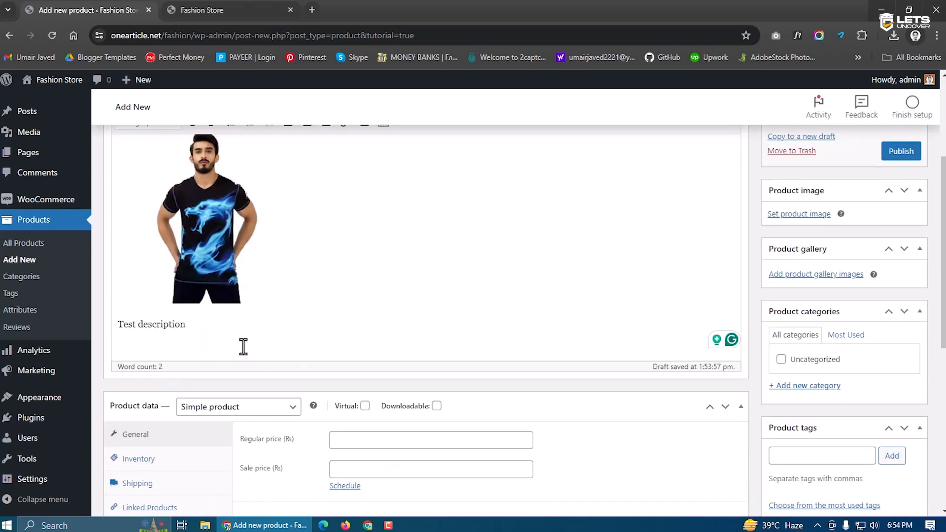
{"action": "left_click_drag", "start_coordinate": [189, 326], "coordinate": [105, 327]}
{"action": "left_click", "coordinate": [208, 340]}
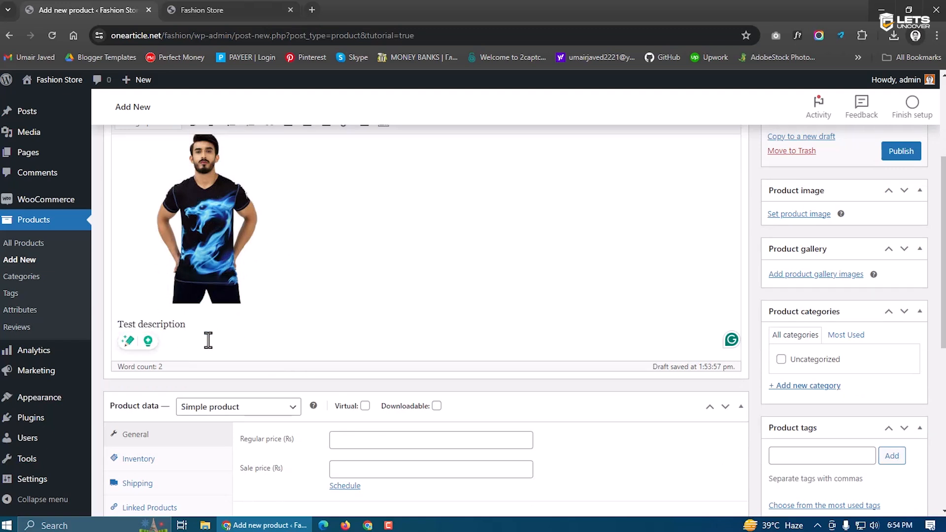
{"action": "scroll", "coordinate": [211, 342], "scroll_direction": "down", "scroll_amount": 3}
{"action": "scroll", "coordinate": [298, 356], "scroll_direction": "up", "scroll_amount": 5}
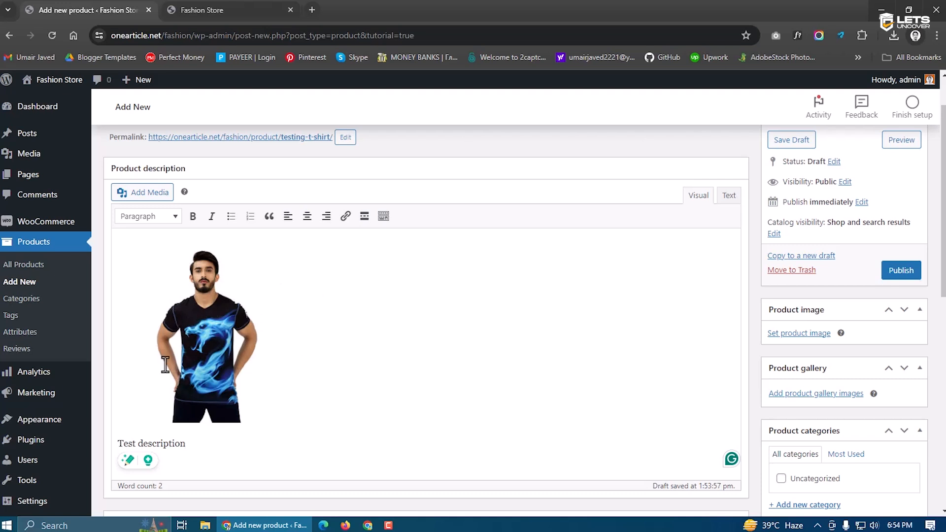
{"action": "scroll", "coordinate": [460, 311], "scroll_direction": "up", "scroll_amount": 1}
{"action": "scroll", "coordinate": [393, 278], "scroll_direction": "down", "scroll_amount": 7}
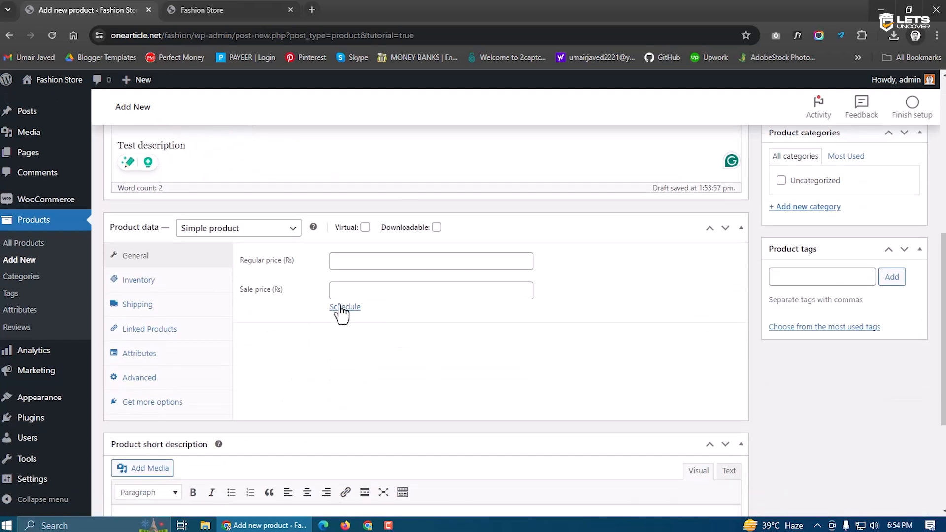
{"action": "scroll", "coordinate": [295, 306], "scroll_direction": "down", "scroll_amount": 1}
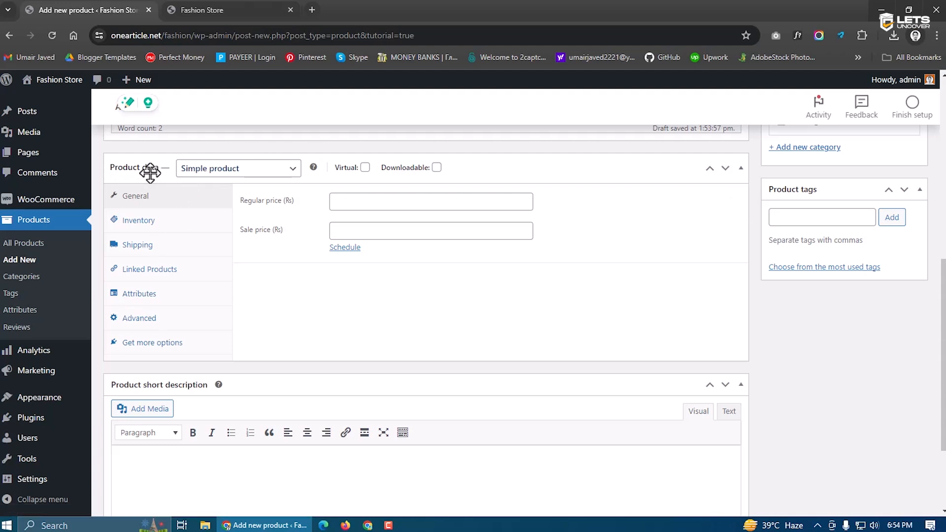
{"action": "left_click", "coordinate": [227, 173]}
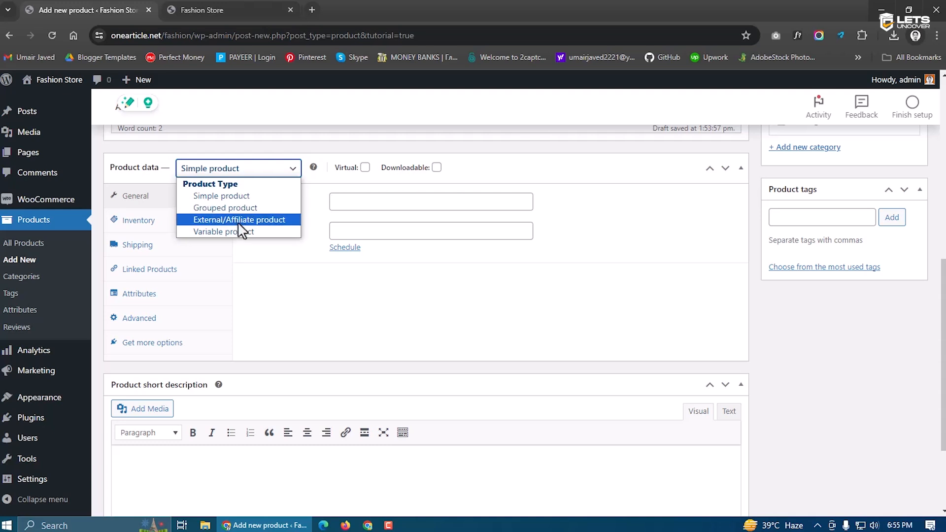
{"action": "left_click", "coordinate": [212, 196]}
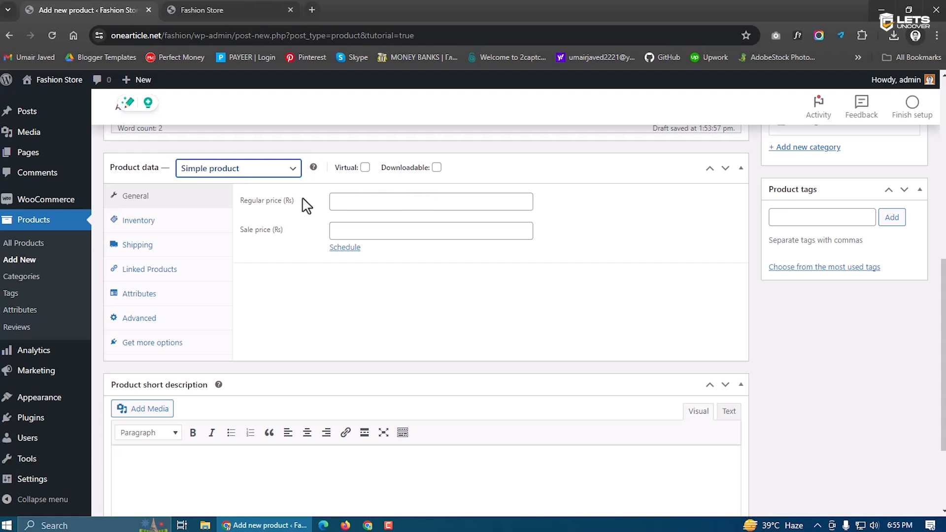
Back in the product editor, enter a regular price of Rs 4500
{"action": "key", "text": "ctrl+Tab"}
{"action": "left_click", "coordinate": [140, 8]}
{"action": "left_click", "coordinate": [342, 203]}
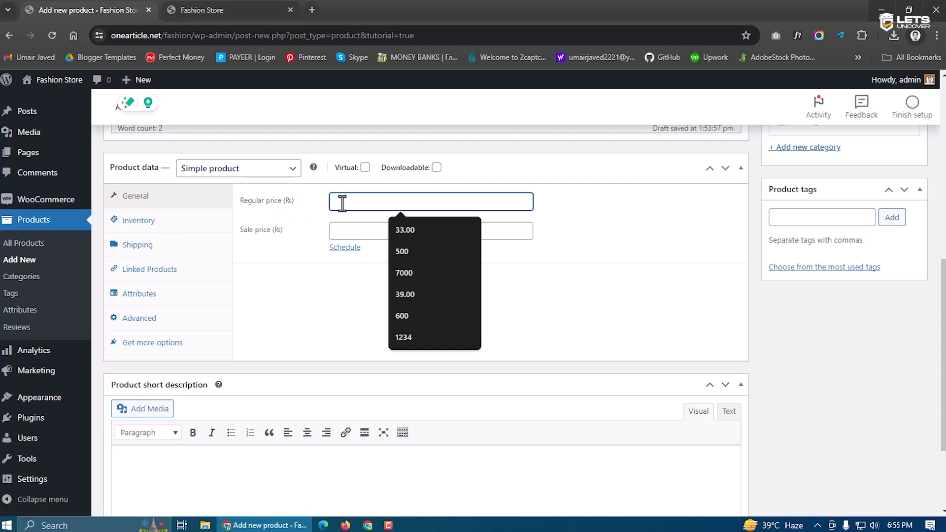
{"action": "type", "text": "4500"}
{"action": "left_click", "coordinate": [327, 217]}
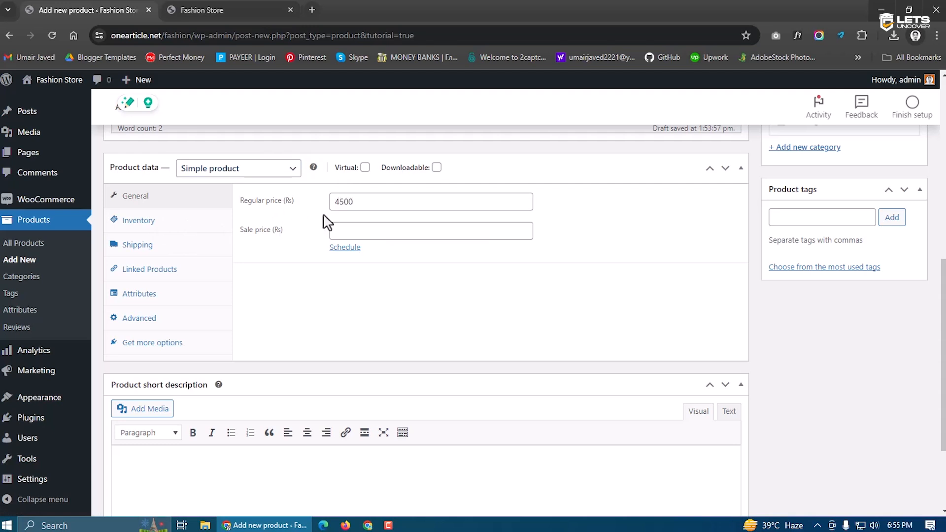
{"action": "left_click_drag", "start_coordinate": [295, 202], "coordinate": [283, 204]}
{"action": "left_click", "coordinate": [293, 206]}
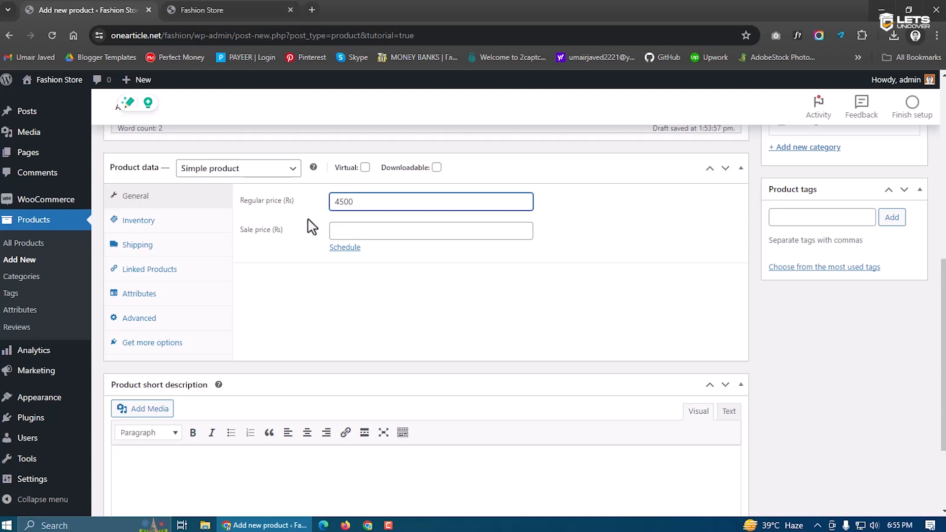
{"action": "left_click_drag", "start_coordinate": [378, 202], "coordinate": [321, 207]}
Enter a sale price of Rs 3999
{"action": "left_click", "coordinate": [346, 236]}
{"action": "type", "text": "3999"}
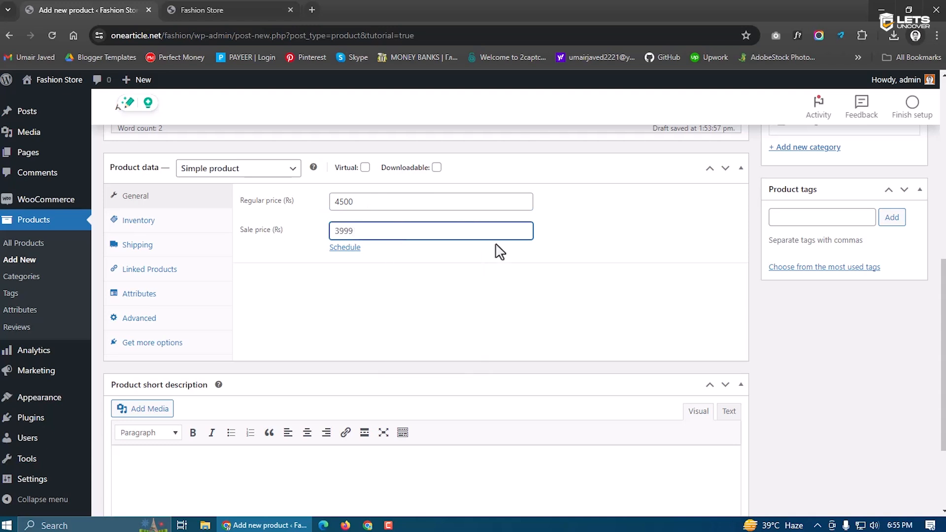
{"action": "left_click", "coordinate": [509, 268]}
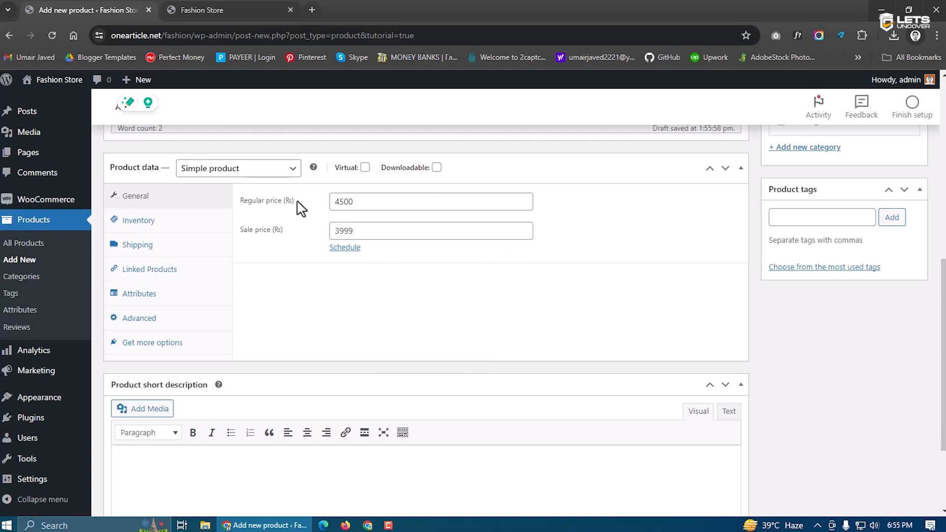
{"action": "left_click_drag", "start_coordinate": [298, 203], "coordinate": [238, 207]}
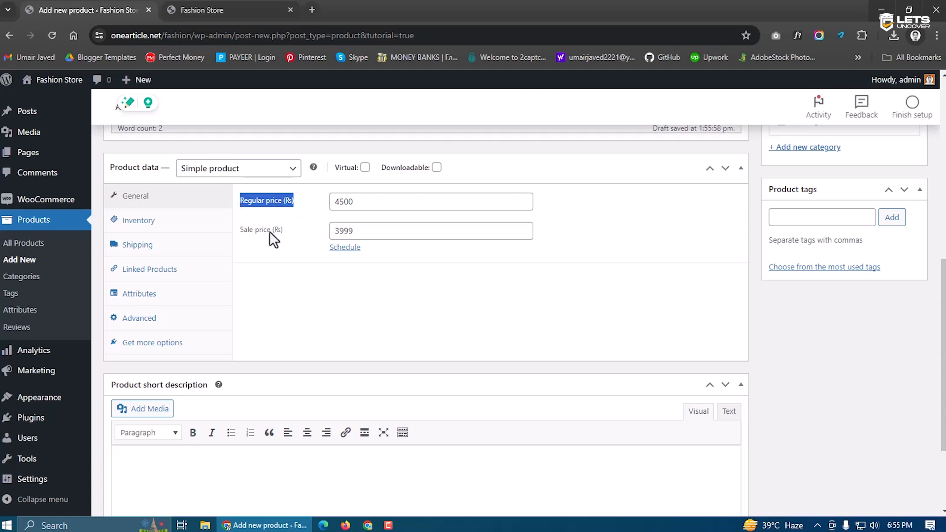
{"action": "left_click", "coordinate": [287, 242]}
{"action": "left_click_drag", "start_coordinate": [287, 242], "coordinate": [242, 238]}
{"action": "left_click", "coordinate": [253, 265]}
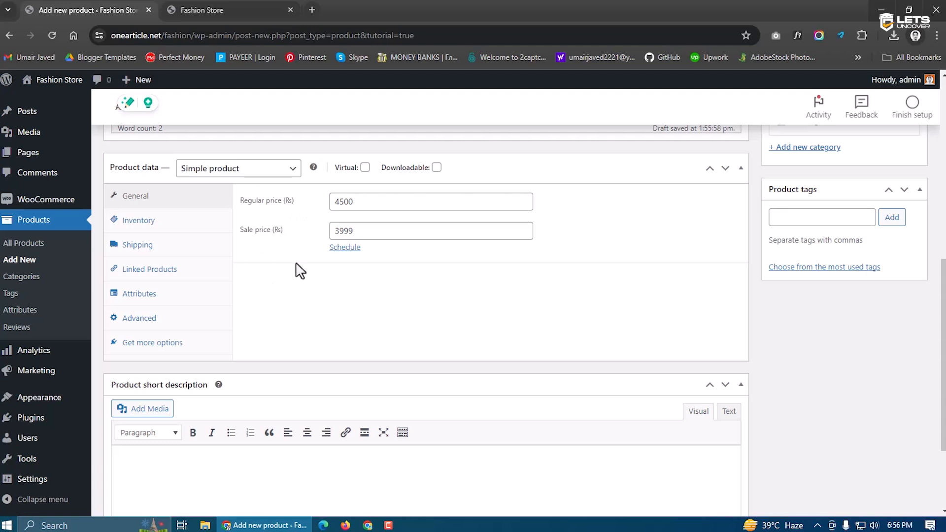
In the Inventory settings, set the SKU to 20231113
{"action": "left_click", "coordinate": [180, 221]}
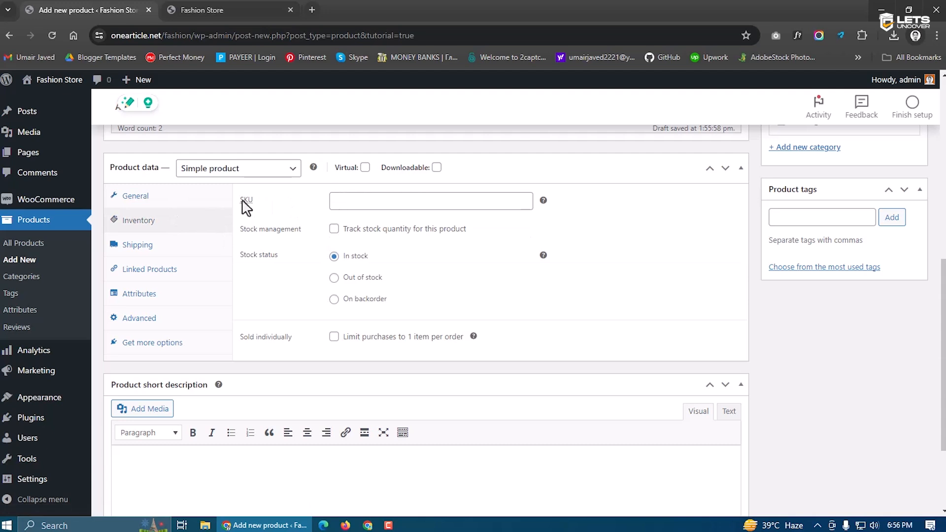
{"action": "mouse_move", "coordinate": [249, 205]}
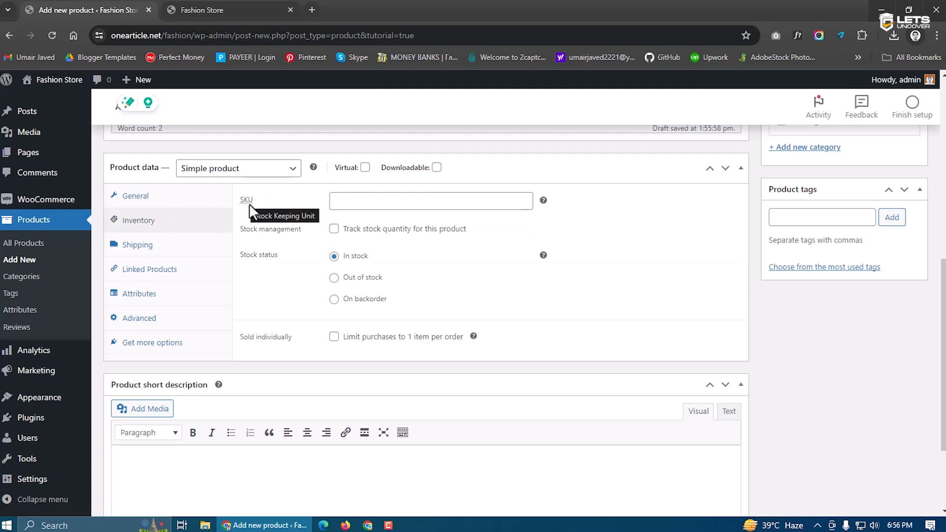
{"action": "left_click", "coordinate": [339, 206]}
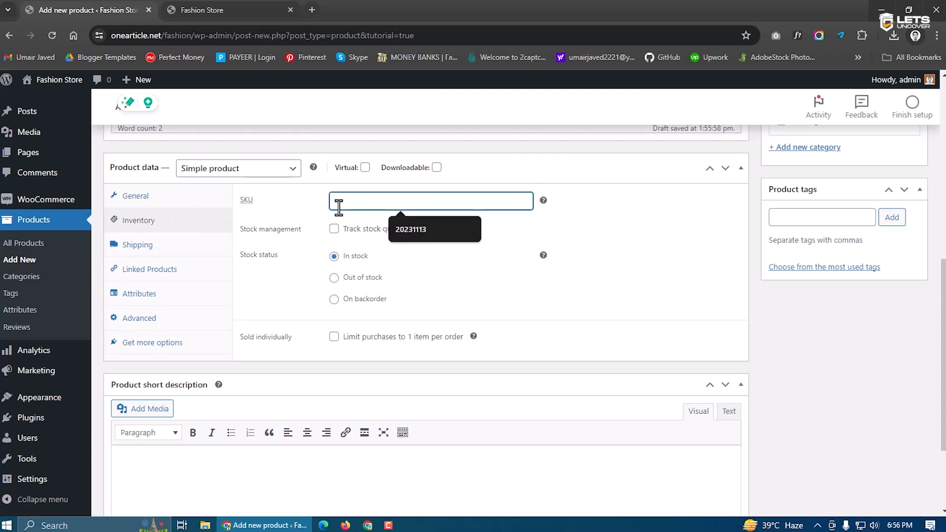
{"action": "left_click", "coordinate": [397, 227]}
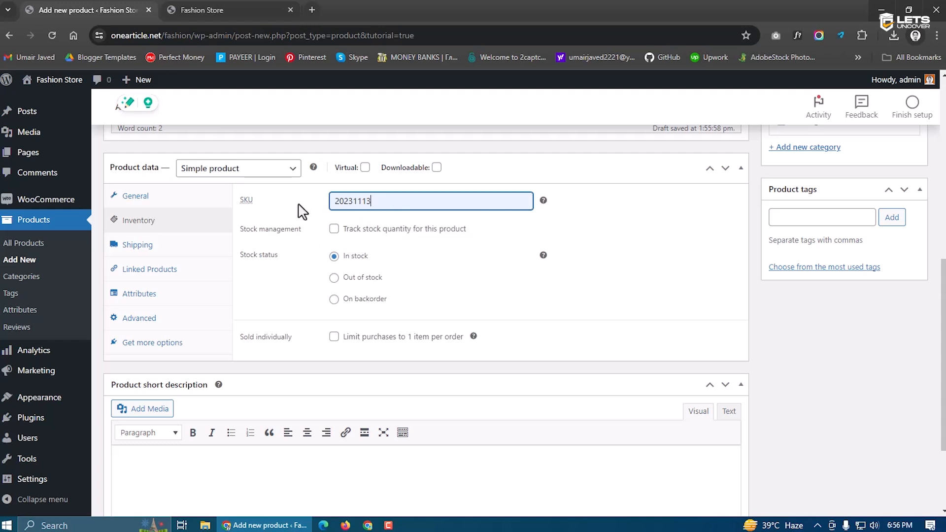
{"action": "left_click_drag", "start_coordinate": [387, 201], "coordinate": [325, 204]}
{"action": "left_click", "coordinate": [300, 222]}
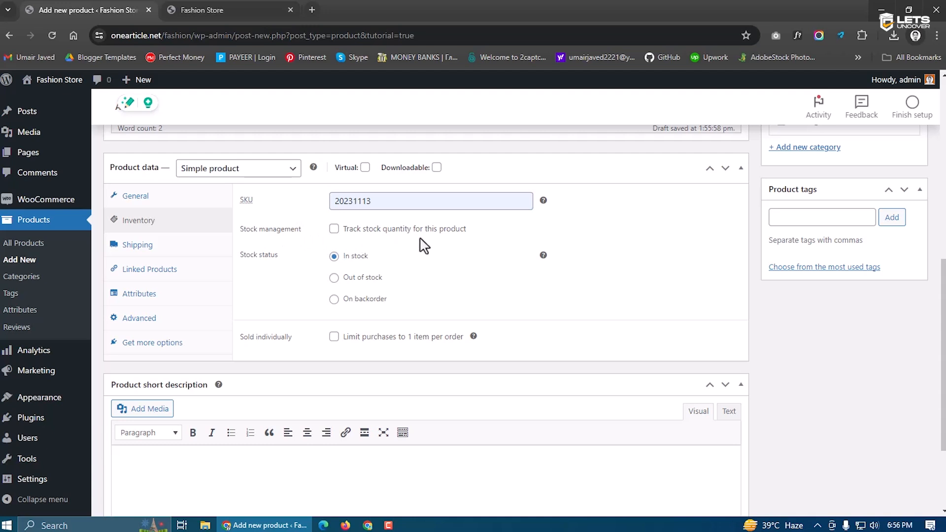
Enable stock tracking with quantity 100 and a low stock threshold of 3
{"action": "left_click", "coordinate": [334, 228]}
{"action": "left_click", "coordinate": [368, 256]}
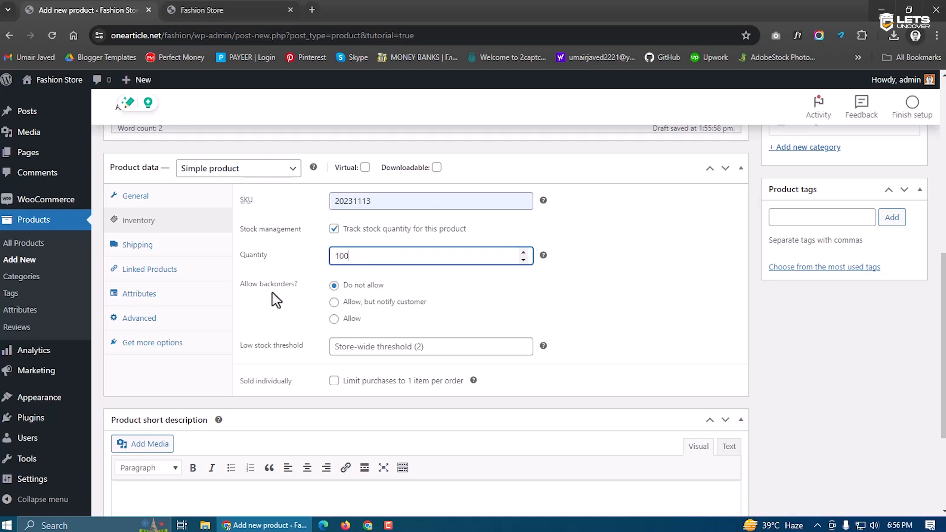
{"action": "scroll", "coordinate": [303, 307], "scroll_direction": "down", "scroll_amount": 1}
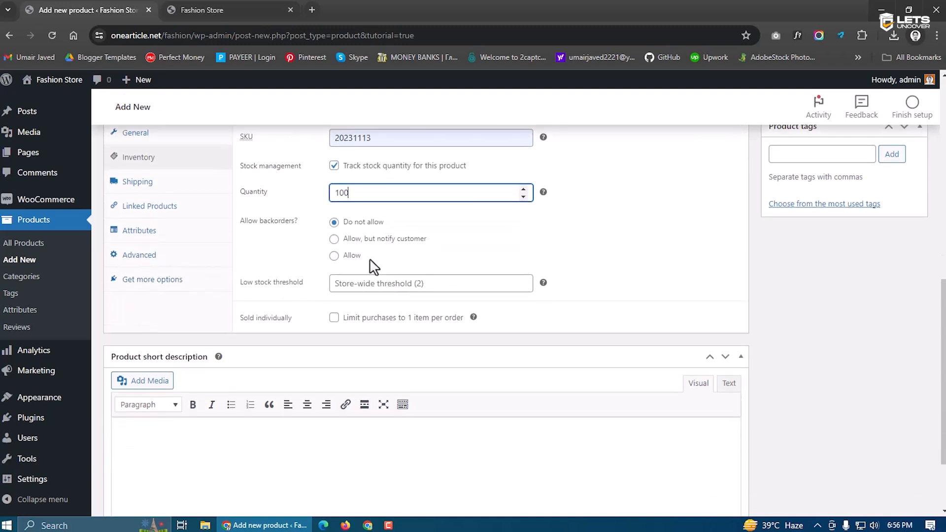
{"action": "scroll", "coordinate": [373, 266], "scroll_direction": "down", "scroll_amount": 1}
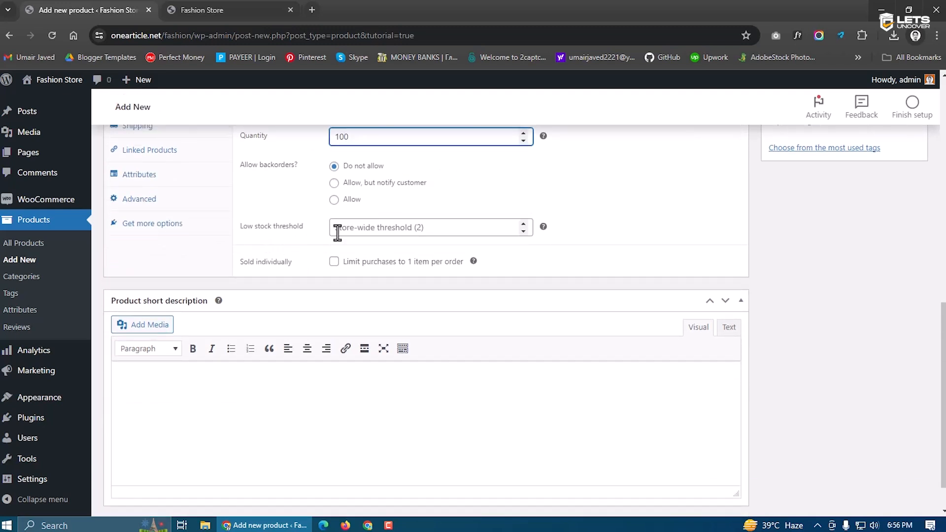
{"action": "left_click", "coordinate": [355, 231]}
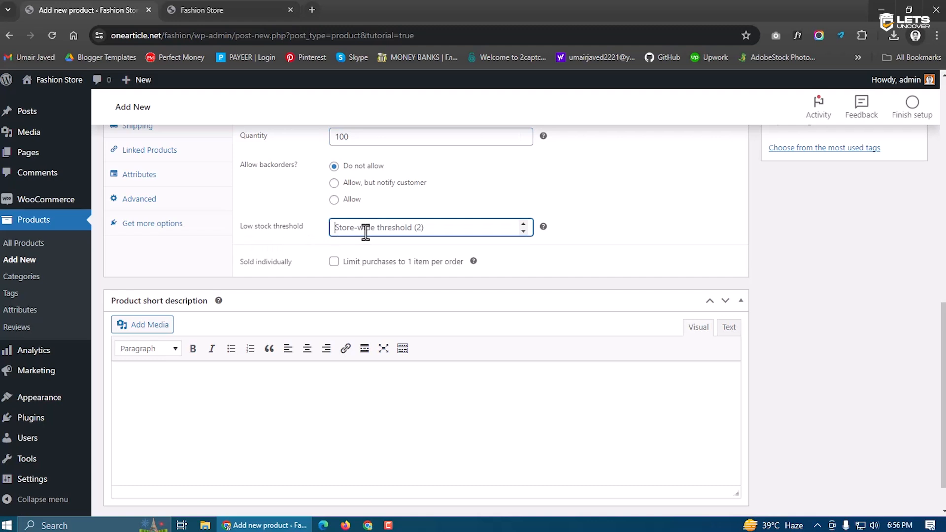
{"action": "type", "text": "3"}
{"action": "left_click", "coordinate": [298, 241]}
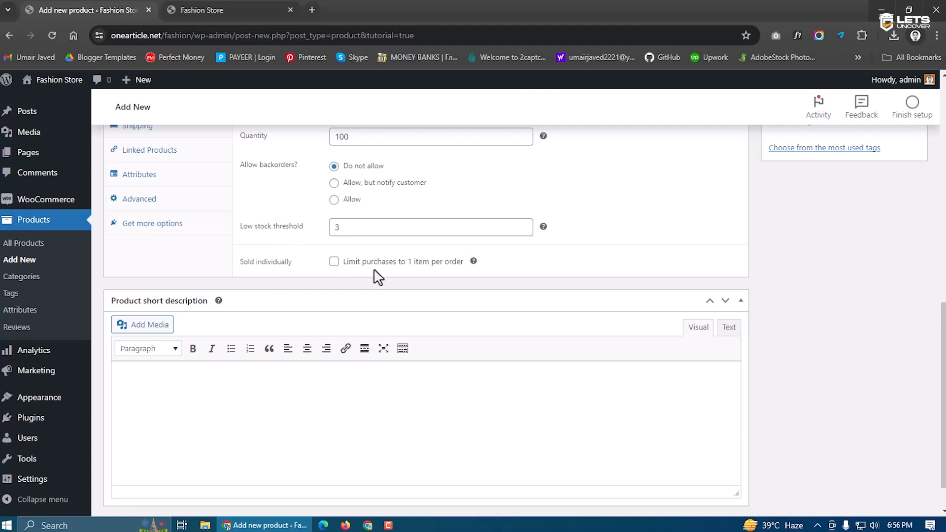
Tick 'Sold individually' so customers can buy only one item per order
{"action": "left_click", "coordinate": [334, 262]}
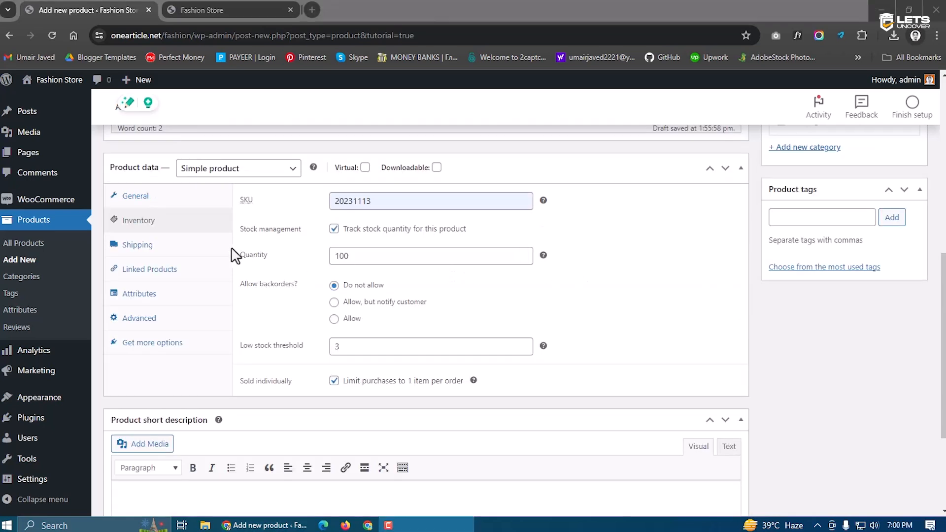
{"action": "left_click", "coordinate": [168, 247]}
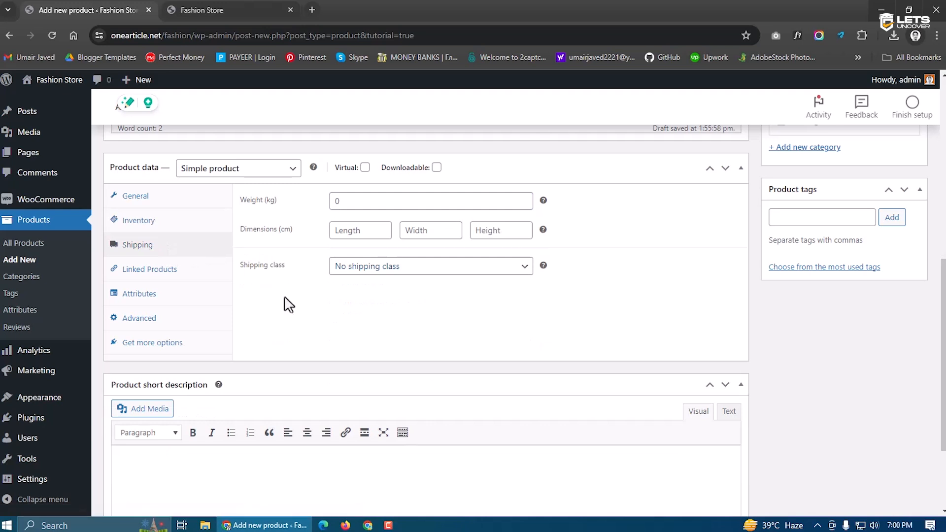
Enter a product shipping weight of 1.5 kg
{"action": "left_click", "coordinate": [334, 202]}
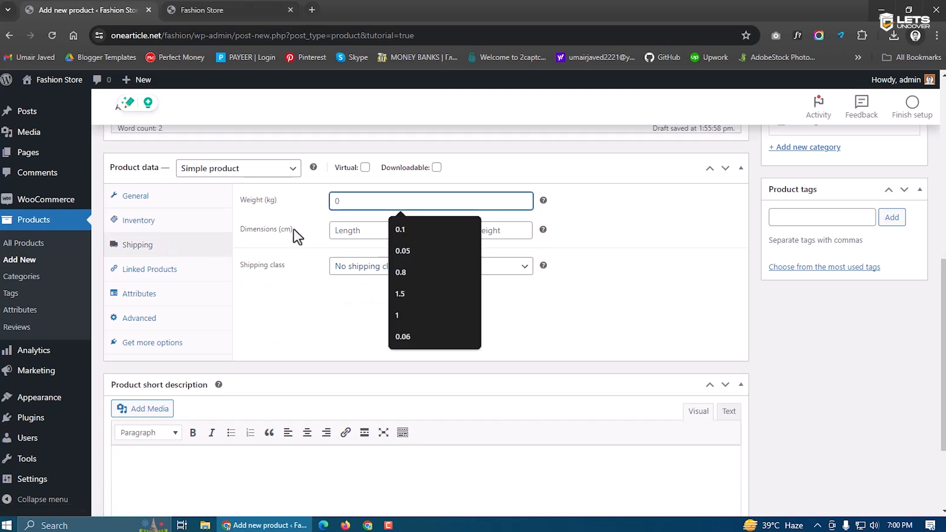
{"action": "left_click", "coordinate": [340, 231]}
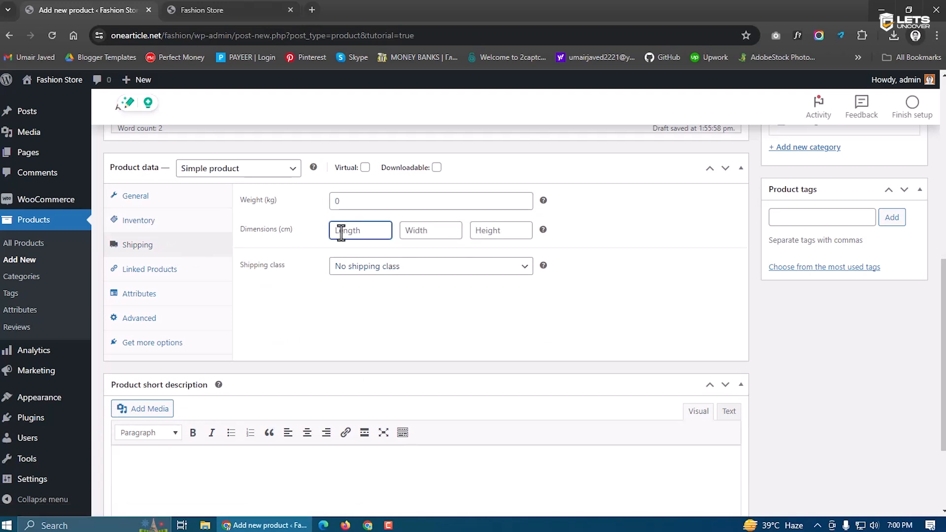
{"action": "left_click", "coordinate": [350, 271]}
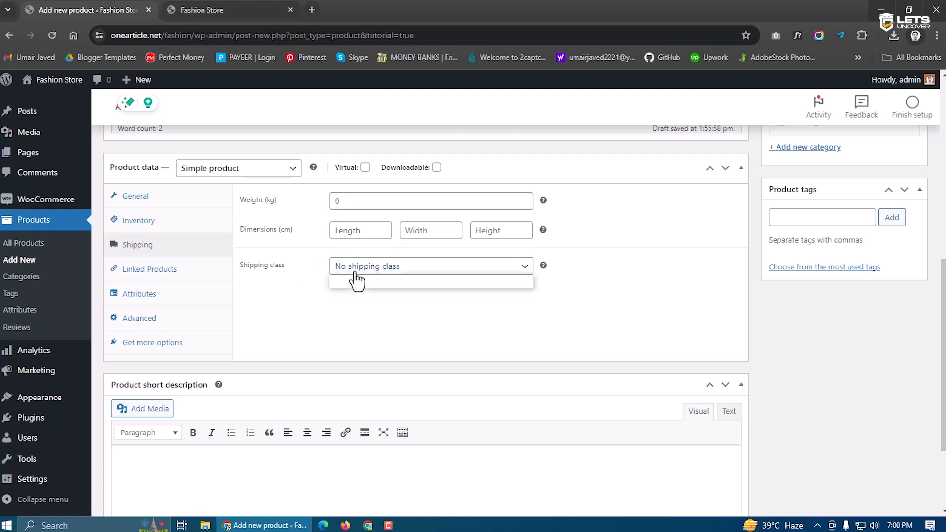
{"action": "left_click", "coordinate": [344, 315]}
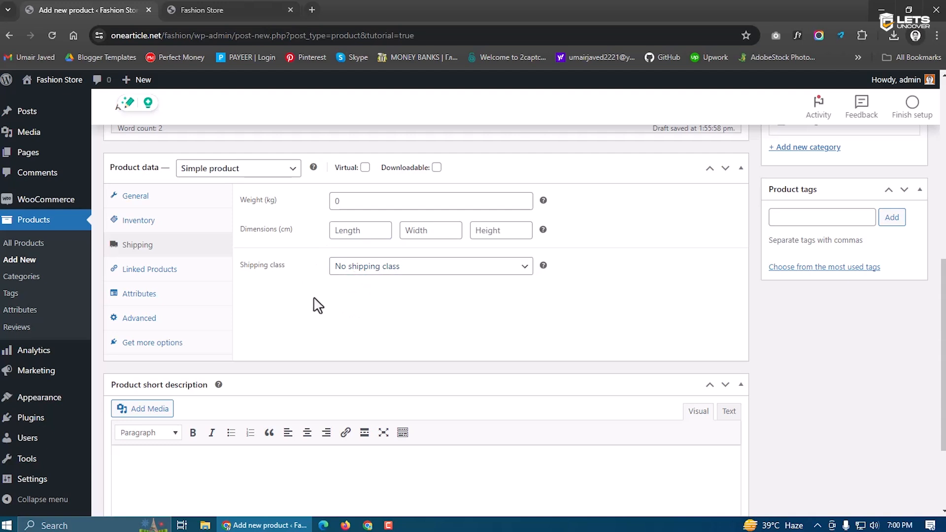
{"action": "left_click", "coordinate": [334, 201]}
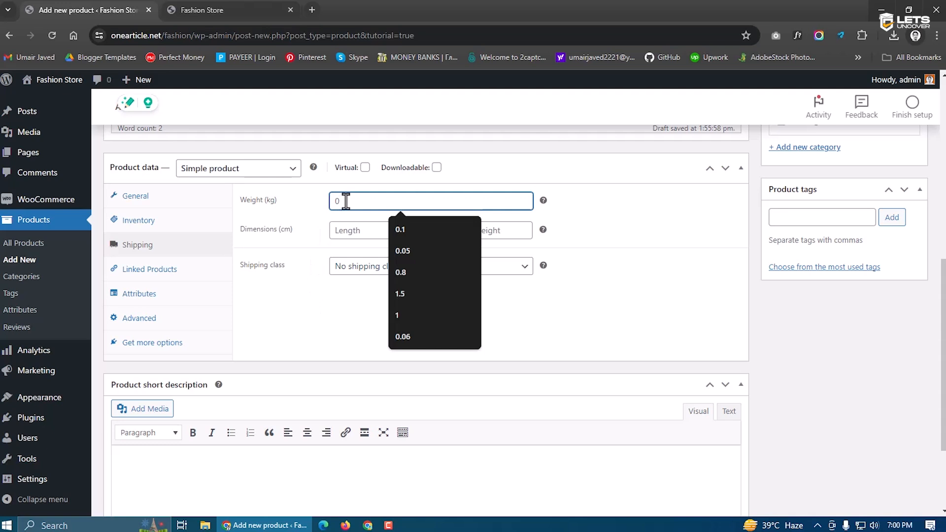
{"action": "type", "text": "1.5"}
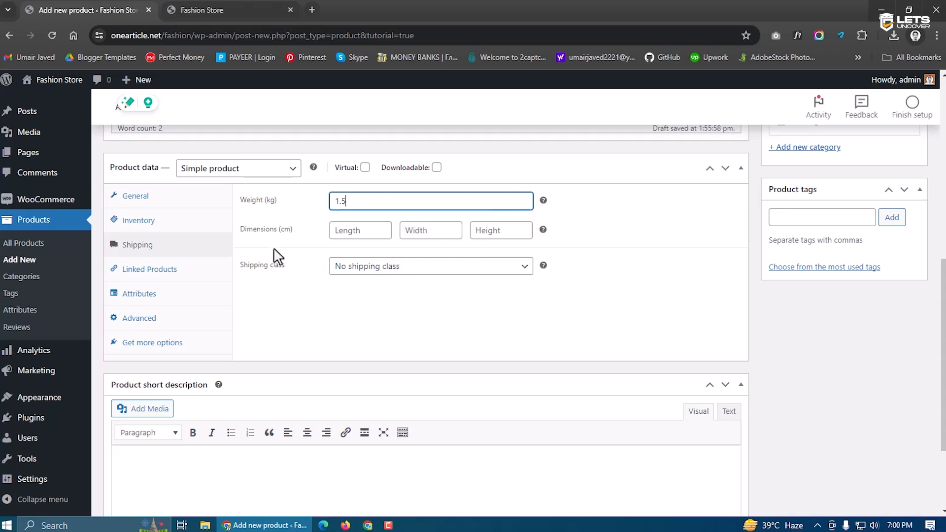
{"action": "left_click", "coordinate": [314, 220]}
{"action": "left_click_drag", "start_coordinate": [266, 205], "coordinate": [272, 206]}
{"action": "left_click", "coordinate": [271, 206]}
{"action": "left_click", "coordinate": [279, 215]}
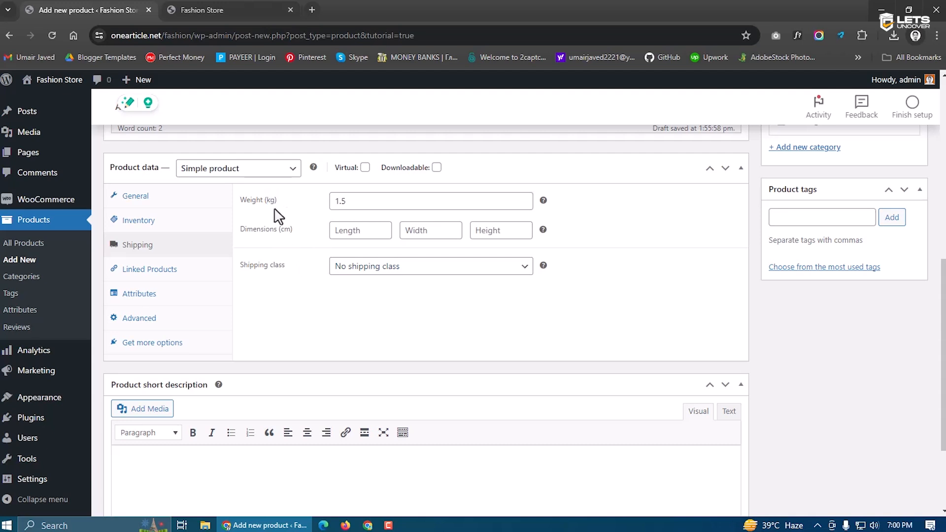
{"action": "double_click", "coordinate": [339, 202]}
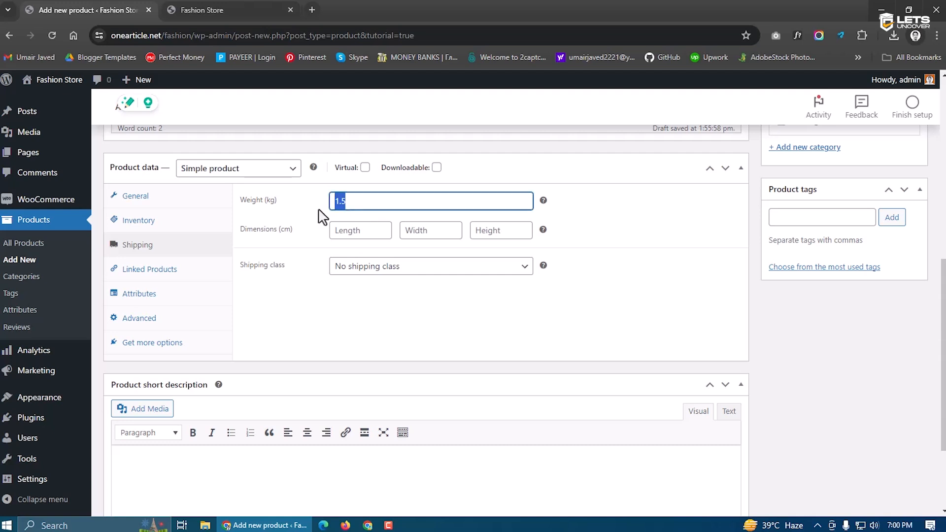
{"action": "left_click", "coordinate": [294, 229]}
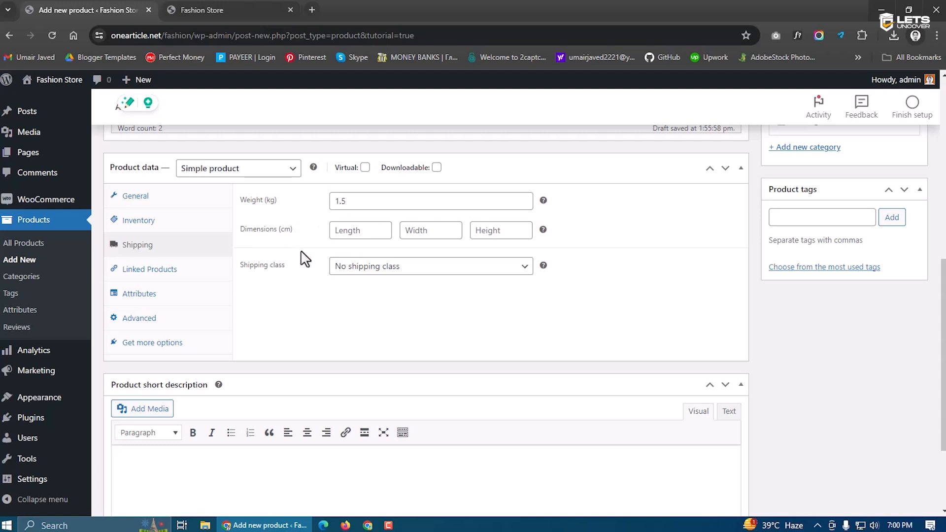
Set package dimensions to 30 × 20 × 10 cm and leave no shipping class
{"action": "left_click", "coordinate": [337, 231]}
{"action": "left_click", "coordinate": [355, 231]}
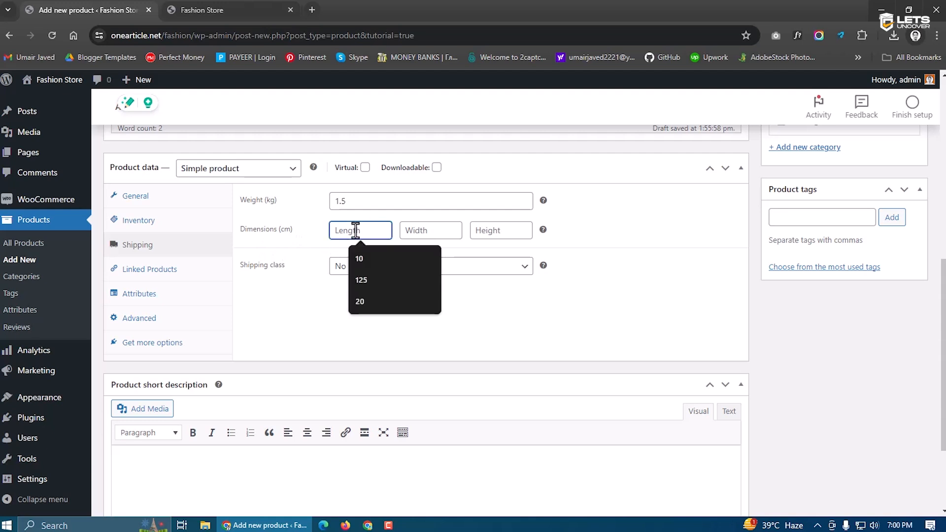
{"action": "type", "text": "30"}
{"action": "left_click", "coordinate": [432, 231]}
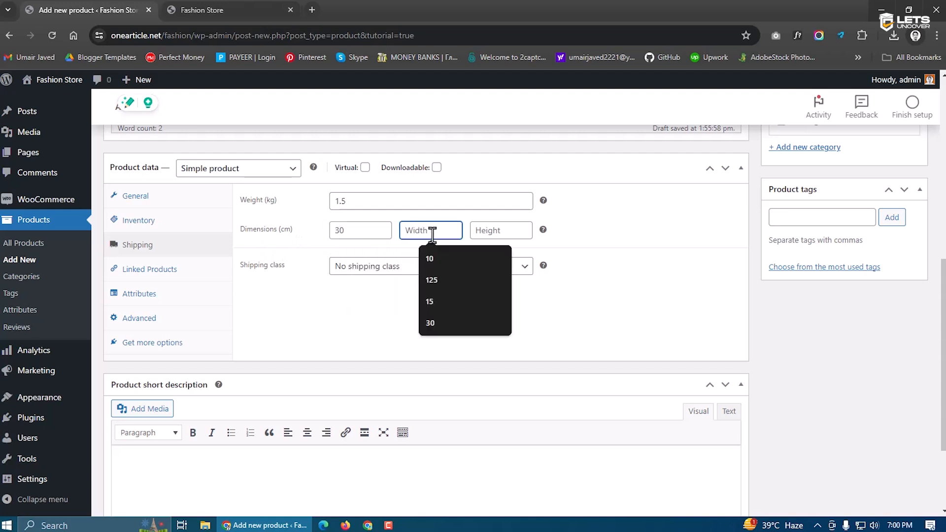
{"action": "type", "text": "20"}
{"action": "left_click", "coordinate": [499, 232]}
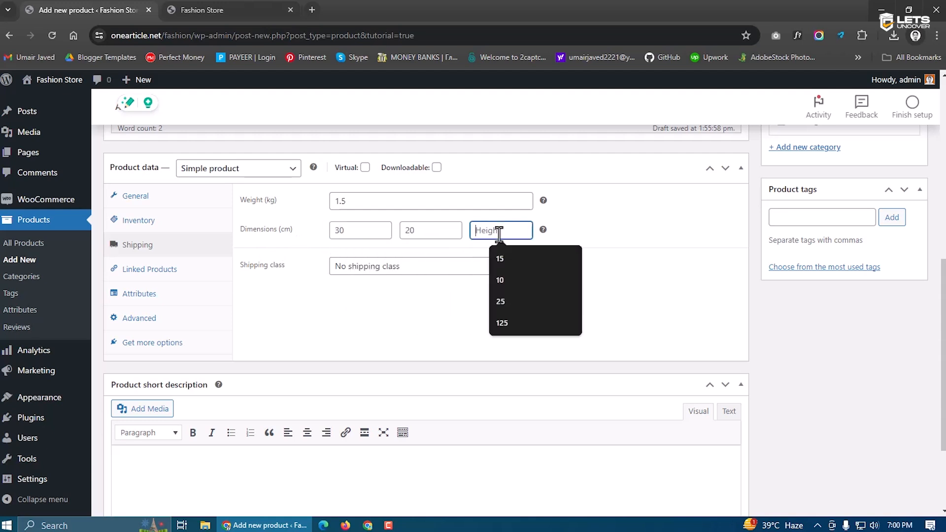
{"action": "type", "text": "10"}
{"action": "key", "text": "Tab"}
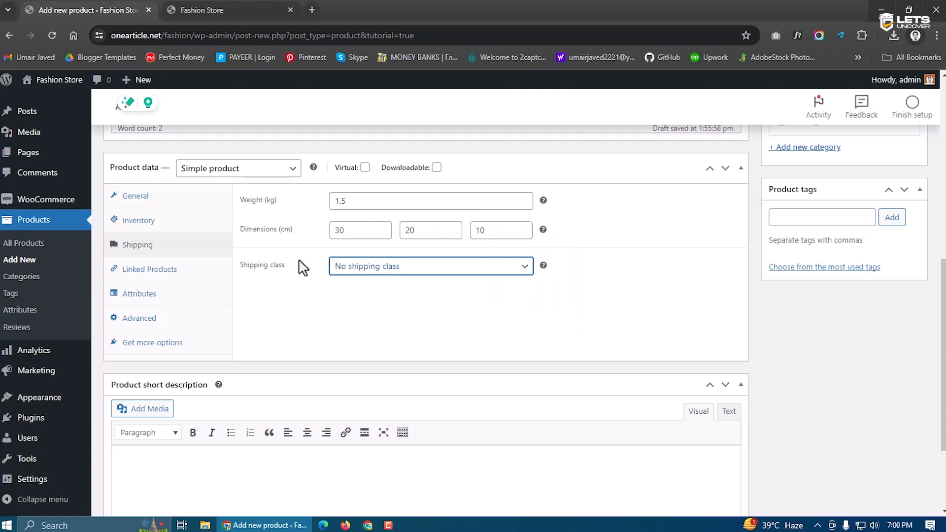
{"action": "left_click", "coordinate": [377, 267]}
{"action": "left_click", "coordinate": [295, 277]}
{"action": "left_click", "coordinate": [170, 275]}
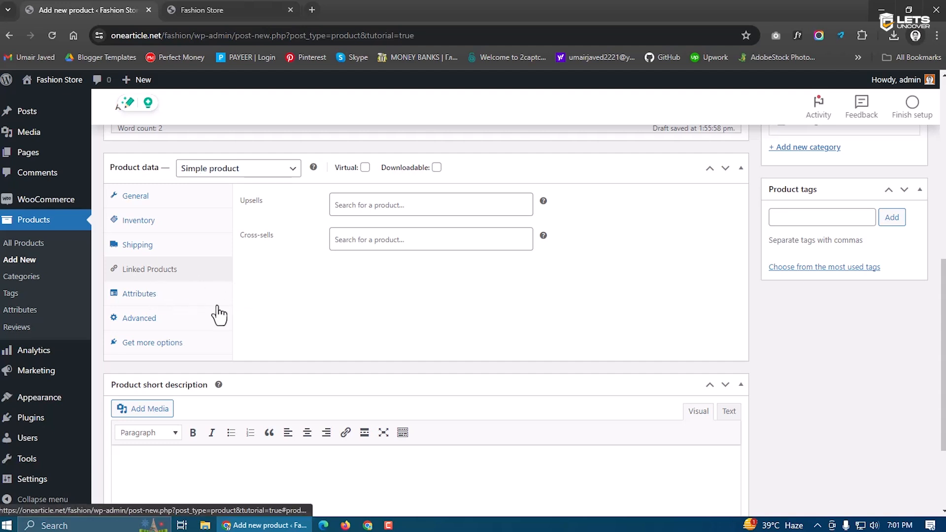
Add a Color attribute with values Blue | Red | White | Black and save the attributes
{"action": "left_click", "coordinate": [167, 300]}
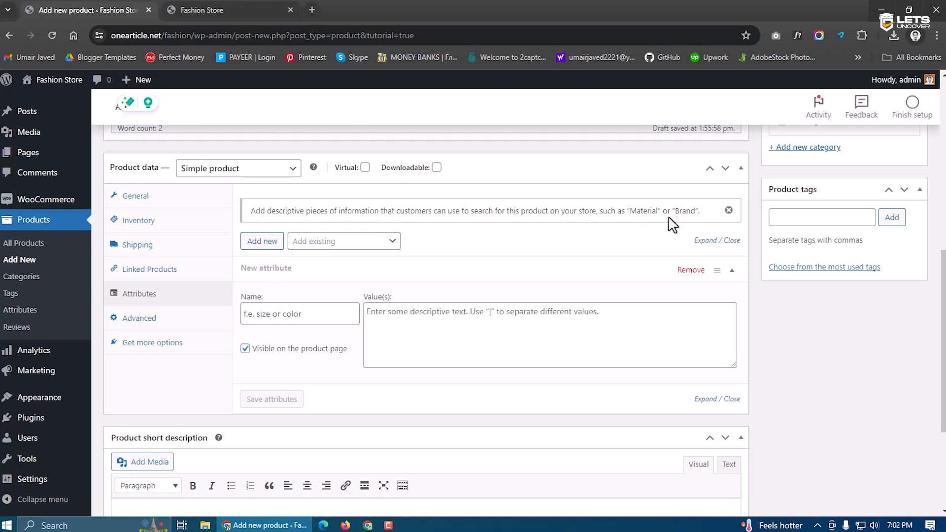
{"action": "left_click", "coordinate": [299, 314]}
{"action": "type", "text": "Color"}
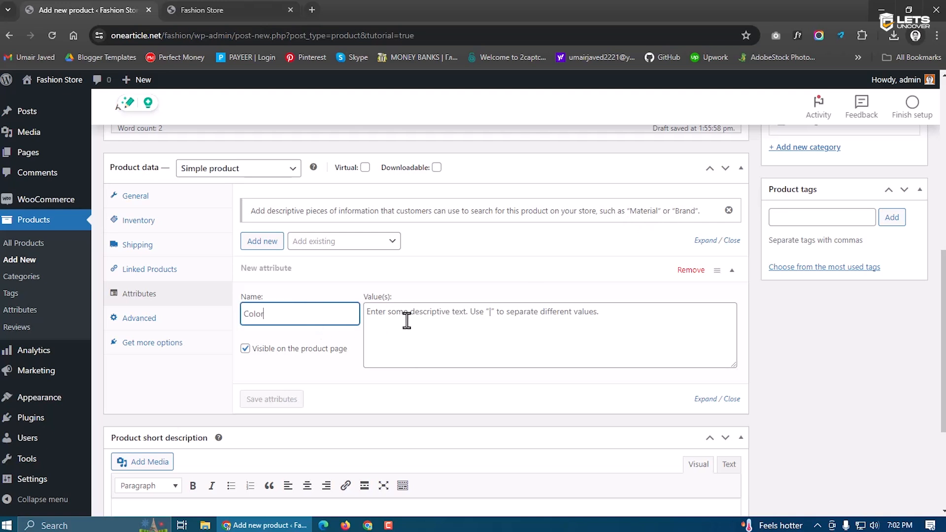
{"action": "left_click", "coordinate": [406, 320]}
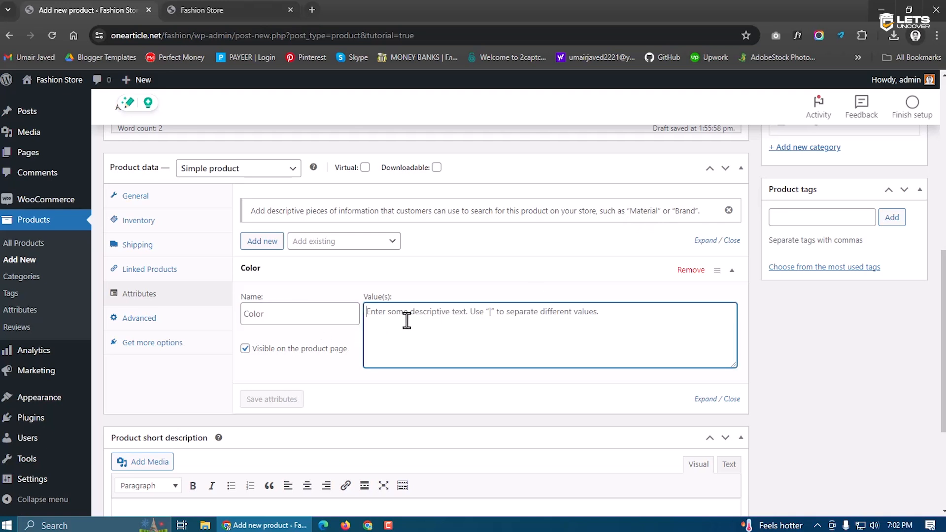
{"action": "type", "text": "Blue |"}
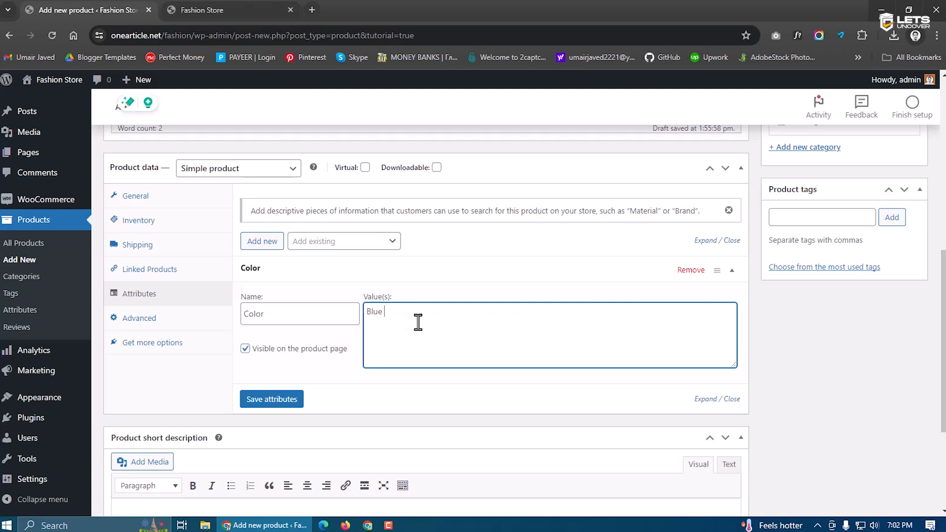
{"action": "key", "text": "ctrl+a"}
{"action": "key", "text": "BackSpace"}
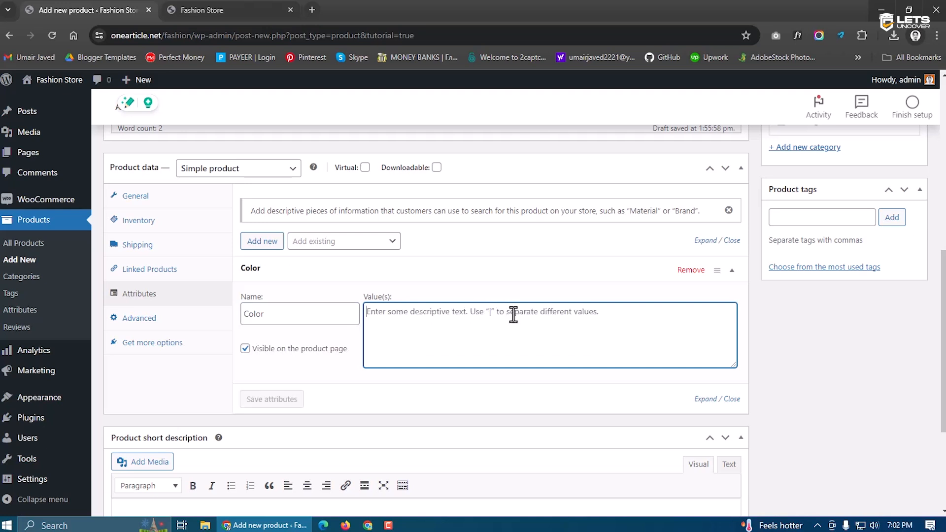
{"action": "type", "text": "Blue | Red | White | Black"}
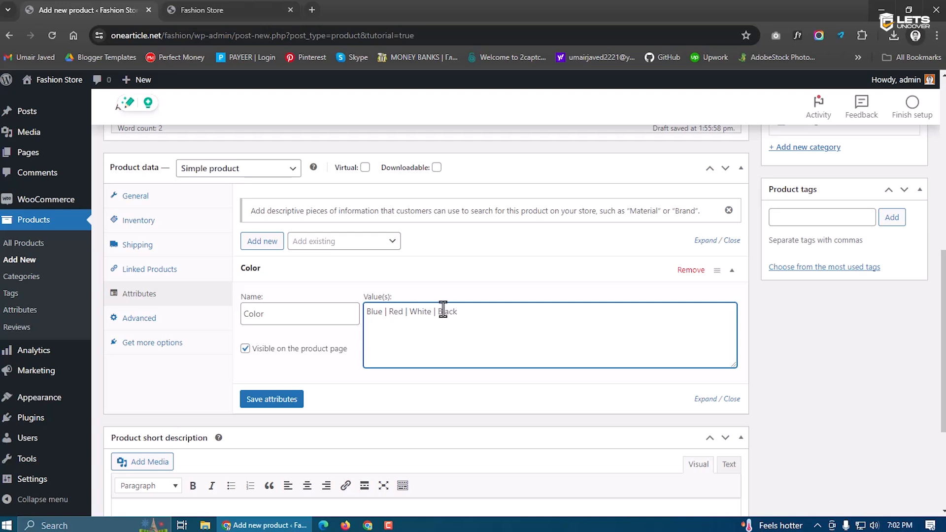
{"action": "left_click", "coordinate": [281, 394]}
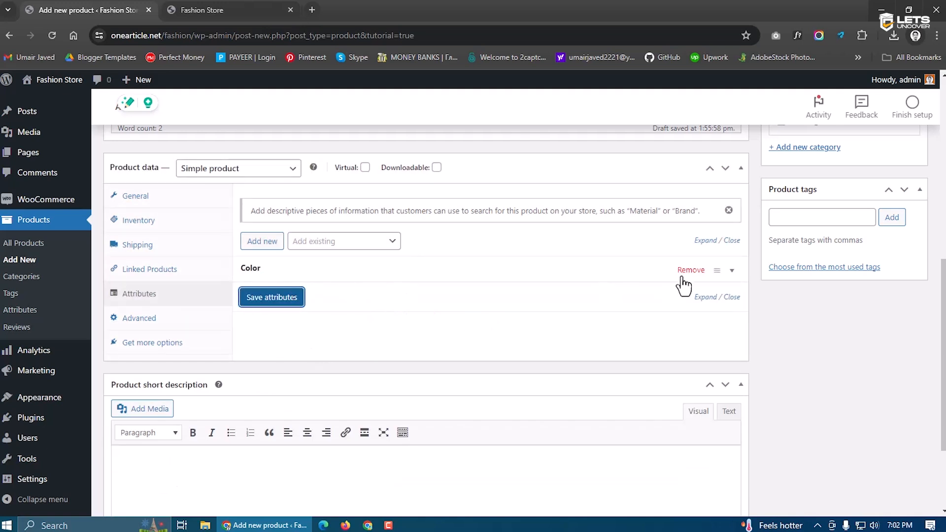
{"action": "left_click", "coordinate": [241, 272]}
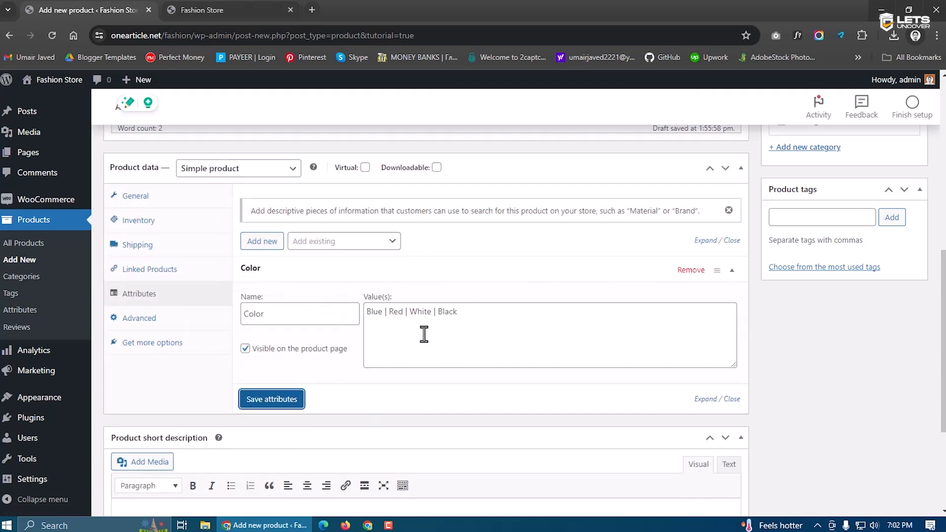
Enable reviews in the product's Advanced options
{"action": "left_click", "coordinate": [156, 317]}
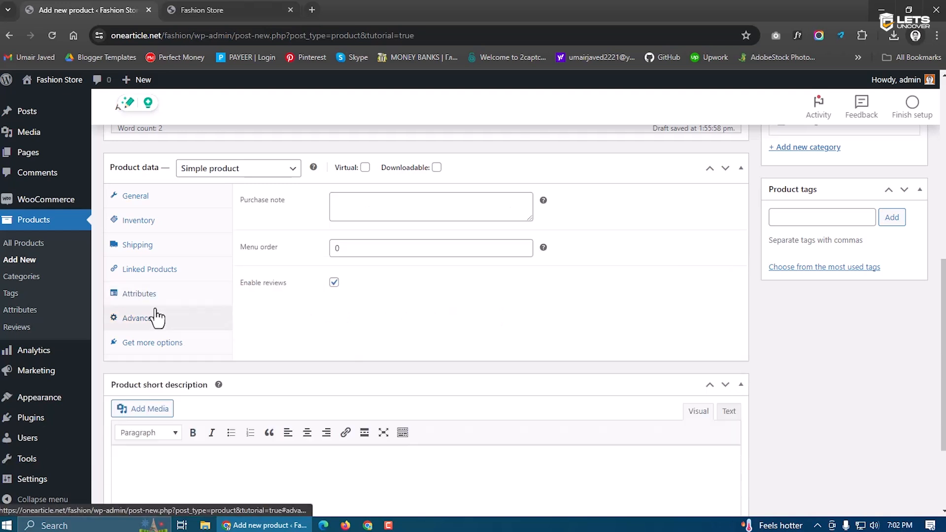
{"action": "left_click", "coordinate": [354, 209]}
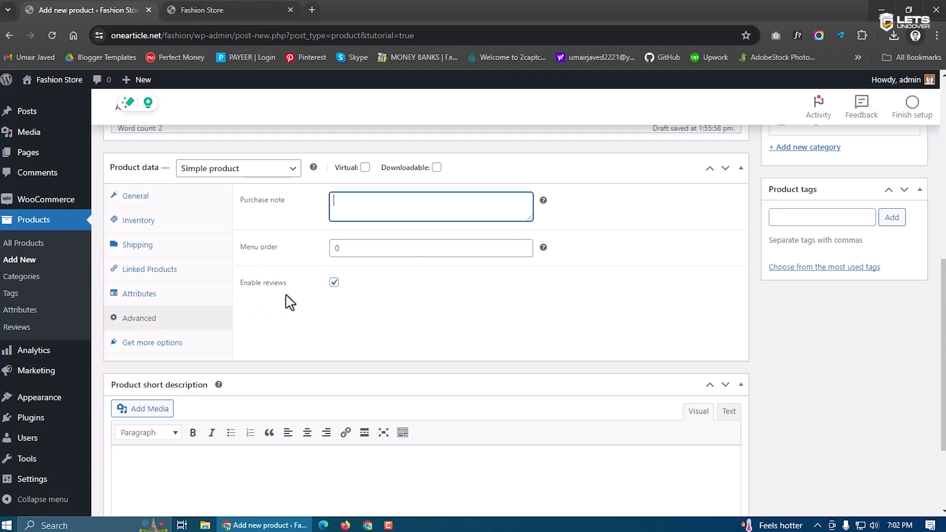
{"action": "left_click", "coordinate": [335, 289]}
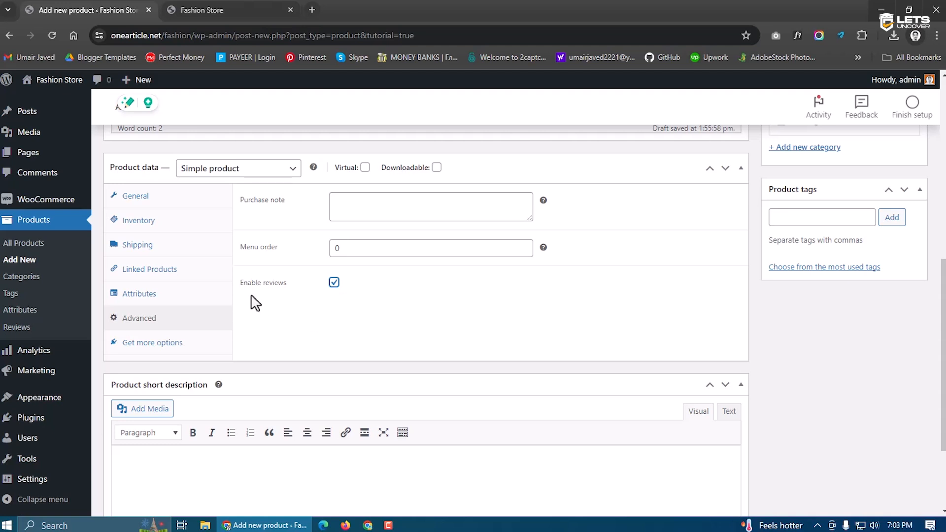
{"action": "left_click_drag", "start_coordinate": [238, 289], "coordinate": [295, 290]}
{"action": "left_click", "coordinate": [294, 318]}
View the recommended extensions, then go back to General pricing showing 4500 and 3999
{"action": "left_click", "coordinate": [181, 346]}
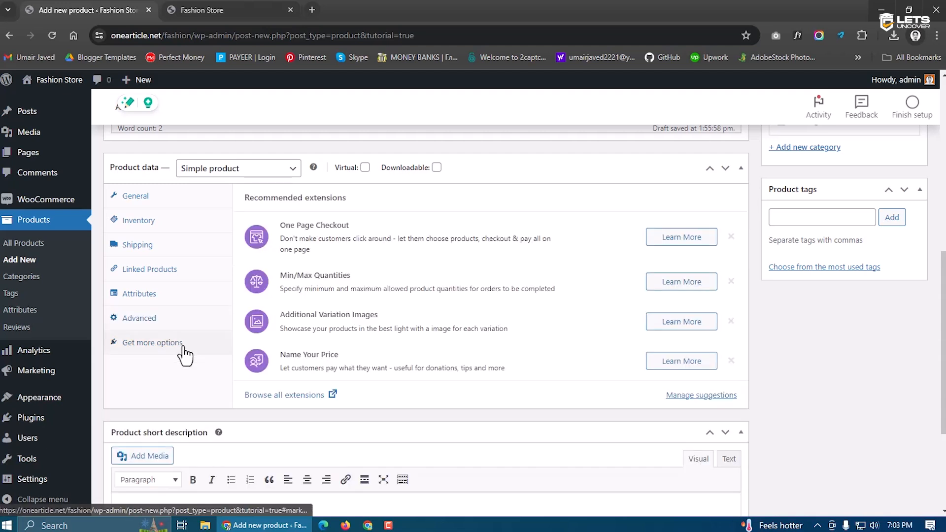
{"action": "left_click", "coordinate": [148, 318]}
{"action": "left_click", "coordinate": [151, 292]}
{"action": "left_click", "coordinate": [150, 269]}
{"action": "left_click", "coordinate": [148, 246]}
{"action": "left_click", "coordinate": [154, 219]}
{"action": "left_click", "coordinate": [154, 196]}
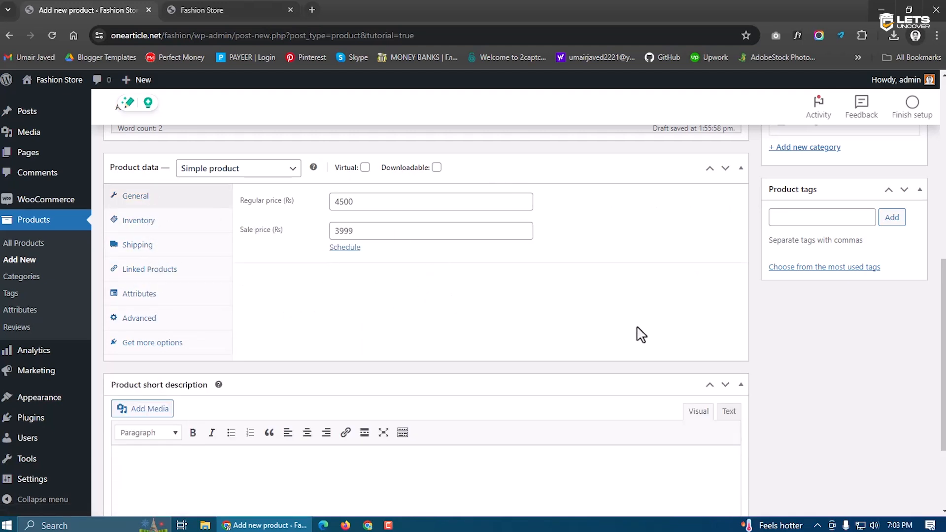
Give the product the short description 'Test Short Description' and update it
{"action": "scroll", "coordinate": [637, 344], "scroll_direction": "up", "scroll_amount": 3}
{"action": "scroll", "coordinate": [640, 353], "scroll_direction": "up", "scroll_amount": 4}
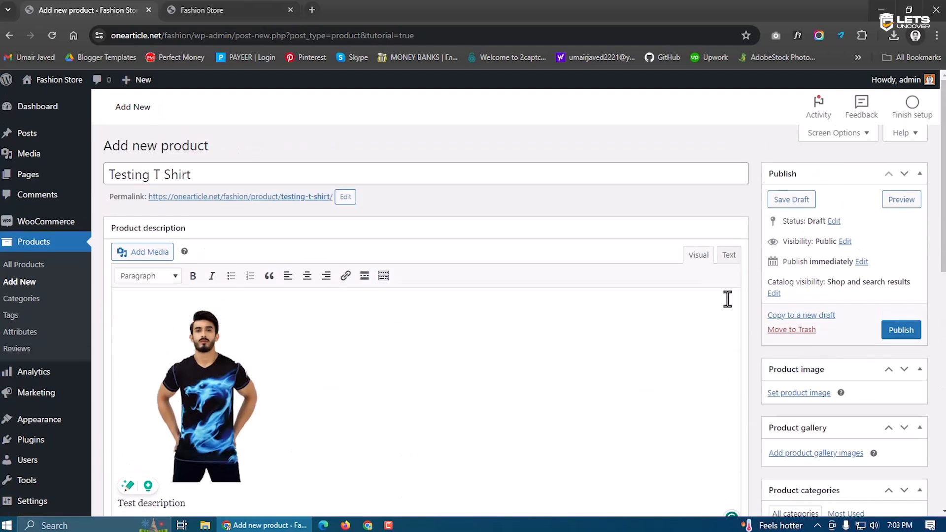
{"action": "left_click", "coordinate": [897, 330]}
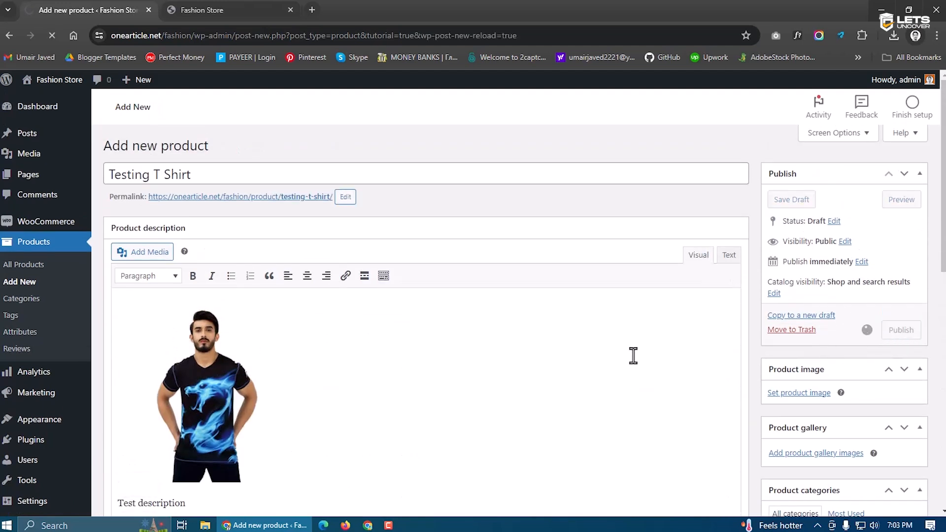
{"action": "scroll", "coordinate": [493, 276], "scroll_direction": "down", "scroll_amount": 12}
{"action": "scroll", "coordinate": [495, 275], "scroll_direction": "down", "scroll_amount": 1}
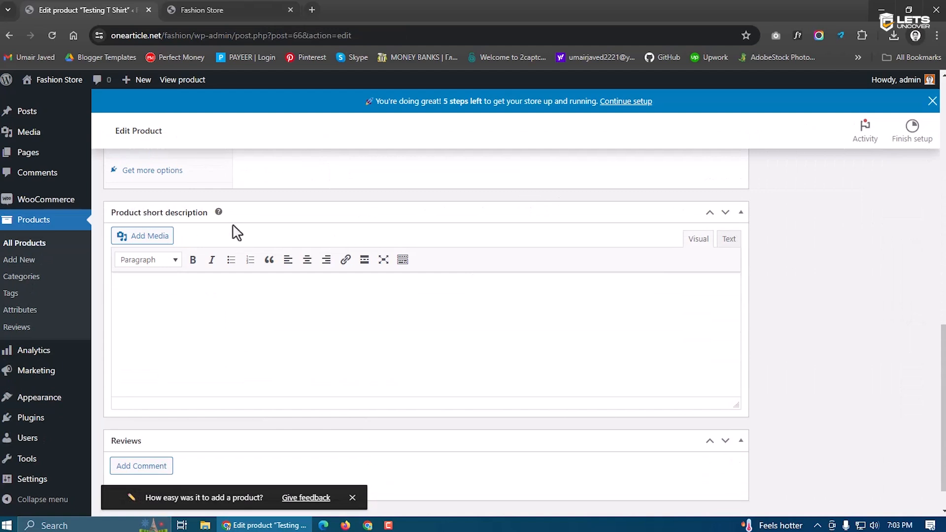
{"action": "scroll", "coordinate": [506, 264], "scroll_direction": "up", "scroll_amount": 6}
{"action": "scroll", "coordinate": [504, 261], "scroll_direction": "up", "scroll_amount": 1}
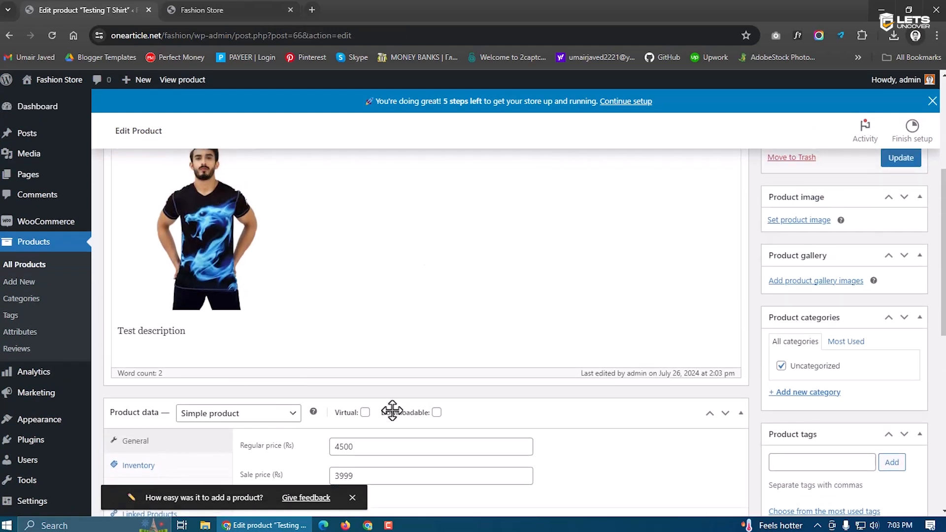
{"action": "scroll", "coordinate": [327, 406], "scroll_direction": "down", "scroll_amount": 3}
{"action": "scroll", "coordinate": [508, 346], "scroll_direction": "down", "scroll_amount": 5}
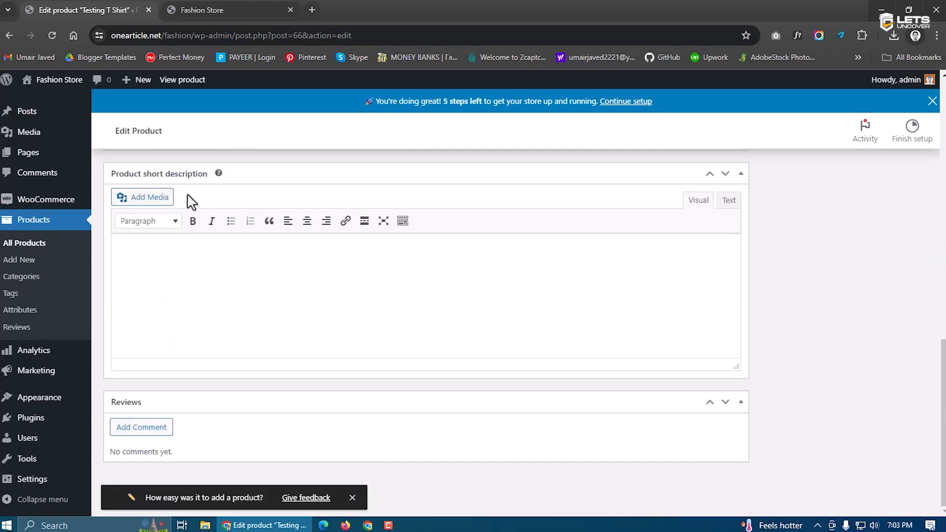
{"action": "type", "text": "test Short Description"}
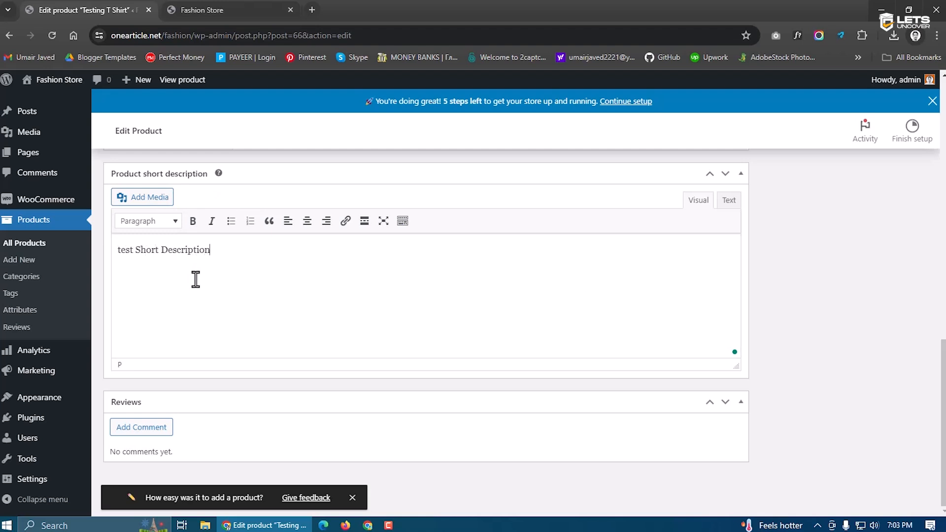
{"action": "left_click", "coordinate": [121, 251]}
{"action": "key", "text": "BackSpace"}
{"action": "type", "text": "T"}
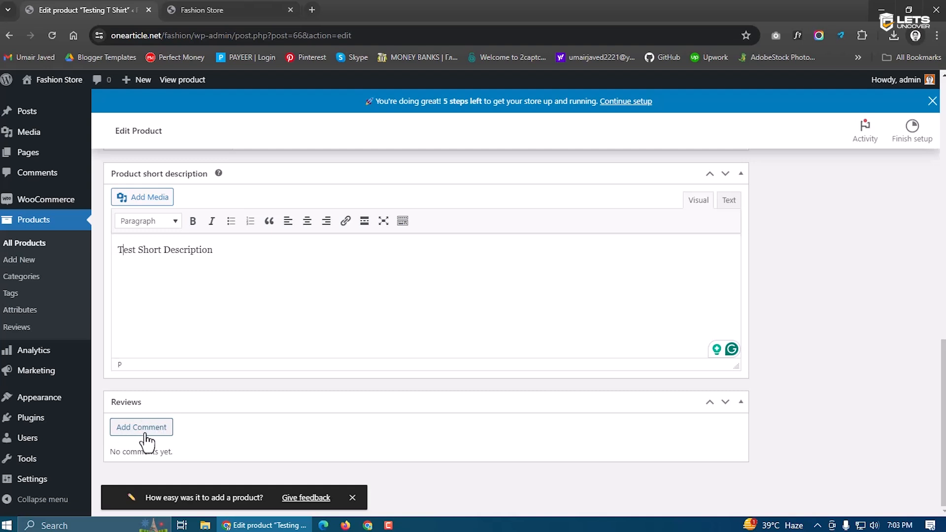
{"action": "scroll", "coordinate": [239, 447], "scroll_direction": "up", "scroll_amount": 20}
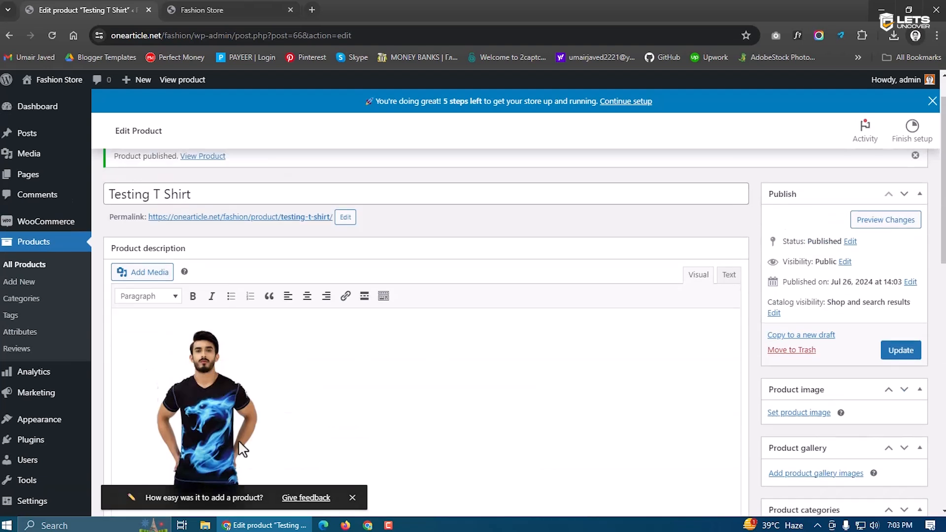
{"action": "left_click", "coordinate": [901, 363]}
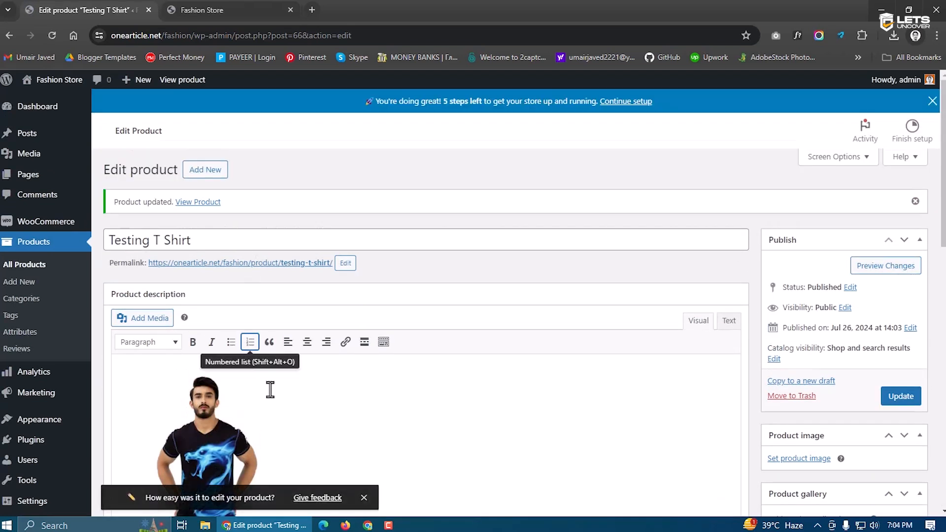
Open the live Testing T Shirt page and show its Additional information weight and dimensions
{"action": "left_click", "coordinate": [245, 263], "text": "ctrl"}
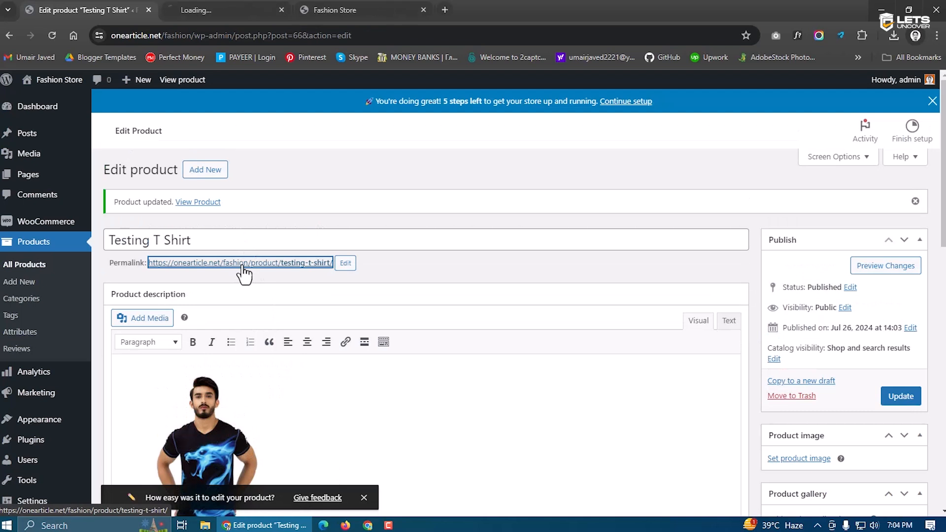
{"action": "left_click", "coordinate": [231, 9]}
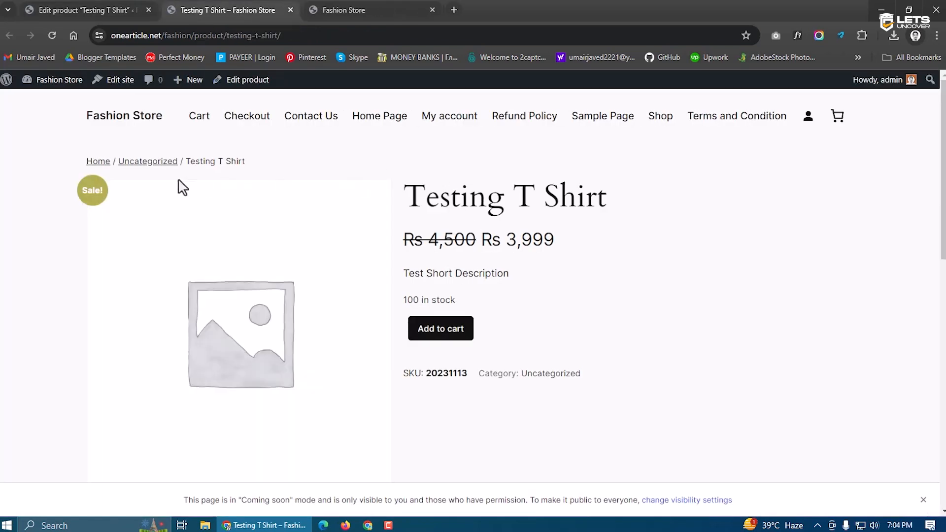
{"action": "scroll", "coordinate": [381, 272], "scroll_direction": "down", "scroll_amount": 3}
{"action": "scroll", "coordinate": [369, 273], "scroll_direction": "down", "scroll_amount": 3}
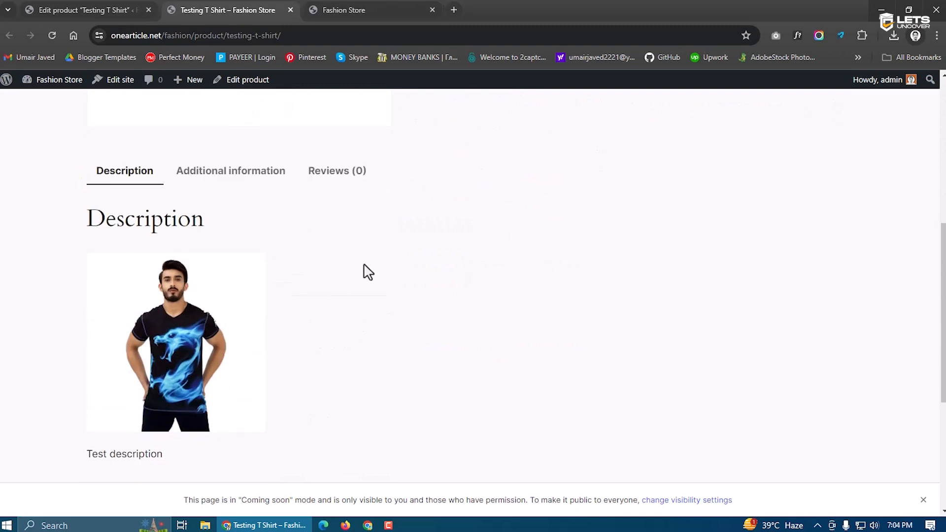
{"action": "scroll", "coordinate": [178, 225], "scroll_direction": "down", "scroll_amount": 1}
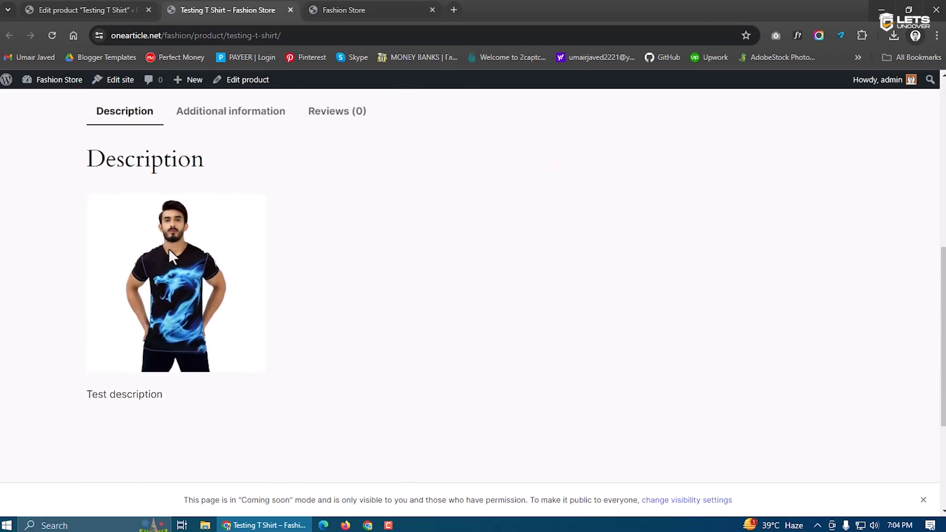
{"action": "scroll", "coordinate": [187, 293], "scroll_direction": "up", "scroll_amount": 1}
{"action": "left_click", "coordinate": [204, 179]}
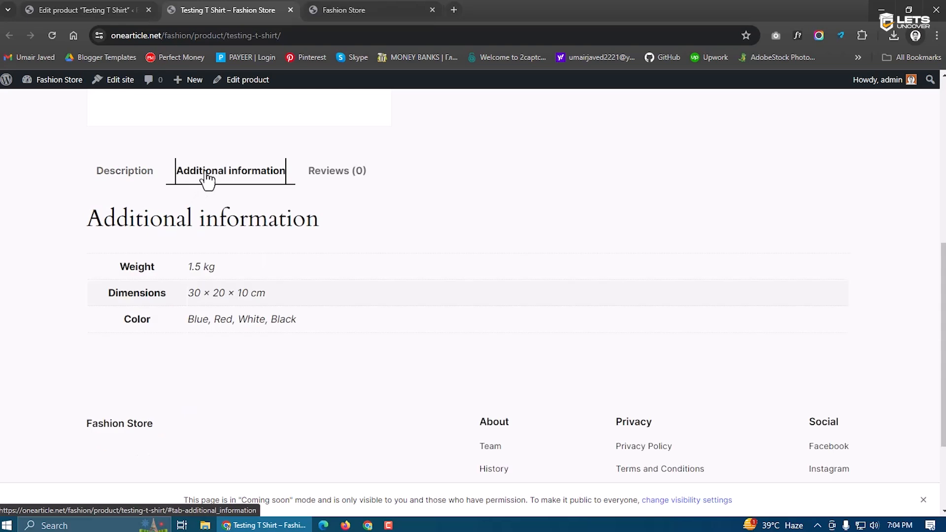
{"action": "left_click_drag", "start_coordinate": [118, 270], "coordinate": [241, 294]}
{"action": "left_click_drag", "start_coordinate": [189, 319], "coordinate": [285, 320]}
{"action": "left_click", "coordinate": [309, 329]}
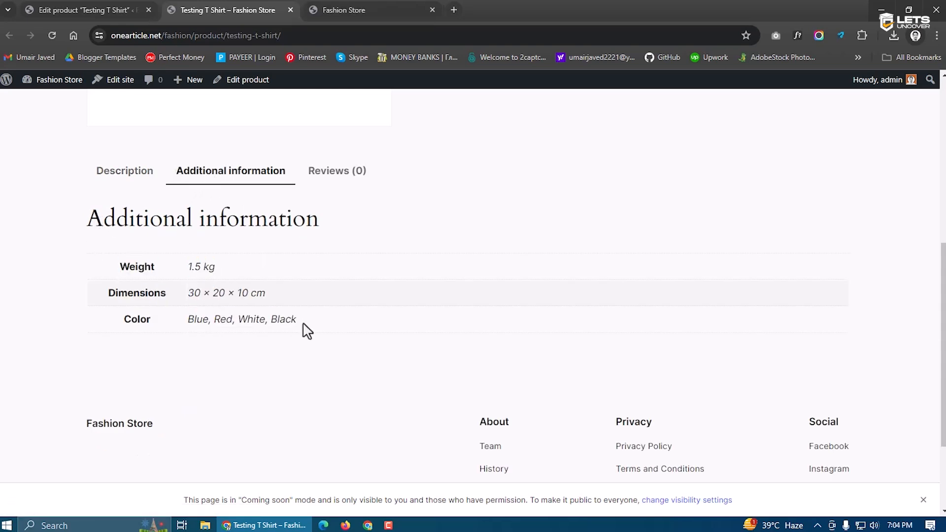
Check the listed colours Blue, Red, White, Black and bring up the Reviews tab
{"action": "scroll", "coordinate": [307, 331], "scroll_direction": "up", "scroll_amount": 6}
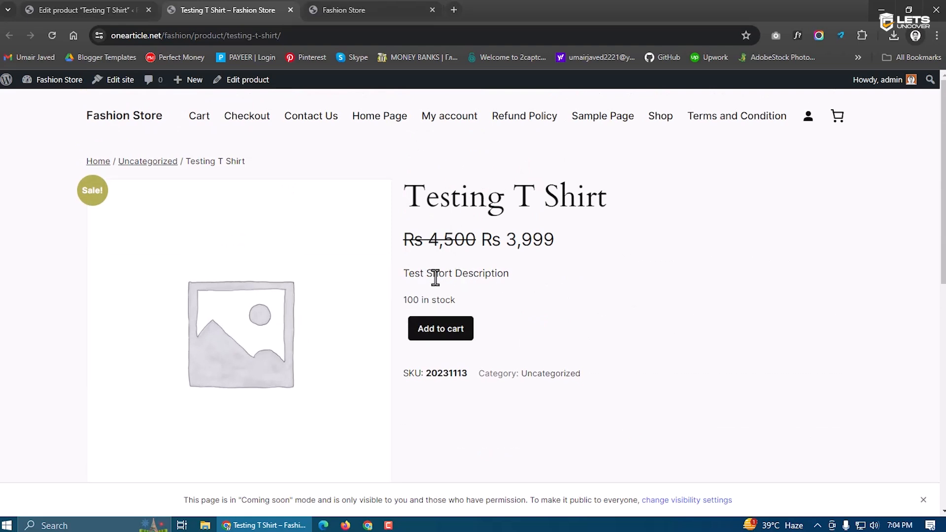
{"action": "scroll", "coordinate": [408, 348], "scroll_direction": "down", "scroll_amount": 5}
{"action": "scroll", "coordinate": [408, 347], "scroll_direction": "down", "scroll_amount": 1}
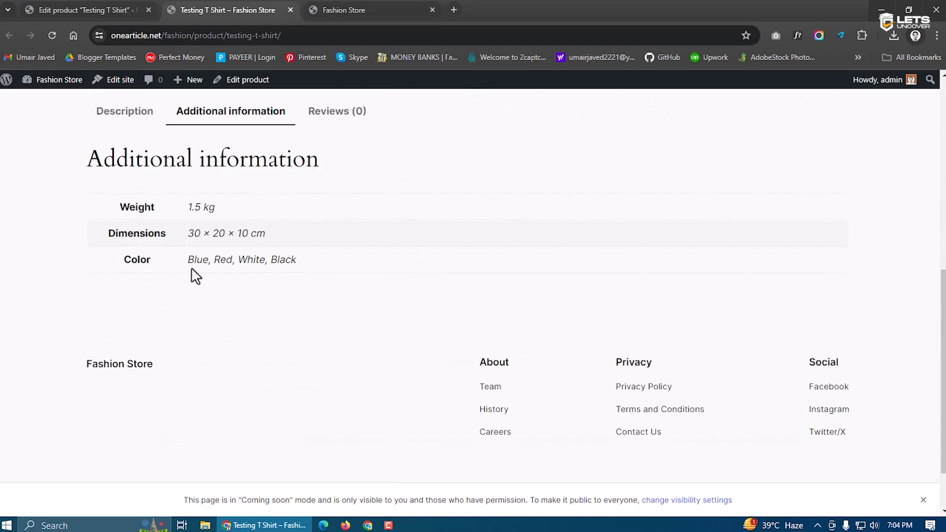
{"action": "left_click_drag", "start_coordinate": [189, 261], "coordinate": [313, 264]}
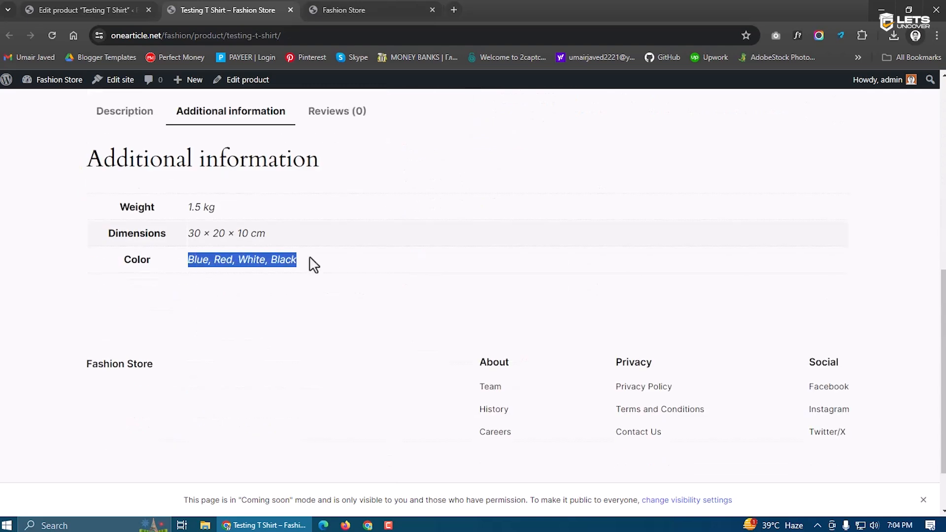
{"action": "scroll", "coordinate": [311, 264], "scroll_direction": "up", "scroll_amount": 1}
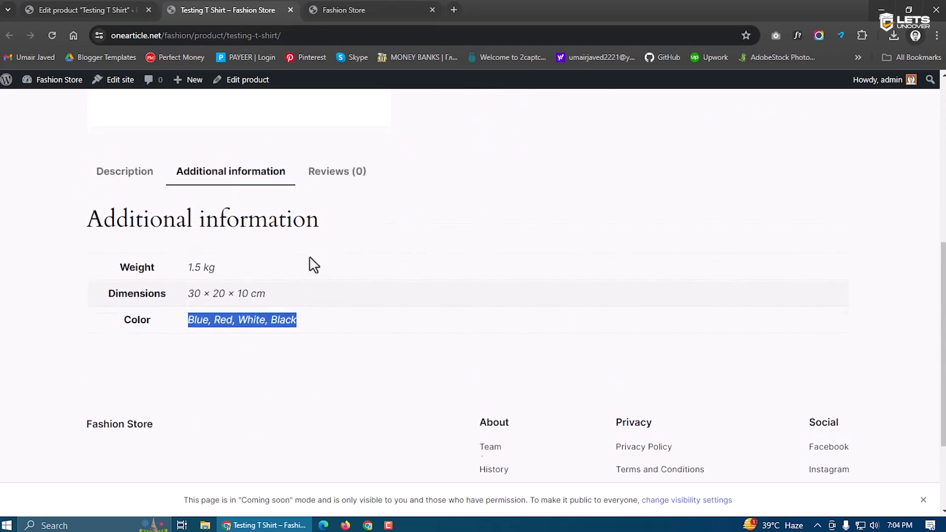
{"action": "scroll", "coordinate": [311, 264], "scroll_direction": "up", "scroll_amount": 5}
{"action": "scroll", "coordinate": [517, 276], "scroll_direction": "down", "scroll_amount": 1}
{"action": "left_click", "coordinate": [375, 231]}
Post a five-star review reading 'Good Product'
{"action": "left_click", "coordinate": [342, 175]}
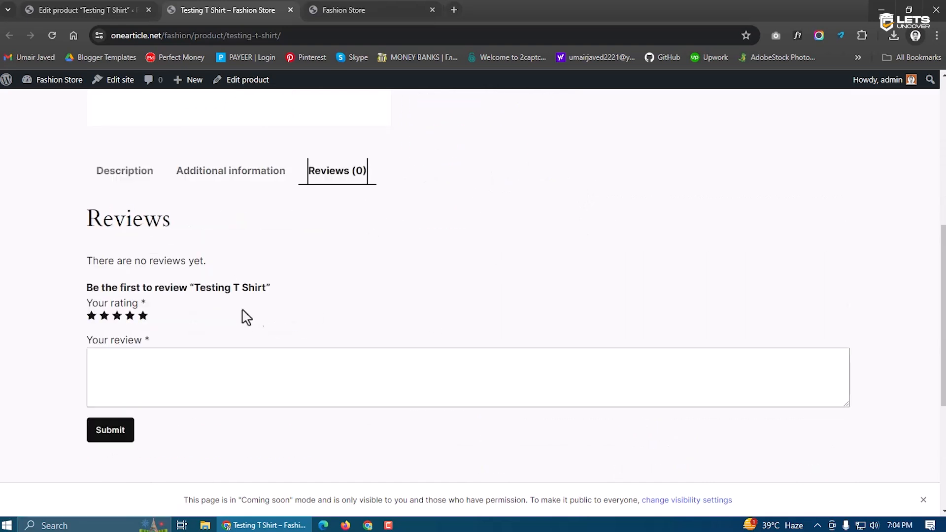
{"action": "left_click", "coordinate": [143, 316]}
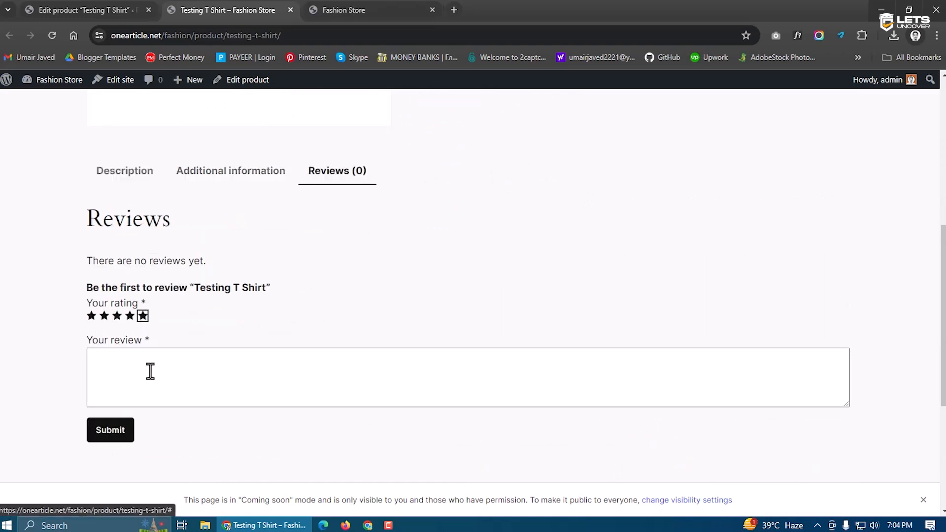
{"action": "left_click", "coordinate": [149, 371]}
{"action": "type", "text": "Good Product"}
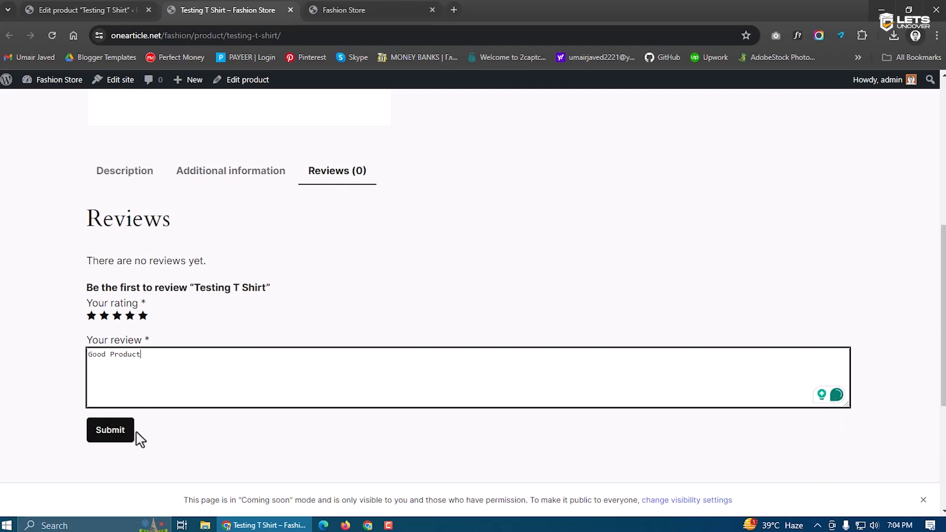
{"action": "left_click", "coordinate": [101, 436]}
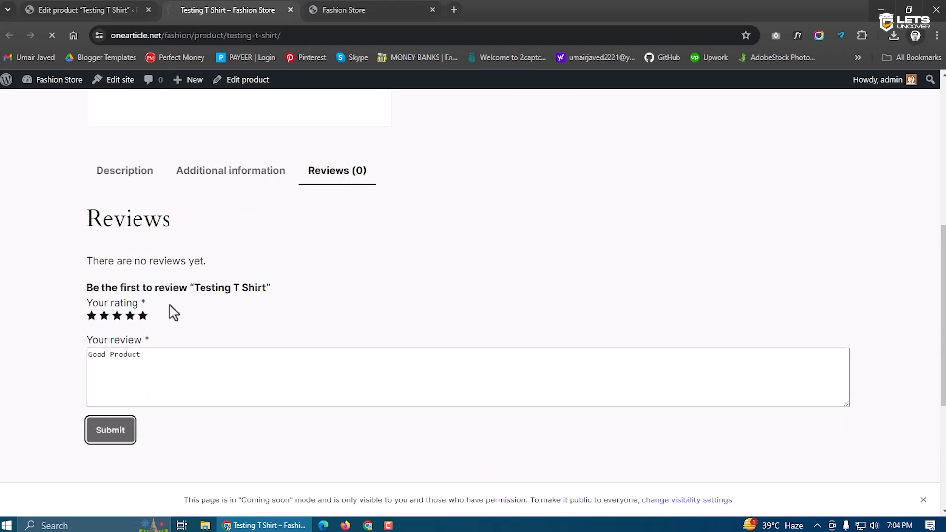
Check the posted review, SKU and category on the product page, then return to the editor
{"action": "scroll", "coordinate": [170, 235], "scroll_direction": "up", "scroll_amount": 3}
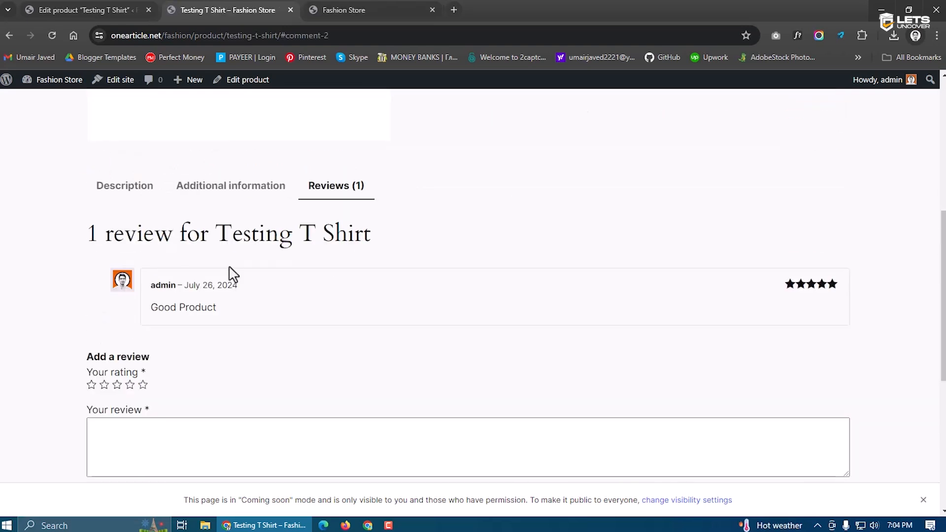
{"action": "left_click_drag", "start_coordinate": [216, 308], "coordinate": [140, 321]}
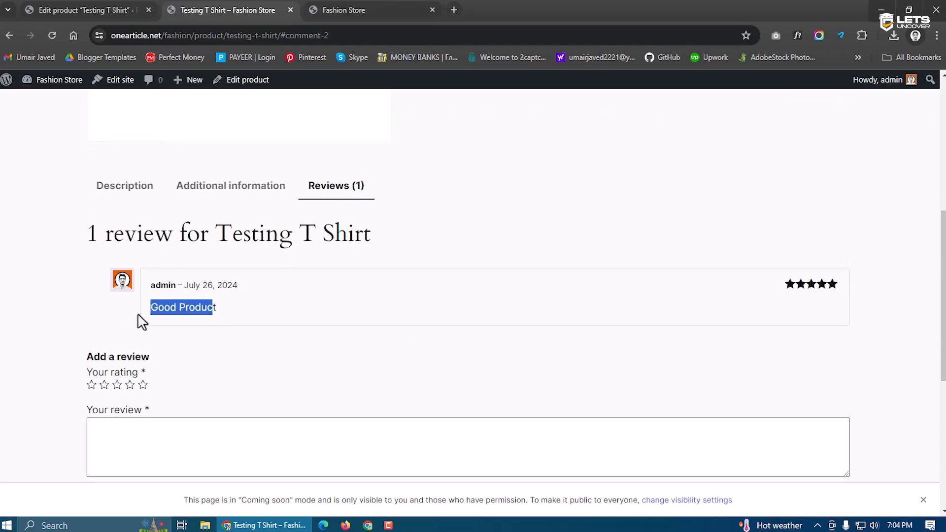
{"action": "left_click", "coordinate": [211, 333]}
{"action": "scroll", "coordinate": [539, 348], "scroll_direction": "up", "scroll_amount": 7}
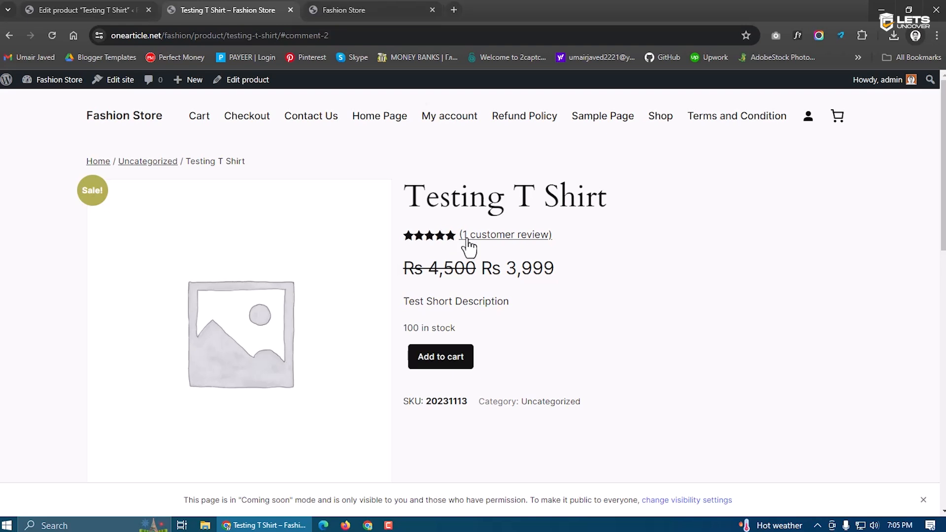
{"action": "left_click", "coordinate": [507, 237]}
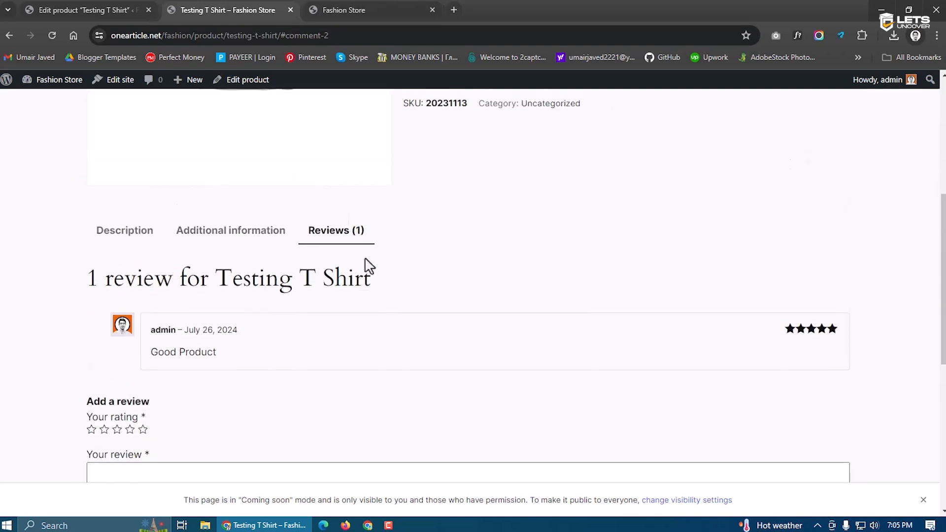
{"action": "scroll", "coordinate": [424, 306], "scroll_direction": "up", "scroll_amount": 6}
{"action": "scroll", "coordinate": [482, 326], "scroll_direction": "down", "scroll_amount": 1}
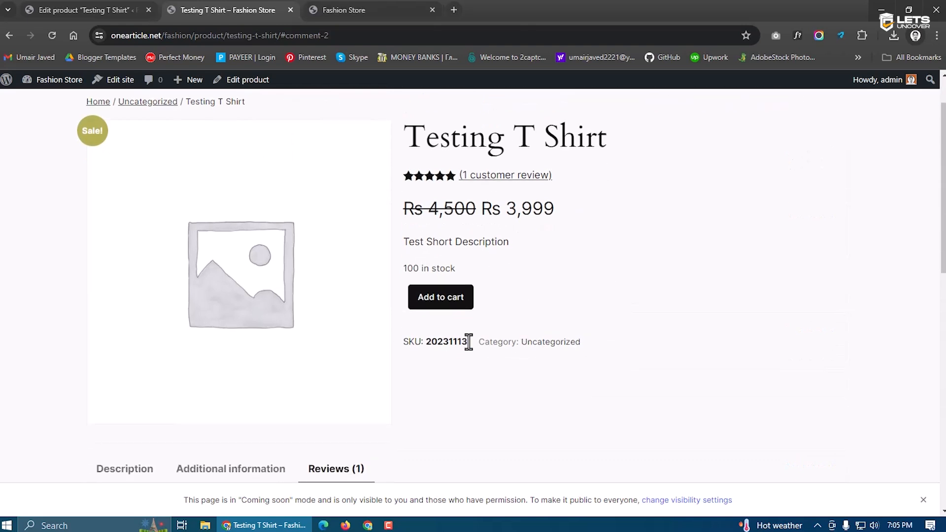
{"action": "left_click_drag", "start_coordinate": [468, 341], "coordinate": [430, 342]}
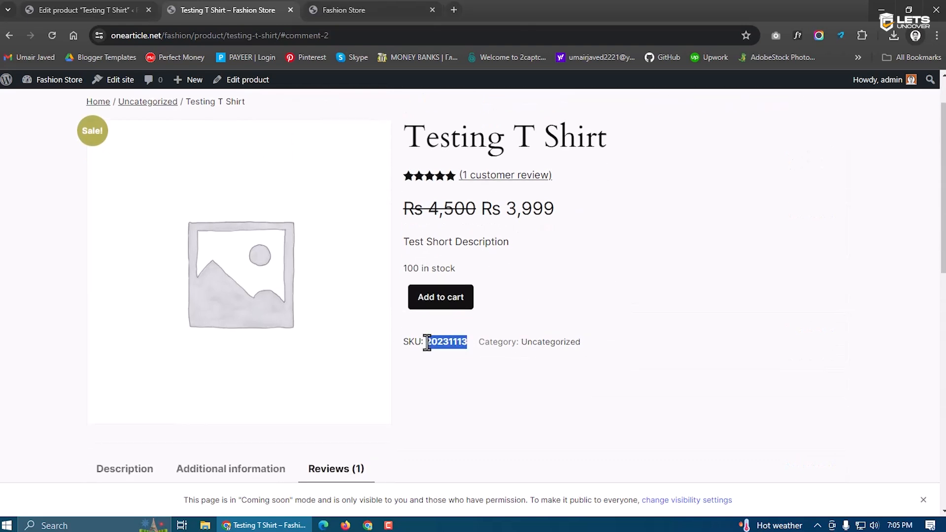
{"action": "left_click", "coordinate": [492, 355]}
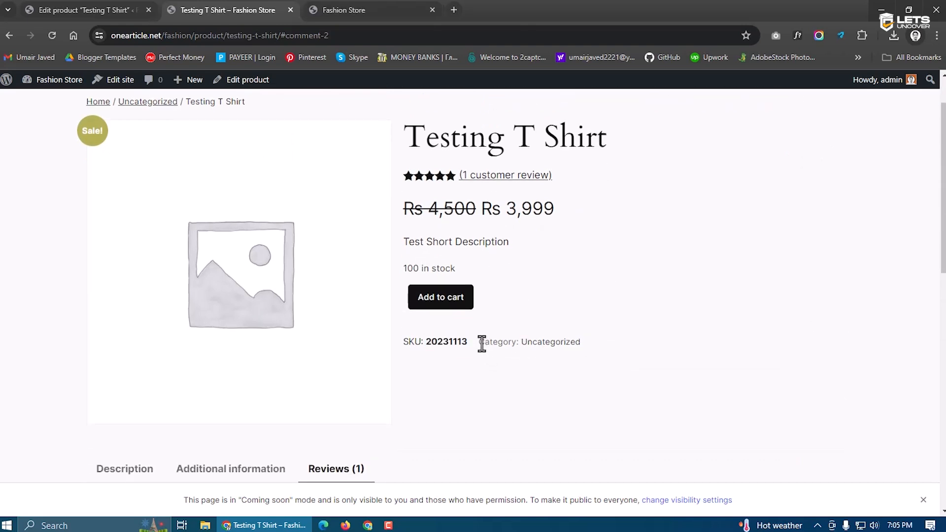
{"action": "left_click_drag", "start_coordinate": [482, 345], "coordinate": [595, 350]}
{"action": "left_click", "coordinate": [79, 10]}
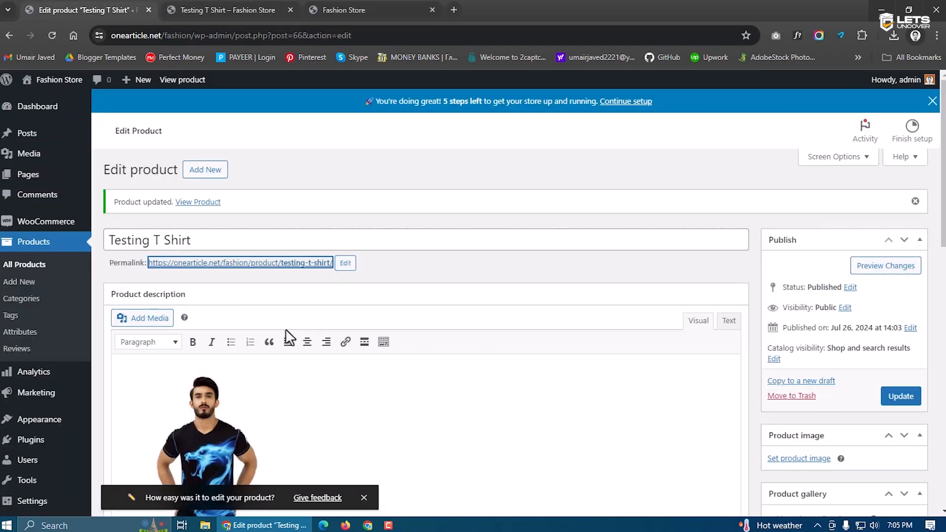
Close the extra Fashion Store page and return to editing the Testing T Shirt
{"action": "scroll", "coordinate": [476, 390], "scroll_direction": "down", "scroll_amount": 1}
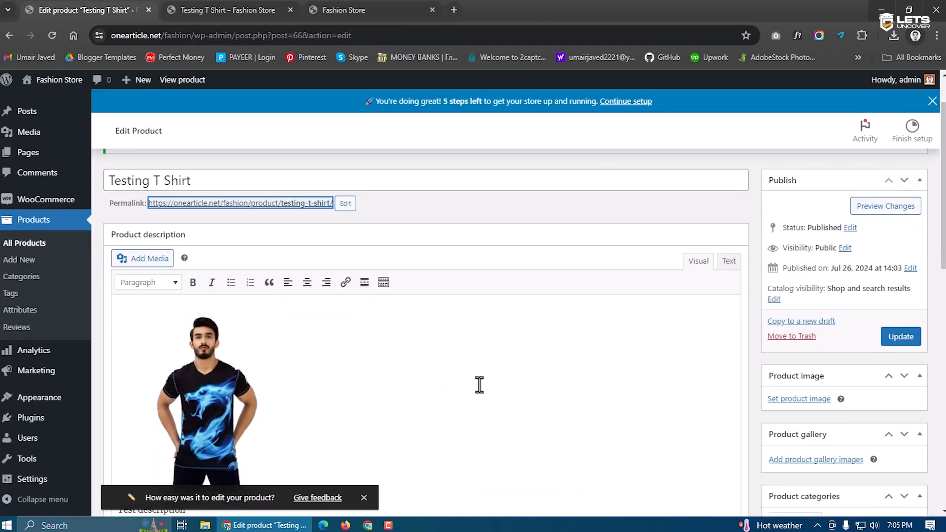
{"action": "left_click", "coordinate": [392, 8]}
{"action": "left_click", "coordinate": [227, 9]}
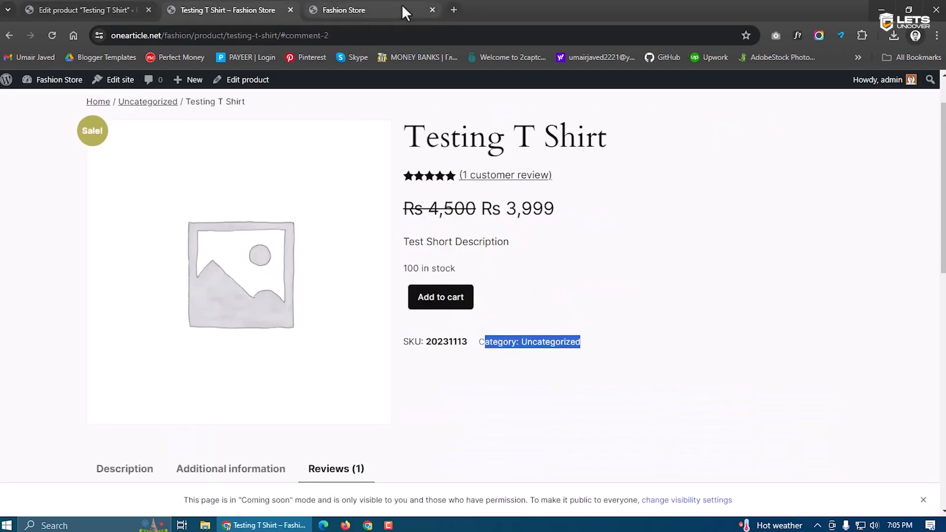
{"action": "left_click", "coordinate": [432, 9]}
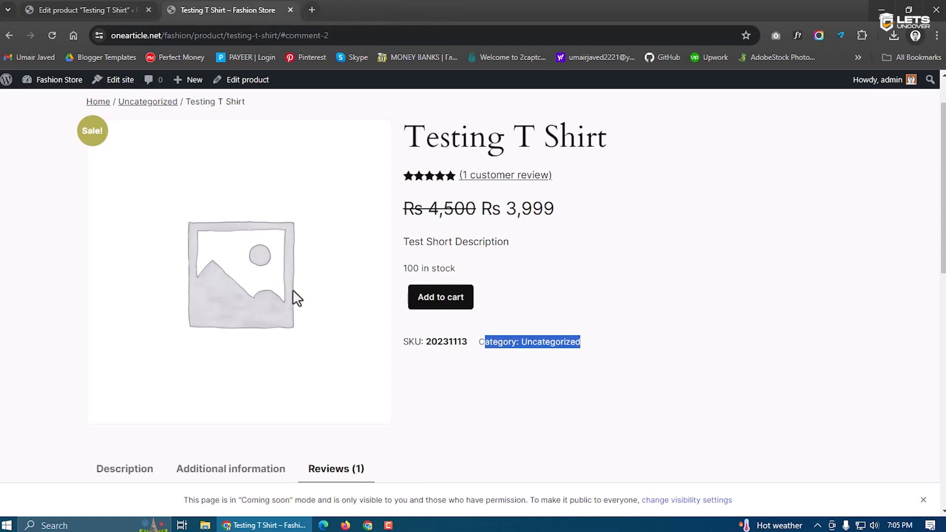
{"action": "left_click", "coordinate": [117, 7]}
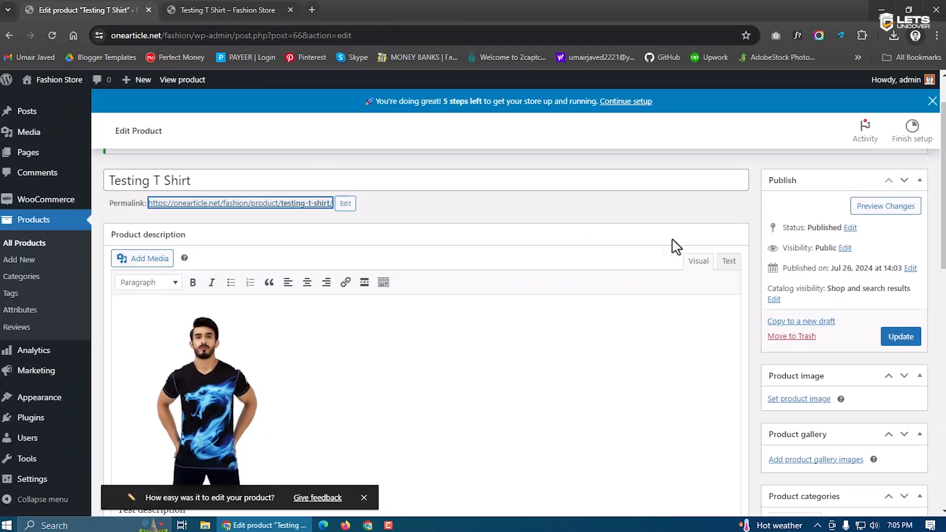
{"action": "scroll", "coordinate": [847, 305], "scroll_direction": "down", "scroll_amount": 1}
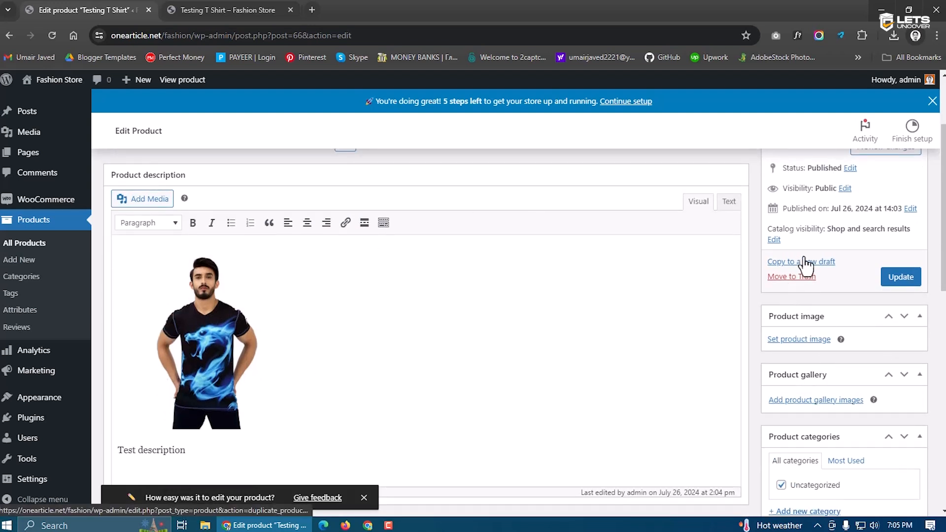
Upload four T-shirt photos for the product image
{"action": "left_click", "coordinate": [799, 340]}
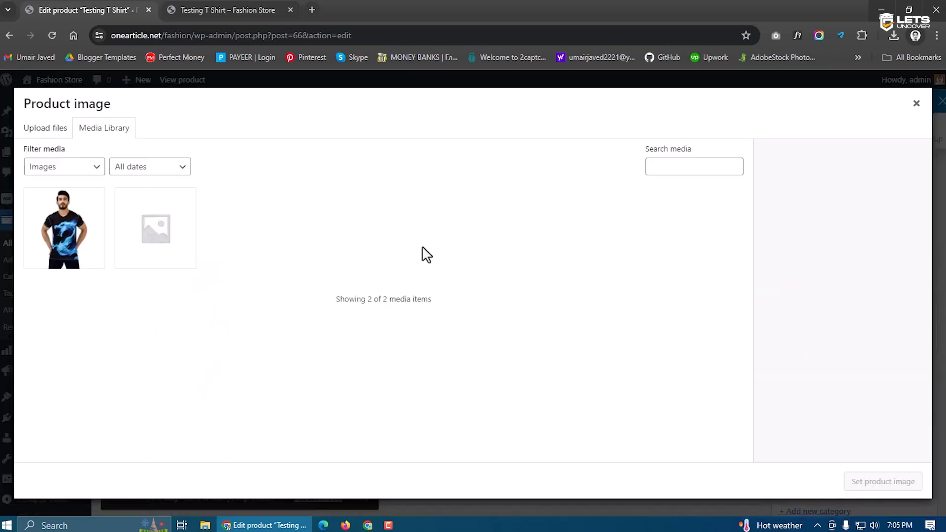
{"action": "left_click", "coordinate": [51, 129]}
{"action": "left_click", "coordinate": [444, 299]}
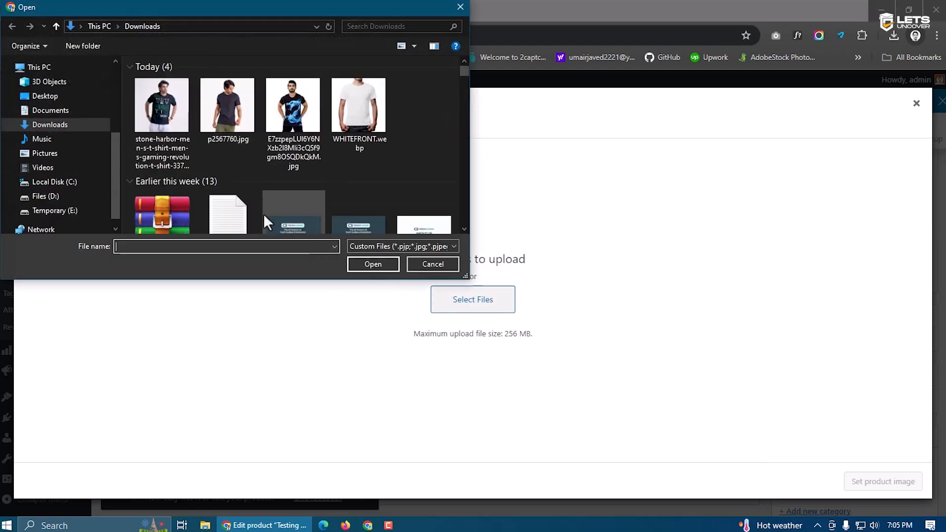
{"action": "left_click_drag", "start_coordinate": [414, 126], "coordinate": [177, 123]}
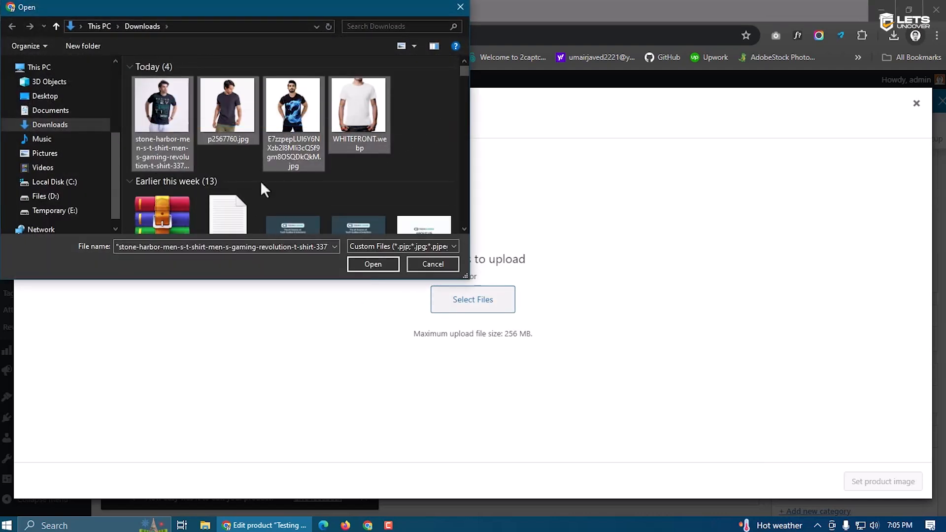
{"action": "left_click", "coordinate": [364, 263]}
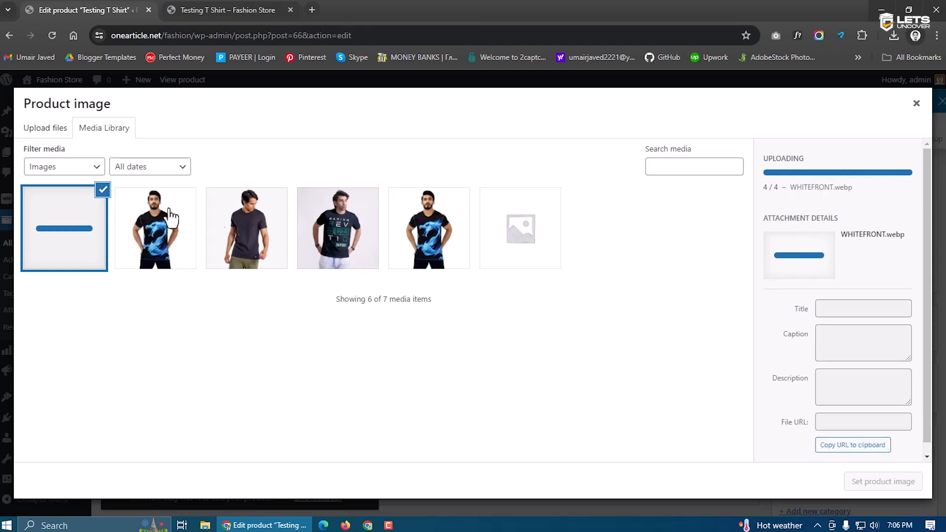
Delete the duplicate dragon shirt image and set the dark T-shirt photo as product image
{"action": "left_click", "coordinate": [173, 245]}
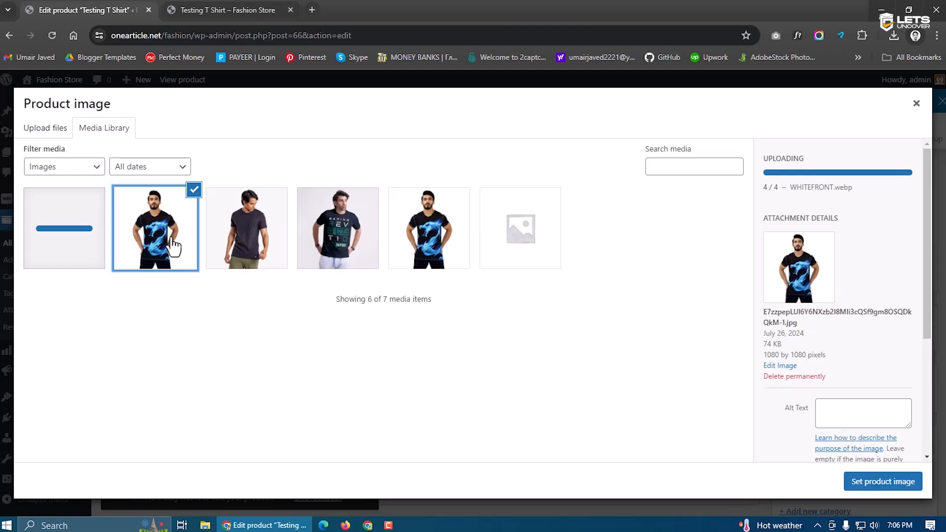
{"action": "left_click", "coordinate": [776, 320]}
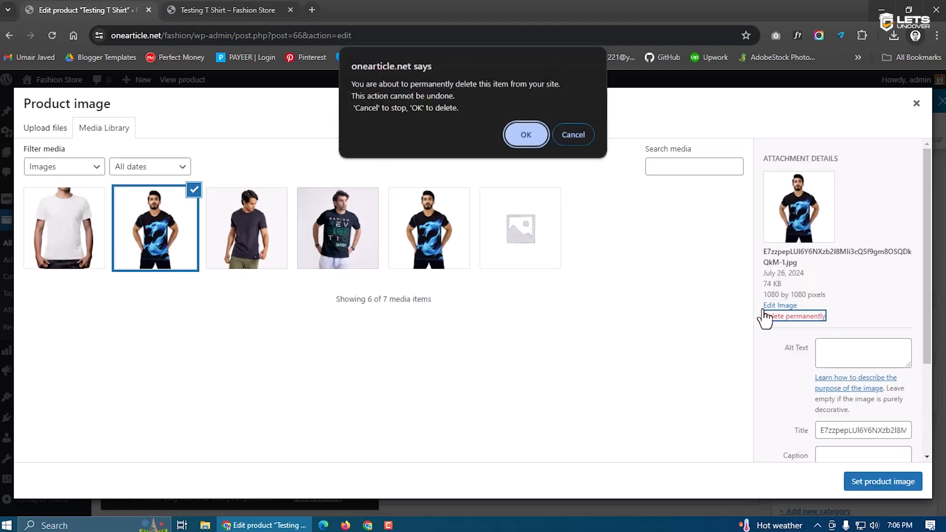
{"action": "left_click", "coordinate": [540, 141]}
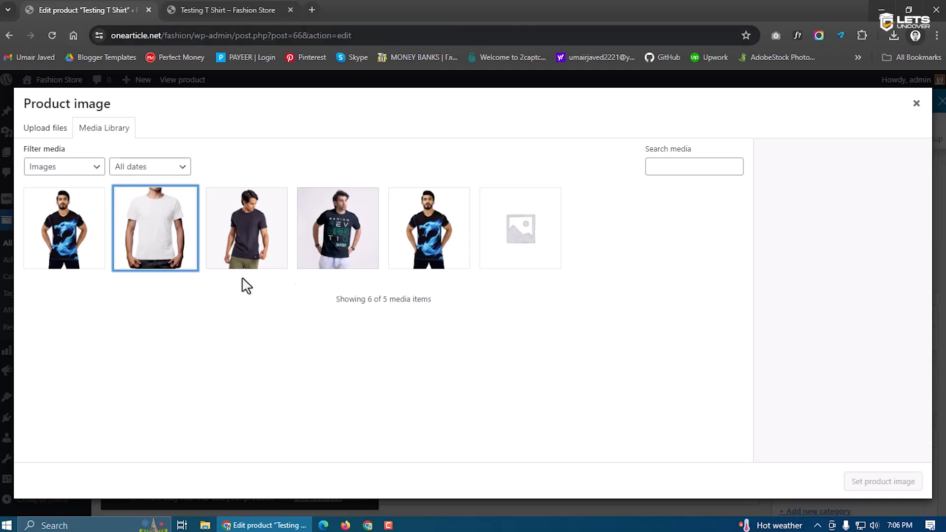
{"action": "left_click", "coordinate": [249, 241]}
{"action": "left_click", "coordinate": [178, 242]}
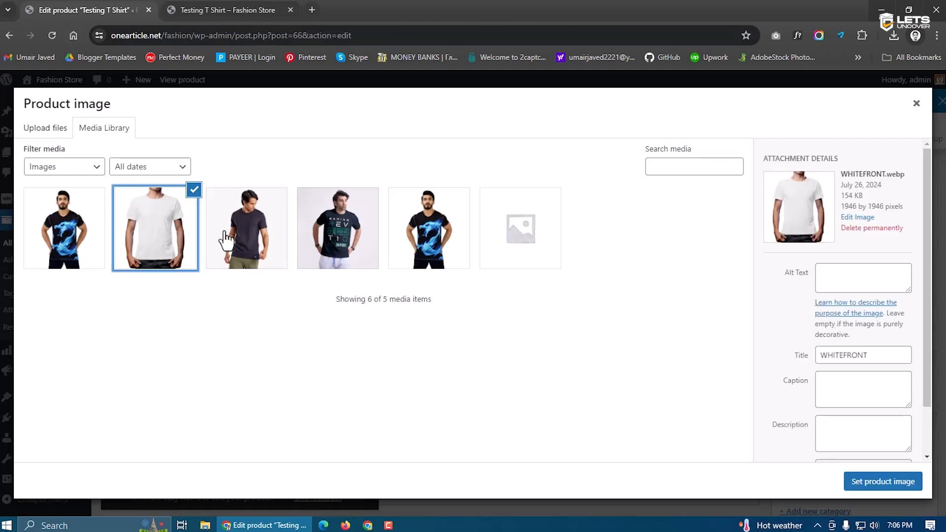
{"action": "left_click", "coordinate": [250, 236]}
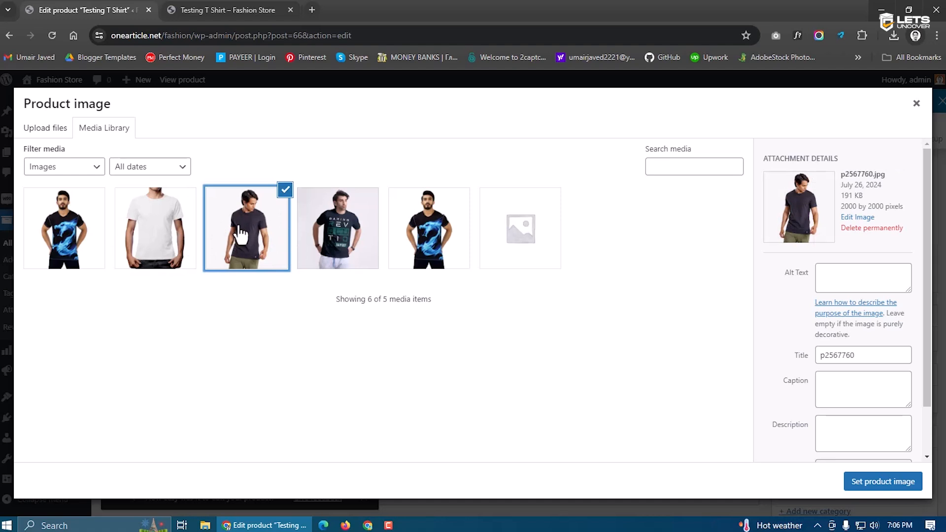
{"action": "left_click", "coordinate": [236, 10]}
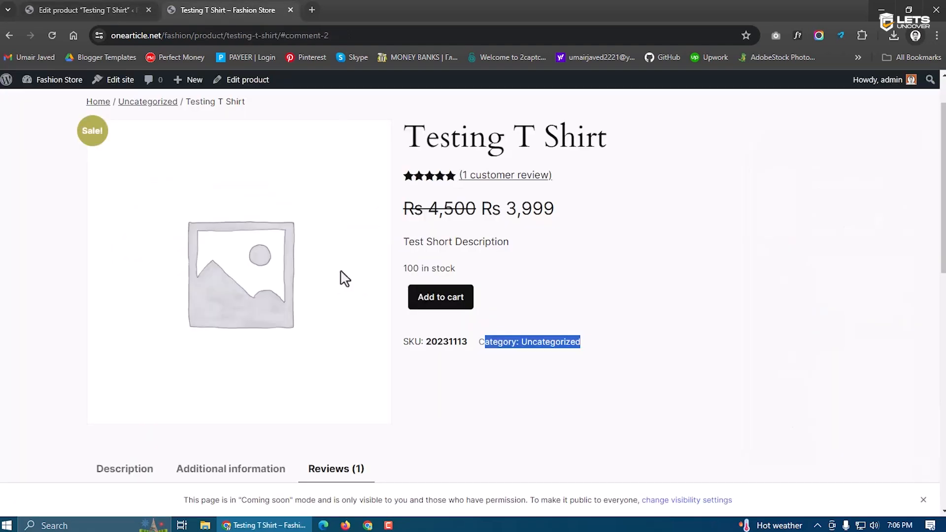
{"action": "left_click", "coordinate": [88, 10]}
{"action": "left_click", "coordinate": [886, 481]}
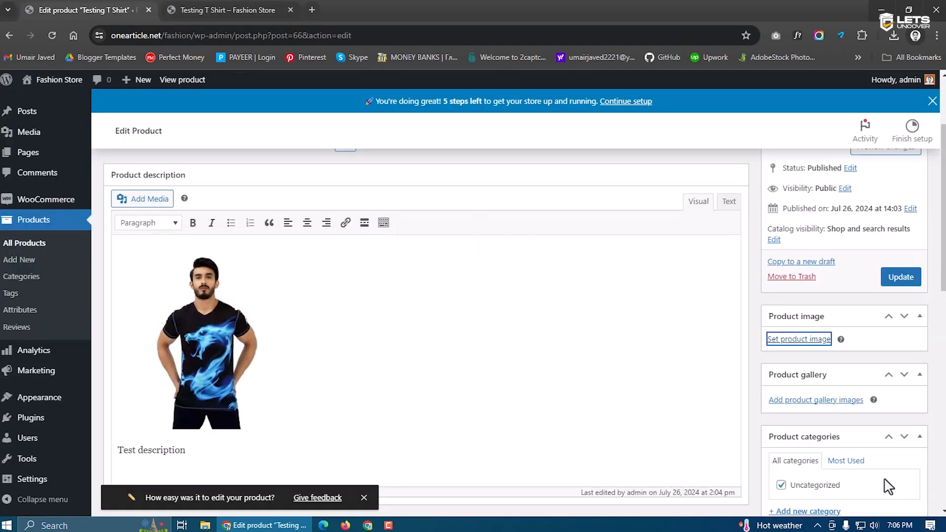
Add the graphic, dark and white T-shirt photos to the product gallery
{"action": "scroll", "coordinate": [837, 404], "scroll_direction": "down", "scroll_amount": 3}
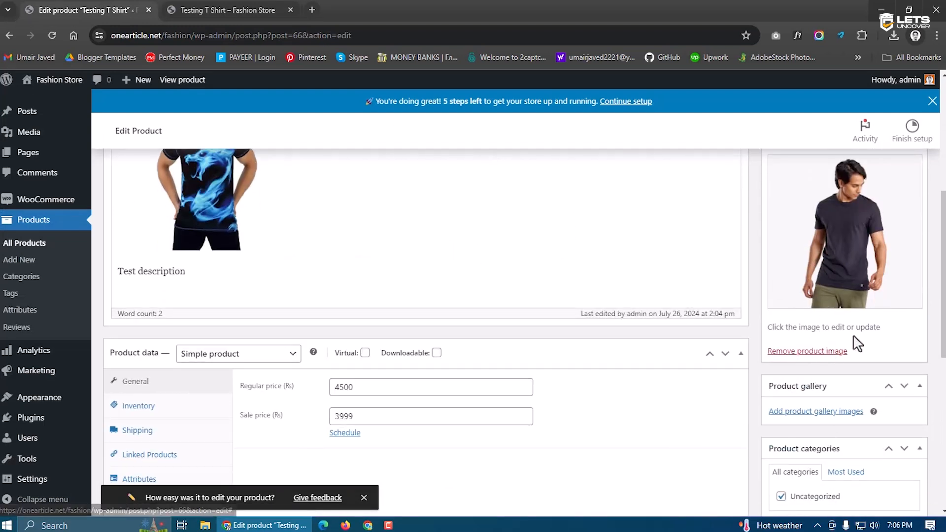
{"action": "left_click", "coordinate": [816, 412]}
{"action": "left_click", "coordinate": [249, 252]}
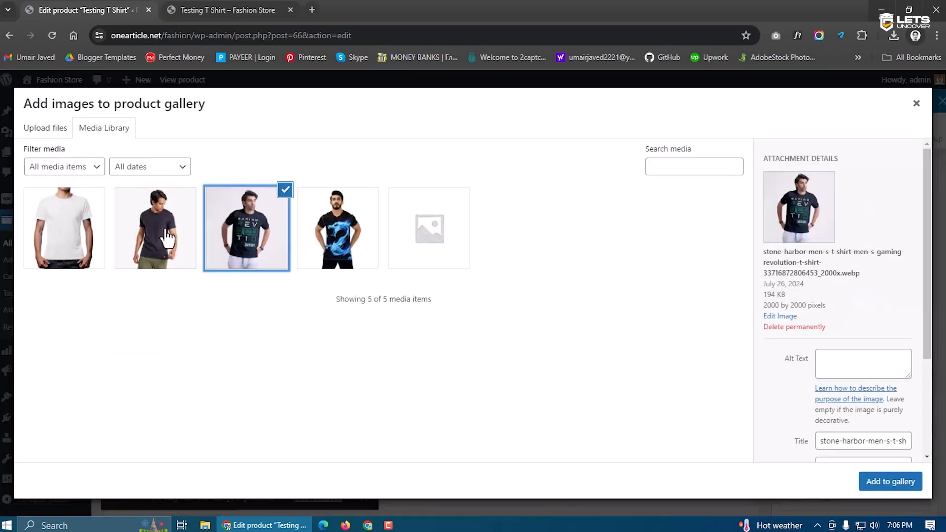
{"action": "left_click", "coordinate": [169, 239]}
{"action": "left_click", "coordinate": [83, 240]}
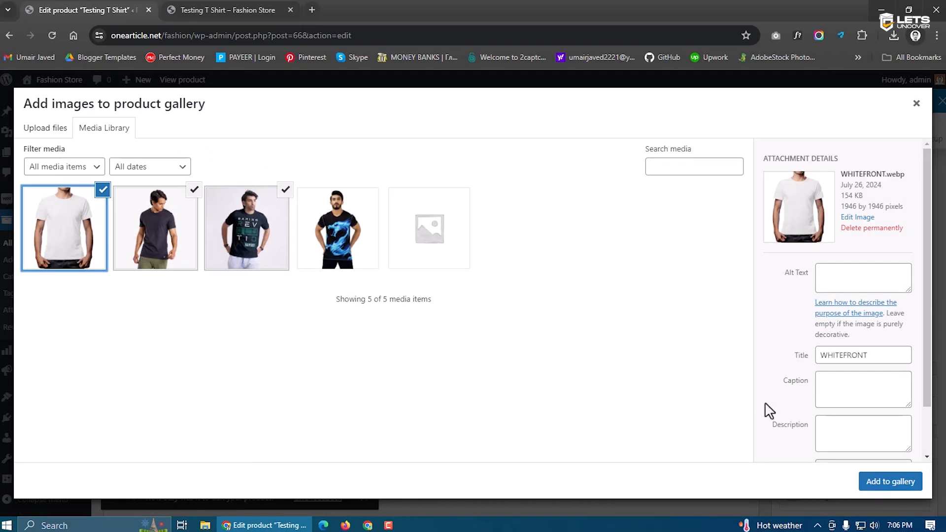
{"action": "left_click", "coordinate": [868, 483]}
Preview the storefront product page, then return to the product editor
{"action": "left_click", "coordinate": [248, 5]}
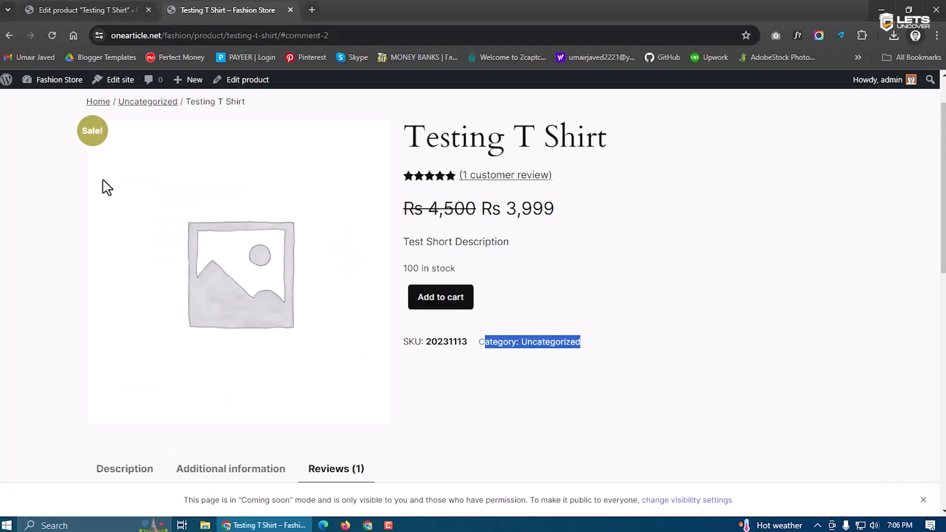
{"action": "left_click", "coordinate": [79, 10]}
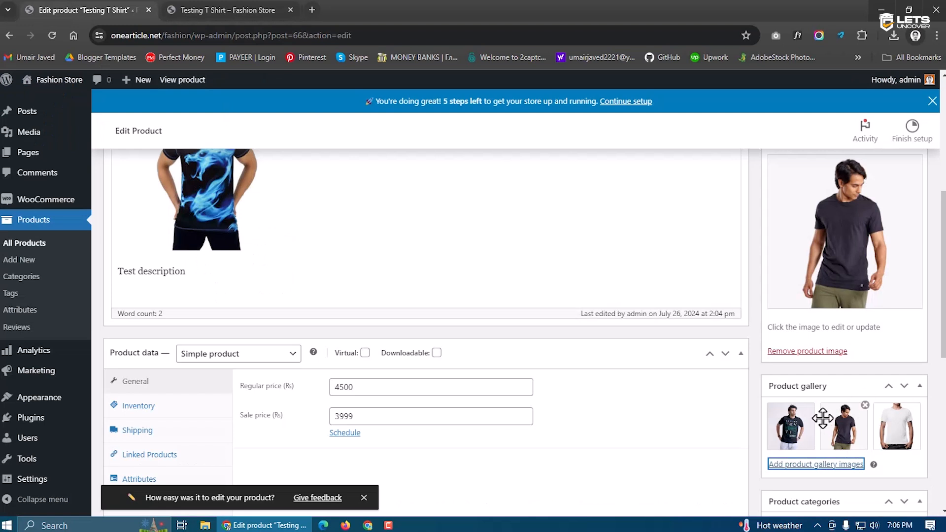
{"action": "scroll", "coordinate": [826, 420], "scroll_direction": "down", "scroll_amount": 3}
{"action": "scroll", "coordinate": [828, 416], "scroll_direction": "down", "scroll_amount": 2}
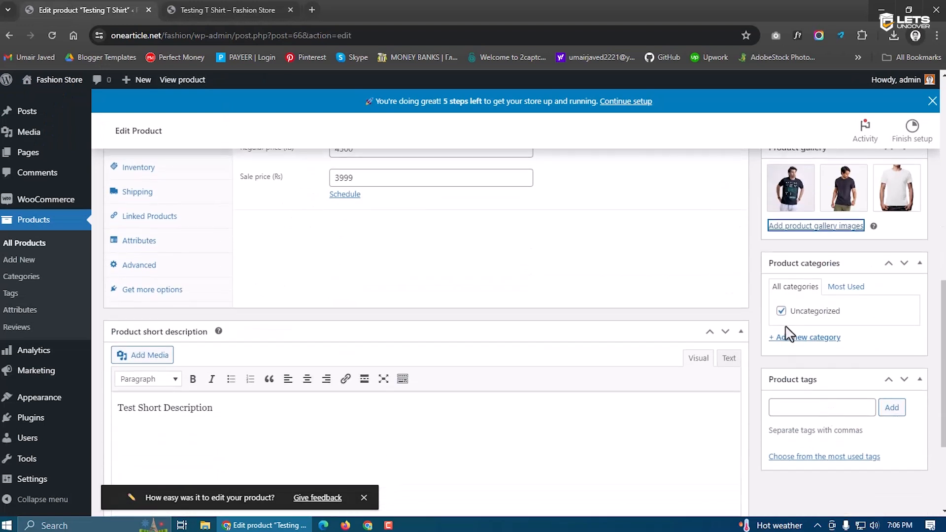
{"action": "left_click", "coordinate": [207, 10]}
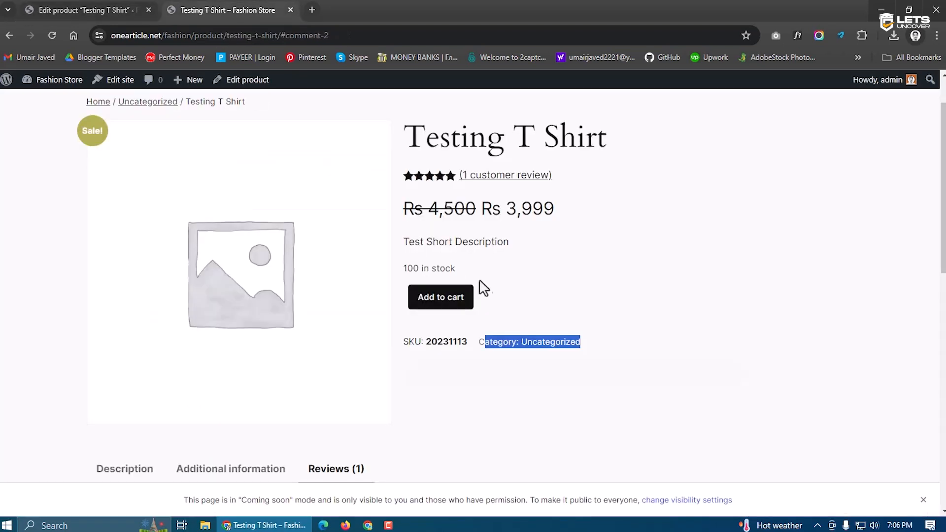
{"action": "scroll", "coordinate": [242, 191], "scroll_direction": "up", "scroll_amount": 1}
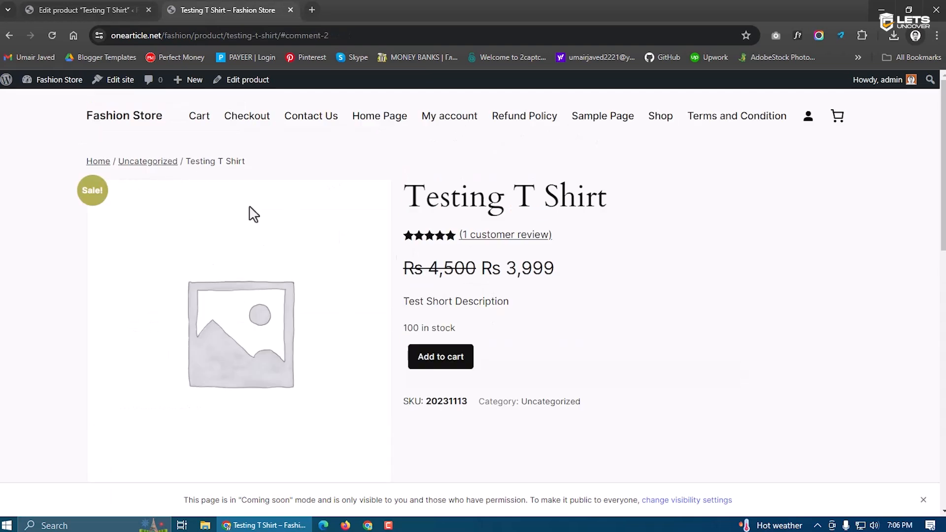
{"action": "scroll", "coordinate": [251, 211], "scroll_direction": "down", "scroll_amount": 5}
{"action": "key", "text": "ctrl+Tab"}
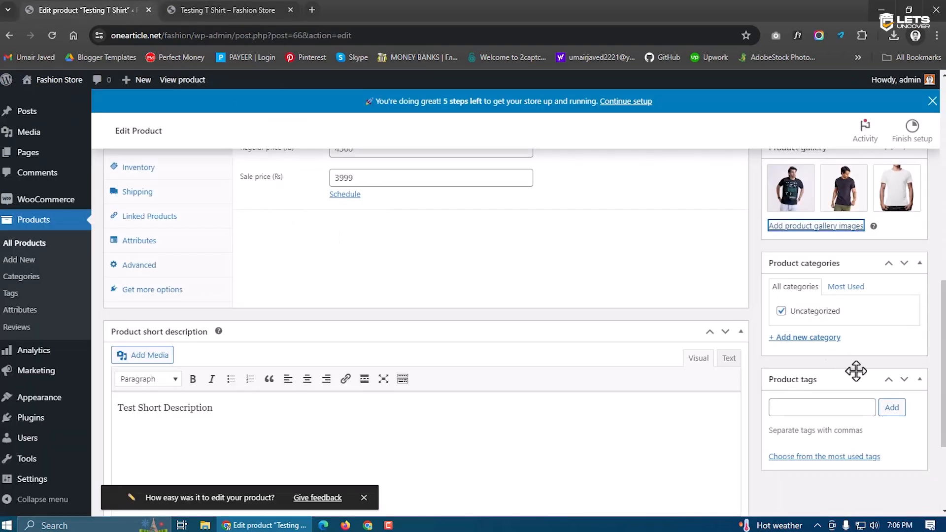
Create and assign a 'T Shirts' category and uncheck Uncategorized
{"action": "left_click", "coordinate": [805, 340]}
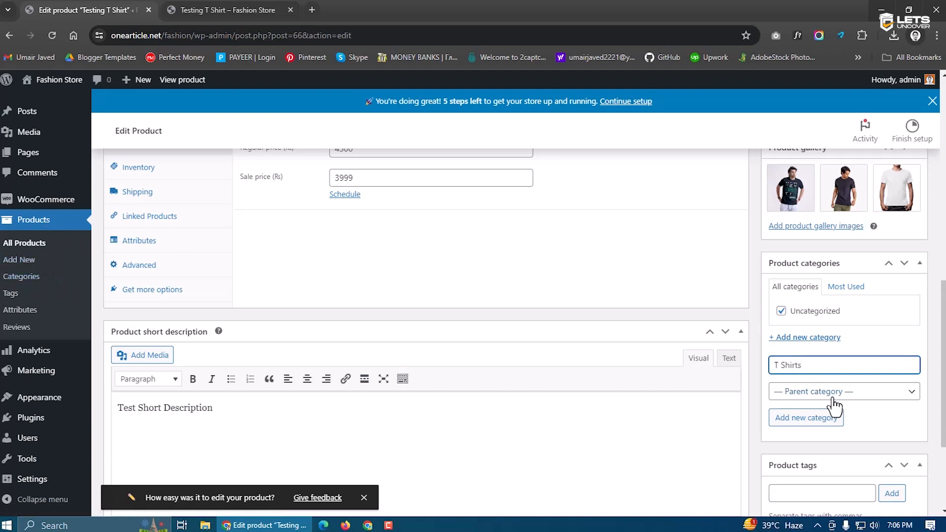
{"action": "left_click", "coordinate": [810, 423]}
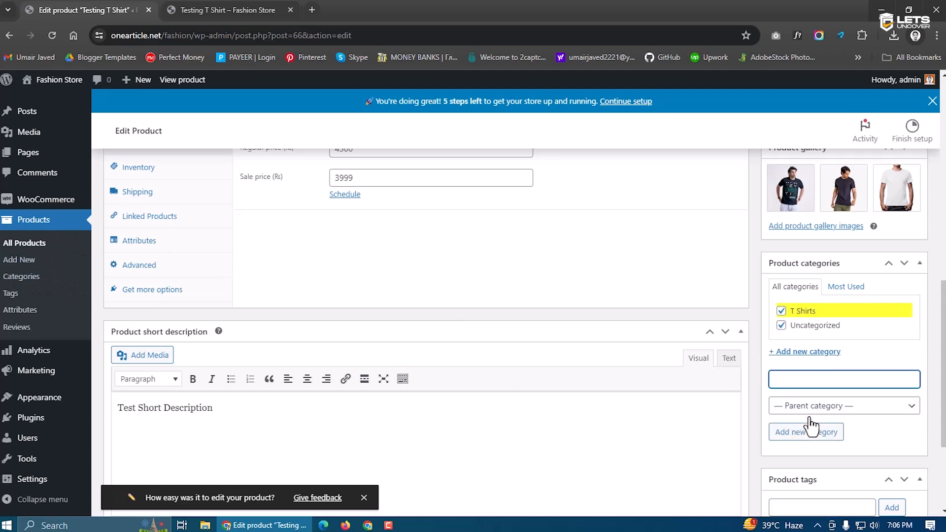
{"action": "left_click", "coordinate": [781, 326]}
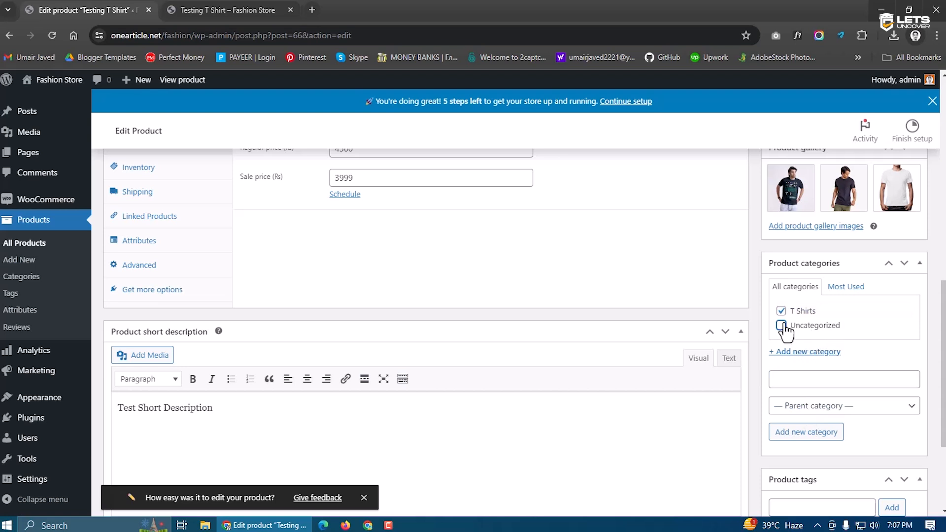
{"action": "scroll", "coordinate": [834, 354], "scroll_direction": "down", "scroll_amount": 3}
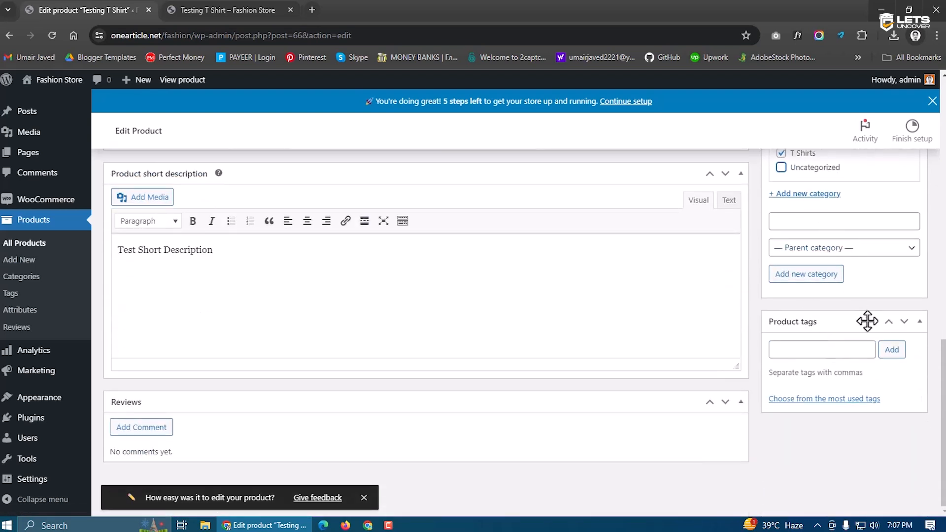
{"action": "left_click", "coordinate": [812, 355]}
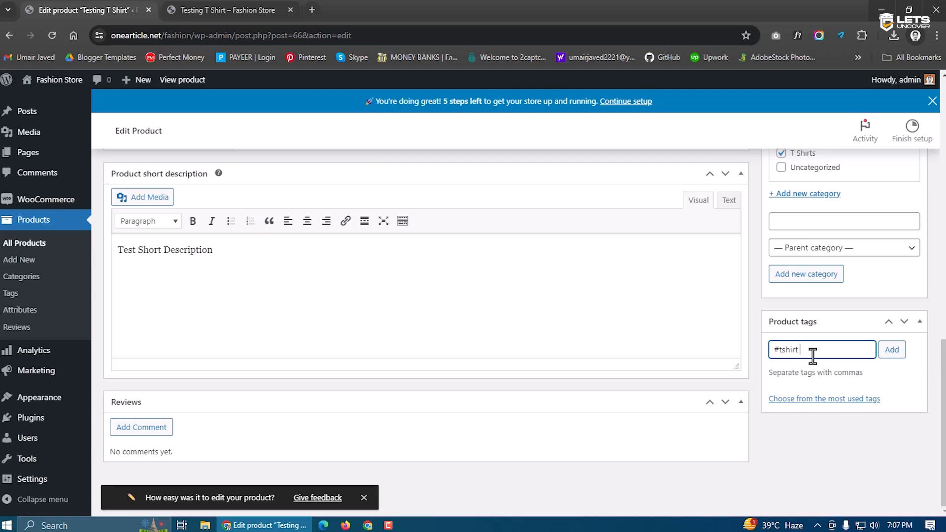
Add the tags #tshirt, #shirts and #bestproduct to the product
{"action": "key", "text": "BackSpace"}
{"action": "key", "text": "BackSpace"}
{"action": "key", "text": "Return"}
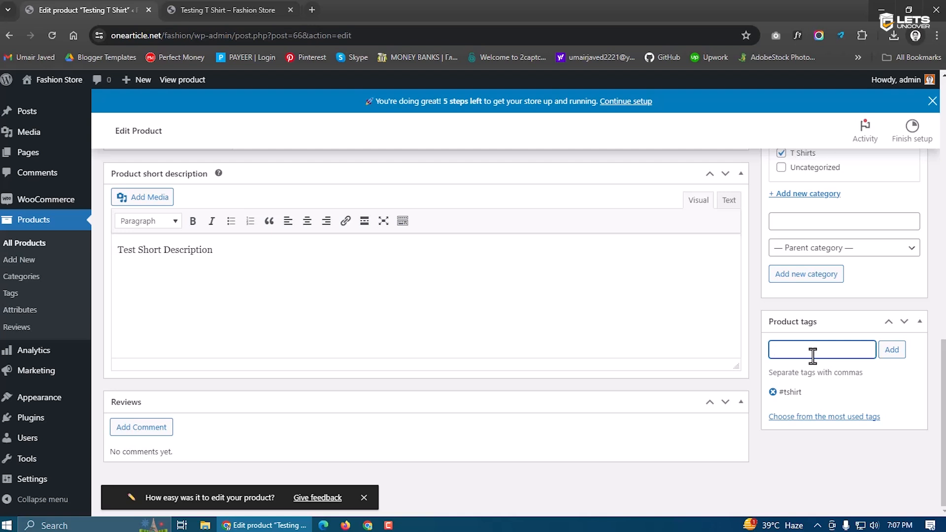
{"action": "type", "text": "#shirts"}
{"action": "key", "text": "Return"}
{"action": "type", "text": "#bestproduct"}
{"action": "key", "text": "Return"}
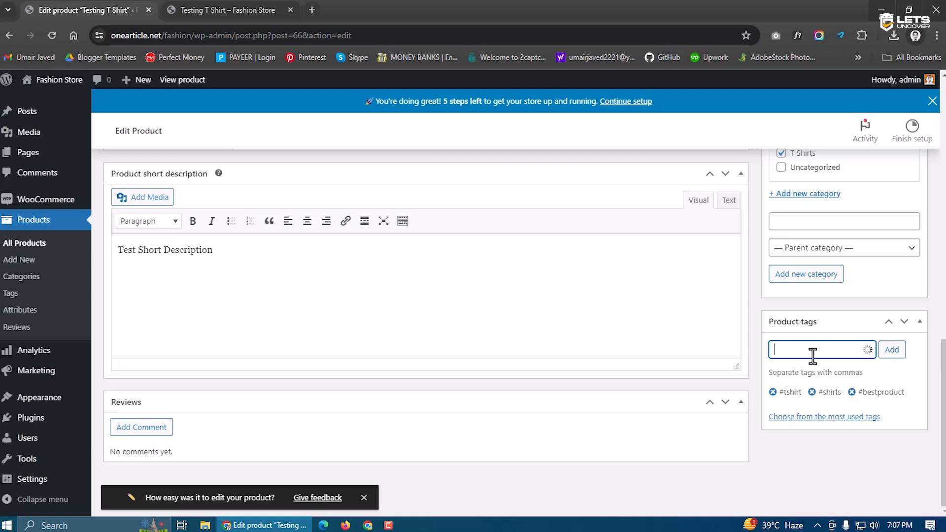
{"action": "scroll", "coordinate": [815, 356], "scroll_direction": "up", "scroll_amount": 10}
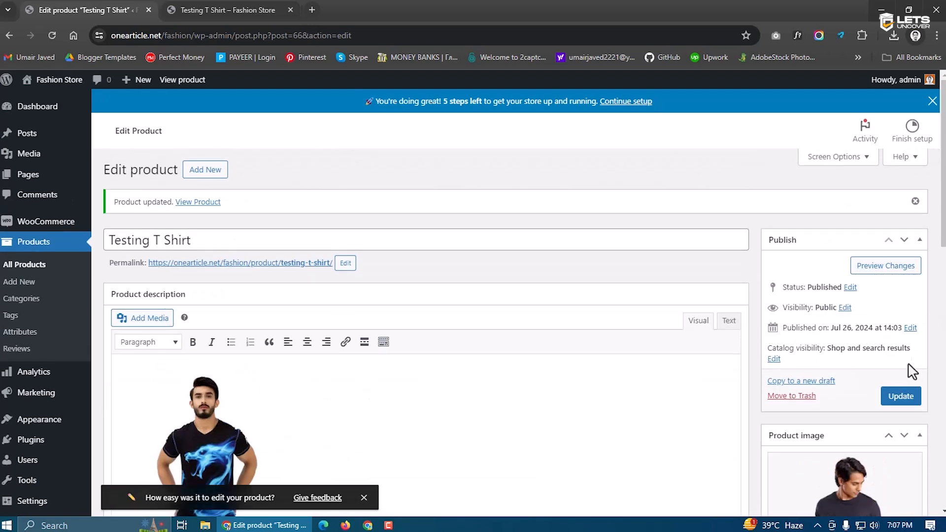
{"action": "left_click", "coordinate": [899, 396]}
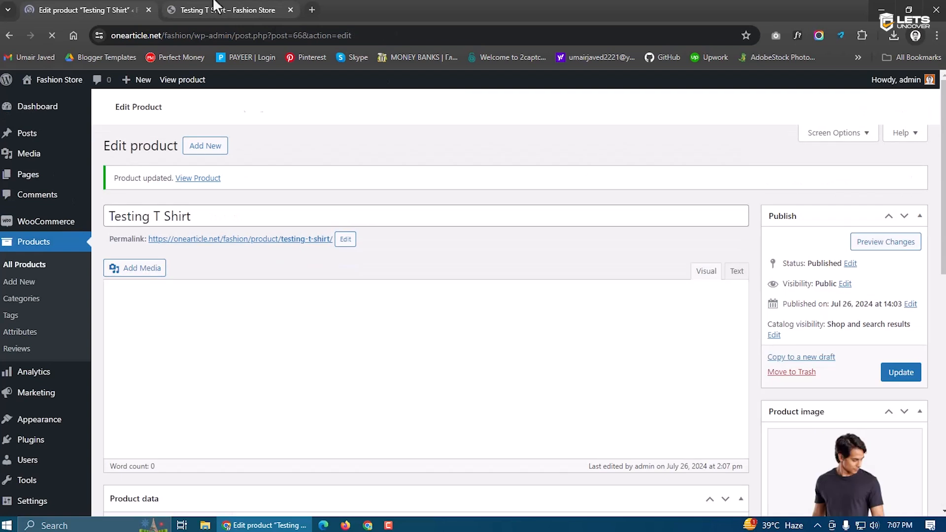
{"action": "left_click", "coordinate": [221, 10]}
{"action": "left_click", "coordinate": [47, 32]}
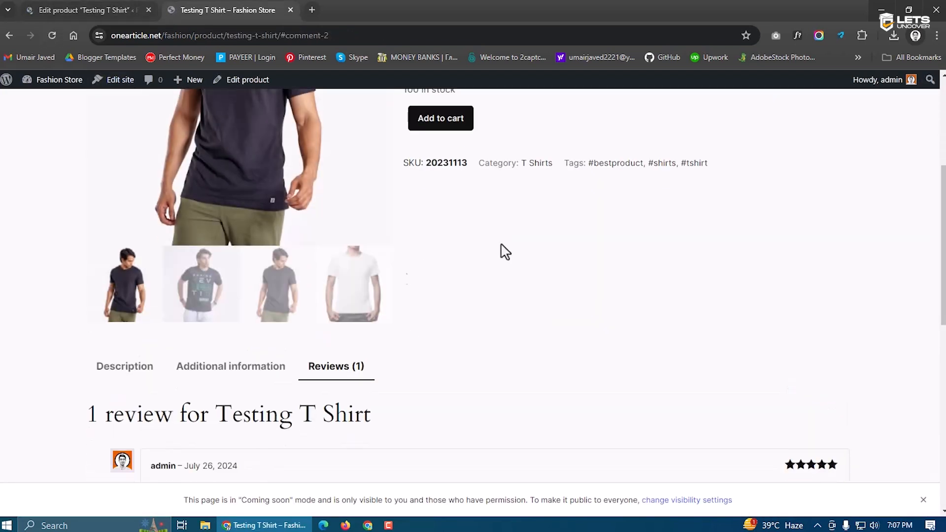
{"action": "scroll", "coordinate": [585, 296], "scroll_direction": "up", "scroll_amount": 5}
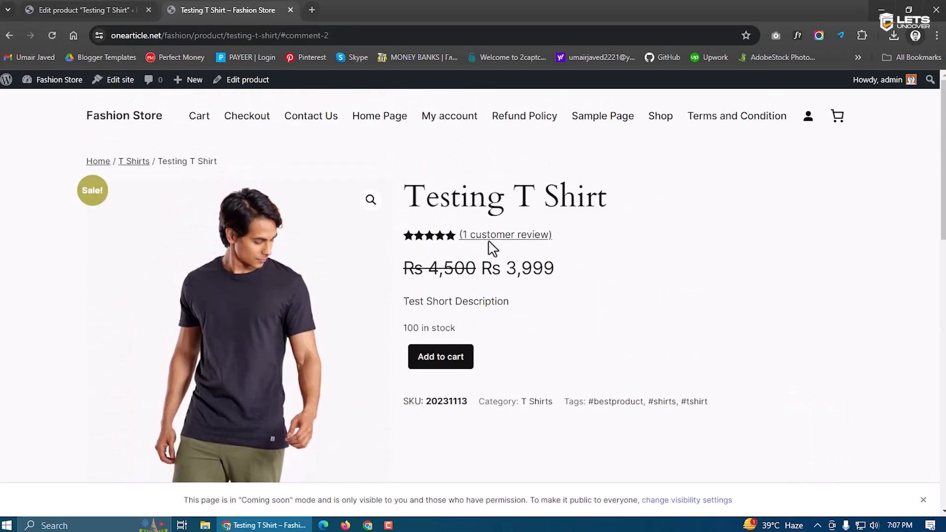
{"action": "scroll", "coordinate": [327, 173], "scroll_direction": "down", "scroll_amount": 1}
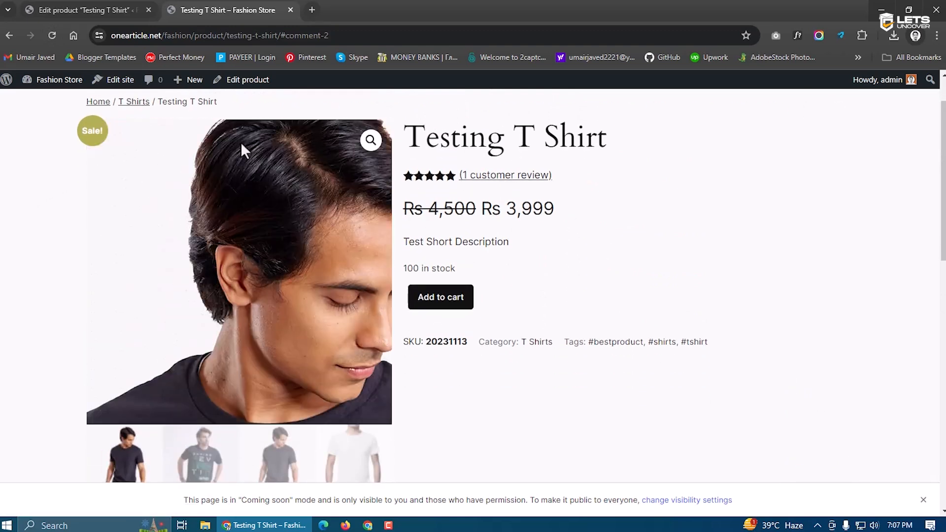
{"action": "left_click", "coordinate": [211, 462]}
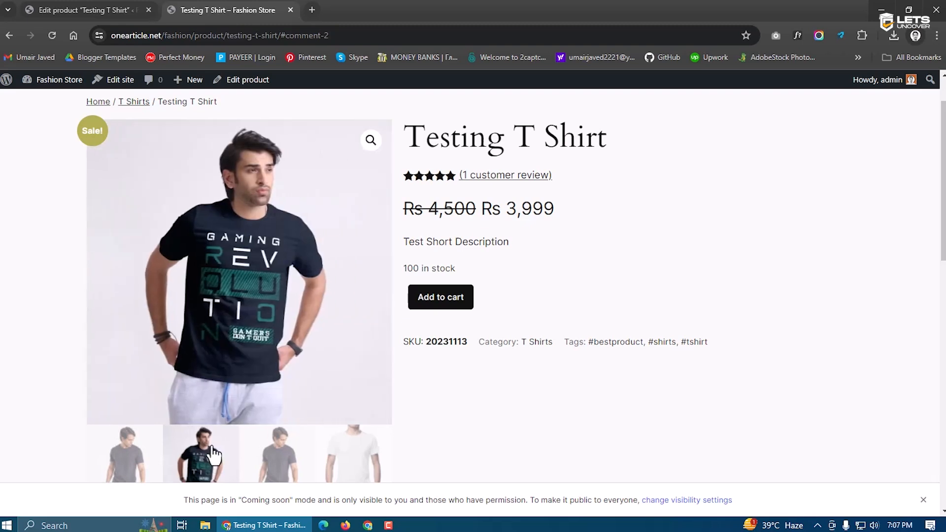
{"action": "left_click", "coordinate": [277, 459]}
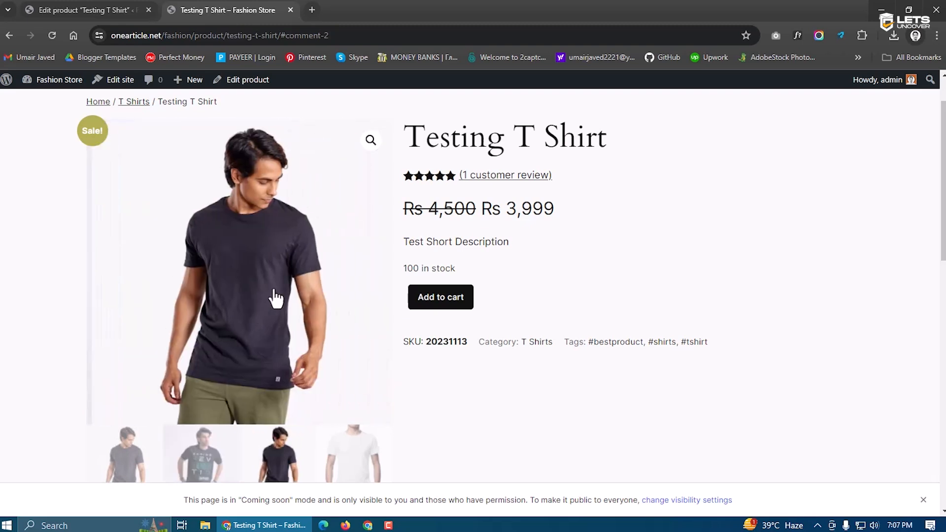
{"action": "scroll", "coordinate": [557, 335], "scroll_direction": "down", "scroll_amount": 1}
{"action": "left_click_drag", "start_coordinate": [481, 285], "coordinate": [711, 291]}
{"action": "left_click", "coordinate": [502, 317]}
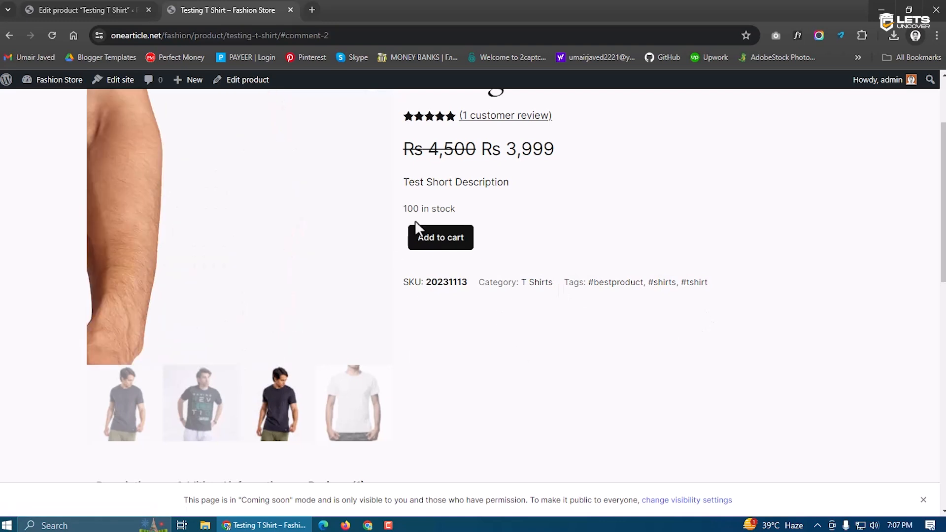
{"action": "scroll", "coordinate": [477, 368], "scroll_direction": "down", "scroll_amount": 5}
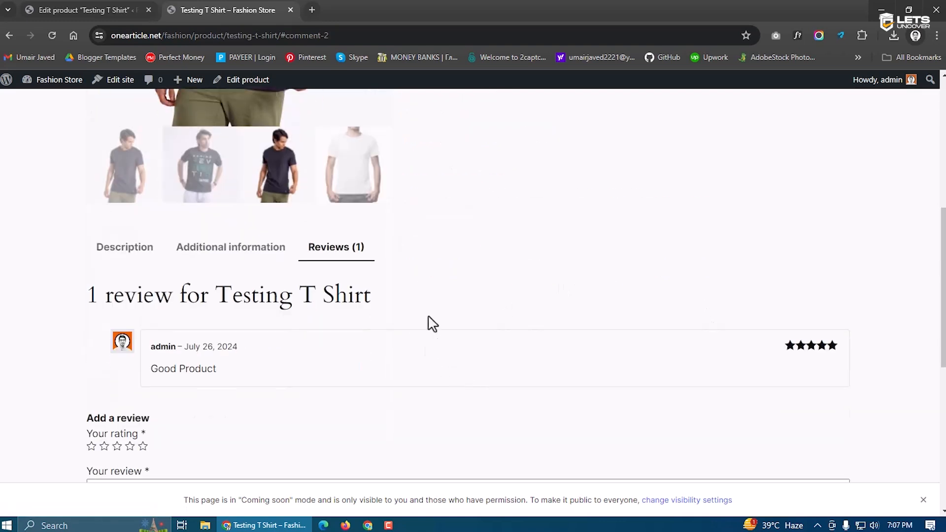
{"action": "scroll", "coordinate": [459, 284], "scroll_direction": "up", "scroll_amount": 2}
{"action": "left_click", "coordinate": [270, 379]}
{"action": "left_click", "coordinate": [111, 368]}
{"action": "scroll", "coordinate": [446, 350], "scroll_direction": "down", "scroll_amount": 5}
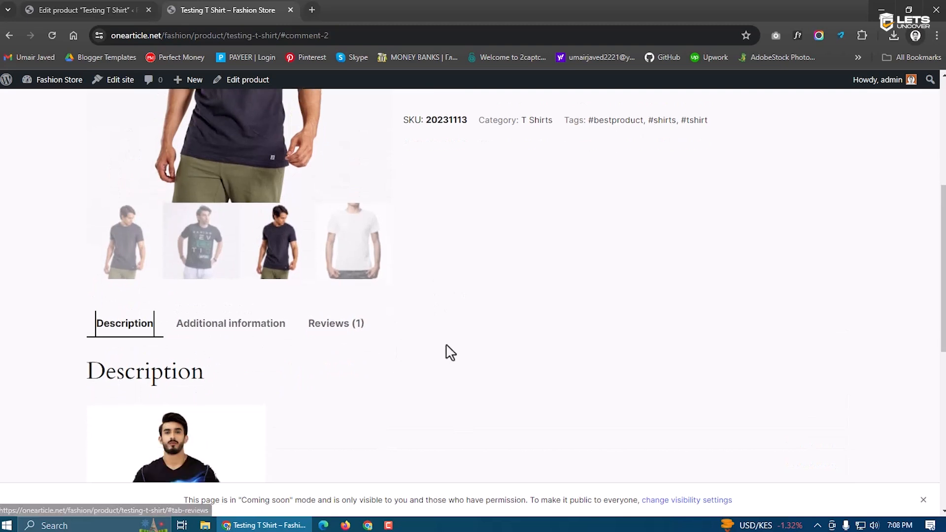
{"action": "scroll", "coordinate": [445, 350], "scroll_direction": "up", "scroll_amount": 10}
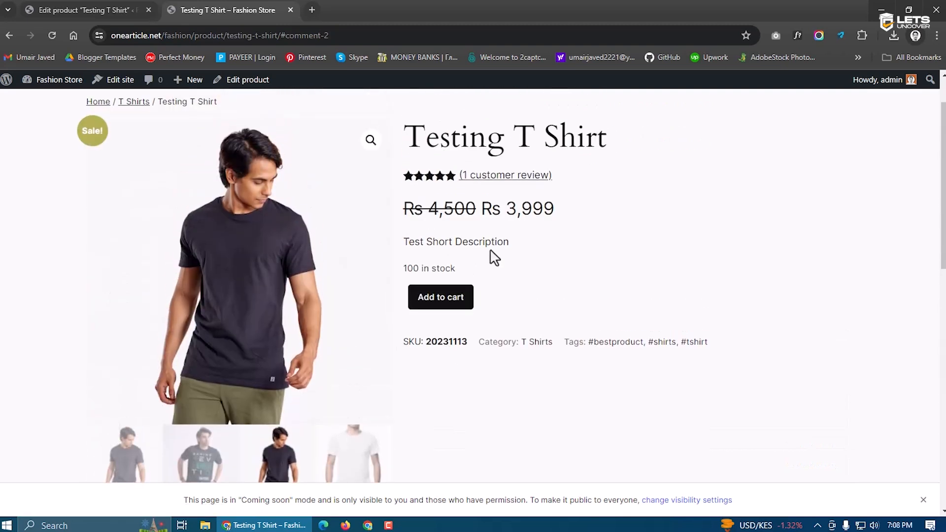
{"action": "left_click_drag", "start_coordinate": [512, 244], "coordinate": [396, 245]}
{"action": "left_click", "coordinate": [463, 227]}
{"action": "left_click_drag", "start_coordinate": [469, 204], "coordinate": [409, 206]}
{"action": "left_click_drag", "start_coordinate": [484, 211], "coordinate": [561, 226]}
{"action": "left_click_drag", "start_coordinate": [580, 176], "coordinate": [456, 175]}
{"action": "left_click_drag", "start_coordinate": [616, 143], "coordinate": [416, 133]}
{"action": "left_click", "coordinate": [610, 260]}
{"action": "left_click_drag", "start_coordinate": [458, 274], "coordinate": [403, 268]}
{"action": "left_click", "coordinate": [534, 288]}
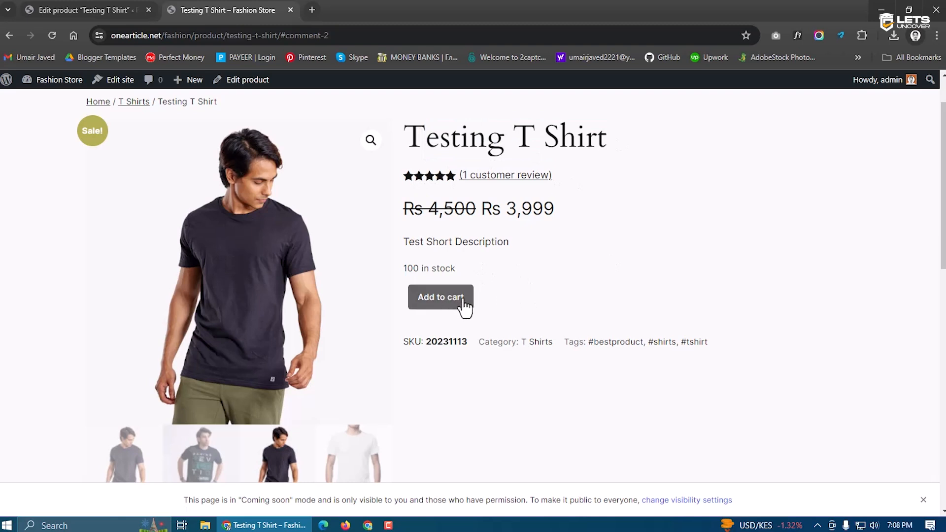
{"action": "scroll", "coordinate": [511, 312], "scroll_direction": "down", "scroll_amount": 1}
{"action": "left_click_drag", "start_coordinate": [467, 283], "coordinate": [403, 285]}
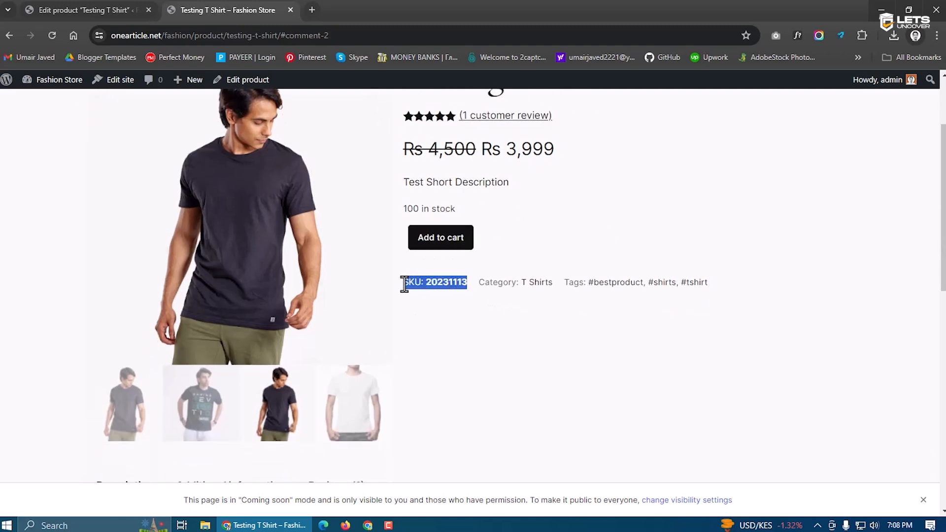
{"action": "left_click", "coordinate": [438, 290]}
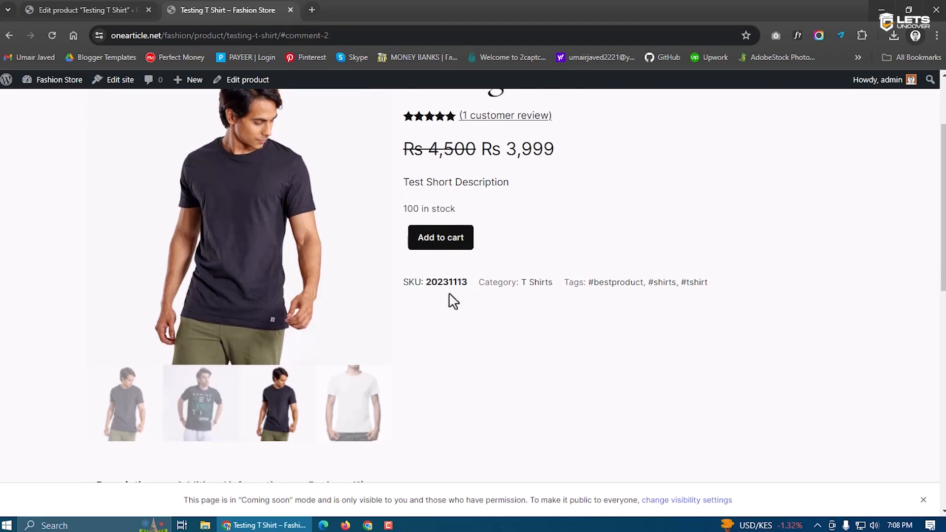
{"action": "left_click_drag", "start_coordinate": [477, 287], "coordinate": [718, 293]}
{"action": "scroll", "coordinate": [605, 342], "scroll_direction": "down", "scroll_amount": 2}
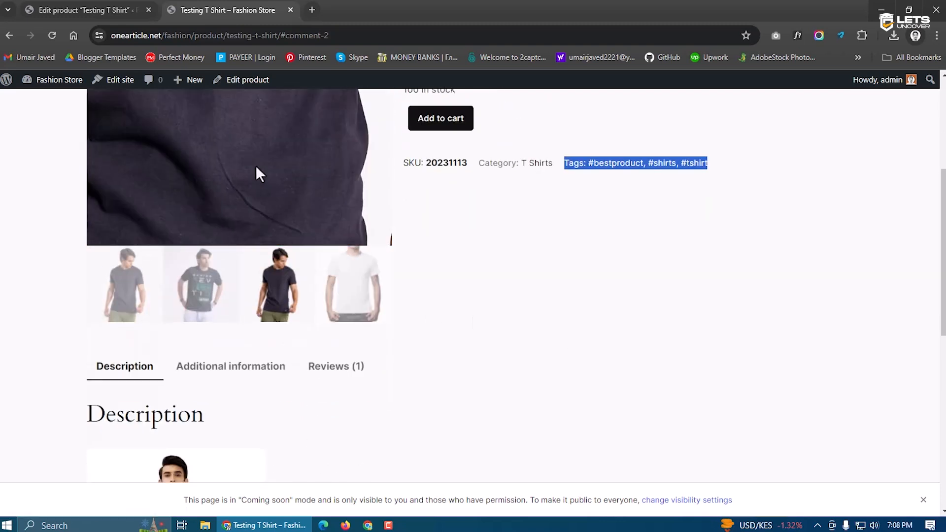
{"action": "scroll", "coordinate": [483, 248], "scroll_direction": "down", "scroll_amount": 3}
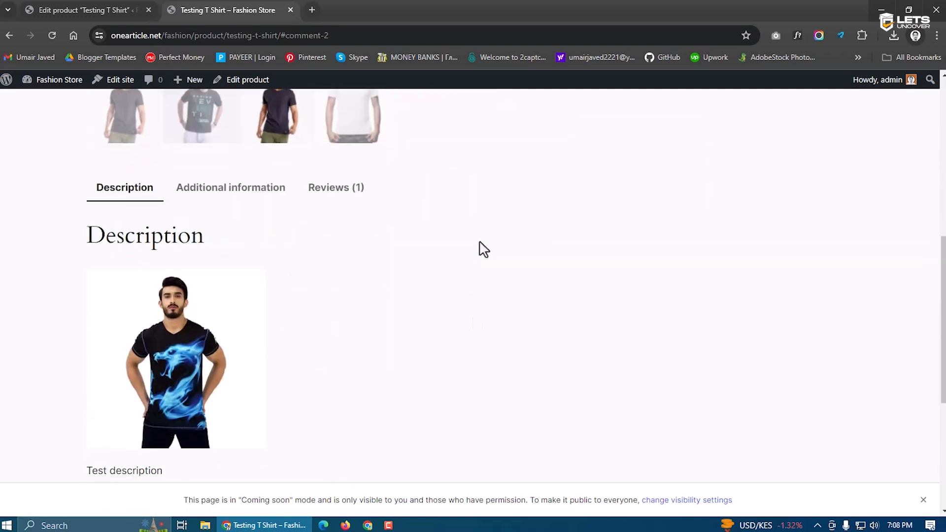
{"action": "left_click", "coordinate": [203, 193]}
{"action": "scroll", "coordinate": [355, 312], "scroll_direction": "down", "scroll_amount": 2}
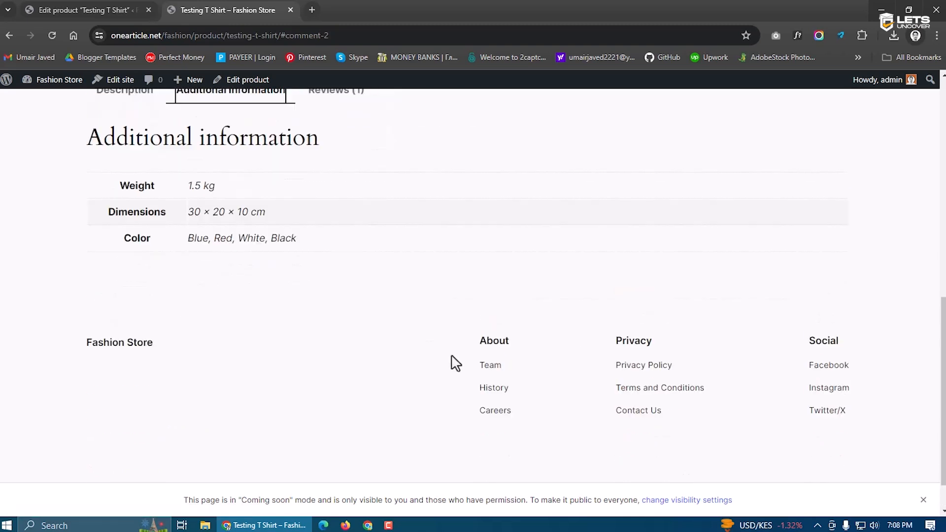
{"action": "scroll", "coordinate": [454, 362], "scroll_direction": "up", "scroll_amount": 10}
{"action": "left_click", "coordinate": [660, 331]}
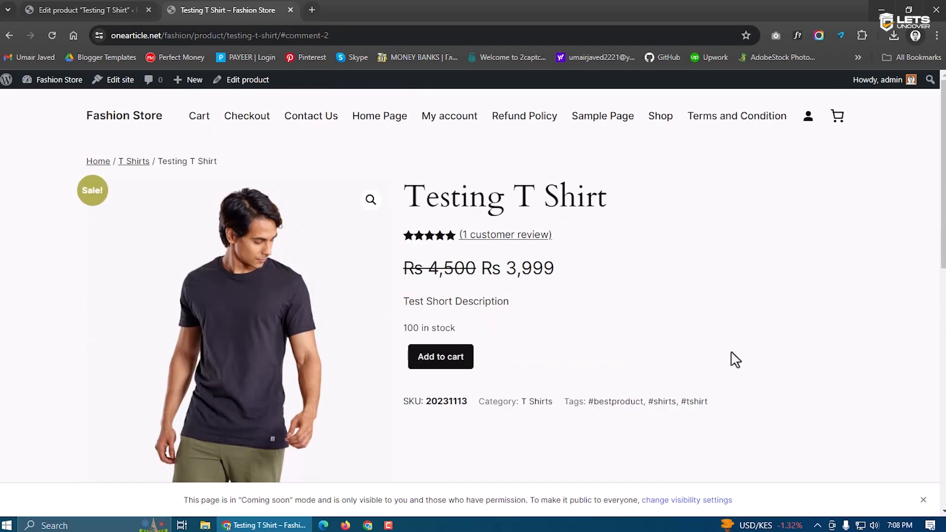
Add the Testing T Shirt to the cart and point out its original price, sale price and Rs 501 saving
{"action": "left_click", "coordinate": [463, 362]}
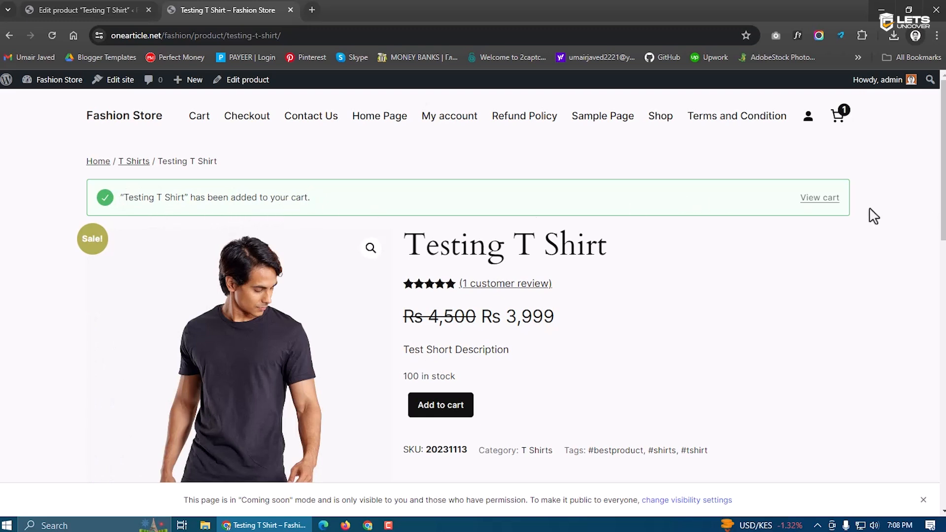
{"action": "left_click", "coordinate": [823, 203]}
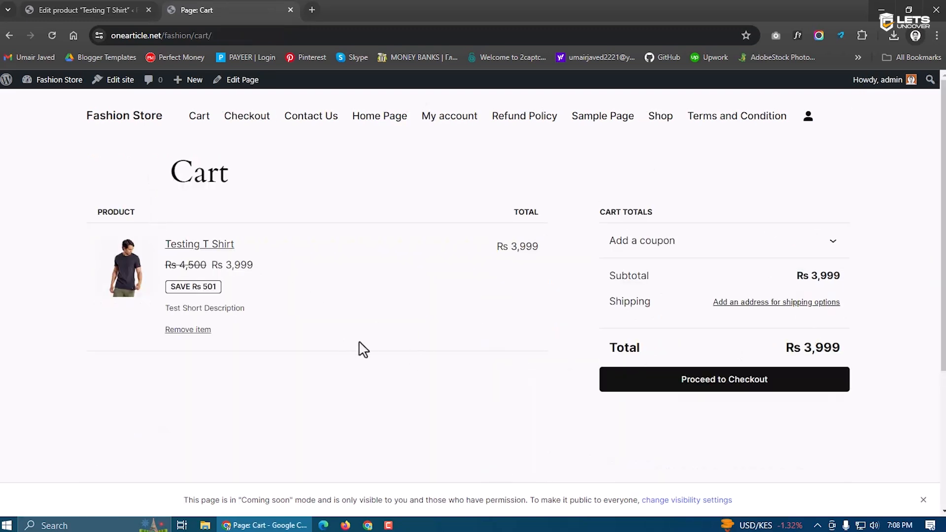
{"action": "left_click_drag", "start_coordinate": [180, 266], "coordinate": [194, 266]}
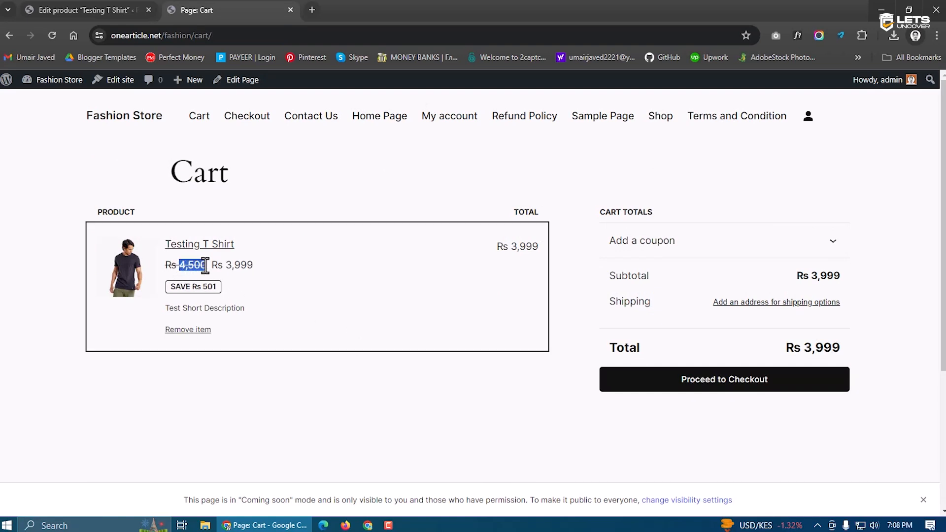
{"action": "left_click", "coordinate": [215, 268]}
{"action": "left_click_drag", "start_coordinate": [214, 267], "coordinate": [248, 265]}
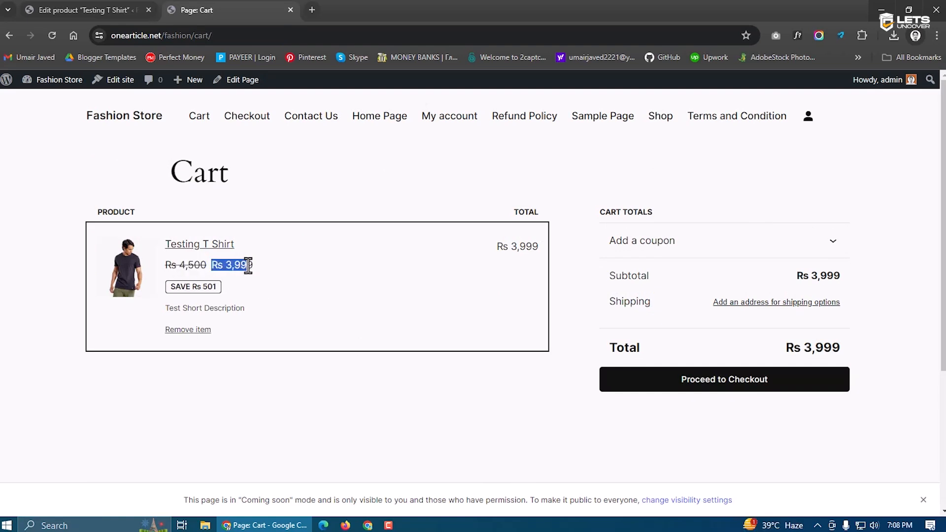
{"action": "left_click", "coordinate": [254, 266]}
{"action": "left_click_drag", "start_coordinate": [236, 294], "coordinate": [167, 289]}
{"action": "left_click", "coordinate": [266, 308]}
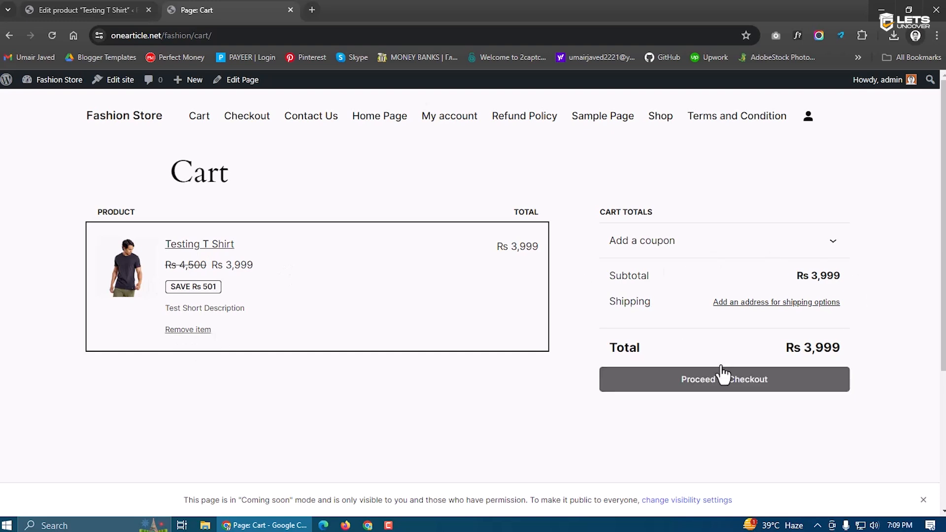
Proceed to checkout, look over the checkout form, then go back to the product page
{"action": "left_click", "coordinate": [702, 385]}
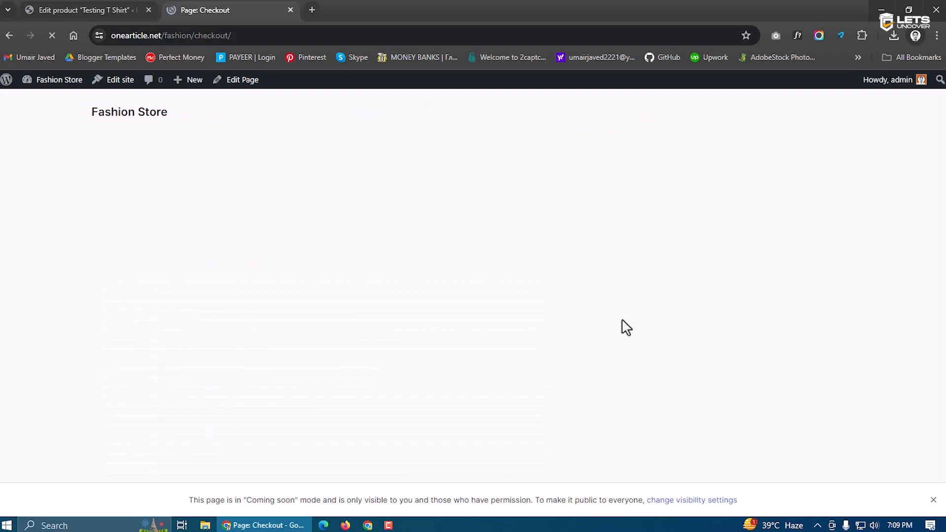
{"action": "scroll", "coordinate": [397, 255], "scroll_direction": "down", "scroll_amount": 8}
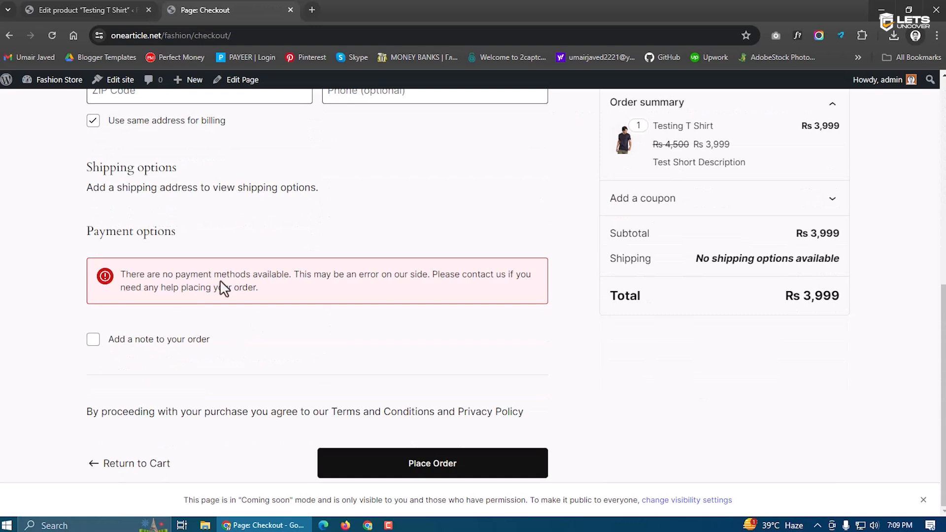
{"action": "scroll", "coordinate": [275, 321], "scroll_direction": "up", "scroll_amount": 8}
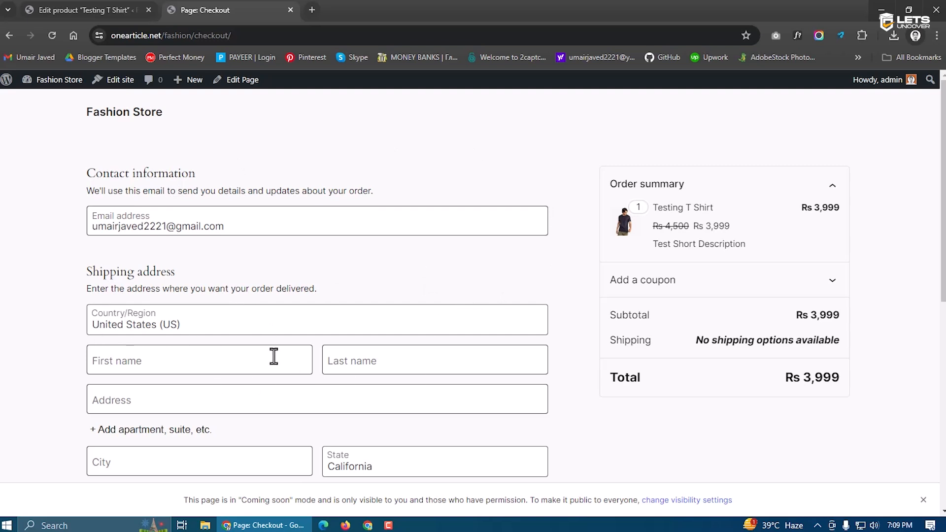
{"action": "scroll", "coordinate": [719, 380], "scroll_direction": "down", "scroll_amount": 8}
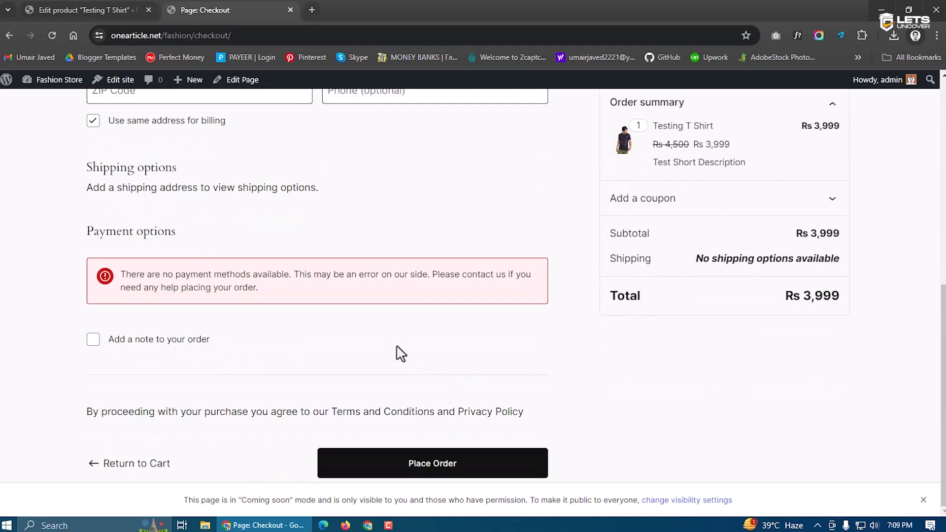
{"action": "scroll", "coordinate": [400, 354], "scroll_direction": "up", "scroll_amount": 8}
{"action": "left_click", "coordinate": [256, 228]}
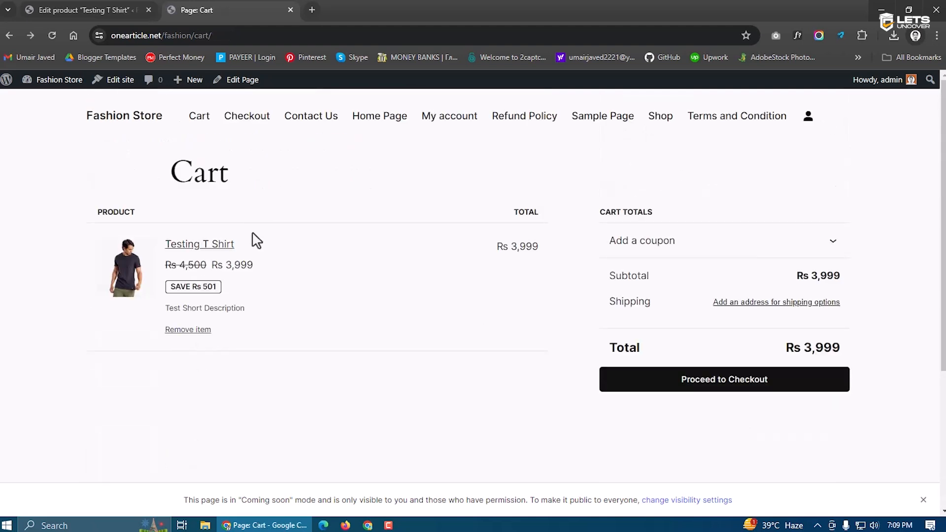
{"action": "key", "text": "alt+Left"}
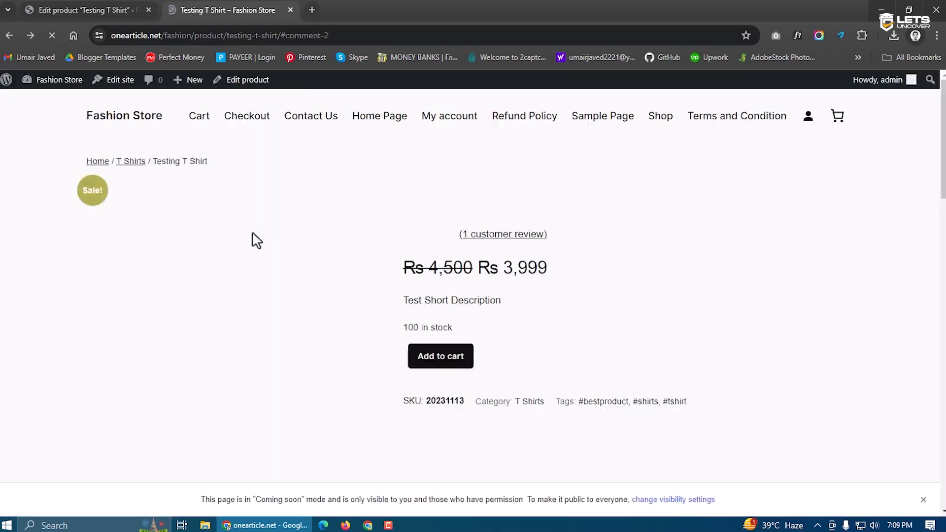
Leave the product type unchanged, go to All Products and start a new product
{"action": "scroll", "coordinate": [515, 258], "scroll_direction": "down", "scroll_amount": 6}
{"action": "scroll", "coordinate": [724, 241], "scroll_direction": "down", "scroll_amount": 5}
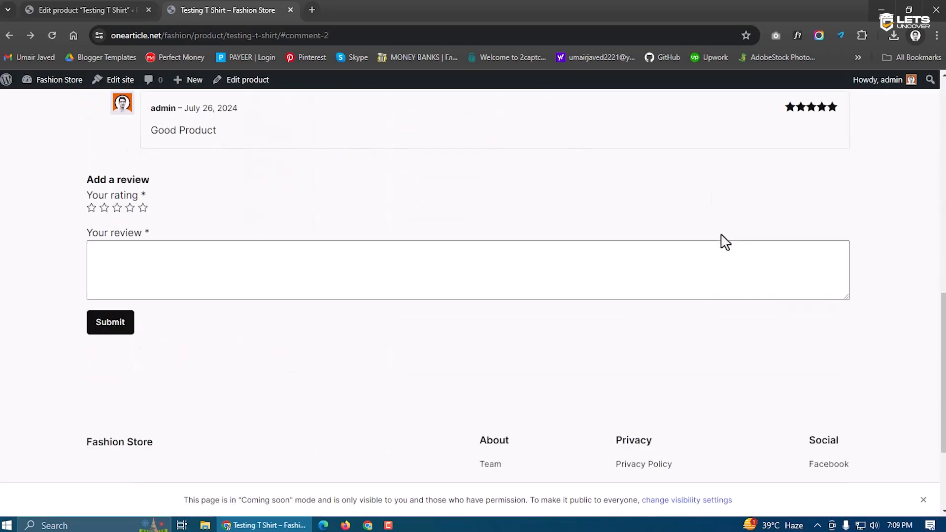
{"action": "scroll", "coordinate": [722, 244], "scroll_direction": "up", "scroll_amount": 6}
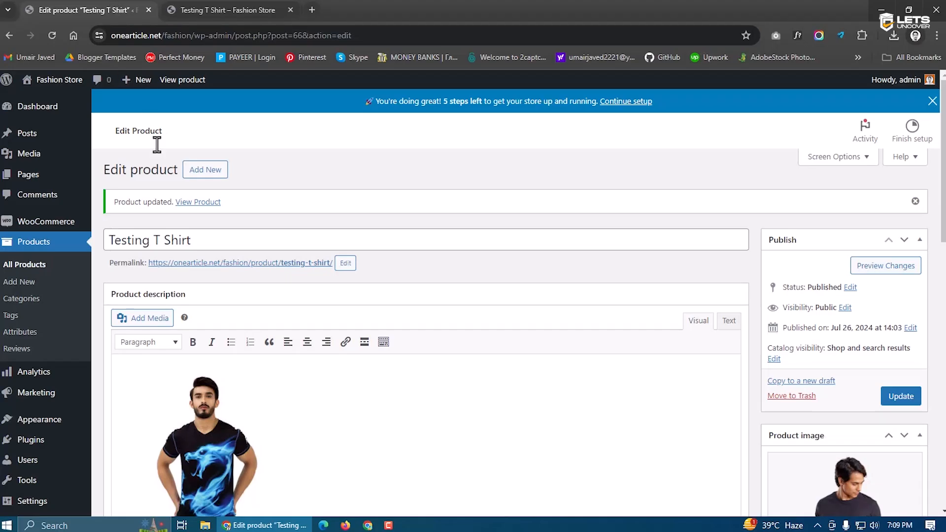
{"action": "scroll", "coordinate": [391, 272], "scroll_direction": "down", "scroll_amount": 3}
{"action": "scroll", "coordinate": [389, 273], "scroll_direction": "down", "scroll_amount": 6}
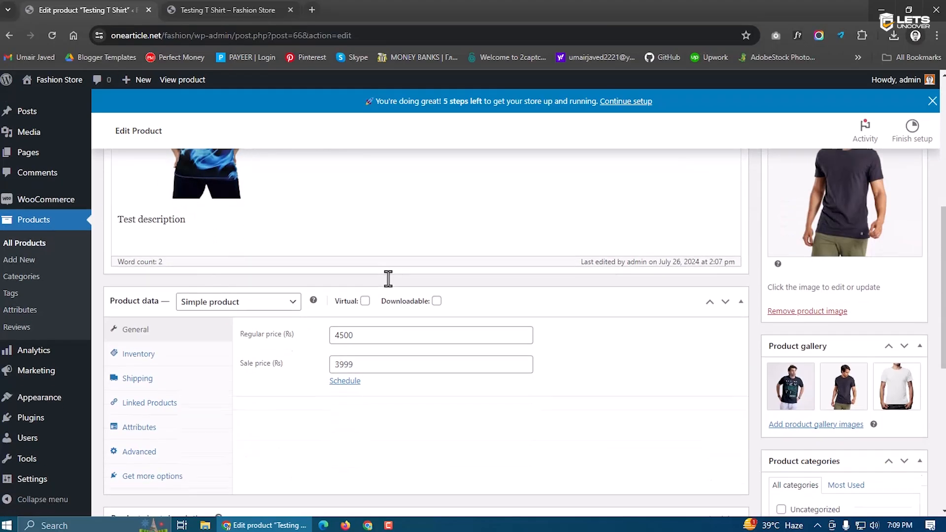
{"action": "left_click", "coordinate": [224, 175]}
{"action": "left_click", "coordinate": [249, 270]}
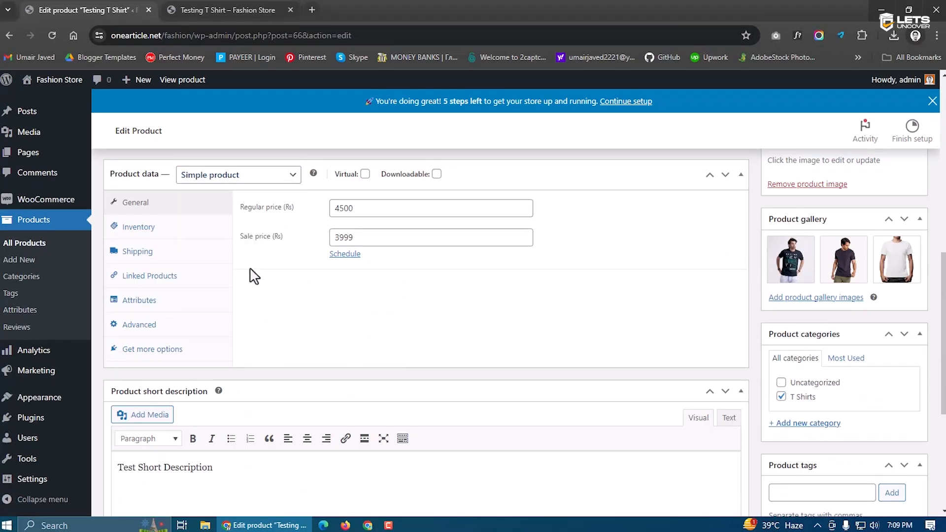
{"action": "left_click", "coordinate": [10, 244]}
{"action": "left_click", "coordinate": [182, 147]}
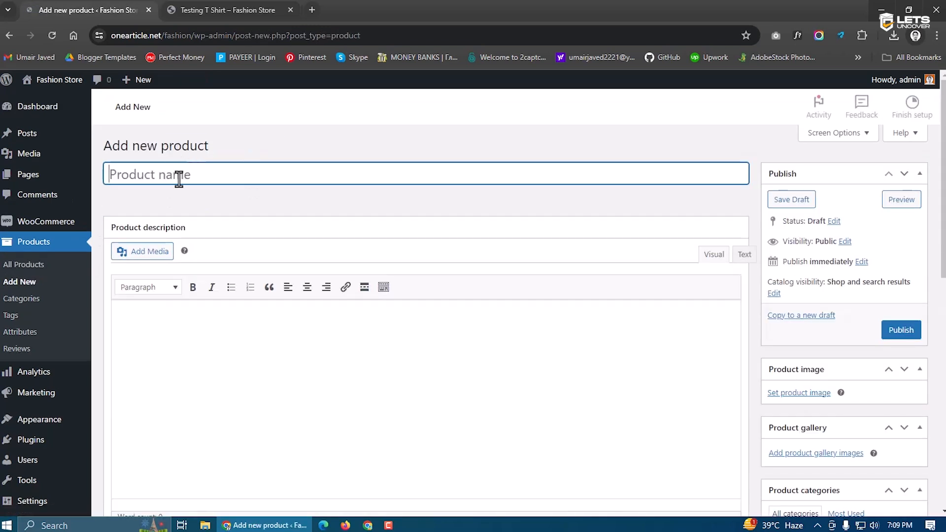
Make the new product a Variable product and dismiss the attributes tour tip
{"action": "scroll", "coordinate": [257, 235], "scroll_direction": "down", "scroll_amount": 5}
{"action": "left_click", "coordinate": [262, 271]}
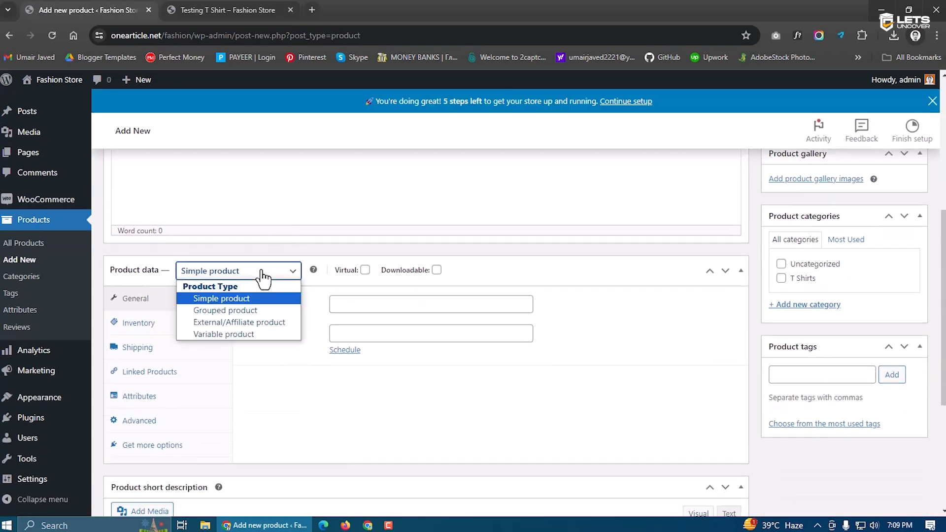
{"action": "left_click", "coordinate": [222, 334]}
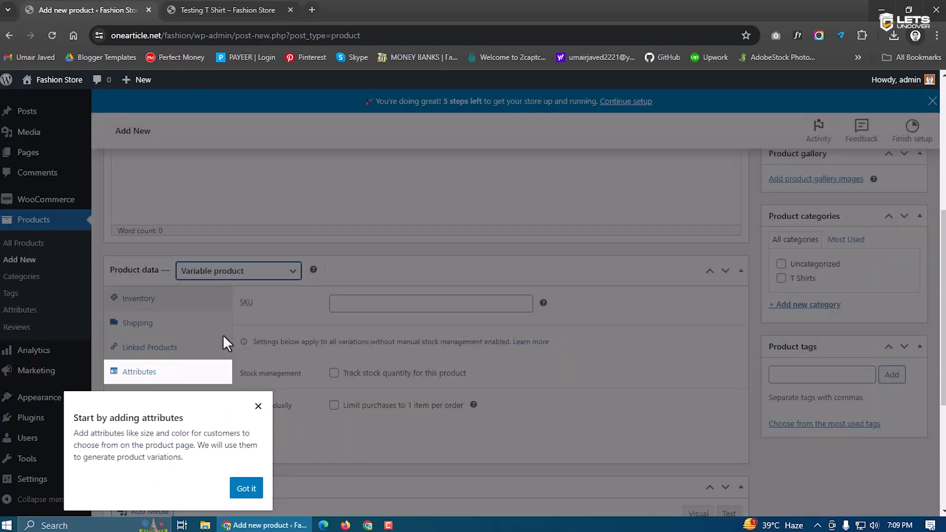
{"action": "left_click", "coordinate": [258, 407]}
{"action": "scroll", "coordinate": [277, 341], "scroll_direction": "down", "scroll_amount": 1}
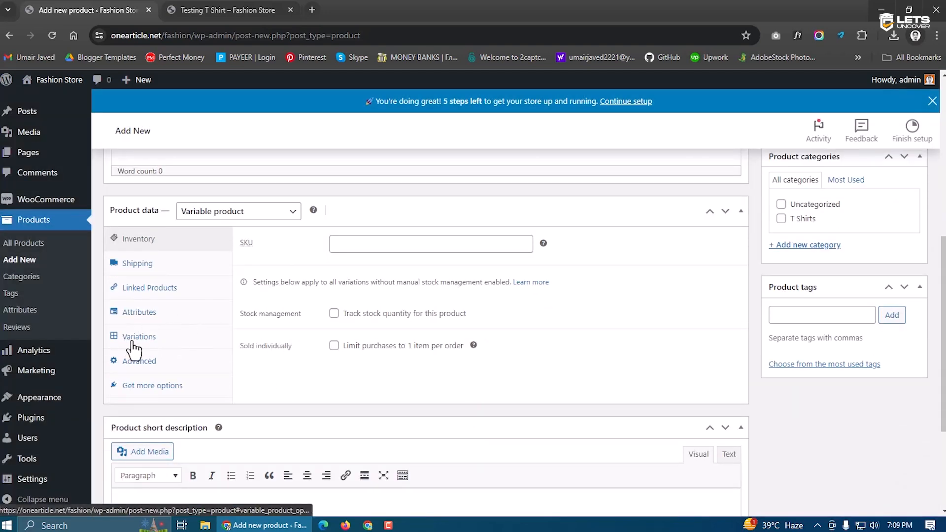
Add and save a Color attribute with Blue, Red and Black, then request generating variations
{"action": "left_click", "coordinate": [148, 314]}
{"action": "left_click", "coordinate": [297, 356]}
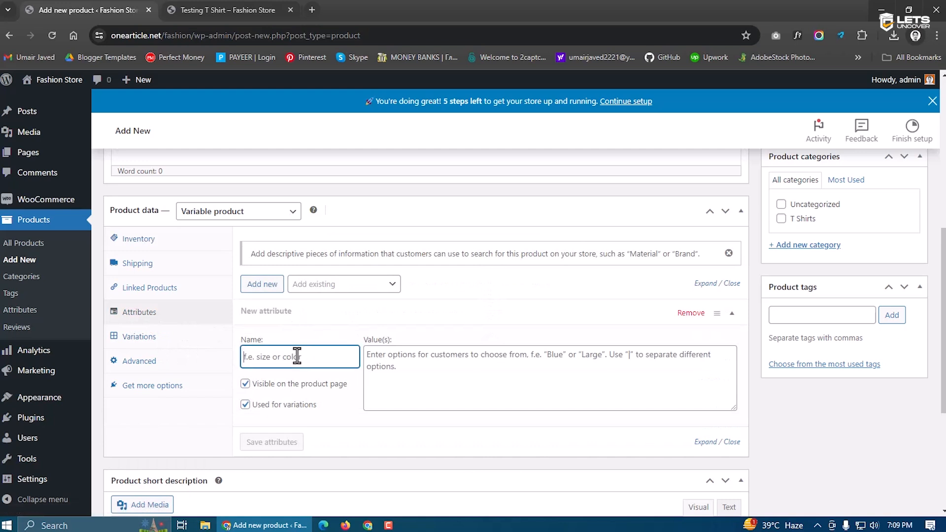
{"action": "type", "text": "Color"}
{"action": "left_click", "coordinate": [389, 350]}
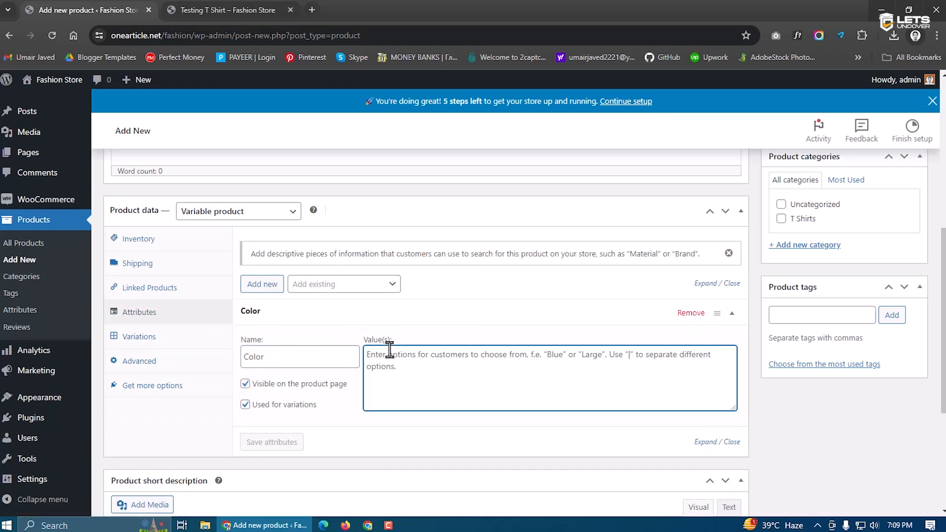
{"action": "type", "text": "Blue | Red | Black"}
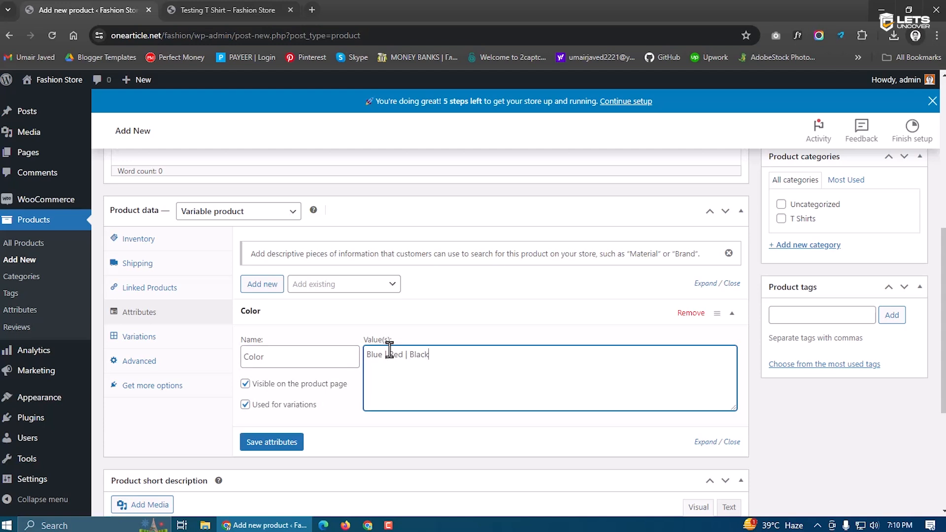
{"action": "left_click", "coordinate": [277, 444]}
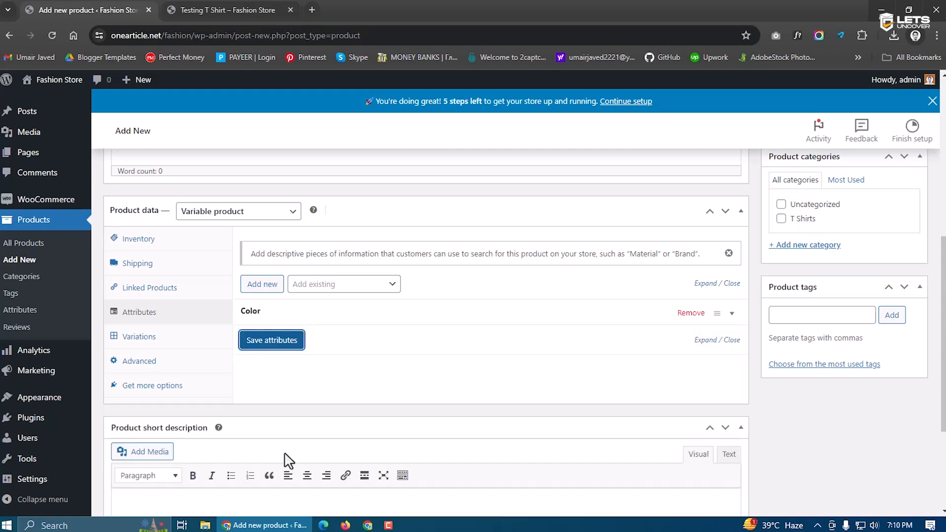
{"action": "left_click", "coordinate": [143, 339]}
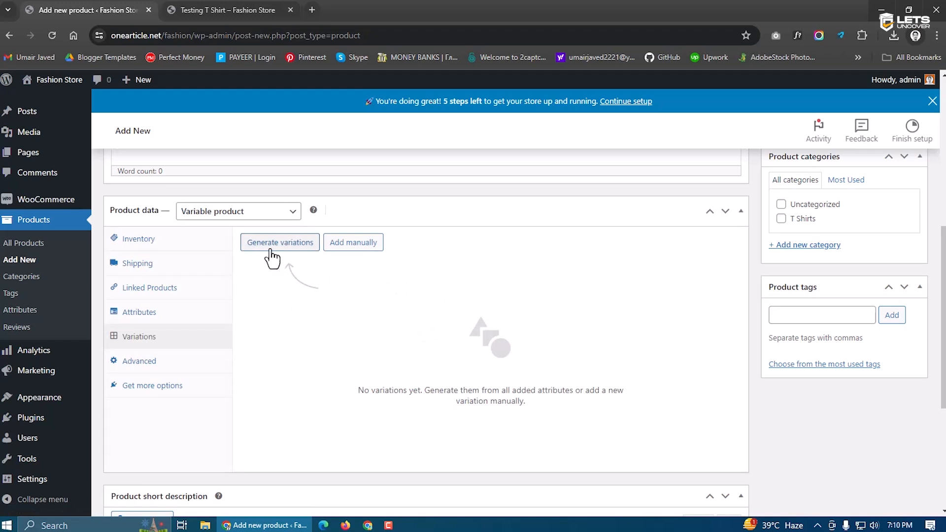
{"action": "left_click", "coordinate": [271, 250]}
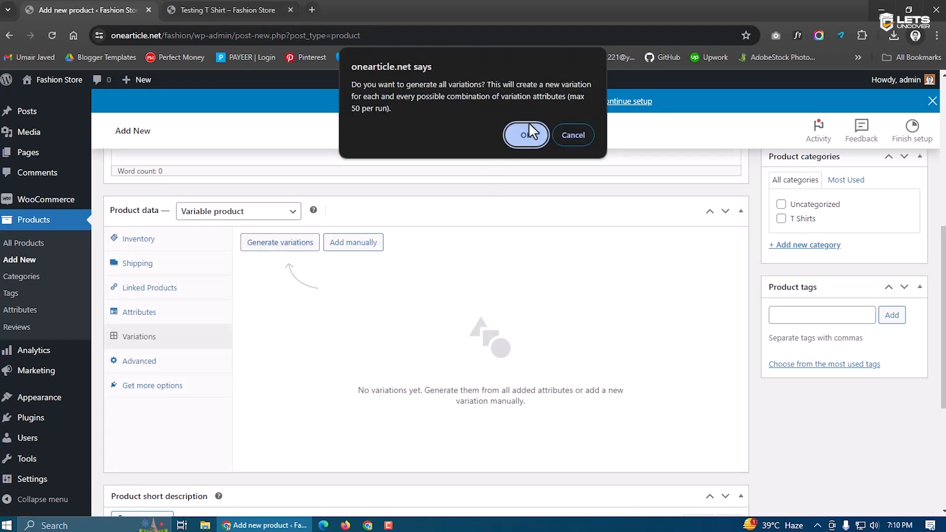
Confirm generation to create variations #74 Blue, #75 Red and #76 Black, and expand #74
{"action": "left_click", "coordinate": [526, 138]}
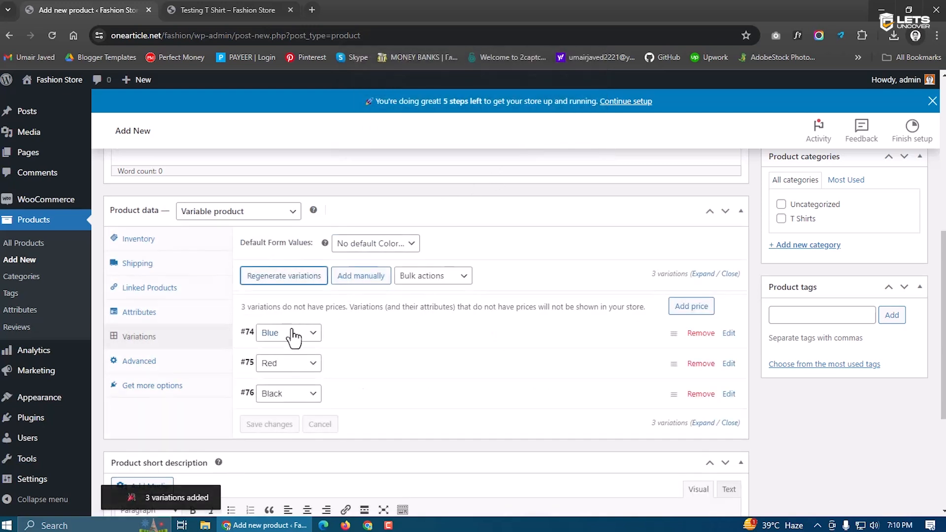
{"action": "scroll", "coordinate": [293, 342], "scroll_direction": "down", "scroll_amount": 2}
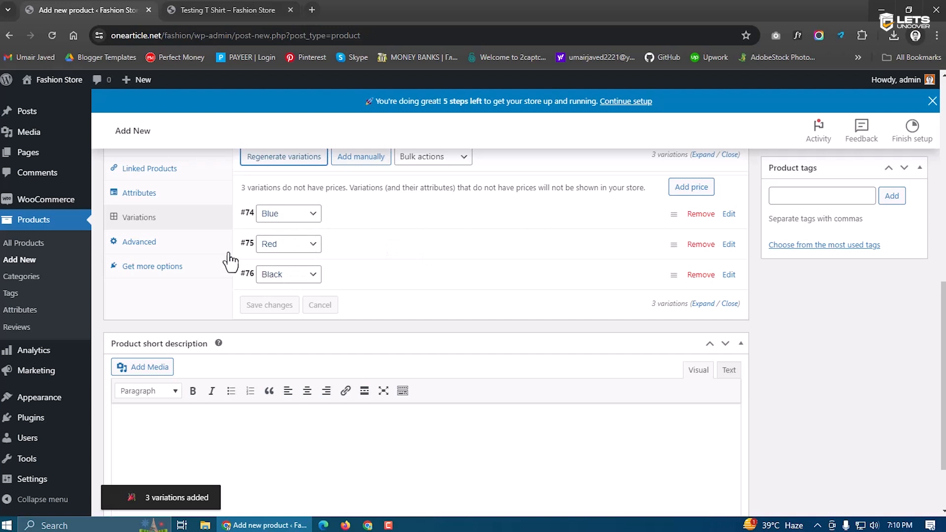
{"action": "left_click", "coordinate": [141, 197]}
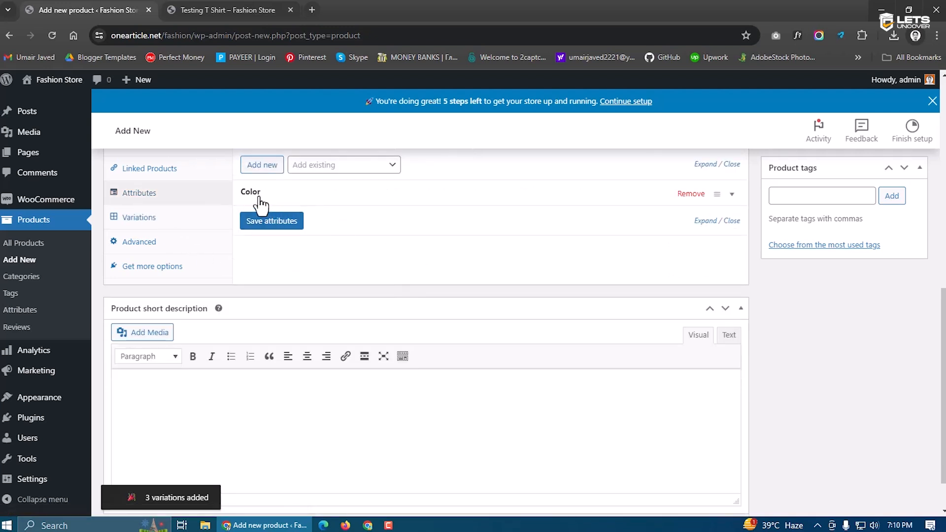
{"action": "left_click", "coordinate": [133, 218]}
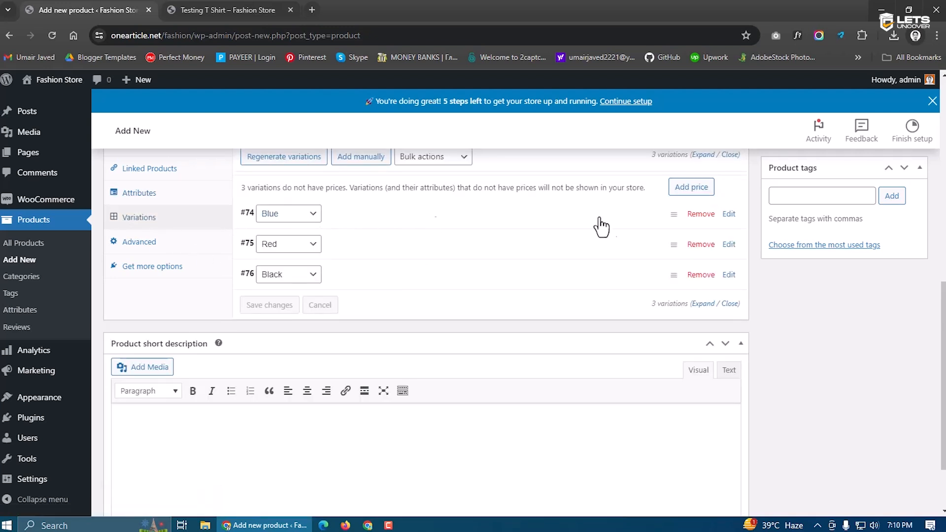
{"action": "left_click", "coordinate": [728, 213]}
{"action": "scroll", "coordinate": [342, 291], "scroll_direction": "down", "scroll_amount": 1}
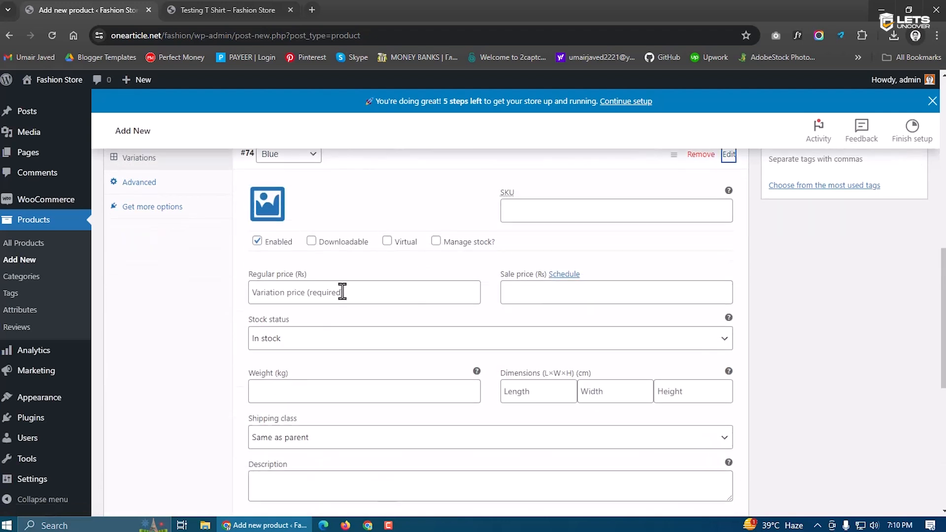
{"action": "scroll", "coordinate": [354, 323], "scroll_direction": "down", "scroll_amount": 3}
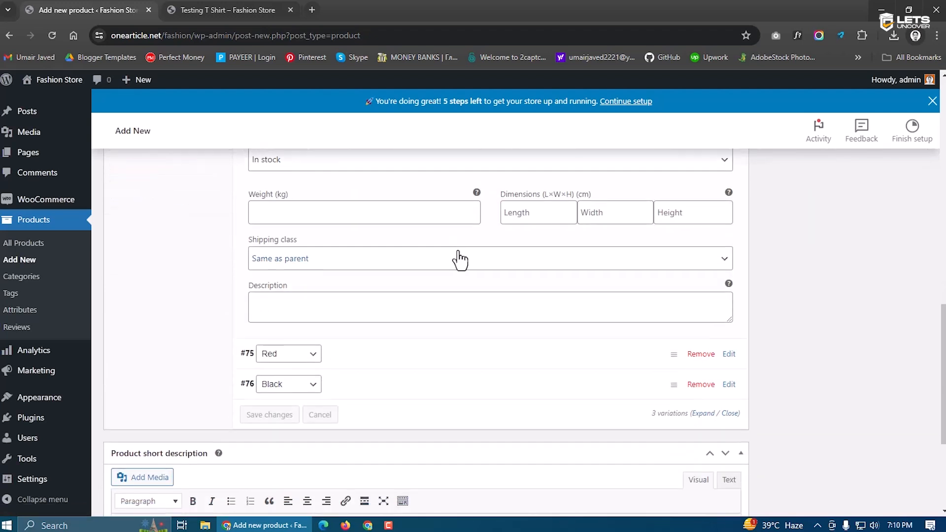
{"action": "scroll", "coordinate": [460, 260], "scroll_direction": "up", "scroll_amount": 4}
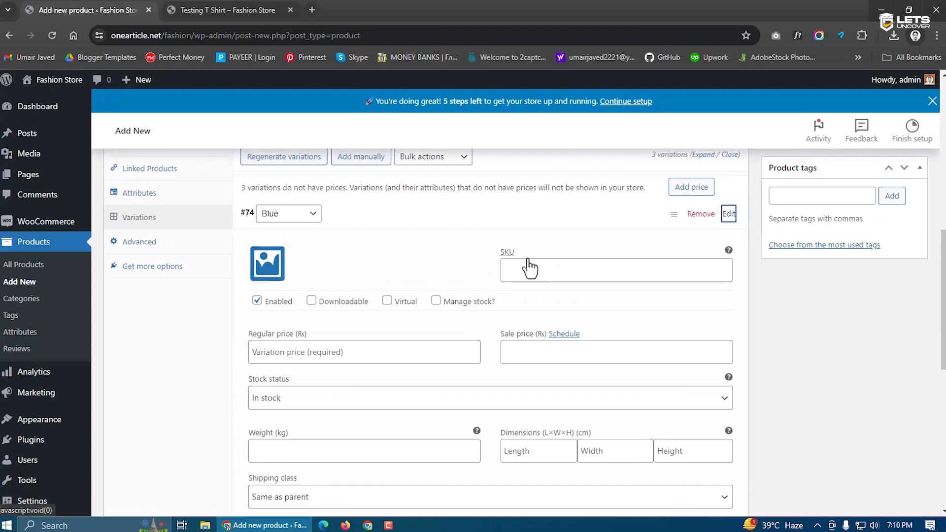
{"action": "scroll", "coordinate": [392, 296], "scroll_direction": "up", "scroll_amount": 1}
{"action": "scroll", "coordinate": [393, 295], "scroll_direction": "up", "scroll_amount": 1}
{"action": "scroll", "coordinate": [382, 331], "scroll_direction": "down", "scroll_amount": 1}
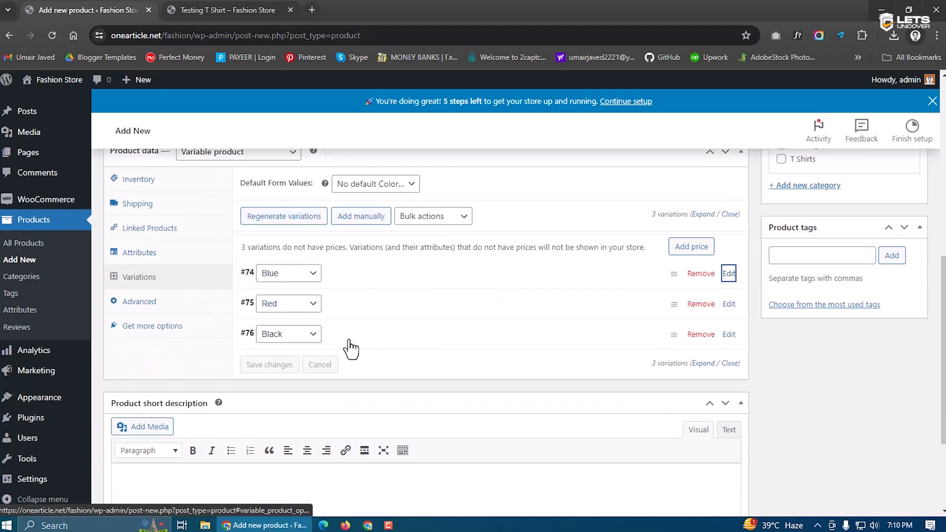
Switch between the live Testing T Shirt page and the admin tab to compare them
{"action": "left_click", "coordinate": [251, 7]}
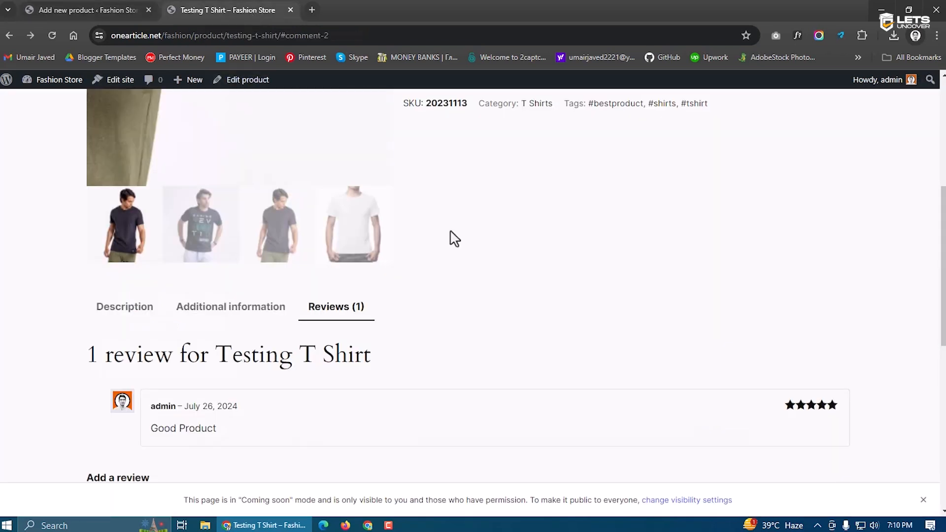
{"action": "scroll", "coordinate": [492, 257], "scroll_direction": "up", "scroll_amount": 3}
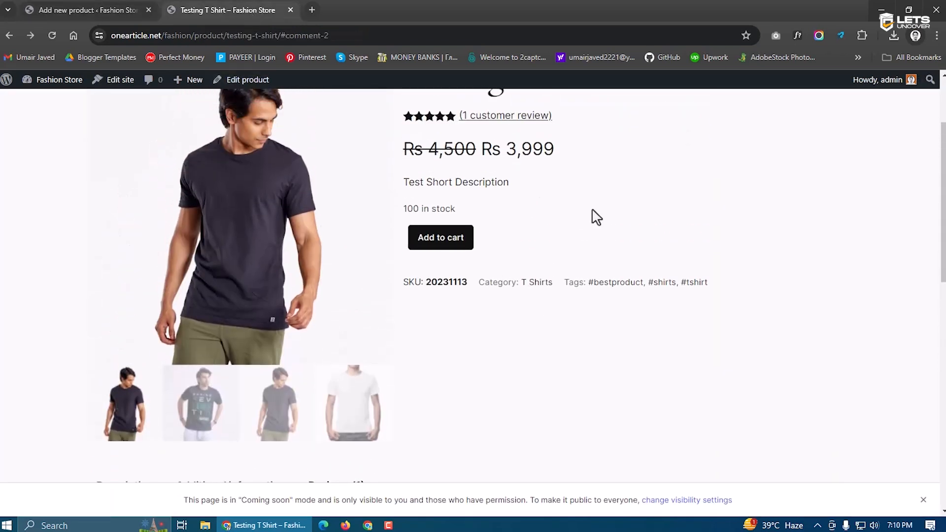
{"action": "left_click", "coordinate": [89, 10]}
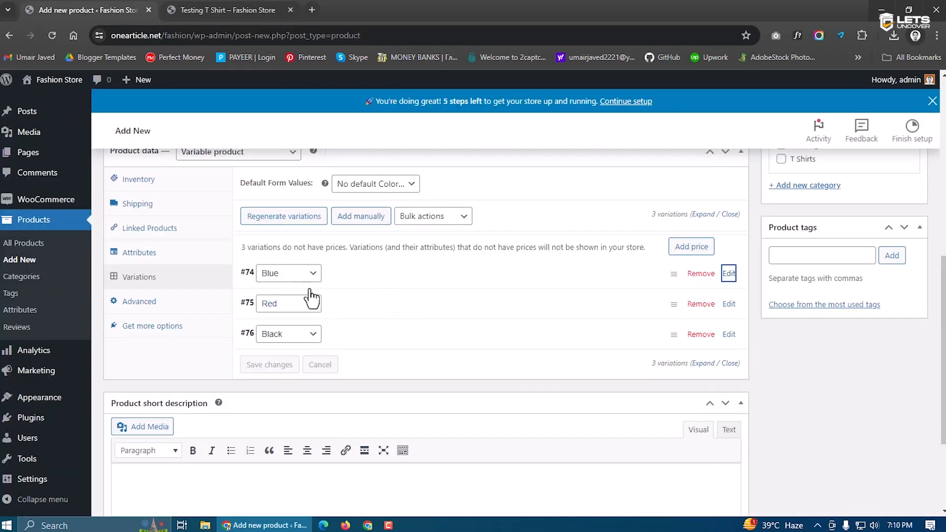
{"action": "scroll", "coordinate": [502, 353], "scroll_direction": "up", "scroll_amount": 4}
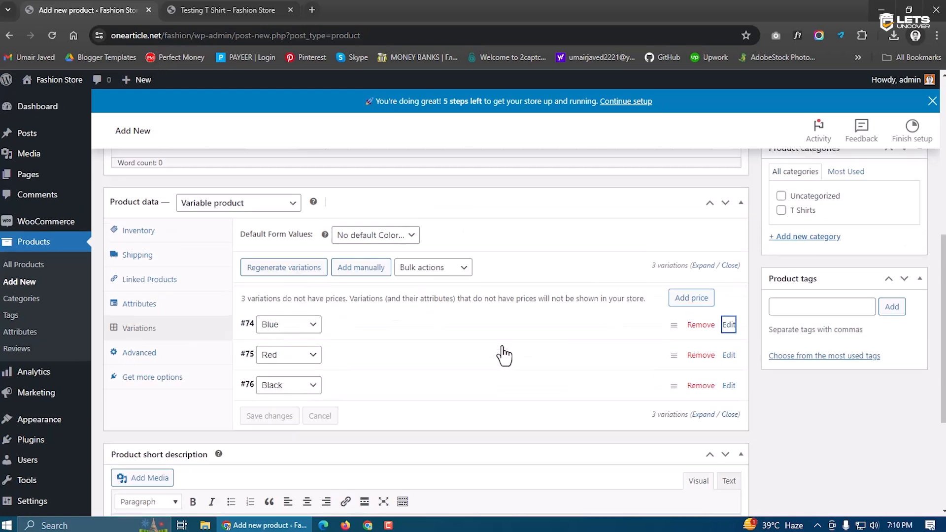
{"action": "scroll", "coordinate": [440, 331], "scroll_direction": "up", "scroll_amount": 5}
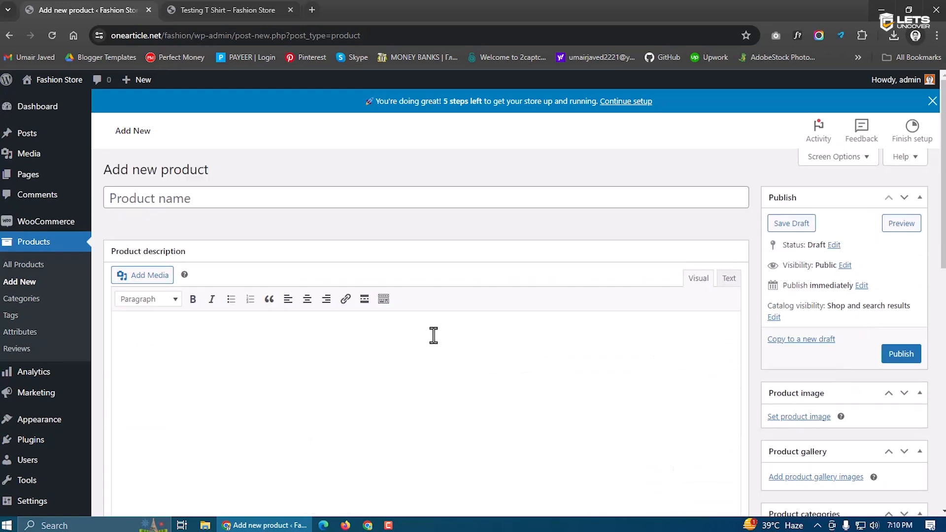
{"action": "left_click", "coordinate": [207, 11]}
{"action": "scroll", "coordinate": [477, 345], "scroll_direction": "up", "scroll_amount": 3}
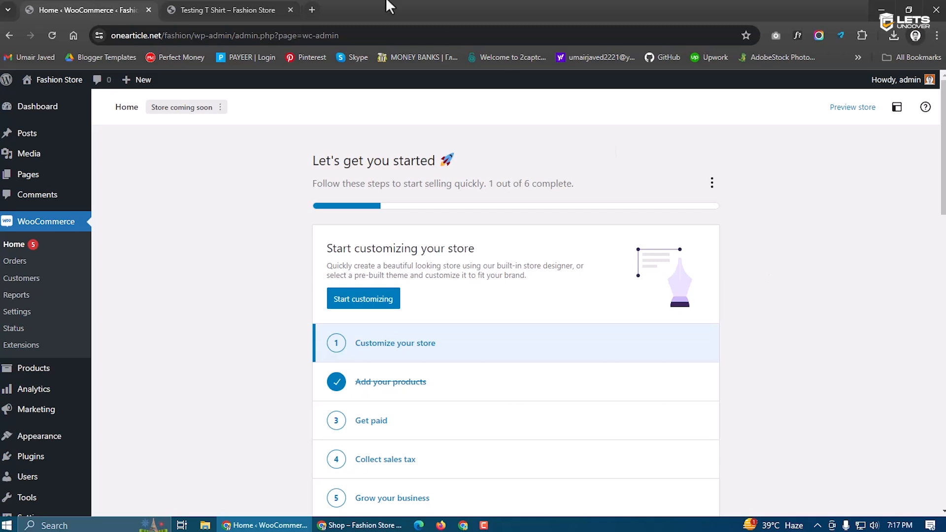
Glance at the Testing T Shirt page, then return to WooCommerce Home and scroll its setup list
{"action": "left_click", "coordinate": [238, 11]}
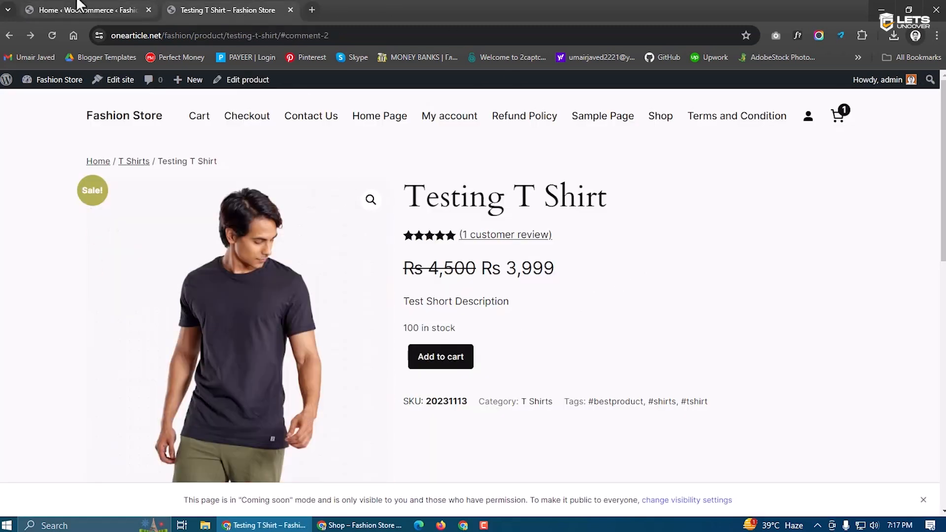
{"action": "left_click", "coordinate": [79, 7]}
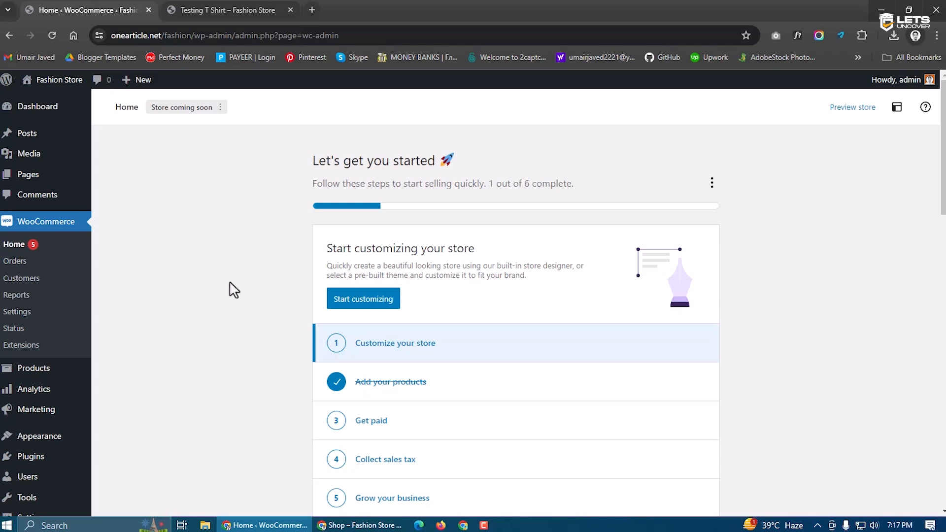
{"action": "scroll", "coordinate": [550, 364], "scroll_direction": "down", "scroll_amount": 3}
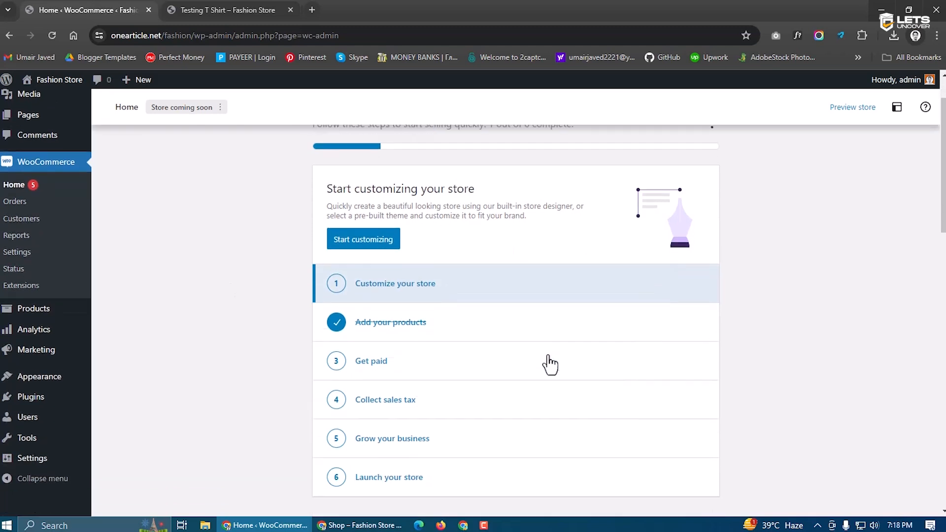
{"action": "scroll", "coordinate": [460, 397], "scroll_direction": "down", "scroll_amount": 4}
{"action": "scroll", "coordinate": [316, 324], "scroll_direction": "up", "scroll_amount": 7}
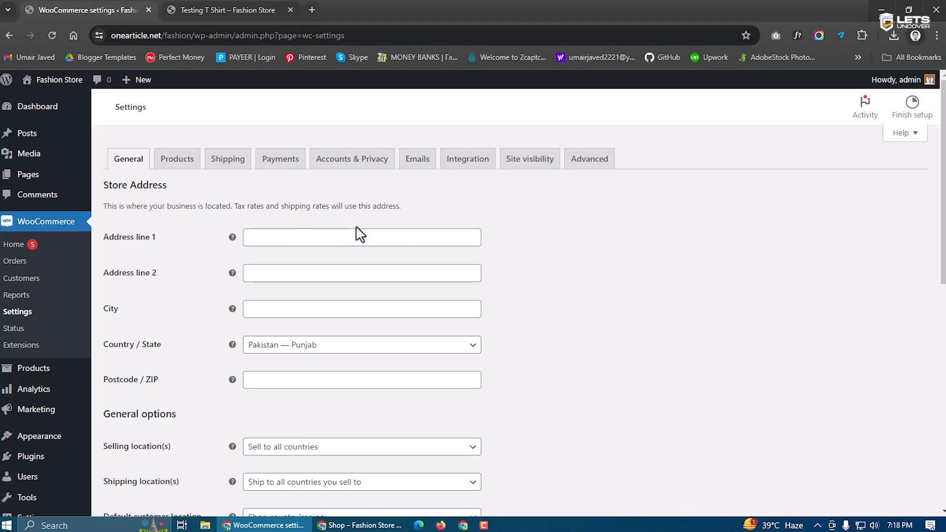
Restrict selling locations to specific countries, with Pakistan as the only selling country
{"action": "left_click", "coordinate": [325, 236]}
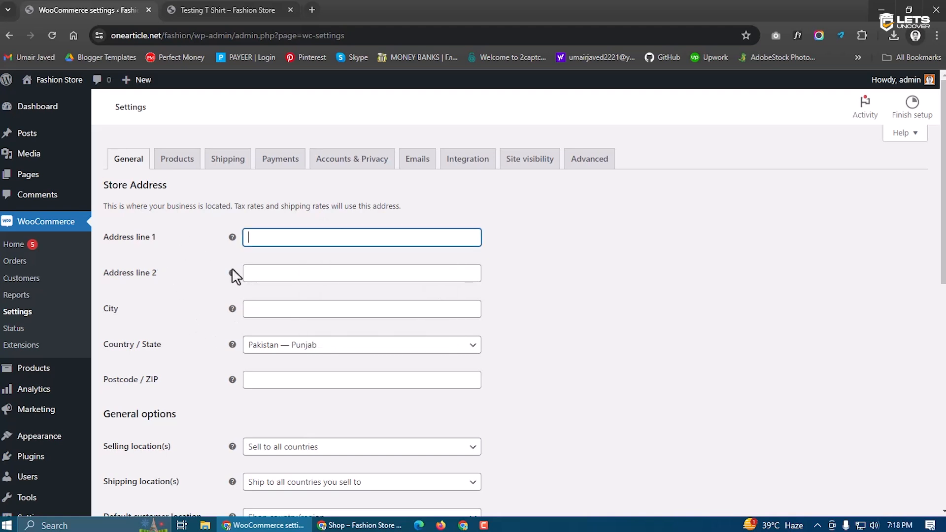
{"action": "scroll", "coordinate": [225, 347], "scroll_direction": "down", "scroll_amount": 1}
{"action": "scroll", "coordinate": [219, 348], "scroll_direction": "down", "scroll_amount": 1}
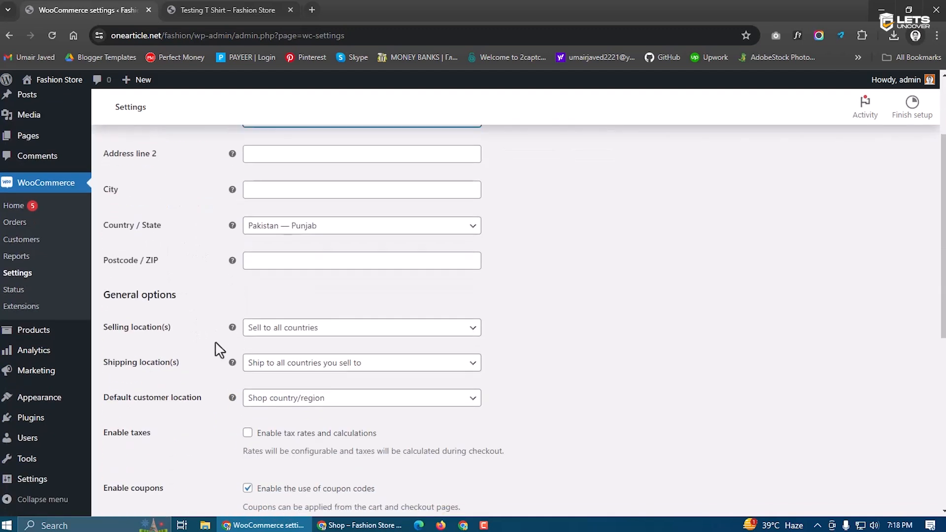
{"action": "scroll", "coordinate": [217, 349], "scroll_direction": "up", "scroll_amount": 2}
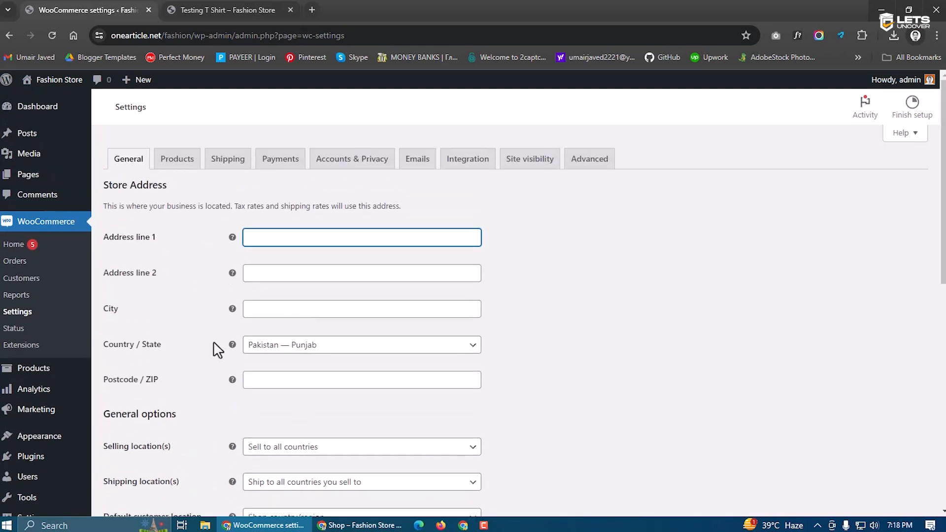
{"action": "scroll", "coordinate": [193, 352], "scroll_direction": "down", "scroll_amount": 3}
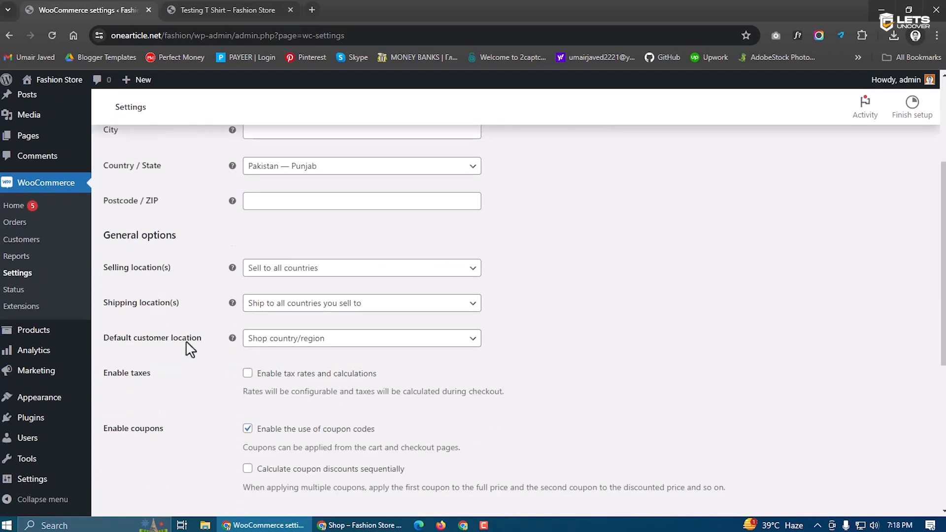
{"action": "left_click", "coordinate": [265, 274]}
{"action": "left_click", "coordinate": [267, 284]}
{"action": "left_click", "coordinate": [270, 272]}
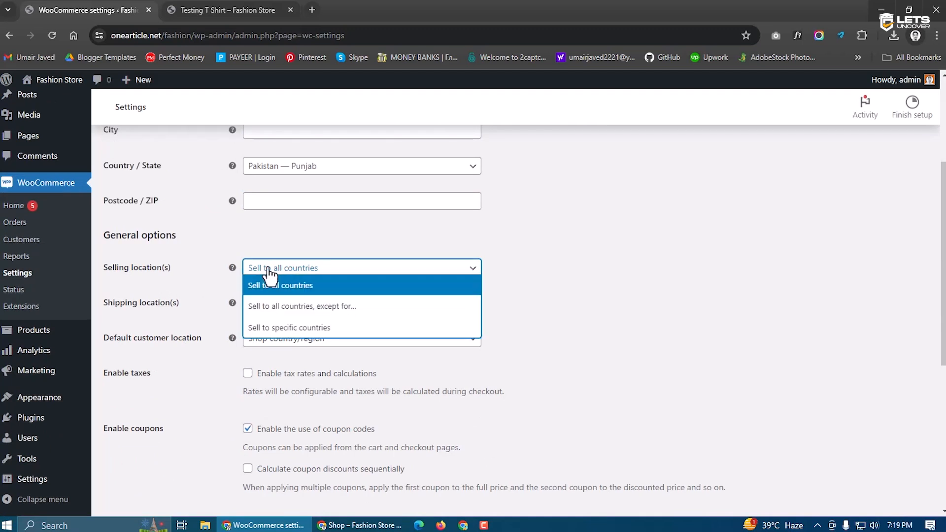
{"action": "left_click", "coordinate": [295, 329]}
{"action": "left_click", "coordinate": [295, 311]}
{"action": "type", "text": "pakis"}
{"action": "left_click", "coordinate": [295, 328]}
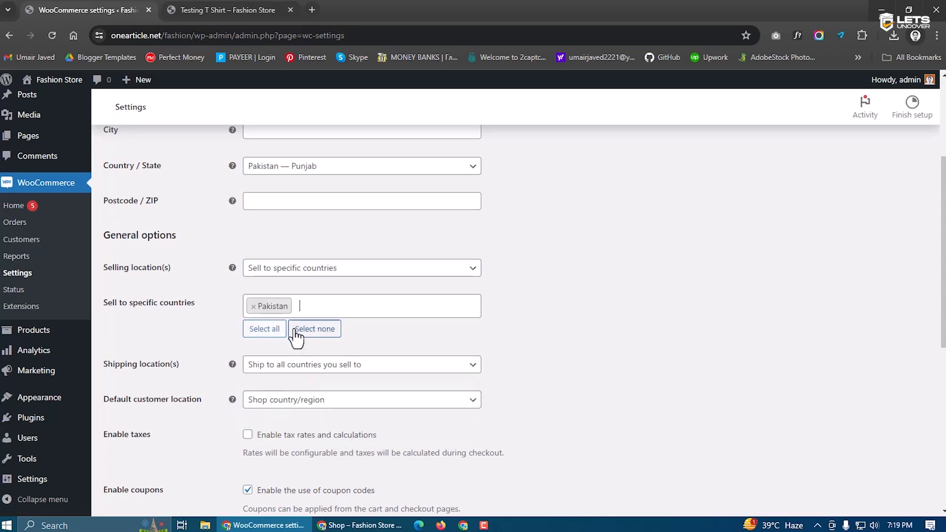
{"action": "left_click", "coordinate": [278, 272]}
{"action": "left_click", "coordinate": [206, 282]}
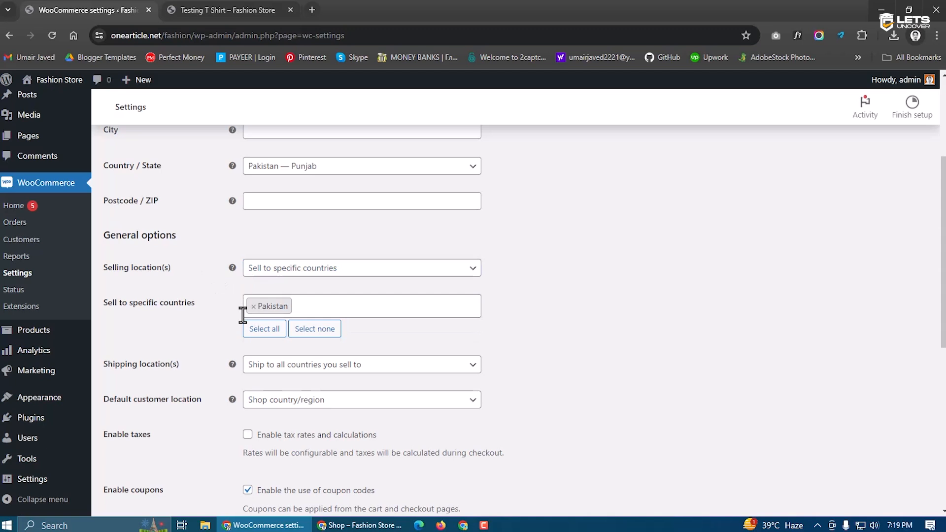
Set shipping to specific countries only, with Pakistan as the ship-to country
{"action": "scroll", "coordinate": [197, 355], "scroll_direction": "down", "scroll_amount": 2}
{"action": "left_click", "coordinate": [272, 247]}
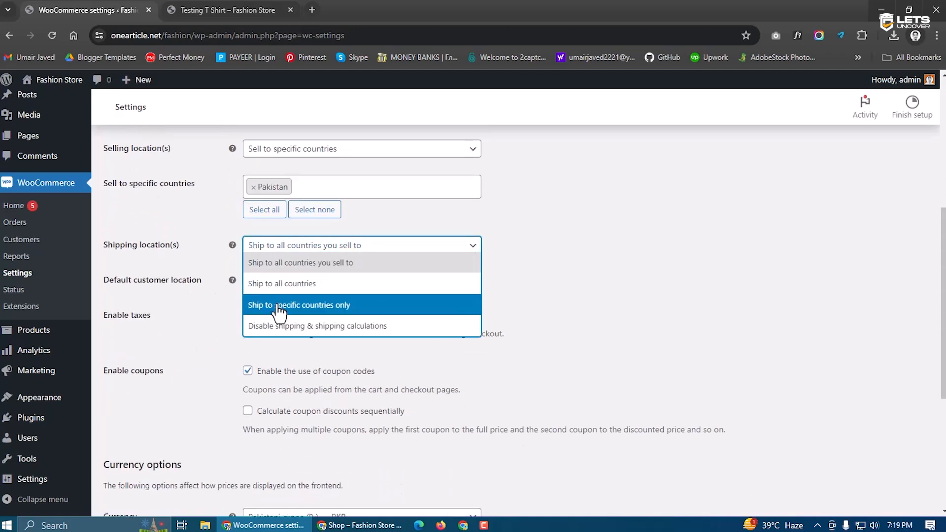
{"action": "left_click", "coordinate": [279, 305]}
{"action": "left_click", "coordinate": [278, 285]}
{"action": "type", "text": "pais"}
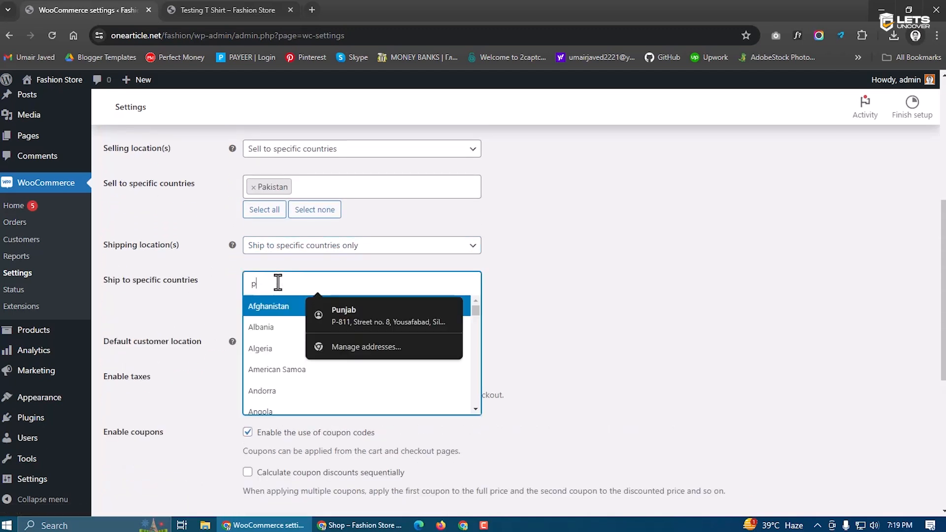
{"action": "key", "text": "BackSpace"}
{"action": "key", "text": "BackSpace"}
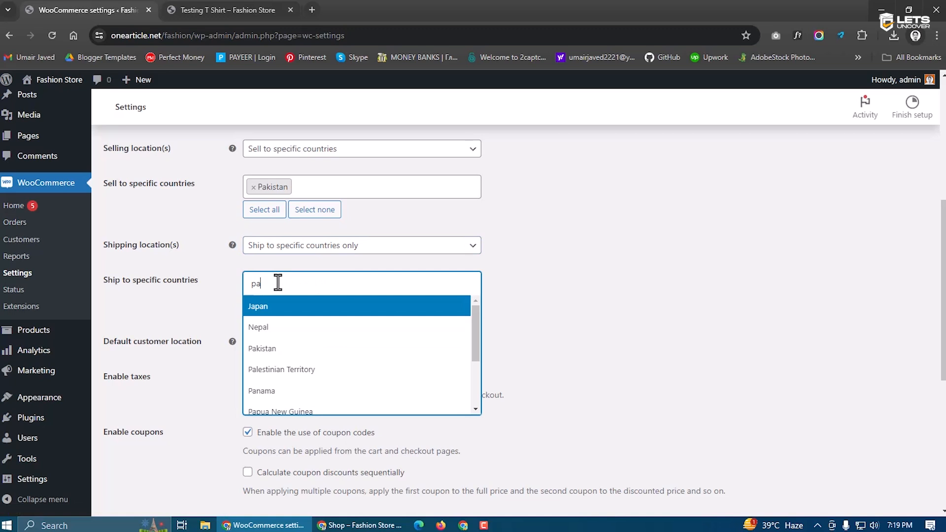
{"action": "type", "text": "k"}
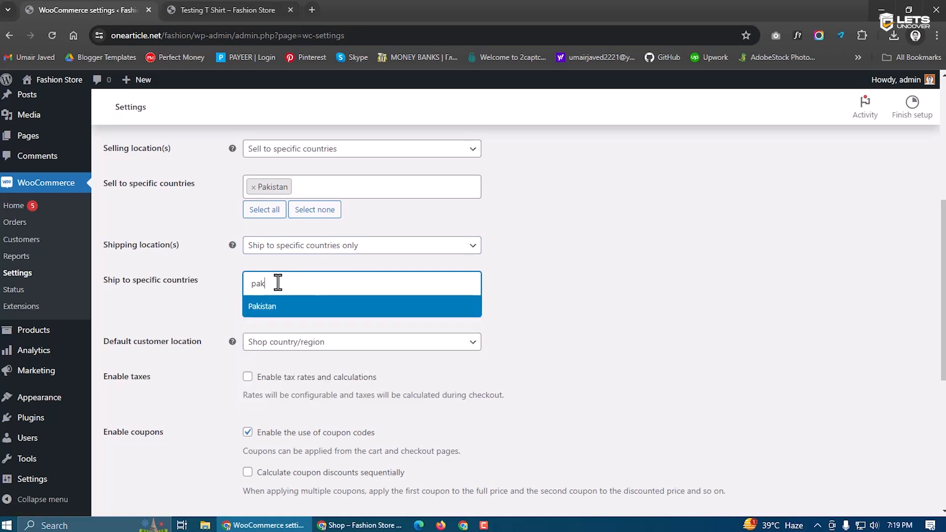
{"action": "left_click", "coordinate": [279, 310]}
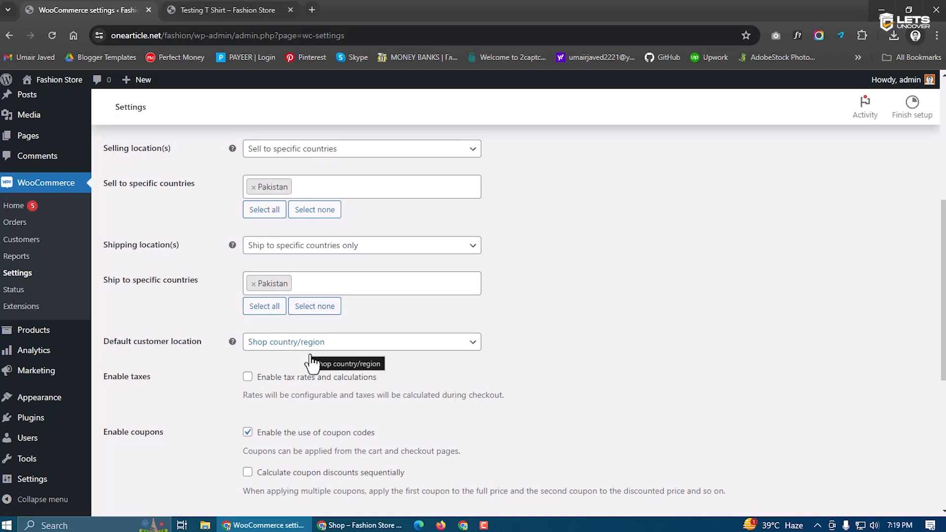
{"action": "scroll", "coordinate": [392, 395], "scroll_direction": "down", "scroll_amount": 2}
{"action": "scroll", "coordinate": [393, 396], "scroll_direction": "down", "scroll_amount": 1}
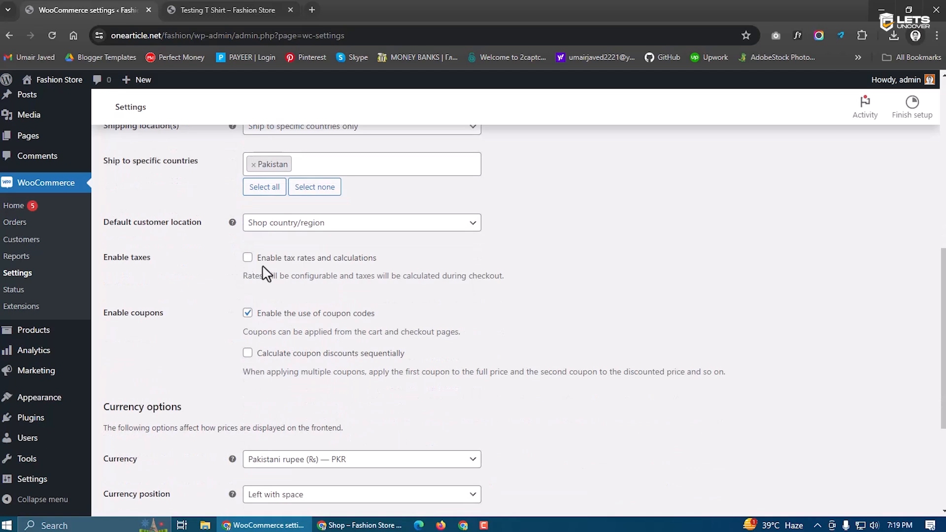
Toggle Enable taxes on and back off, and point out the taxes and coupons options
{"action": "left_click", "coordinate": [248, 259]}
{"action": "left_click", "coordinate": [248, 259]}
{"action": "left_click_drag", "start_coordinate": [104, 257], "coordinate": [150, 260]}
{"action": "left_click", "coordinate": [150, 259]}
{"action": "scroll", "coordinate": [192, 296], "scroll_direction": "down", "scroll_amount": 1}
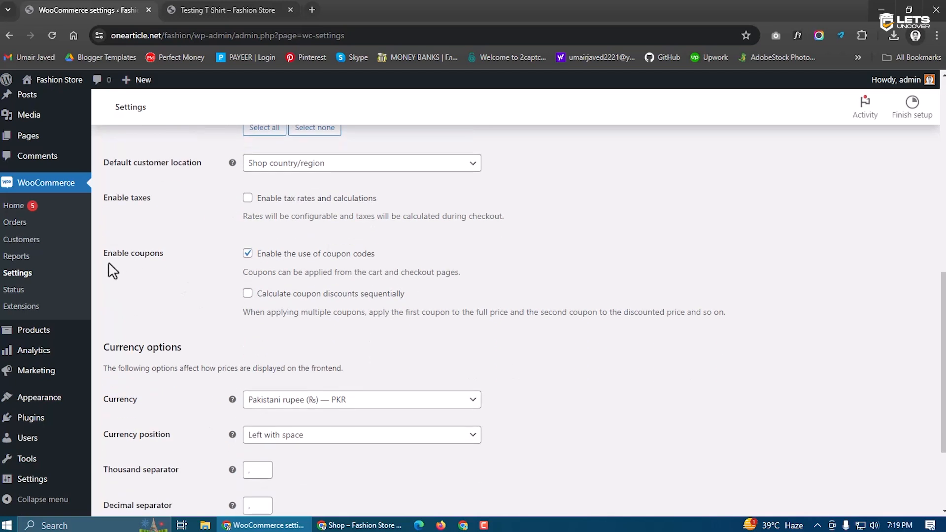
{"action": "left_click_drag", "start_coordinate": [103, 259], "coordinate": [166, 255]}
{"action": "left_click", "coordinate": [167, 254]}
Review the currency options, keeping Pakistani rupee positioned left with a space
{"action": "scroll", "coordinate": [231, 278], "scroll_direction": "down", "scroll_amount": 2}
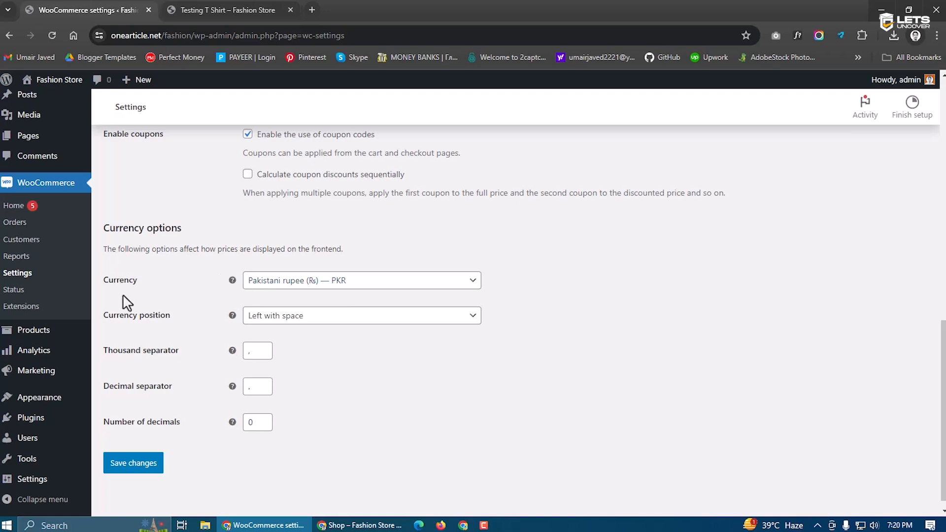
{"action": "left_click", "coordinate": [298, 285]}
{"action": "scroll", "coordinate": [318, 354], "scroll_direction": "down", "scroll_amount": 5}
{"action": "scroll", "coordinate": [323, 360], "scroll_direction": "up", "scroll_amount": 20}
{"action": "scroll", "coordinate": [325, 387], "scroll_direction": "up", "scroll_amount": 5}
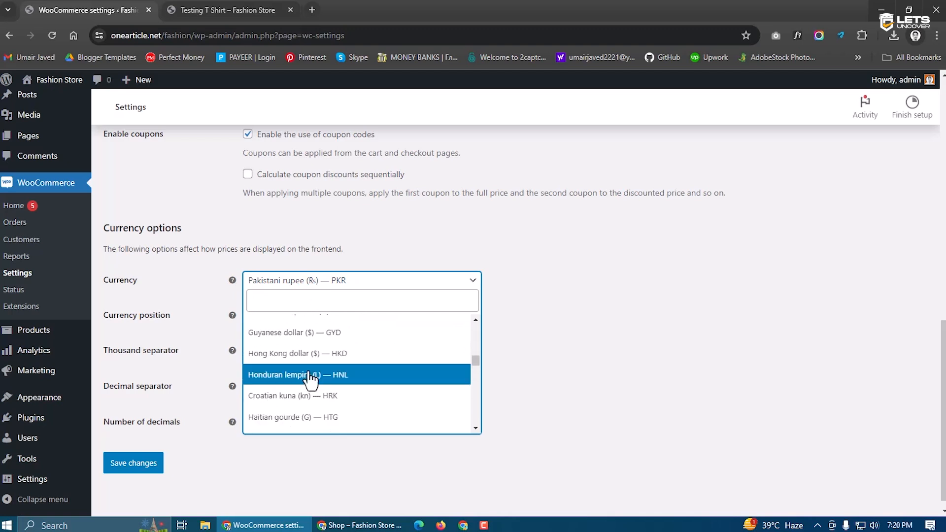
{"action": "left_click", "coordinate": [165, 292]}
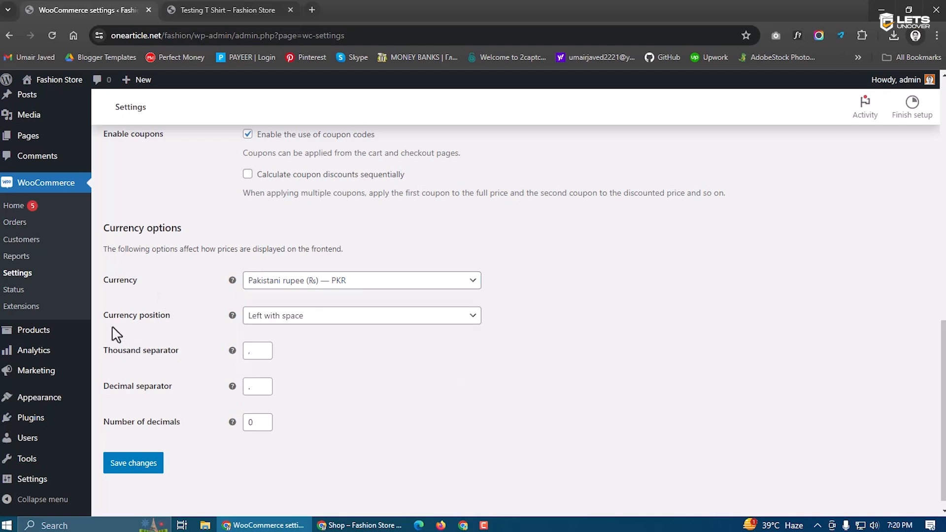
{"action": "left_click", "coordinate": [270, 320]}
{"action": "left_click", "coordinate": [231, 316]}
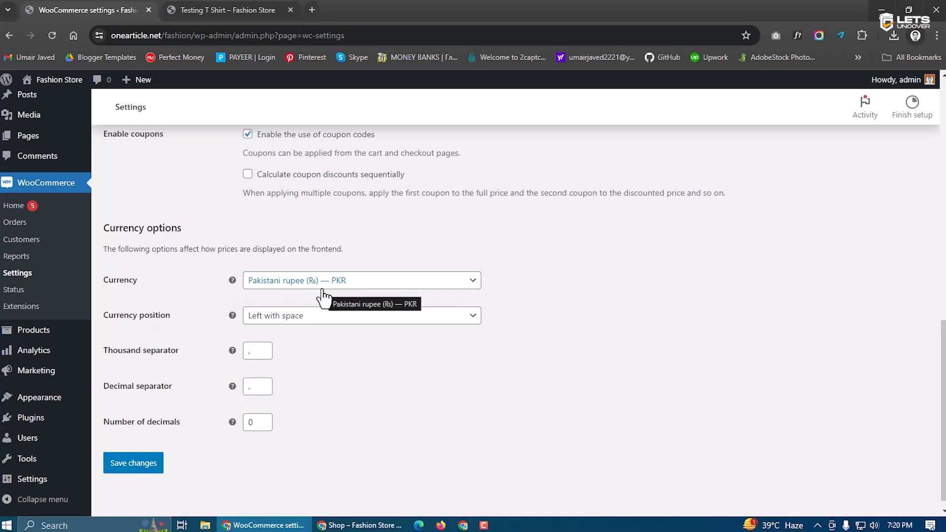
{"action": "left_click", "coordinate": [280, 323]}
{"action": "left_click", "coordinate": [298, 284]}
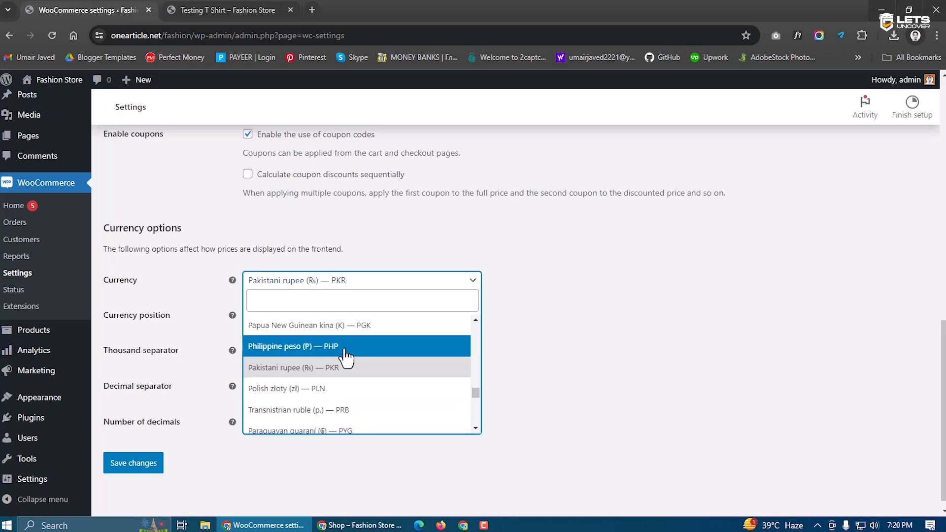
{"action": "left_click", "coordinate": [197, 327]}
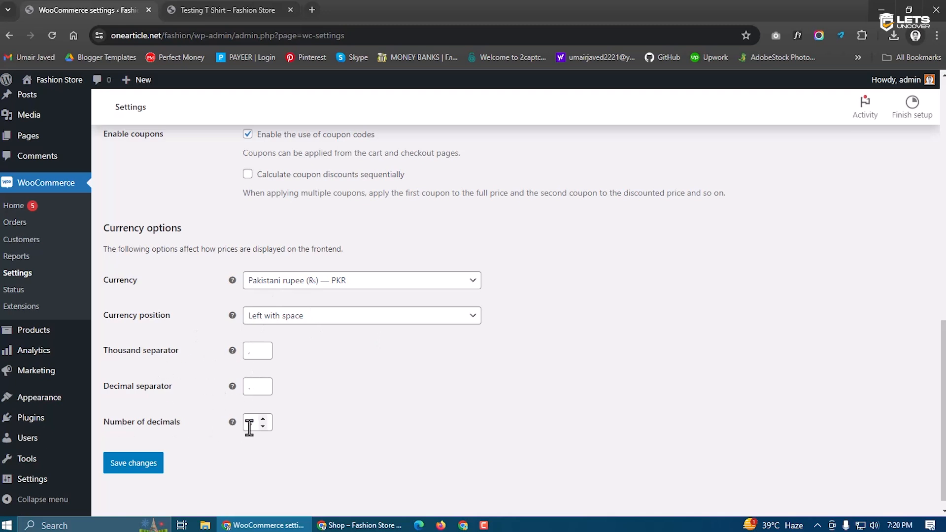
Save the General settings
{"action": "left_click", "coordinate": [226, 10]}
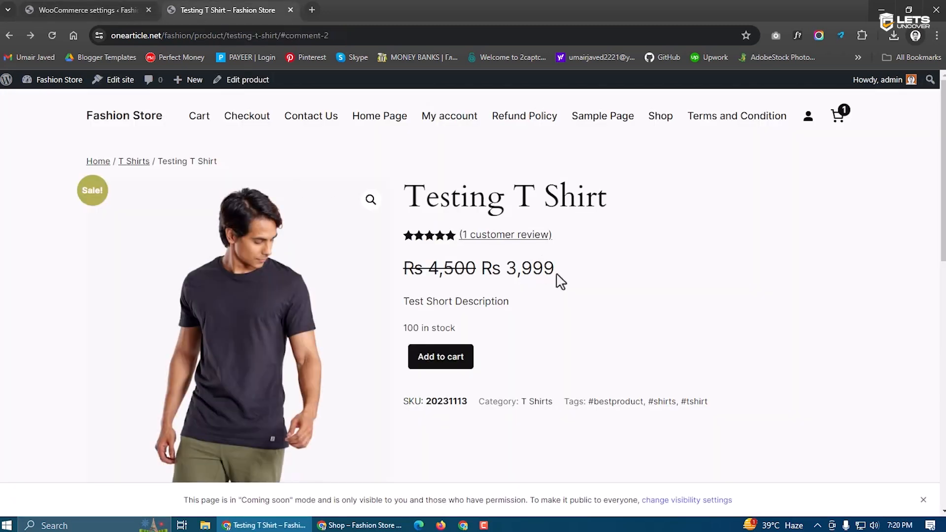
{"action": "key", "text": "ctrl+shift+Tab"}
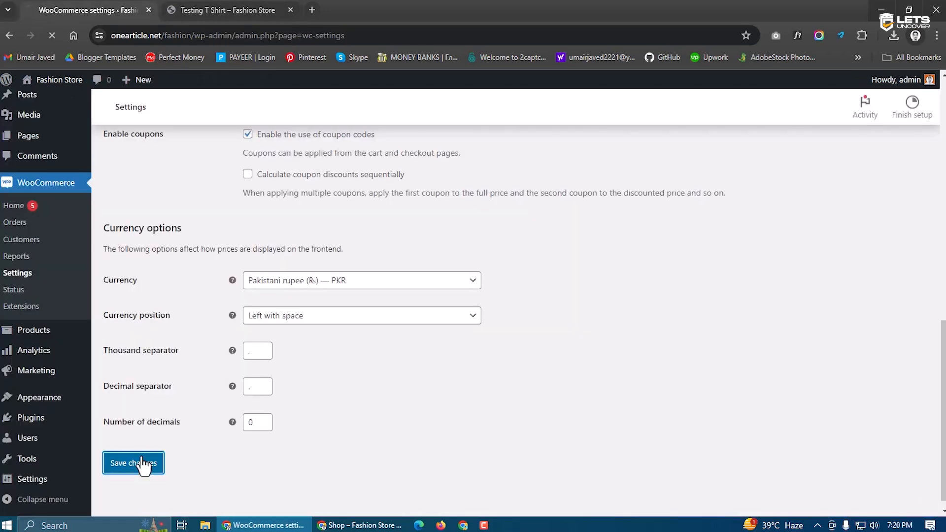
{"action": "left_click", "coordinate": [142, 460]}
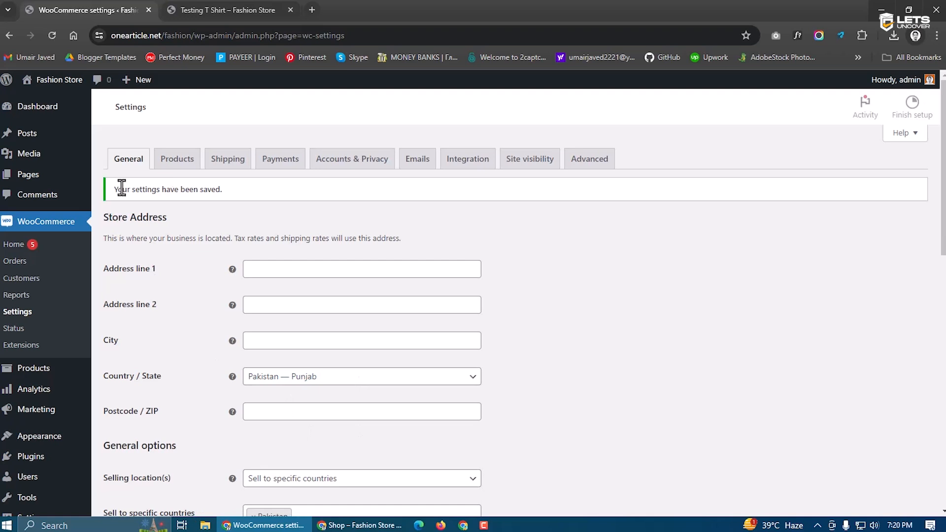
In the Products settings tab, review the shop page and add-to-cart behaviour options
{"action": "left_click", "coordinate": [172, 170]}
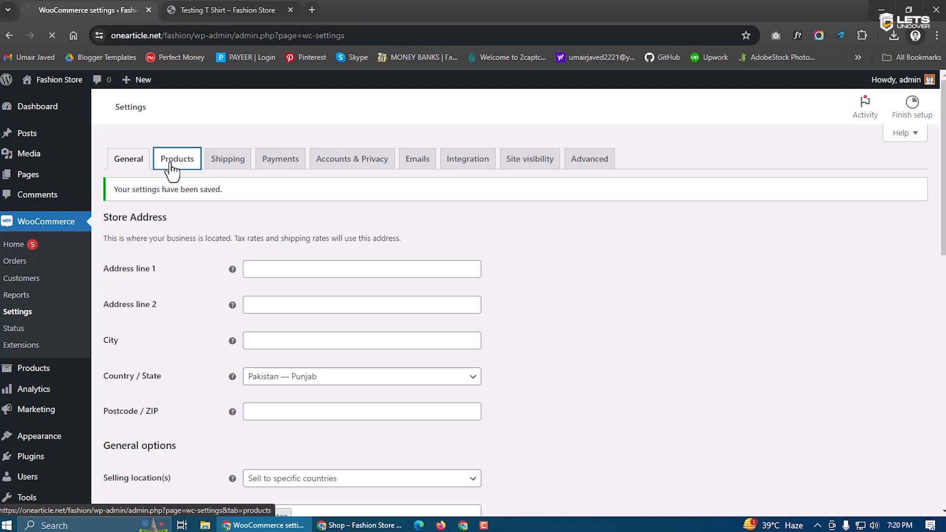
{"action": "left_click_drag", "start_coordinate": [119, 181], "coordinate": [482, 210]}
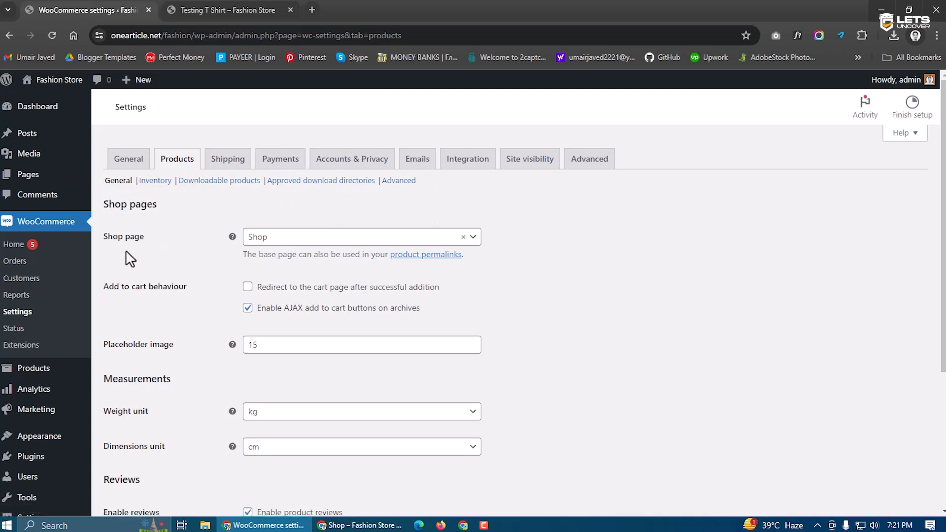
{"action": "left_click", "coordinate": [287, 242]}
{"action": "left_click", "coordinate": [215, 241]}
{"action": "scroll", "coordinate": [215, 249], "scroll_direction": "down", "scroll_amount": 1}
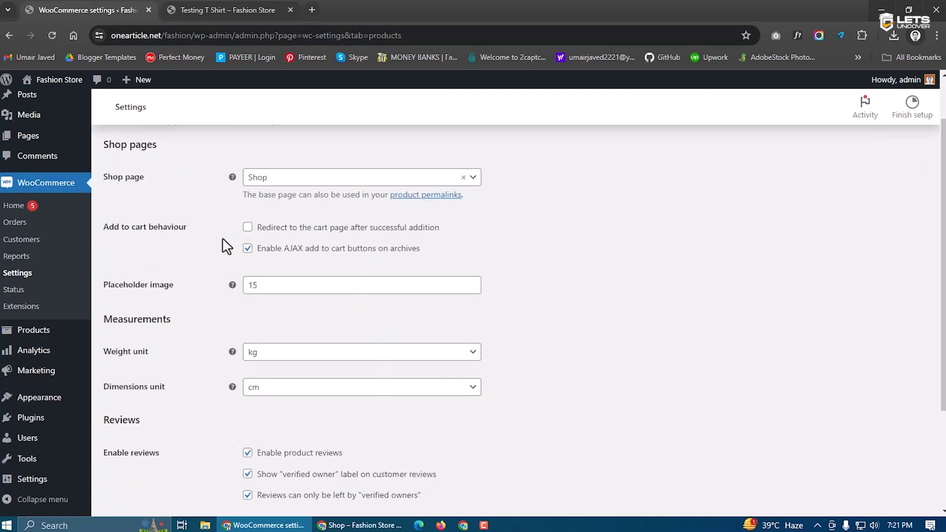
{"action": "left_click_drag", "start_coordinate": [103, 230], "coordinate": [186, 229]}
{"action": "left_click", "coordinate": [200, 241]}
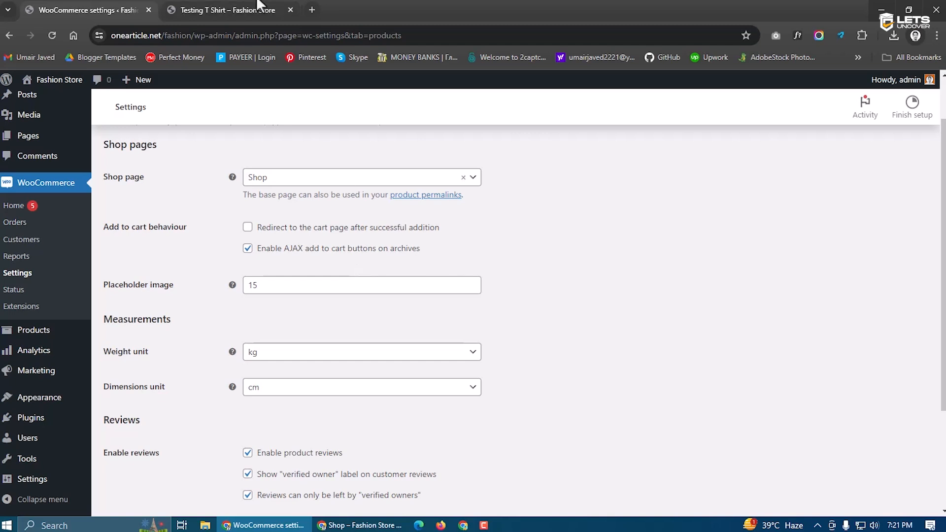
Try adding the Testing T Shirt to the cart and point out the cannot-add-another error
{"action": "left_click", "coordinate": [242, 9]}
{"action": "left_click", "coordinate": [449, 361]}
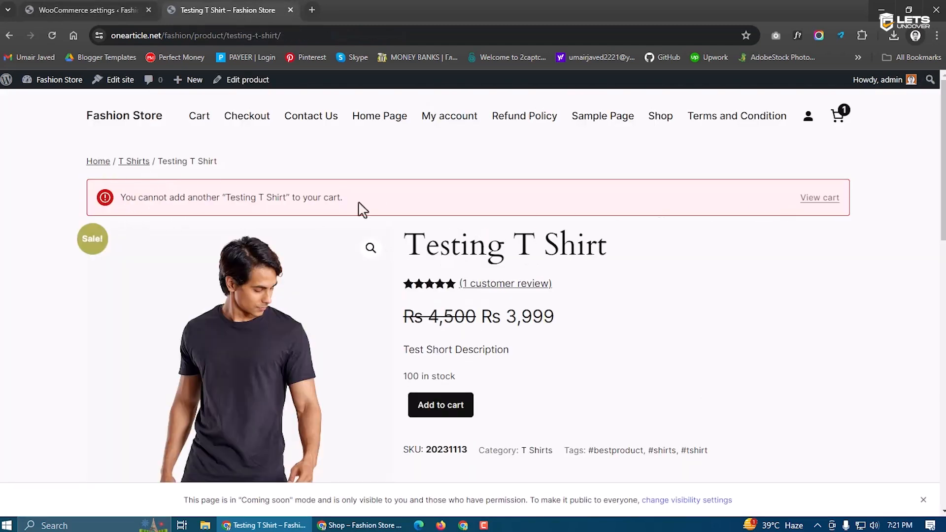
{"action": "left_click_drag", "start_coordinate": [355, 204], "coordinate": [125, 211]}
{"action": "left_click", "coordinate": [177, 198]}
{"action": "left_click_drag", "start_coordinate": [341, 207], "coordinate": [152, 211]}
{"action": "left_click", "coordinate": [211, 202]}
{"action": "left_click_drag", "start_coordinate": [140, 200], "coordinate": [458, 201]}
{"action": "left_click", "coordinate": [459, 201]}
Turn off AJAX add-to-cart buttons on archives, then re-test adding the Testing T Shirt to the cart
{"action": "left_click", "coordinate": [79, 7]}
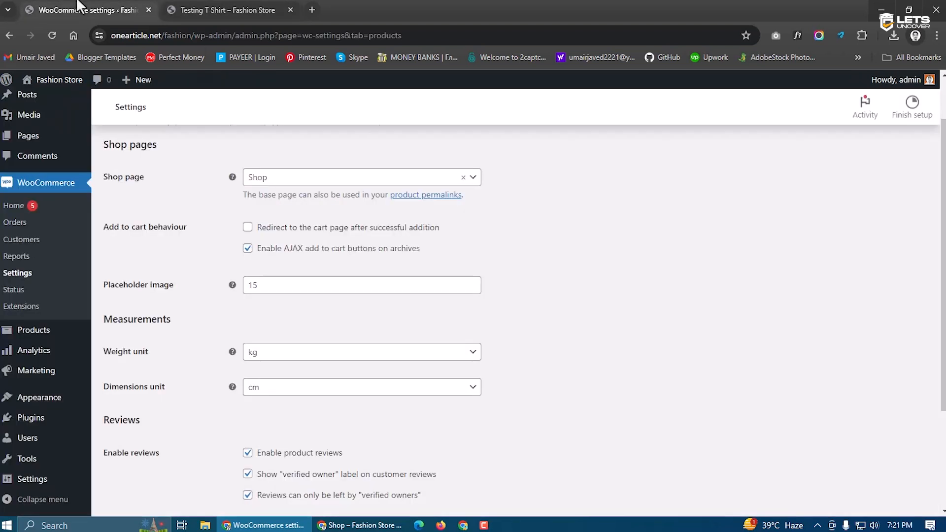
{"action": "left_click", "coordinate": [247, 248]}
{"action": "left_click", "coordinate": [199, 6]}
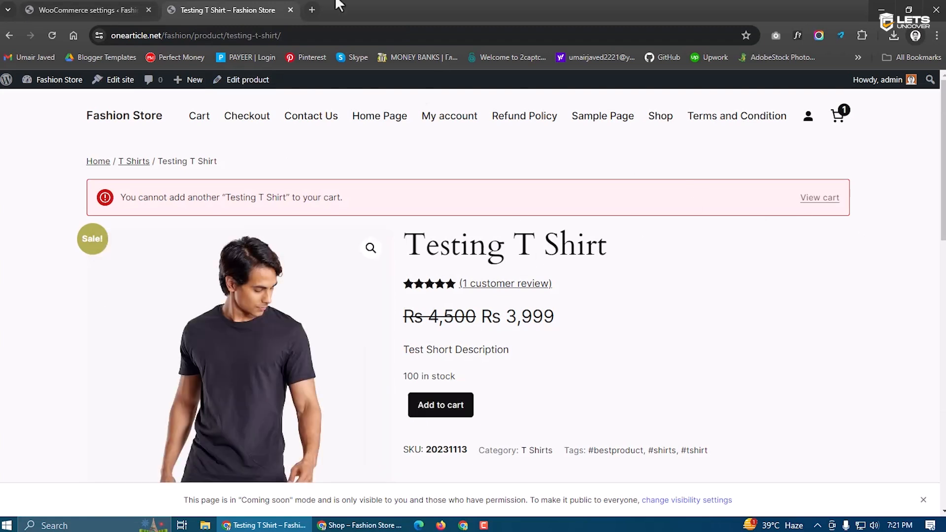
{"action": "left_click", "coordinate": [89, 10]}
{"action": "scroll", "coordinate": [554, 305], "scroll_direction": "down", "scroll_amount": 3}
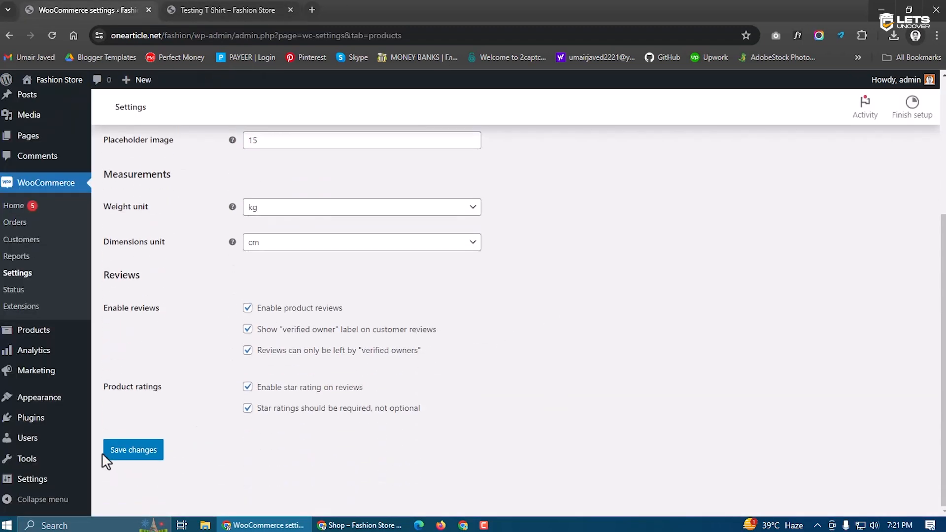
{"action": "key", "text": "ctrl+Tab"}
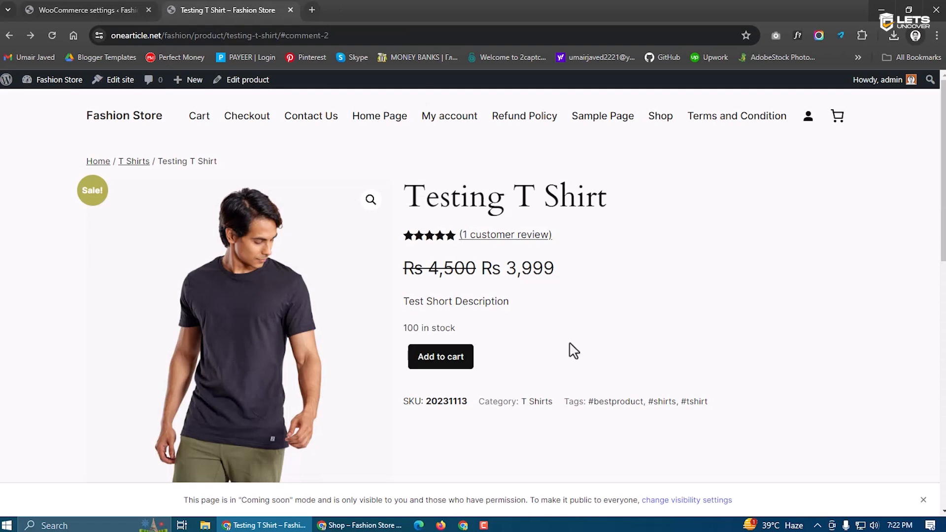
{"action": "left_click", "coordinate": [450, 365]}
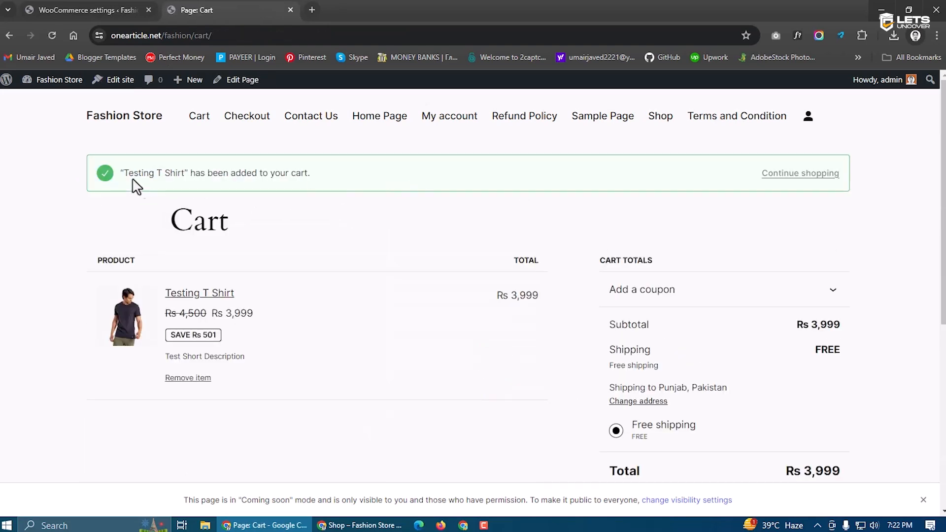
{"action": "left_click_drag", "start_coordinate": [125, 174], "coordinate": [354, 179]}
{"action": "left_click", "coordinate": [370, 170]}
{"action": "left_click", "coordinate": [95, 9]}
{"action": "scroll", "coordinate": [238, 285], "scroll_direction": "down", "scroll_amount": 2}
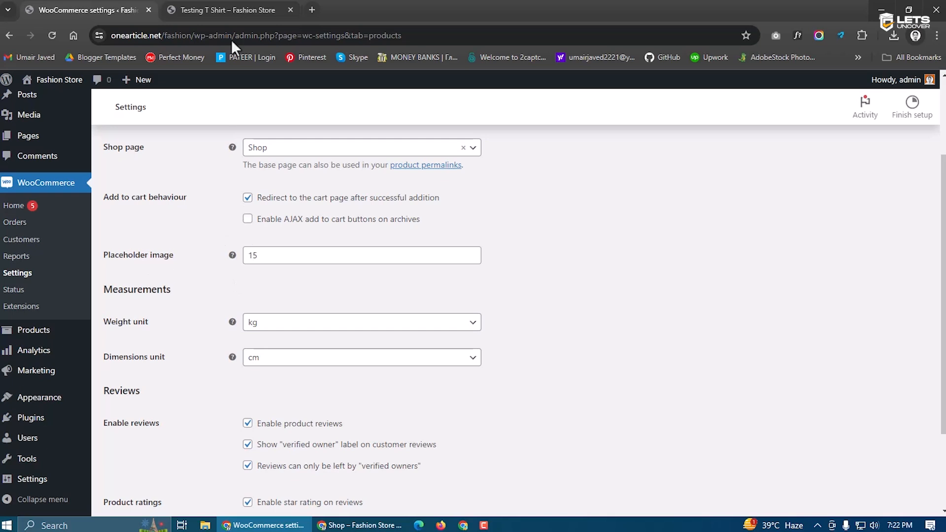
{"action": "left_click", "coordinate": [229, 10]}
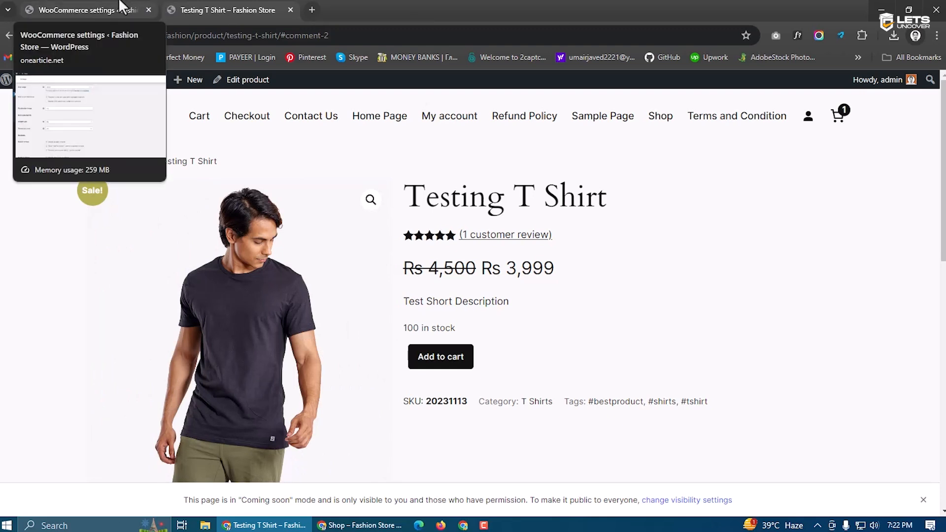
Return to the WooCommerce product settings and inspect the Placeholder image value 15
{"action": "left_click", "coordinate": [122, 6]}
{"action": "left_click_drag", "start_coordinate": [268, 262], "coordinate": [245, 255]}
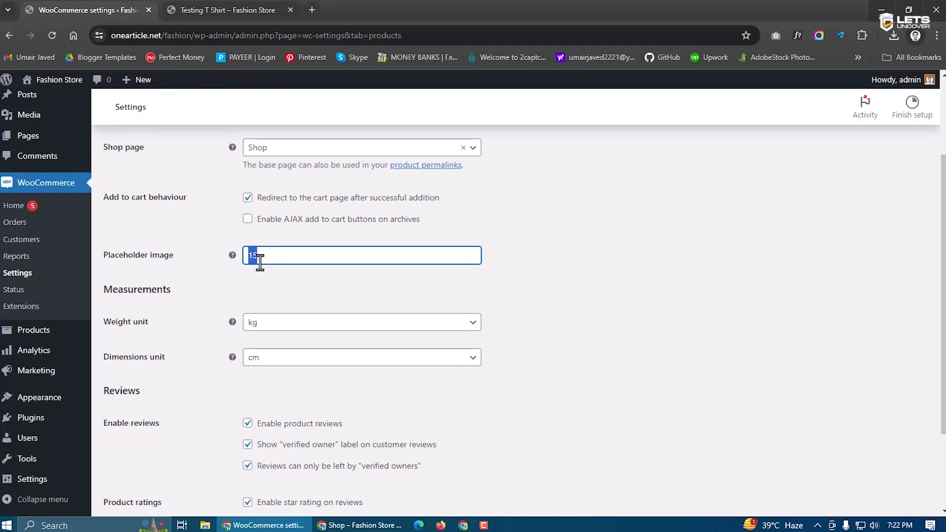
{"action": "left_click", "coordinate": [310, 285]}
{"action": "left_click_drag", "start_coordinate": [267, 259], "coordinate": [252, 259]}
{"action": "scroll", "coordinate": [369, 325], "scroll_direction": "down", "scroll_amount": 1}
{"action": "left_click", "coordinate": [177, 281]}
Keep kg as the weight unit and cm as the dimensions unit
{"action": "left_click_drag", "start_coordinate": [157, 264], "coordinate": [103, 264]}
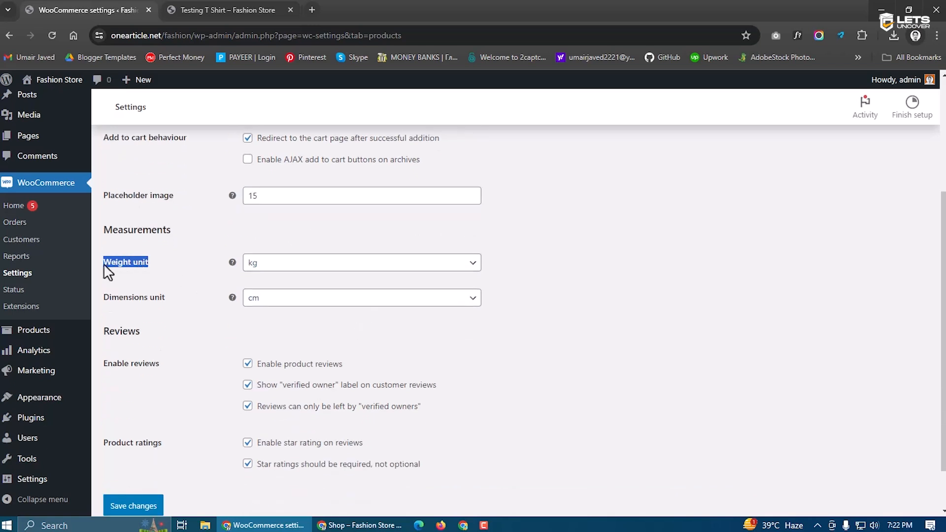
{"action": "left_click", "coordinate": [294, 266]}
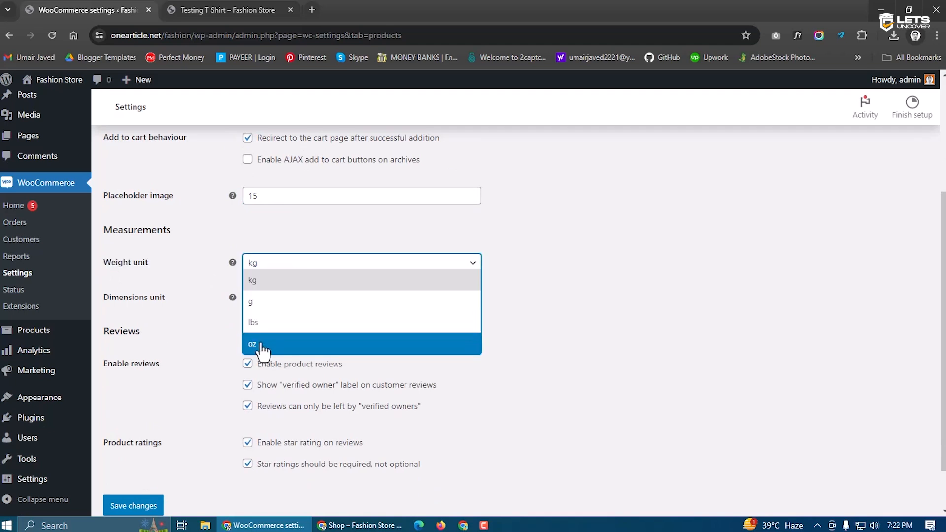
{"action": "left_click", "coordinate": [214, 302]}
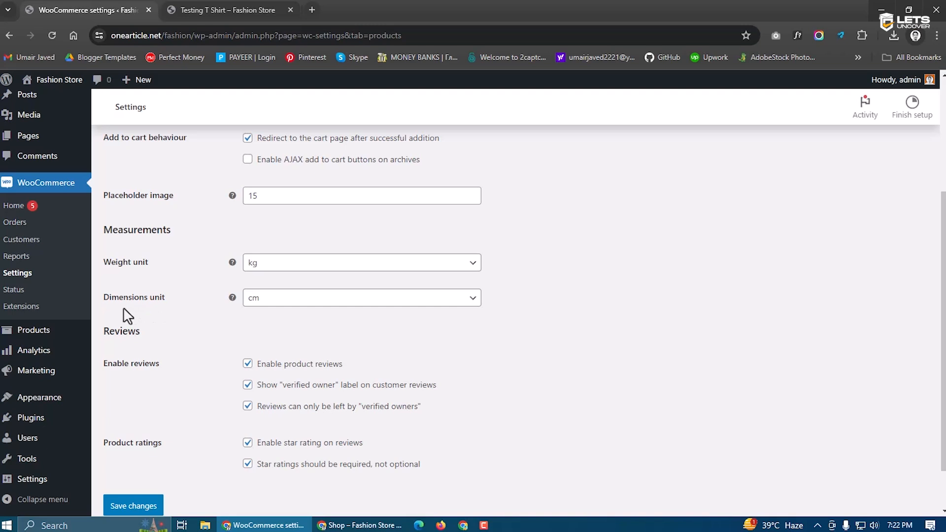
{"action": "left_click_drag", "start_coordinate": [106, 310], "coordinate": [186, 313]}
{"action": "left_click", "coordinate": [265, 300]}
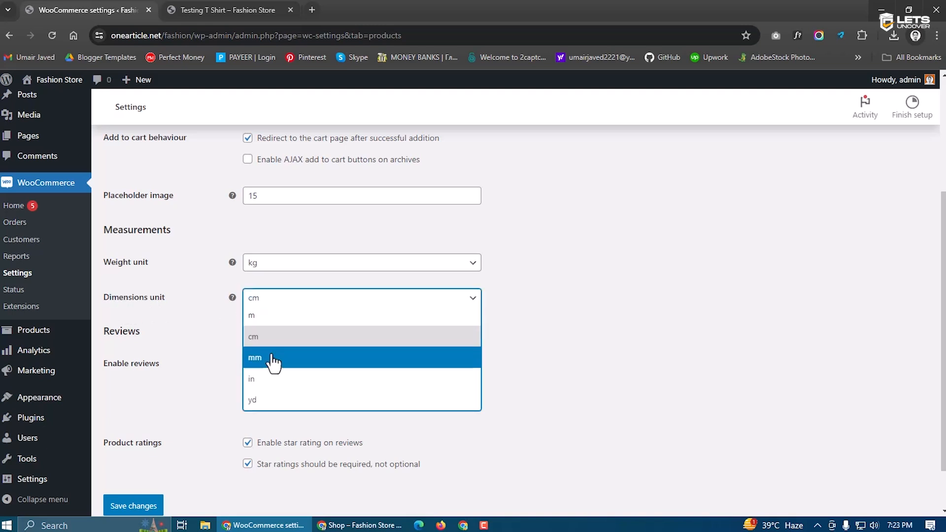
{"action": "left_click", "coordinate": [209, 288]}
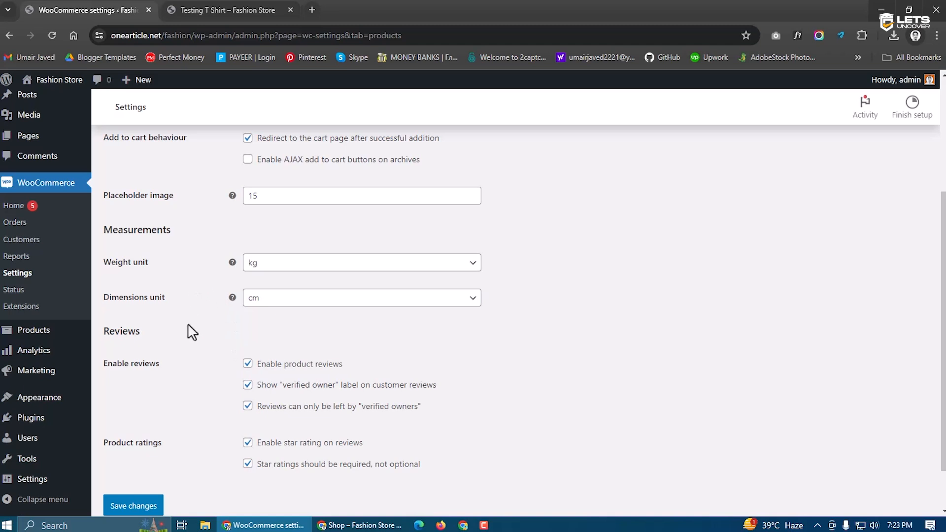
Toggle product reviews off and back on, then save the product settings
{"action": "scroll", "coordinate": [189, 330], "scroll_direction": "down", "scroll_amount": 2}
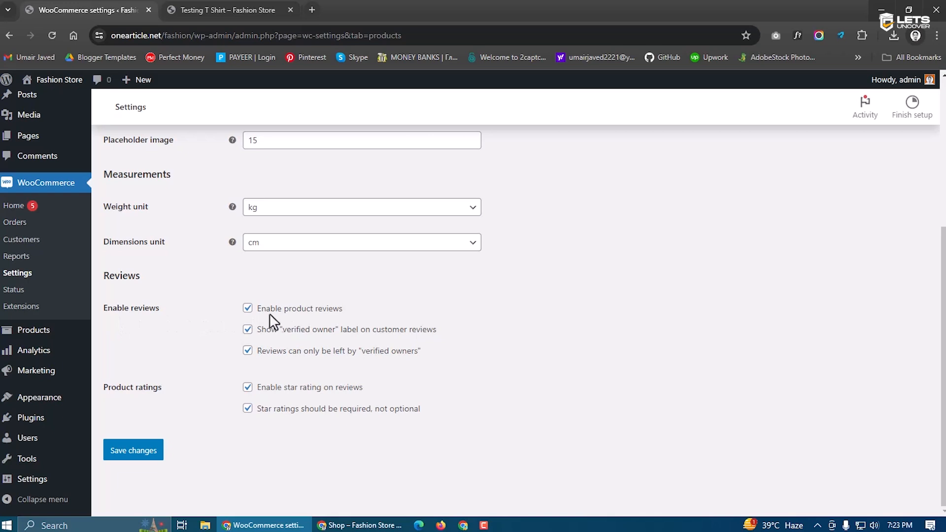
{"action": "left_click", "coordinate": [247, 309]}
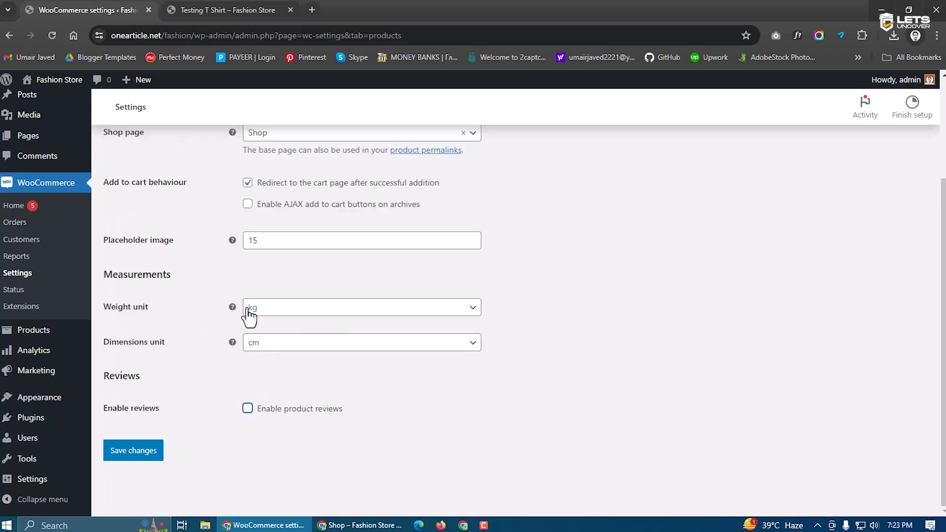
{"action": "left_click", "coordinate": [247, 409]}
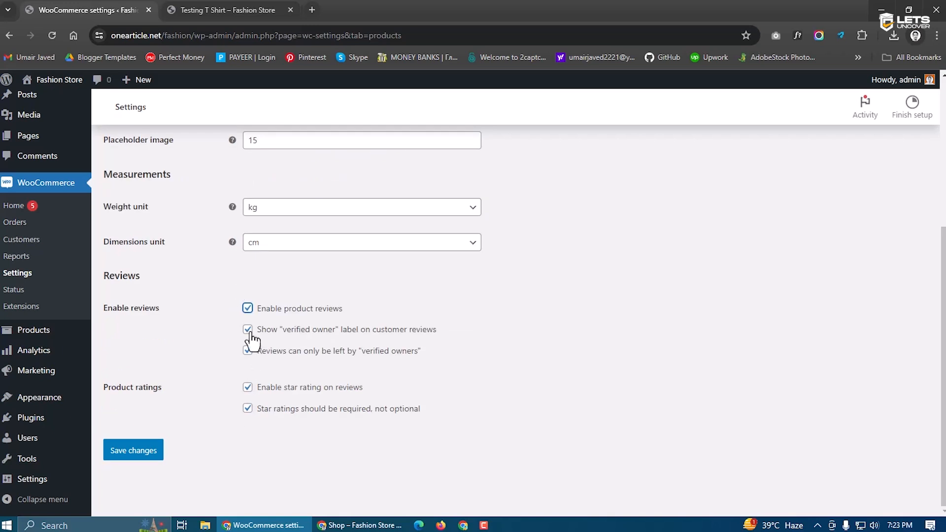
{"action": "left_click", "coordinate": [134, 452]}
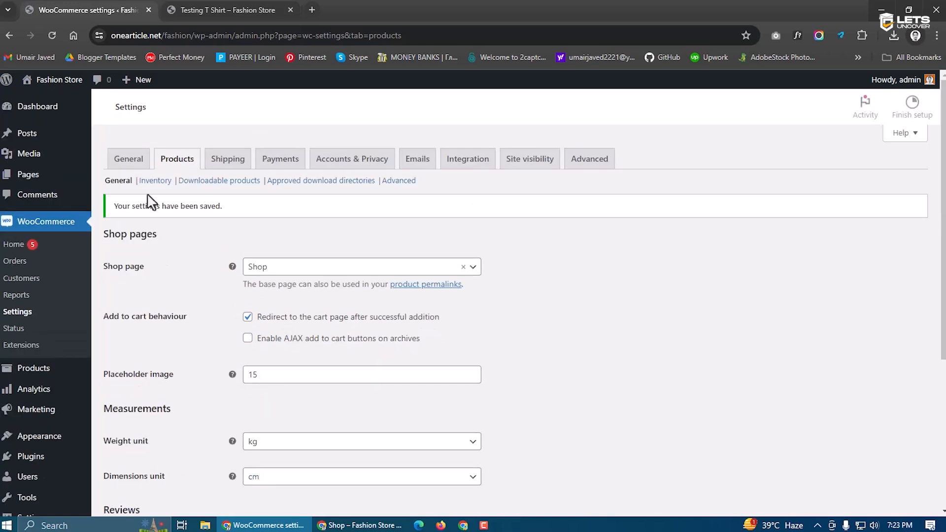
{"action": "left_click", "coordinate": [155, 181]}
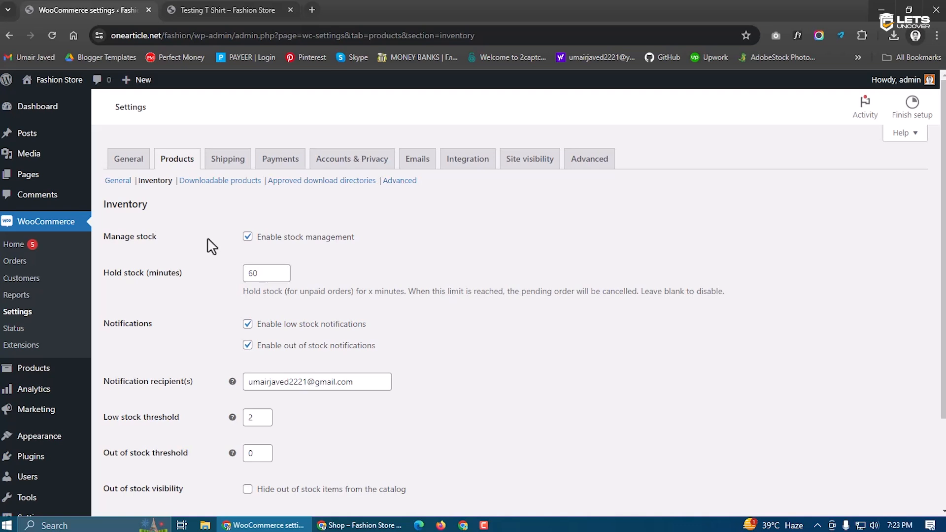
Toggle stock management off and back on, checking the Testing T Shirt's '100 in stock' display
{"action": "left_click", "coordinate": [248, 238]}
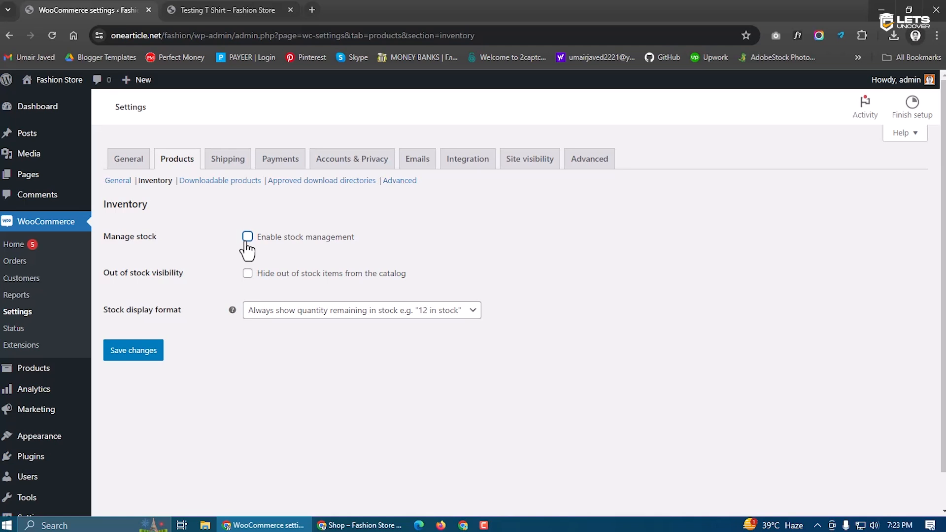
{"action": "left_click", "coordinate": [227, 9]}
{"action": "left_click_drag", "start_coordinate": [461, 329], "coordinate": [398, 331]}
{"action": "left_click", "coordinate": [506, 340]}
{"action": "left_click", "coordinate": [125, 9]}
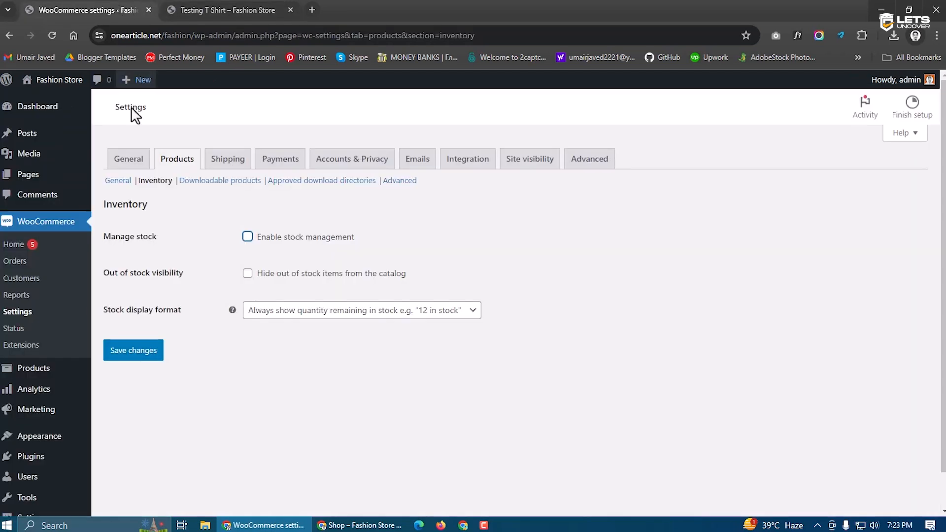
{"action": "left_click", "coordinate": [246, 238]}
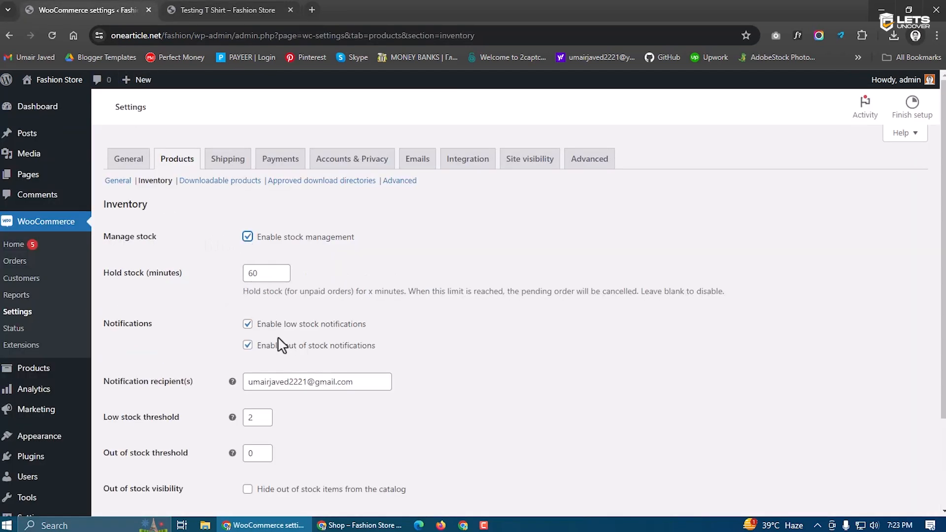
{"action": "scroll", "coordinate": [276, 339], "scroll_direction": "down", "scroll_amount": 2}
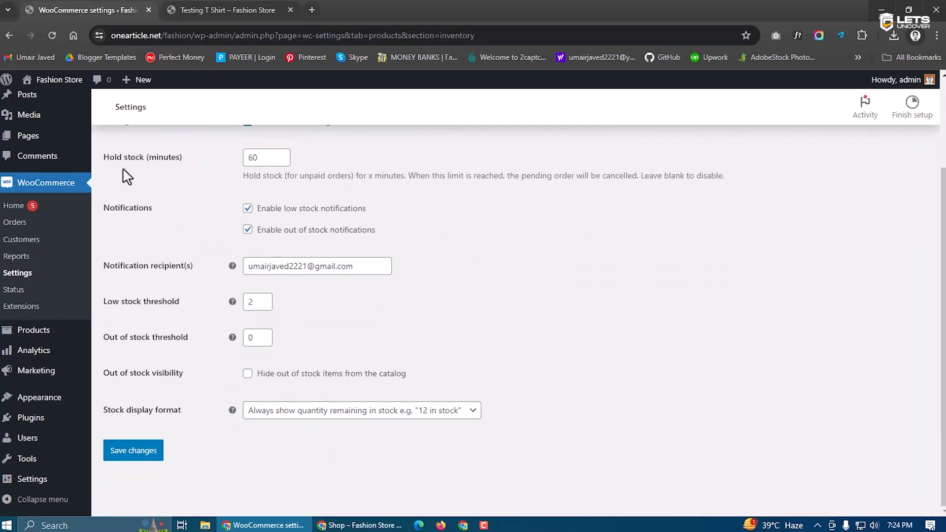
Review the inventory values: 60-minute stock hold, low stock threshold 2, notification recipient
{"action": "left_click_drag", "start_coordinate": [266, 157], "coordinate": [245, 158]}
{"action": "left_click", "coordinate": [218, 185]}
{"action": "left_click_drag", "start_coordinate": [370, 211], "coordinate": [258, 211]}
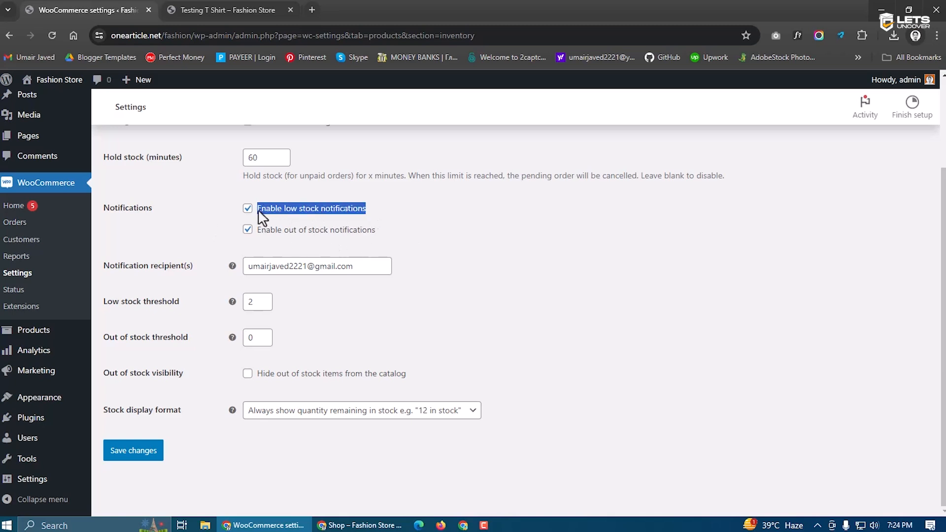
{"action": "double_click", "coordinate": [248, 302]}
{"action": "left_click", "coordinate": [266, 268]}
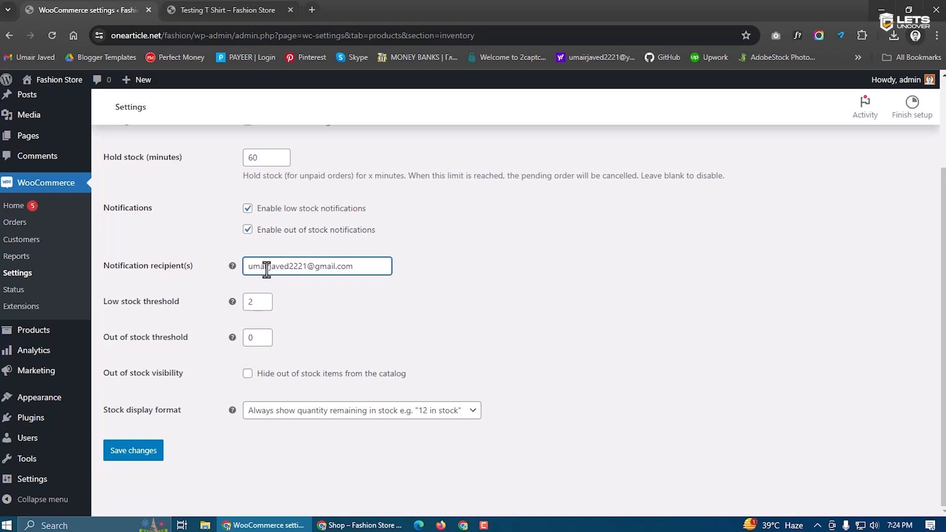
{"action": "left_click", "coordinate": [304, 315]}
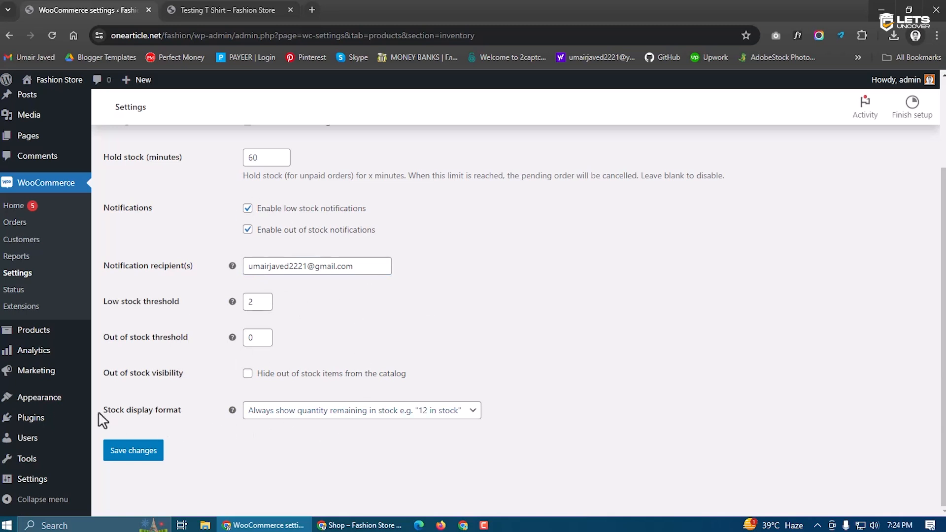
Set stock display format to 'Only show quantity remaining in stock when low'
{"action": "left_click", "coordinate": [274, 426]}
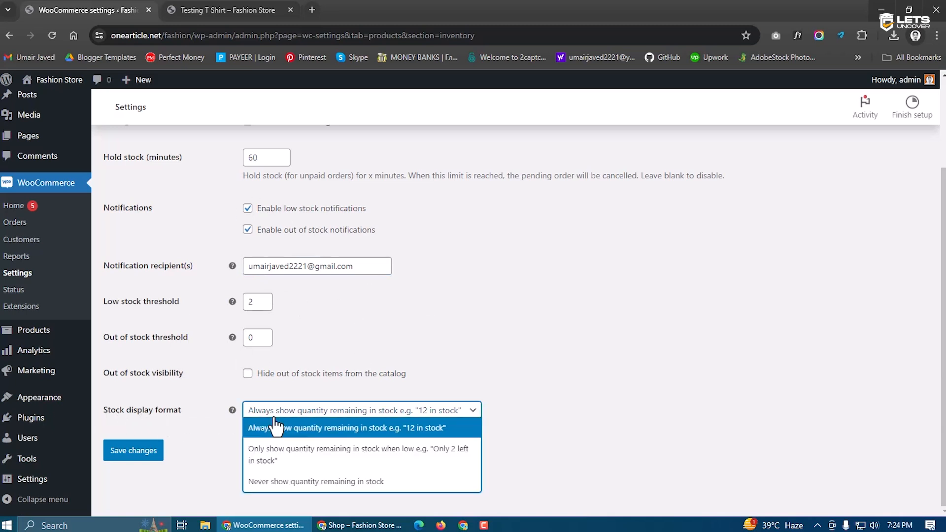
{"action": "left_click", "coordinate": [228, 10]}
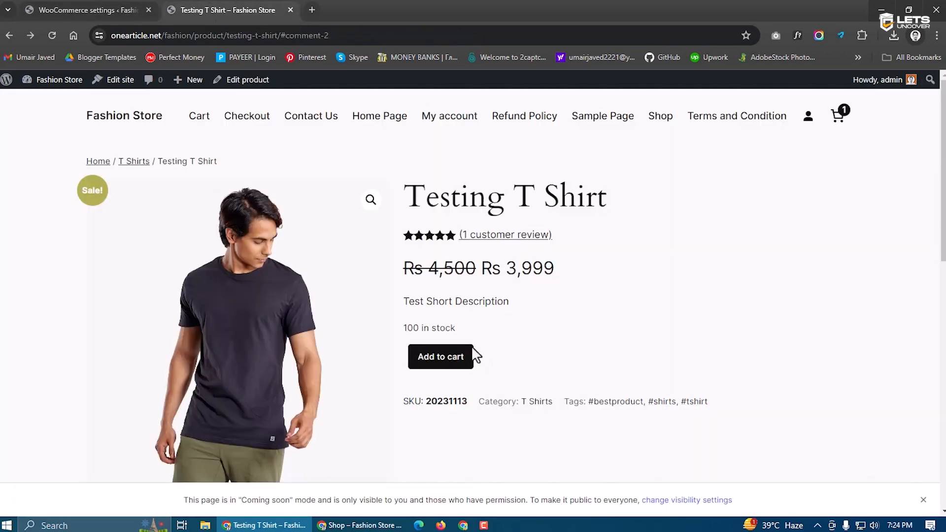
{"action": "left_click_drag", "start_coordinate": [460, 331], "coordinate": [414, 328]}
{"action": "left_click", "coordinate": [111, 11]}
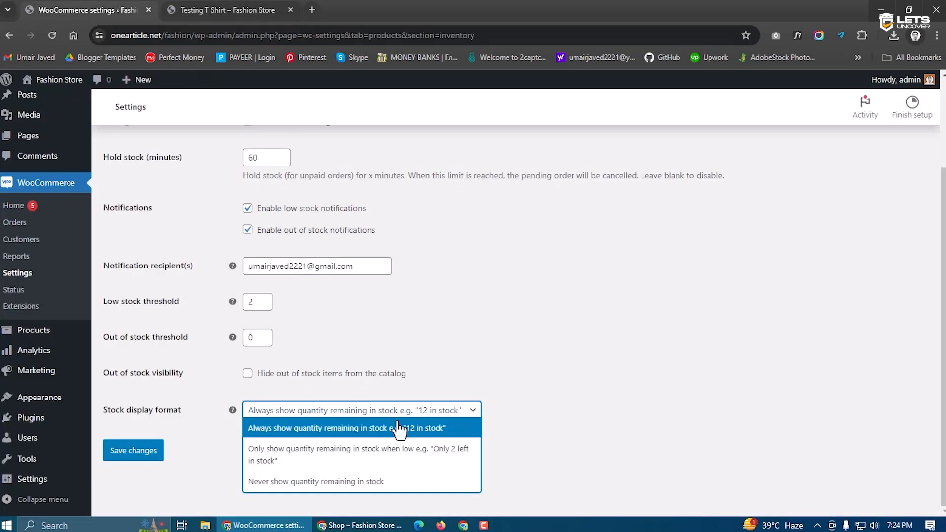
{"action": "left_click", "coordinate": [341, 460]}
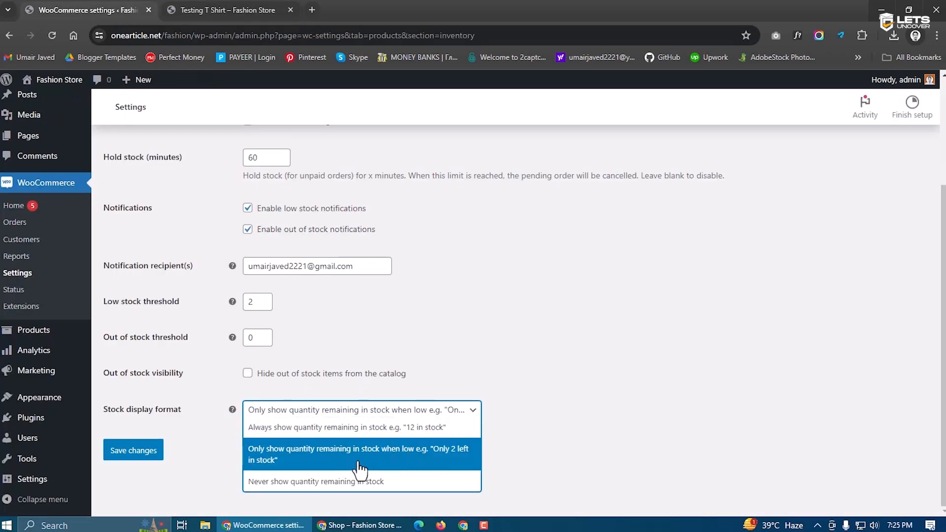
{"action": "left_click", "coordinate": [257, 302]}
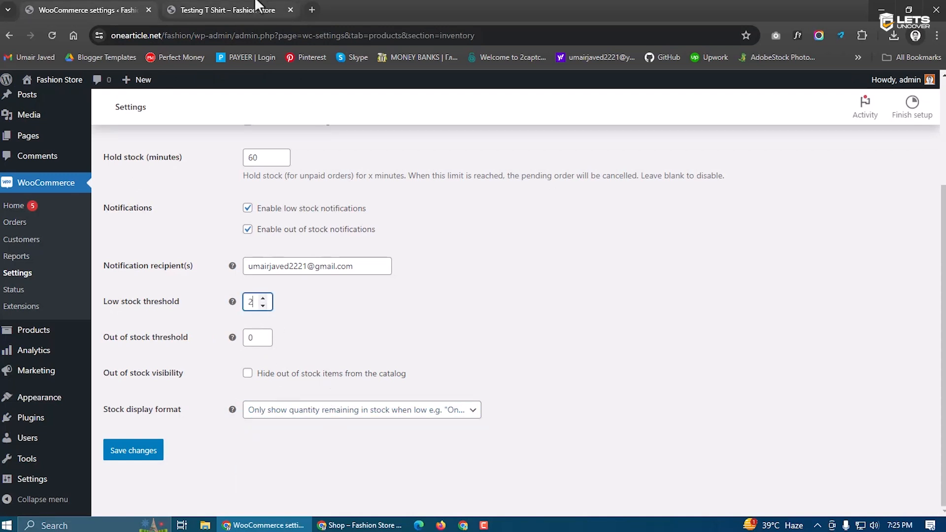
Check the Testing T Shirt now shows 'In stock' and save the inventory settings
{"action": "left_click", "coordinate": [231, 10]}
{"action": "left_click_drag", "start_coordinate": [438, 329], "coordinate": [403, 329]}
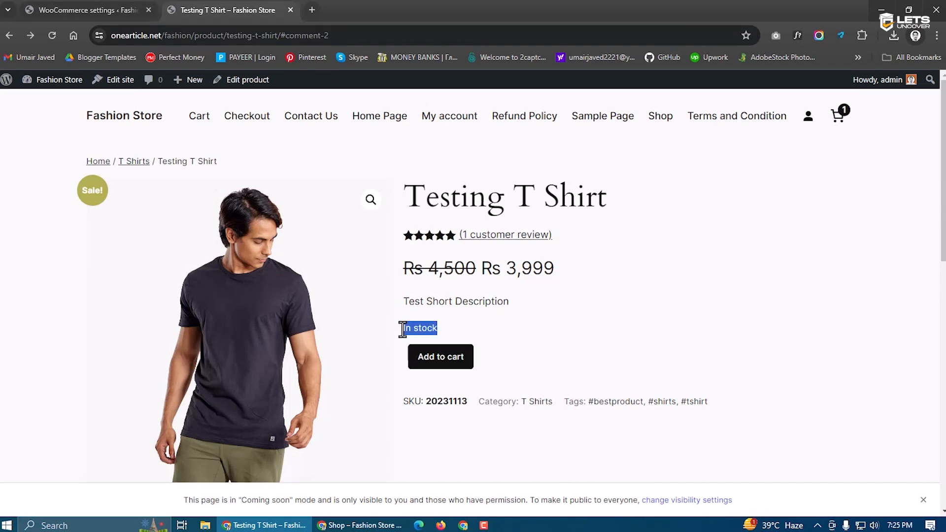
{"action": "left_click", "coordinate": [167, 163]}
{"action": "left_click", "coordinate": [57, 10]}
{"action": "key", "text": "Return"}
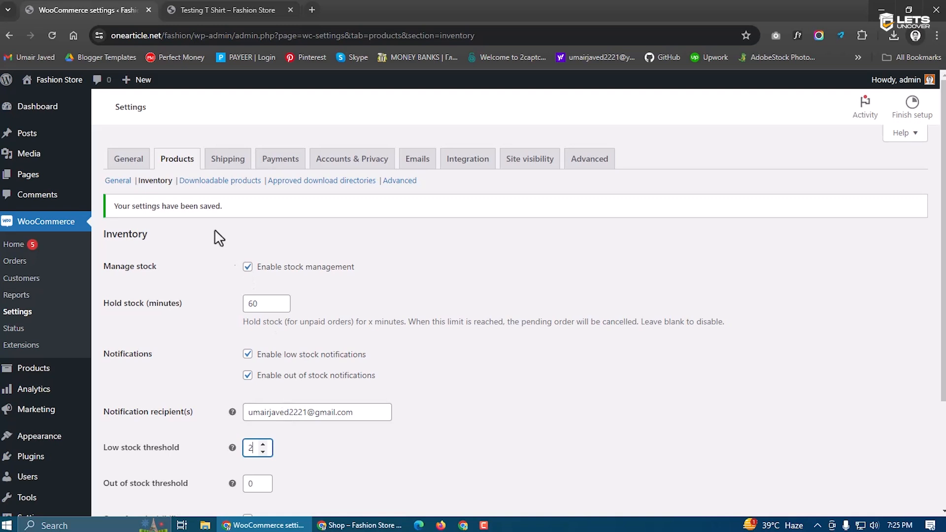
{"action": "left_click", "coordinate": [241, 182]}
{"action": "left_click", "coordinate": [525, 109]}
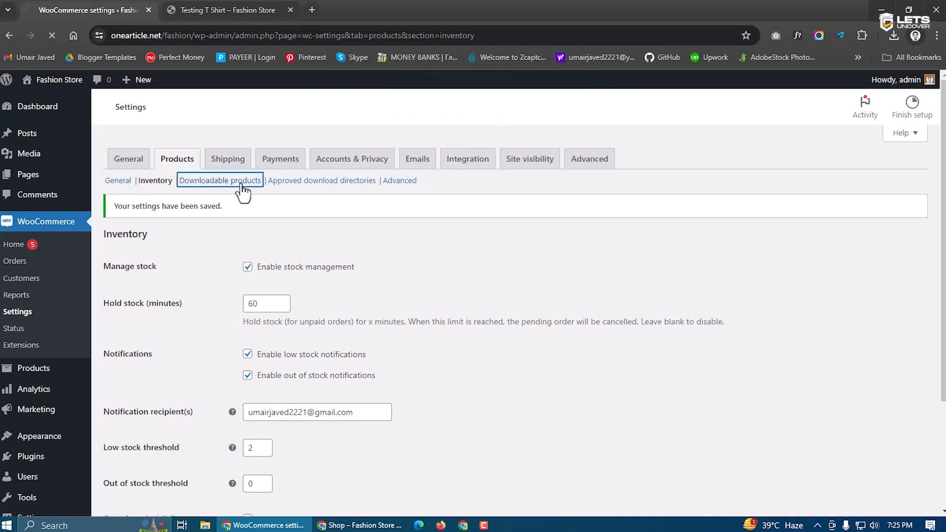
Browse Downloadable products, Approved download directories and Advanced sections, save, then go to Shipping
{"action": "left_click", "coordinate": [301, 186]}
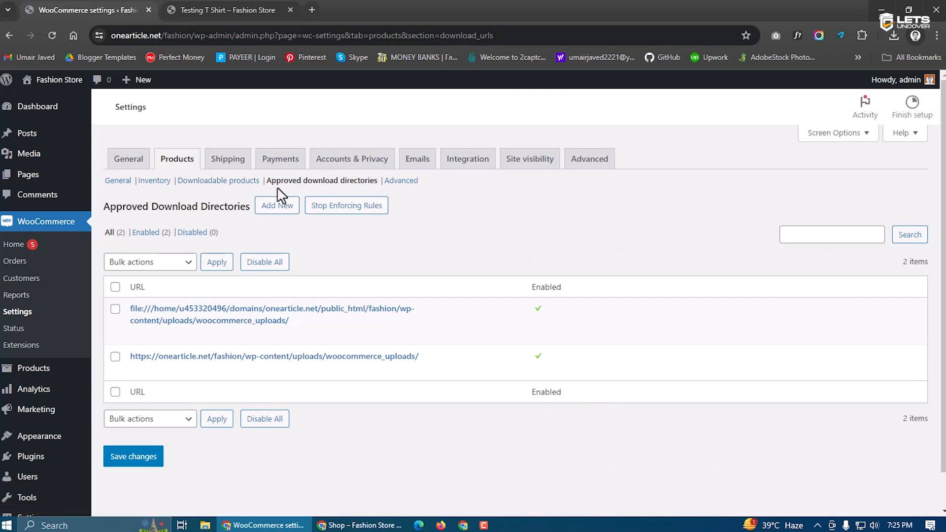
{"action": "left_click", "coordinate": [401, 181]}
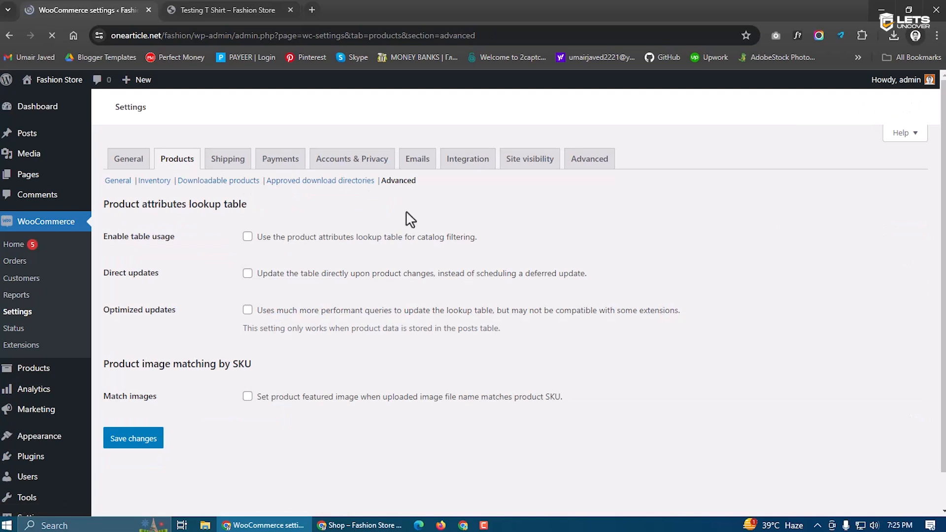
{"action": "left_click_drag", "start_coordinate": [108, 237], "coordinate": [156, 237]}
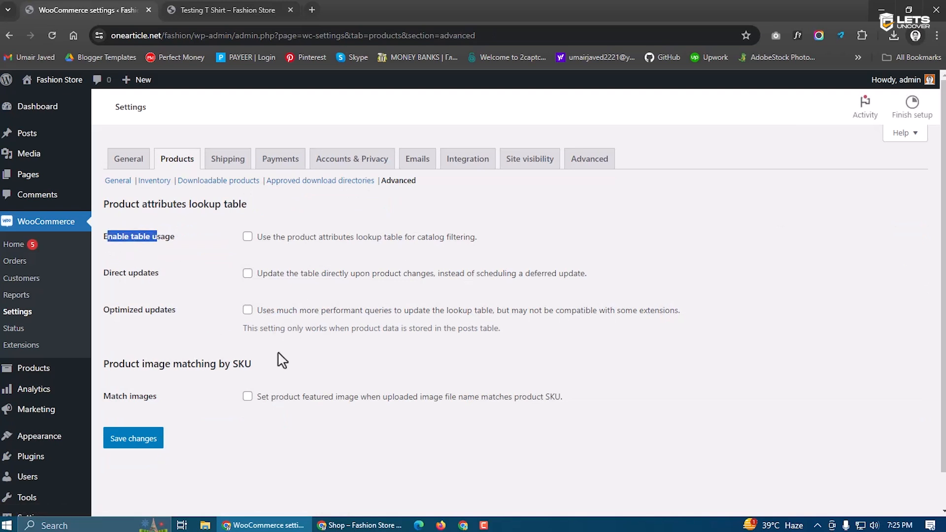
{"action": "left_click", "coordinate": [131, 438]}
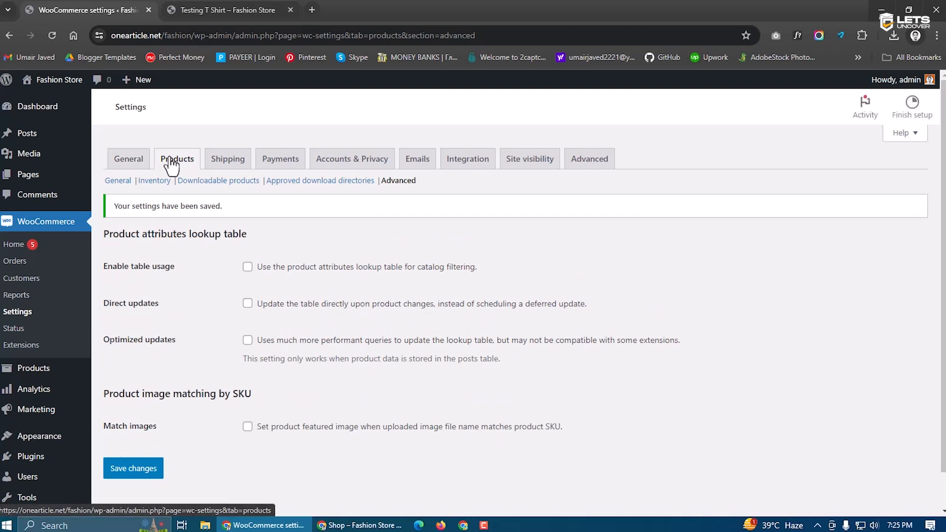
{"action": "left_click", "coordinate": [212, 162]}
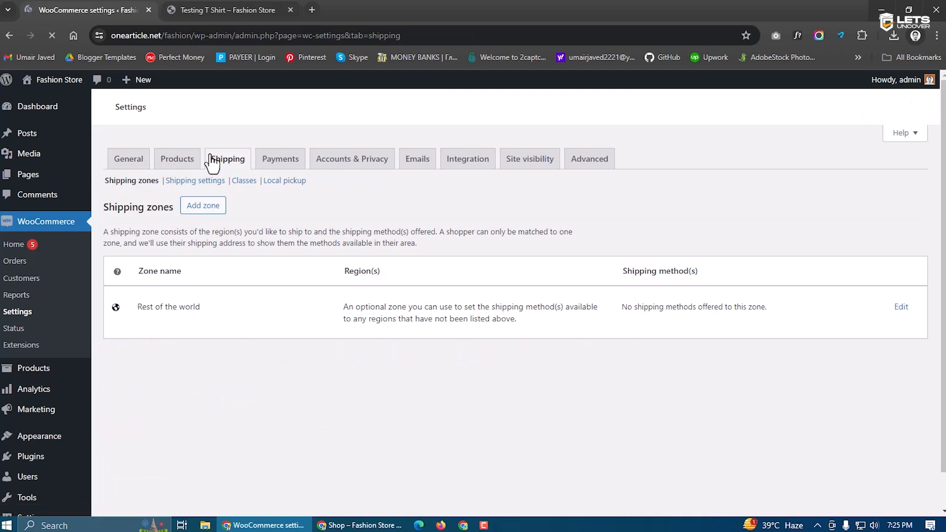
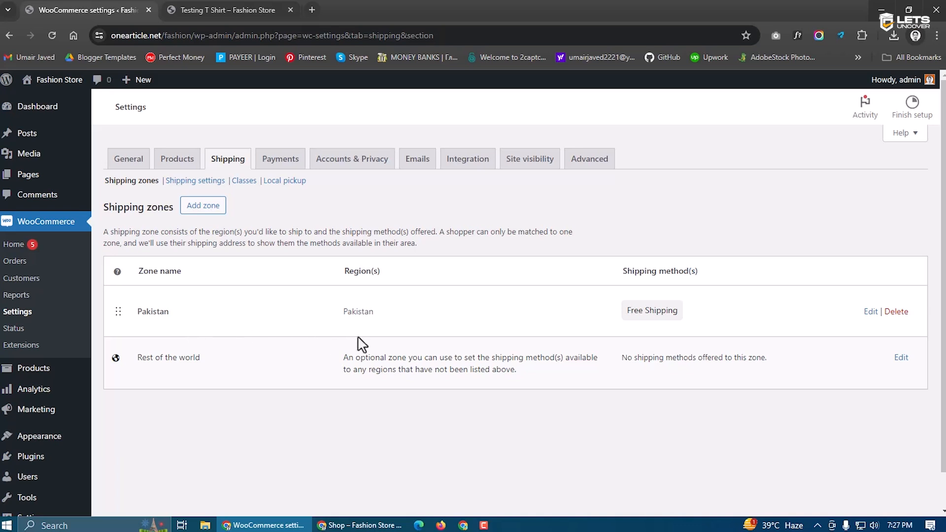
Remove the Pakistan zone from the shipping zones list, then edit the Rest of the world zone
{"action": "left_click_drag", "start_coordinate": [173, 318], "coordinate": [140, 312]}
{"action": "left_click", "coordinate": [657, 312]}
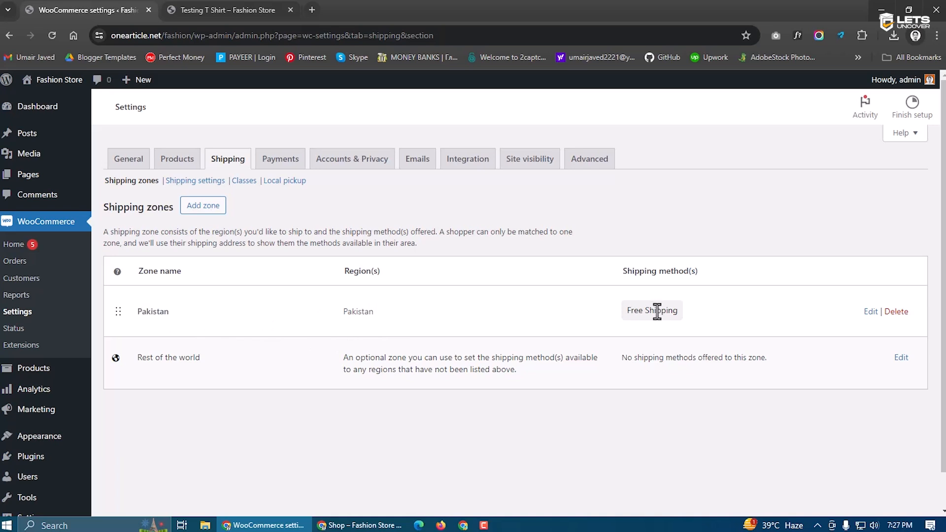
{"action": "left_click", "coordinate": [895, 311]}
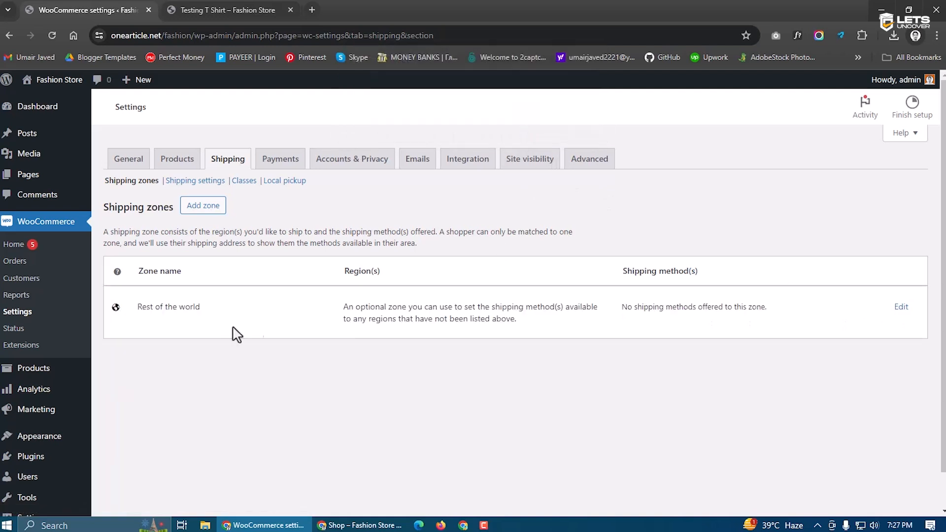
{"action": "left_click_drag", "start_coordinate": [136, 308], "coordinate": [222, 318]}
{"action": "left_click", "coordinate": [222, 317]}
{"action": "left_click", "coordinate": [900, 306]}
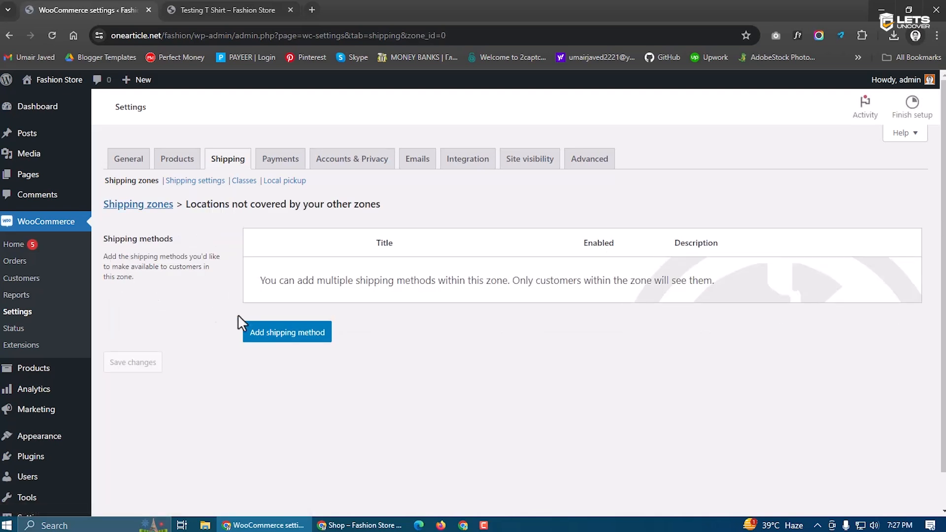
Start adding a Flat rate shipping method to the Rest of the world zone
{"action": "left_click", "coordinate": [279, 337]}
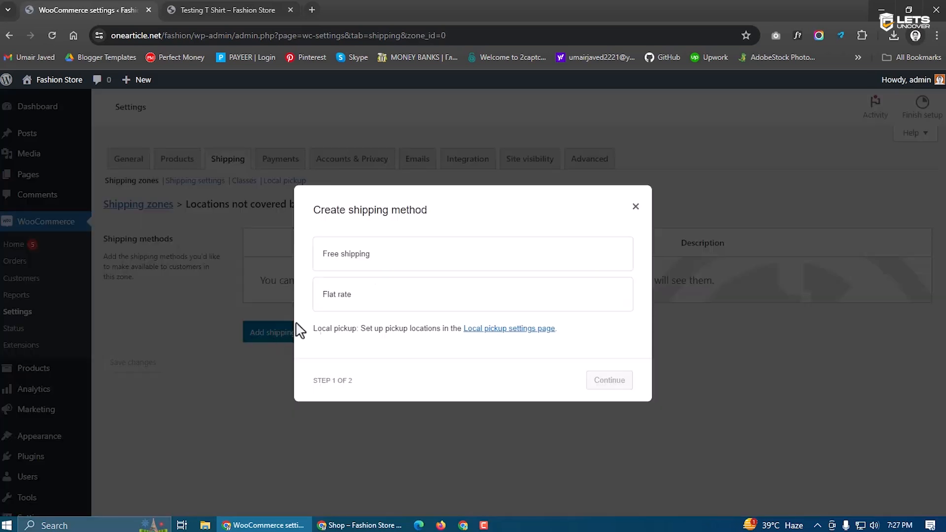
{"action": "left_click", "coordinate": [371, 267]}
{"action": "left_click", "coordinate": [372, 289]}
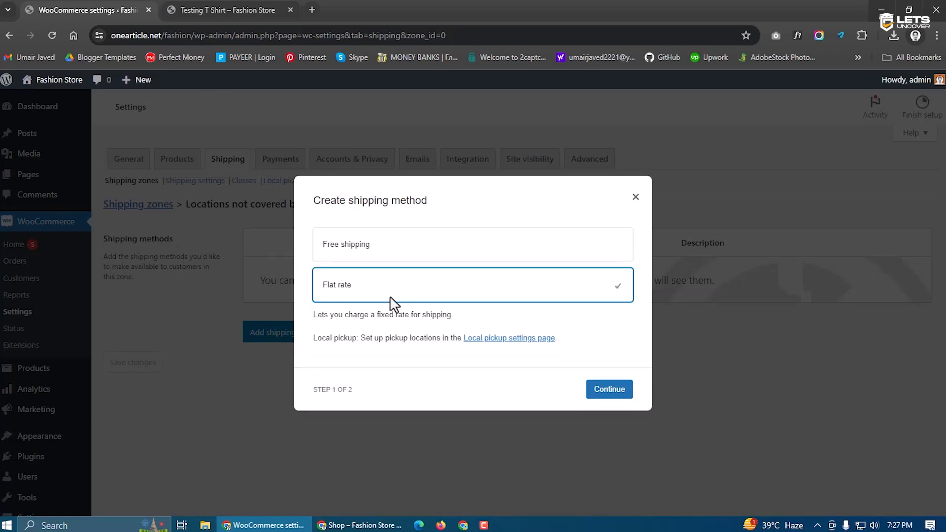
{"action": "left_click", "coordinate": [606, 399]}
Name the flat rate Punjab, set tax status None and cost 200, and save it
{"action": "left_click", "coordinate": [348, 228]}
{"action": "left_click_drag", "start_coordinate": [365, 234], "coordinate": [308, 235]}
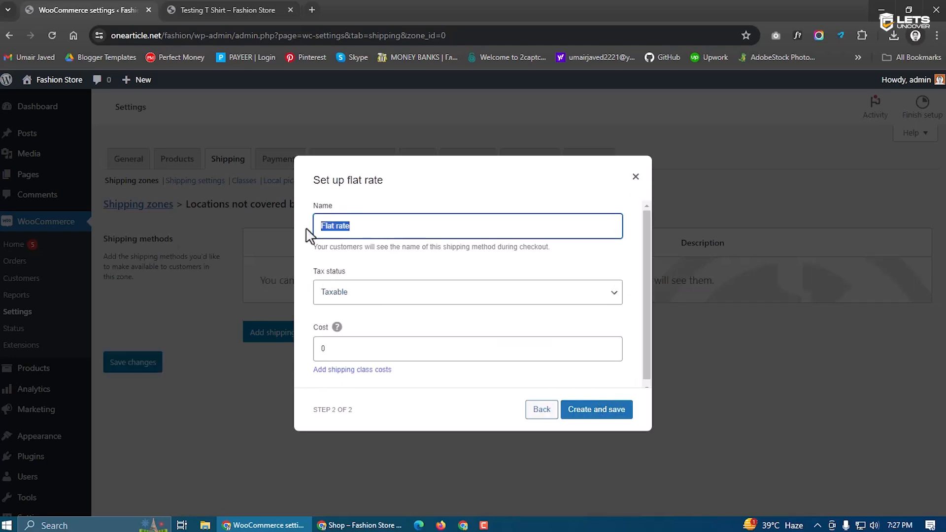
{"action": "type", "text": "Punjab"}
{"action": "left_click", "coordinate": [353, 300]}
{"action": "left_click", "coordinate": [356, 319]}
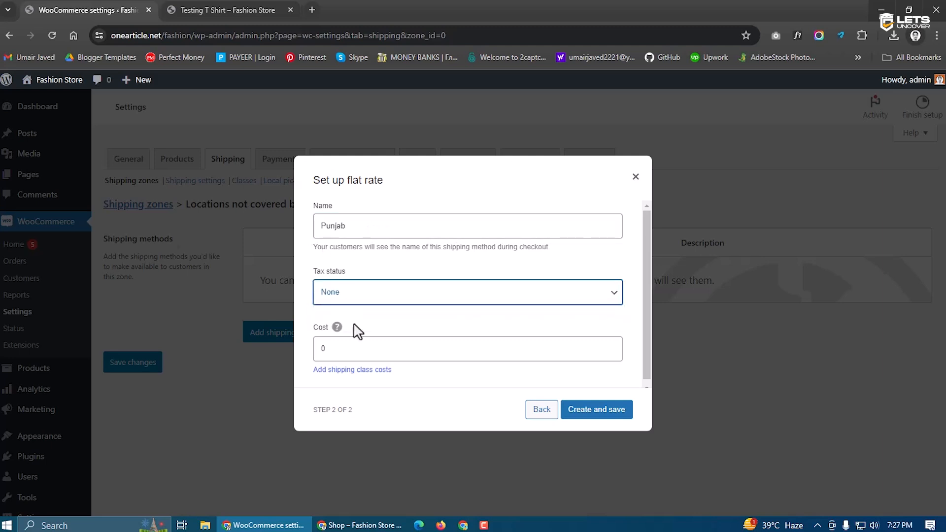
{"action": "double_click", "coordinate": [347, 350]}
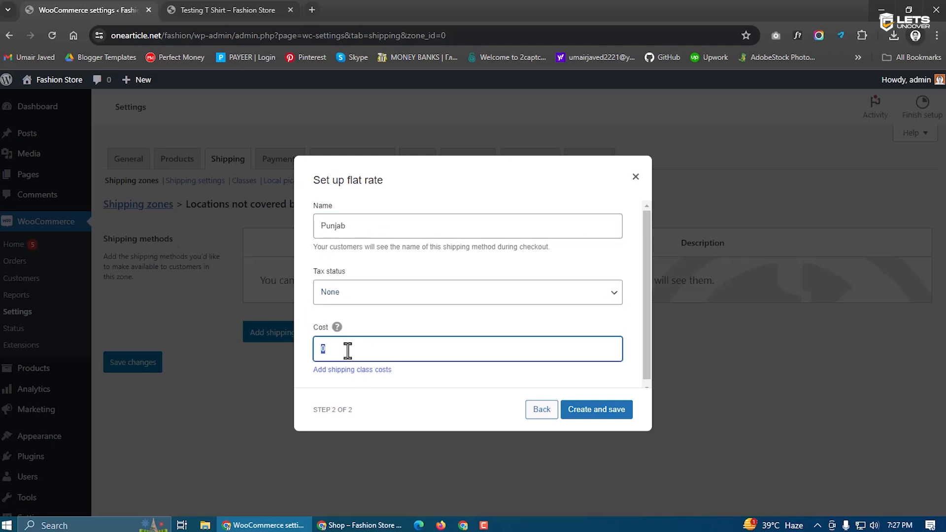
{"action": "type", "text": "200"}
{"action": "left_click", "coordinate": [425, 329]}
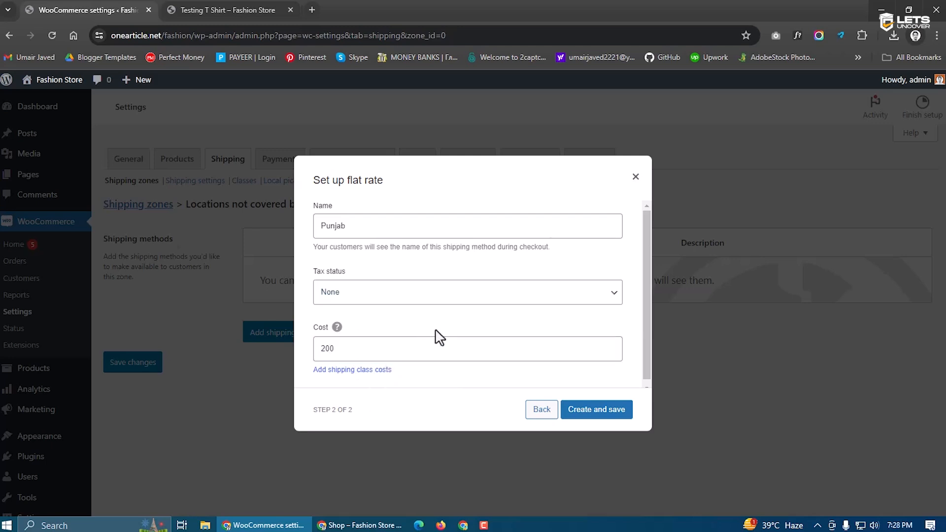
{"action": "left_click_drag", "start_coordinate": [362, 346], "coordinate": [323, 348]}
{"action": "left_click", "coordinate": [379, 328]}
{"action": "left_click", "coordinate": [596, 410]}
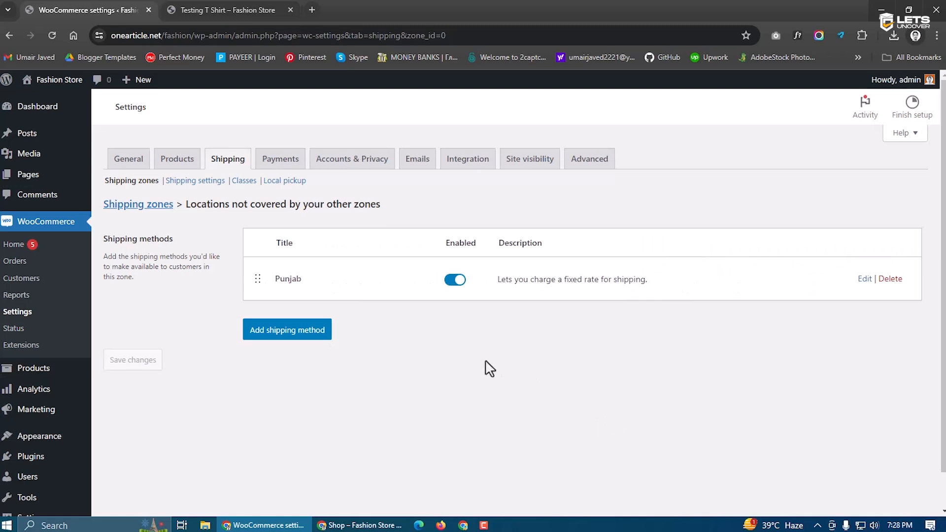
Reopen the add-method dialog, close it unchanged, and return to the shipping zones list
{"action": "double_click", "coordinate": [292, 279]}
{"action": "left_click", "coordinate": [295, 296]}
{"action": "left_click", "coordinate": [311, 335]}
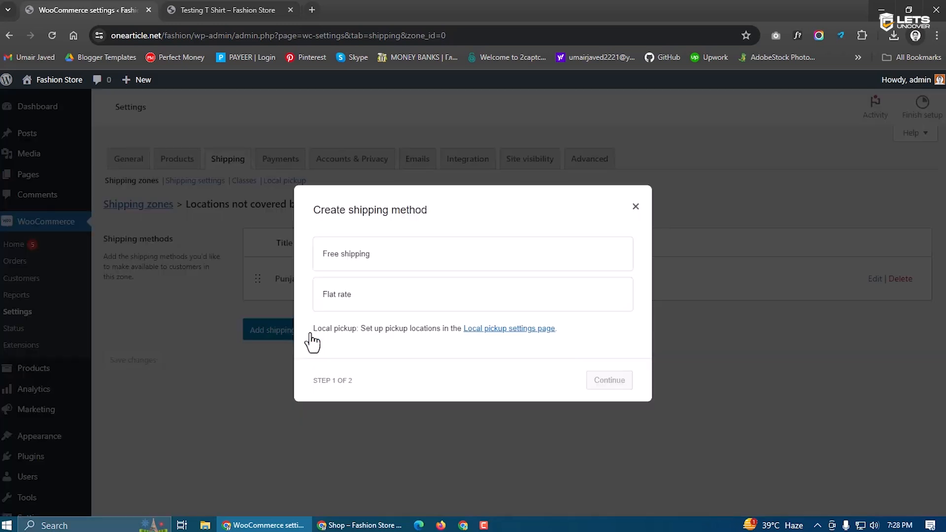
{"action": "left_click", "coordinate": [637, 207]}
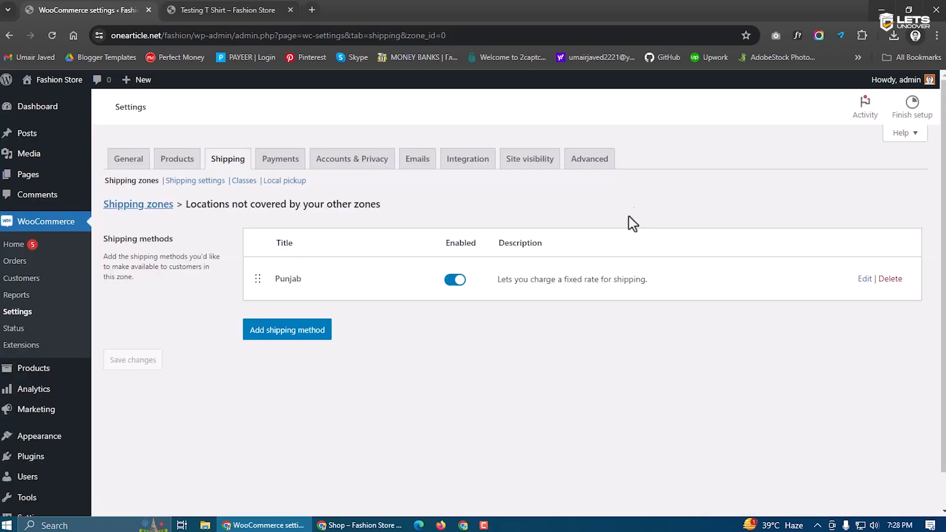
{"action": "left_click", "coordinate": [150, 181]}
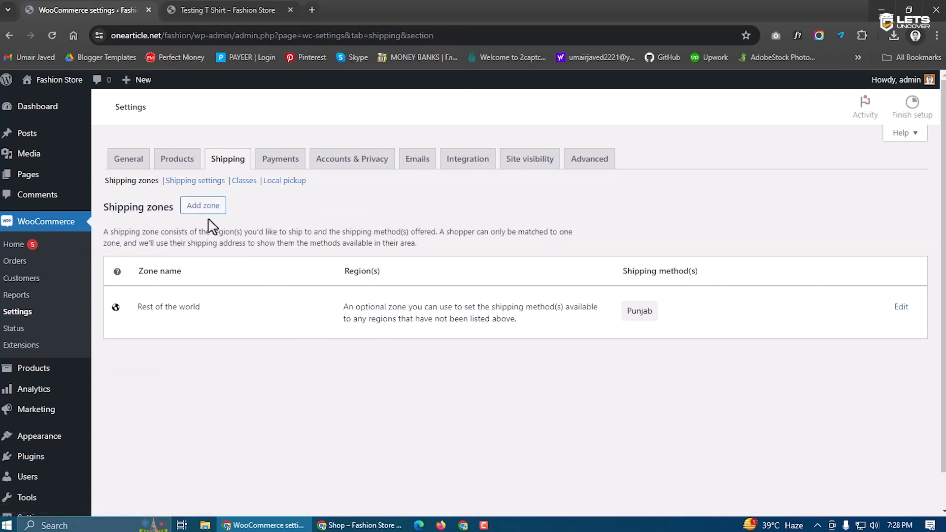
Create a new zone named Sindh with the region Sindh, Pakistan
{"action": "left_click", "coordinate": [204, 212]}
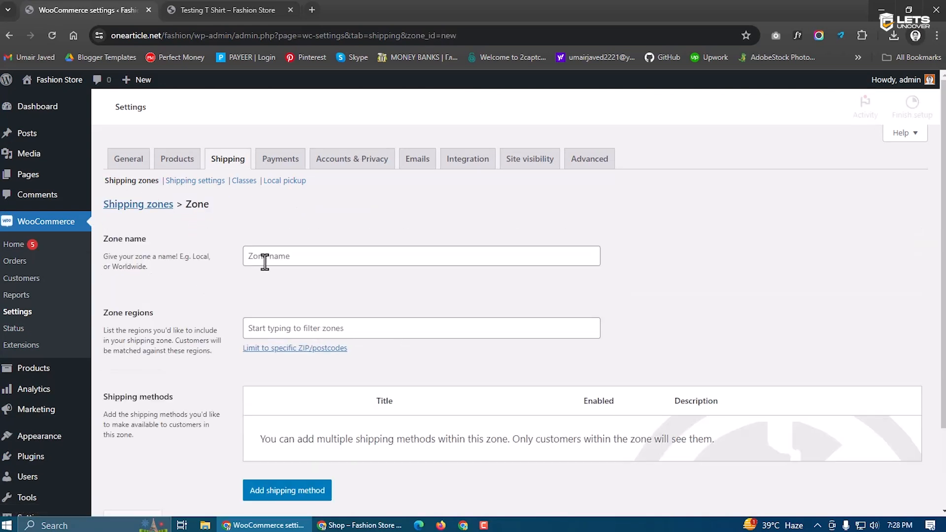
{"action": "left_click", "coordinate": [264, 260]}
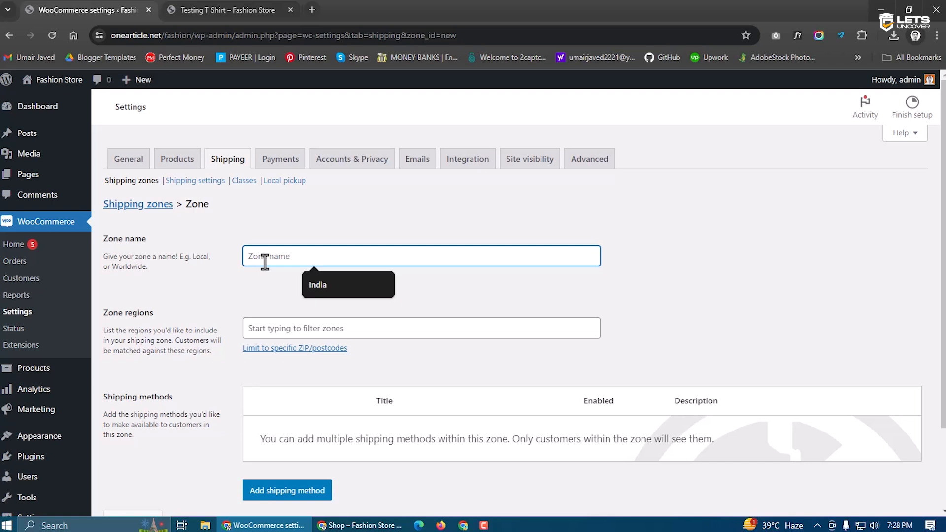
{"action": "type", "text": "Sindh"}
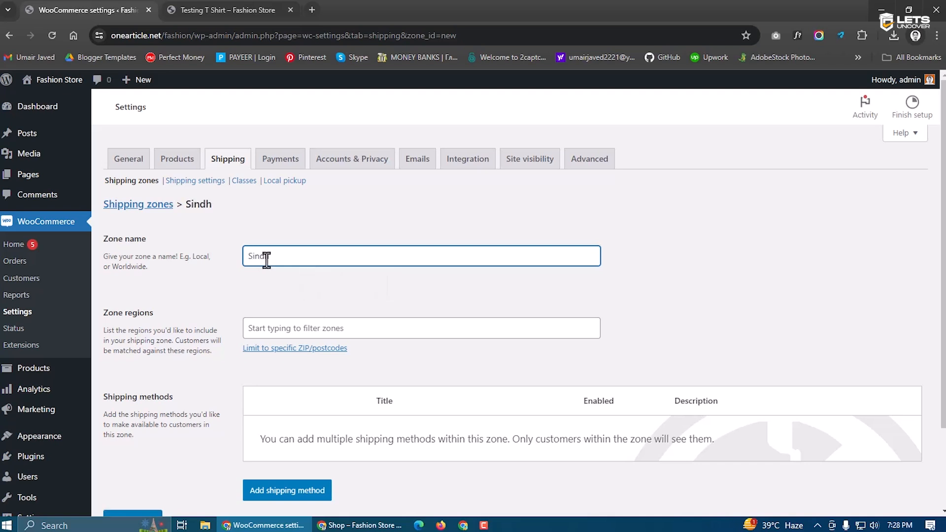
{"action": "left_click", "coordinate": [299, 327]}
{"action": "type", "text": "Sindh"}
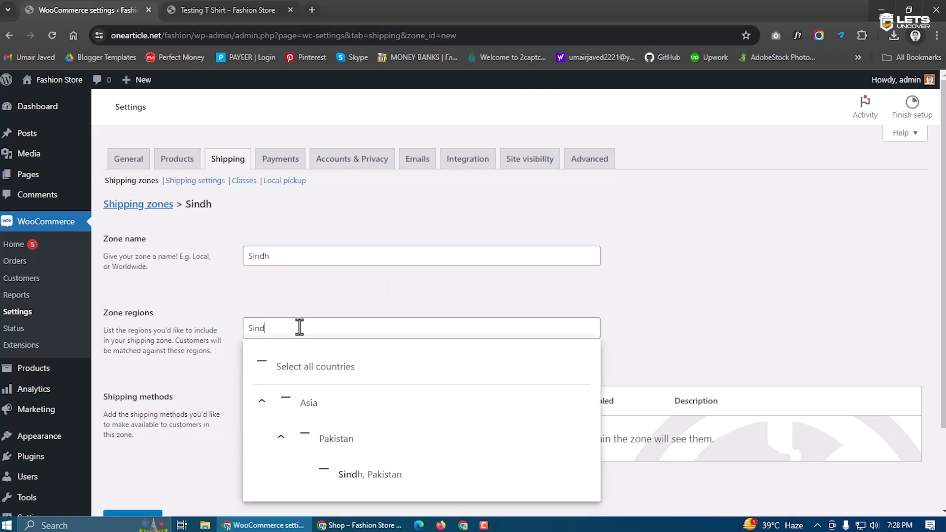
{"action": "left_click", "coordinate": [386, 475]}
{"action": "left_click", "coordinate": [690, 308]}
{"action": "scroll", "coordinate": [498, 351], "scroll_direction": "down", "scroll_amount": 2}
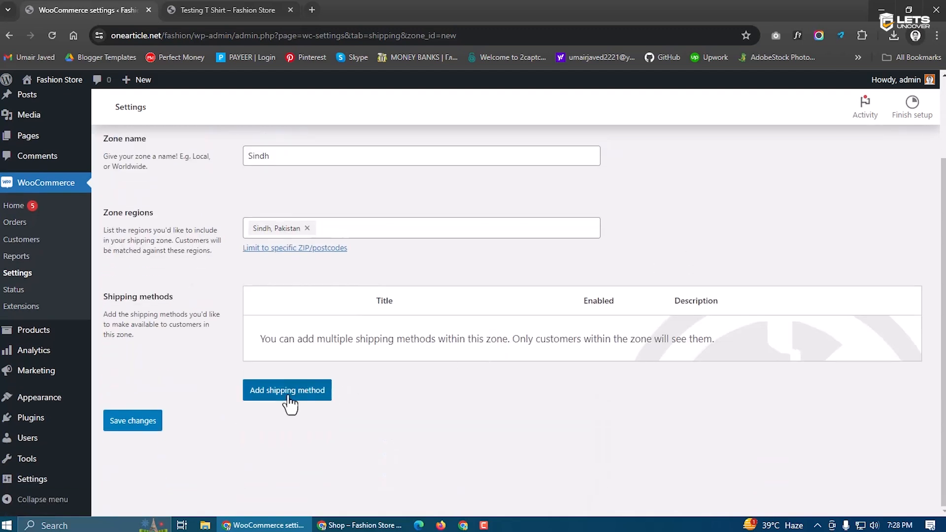
Add a Flat rate method to the Sindh zone with tax status None
{"action": "left_click", "coordinate": [289, 397]}
{"action": "left_click", "coordinate": [343, 301]}
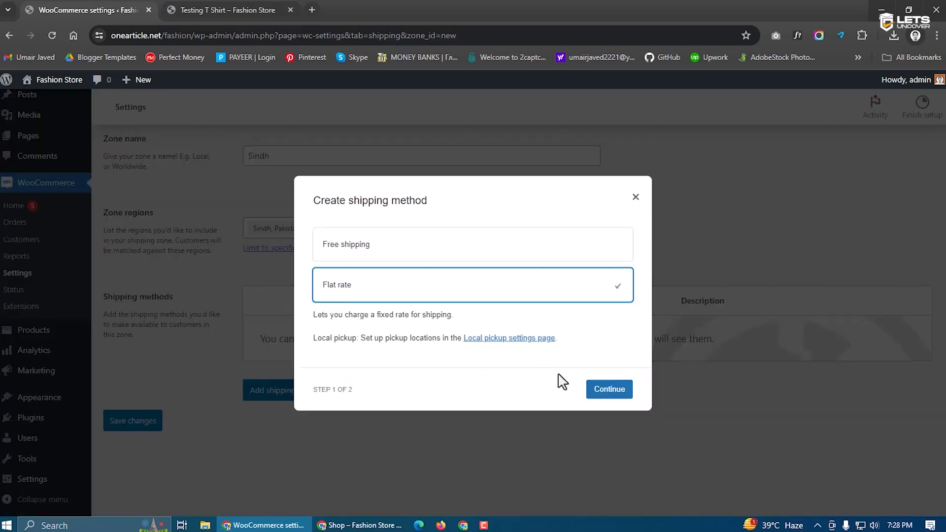
{"action": "left_click", "coordinate": [595, 392]}
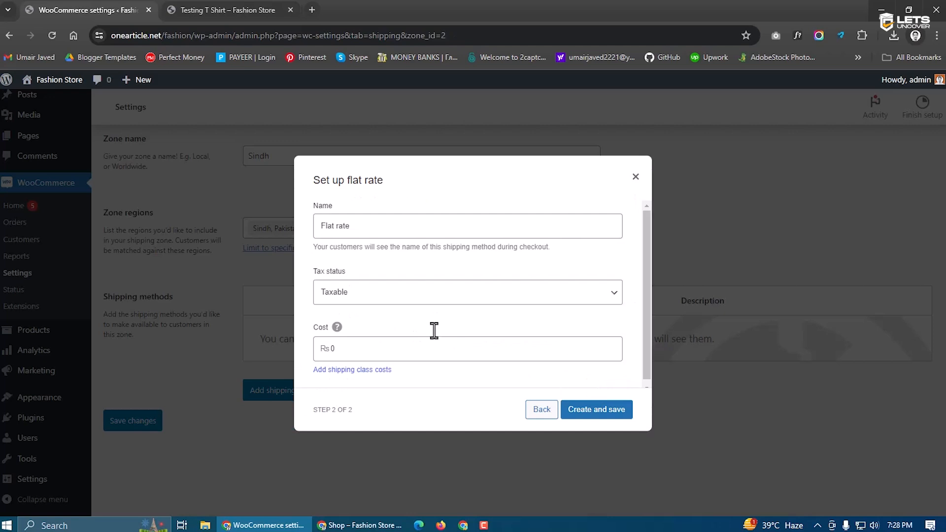
{"action": "left_click", "coordinate": [358, 299]}
{"action": "left_click", "coordinate": [353, 323]}
Name the flat rate Sindh with cost 350, save it, and return to the zones list
{"action": "left_click", "coordinate": [370, 229]}
{"action": "double_click", "coordinate": [375, 226]}
{"action": "type", "text": "Sind"}
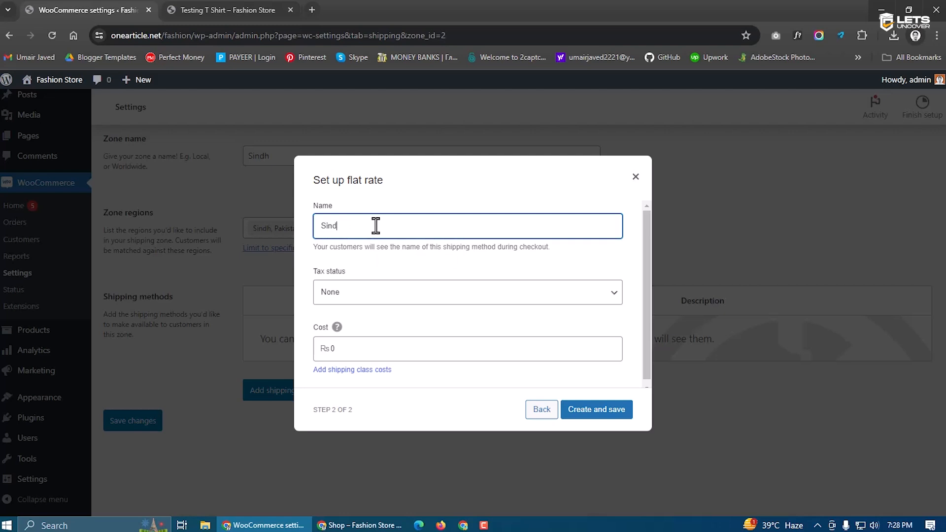
{"action": "key", "text": "ctrl+shift+i"}
{"action": "type", "text": "d"}
{"action": "left_click", "coordinate": [375, 226]}
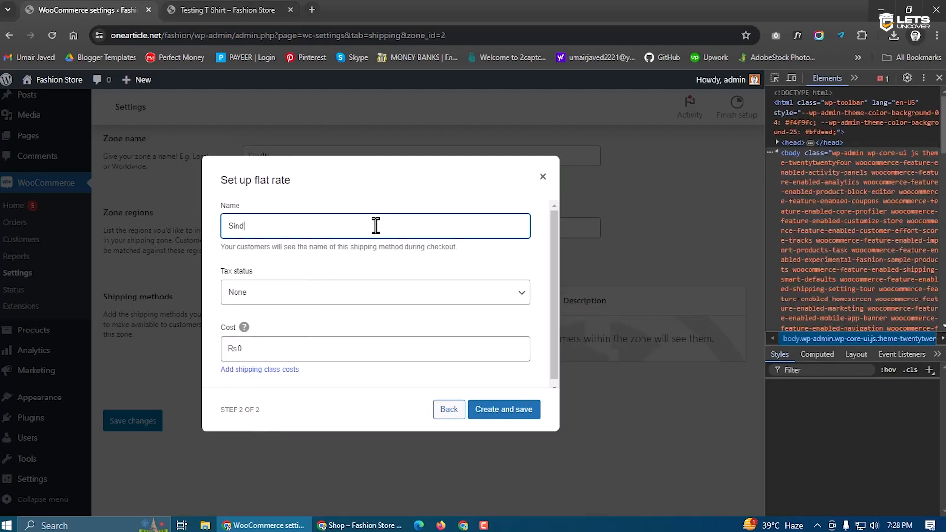
{"action": "type", "text": "h"}
{"action": "left_click", "coordinate": [938, 78]}
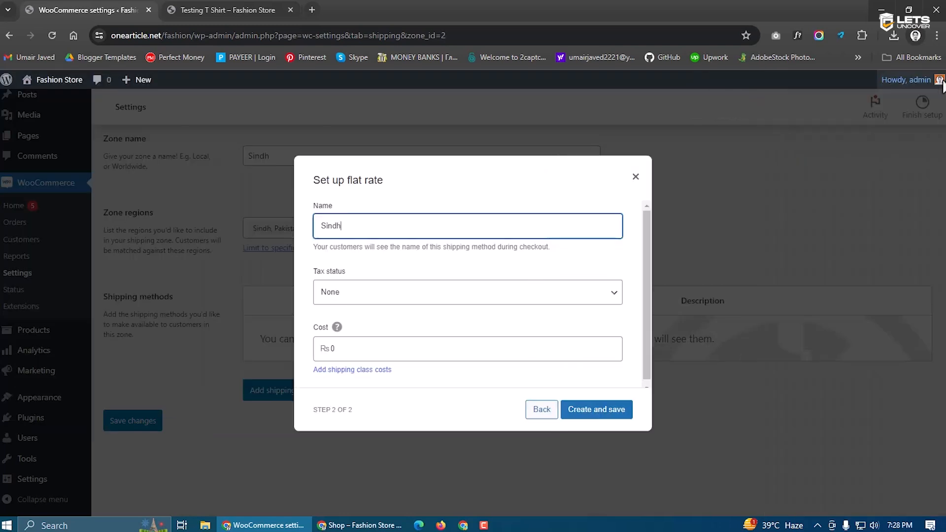
{"action": "left_click", "coordinate": [389, 353]}
{"action": "type", "text": "350"}
{"action": "left_click", "coordinate": [596, 411]}
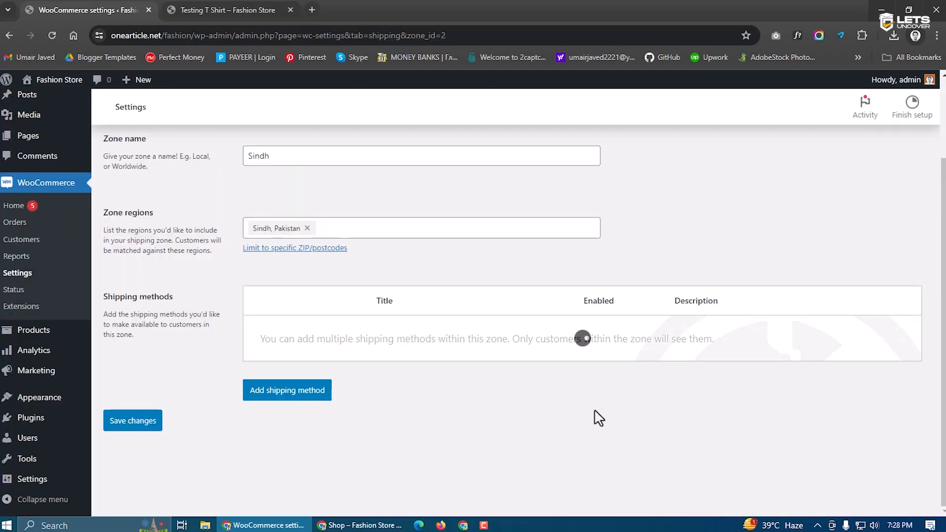
{"action": "scroll", "coordinate": [375, 424], "scroll_direction": "up", "scroll_amount": 3}
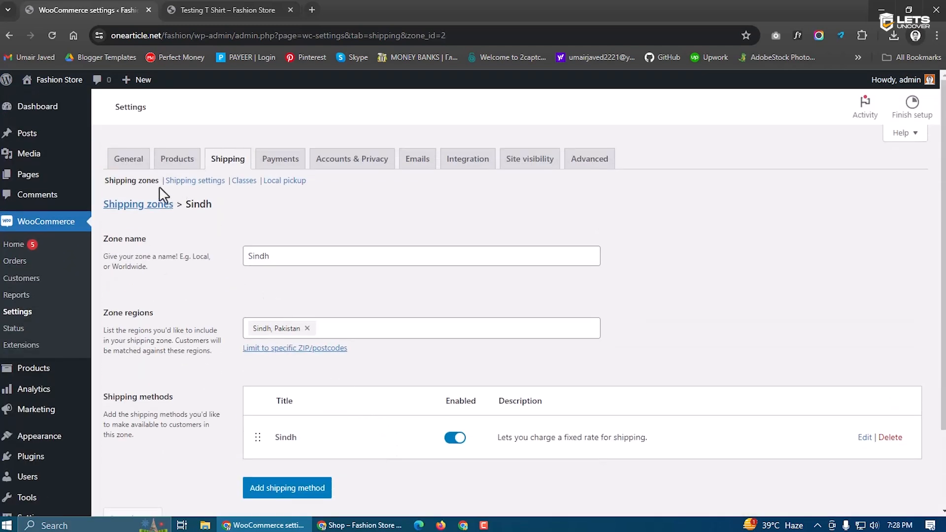
{"action": "left_click", "coordinate": [141, 183]}
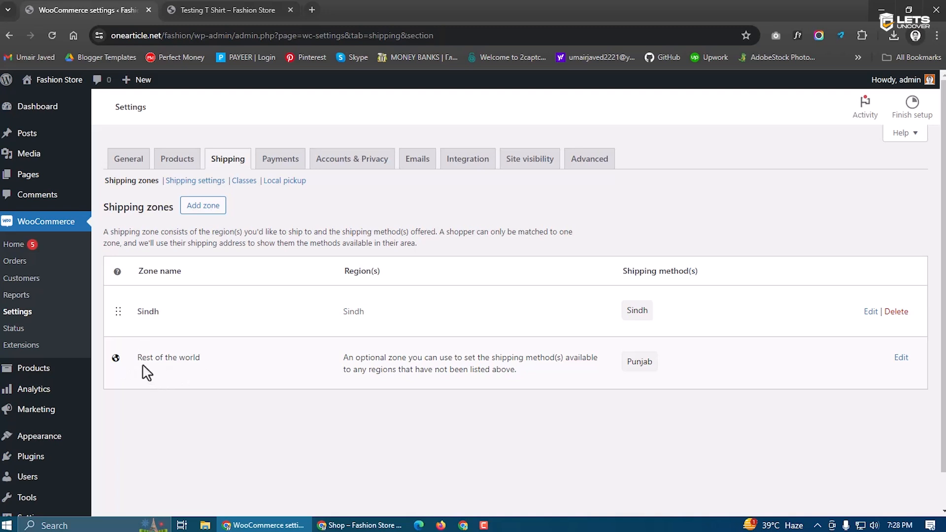
Review the Sindh zone's settings, then go to the Shipping classes page
{"action": "mouse_move", "coordinate": [139, 357]}
{"action": "left_mouse_down"}
{"action": "mouse_move", "coordinate": [202, 363]}
{"action": "mouse_move", "coordinate": [131, 363]}
{"action": "left_mouse_up"}
{"action": "left_click", "coordinate": [204, 365]}
{"action": "left_click", "coordinate": [175, 376]}
{"action": "left_click", "coordinate": [866, 318]}
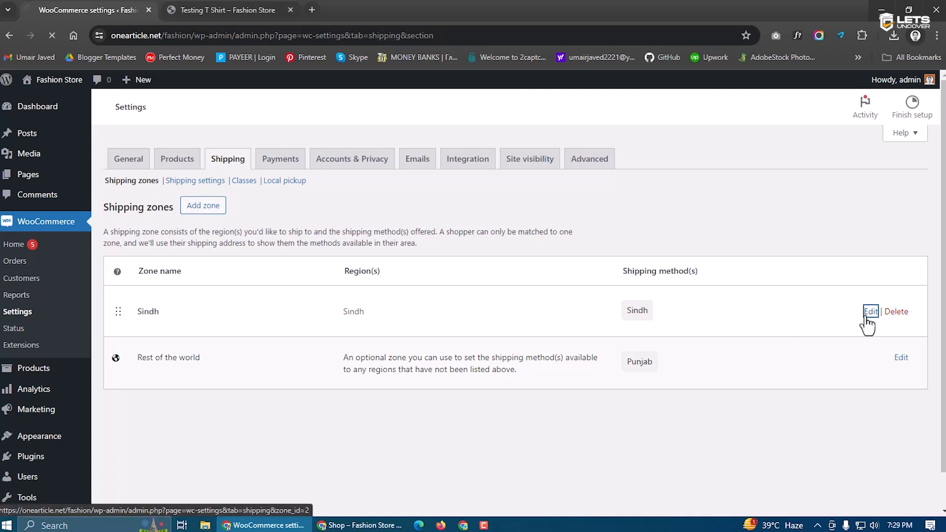
{"action": "scroll", "coordinate": [424, 344], "scroll_direction": "down", "scroll_amount": 1}
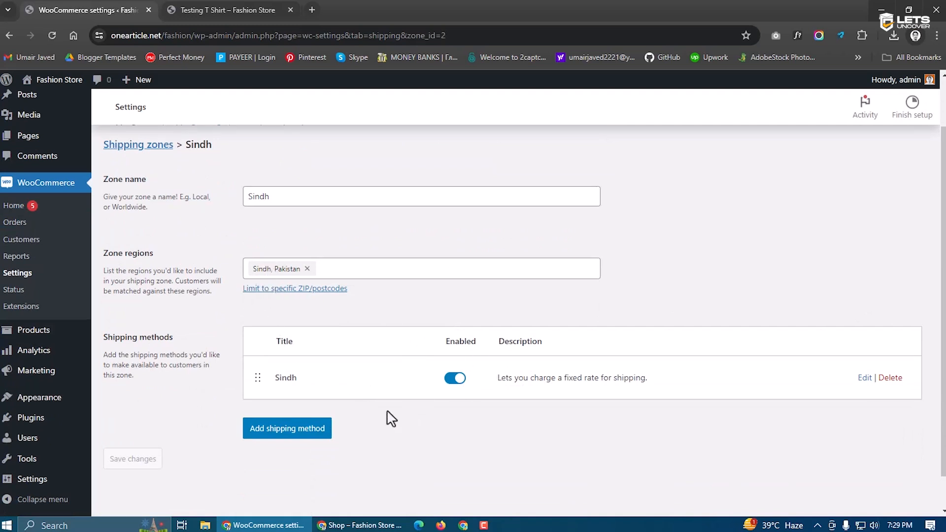
{"action": "scroll", "coordinate": [372, 426], "scroll_direction": "up", "scroll_amount": 2}
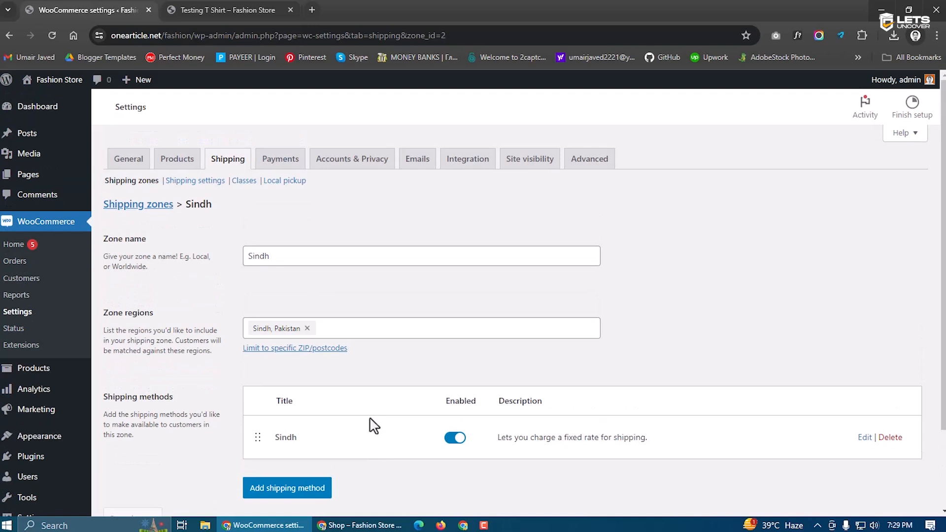
{"action": "left_click", "coordinate": [129, 186]}
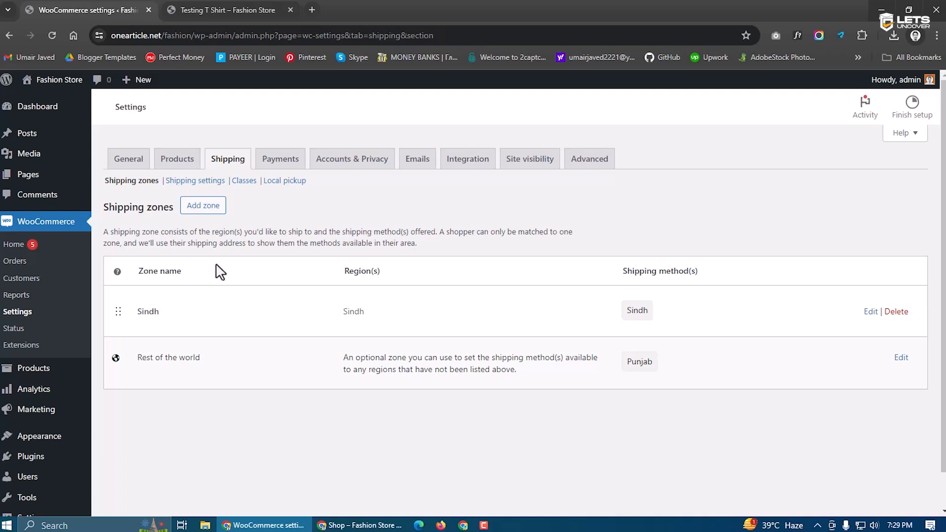
{"action": "left_click", "coordinate": [245, 181]}
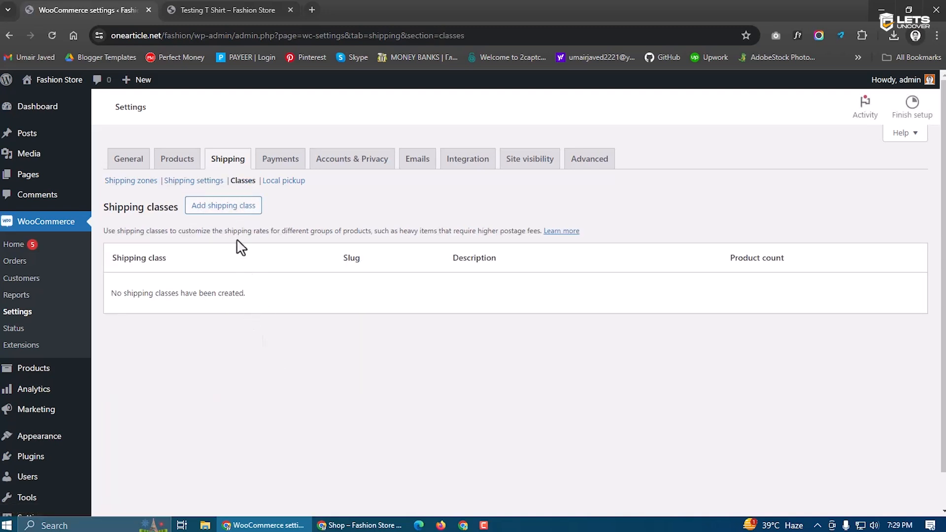
Create shipping class Extra Fast Delivery, slug extra-fast-delivery, description 'Just in 24 Hours'
{"action": "left_click", "coordinate": [220, 211]}
{"action": "left_click", "coordinate": [352, 220]}
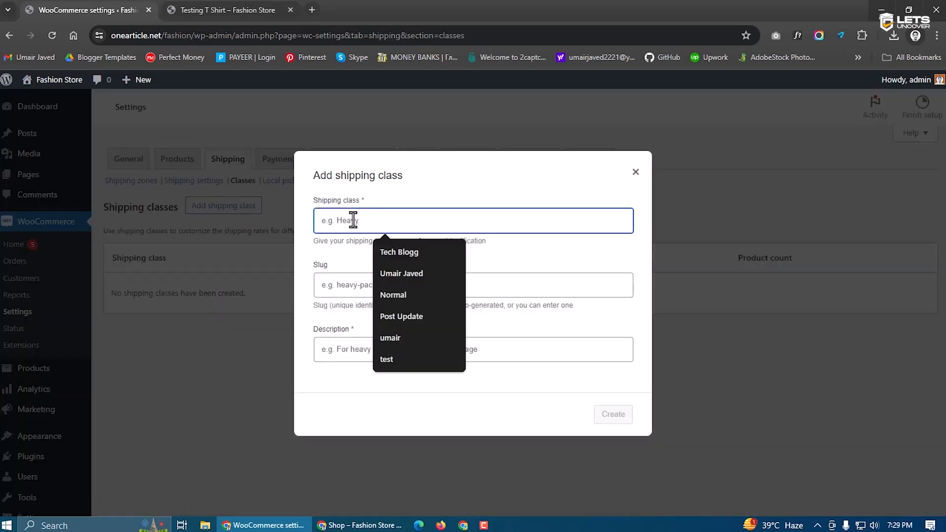
{"action": "type", "text": "Extra Fast Delivery"}
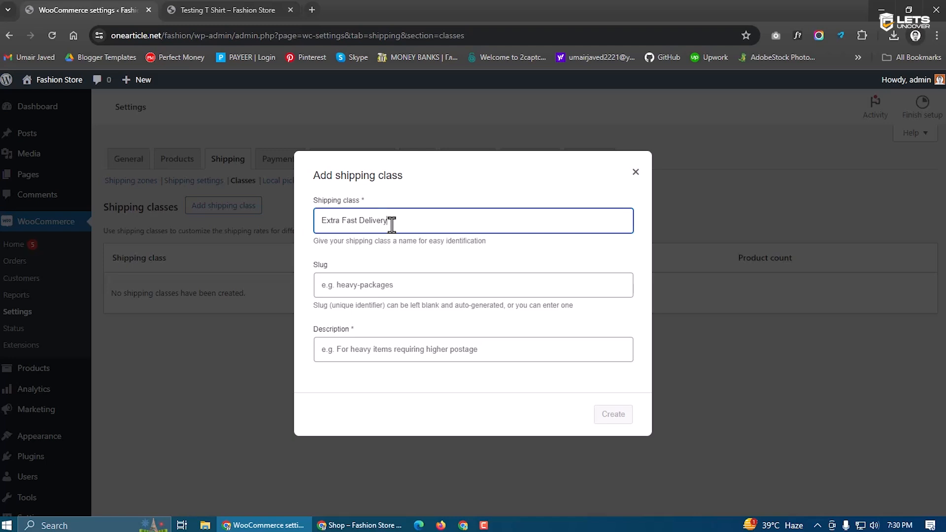
{"action": "left_click_drag", "start_coordinate": [392, 224], "coordinate": [322, 225]}
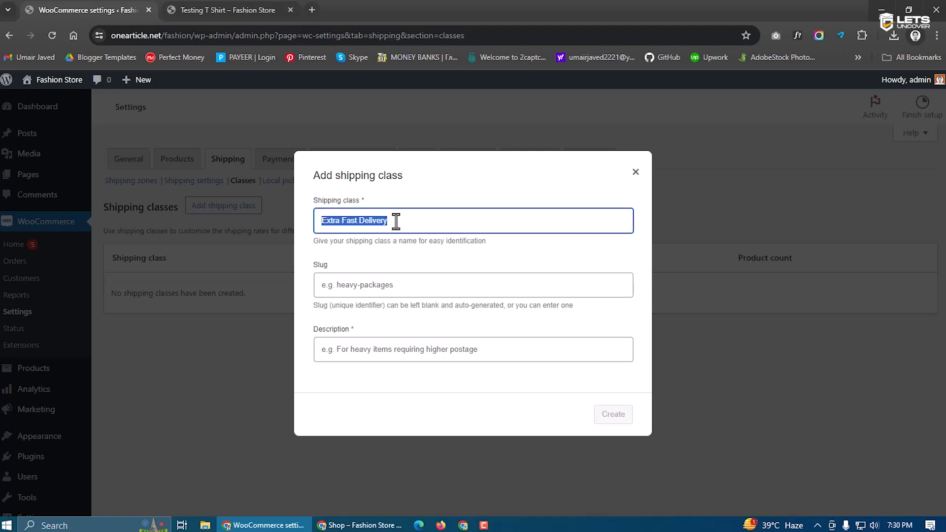
{"action": "left_click", "coordinate": [377, 284]}
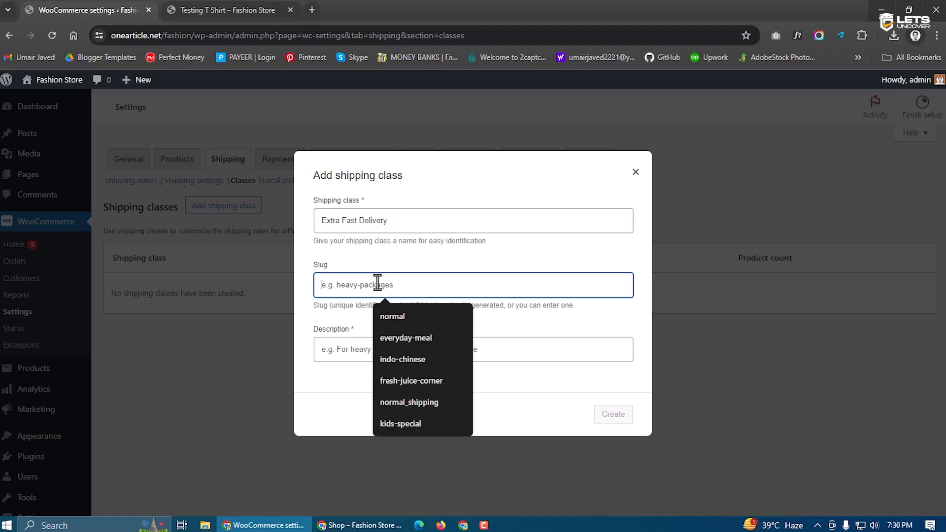
{"action": "type", "text": "extra-fast-delivery"}
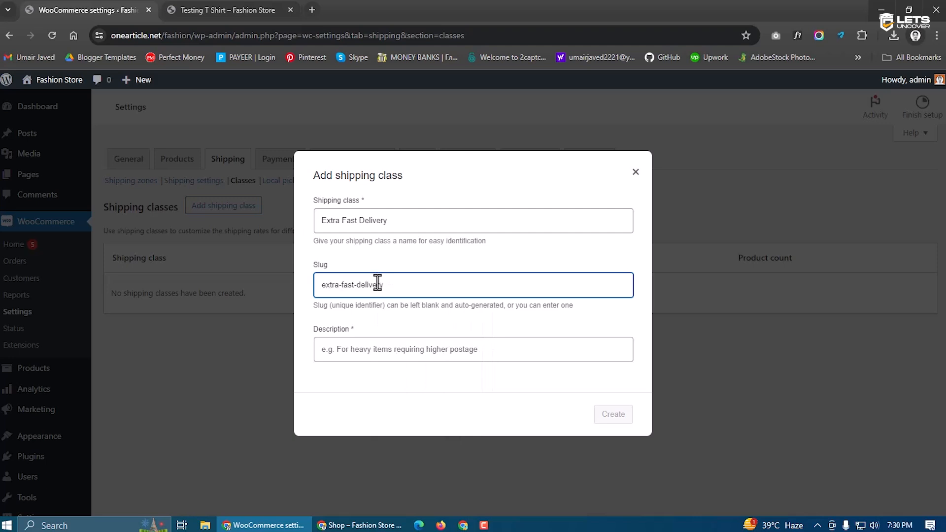
{"action": "left_click", "coordinate": [404, 350]}
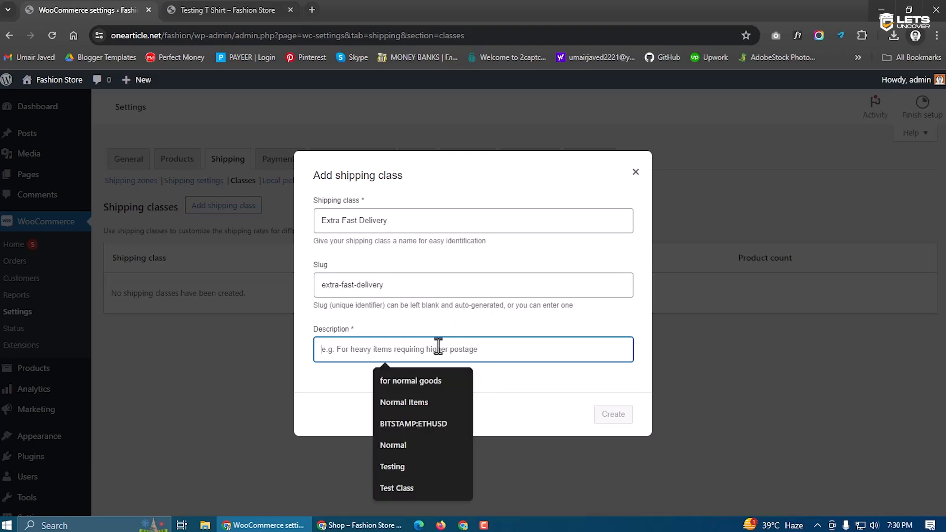
{"action": "type", "text": "Just in 24 Hours"}
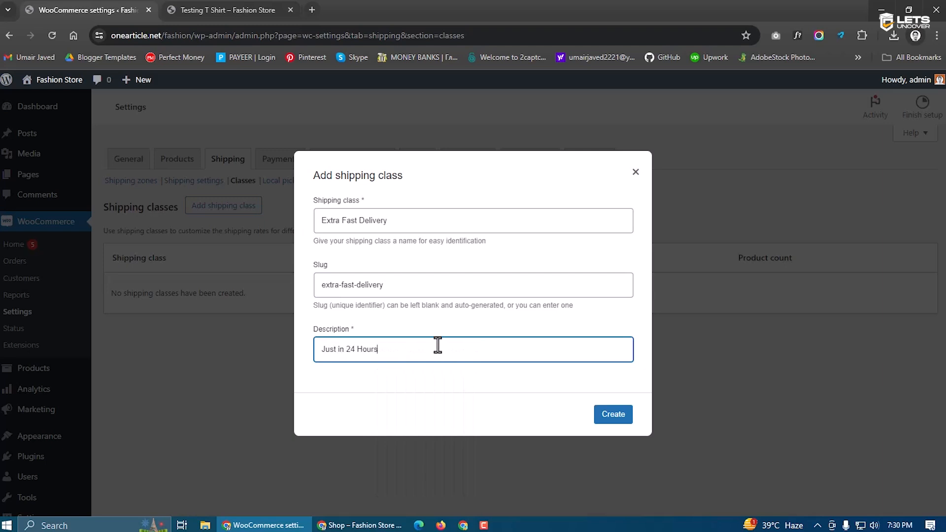
{"action": "left_click", "coordinate": [609, 415]}
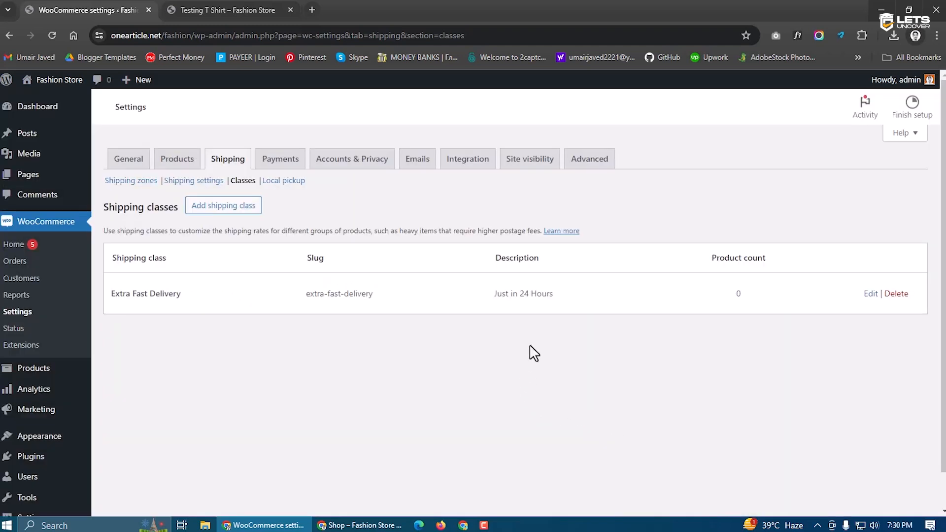
Check the new class's name, description and slug in the list, then go back to shipping zones
{"action": "left_click_drag", "start_coordinate": [181, 302], "coordinate": [109, 303]}
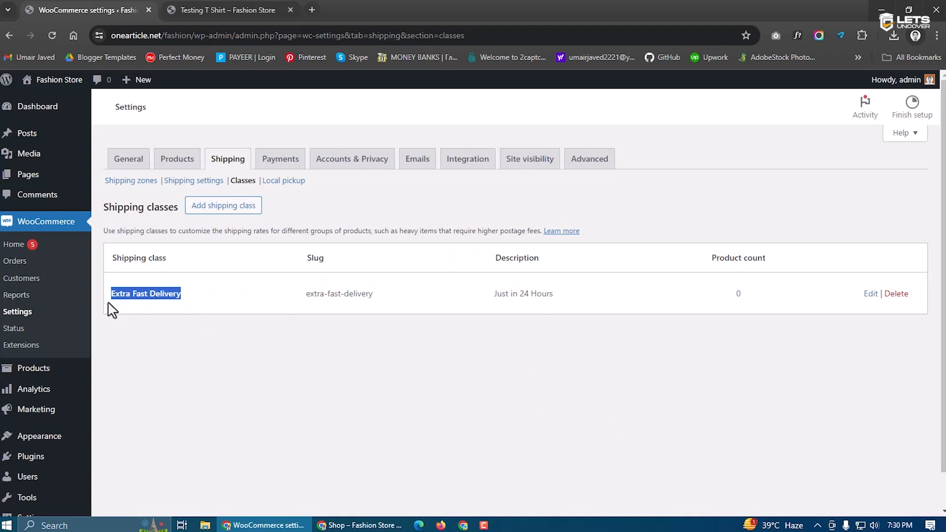
{"action": "left_click", "coordinate": [127, 305]}
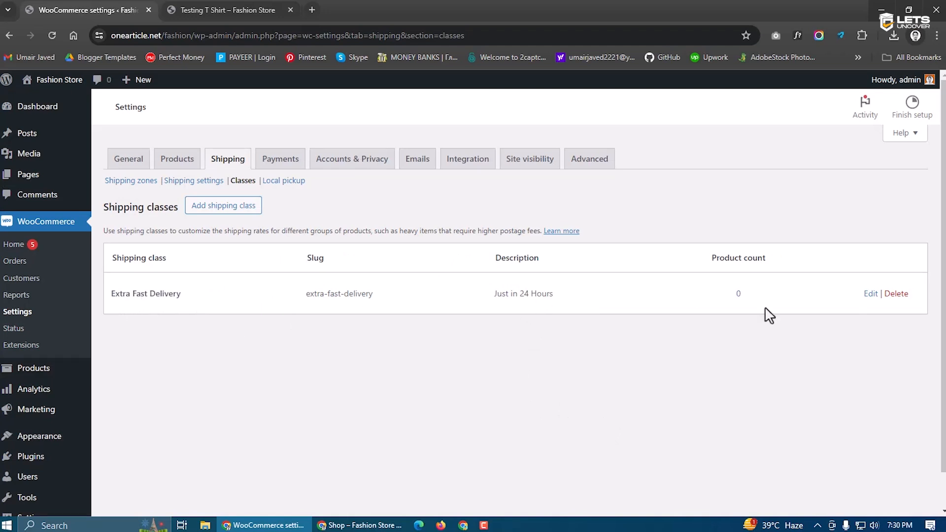
{"action": "left_click_drag", "start_coordinate": [571, 310], "coordinate": [496, 308]}
{"action": "left_click", "coordinate": [493, 315]}
{"action": "left_click_drag", "start_coordinate": [414, 304], "coordinate": [269, 303]}
{"action": "left_click", "coordinate": [345, 327]}
{"action": "left_click", "coordinate": [143, 182]}
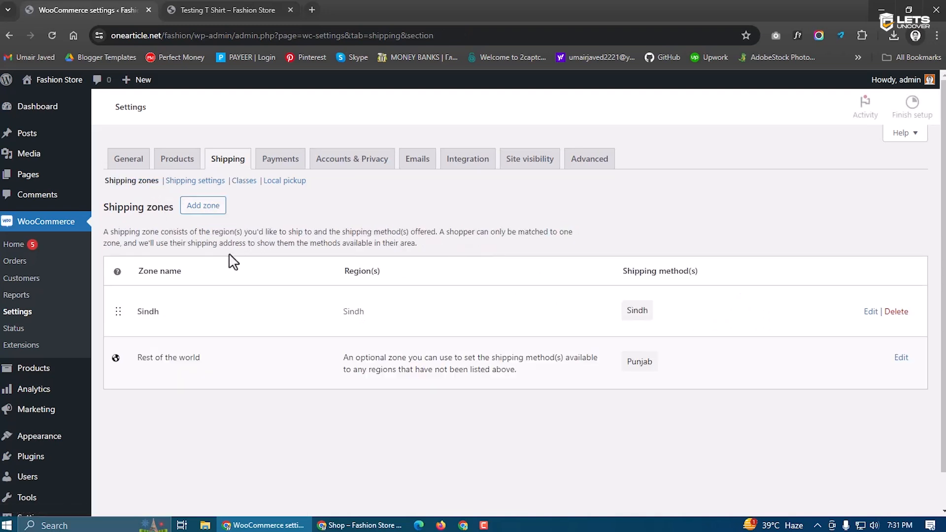
{"action": "left_click", "coordinate": [251, 187]}
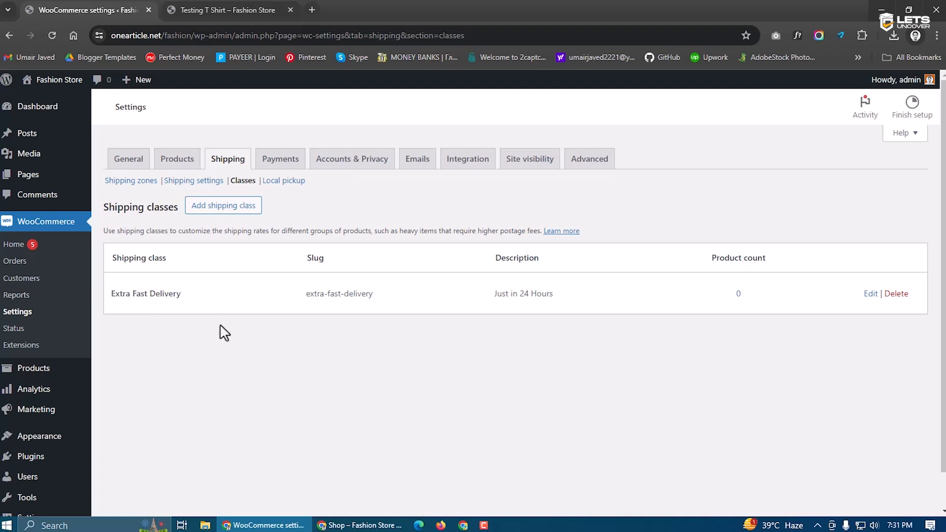
{"action": "left_click", "coordinate": [132, 181]}
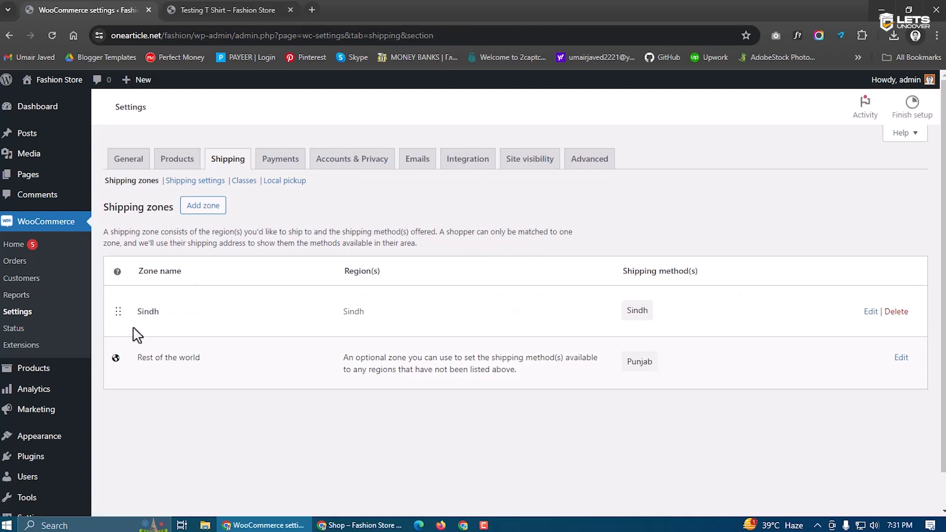
Inspect the Sindh zone's name and region, then open it for editing
{"action": "left_click_drag", "start_coordinate": [131, 316], "coordinate": [166, 313]}
{"action": "left_click", "coordinate": [222, 295]}
{"action": "double_click", "coordinate": [148, 315]}
{"action": "left_click", "coordinate": [153, 315]}
{"action": "double_click", "coordinate": [347, 318]}
{"action": "left_click", "coordinate": [363, 320]}
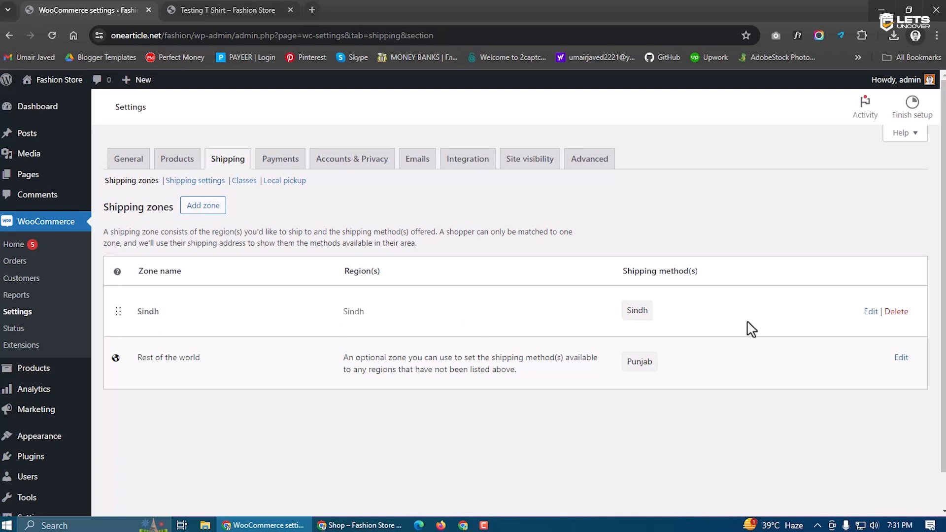
{"action": "double_click", "coordinate": [347, 316]}
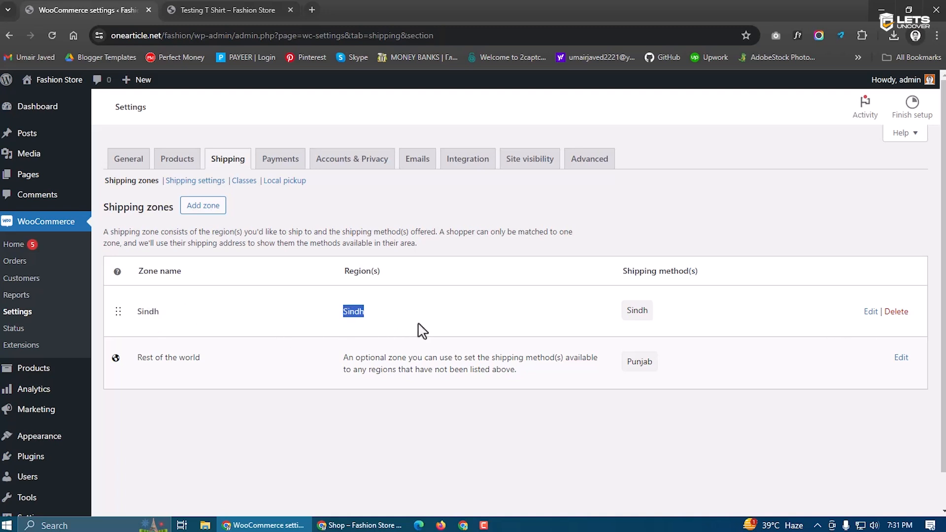
{"action": "left_click", "coordinate": [356, 309]}
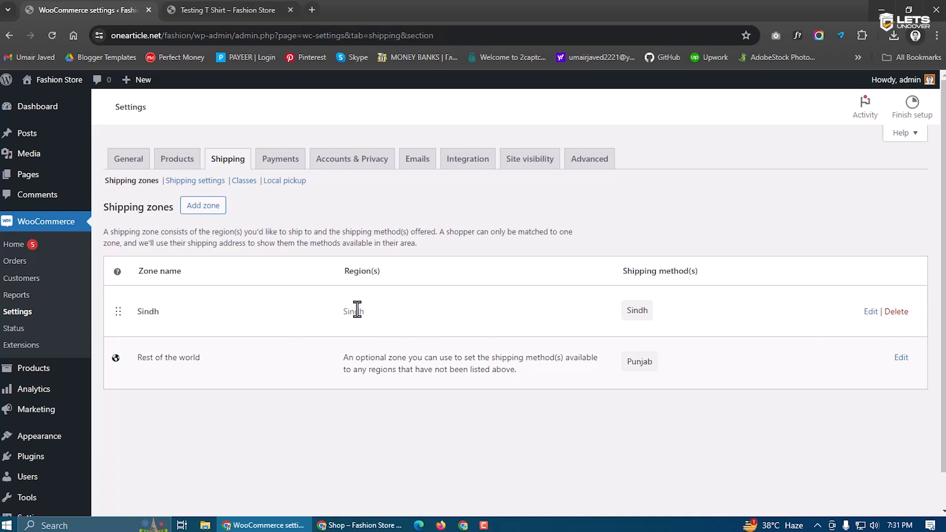
{"action": "left_click", "coordinate": [869, 311]}
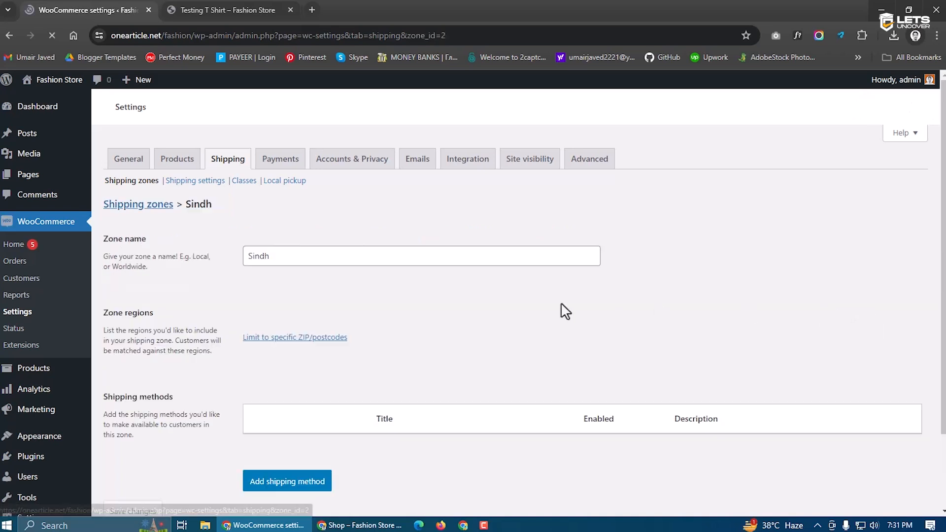
In the Sindh flat rate, set the Extra Fast Delivery class cost to 450 and save
{"action": "scroll", "coordinate": [565, 311], "scroll_direction": "down", "scroll_amount": 2}
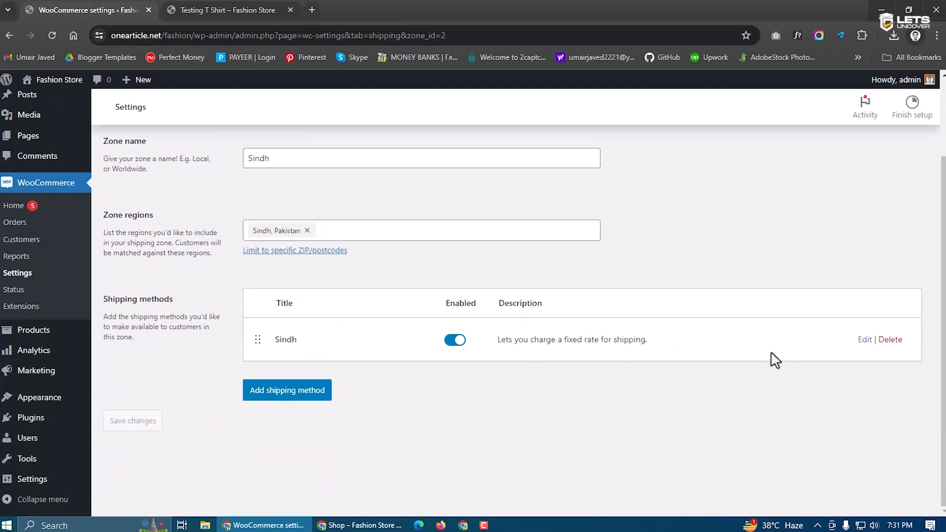
{"action": "left_click", "coordinate": [864, 341]}
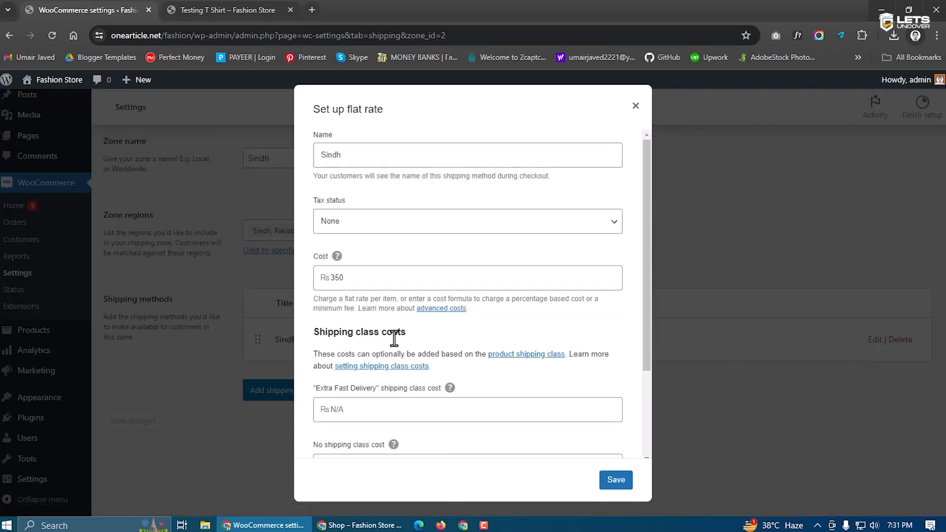
{"action": "scroll", "coordinate": [376, 307], "scroll_direction": "down", "scroll_amount": 2}
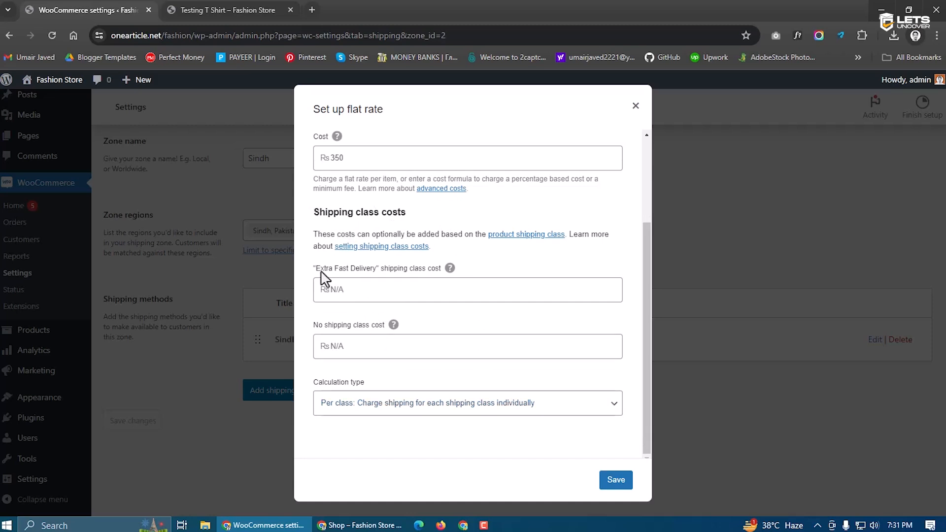
{"action": "left_click_drag", "start_coordinate": [318, 271], "coordinate": [384, 270]}
{"action": "left_click", "coordinate": [376, 289]}
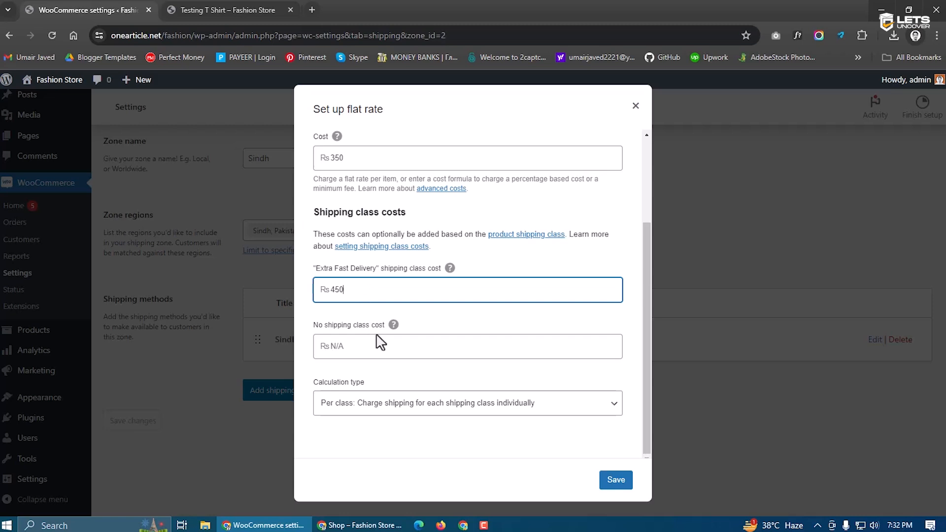
{"action": "left_click", "coordinate": [609, 483]}
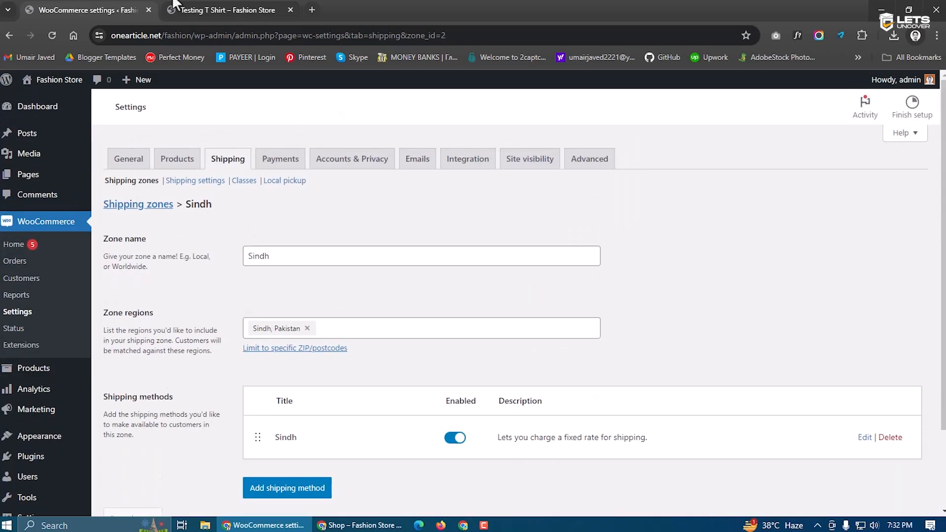
{"action": "left_click", "coordinate": [190, 9]}
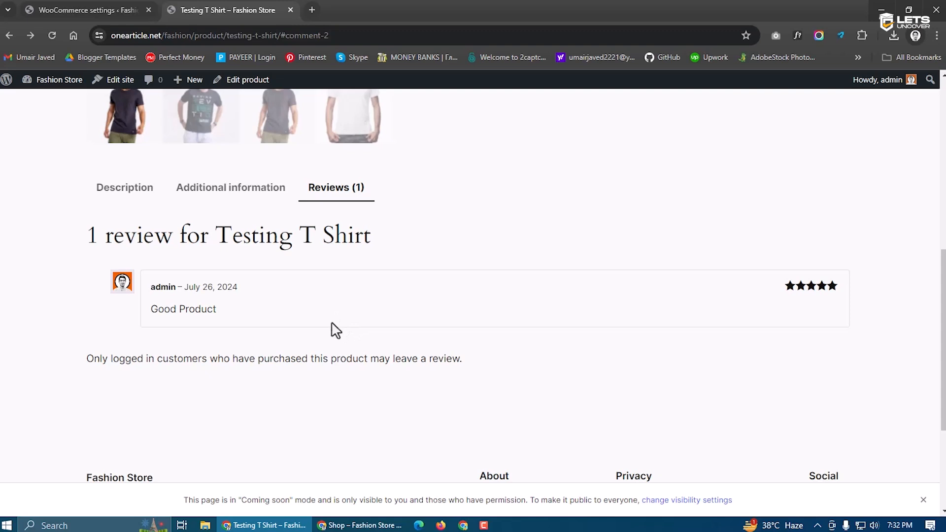
Return to the shipping settings, glance at Classes, and save the general shipping options
{"action": "left_click", "coordinate": [98, 7]}
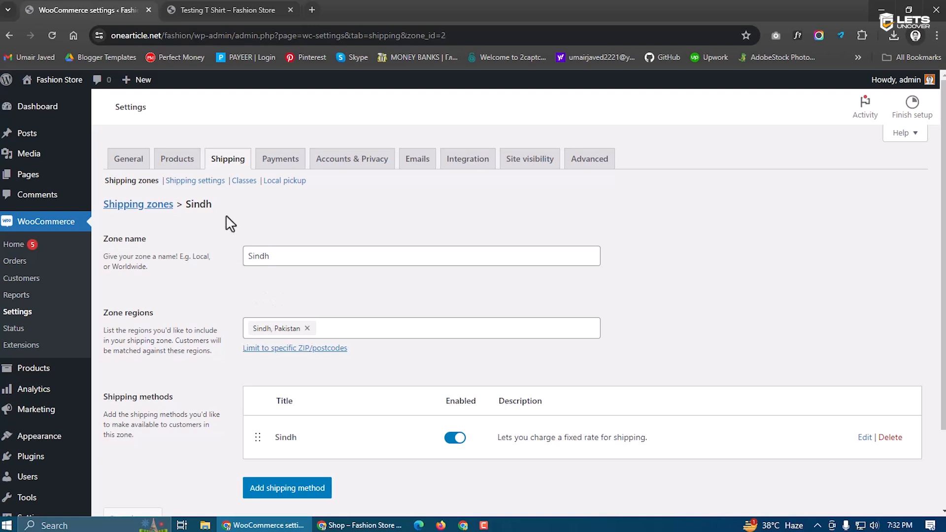
{"action": "left_click", "coordinate": [242, 182]}
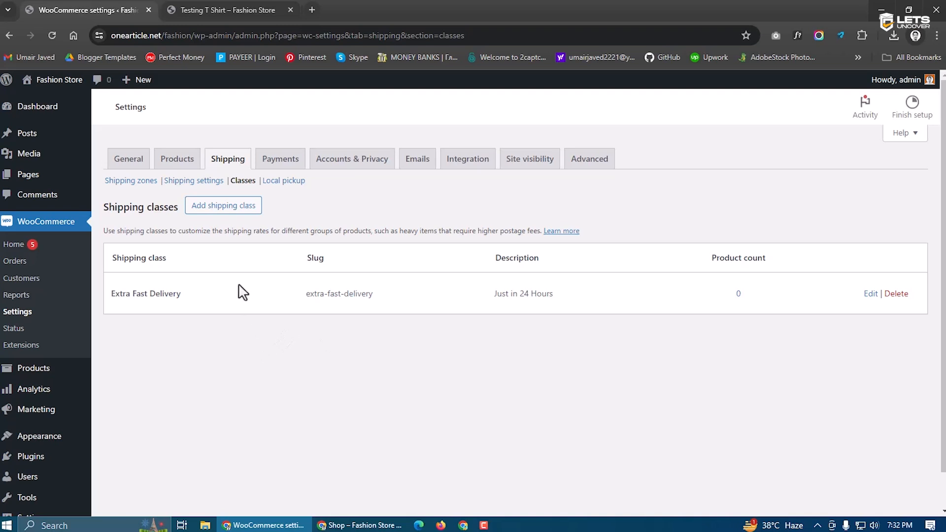
{"action": "left_click", "coordinate": [187, 182]}
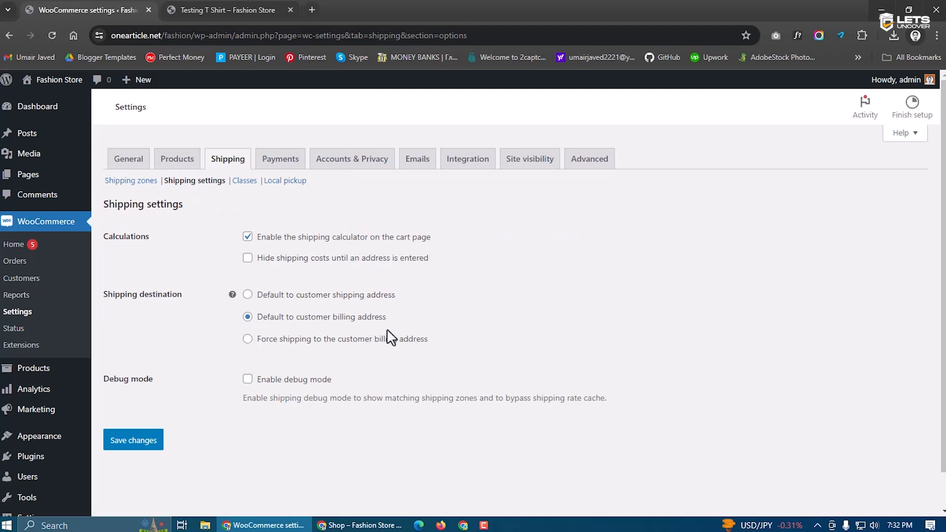
{"action": "left_click", "coordinate": [132, 441]}
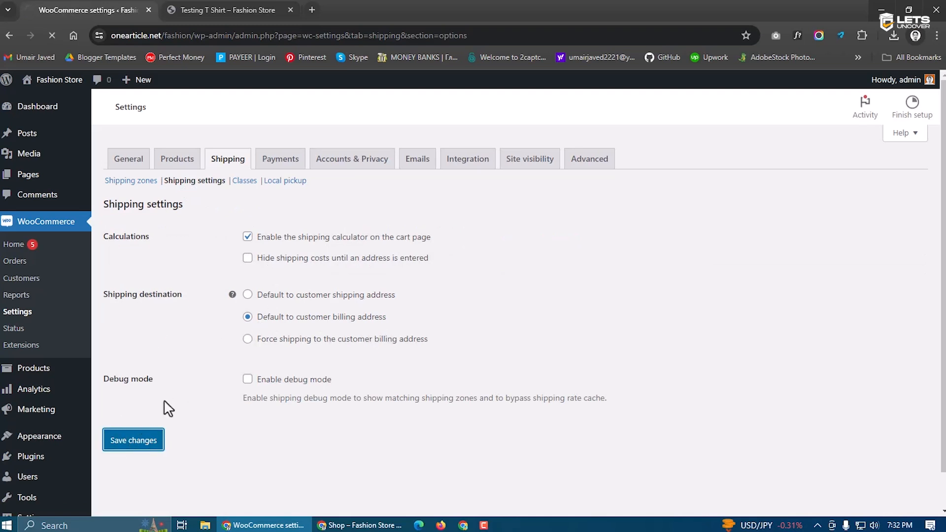
{"action": "left_click", "coordinate": [279, 162]}
Go from the cart to checkout, note the 'no payment methods' error, then view Payments settings
{"action": "key", "text": "ctrl+Tab"}
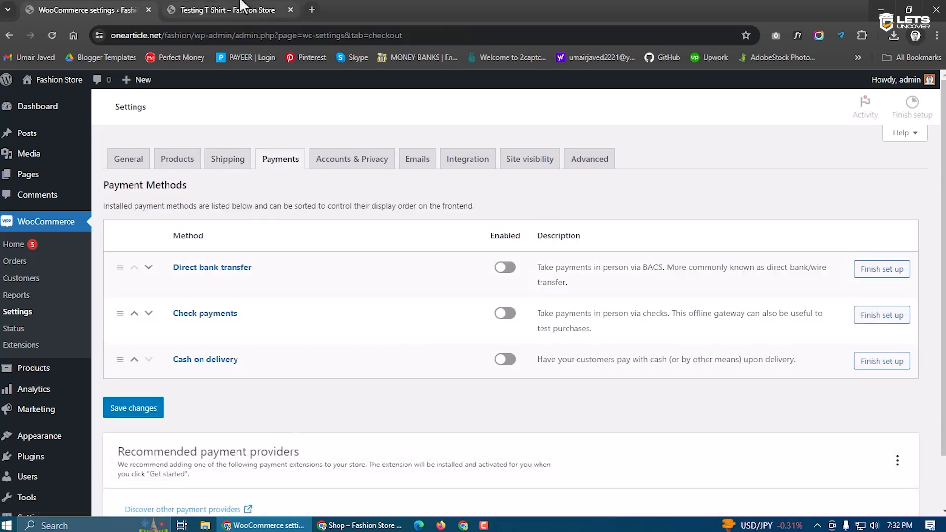
{"action": "scroll", "coordinate": [363, 384], "scroll_direction": "up", "scroll_amount": 3}
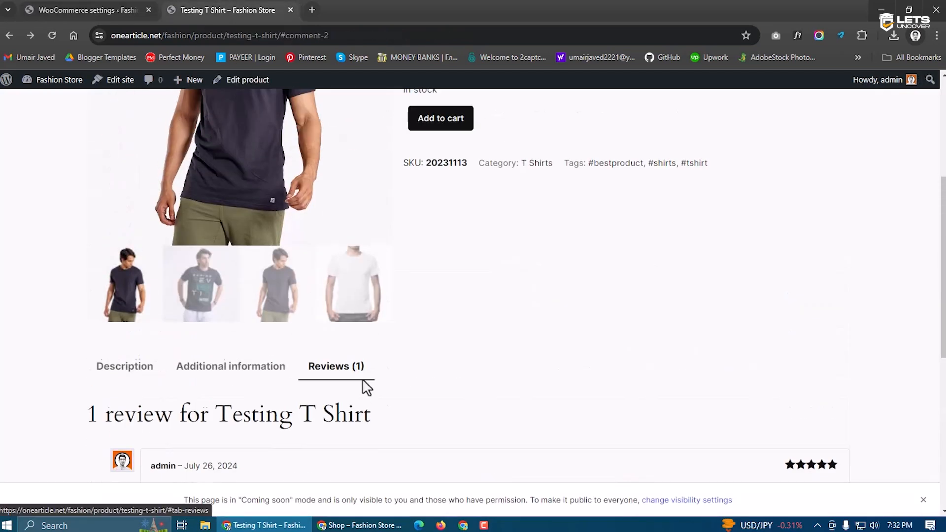
{"action": "scroll", "coordinate": [363, 384], "scroll_direction": "down", "scroll_amount": 4}
{"action": "scroll", "coordinate": [365, 389], "scroll_direction": "up", "scroll_amount": 10}
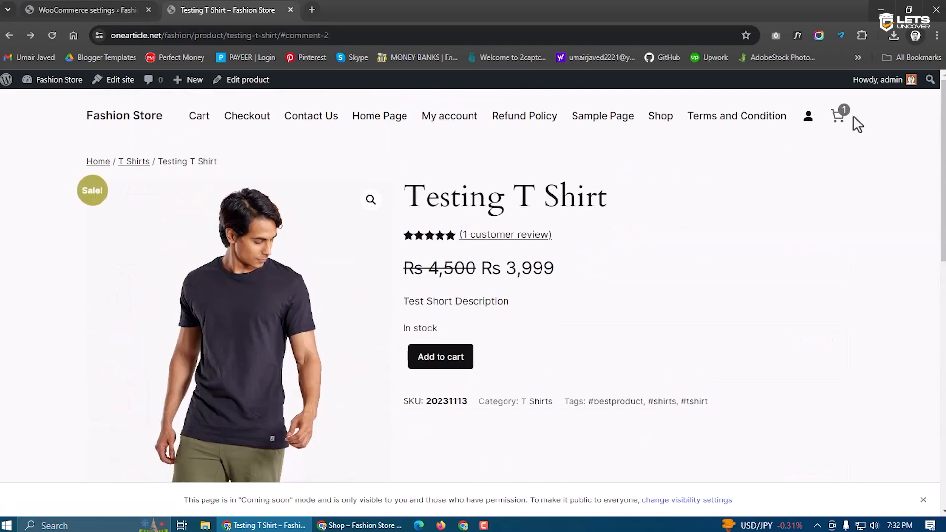
{"action": "left_click", "coordinate": [836, 123]}
{"action": "left_click", "coordinate": [876, 497]}
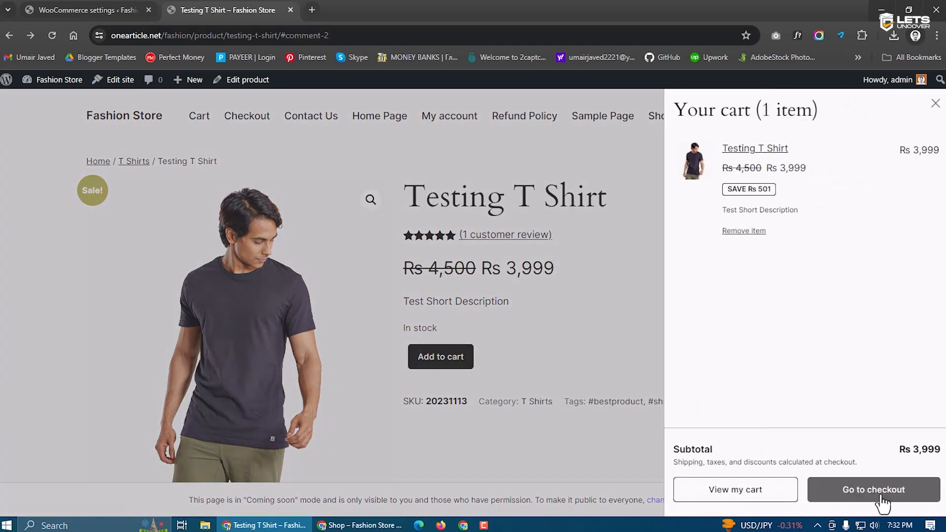
{"action": "scroll", "coordinate": [377, 420], "scroll_direction": "down", "scroll_amount": 10}
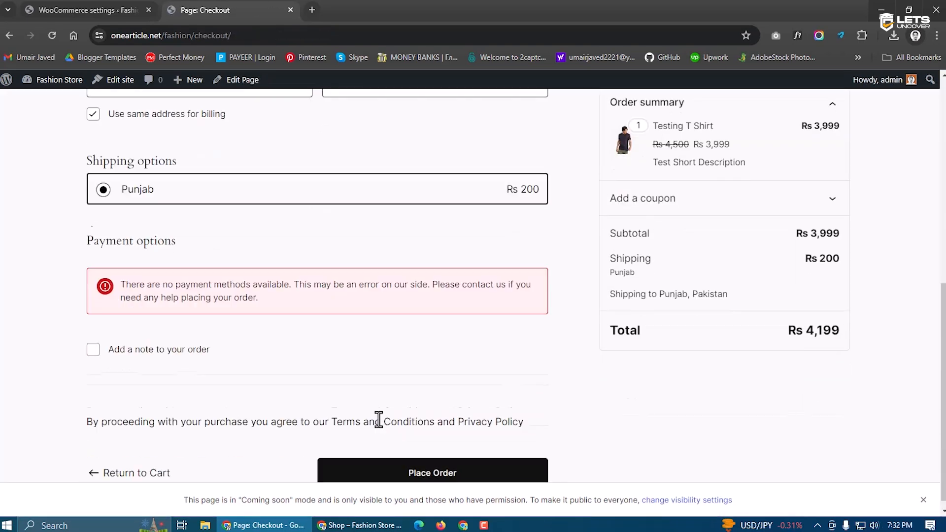
{"action": "left_click_drag", "start_coordinate": [290, 275], "coordinate": [140, 274]}
{"action": "left_click", "coordinate": [180, 287]}
{"action": "left_click", "coordinate": [157, 8]}
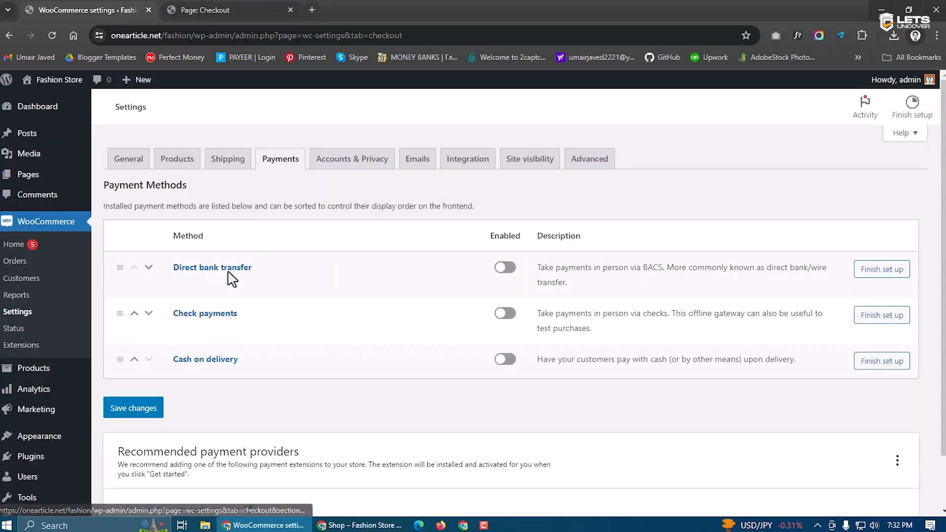
{"action": "scroll", "coordinate": [222, 299], "scroll_direction": "down", "scroll_amount": 2}
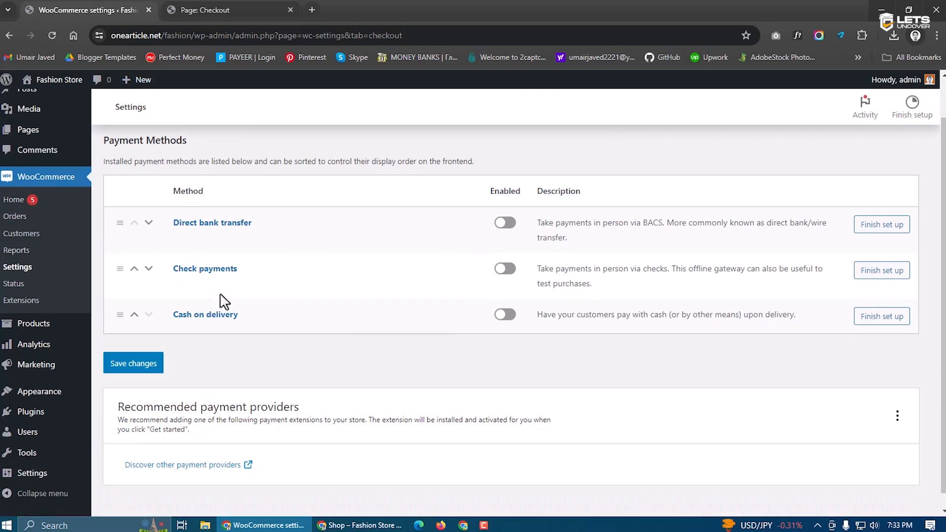
{"action": "scroll", "coordinate": [226, 295], "scroll_direction": "up", "scroll_amount": 2}
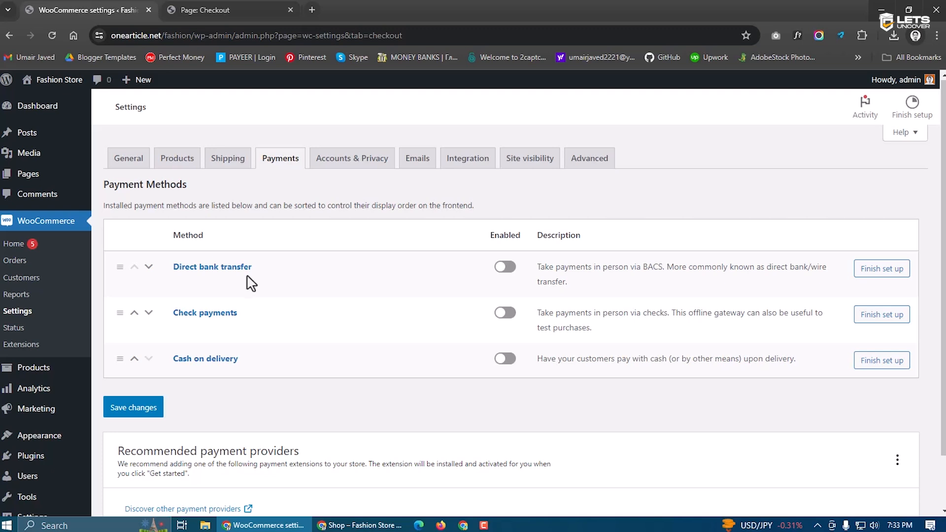
Enable Direct bank transfer and Cash on delivery and save the payment settings
{"action": "left_click", "coordinate": [503, 268]}
{"action": "left_click", "coordinate": [497, 362]}
{"action": "left_click", "coordinate": [131, 407]}
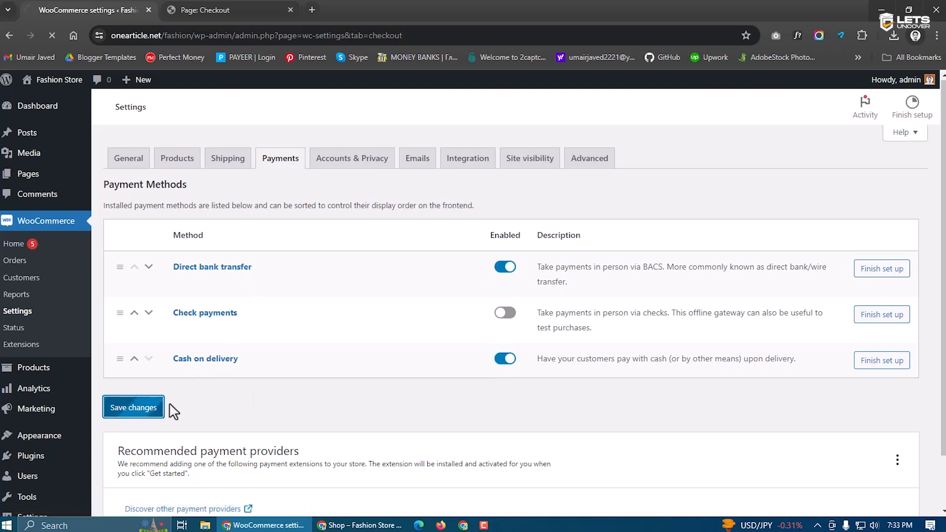
Reload checkout and try both the Direct bank transfer and Cash on delivery options
{"action": "left_click", "coordinate": [211, 9]}
{"action": "left_click", "coordinate": [54, 31]}
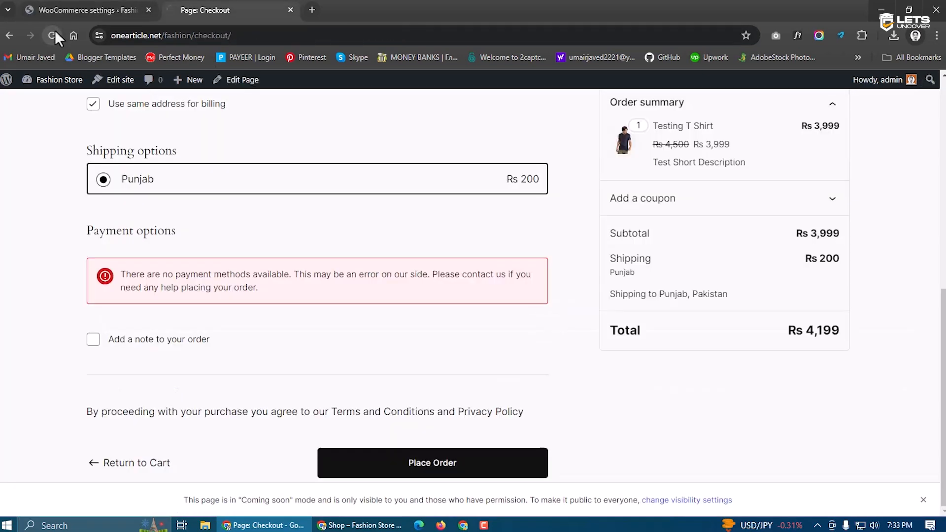
{"action": "left_click", "coordinate": [152, 338]}
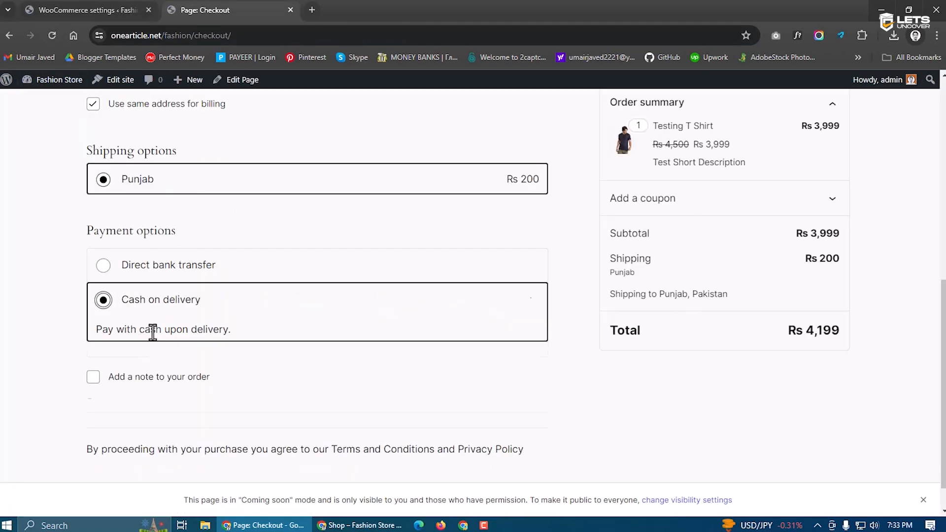
{"action": "left_click", "coordinate": [153, 279]}
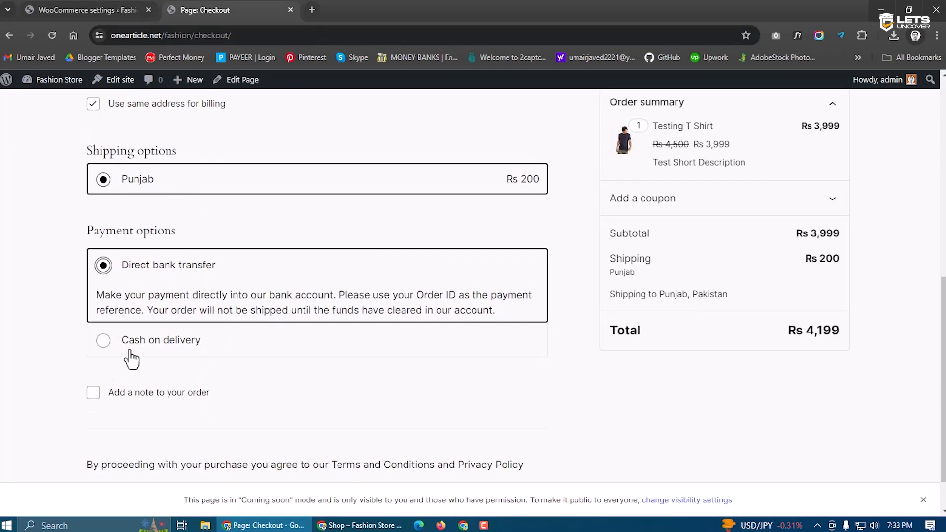
{"action": "left_click", "coordinate": [151, 346]}
{"action": "left_click", "coordinate": [111, 9]}
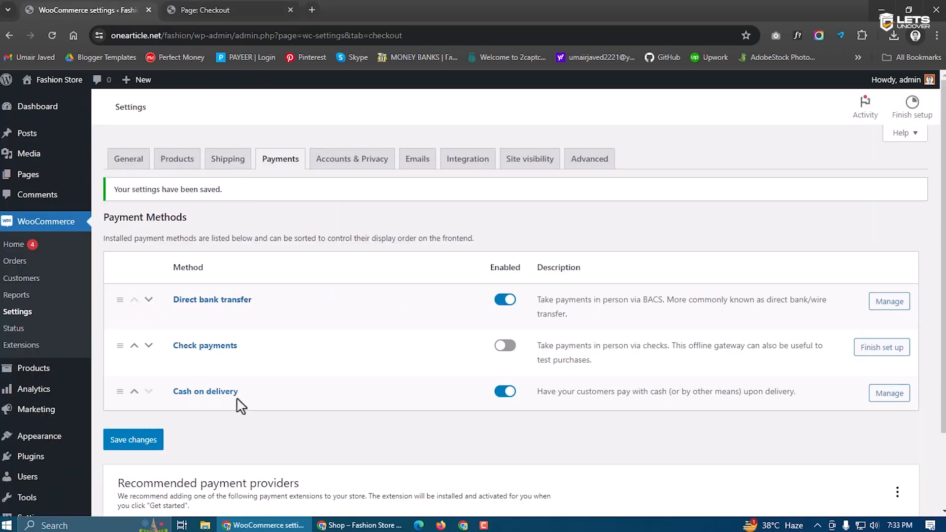
{"action": "left_click", "coordinate": [212, 10]}
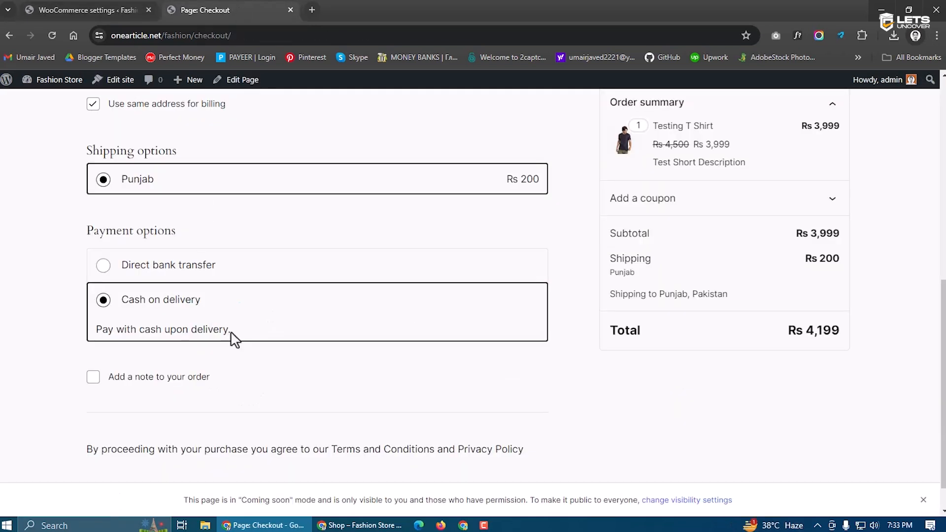
{"action": "left_click_drag", "start_coordinate": [234, 339], "coordinate": [94, 333]}
{"action": "left_click", "coordinate": [163, 327]}
{"action": "left_click", "coordinate": [101, 7]}
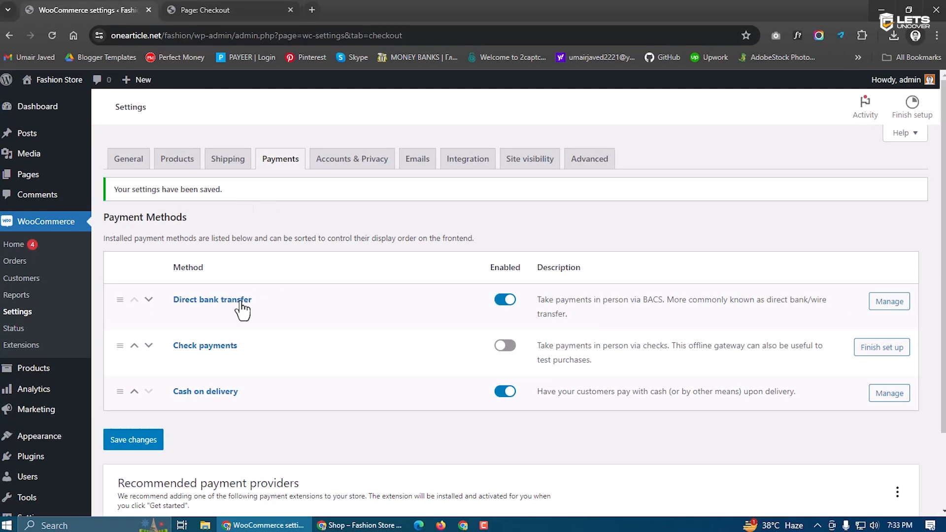
Retitle the Direct bank transfer method to JazzCash and replace its description
{"action": "left_click", "coordinate": [888, 302]}
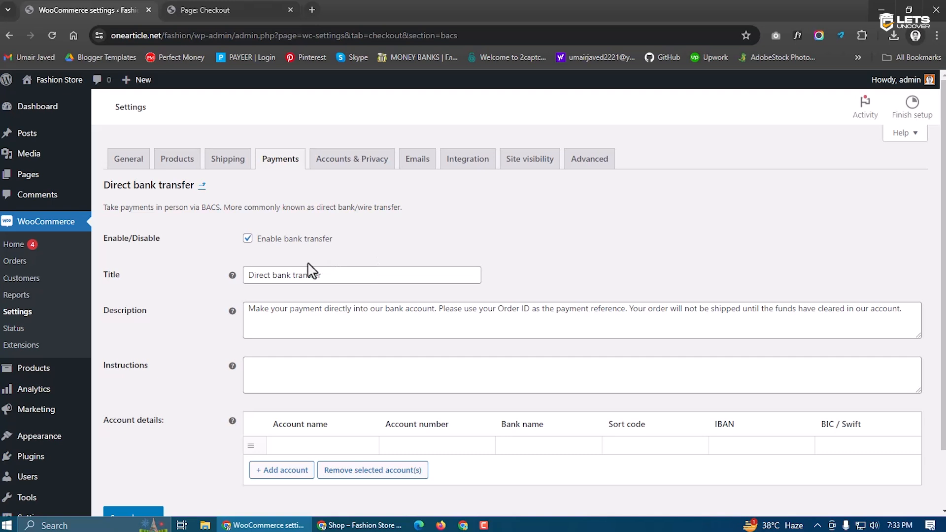
{"action": "left_click_drag", "start_coordinate": [332, 274], "coordinate": [234, 280]}
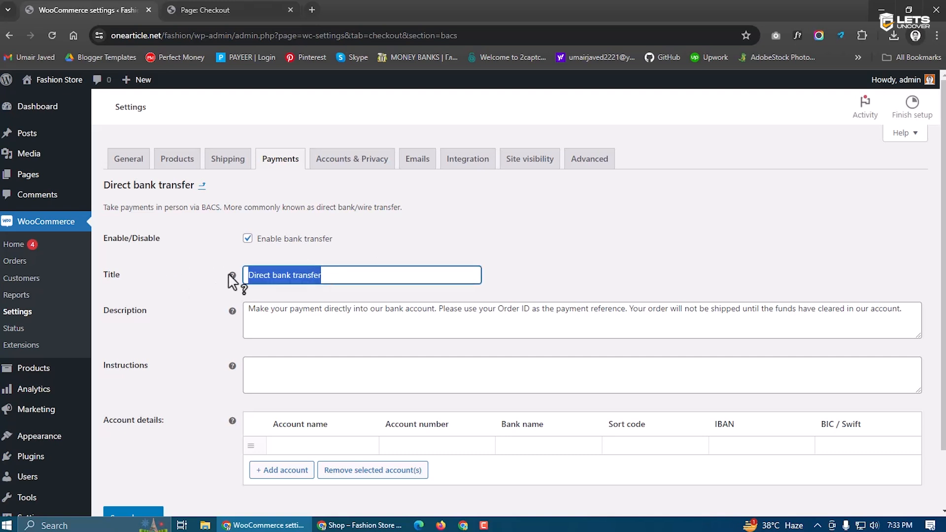
{"action": "type", "text": "J"}
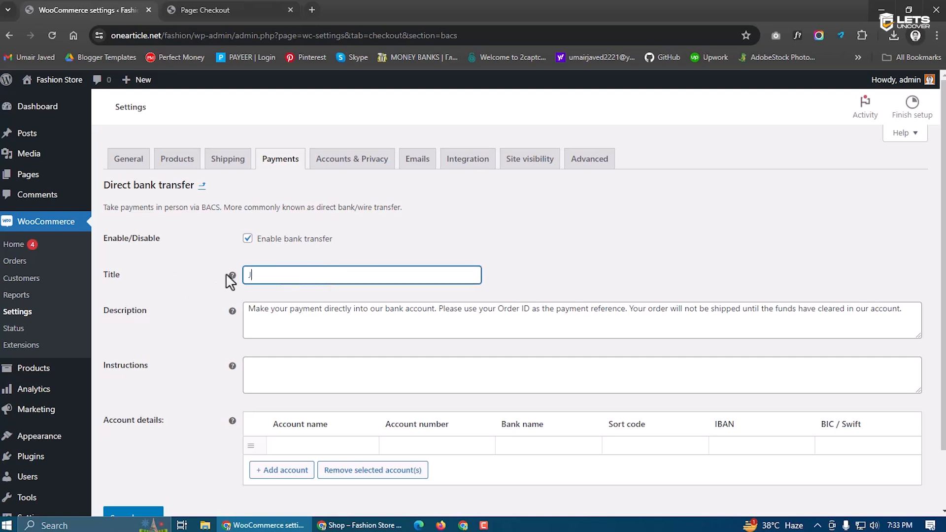
{"action": "type", "text": "azzCash"}
{"action": "left_click", "coordinate": [303, 309]}
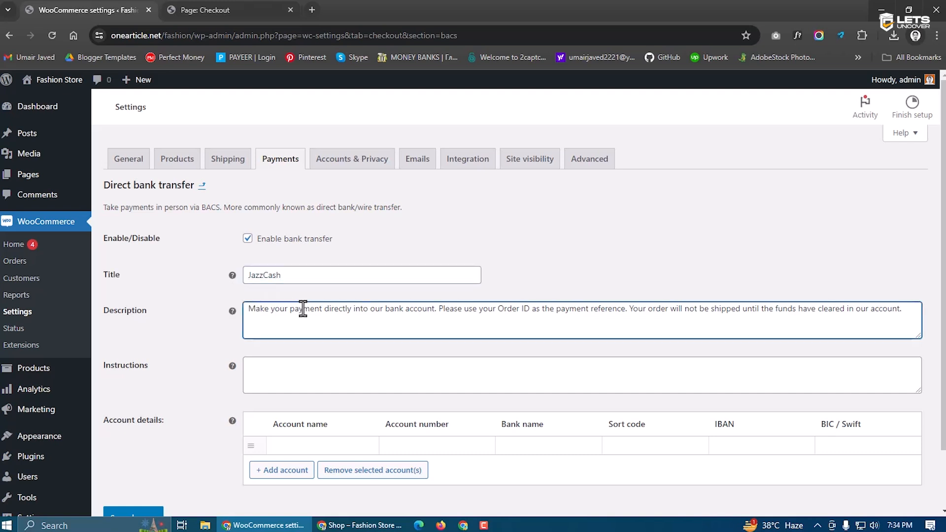
{"action": "key", "text": "ctrl+a"}
{"action": "key", "text": "BackSpace"}
{"action": "type", "text": "P"}
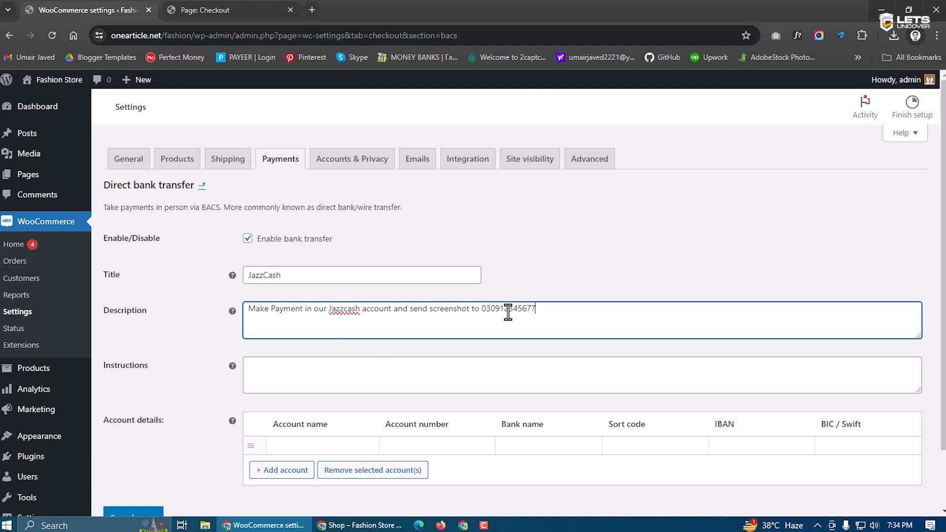
{"action": "scroll", "coordinate": [341, 359], "scroll_direction": "down", "scroll_amount": 1}
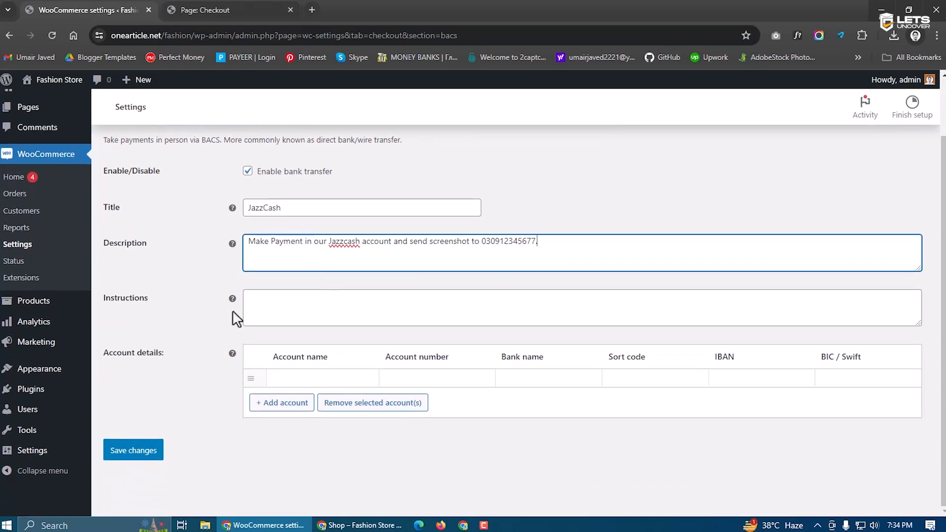
Enter the wallet number in the instructions, fill in the account holder's name, and save
{"action": "left_click", "coordinate": [270, 303]}
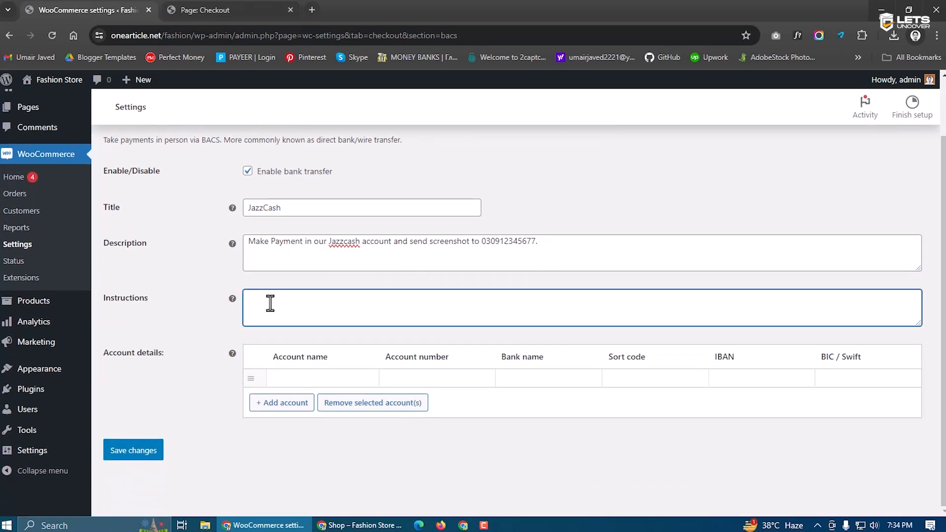
{"action": "left_click", "coordinate": [302, 240]}
{"action": "key", "text": "ctrl+a"}
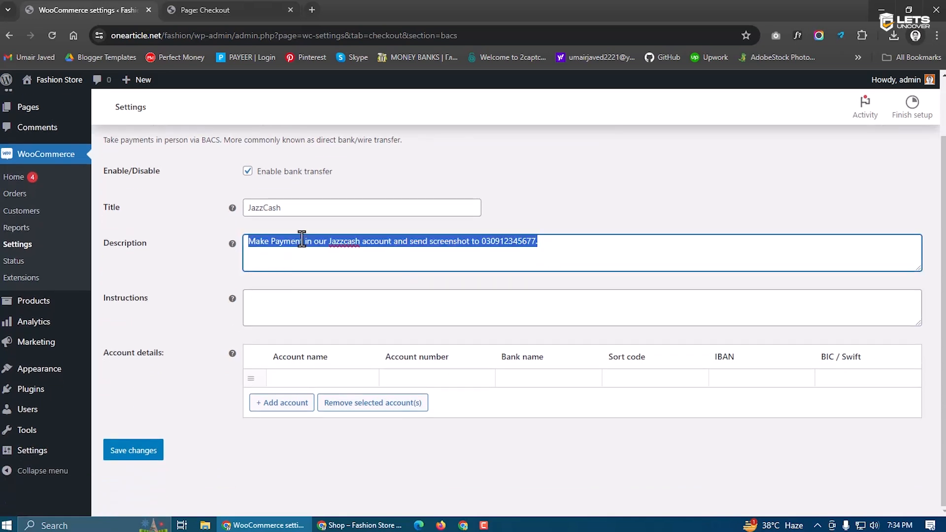
{"action": "left_click", "coordinate": [298, 304]}
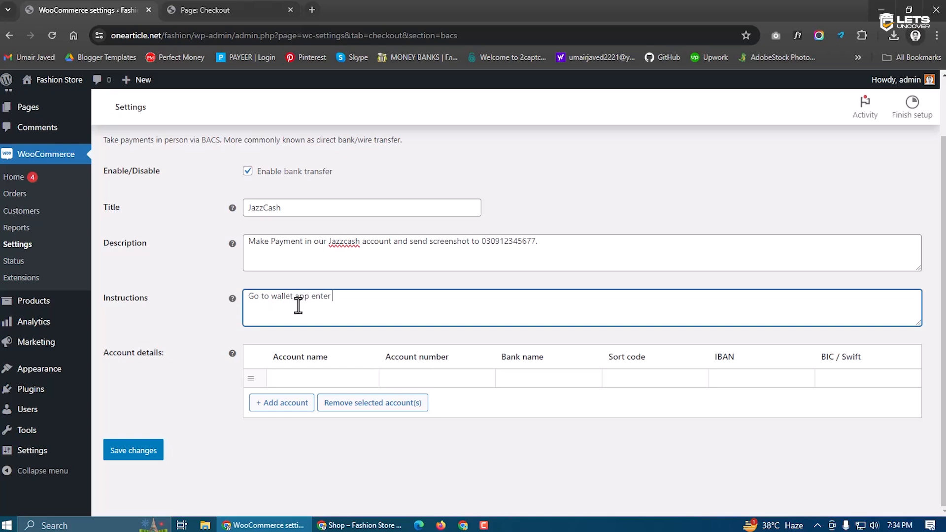
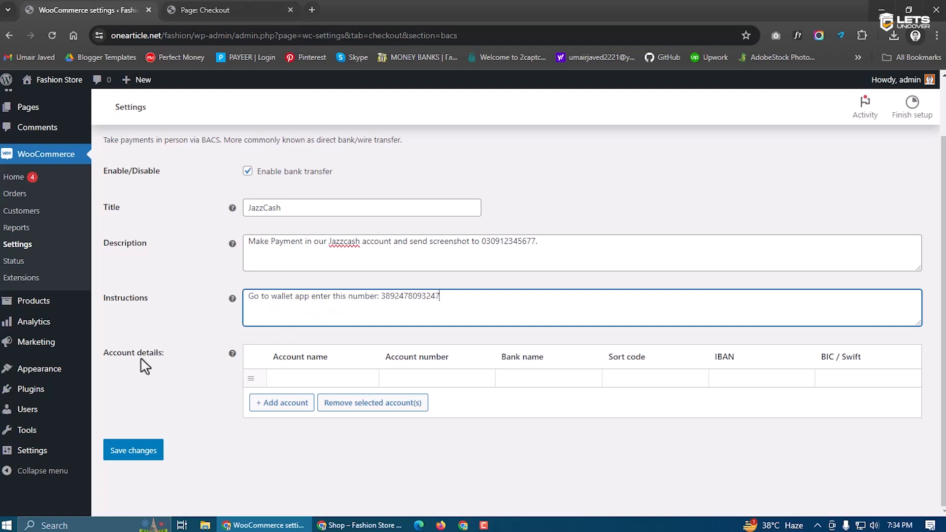
{"action": "left_click", "coordinate": [277, 378]}
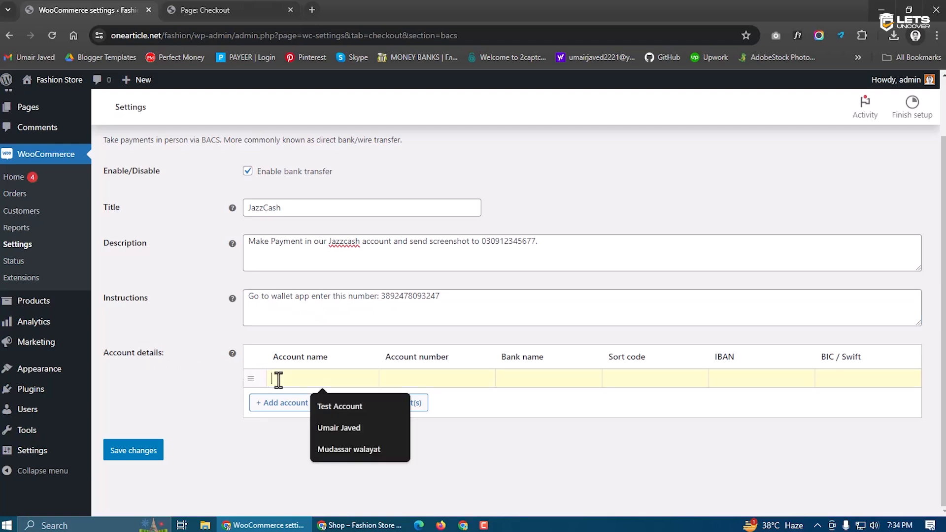
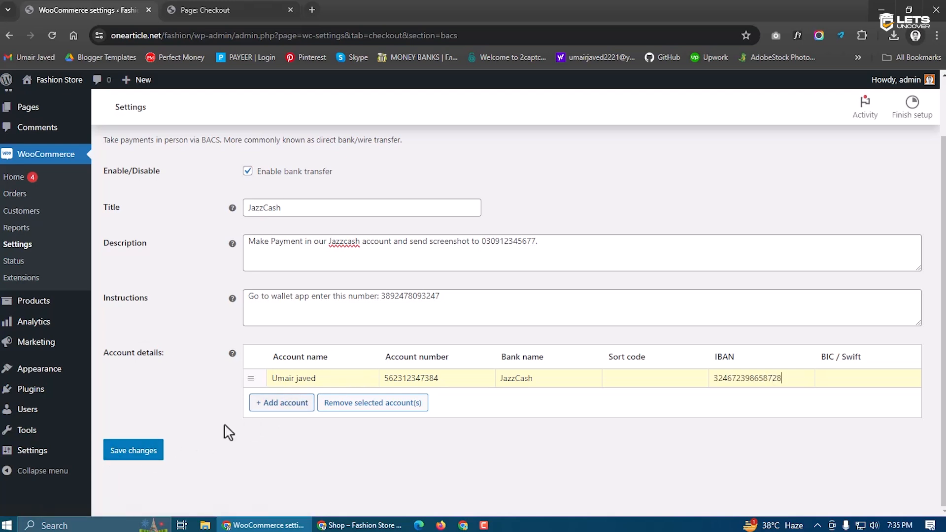
{"action": "left_click", "coordinate": [134, 456]}
{"action": "scroll", "coordinate": [313, 281], "scroll_direction": "down", "scroll_amount": 2}
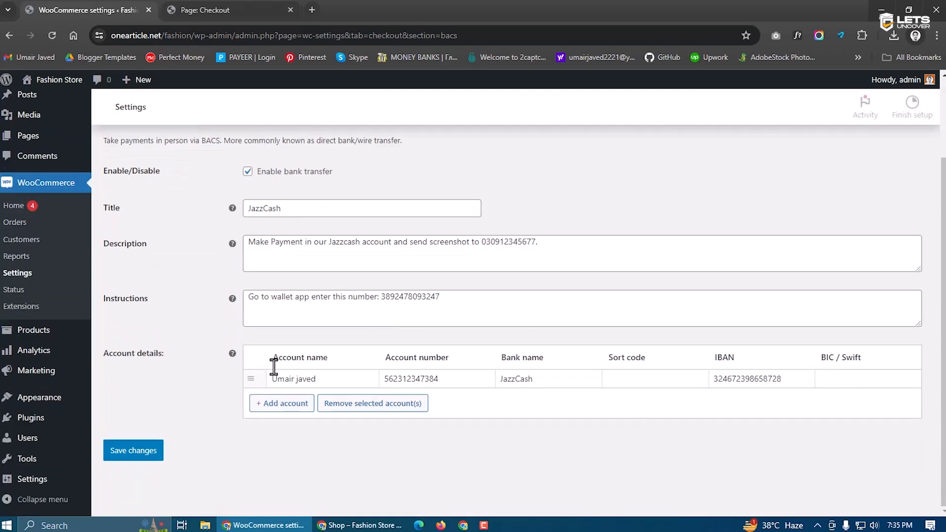
{"action": "left_click", "coordinate": [212, 10]}
{"action": "left_click", "coordinate": [54, 33]}
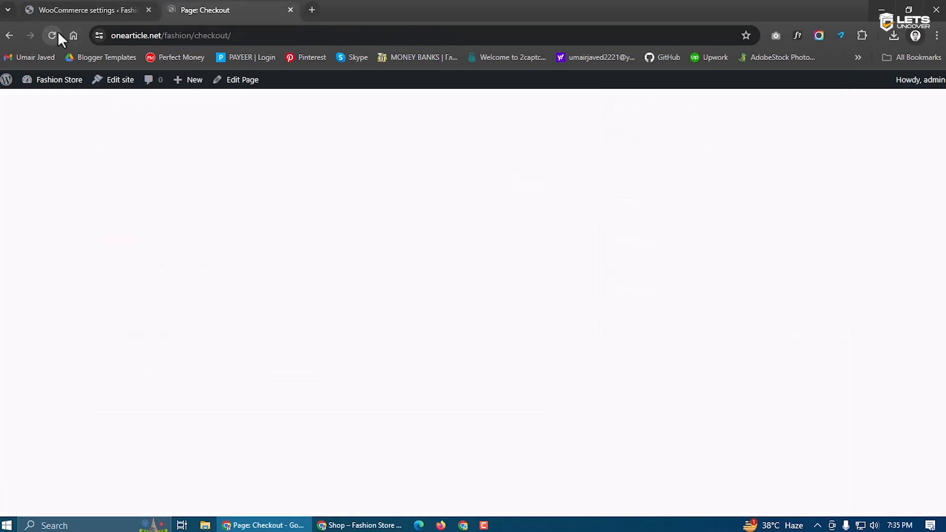
{"action": "left_click_drag", "start_coordinate": [95, 294], "coordinate": [463, 320]}
{"action": "left_click", "coordinate": [191, 290]}
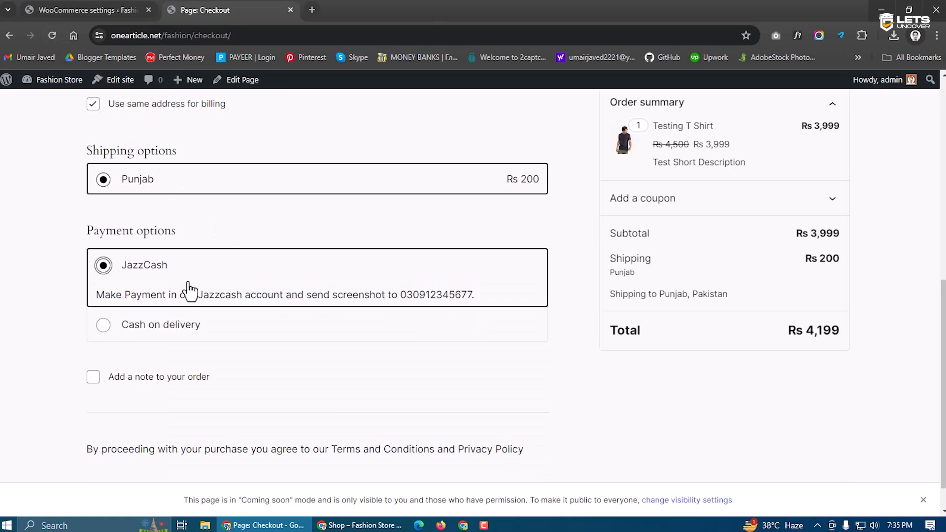
{"action": "left_click", "coordinate": [158, 336]}
{"action": "left_click", "coordinate": [164, 279]}
{"action": "scroll", "coordinate": [413, 328], "scroll_direction": "down", "scroll_amount": 1}
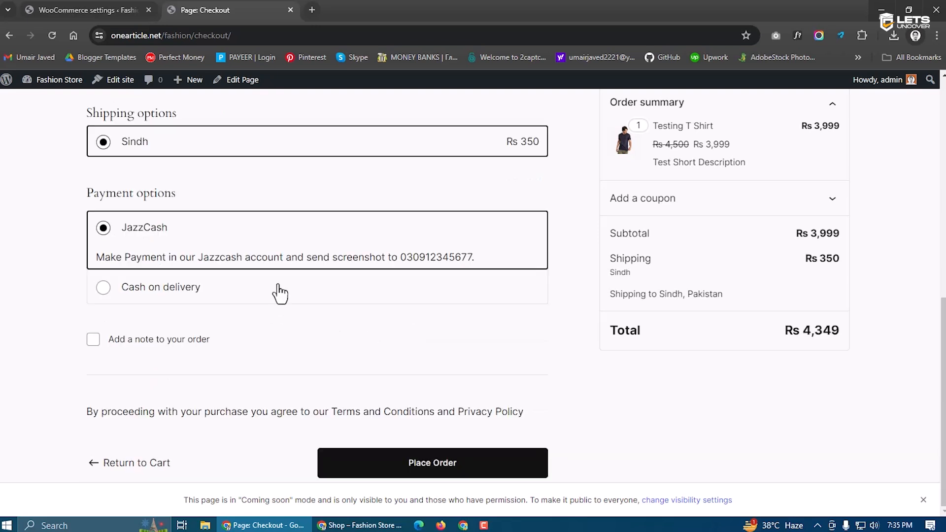
{"action": "left_click", "coordinate": [97, 6]}
{"action": "left_click_drag", "start_coordinate": [461, 306], "coordinate": [215, 293]}
{"action": "left_click", "coordinate": [215, 293]}
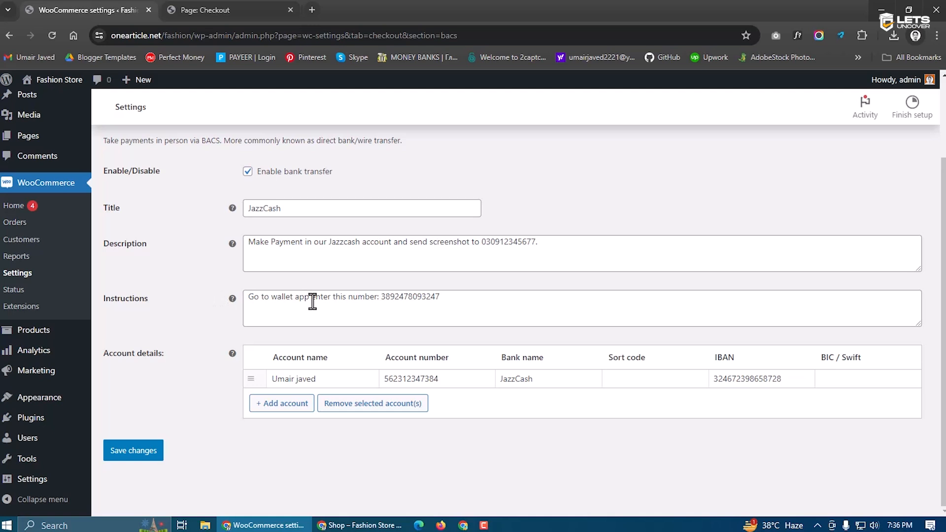
Review the instructions text and save the JazzCash payment settings
{"action": "left_click_drag", "start_coordinate": [442, 297], "coordinate": [241, 297]}
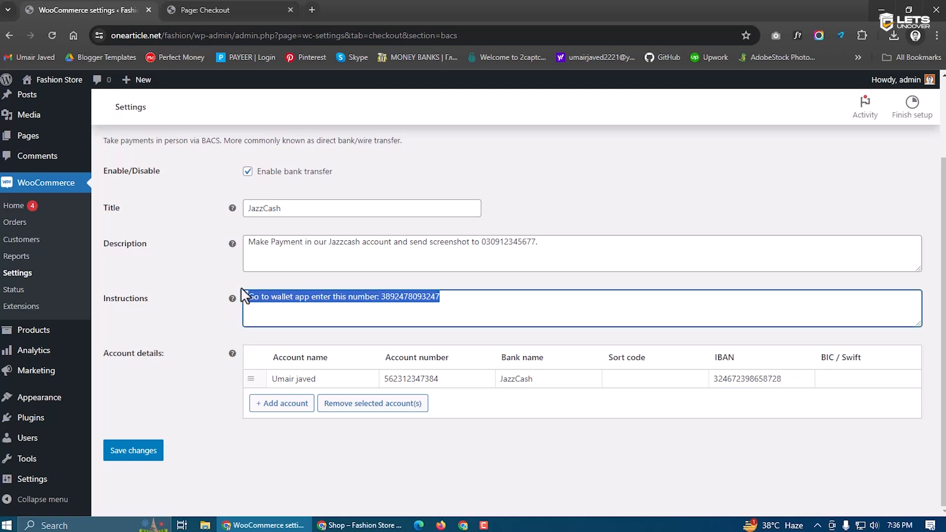
{"action": "left_click", "coordinate": [444, 314]}
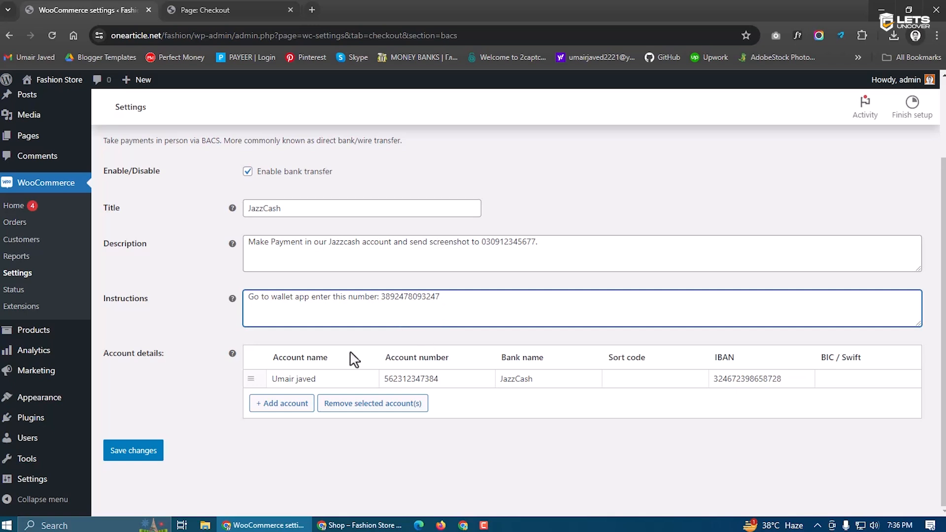
{"action": "left_click", "coordinate": [129, 453]}
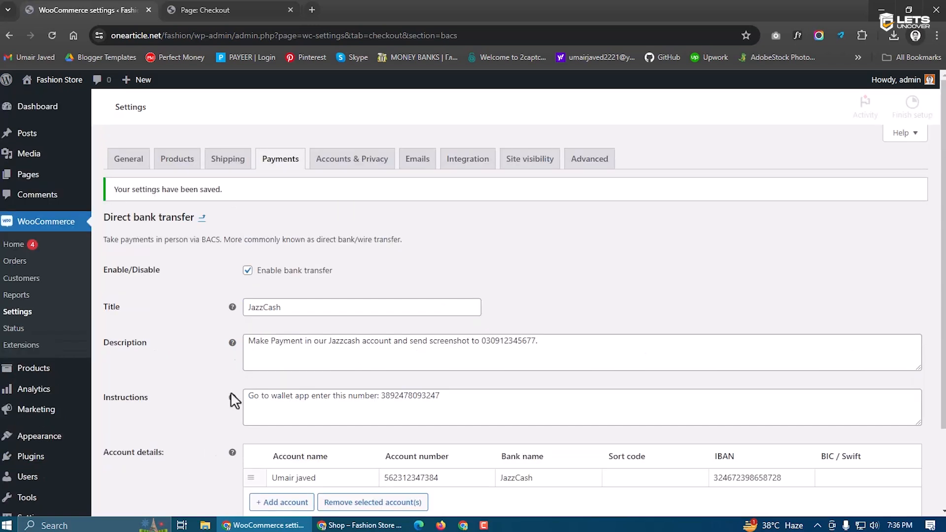
Check the payment options on checkout, then open the Accounts & Privacy settings
{"action": "left_click", "coordinate": [227, 9]}
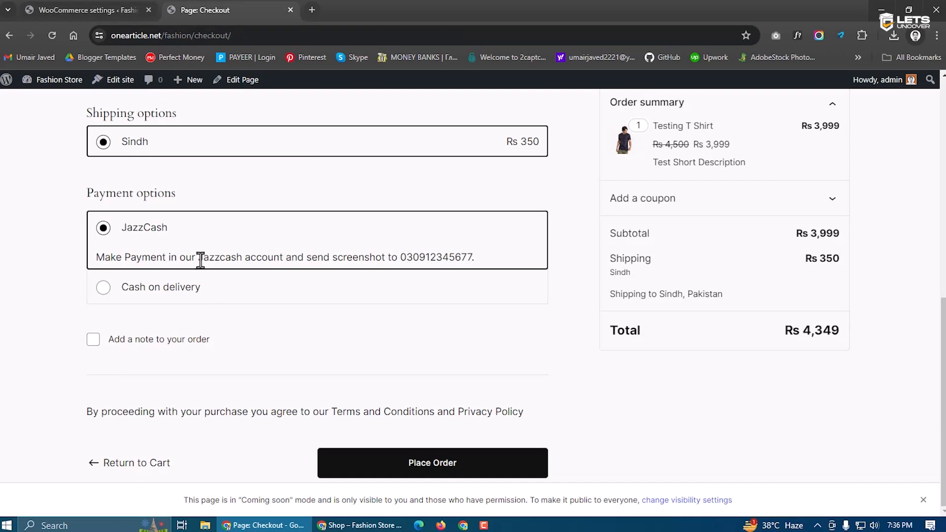
{"action": "left_click", "coordinate": [90, 15]}
{"action": "left_click", "coordinate": [353, 165]}
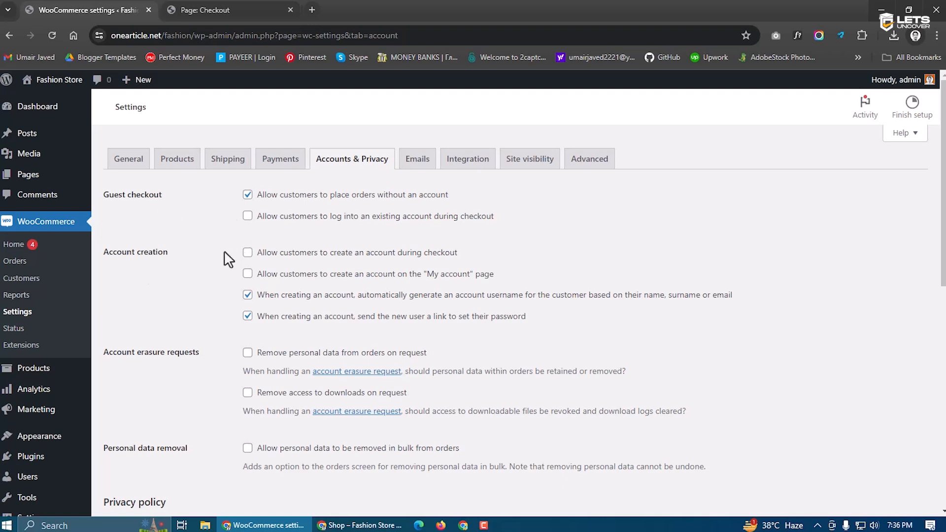
{"action": "left_click", "coordinate": [205, 9]}
{"action": "scroll", "coordinate": [212, 295], "scroll_direction": "up", "scroll_amount": 5}
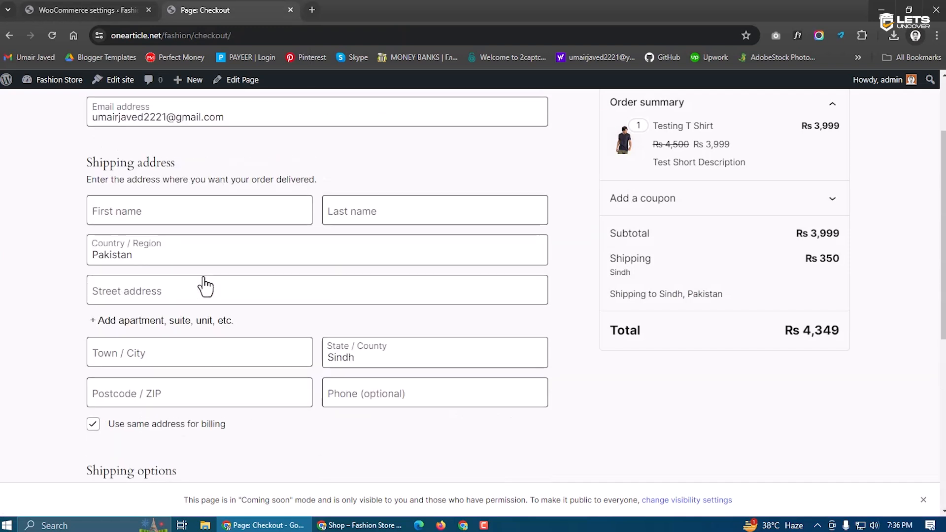
{"action": "scroll", "coordinate": [278, 294], "scroll_direction": "up", "scroll_amount": 2}
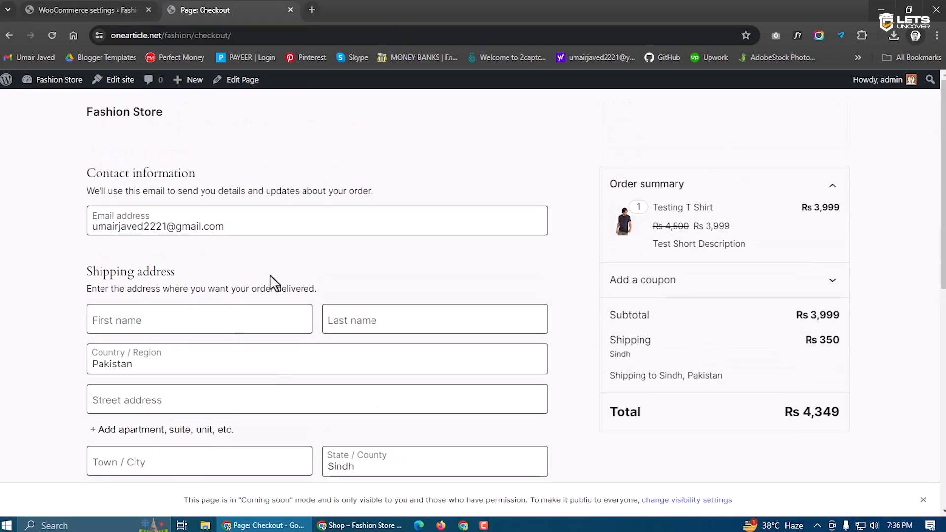
{"action": "left_click", "coordinate": [111, 6]}
{"action": "scroll", "coordinate": [267, 308], "scroll_direction": "down", "scroll_amount": 2}
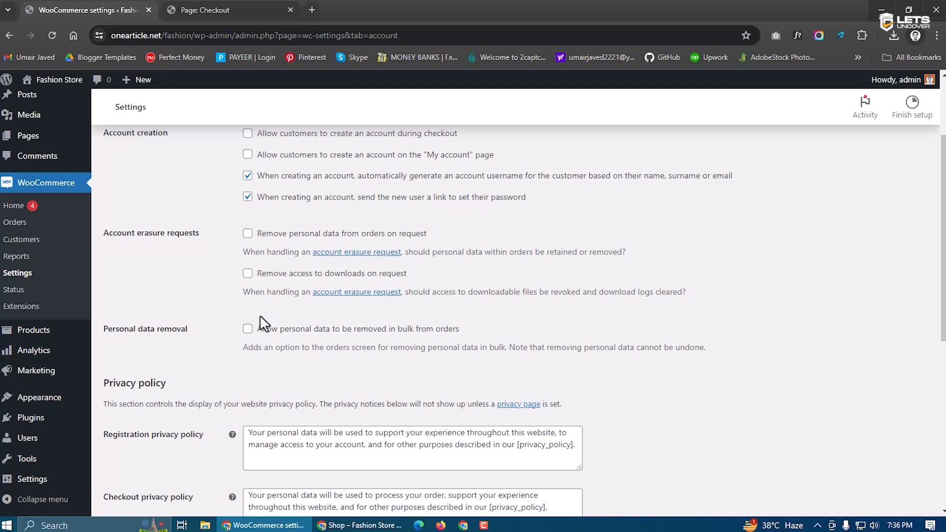
{"action": "scroll", "coordinate": [232, 428], "scroll_direction": "down", "scroll_amount": 3}
{"action": "scroll", "coordinate": [315, 345], "scroll_direction": "down", "scroll_amount": 3}
{"action": "scroll", "coordinate": [296, 375], "scroll_direction": "up", "scroll_amount": 3}
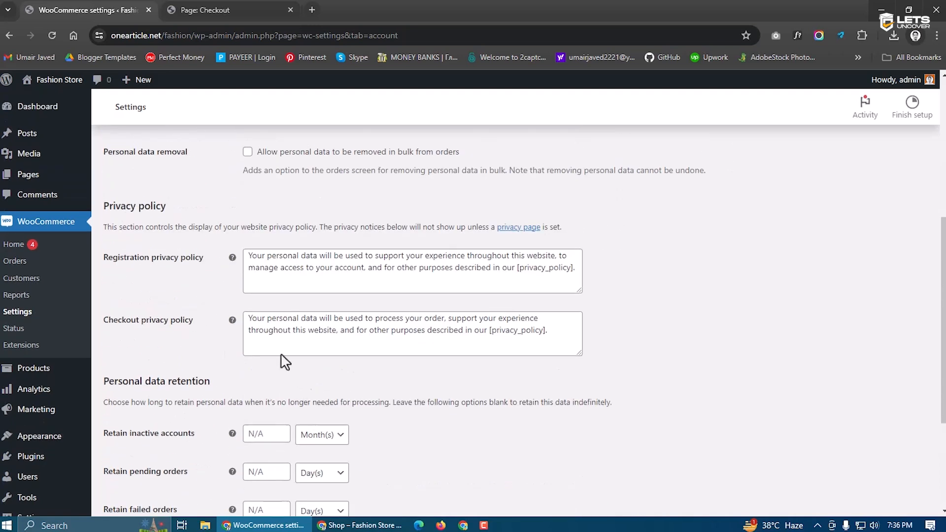
{"action": "left_click", "coordinate": [347, 274]}
{"action": "scroll", "coordinate": [281, 354], "scroll_direction": "down", "scroll_amount": 3}
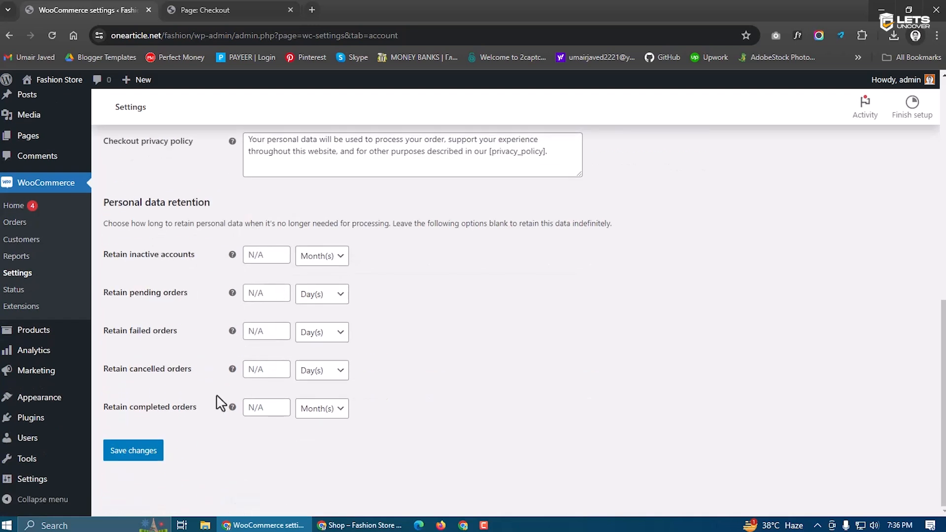
{"action": "scroll", "coordinate": [205, 353], "scroll_direction": "up", "scroll_amount": 8}
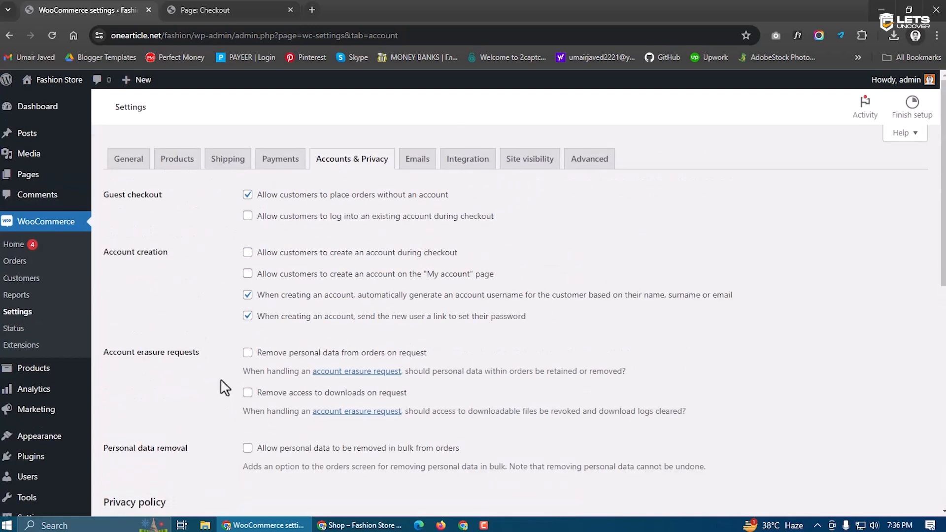
Review the New order email settings from the Emails tab
{"action": "left_click", "coordinate": [422, 162]}
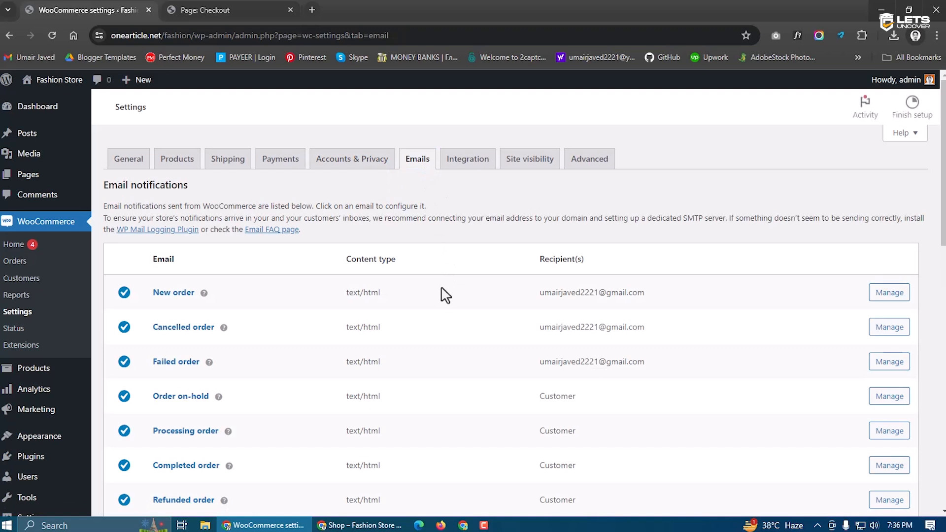
{"action": "left_click", "coordinate": [884, 295]}
{"action": "scroll", "coordinate": [295, 305], "scroll_direction": "down", "scroll_amount": 1}
{"action": "key", "text": "alt+Left"}
Open the Integration tab showing the MaxMind Geolocation settings
{"action": "scroll", "coordinate": [199, 384], "scroll_direction": "down", "scroll_amount": 1}
{"action": "scroll", "coordinate": [206, 435], "scroll_direction": "down", "scroll_amount": 1}
{"action": "scroll", "coordinate": [202, 476], "scroll_direction": "up", "scroll_amount": 2}
{"action": "left_click", "coordinate": [468, 160]}
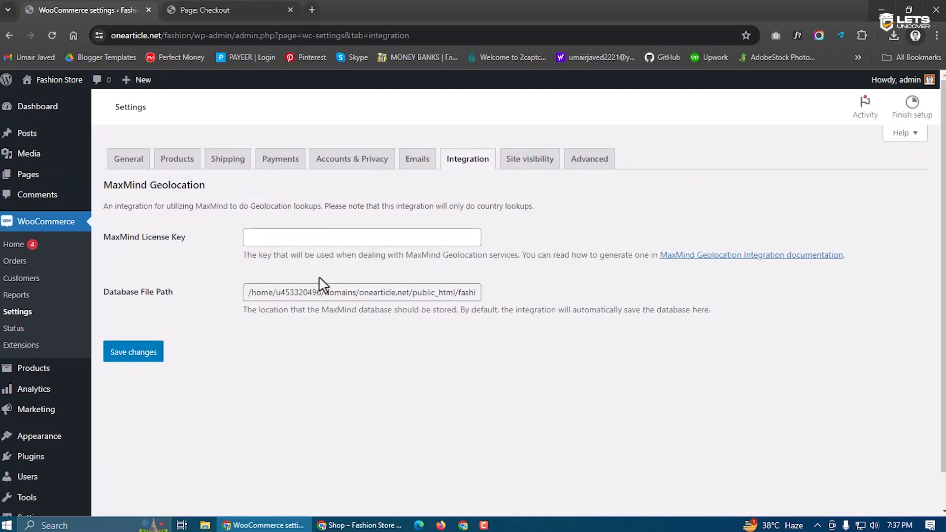
Open Site visibility and load the Shop page as a logged-out visitor in a private window
{"action": "left_click", "coordinate": [532, 171]}
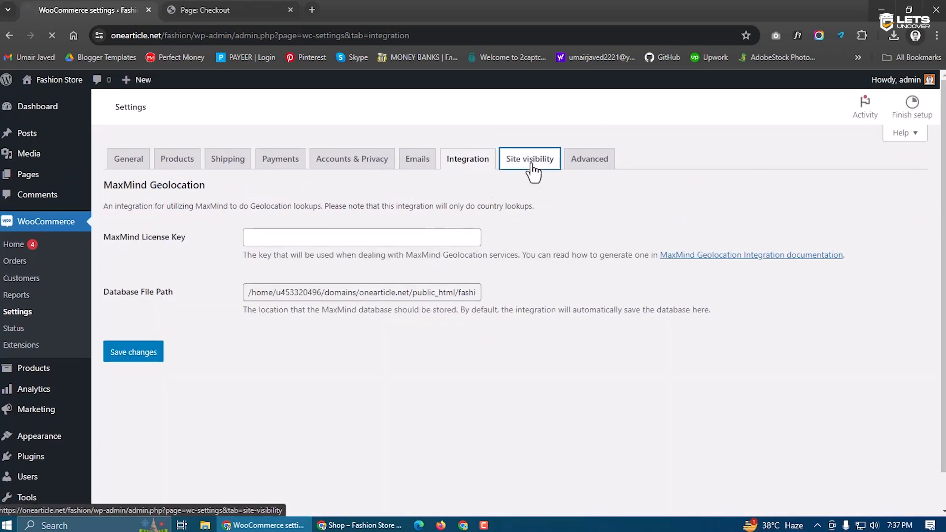
{"action": "left_click", "coordinate": [211, 8]}
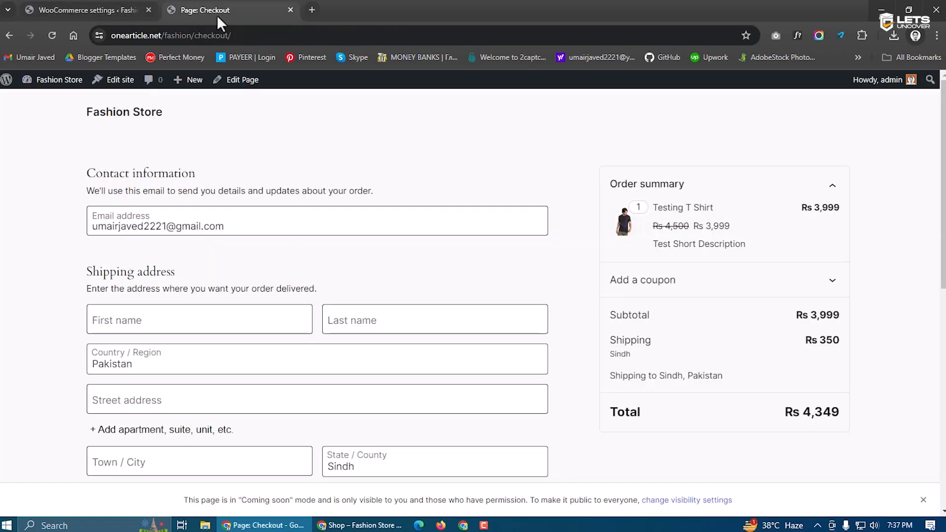
{"action": "left_click", "coordinate": [121, 118]}
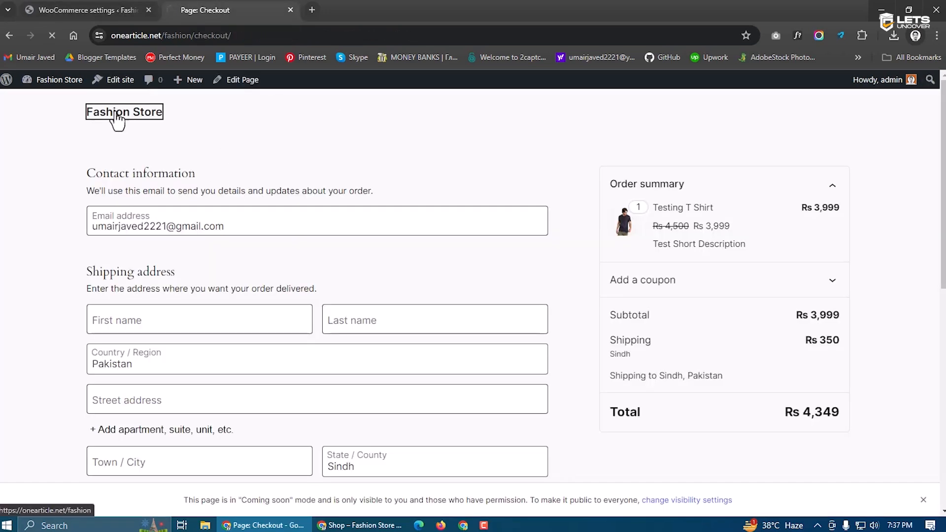
{"action": "left_click", "coordinate": [659, 118]}
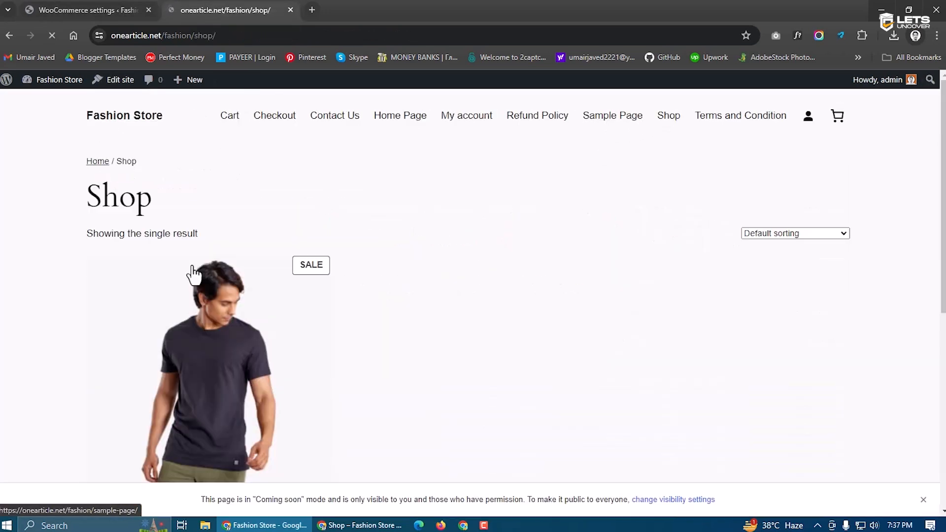
{"action": "left_click", "coordinate": [240, 35]}
{"action": "key", "text": "ctrl+c"}
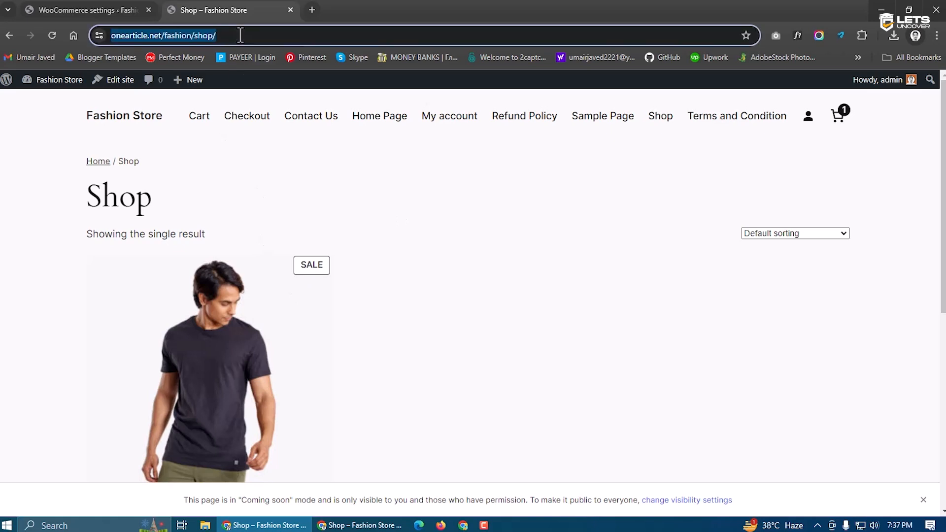
{"action": "key", "text": "ctrl+shift+n"}
{"action": "key", "text": "ctrl+v"}
{"action": "key", "text": "Return"}
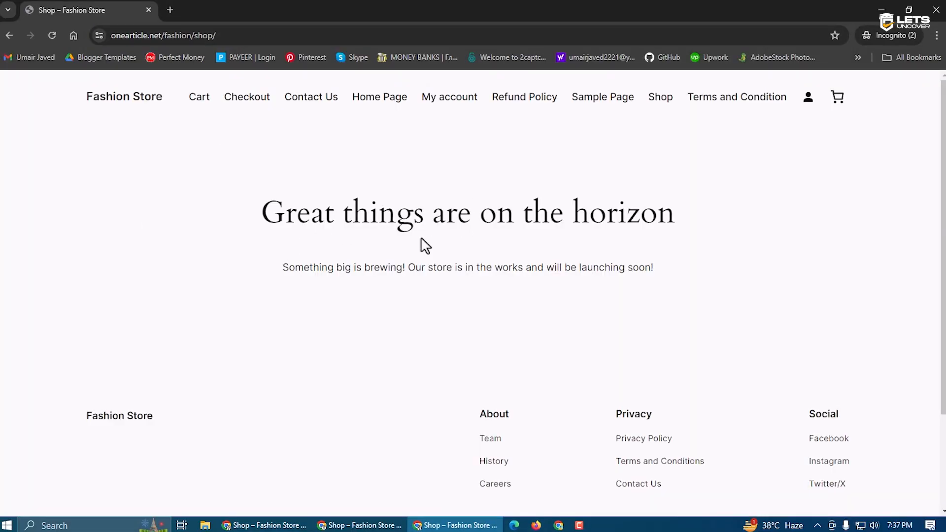
{"action": "key", "text": "alt+Tab"}
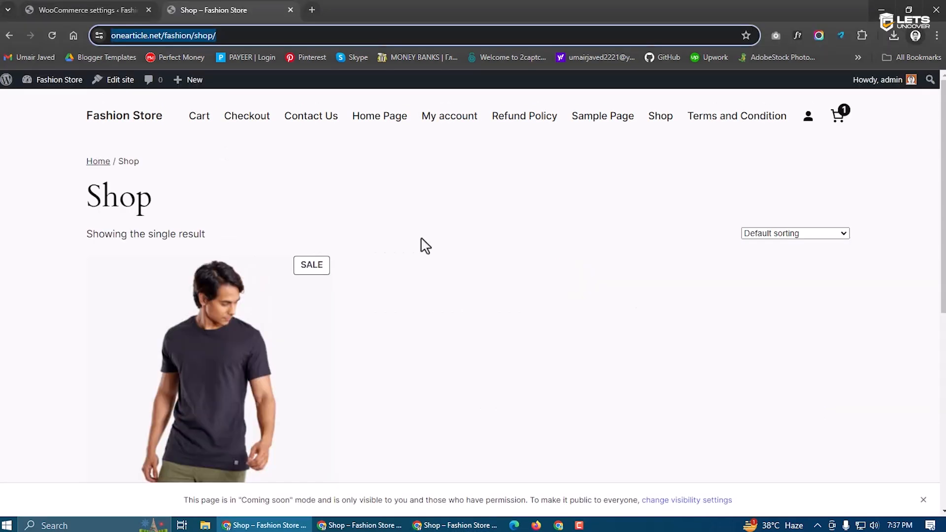
Set site visibility to Live, save, and reload the visitor's Shop page to confirm
{"action": "left_click", "coordinate": [121, 7]}
{"action": "left_click", "coordinate": [109, 357]}
{"action": "left_click", "coordinate": [133, 347]}
{"action": "key", "text": "alt+Tab"}
{"action": "left_click", "coordinate": [53, 40]}
{"action": "scroll", "coordinate": [285, 340], "scroll_direction": "down", "scroll_amount": 1}
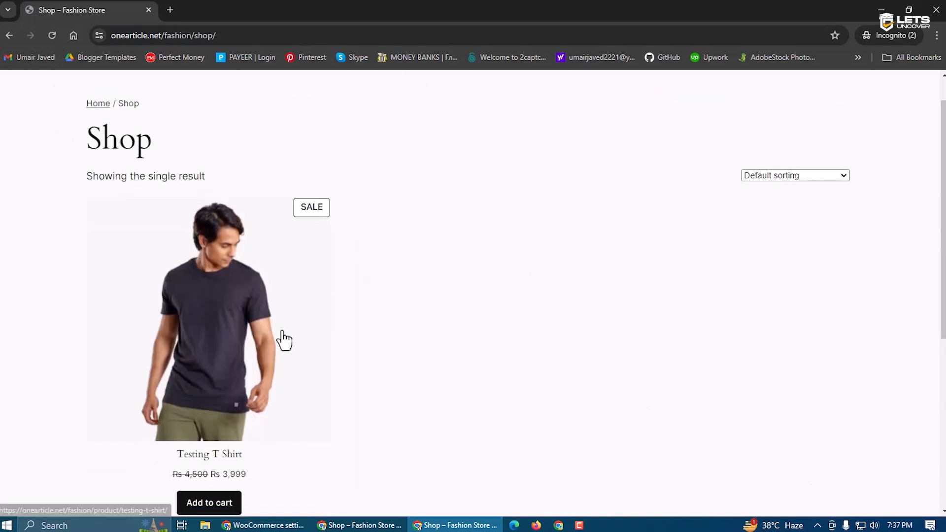
{"action": "key", "text": "alt+Tab"}
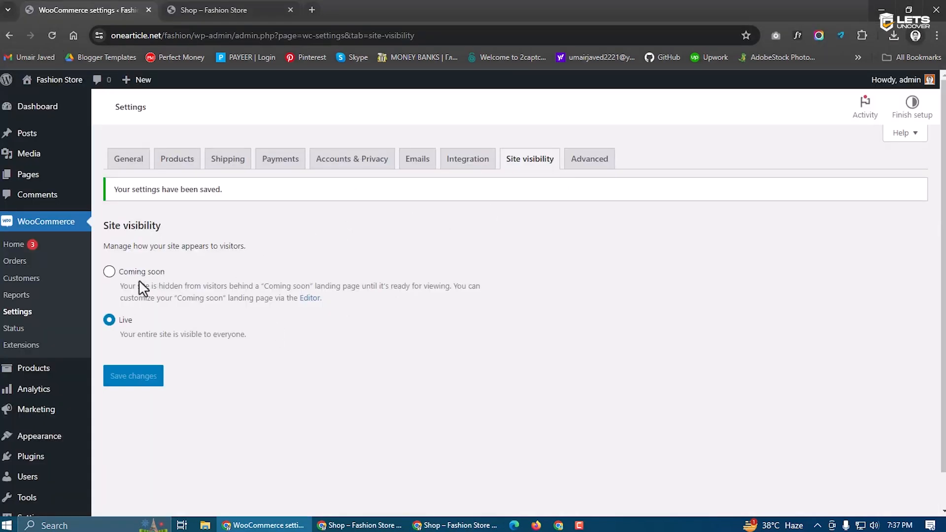
Save site visibility as Coming soon (store pages only) and check the visitor's home page
{"action": "left_click", "coordinate": [109, 272]}
{"action": "left_click", "coordinate": [134, 451]}
{"action": "key", "text": "alt+Tab"}
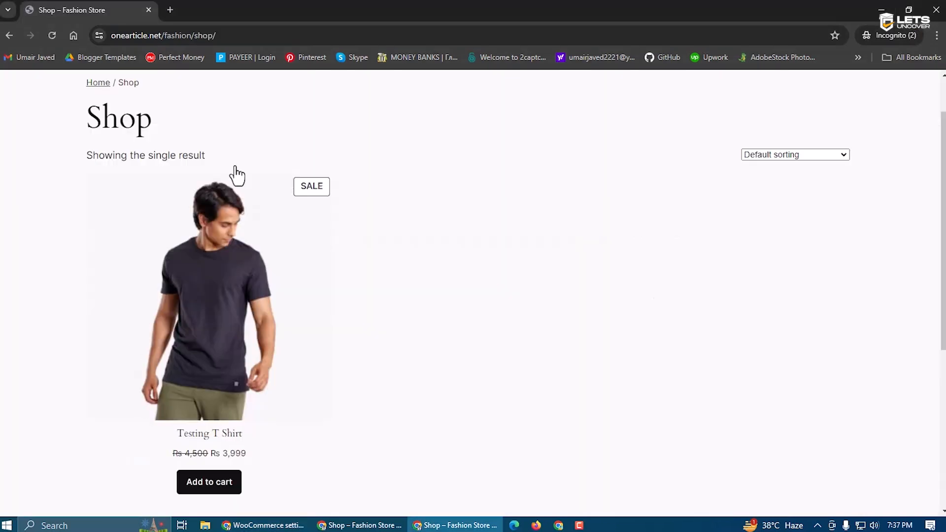
{"action": "scroll", "coordinate": [389, 319], "scroll_direction": "up", "scroll_amount": 2}
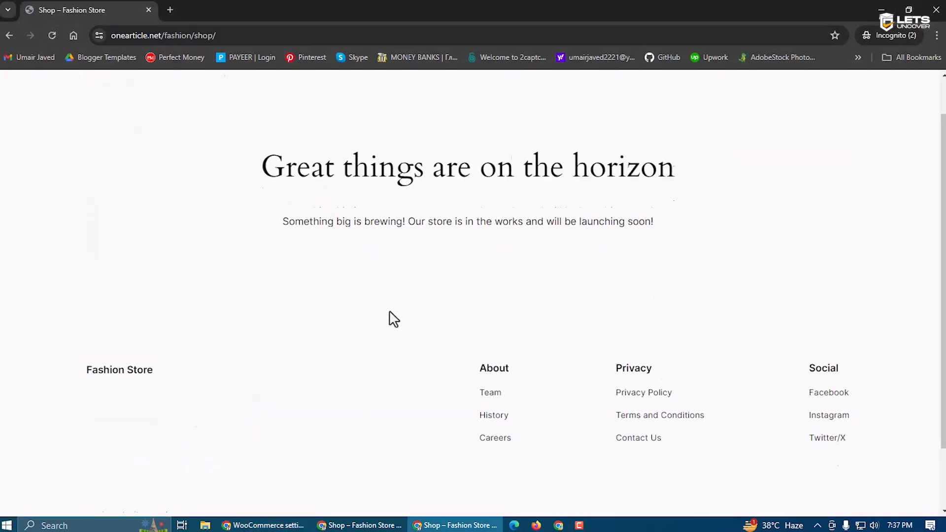
{"action": "left_click", "coordinate": [118, 98]}
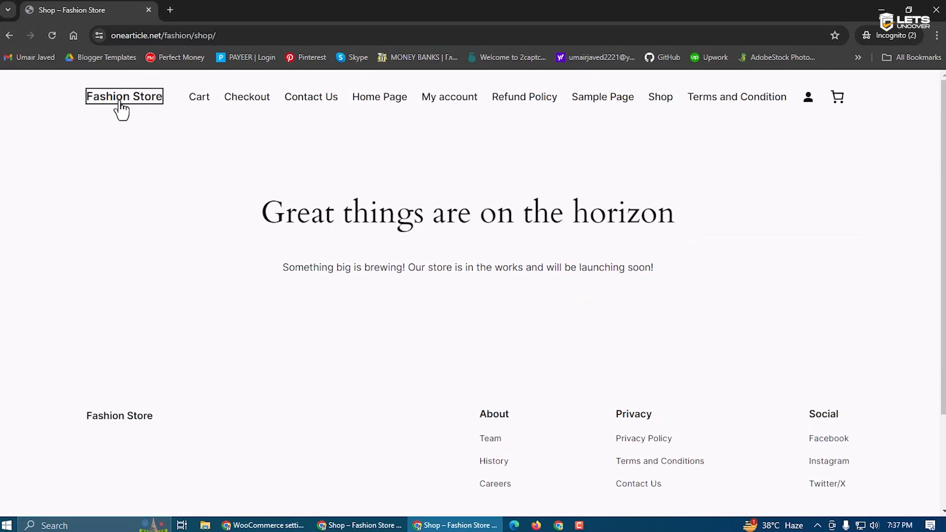
{"action": "key", "text": "alt+Tab"}
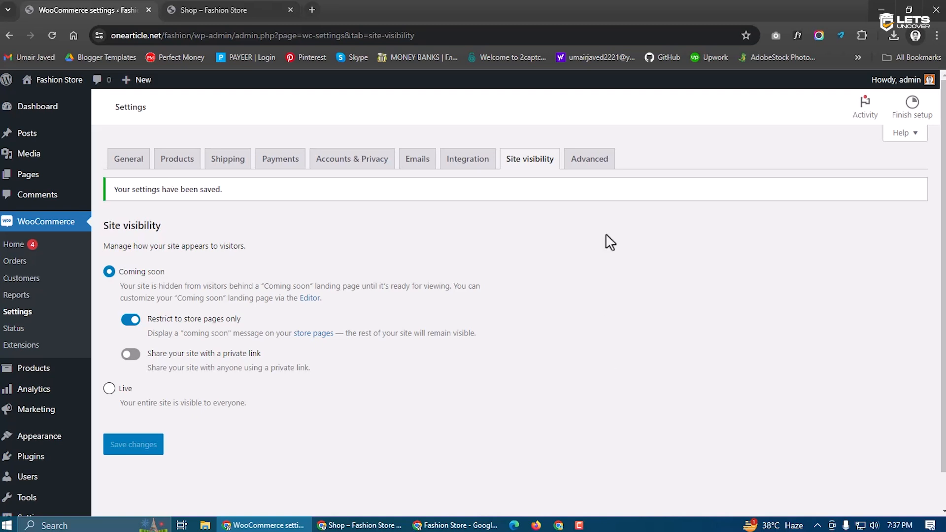
Open the Advanced settings and review the Cart page selection
{"action": "left_click", "coordinate": [590, 164]}
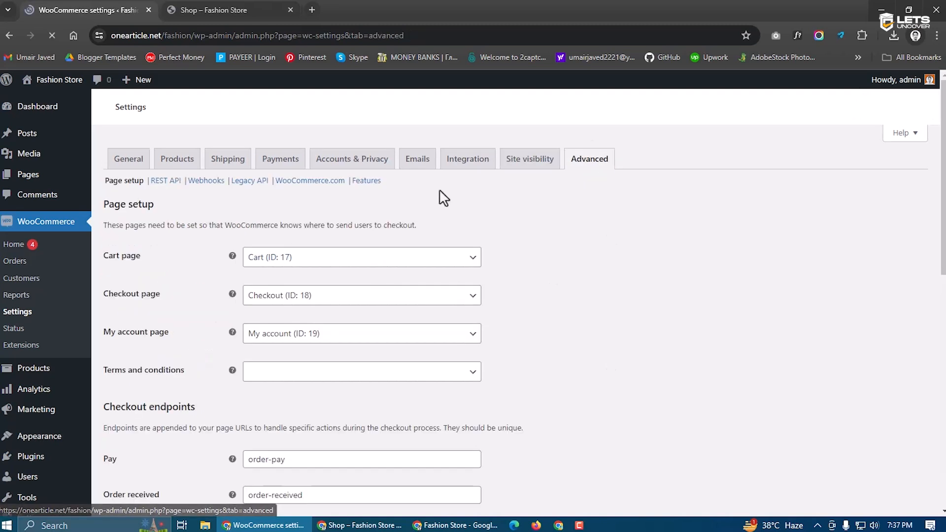
{"action": "scroll", "coordinate": [488, 289], "scroll_direction": "down", "scroll_amount": 5}
{"action": "scroll", "coordinate": [336, 377], "scroll_direction": "up", "scroll_amount": 5}
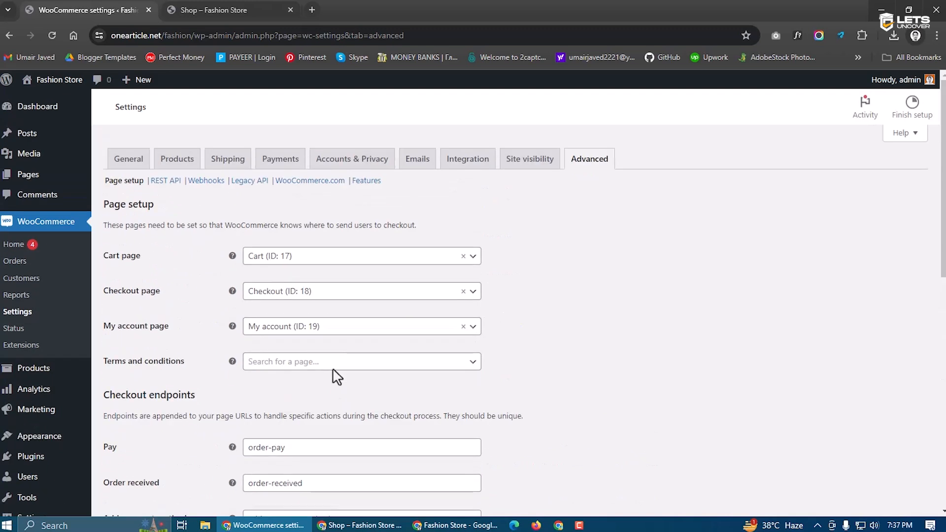
{"action": "left_click_drag", "start_coordinate": [150, 265], "coordinate": [101, 262]}
{"action": "left_click", "coordinate": [133, 261]}
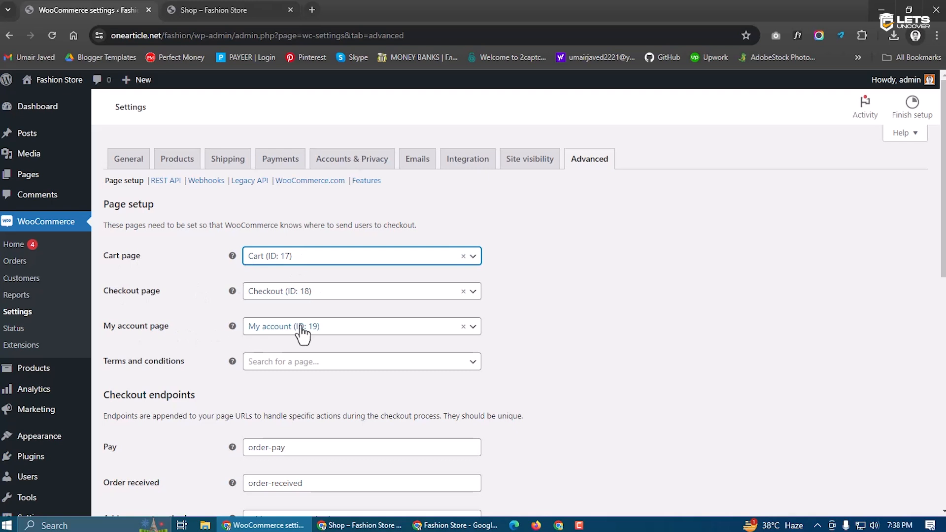
Search 'ter', choose Terms and Condition (ID: 13) as the terms page, and save
{"action": "left_click", "coordinate": [274, 364]}
{"action": "type", "text": "term"}
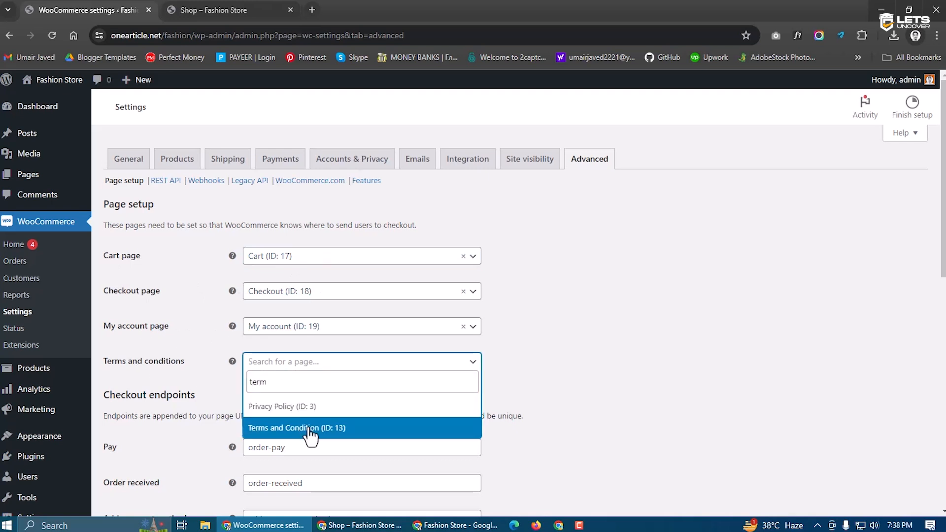
{"action": "left_click", "coordinate": [308, 435]}
{"action": "scroll", "coordinate": [255, 443], "scroll_direction": "down", "scroll_amount": 3}
{"action": "scroll", "coordinate": [256, 443], "scroll_direction": "down", "scroll_amount": 6}
{"action": "scroll", "coordinate": [214, 380], "scroll_direction": "down", "scroll_amount": 1}
{"action": "left_click", "coordinate": [132, 455]}
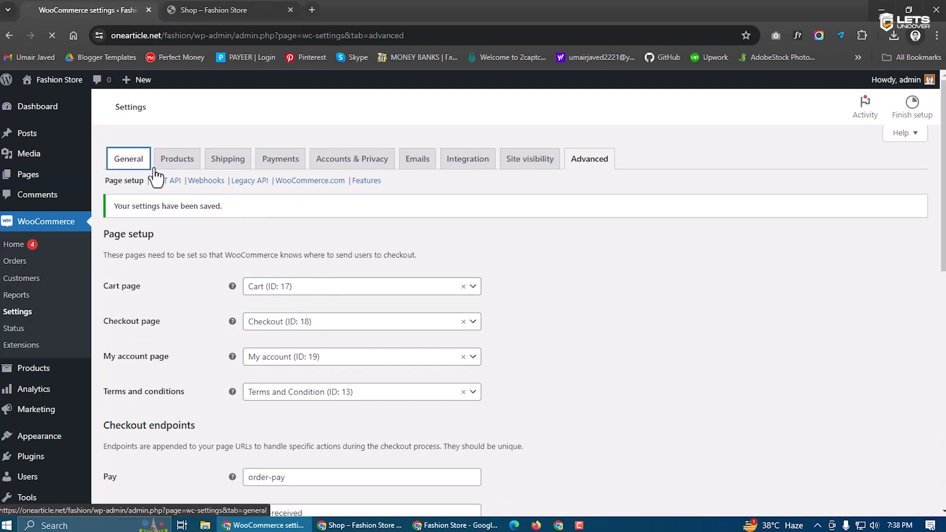
{"action": "left_click", "coordinate": [222, 7]}
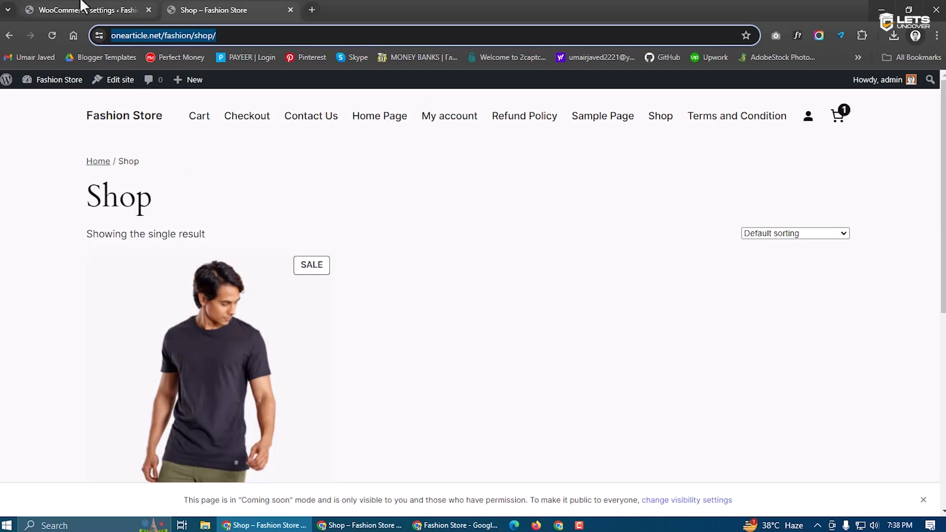
{"action": "left_click", "coordinate": [81, 9]}
Compare the Shop page with the WooCommerce general settings, then switch to the dashboard tab
{"action": "scroll", "coordinate": [229, 252], "scroll_direction": "down", "scroll_amount": 5}
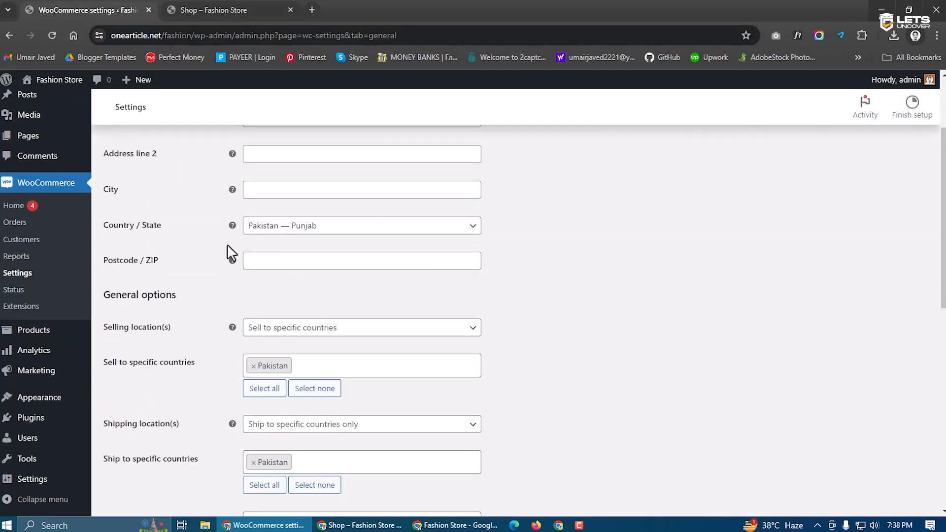
{"action": "scroll", "coordinate": [229, 252], "scroll_direction": "down", "scroll_amount": 3}
{"action": "left_click", "coordinate": [197, 9]}
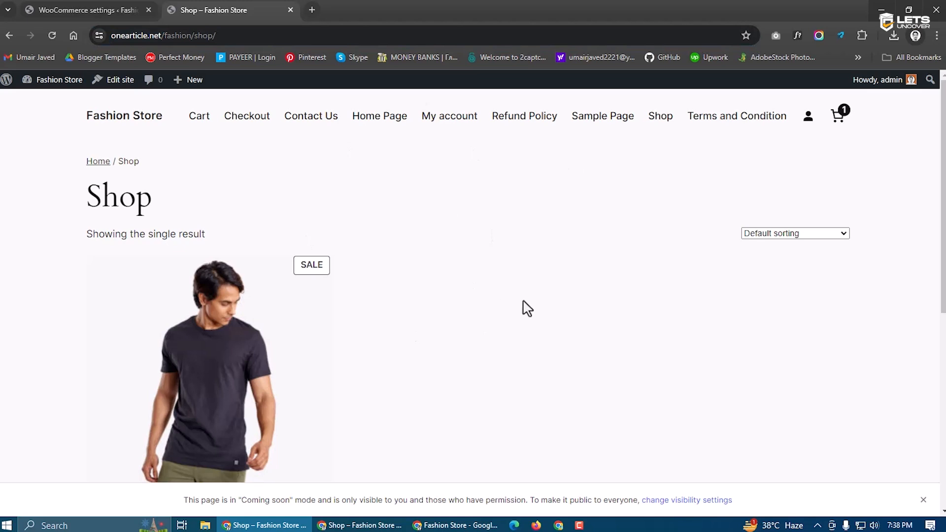
{"action": "left_click", "coordinate": [113, 10]}
{"action": "scroll", "coordinate": [199, 294], "scroll_direction": "up", "scroll_amount": 7}
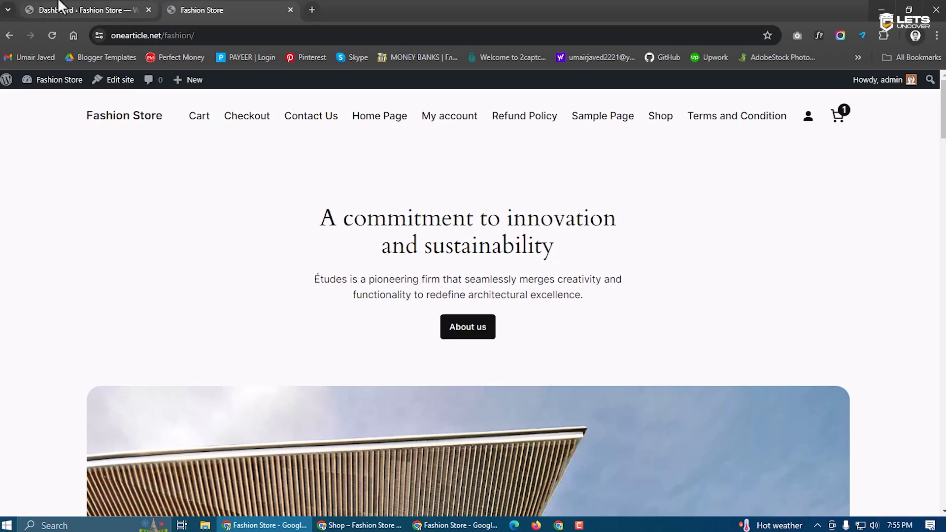
{"action": "left_click", "coordinate": [82, 7]}
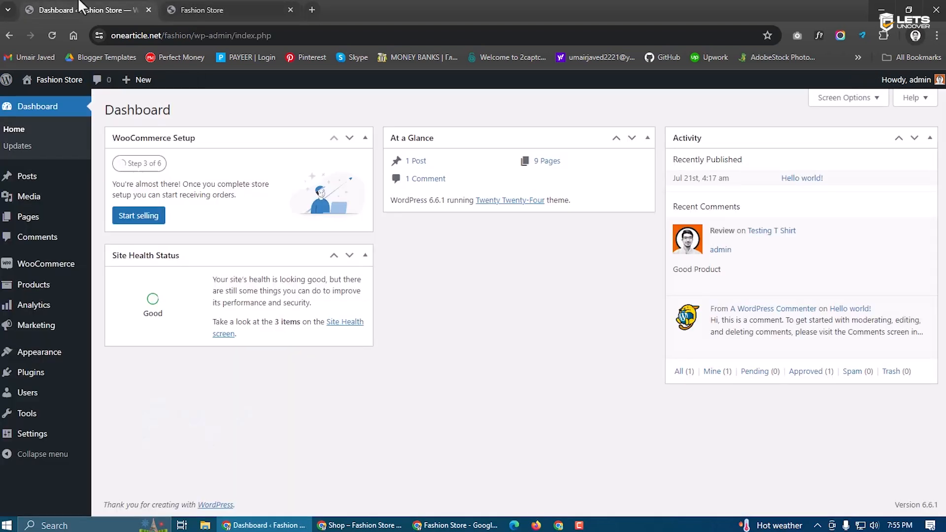
Search the plugin directory for 'envato', then install and activate Envato Elements
{"action": "left_click", "coordinate": [30, 372]}
{"action": "left_click", "coordinate": [189, 114]}
{"action": "left_click", "coordinate": [780, 144]}
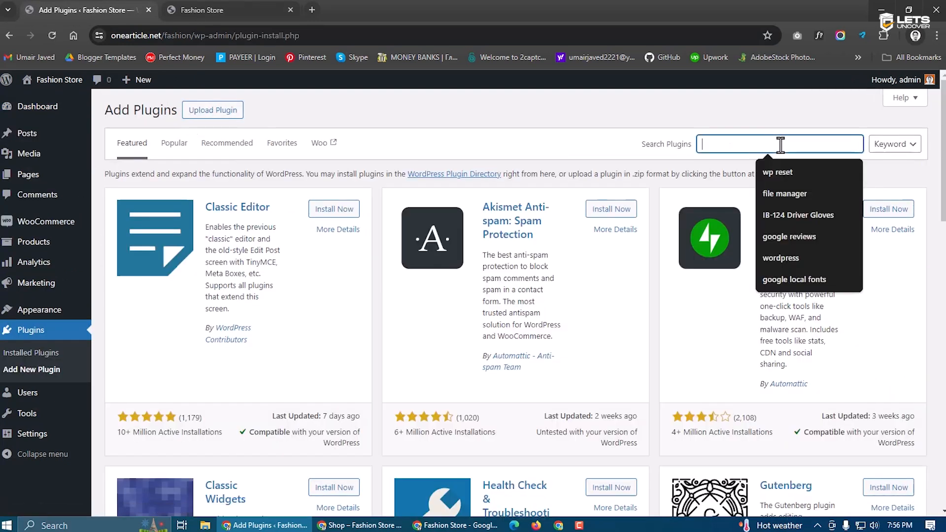
{"action": "type", "text": "envat"}
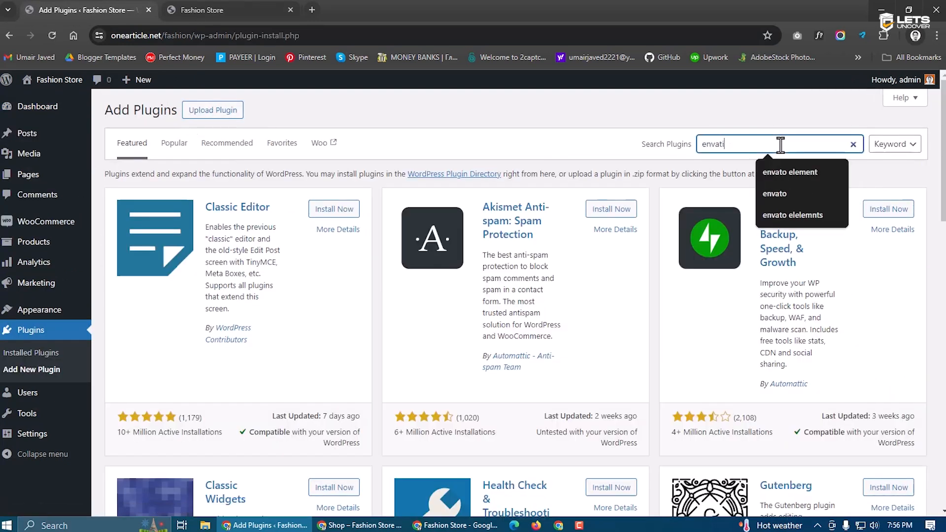
{"action": "type", "text": "o"}
{"action": "key", "text": "Return"}
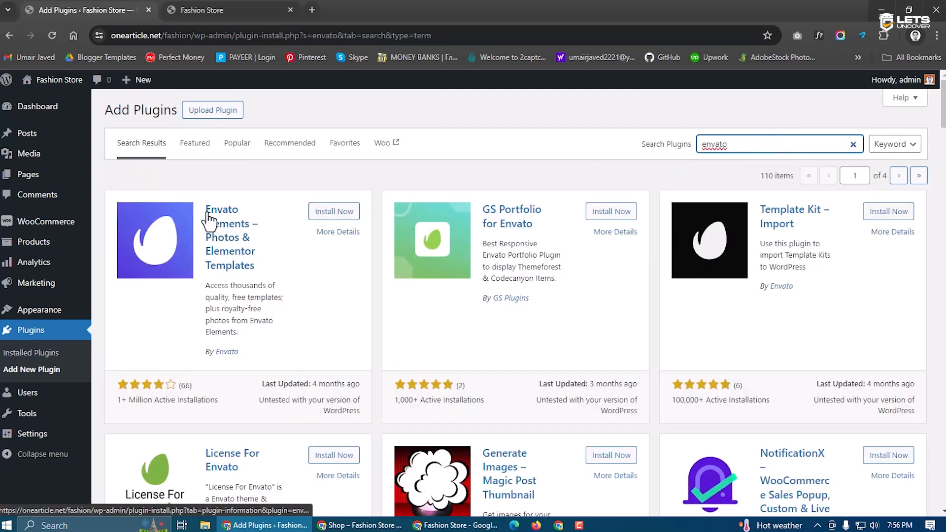
{"action": "left_click", "coordinate": [339, 213]}
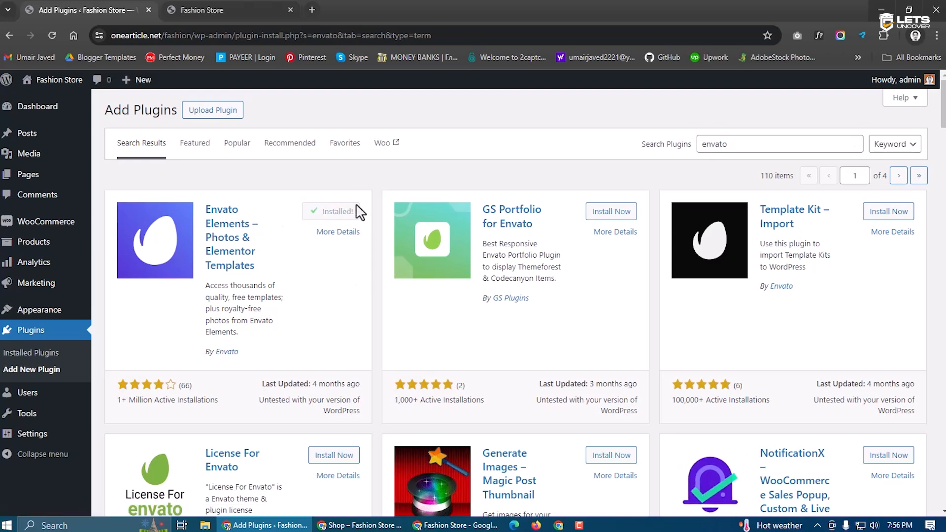
{"action": "left_click", "coordinate": [345, 216]}
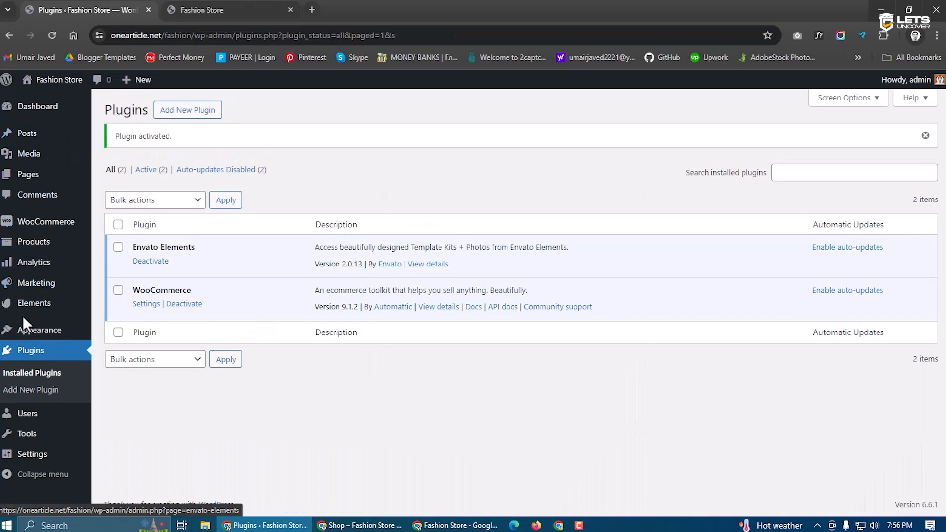
{"action": "mouse_move", "coordinate": [45, 310]}
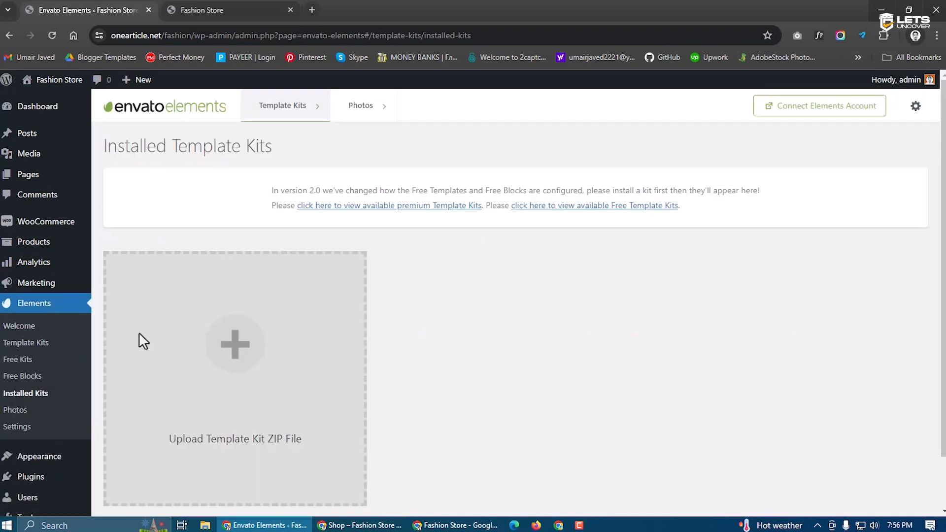
{"action": "left_click", "coordinate": [211, 10]}
{"action": "left_click_drag", "start_coordinate": [313, 222], "coordinate": [558, 259]}
{"action": "left_click", "coordinate": [558, 263]}
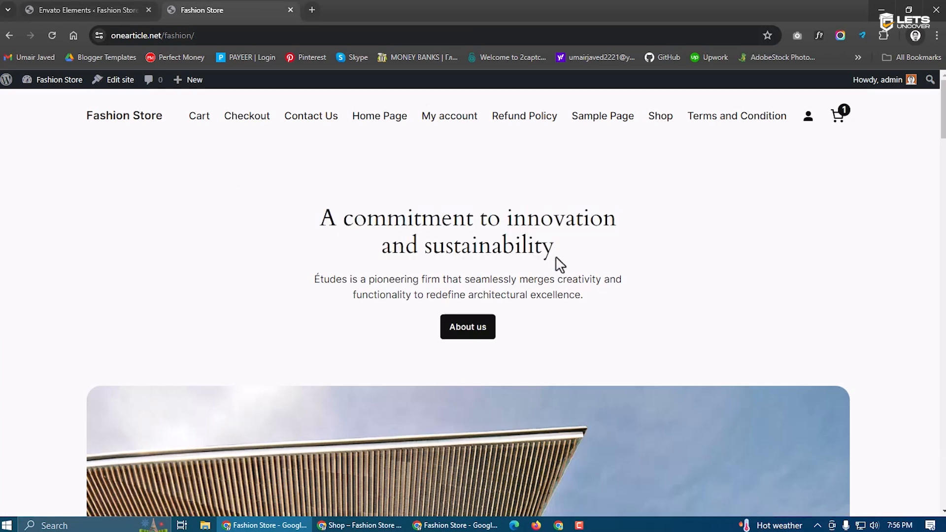
{"action": "left_click_drag", "start_coordinate": [555, 257], "coordinate": [318, 219]}
{"action": "left_click", "coordinate": [351, 220]}
{"action": "left_click", "coordinate": [89, 10]}
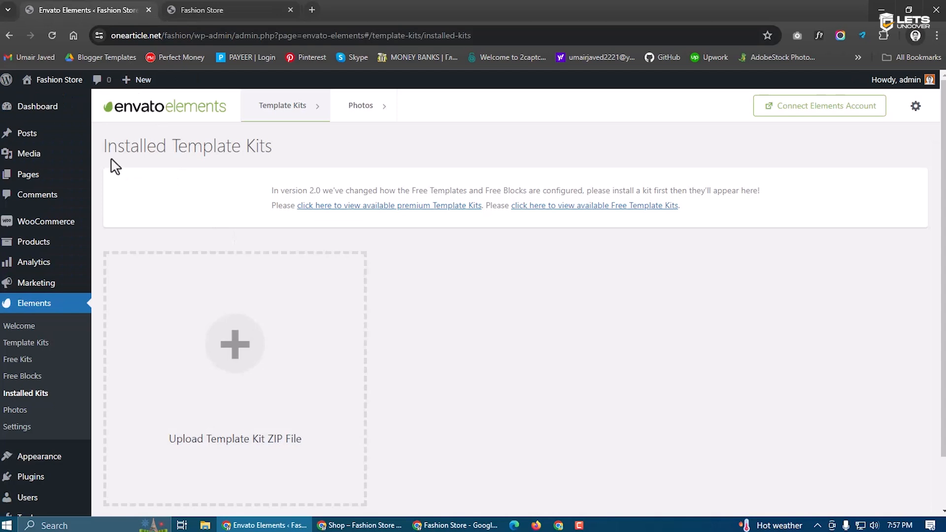
Upload the mabel-fashion template kit zip from Downloads
{"action": "left_click", "coordinate": [235, 342]}
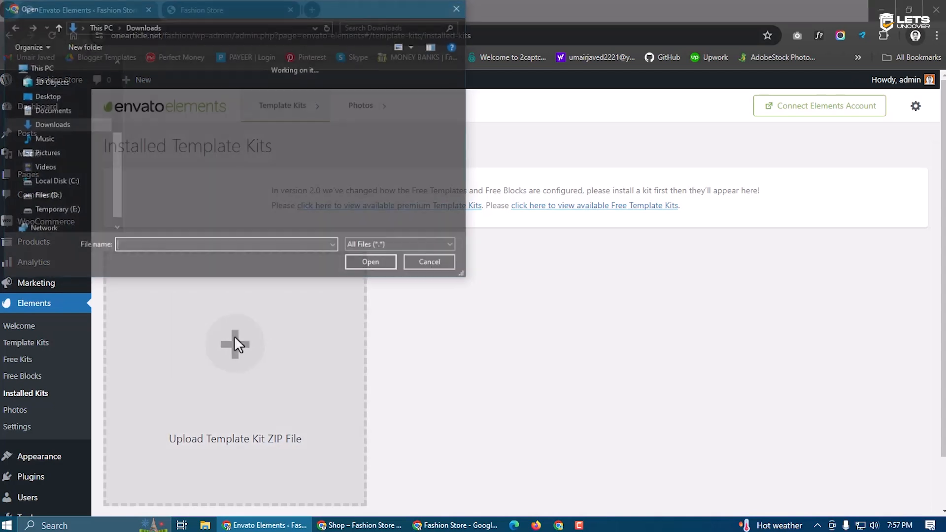
{"action": "scroll", "coordinate": [242, 186], "scroll_direction": "down", "scroll_amount": 1}
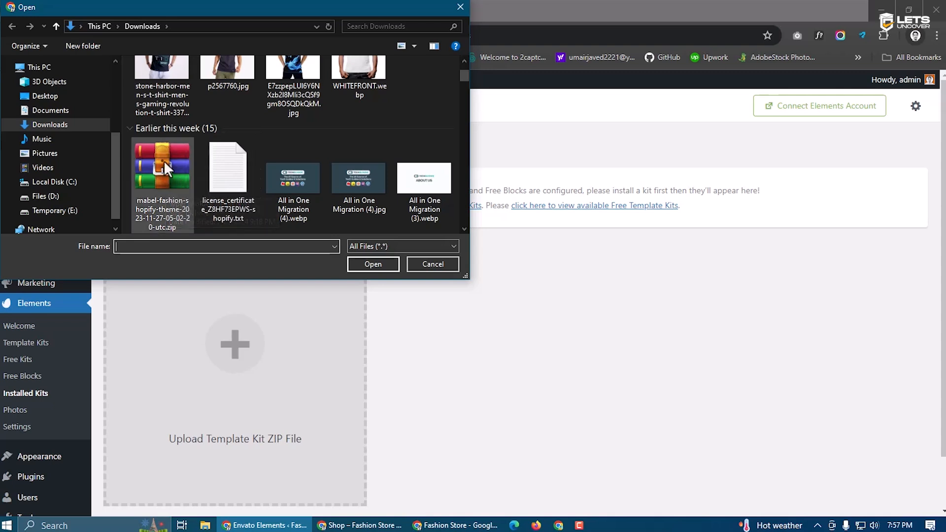
{"action": "left_click", "coordinate": [172, 171]}
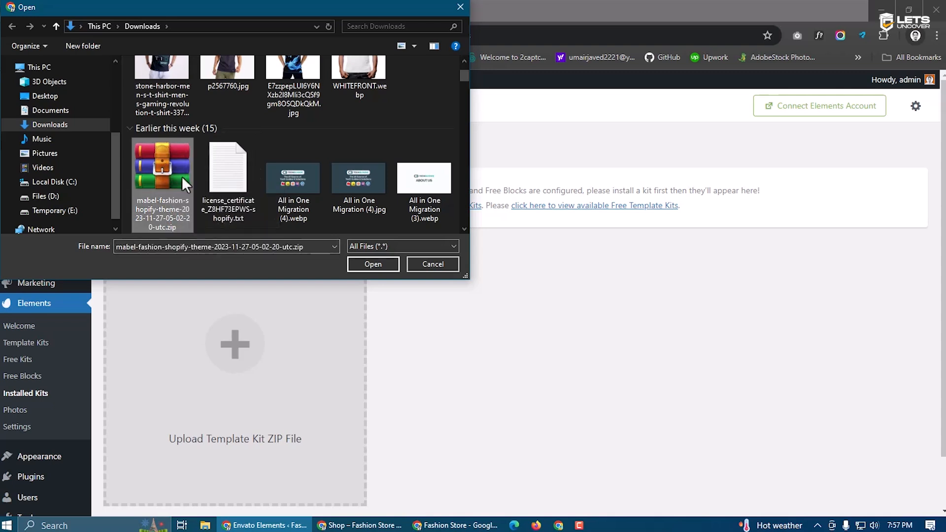
{"action": "left_click", "coordinate": [375, 264]}
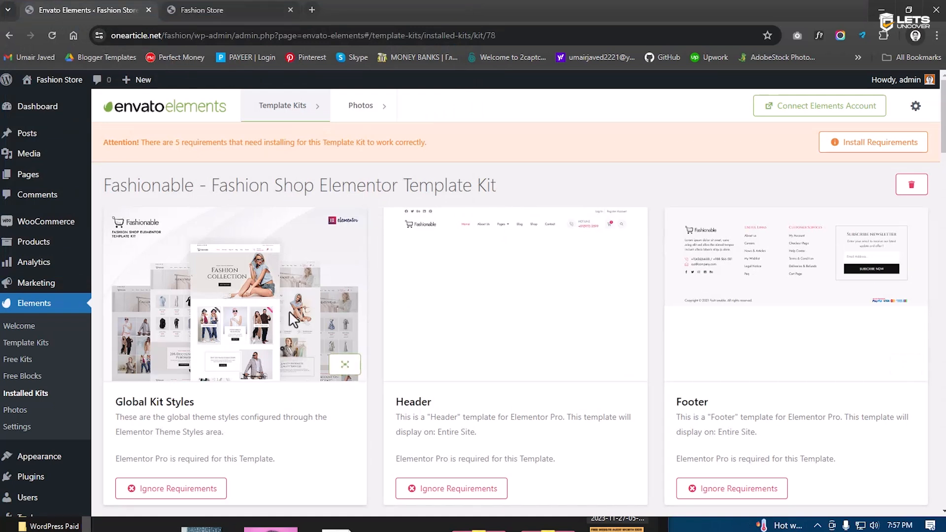
{"action": "scroll", "coordinate": [293, 320], "scroll_direction": "down", "scroll_amount": 1}
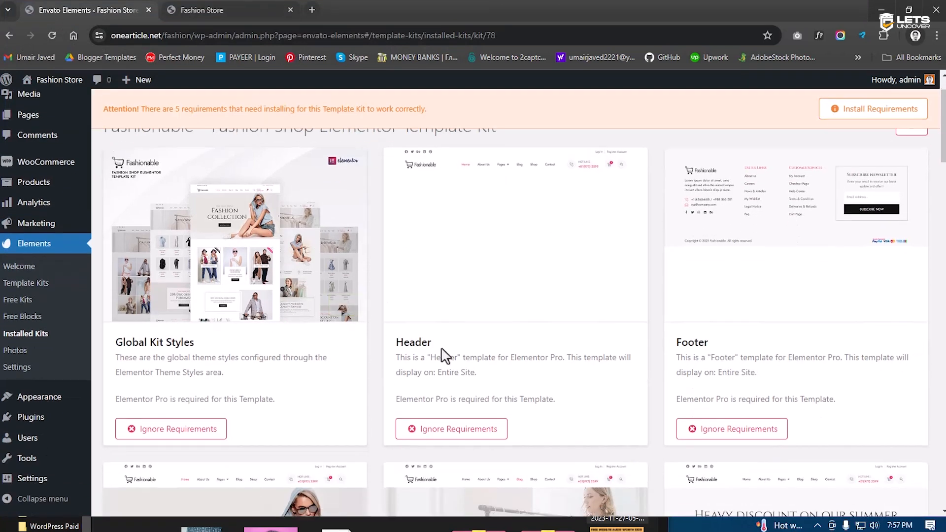
Review the imported Fashionable kit templates and its missing requirements warning
{"action": "left_click", "coordinate": [216, 8]}
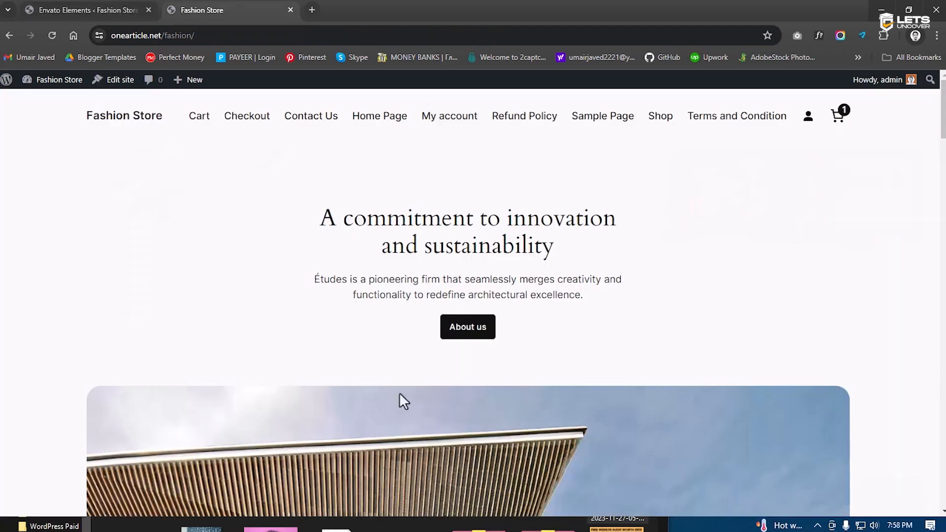
{"action": "left_click", "coordinate": [104, 5]}
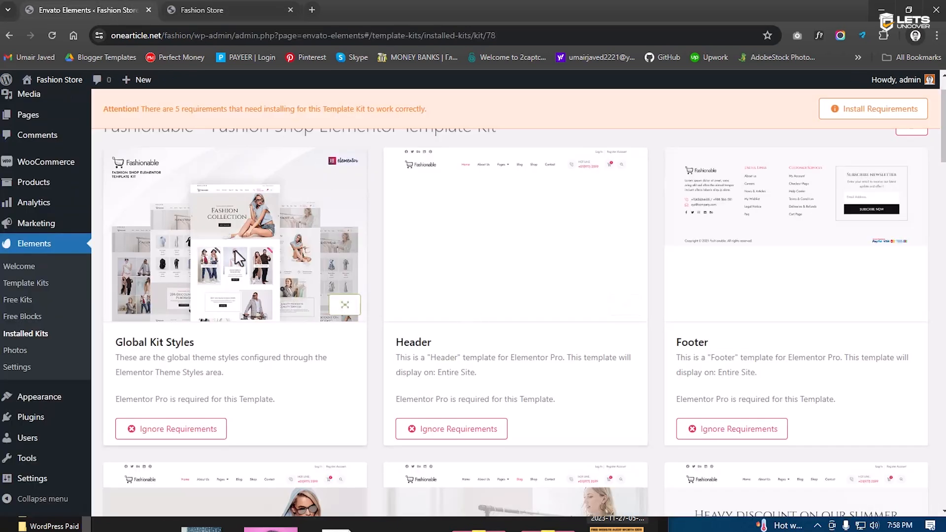
{"action": "scroll", "coordinate": [767, 359], "scroll_direction": "down", "scroll_amount": 5}
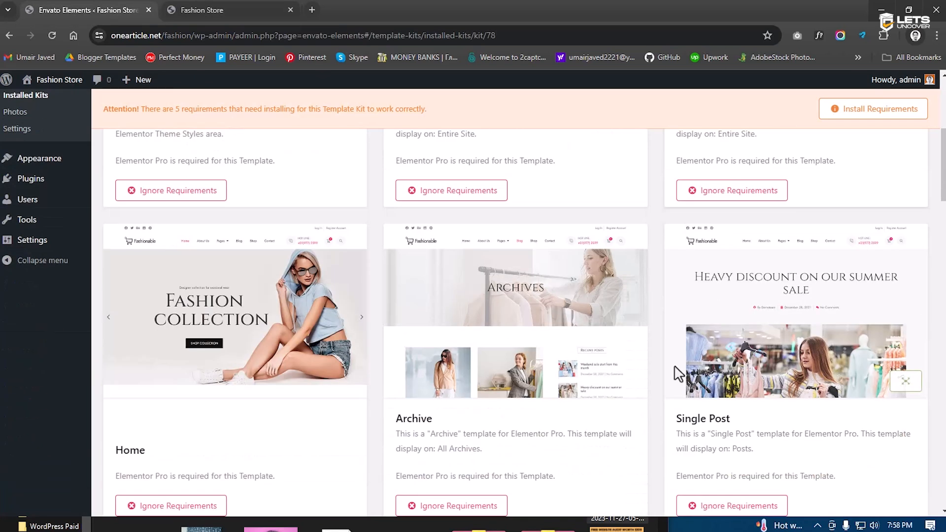
{"action": "scroll", "coordinate": [256, 384], "scroll_direction": "down", "scroll_amount": 1}
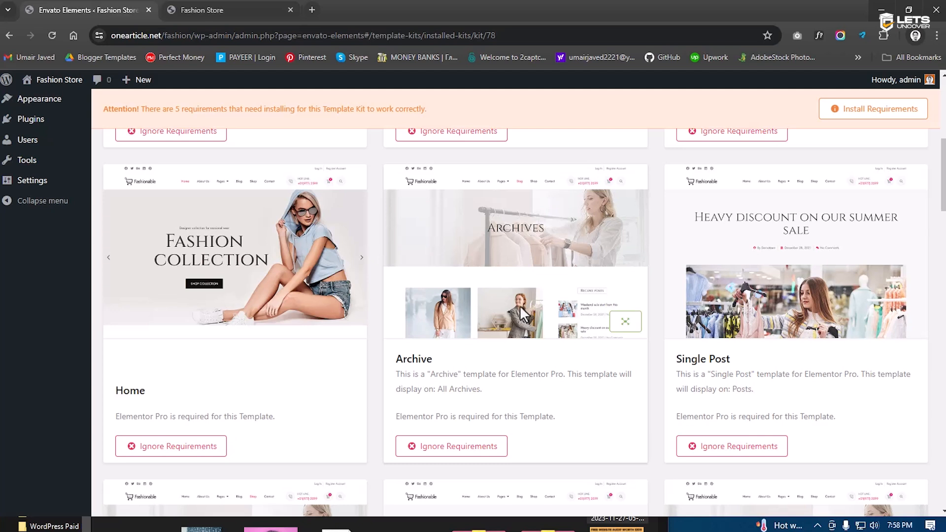
{"action": "scroll", "coordinate": [523, 316], "scroll_direction": "down", "scroll_amount": 8}
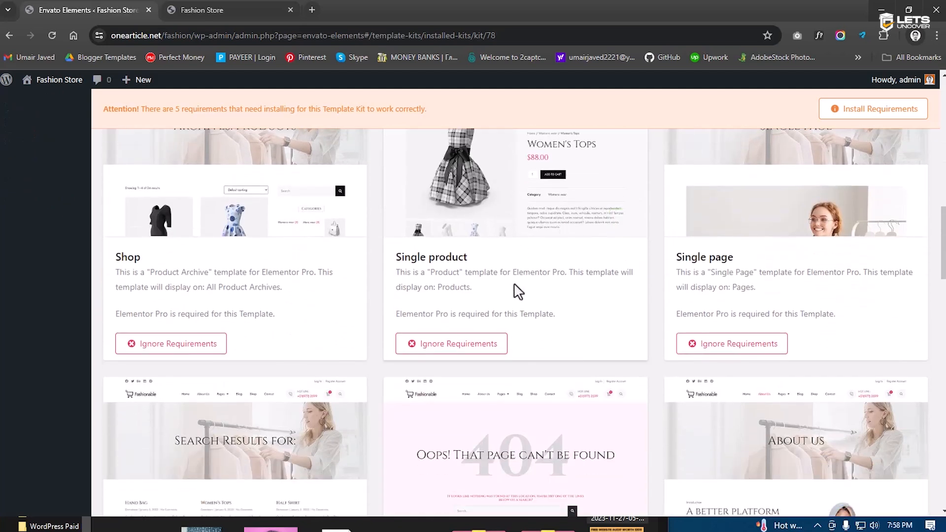
{"action": "scroll", "coordinate": [482, 359], "scroll_direction": "up", "scroll_amount": 10}
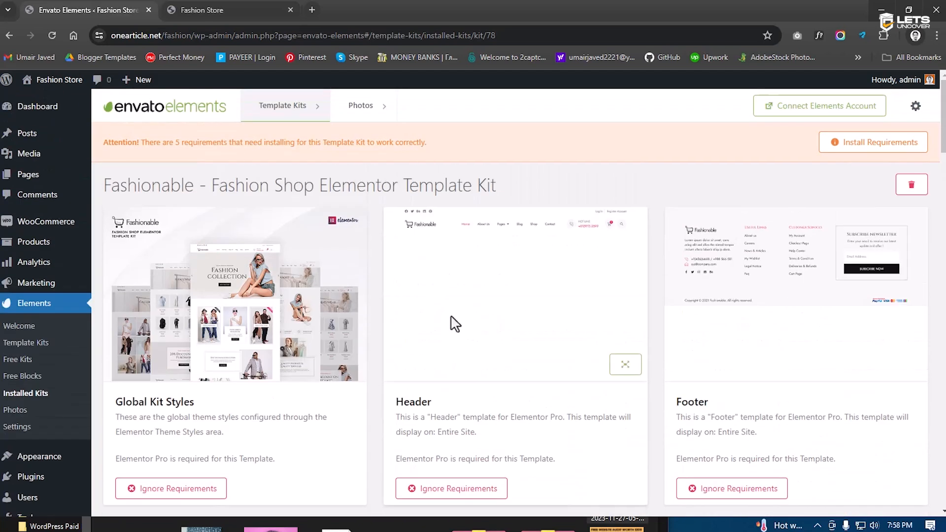
{"action": "left_click", "coordinate": [238, 3]}
{"action": "left_click", "coordinate": [132, 11]}
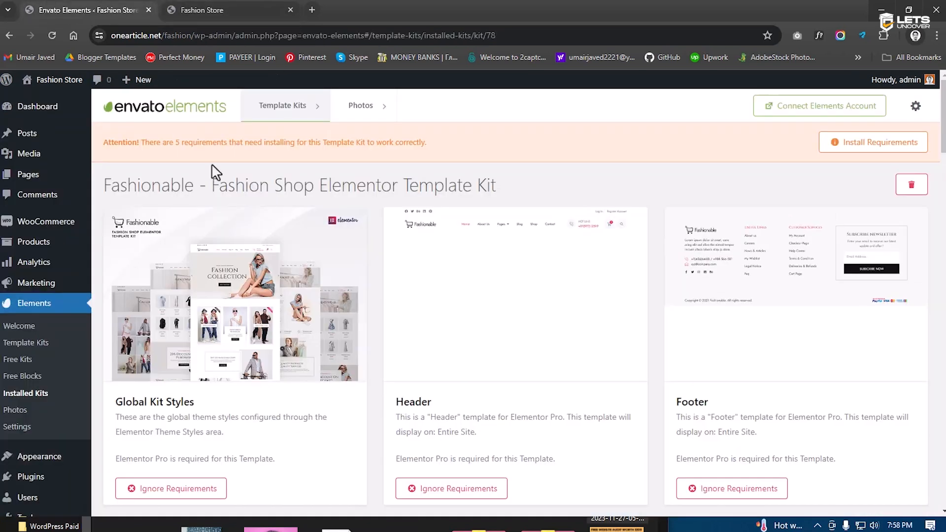
{"action": "scroll", "coordinate": [237, 354], "scroll_direction": "down", "scroll_amount": 3}
{"action": "scroll", "coordinate": [564, 321], "scroll_direction": "up", "scroll_amount": 3}
{"action": "left_click_drag", "start_coordinate": [153, 145], "coordinate": [410, 143]}
Open the kit's missing requirements list and leave Plugin: Elementor Pro unchecked
{"action": "left_click", "coordinate": [476, 154]}
{"action": "left_click", "coordinate": [879, 150]}
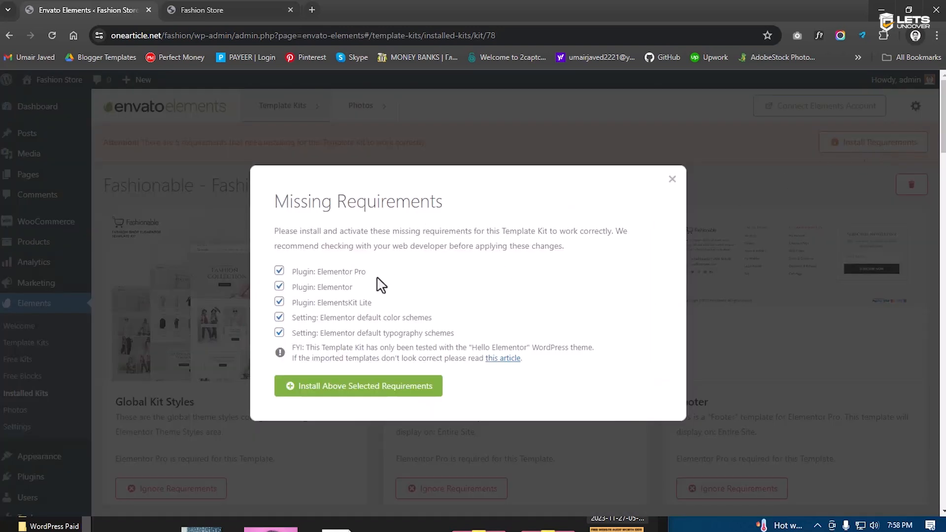
{"action": "left_click_drag", "start_coordinate": [294, 275], "coordinate": [364, 275]}
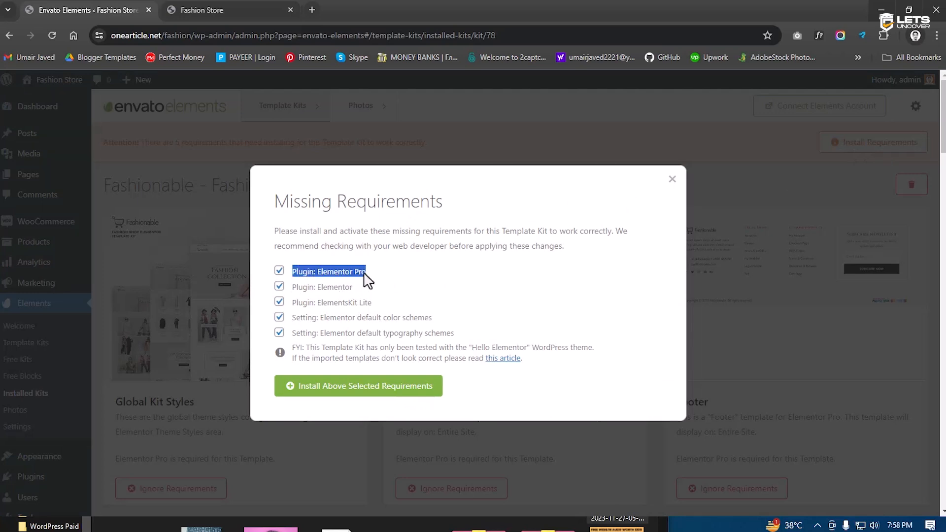
{"action": "left_click", "coordinate": [365, 275]}
{"action": "left_click_drag", "start_coordinate": [365, 274], "coordinate": [318, 276]}
{"action": "left_click", "coordinate": [319, 275]}
{"action": "left_click_drag", "start_coordinate": [317, 275], "coordinate": [366, 275]}
{"action": "left_click", "coordinate": [370, 280]}
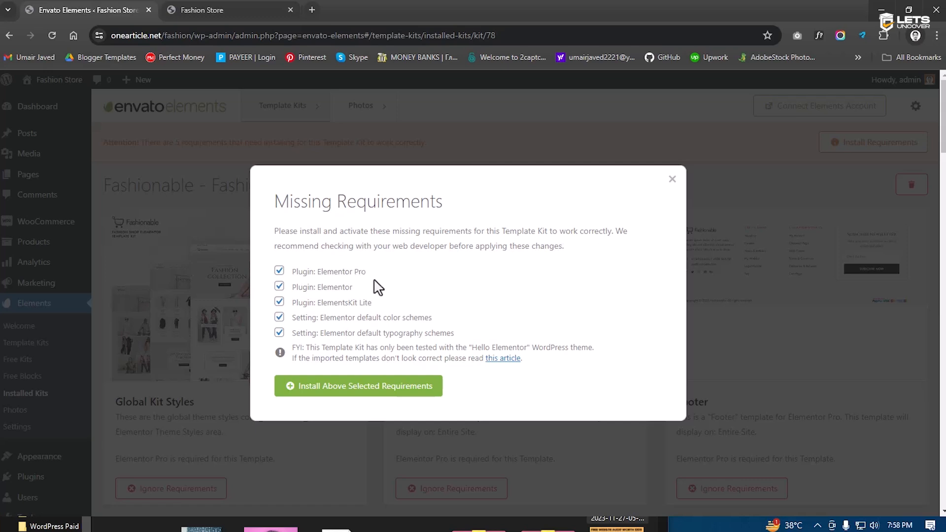
{"action": "left_click_drag", "start_coordinate": [371, 274], "coordinate": [319, 273]}
{"action": "left_click", "coordinate": [323, 275]}
{"action": "left_click_drag", "start_coordinate": [319, 274], "coordinate": [368, 274]}
{"action": "left_click", "coordinate": [373, 283]}
Install the remaining selected requirements and close the dialog after Success
{"action": "left_click", "coordinate": [354, 389]}
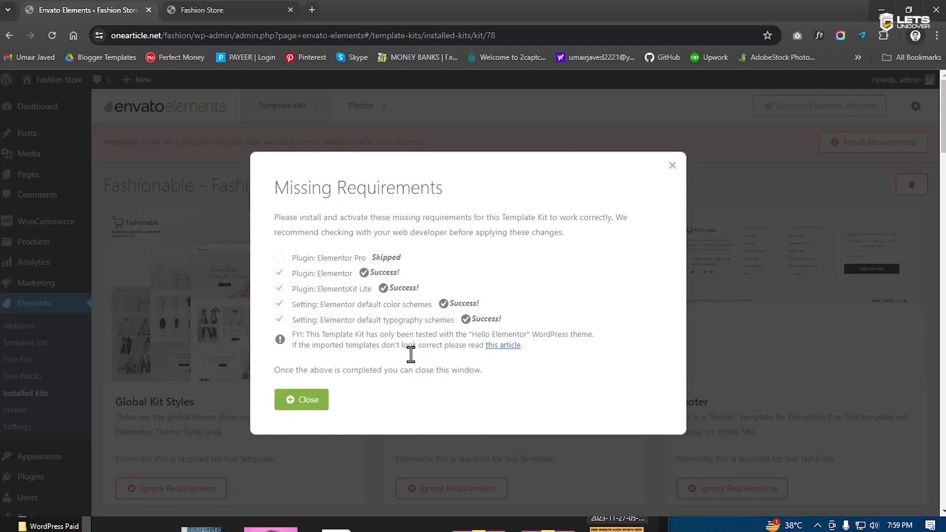
{"action": "left_click", "coordinate": [310, 406]}
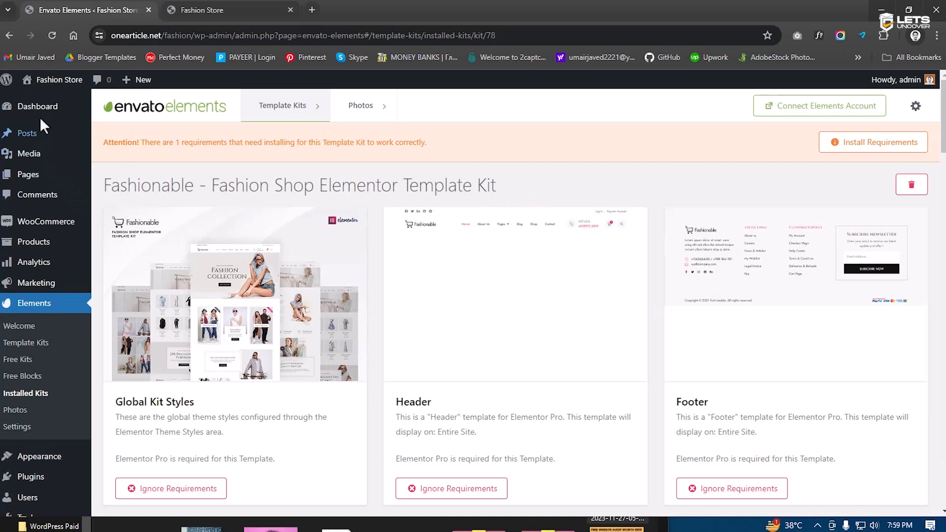
{"action": "left_click", "coordinate": [40, 114]}
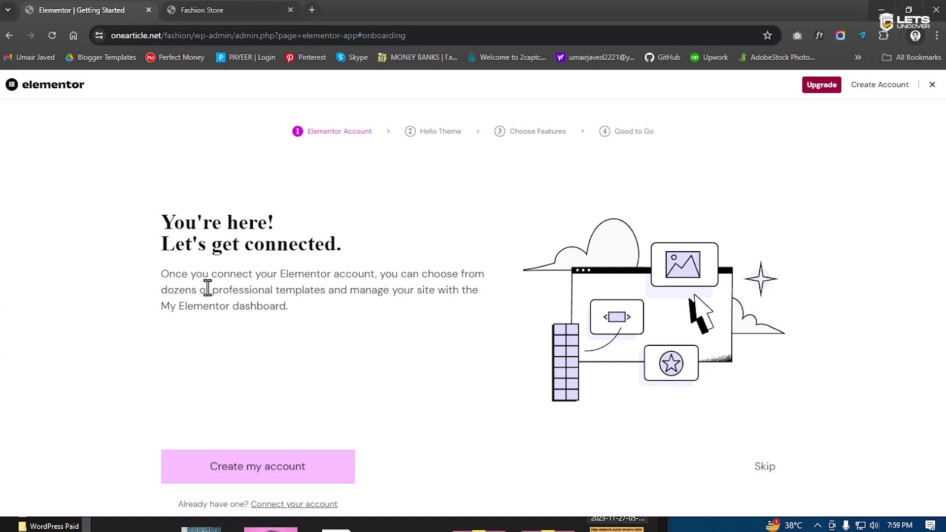
Highlight, then deselect, the 'Get connected' heading on Elementor's onboarding screen
{"action": "left_click_drag", "start_coordinate": [164, 225], "coordinate": [341, 240]}
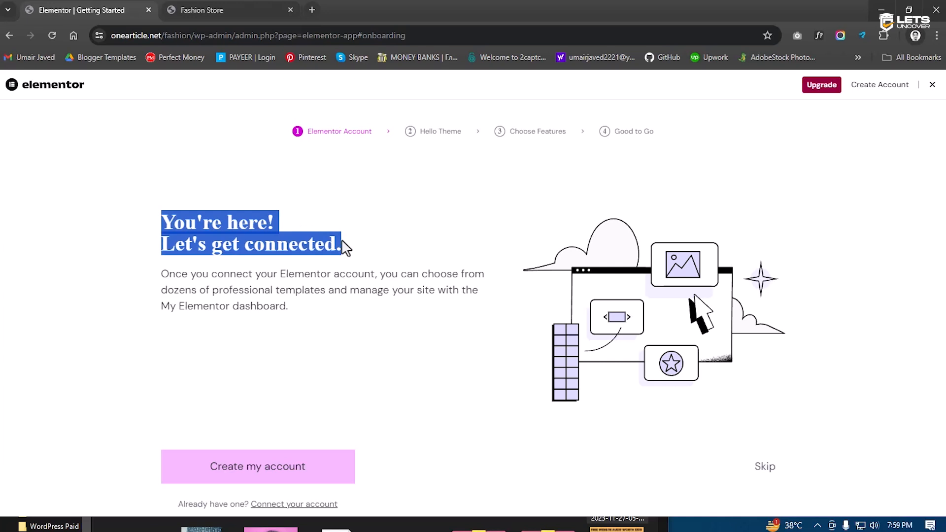
{"action": "left_click", "coordinate": [345, 246]}
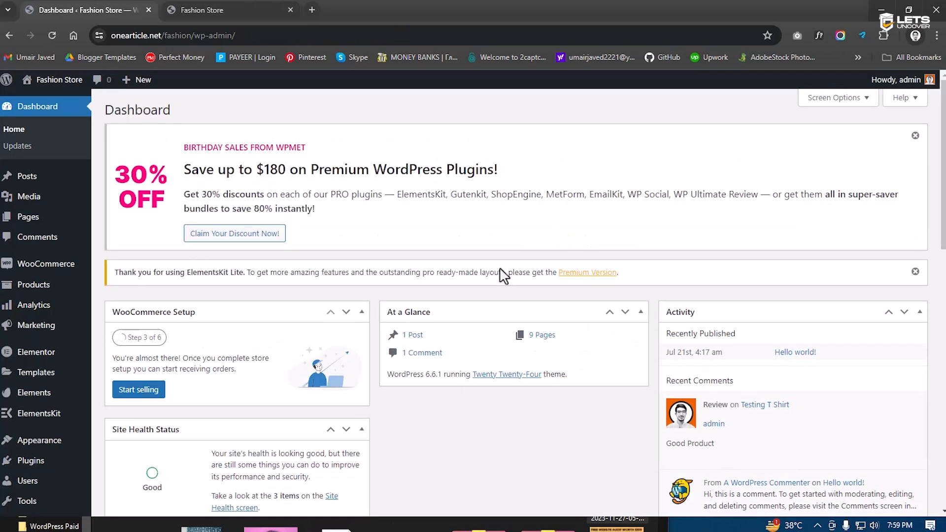
Dismiss the birthday sale and ElementsKit Lite notices, then reload the storefront and view Contact Us
{"action": "left_click", "coordinate": [914, 136]}
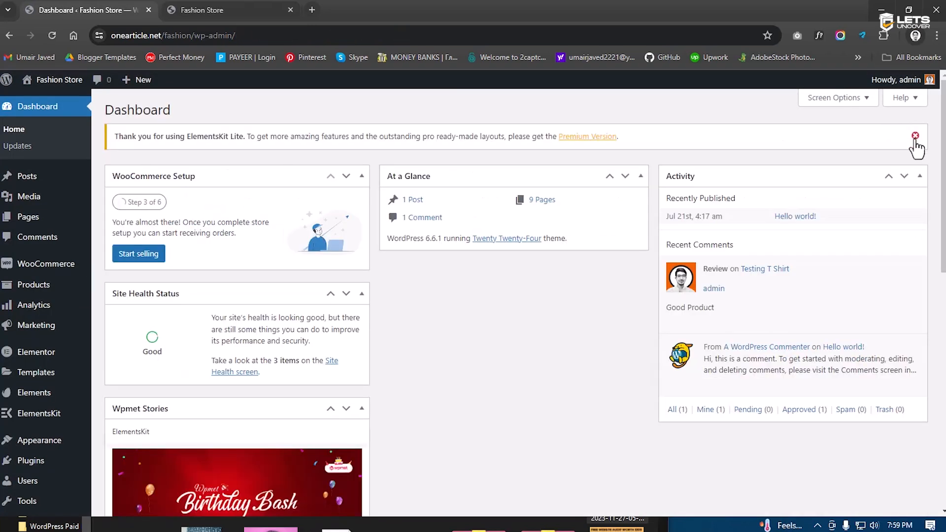
{"action": "left_click", "coordinate": [915, 133]}
{"action": "left_click", "coordinate": [217, 8]}
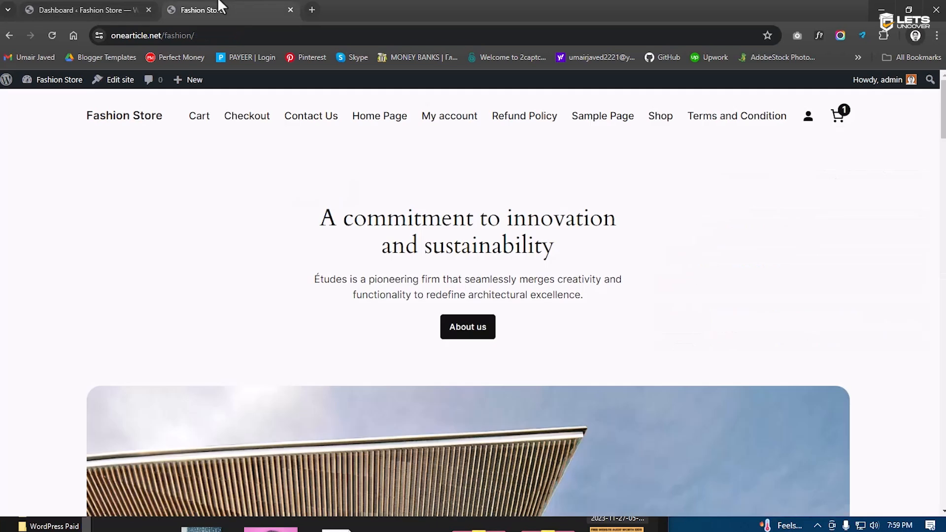
{"action": "left_click", "coordinate": [52, 35]}
{"action": "scroll", "coordinate": [414, 375], "scroll_direction": "down", "scroll_amount": 10}
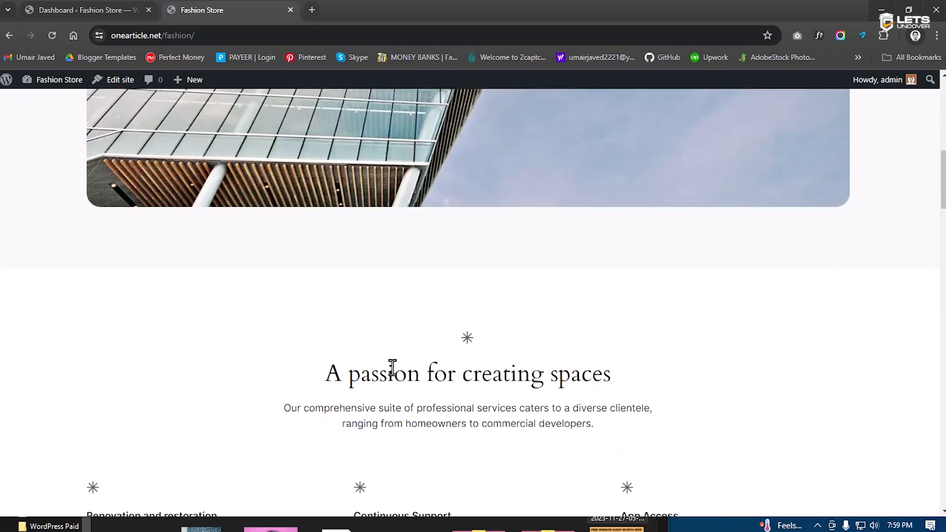
{"action": "scroll", "coordinate": [394, 367], "scroll_direction": "up", "scroll_amount": 10}
{"action": "left_click", "coordinate": [322, 119]}
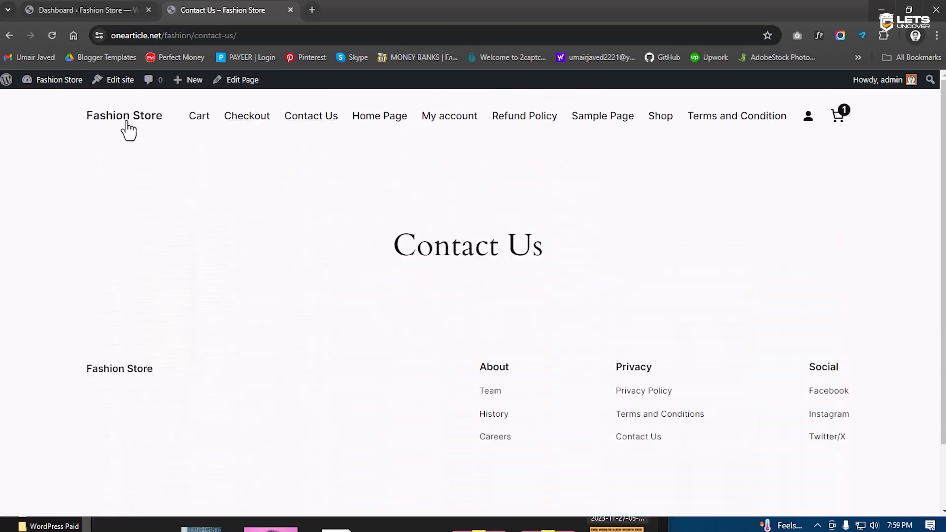
{"action": "left_click", "coordinate": [127, 123]}
Open the Fashionable kit's template list from Elements > Installed Kits and look through it
{"action": "left_click", "coordinate": [84, 10]}
{"action": "mouse_move", "coordinate": [69, 290]}
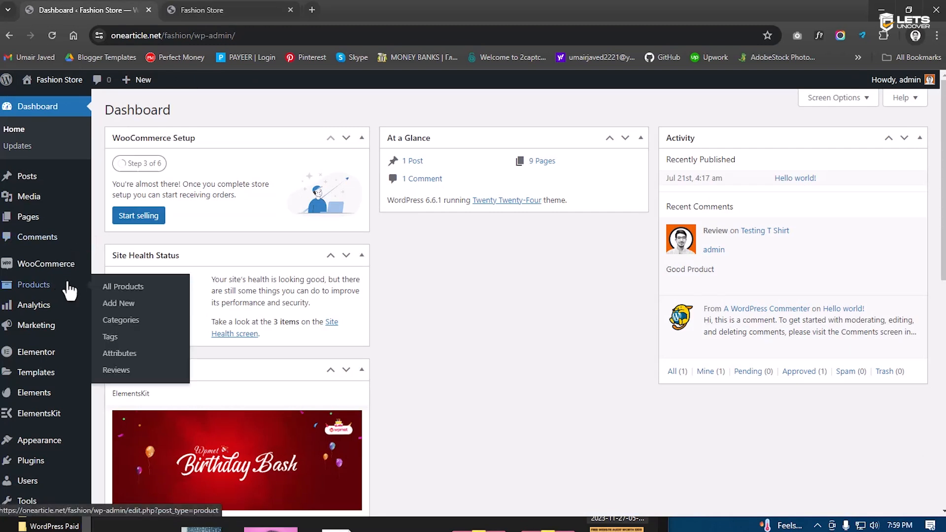
{"action": "mouse_move", "coordinate": [43, 362]}
{"action": "mouse_move", "coordinate": [40, 394]}
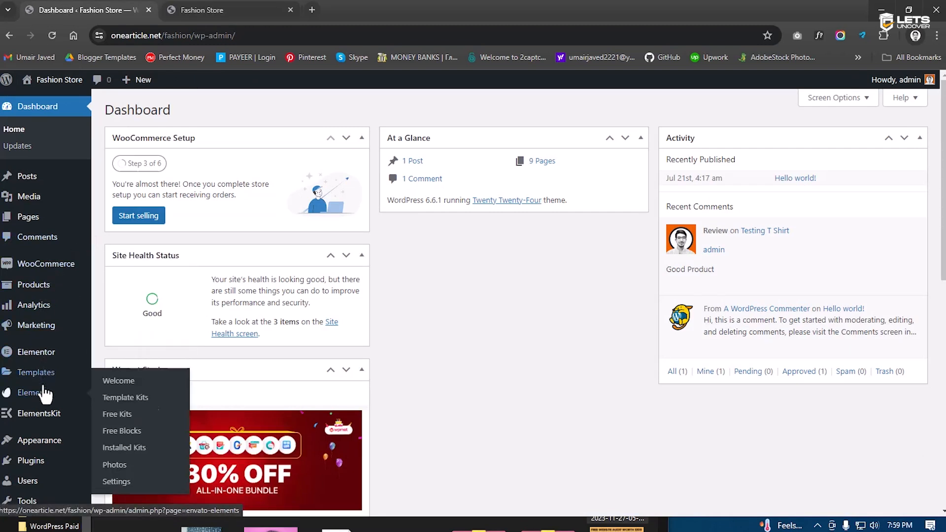
{"action": "left_click", "coordinate": [124, 447]}
{"action": "left_click", "coordinate": [236, 291]}
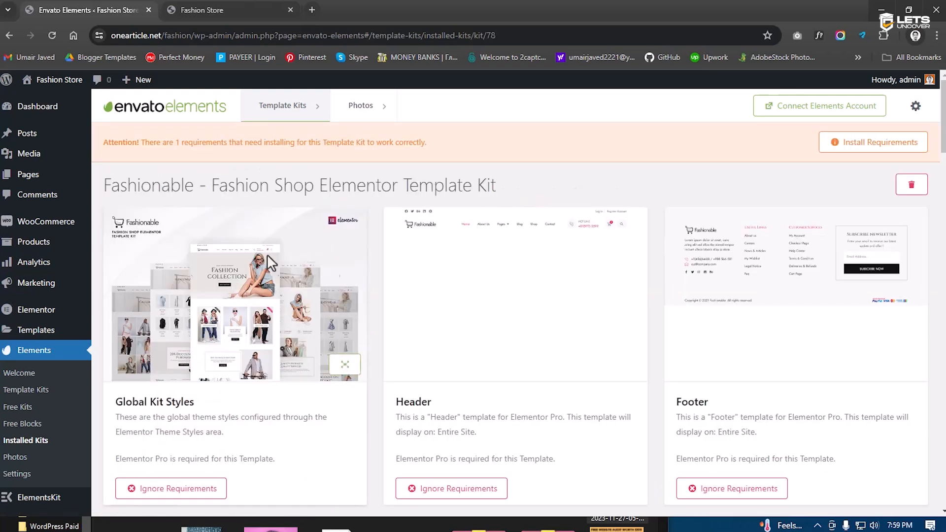
{"action": "scroll", "coordinate": [285, 338], "scroll_direction": "down", "scroll_amount": 5}
{"action": "scroll", "coordinate": [285, 342], "scroll_direction": "up", "scroll_amount": 5}
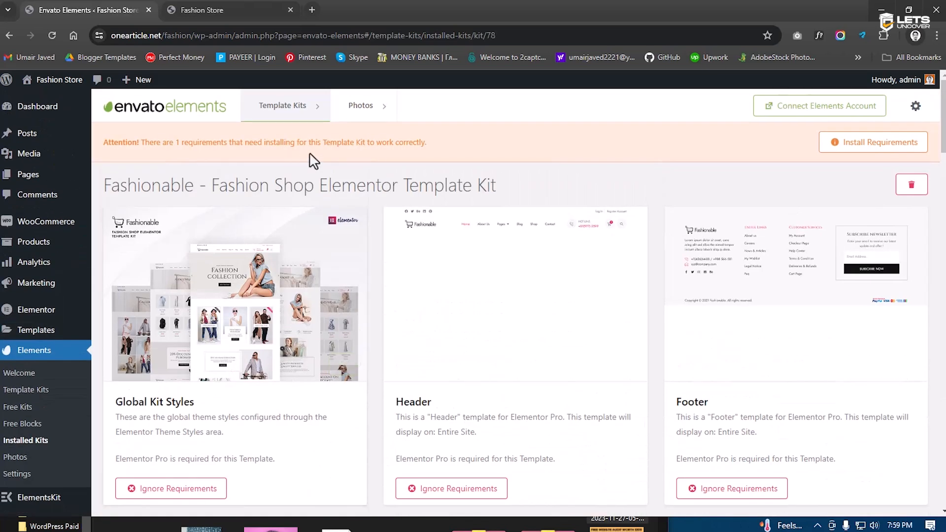
{"action": "scroll", "coordinate": [251, 338], "scroll_direction": "down", "scroll_amount": 3}
{"action": "scroll", "coordinate": [211, 338], "scroll_direction": "up", "scroll_amount": 3}
{"action": "scroll", "coordinate": [39, 364], "scroll_direction": "down", "scroll_amount": 5}
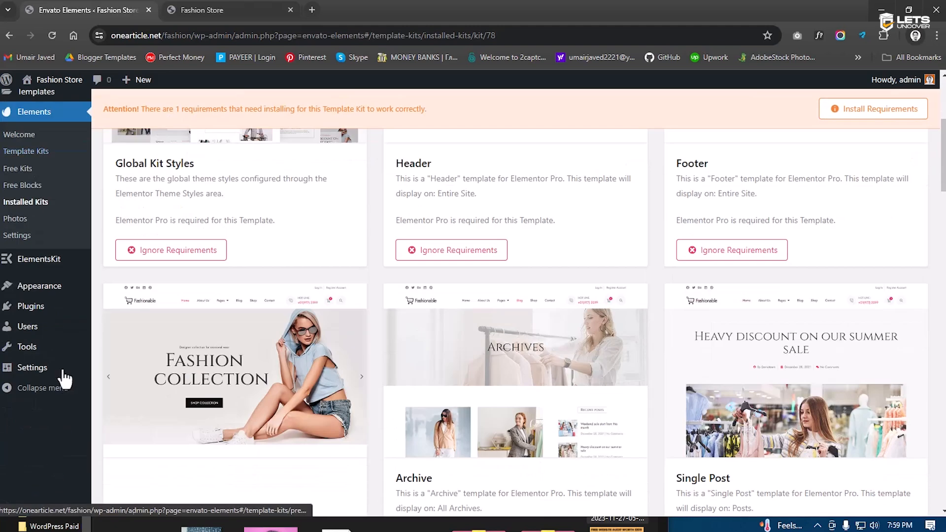
{"action": "left_click", "coordinate": [35, 304]}
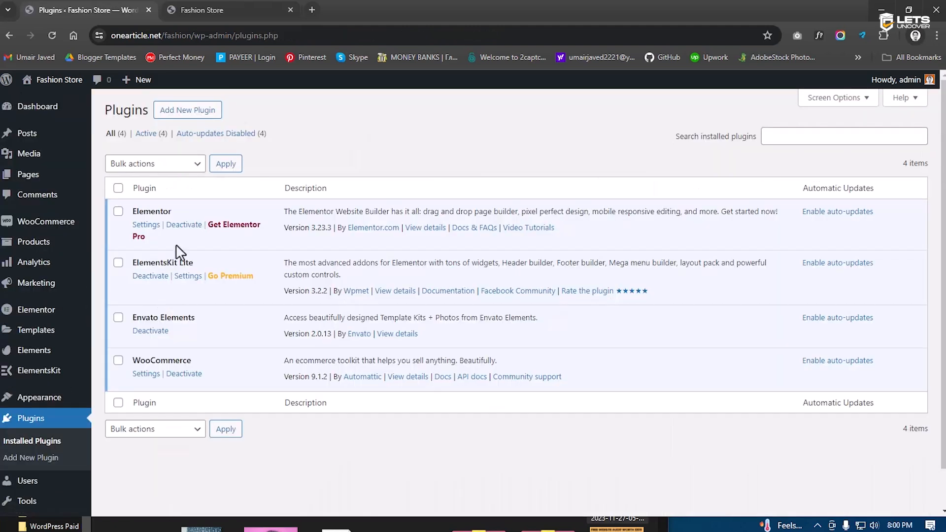
Start adding a new plugin and bring up the plugin zip upload form
{"action": "left_click", "coordinate": [191, 116]}
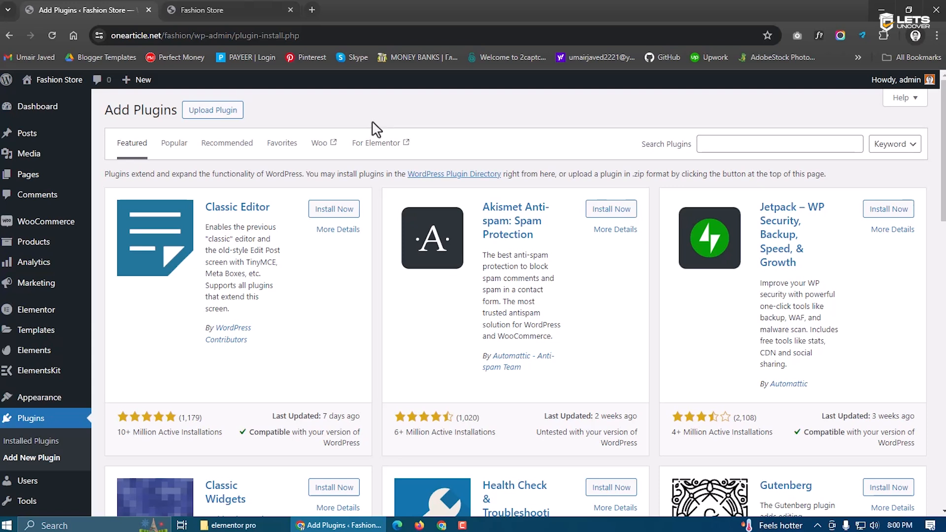
{"action": "left_click", "coordinate": [277, 7]}
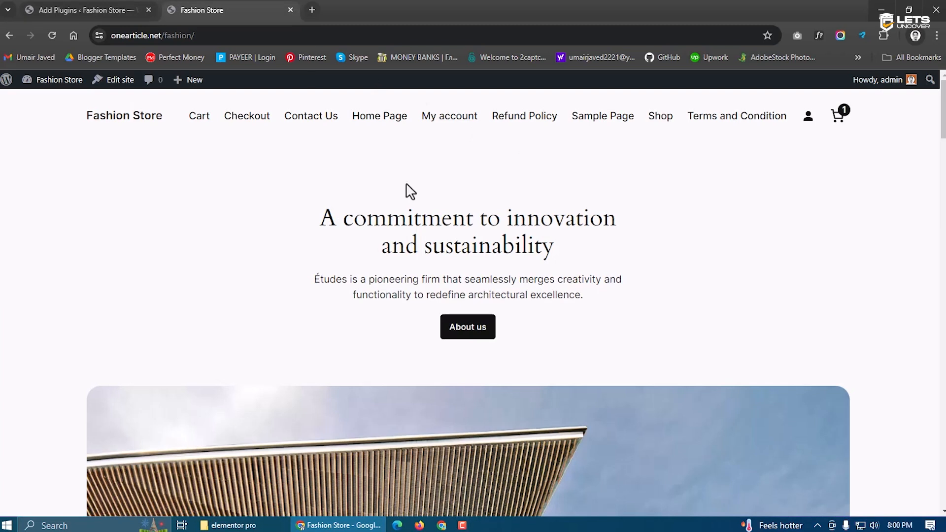
{"action": "left_click", "coordinate": [96, 9]}
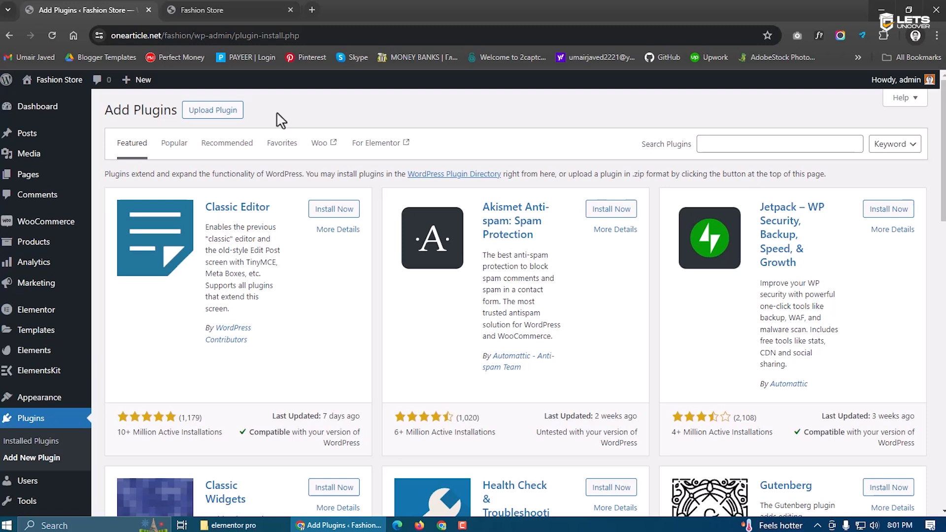
{"action": "left_click", "coordinate": [225, 117]}
Install elementor.3.22.2.zip over the current Elementor, then return to the plugin installer
{"action": "left_click", "coordinate": [450, 221]}
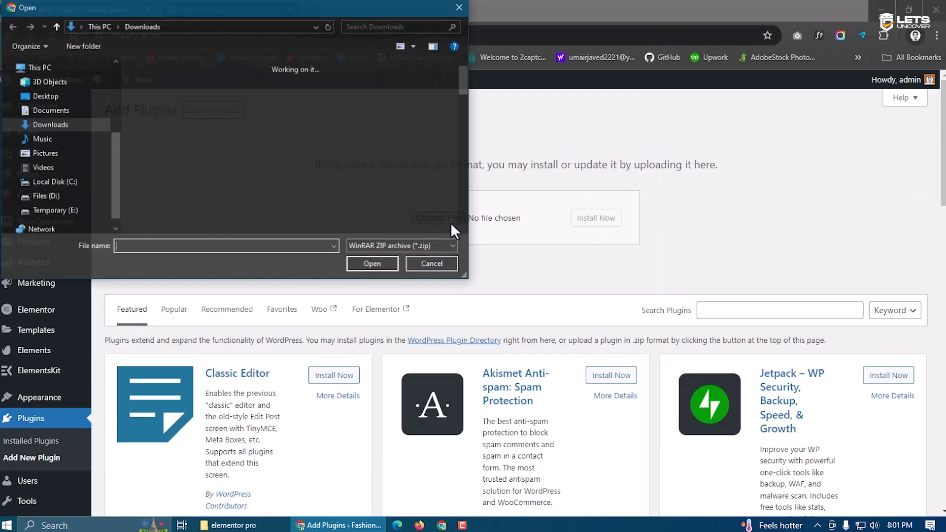
{"action": "double_click", "coordinate": [433, 220]}
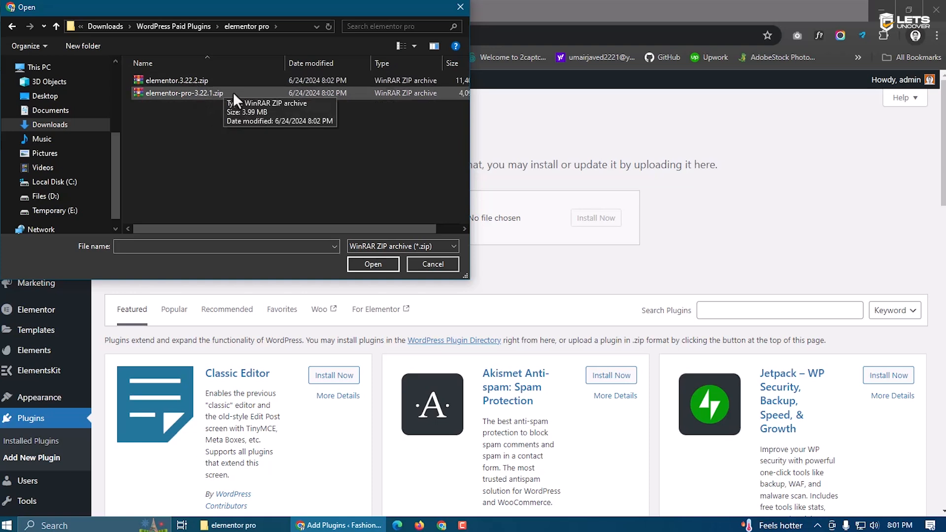
{"action": "left_click", "coordinate": [182, 80]}
{"action": "left_click", "coordinate": [360, 264]}
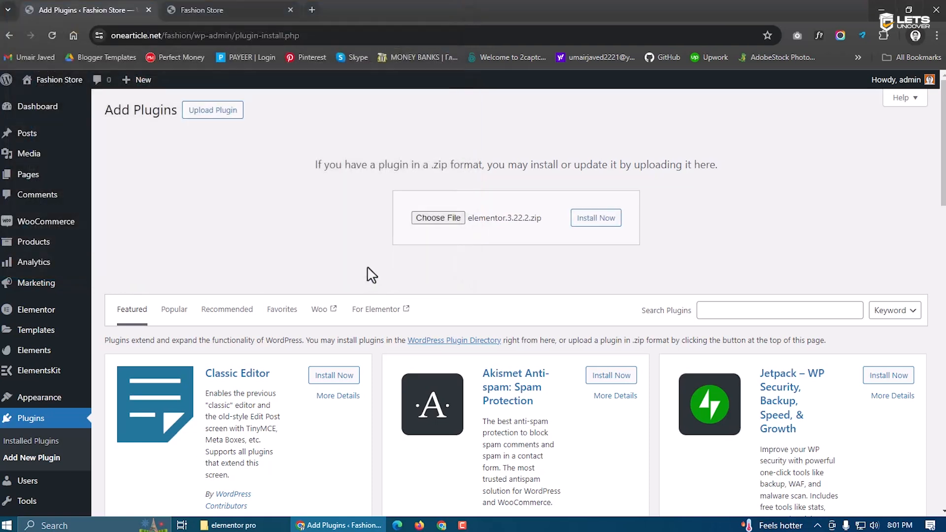
{"action": "left_click", "coordinate": [608, 227]}
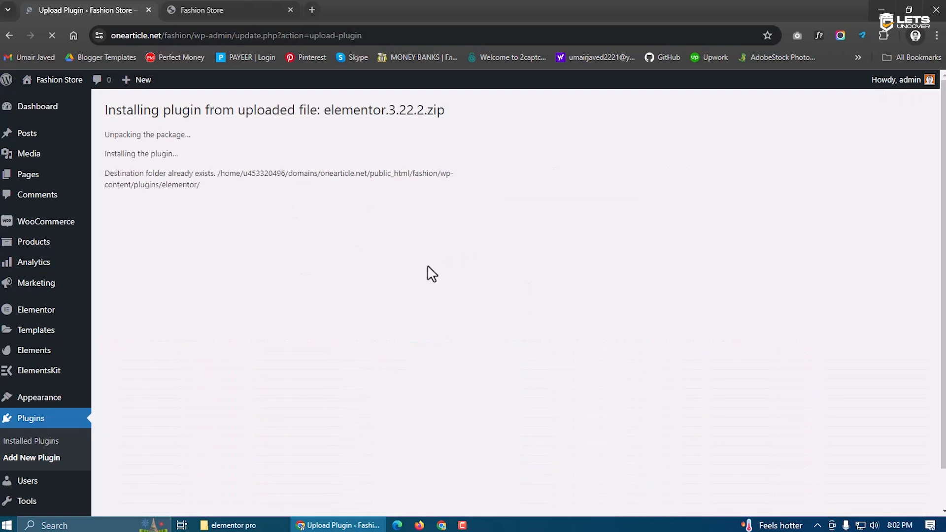
{"action": "left_click", "coordinate": [180, 398]}
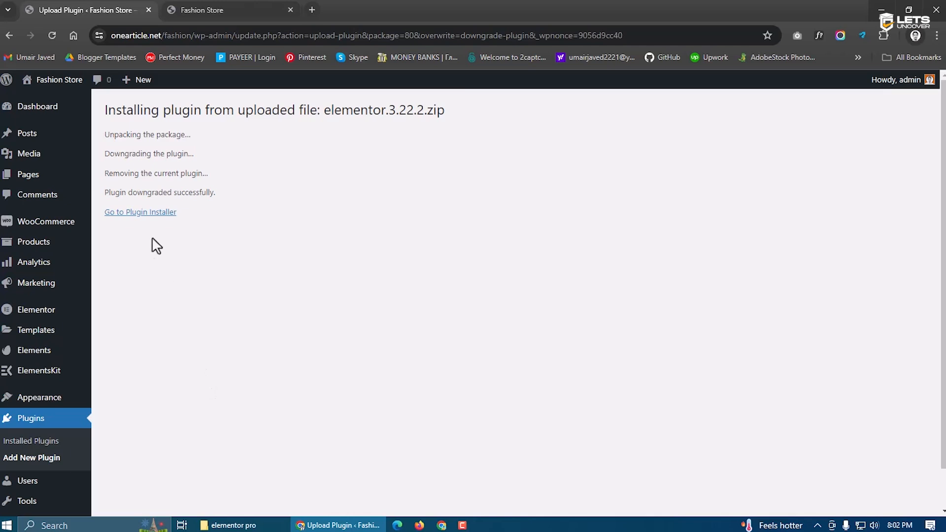
{"action": "left_click", "coordinate": [148, 212]}
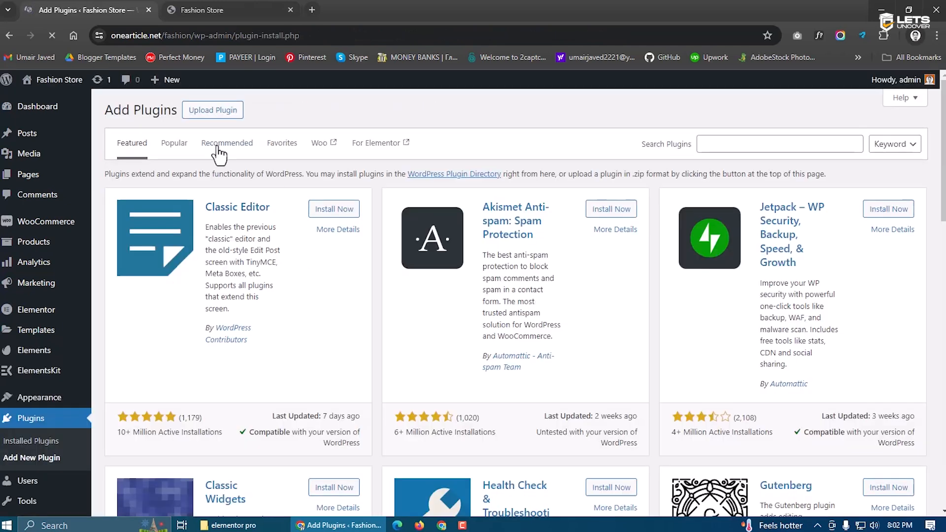
Upload, install and activate elementor-pro-3.22.1.zip
{"action": "left_click", "coordinate": [215, 116]}
{"action": "left_click", "coordinate": [430, 220]}
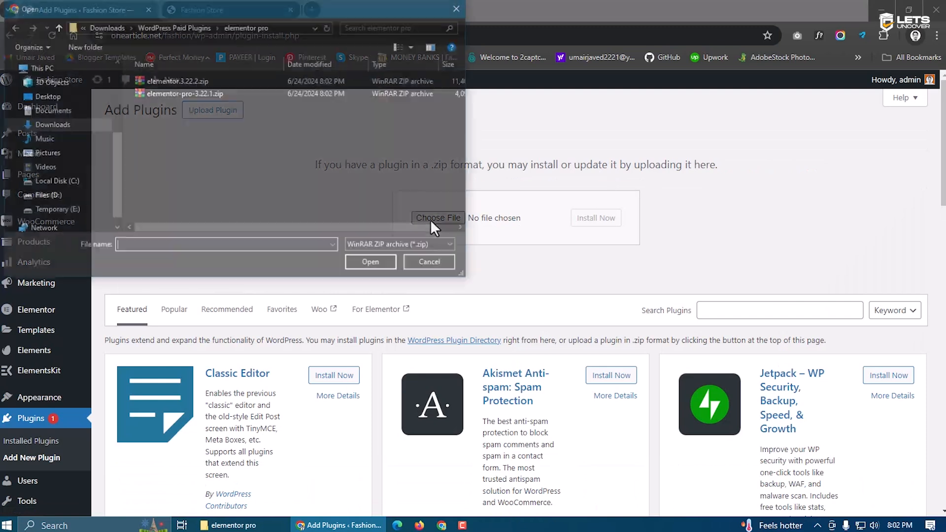
{"action": "left_click", "coordinate": [200, 96]}
{"action": "left_click", "coordinate": [362, 262]}
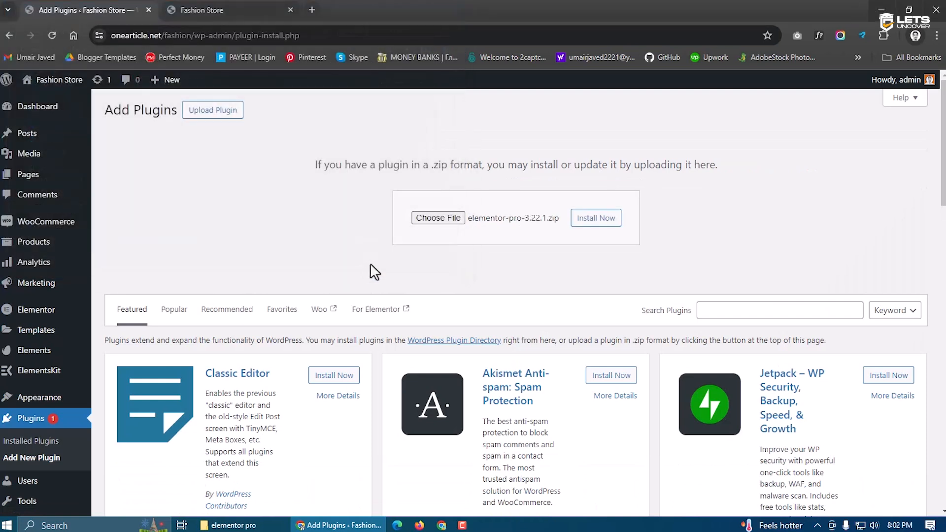
{"action": "left_click", "coordinate": [596, 222]}
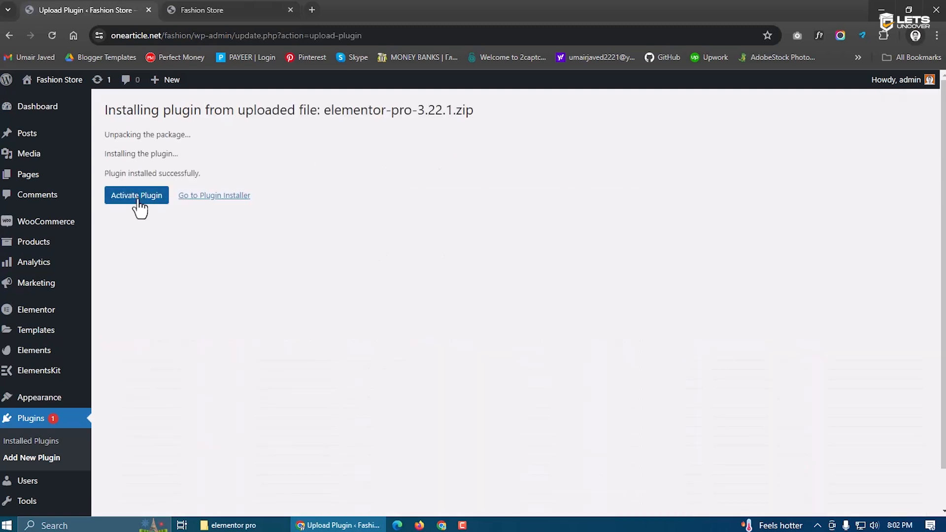
{"action": "left_click", "coordinate": [138, 199]}
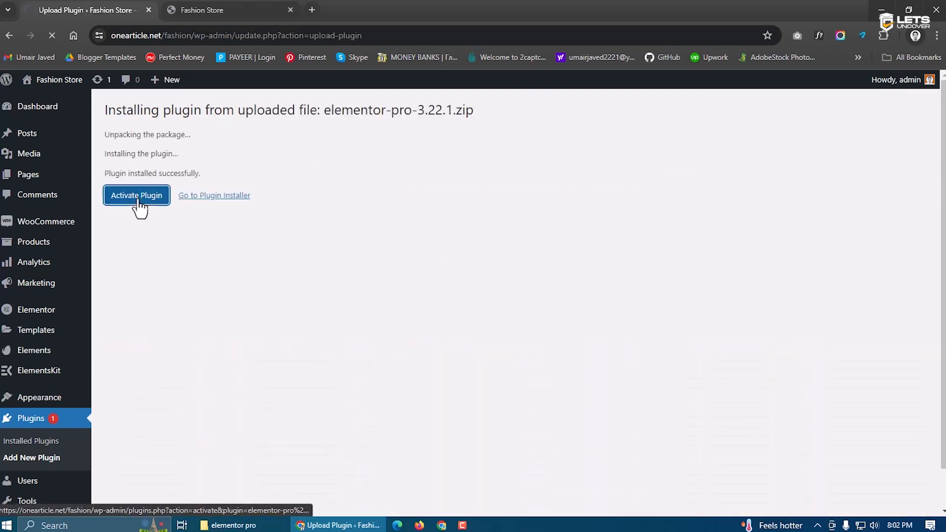
Open the Fashionable kit's templates from Elements > Installed Kits
{"action": "scroll", "coordinate": [196, 300], "scroll_direction": "down", "scroll_amount": 5}
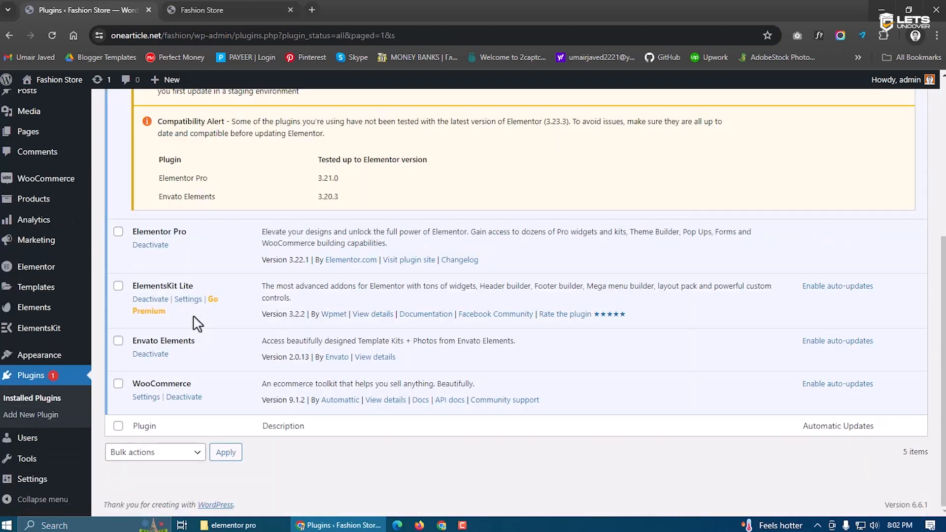
{"action": "scroll", "coordinate": [198, 324], "scroll_direction": "up", "scroll_amount": 5}
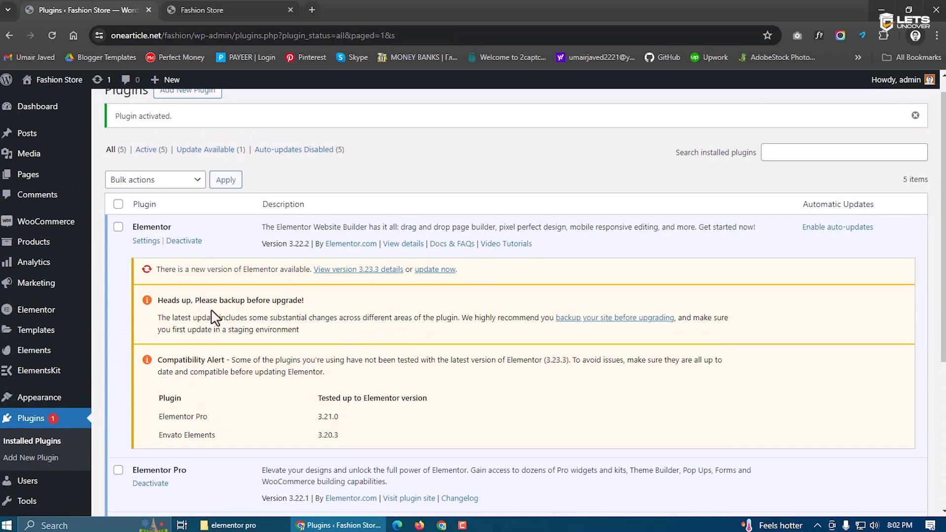
{"action": "scroll", "coordinate": [209, 295], "scroll_direction": "down", "scroll_amount": 4}
{"action": "scroll", "coordinate": [163, 315], "scroll_direction": "up", "scroll_amount": 4}
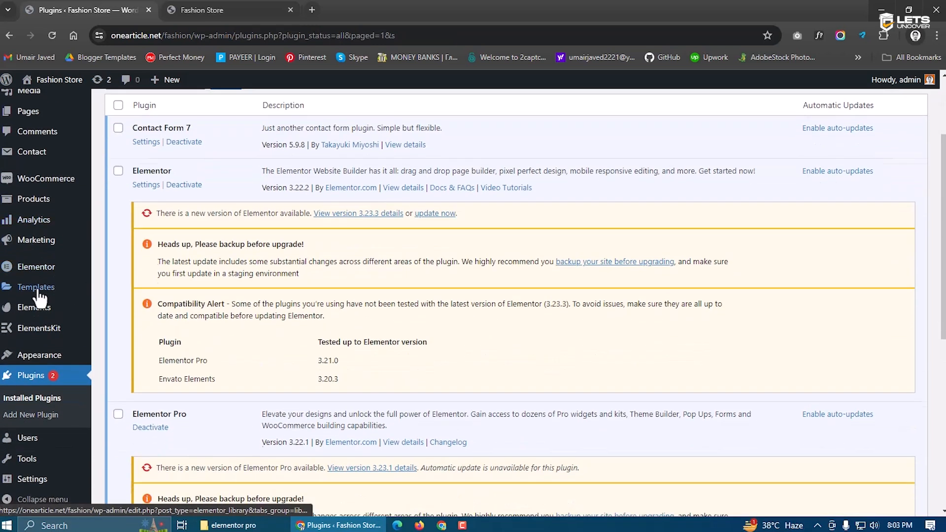
{"action": "mouse_move", "coordinate": [30, 316]}
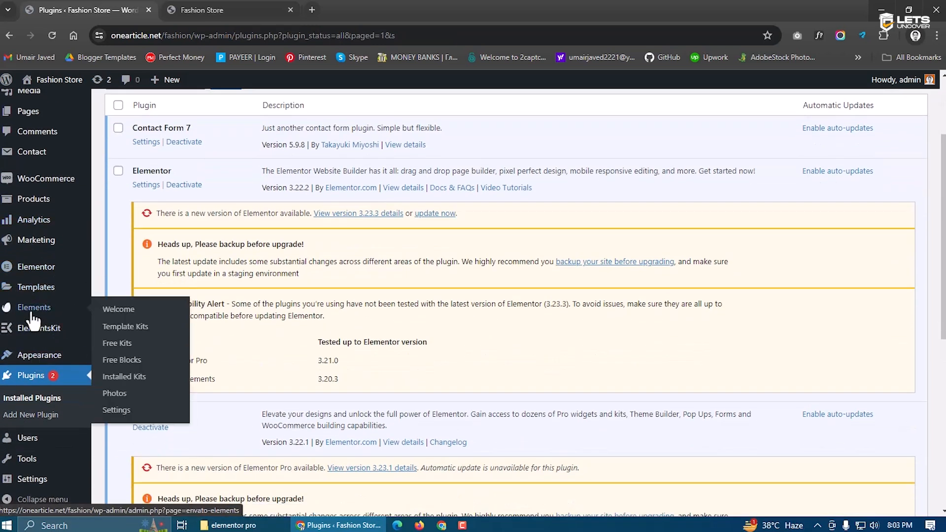
{"action": "left_click", "coordinate": [128, 377]}
{"action": "left_click", "coordinate": [217, 261]}
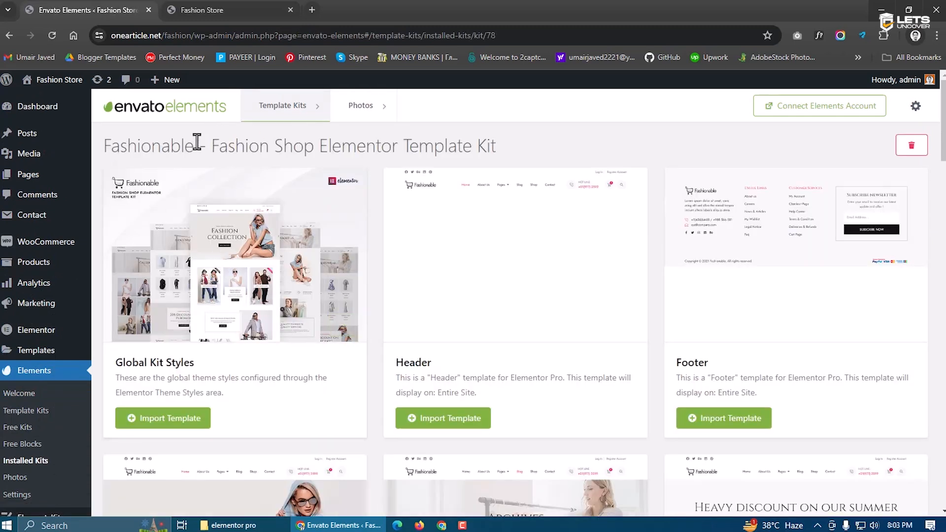
Import the Global Kit Styles, Header and Footer templates from the Fashionable kit
{"action": "left_click", "coordinate": [164, 422]}
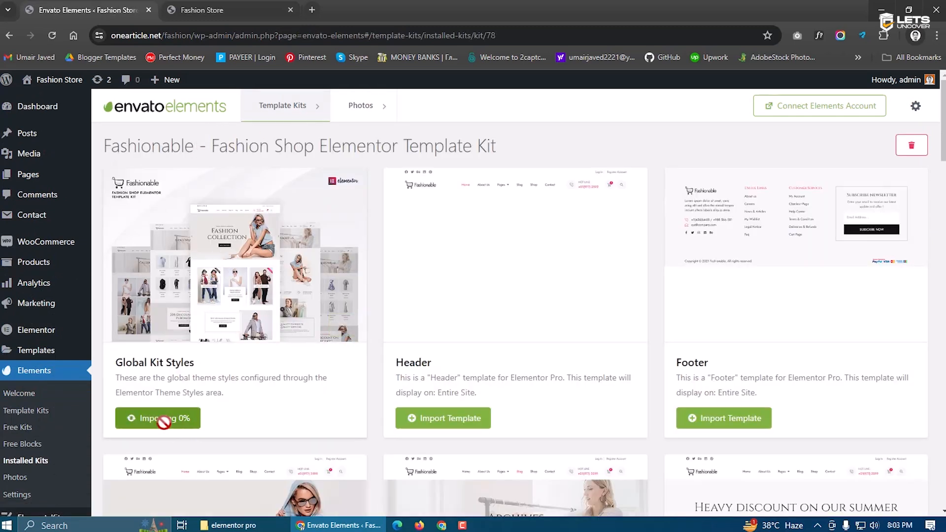
{"action": "left_click", "coordinate": [477, 430]}
{"action": "left_click", "coordinate": [689, 420]}
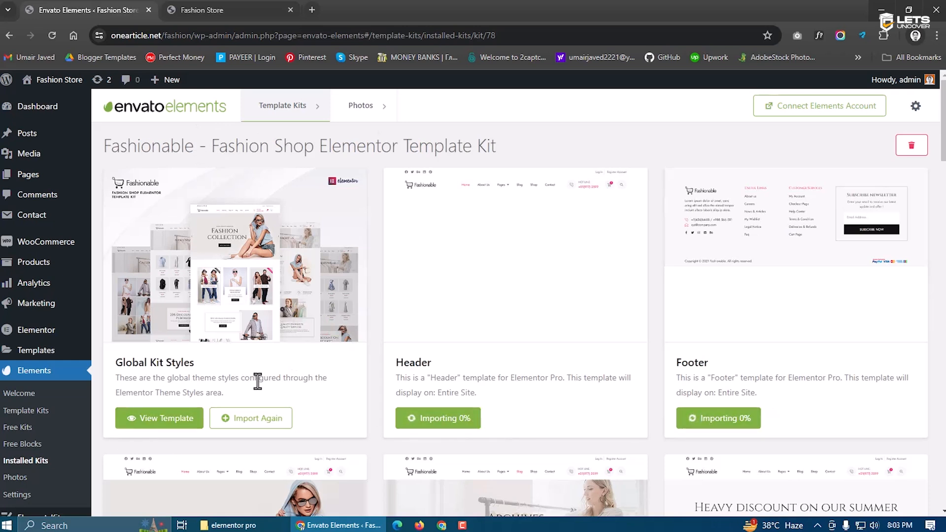
Reload the live store and check its My account and Sample Page
{"action": "left_click", "coordinate": [231, 11]}
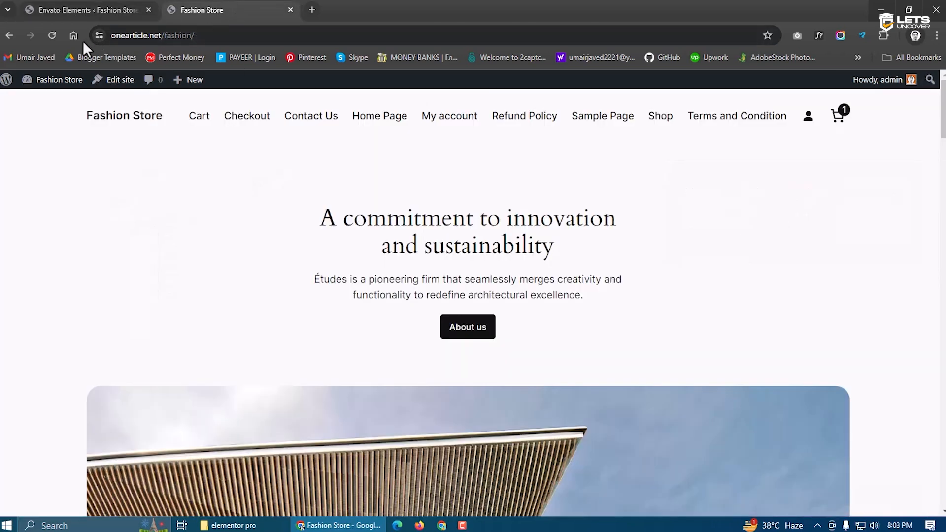
{"action": "left_click", "coordinate": [52, 36]}
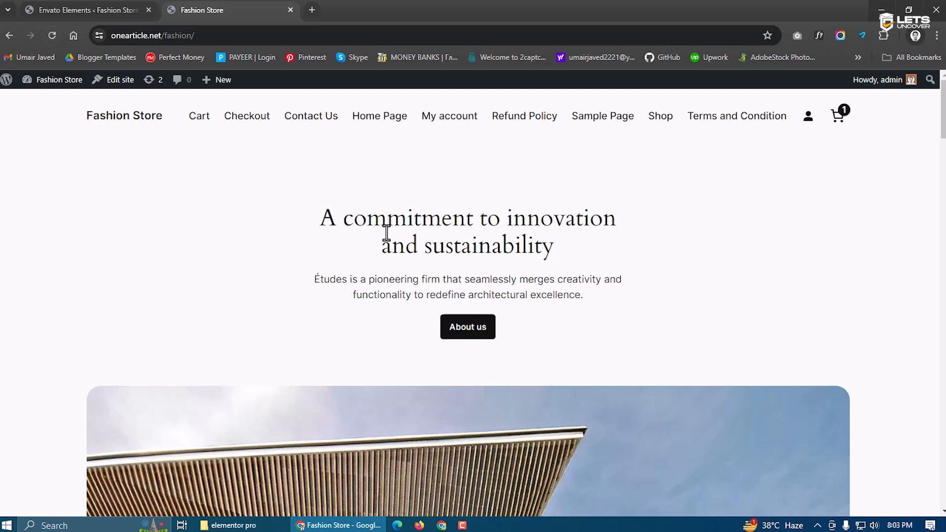
{"action": "left_click", "coordinate": [448, 125]}
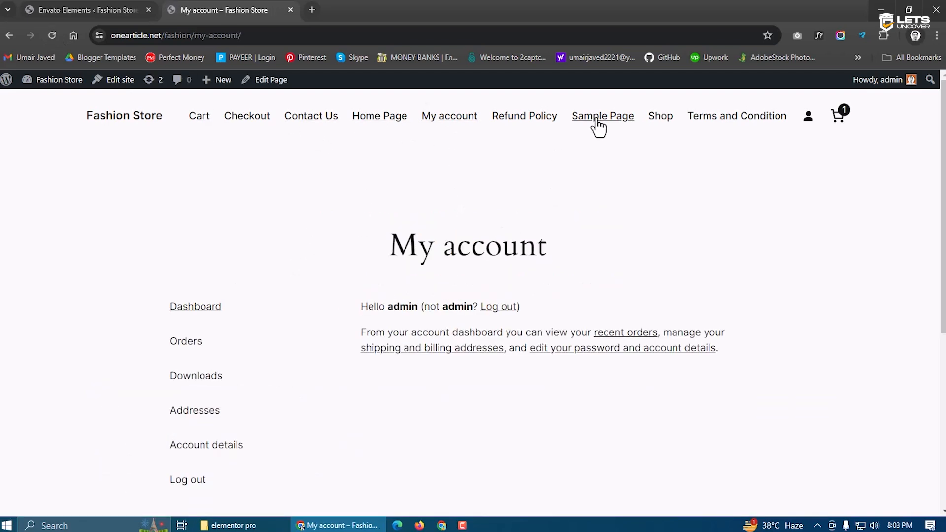
{"action": "left_click", "coordinate": [596, 122]}
{"action": "scroll", "coordinate": [404, 286], "scroll_direction": "down", "scroll_amount": 3}
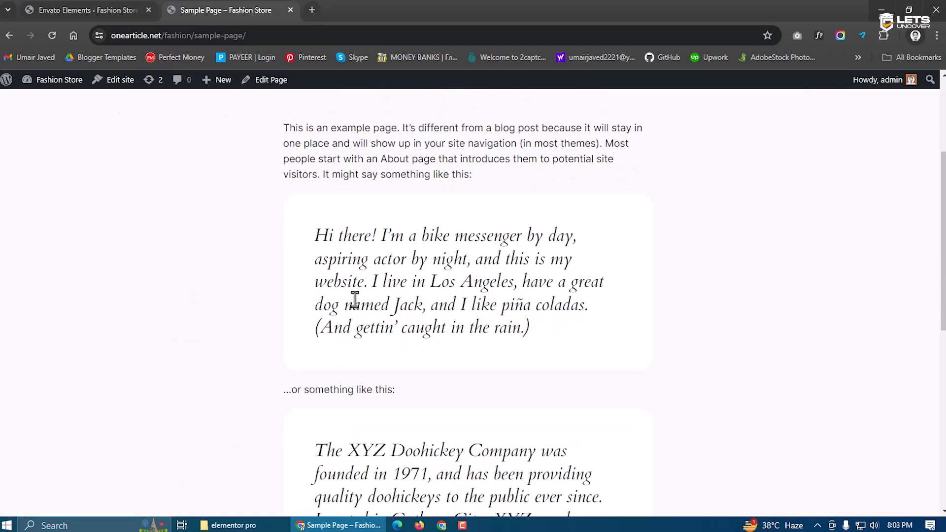
{"action": "scroll", "coordinate": [418, 295], "scroll_direction": "down", "scroll_amount": 4}
{"action": "scroll", "coordinate": [418, 370], "scroll_direction": "up", "scroll_amount": 8}
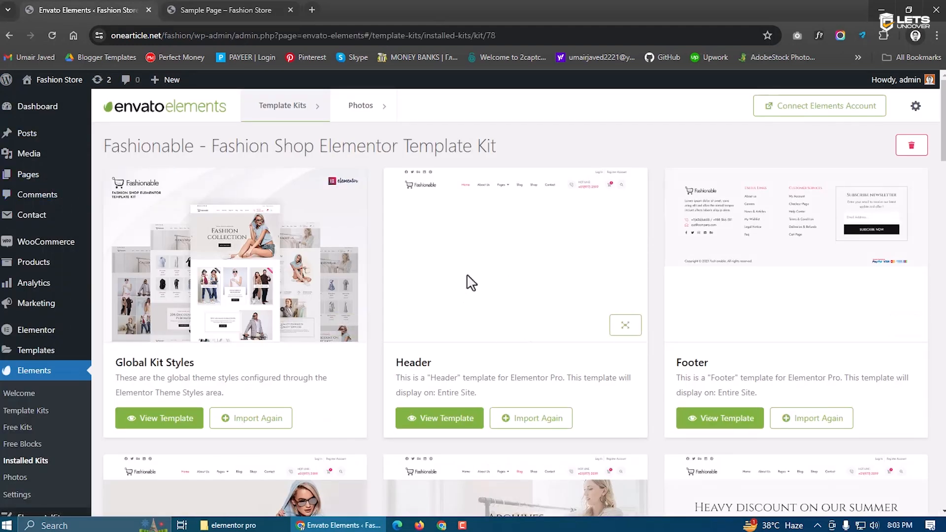
View the store's Home Page, then return to the Fashionable kit templates
{"action": "left_click", "coordinate": [249, 10]}
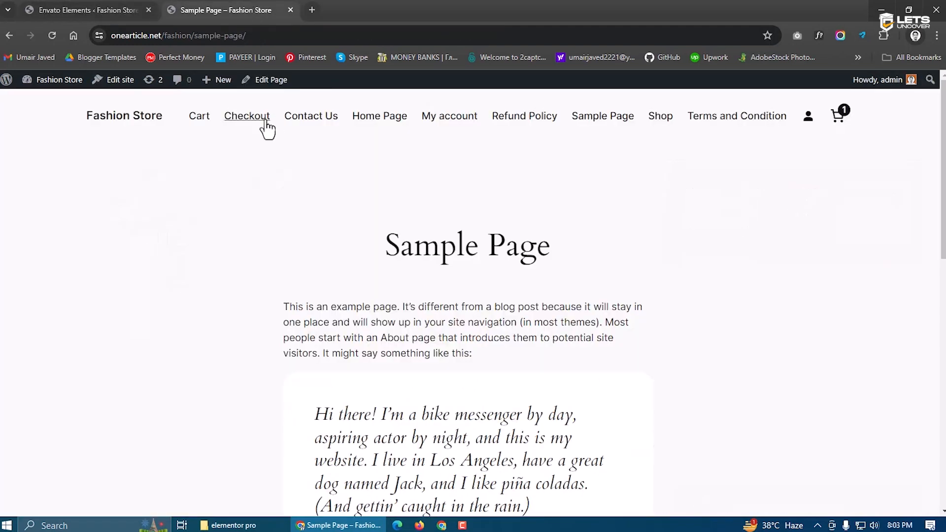
{"action": "left_click", "coordinate": [397, 130]}
{"action": "left_click", "coordinate": [87, 8]}
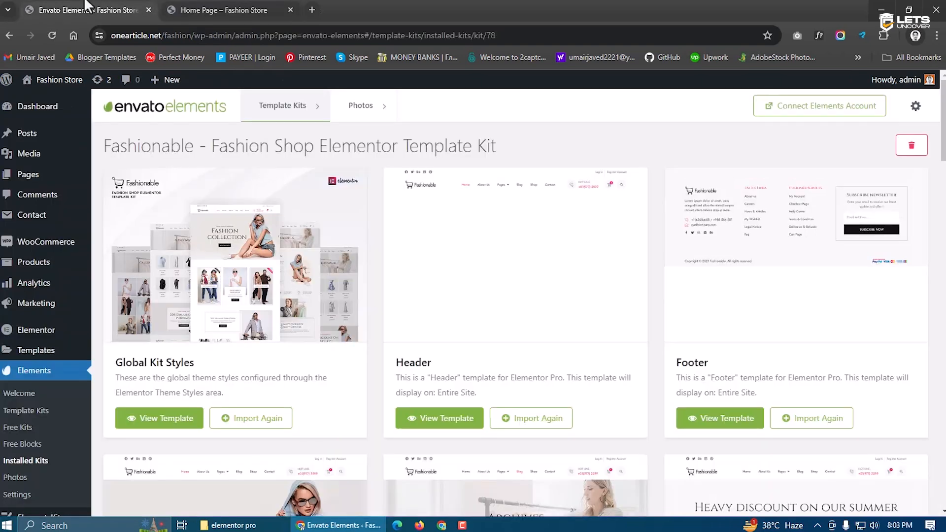
{"action": "scroll", "coordinate": [551, 325], "scroll_direction": "down", "scroll_amount": 6}
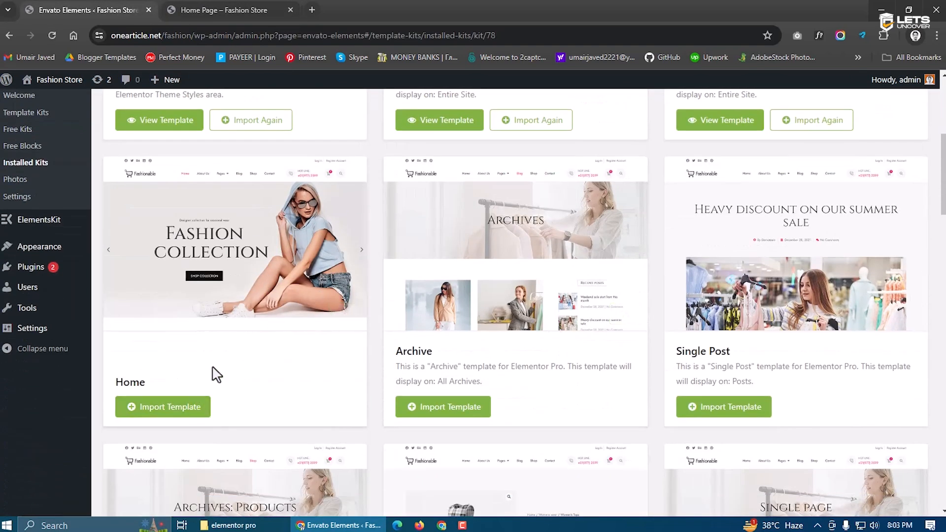
{"action": "scroll", "coordinate": [215, 379], "scroll_direction": "up", "scroll_amount": 6}
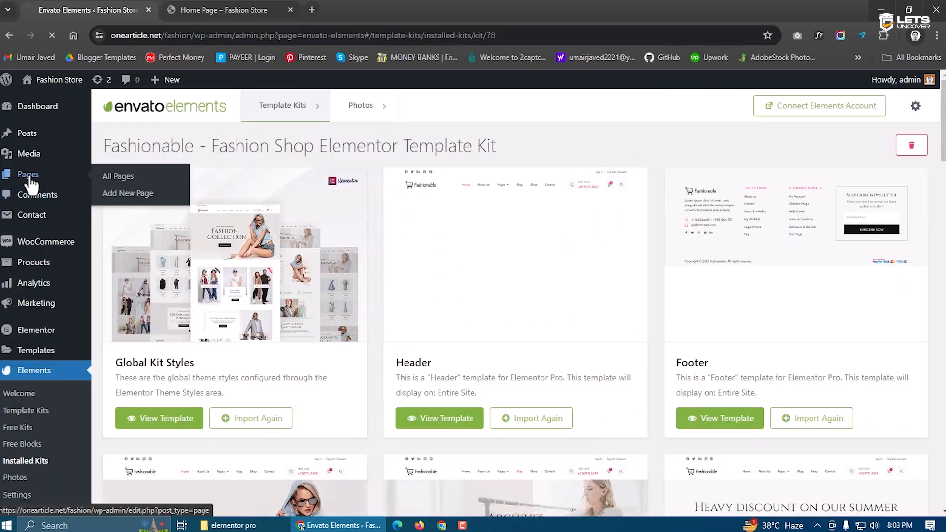
Edit the Home Page with Elementor from All Pages and dismiss the AI introduction
{"action": "left_click", "coordinate": [29, 175]}
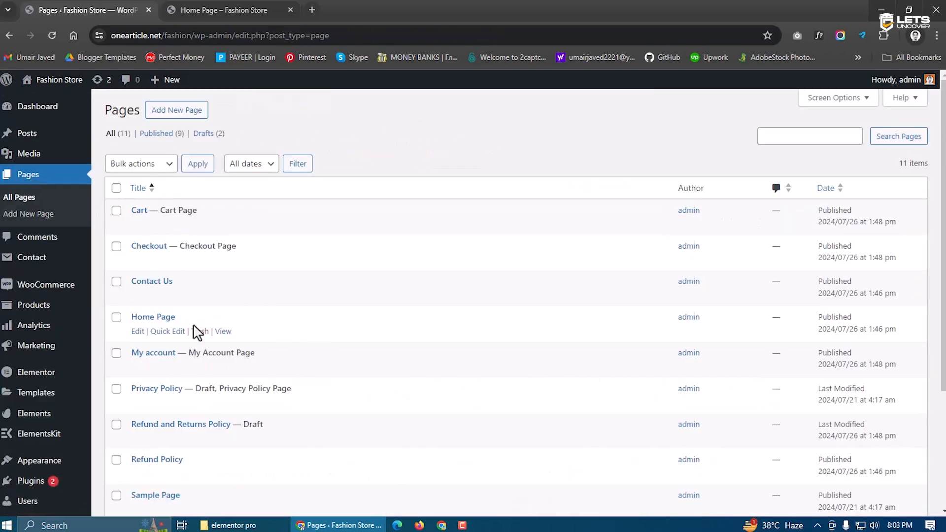
{"action": "left_click", "coordinate": [140, 331]}
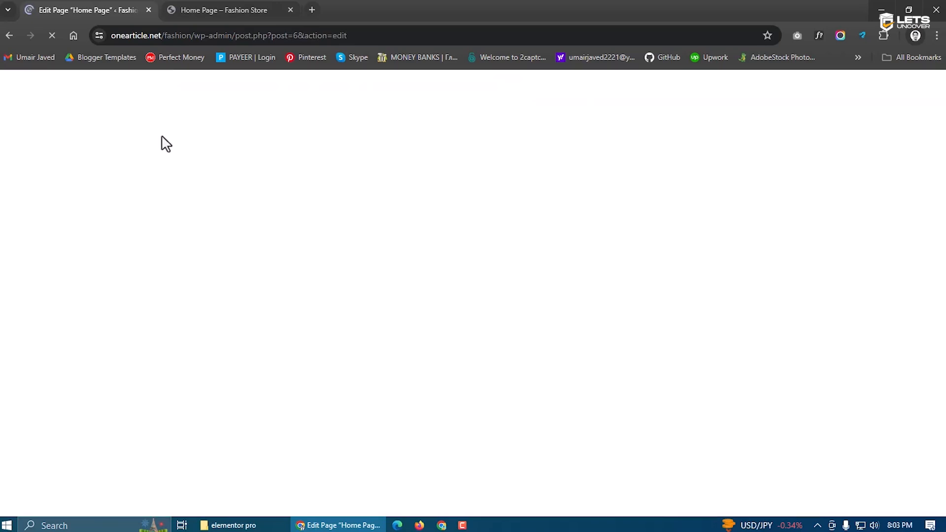
{"action": "left_click", "coordinate": [196, 7]}
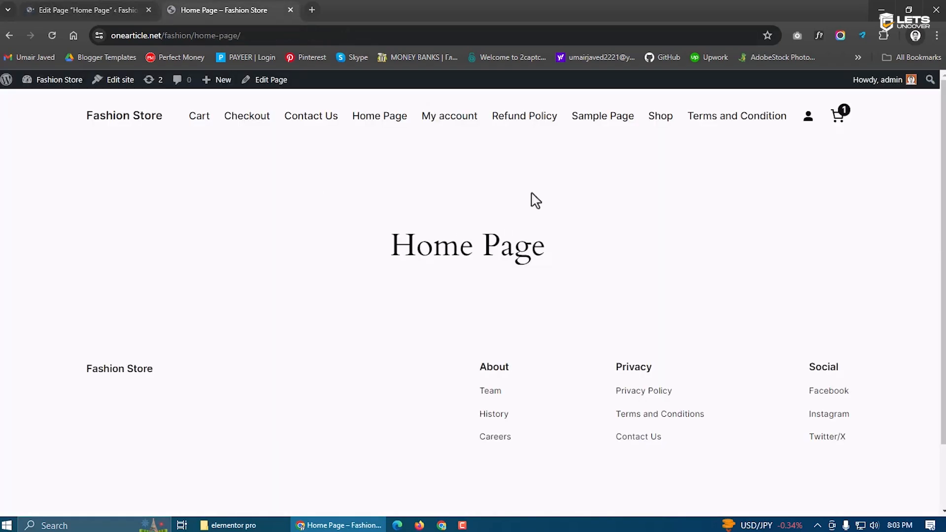
{"action": "left_click", "coordinate": [147, 5]}
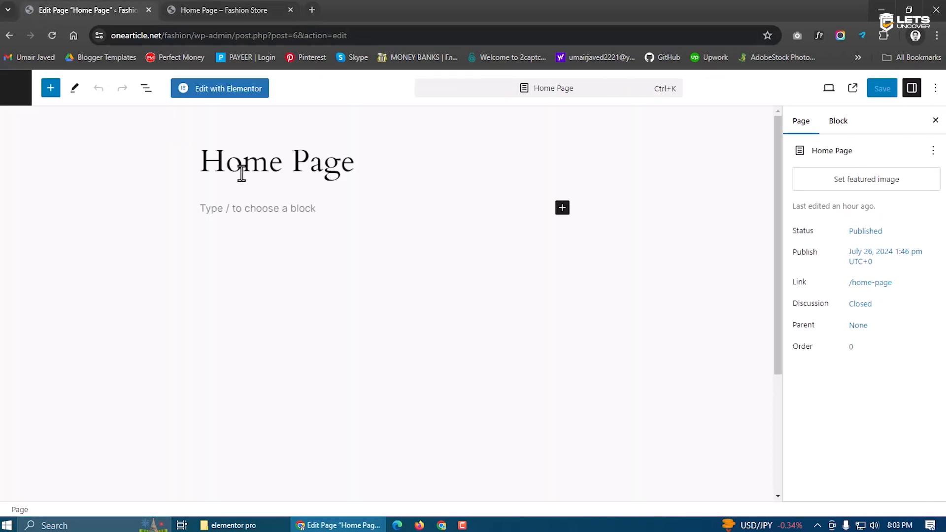
{"action": "left_click", "coordinate": [232, 91]}
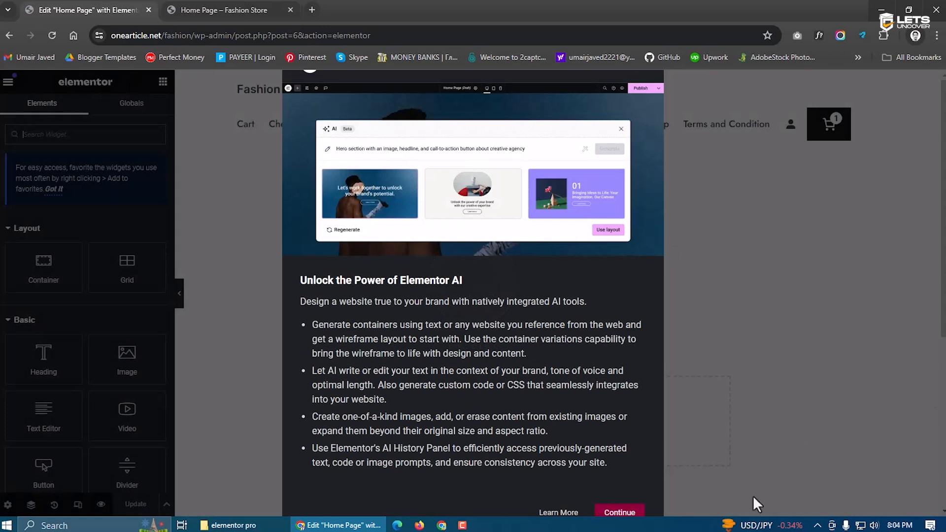
{"action": "left_click", "coordinate": [618, 512]}
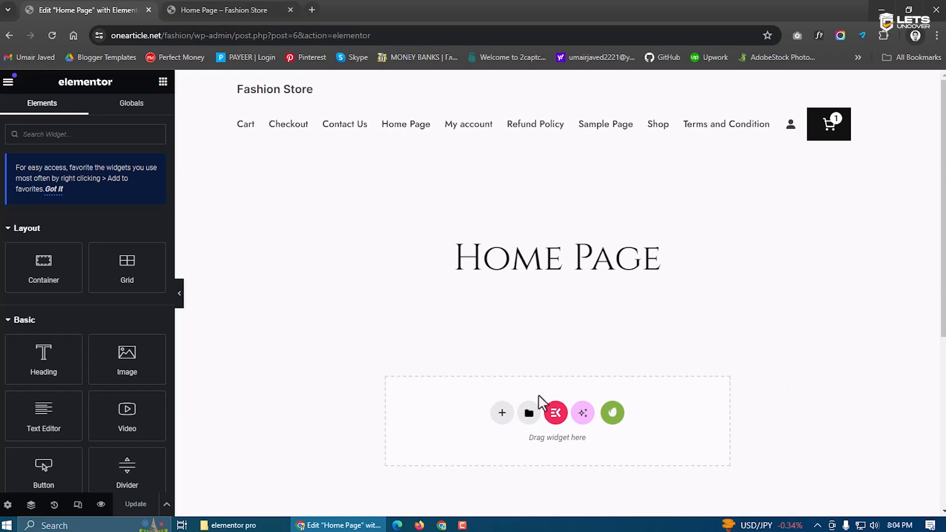
Set the Home Page's Page Layout to Elementor Full Width in Page Settings
{"action": "left_click", "coordinate": [10, 504]}
{"action": "scroll", "coordinate": [86, 428], "scroll_direction": "down", "scroll_amount": 1}
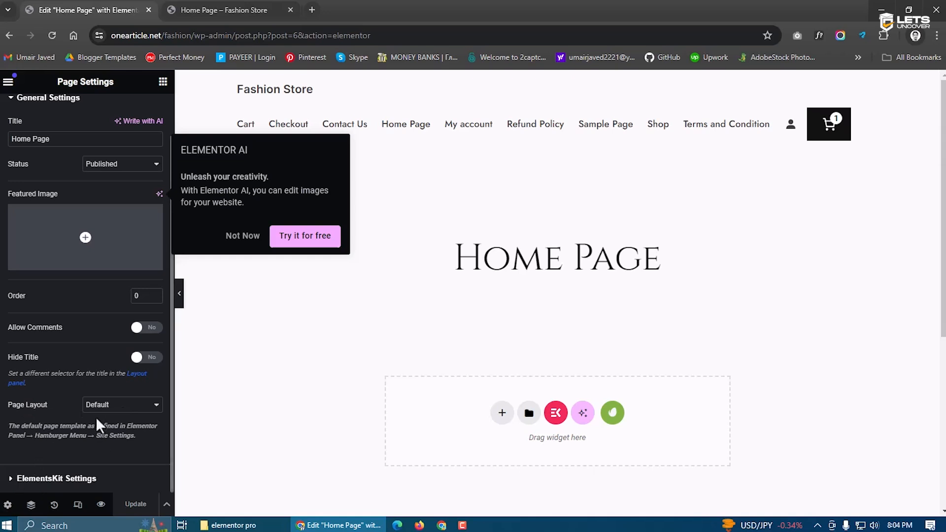
{"action": "left_click", "coordinate": [117, 408]}
{"action": "left_click", "coordinate": [118, 436]}
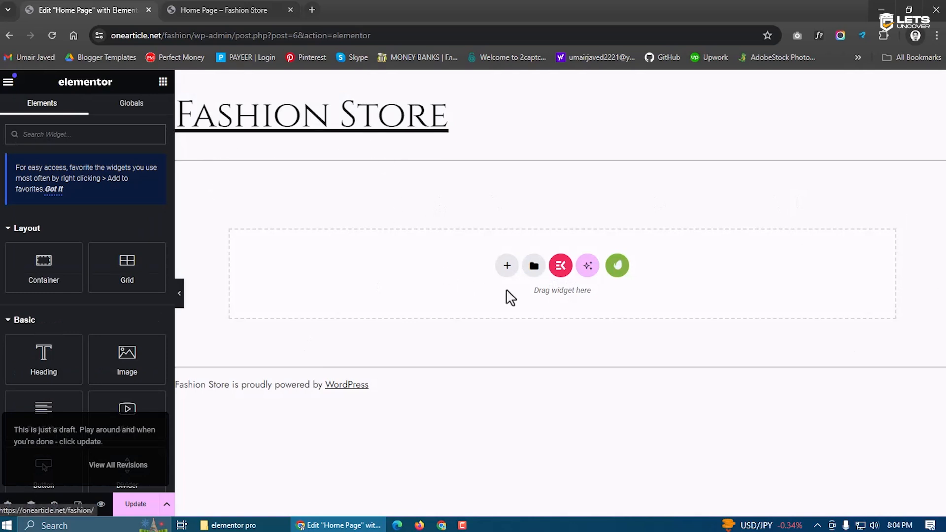
{"action": "left_click", "coordinate": [617, 266]}
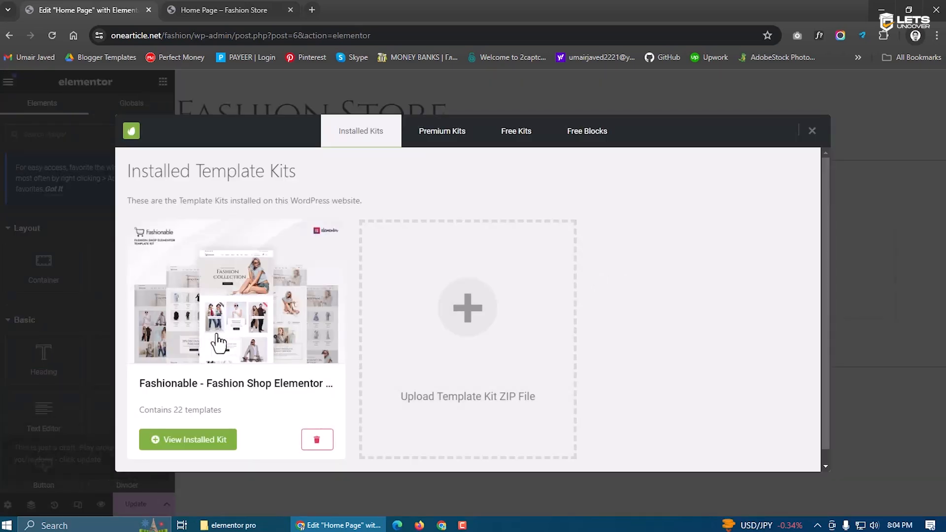
Insert the Home template from the installed Fashionable kit into the page
{"action": "left_click", "coordinate": [216, 327]}
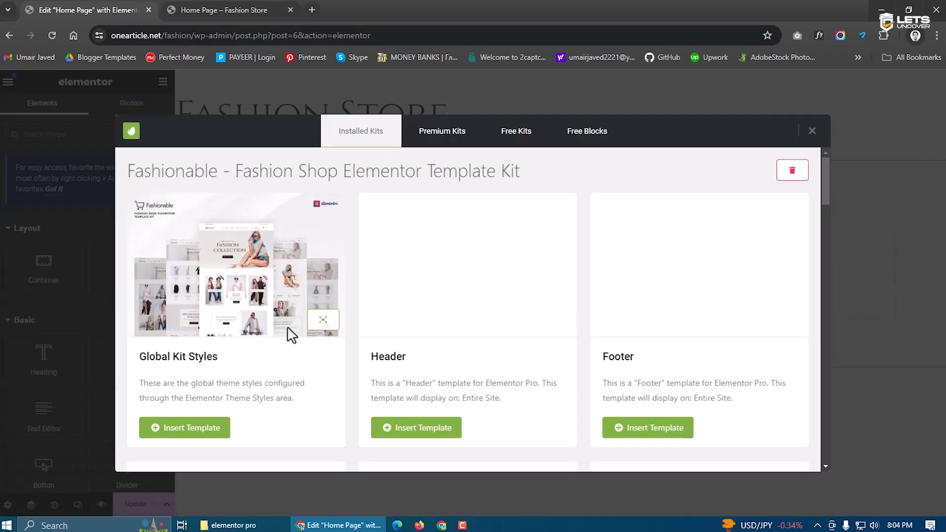
{"action": "scroll", "coordinate": [363, 334], "scroll_direction": "down", "scroll_amount": 5}
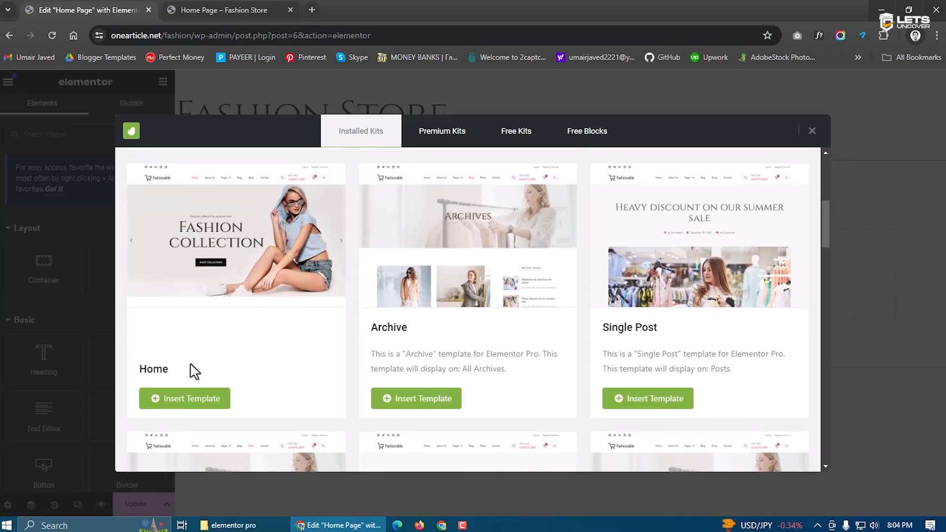
{"action": "left_click", "coordinate": [169, 399]}
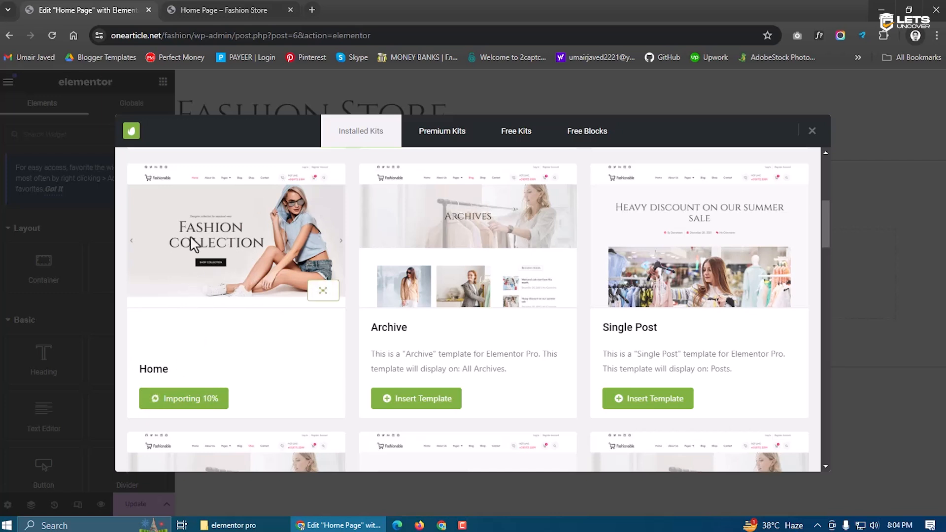
Activate the Astra theme under Appearance > Themes, then go back to the Elementor editor
{"action": "left_click", "coordinate": [256, 5]}
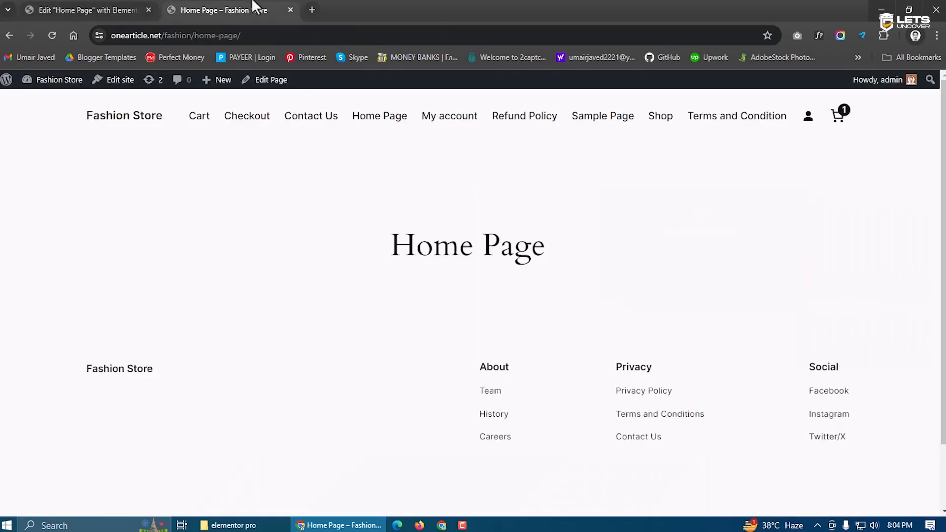
{"action": "mouse_move", "coordinate": [50, 81]}
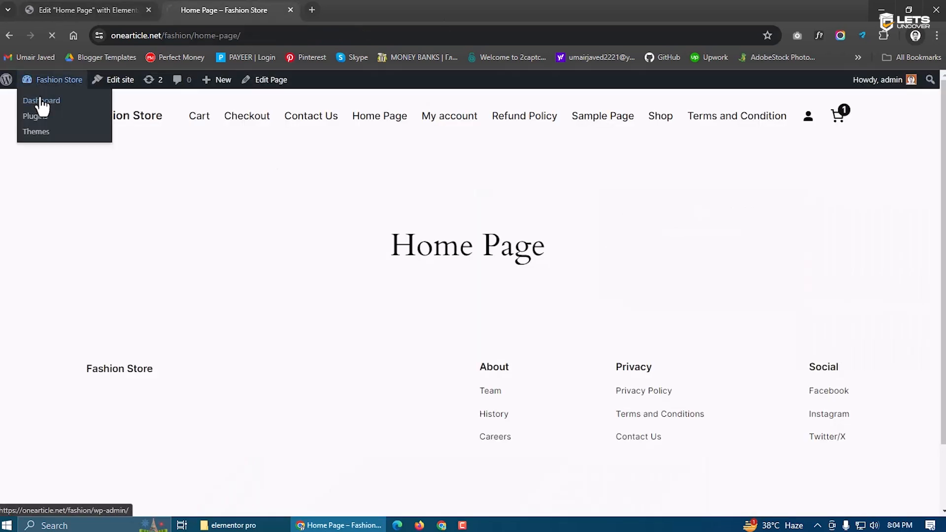
{"action": "left_click", "coordinate": [42, 101]}
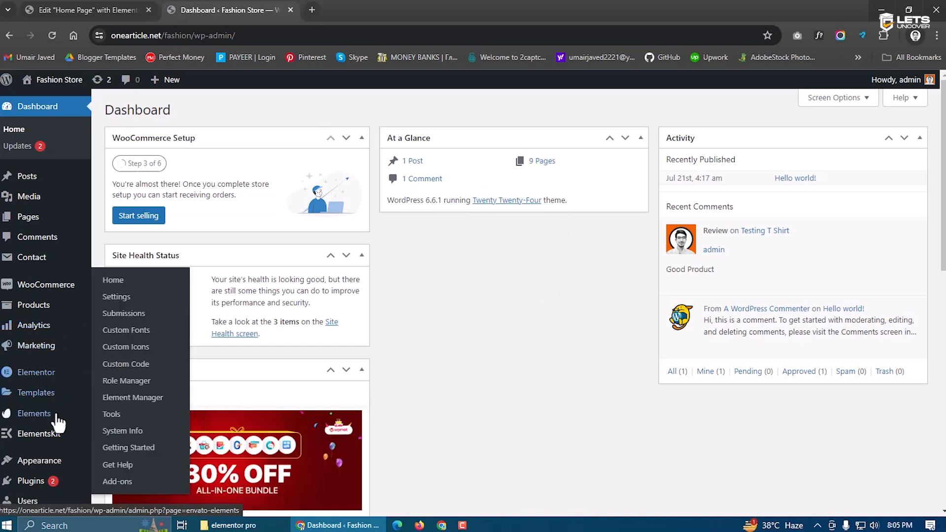
{"action": "scroll", "coordinate": [55, 428], "scroll_direction": "down", "scroll_amount": 2}
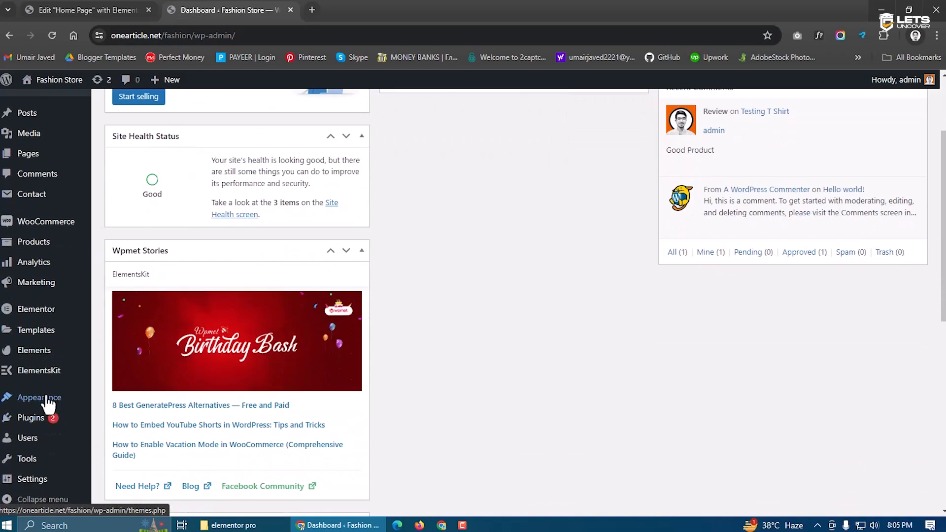
{"action": "mouse_move", "coordinate": [29, 399]}
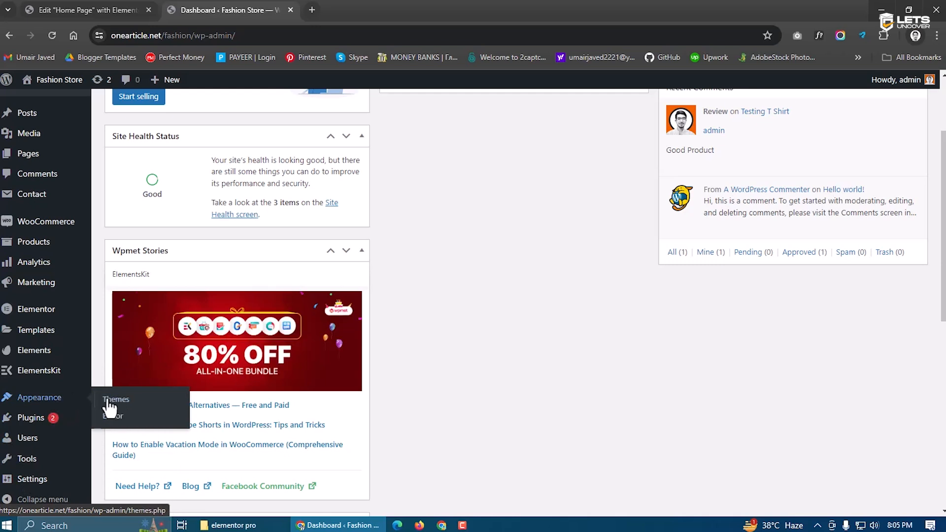
{"action": "left_click", "coordinate": [126, 401]}
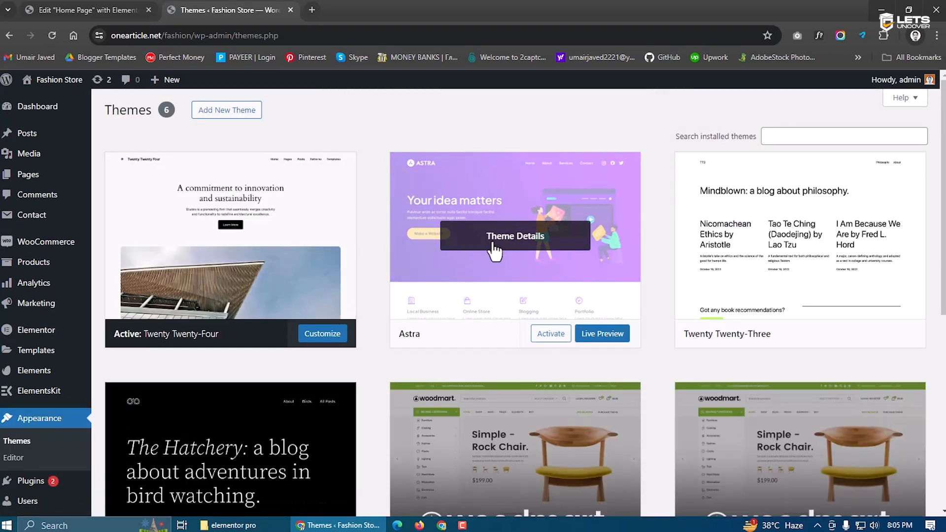
{"action": "left_click", "coordinate": [549, 336]}
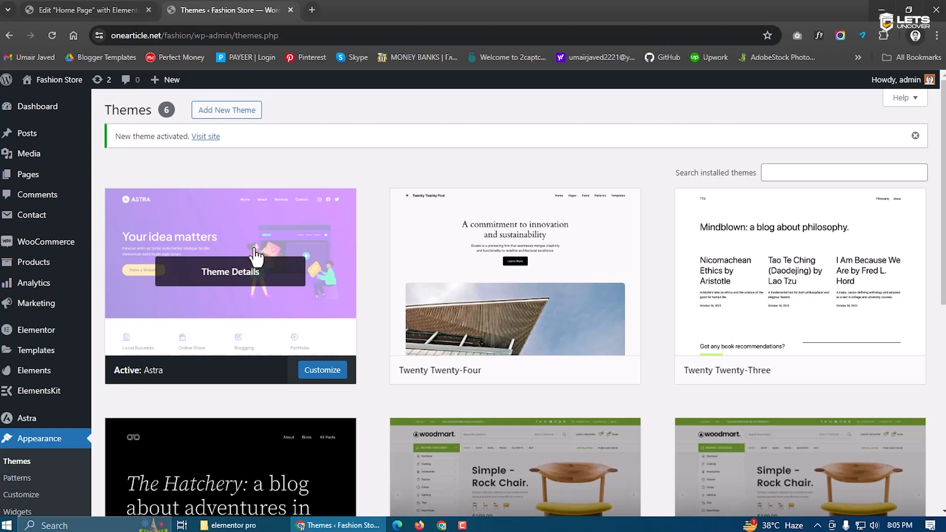
{"action": "left_click", "coordinate": [134, 8]}
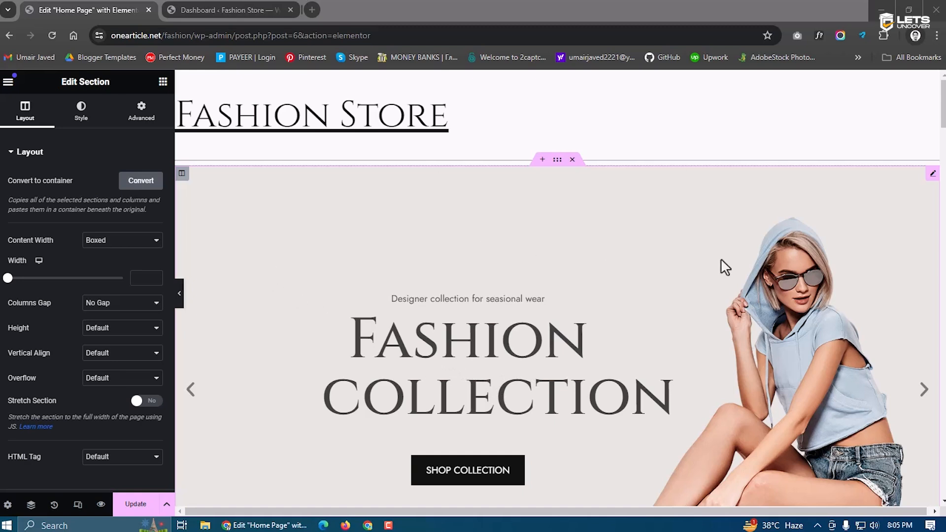
Review the imported Fashionable home layout down to the brand logos, then Update the page
{"action": "scroll", "coordinate": [719, 258], "scroll_direction": "down", "scroll_amount": 1}
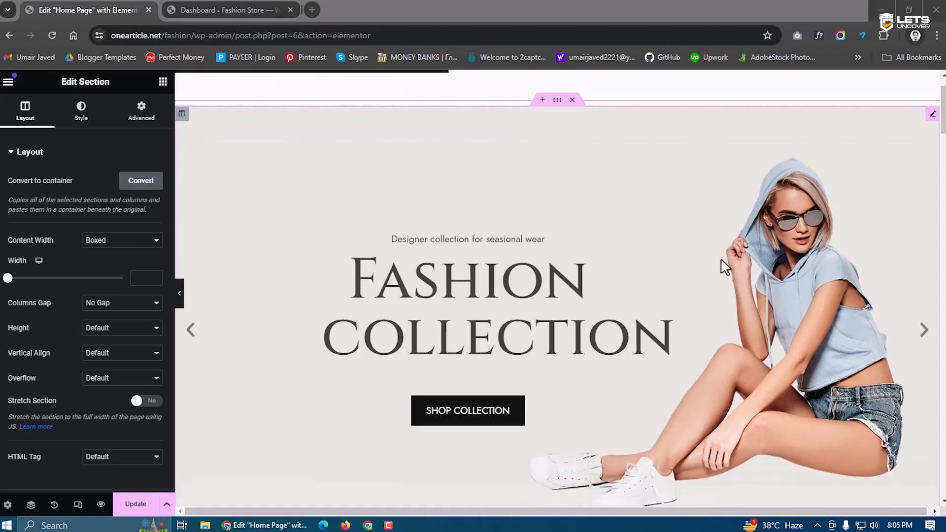
{"action": "scroll", "coordinate": [724, 266], "scroll_direction": "up", "scroll_amount": 1}
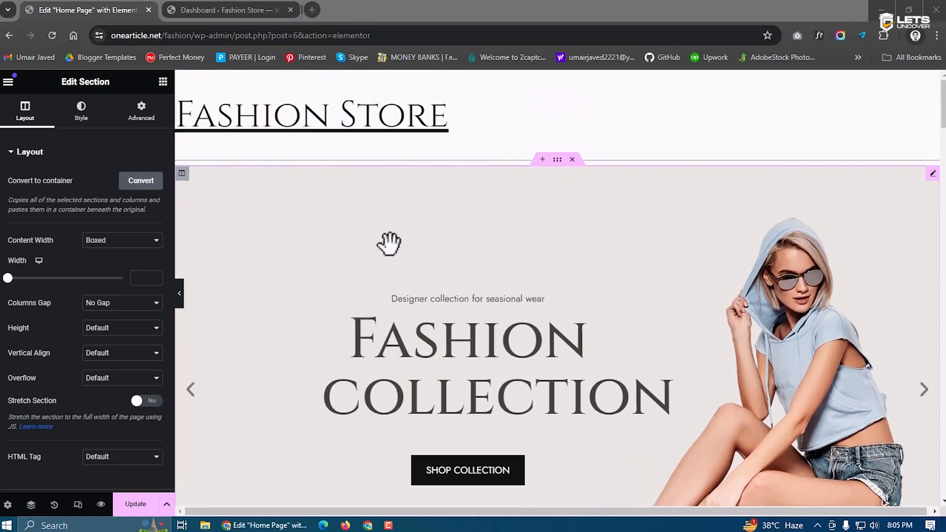
{"action": "scroll", "coordinate": [722, 308], "scroll_direction": "down", "scroll_amount": 4}
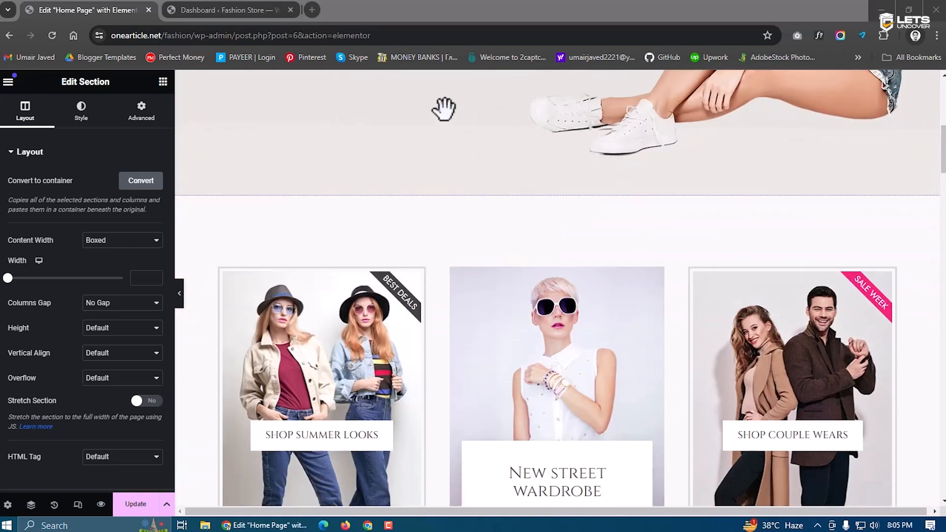
{"action": "scroll", "coordinate": [502, 181], "scroll_direction": "down", "scroll_amount": 5}
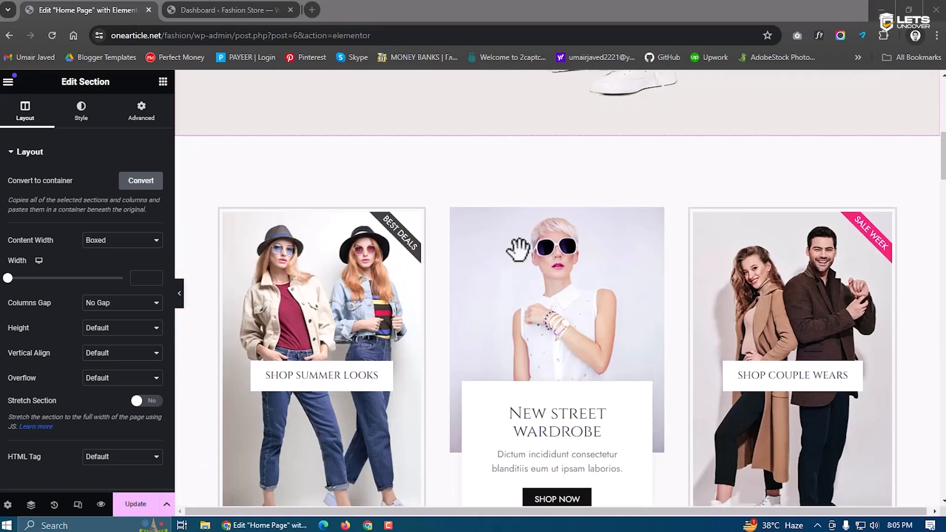
{"action": "scroll", "coordinate": [547, 380], "scroll_direction": "down", "scroll_amount": 3}
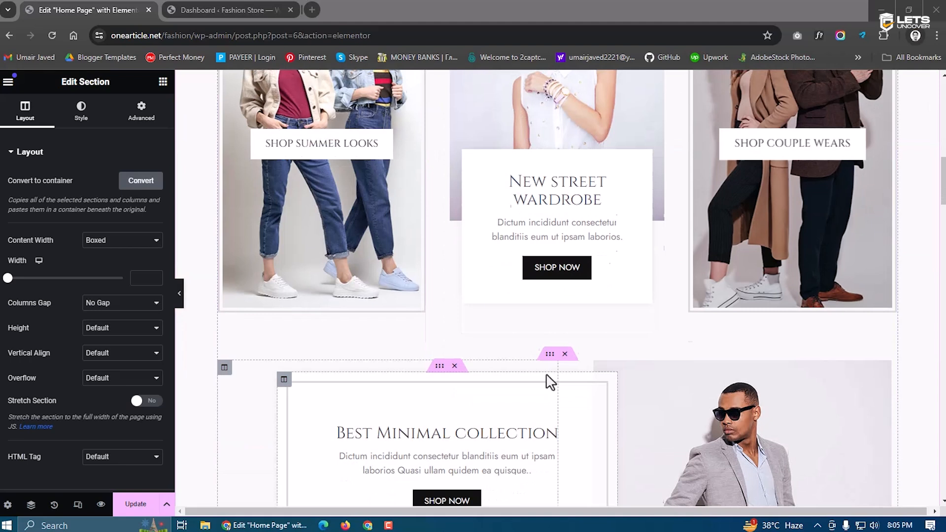
{"action": "scroll", "coordinate": [425, 255], "scroll_direction": "down", "scroll_amount": 13}
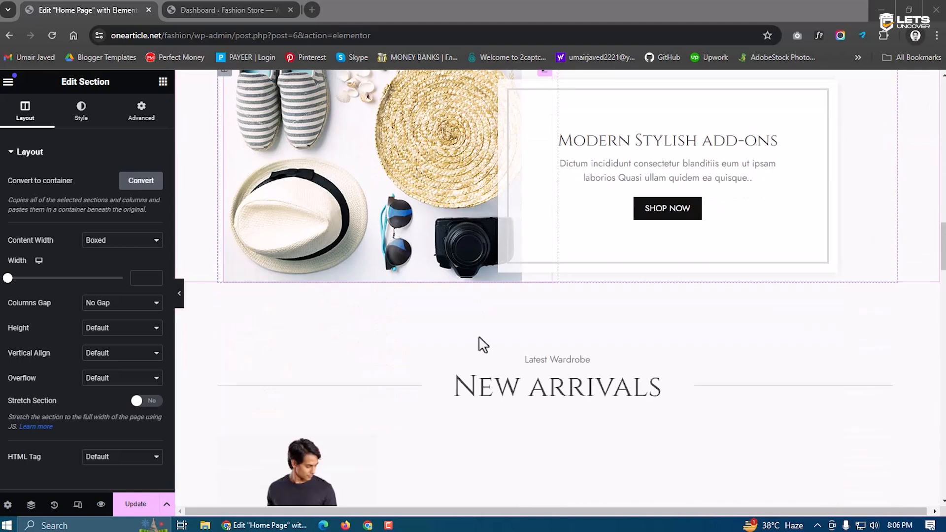
{"action": "scroll", "coordinate": [552, 280], "scroll_direction": "down", "scroll_amount": 6}
{"action": "scroll", "coordinate": [393, 251], "scroll_direction": "up", "scroll_amount": 4}
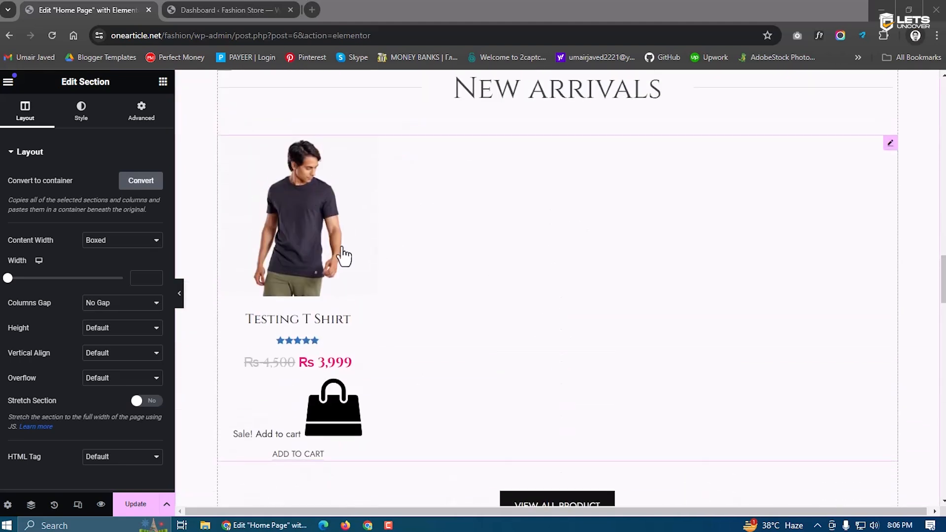
{"action": "scroll", "coordinate": [306, 243], "scroll_direction": "down", "scroll_amount": 1}
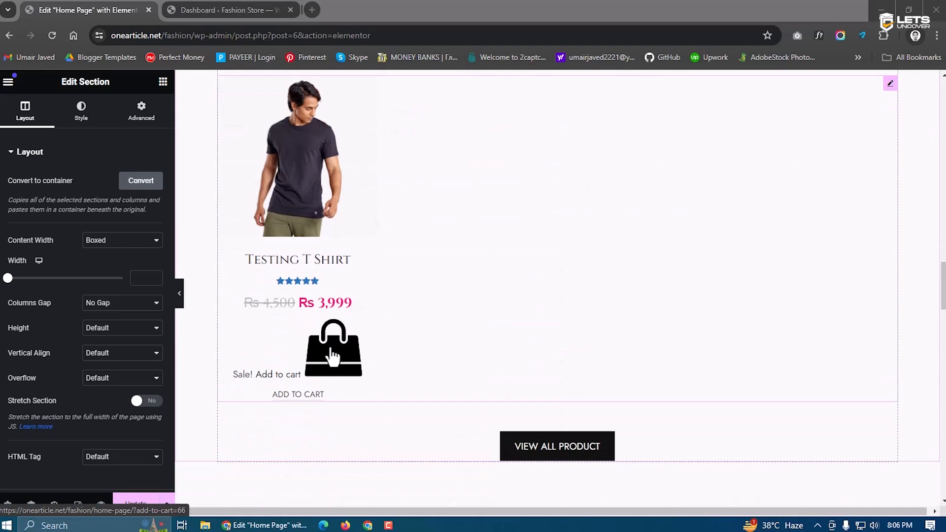
{"action": "scroll", "coordinate": [348, 363], "scroll_direction": "down", "scroll_amount": 5}
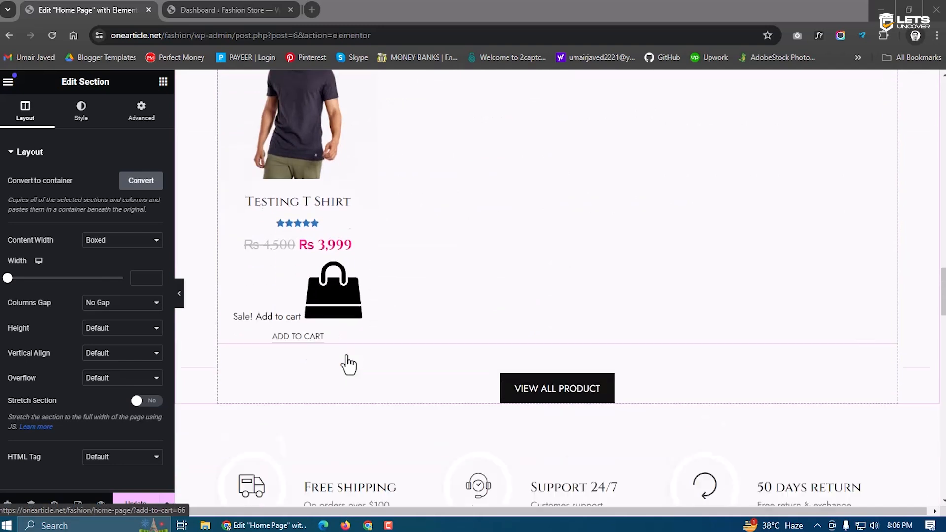
{"action": "scroll", "coordinate": [348, 363], "scroll_direction": "down", "scroll_amount": 2}
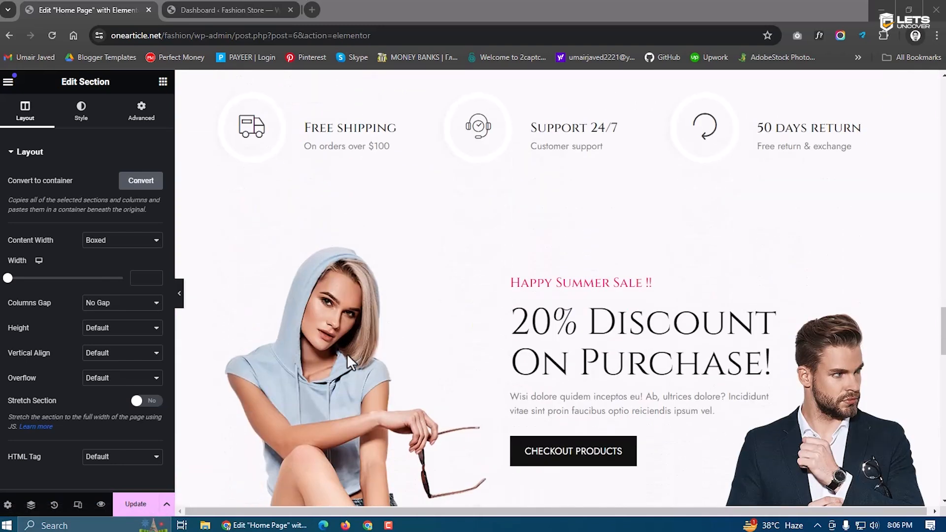
{"action": "scroll", "coordinate": [552, 273], "scroll_direction": "down", "scroll_amount": 2}
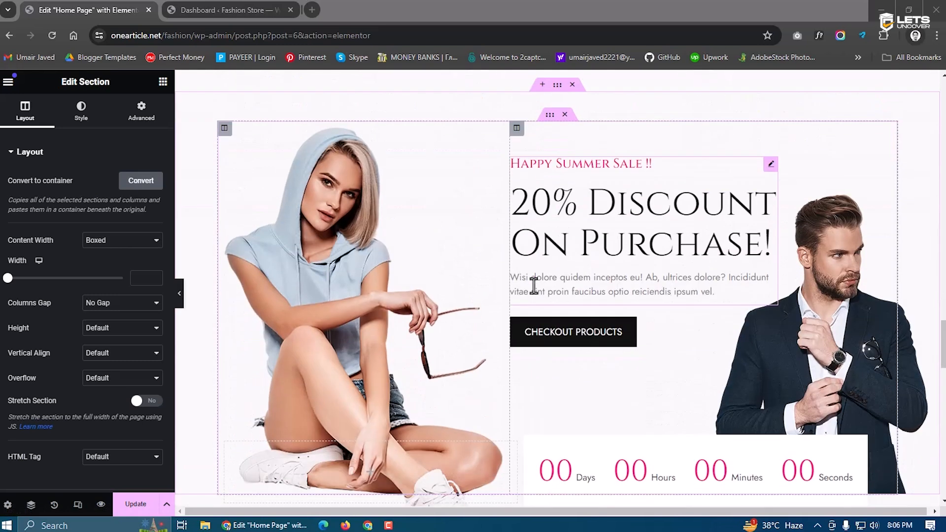
{"action": "scroll", "coordinate": [667, 274], "scroll_direction": "down", "scroll_amount": 9}
{"action": "scroll", "coordinate": [516, 374], "scroll_direction": "down", "scroll_amount": 10}
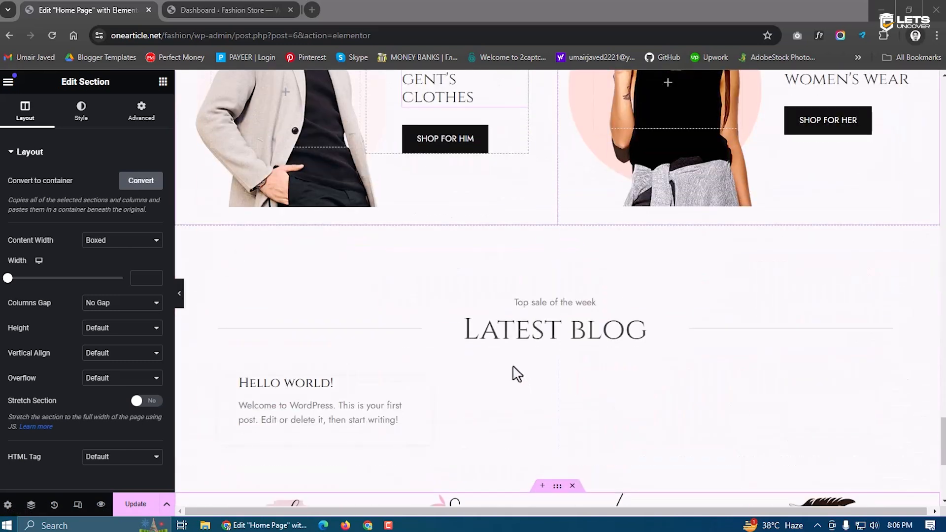
{"action": "left_click", "coordinate": [140, 505]}
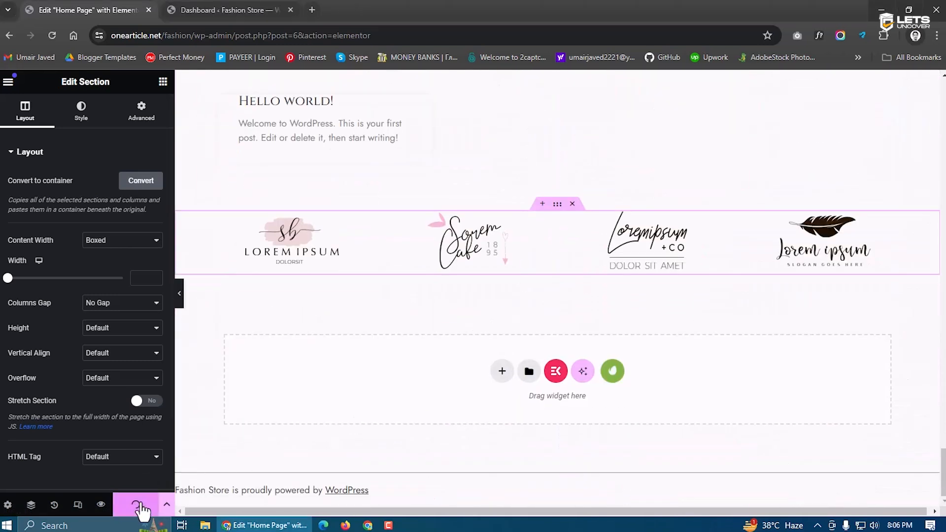
Open the admin Pages list and view the published Home Page in a new tab
{"action": "left_click", "coordinate": [242, 7]}
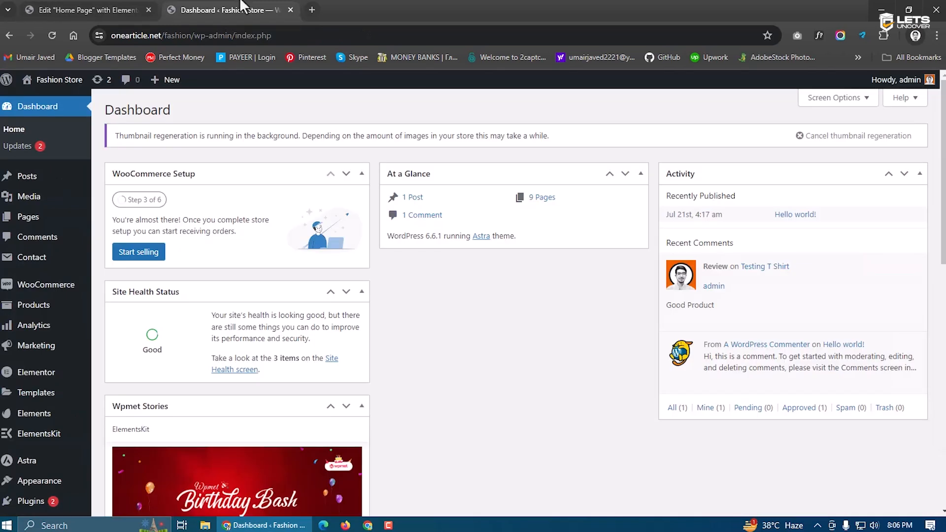
{"action": "left_click", "coordinate": [7, 217]}
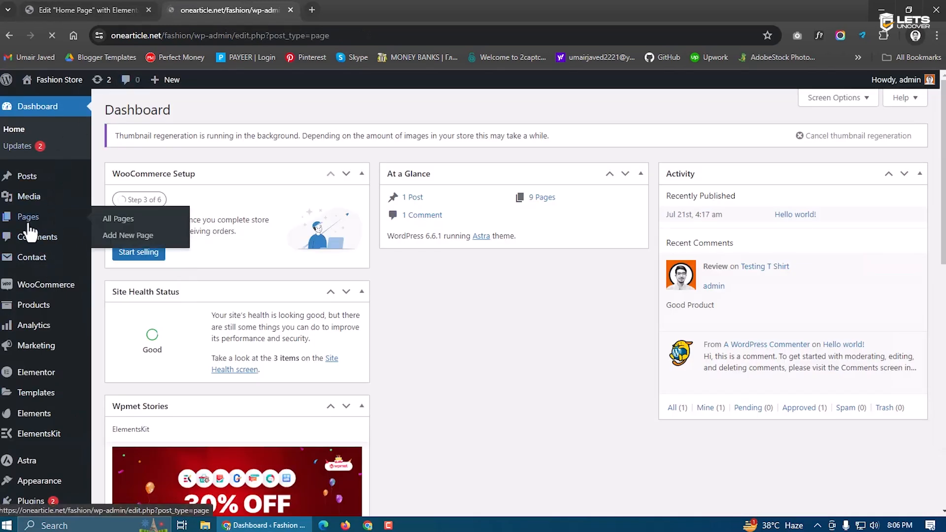
{"action": "middle_click", "coordinate": [227, 329]}
{"action": "left_click", "coordinate": [383, 6]}
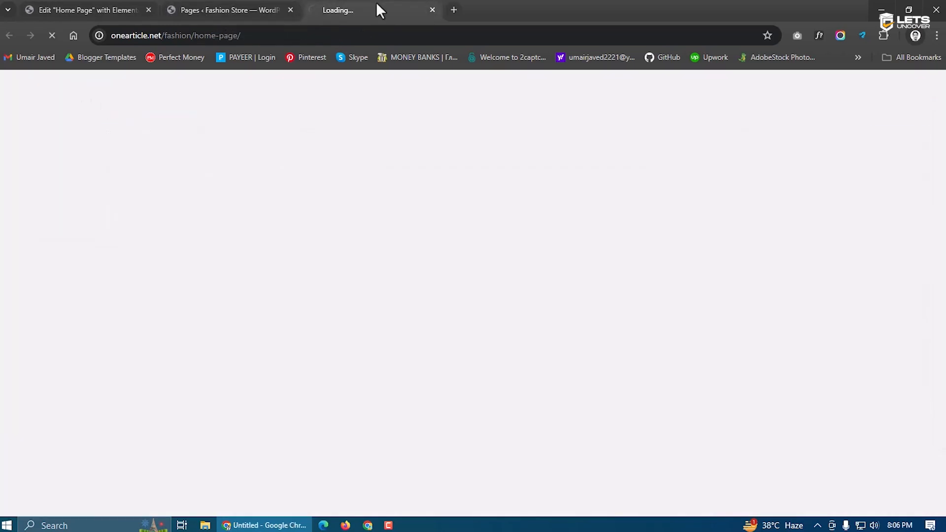
{"action": "scroll", "coordinate": [285, 287], "scroll_direction": "down", "scroll_amount": 6}
{"action": "scroll", "coordinate": [285, 287], "scroll_direction": "up", "scroll_amount": 6}
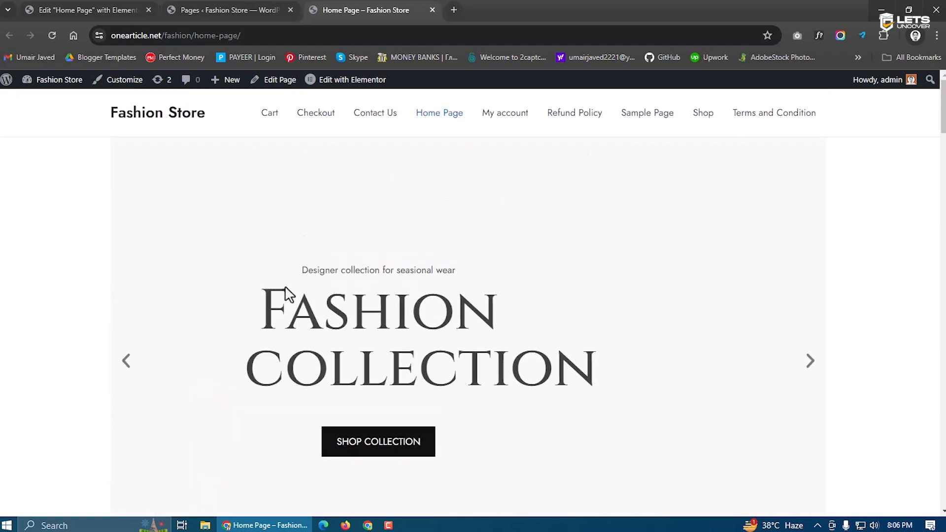
{"action": "scroll", "coordinate": [495, 332], "scroll_direction": "down", "scroll_amount": 20}
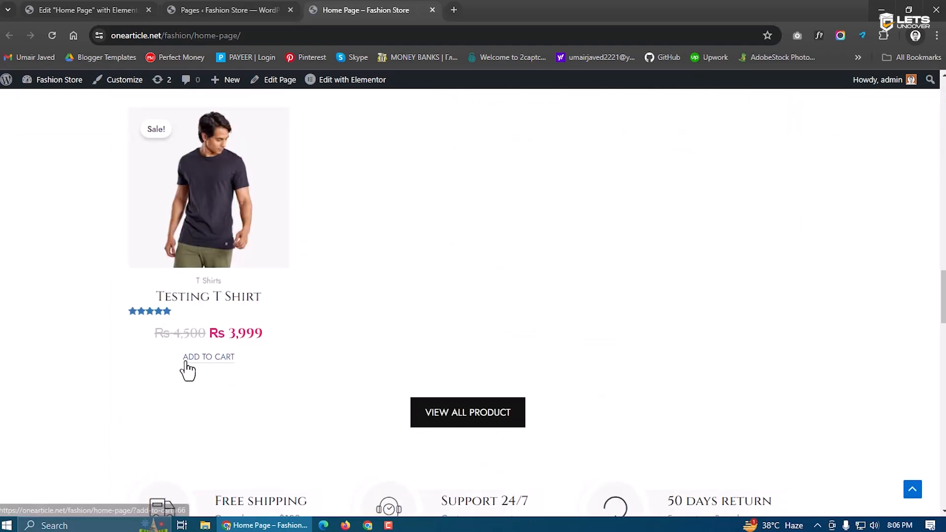
Compare the live home page with its editor, then return to the bottom of the Pages list
{"action": "left_click", "coordinate": [138, 8]}
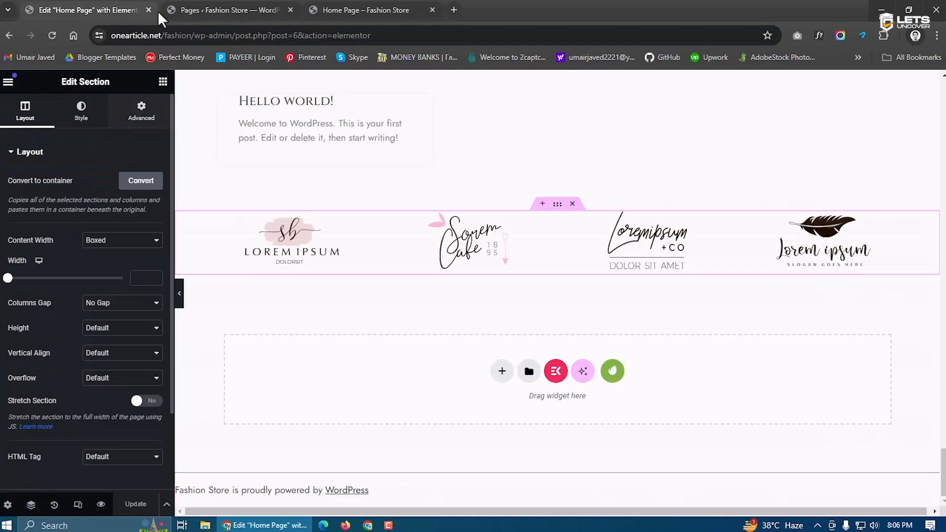
{"action": "left_click", "coordinate": [209, 10]}
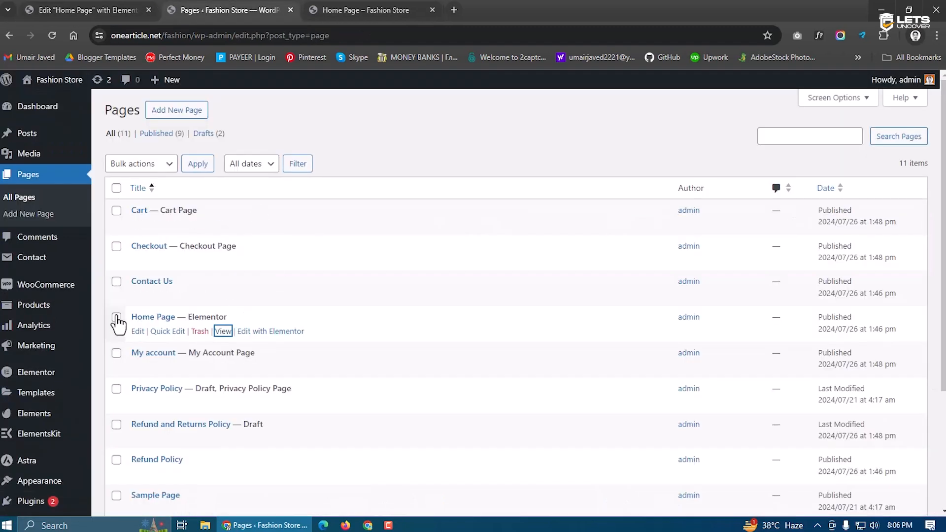
{"action": "left_click", "coordinate": [74, 10]}
{"action": "left_click", "coordinate": [224, 10]}
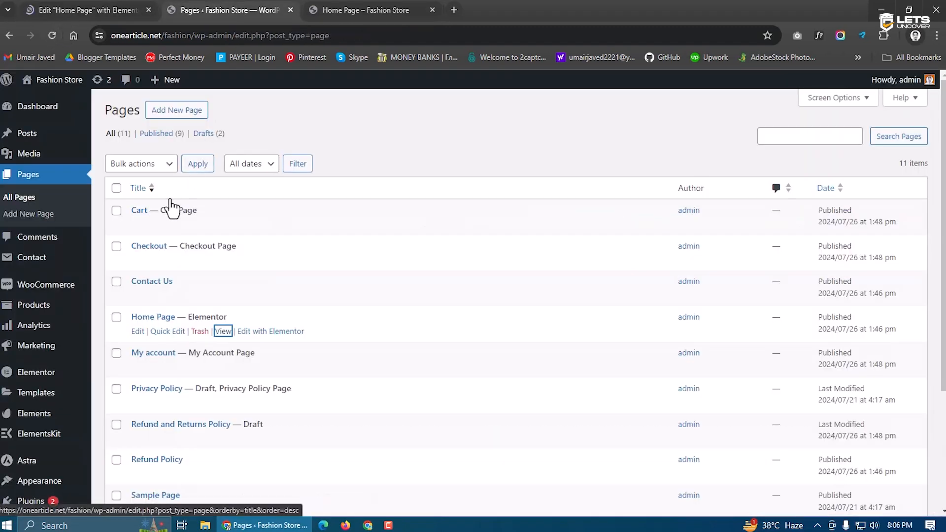
{"action": "left_click", "coordinate": [341, 6]}
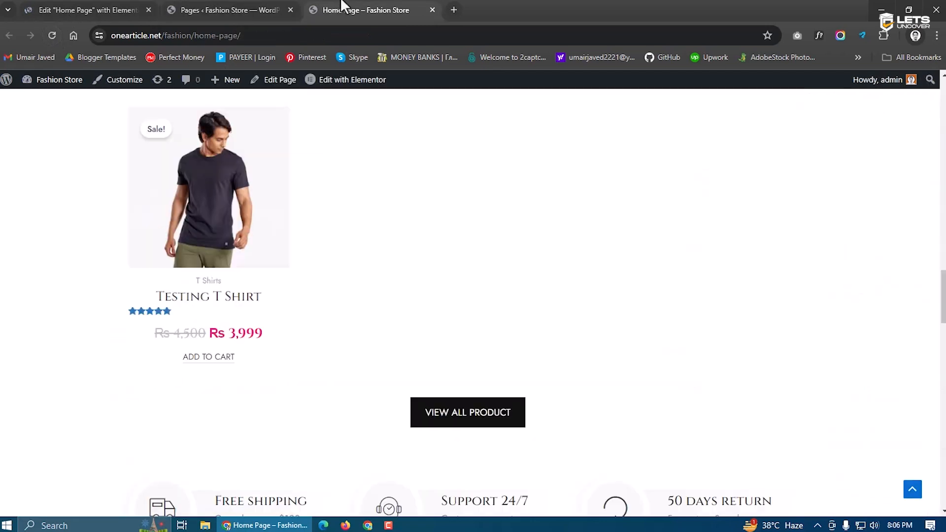
{"action": "scroll", "coordinate": [335, 215], "scroll_direction": "up", "scroll_amount": 15}
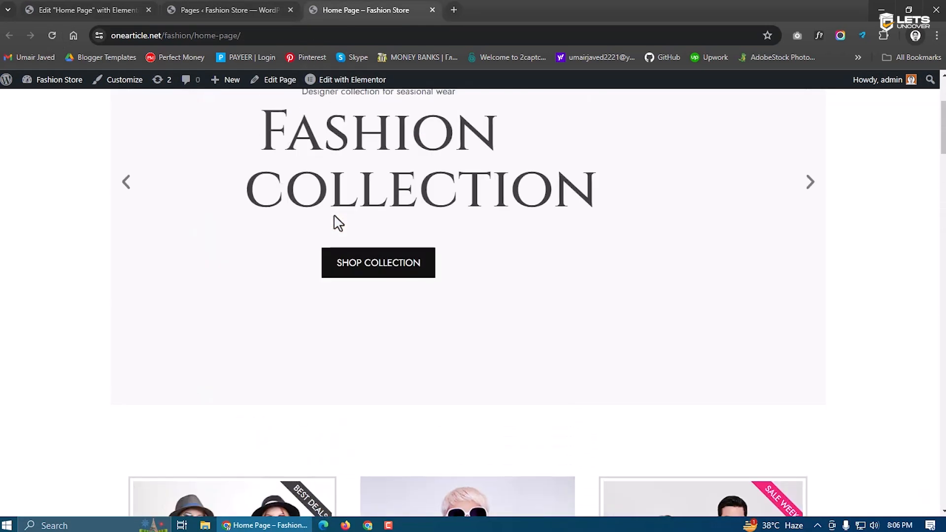
{"action": "scroll", "coordinate": [335, 216], "scroll_direction": "up", "scroll_amount": 4}
{"action": "left_click", "coordinate": [256, 7]}
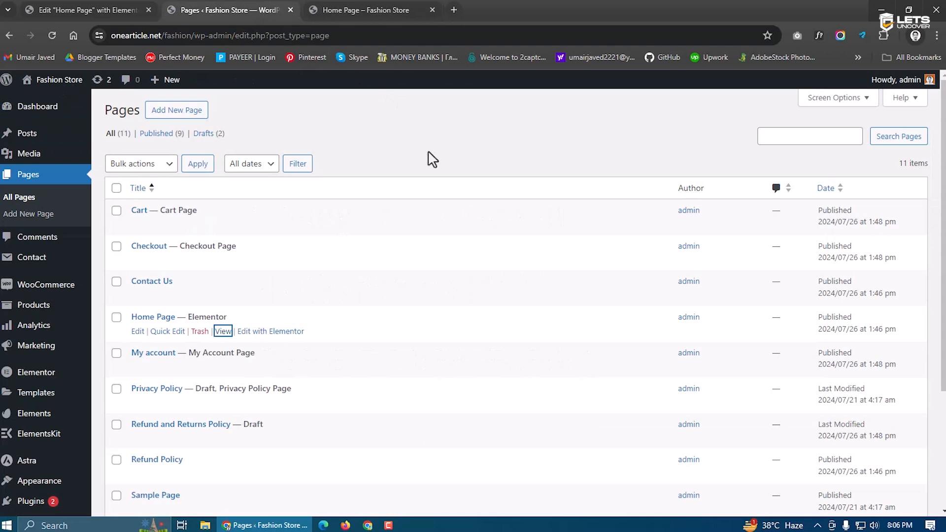
{"action": "left_click", "coordinate": [80, 6]}
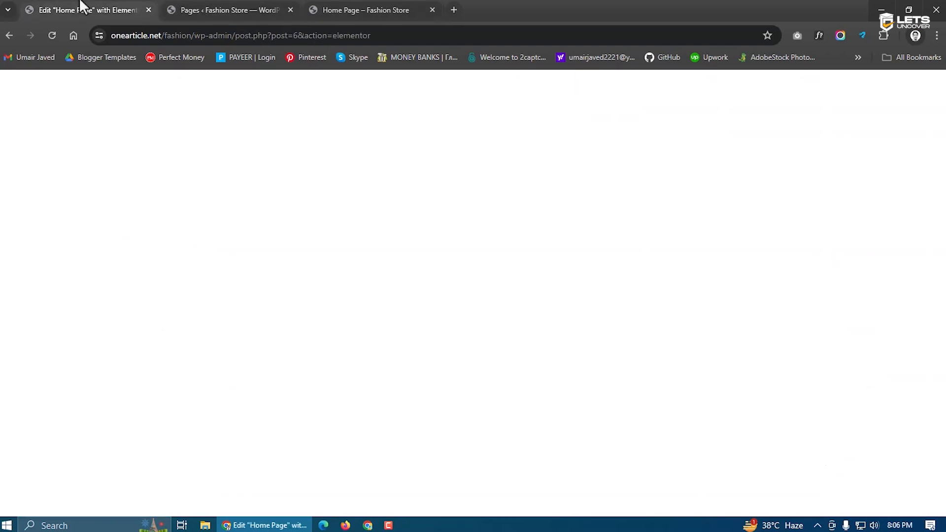
{"action": "left_click", "coordinate": [219, 6]}
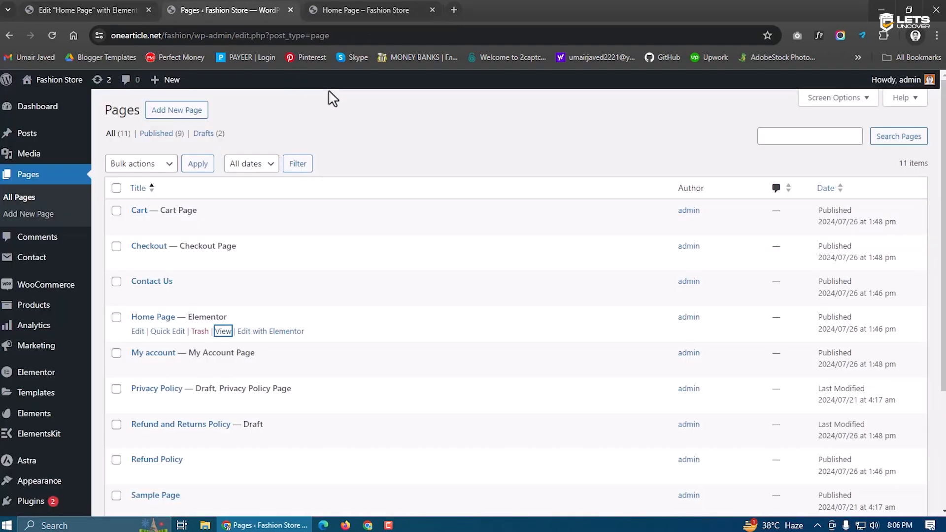
{"action": "left_click", "coordinate": [341, 6]}
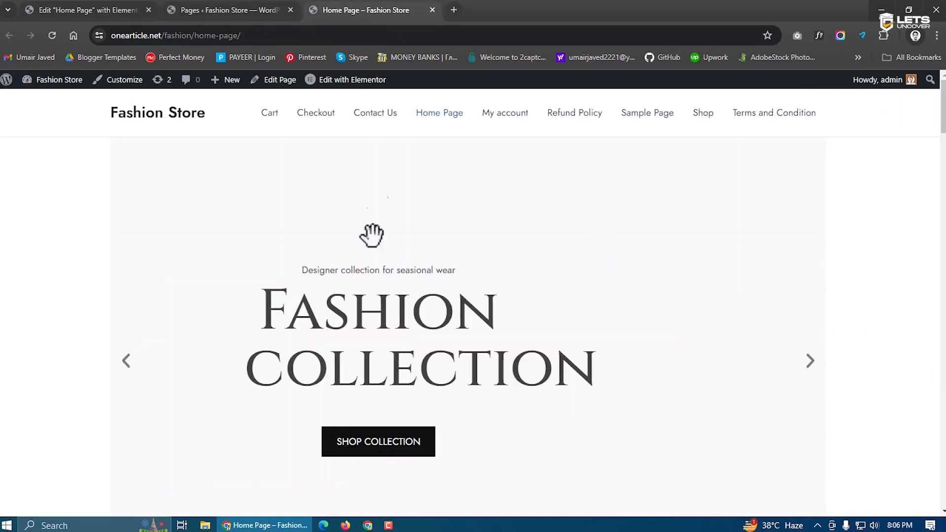
{"action": "left_click", "coordinate": [220, 6]}
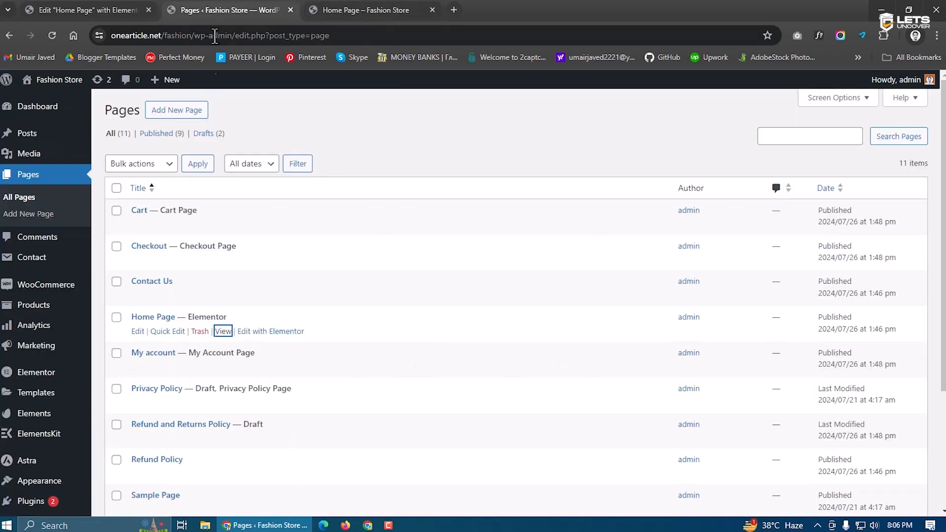
{"action": "scroll", "coordinate": [116, 364], "scroll_direction": "down", "scroll_amount": 2}
{"action": "scroll", "coordinate": [116, 365], "scroll_direction": "down", "scroll_amount": 1}
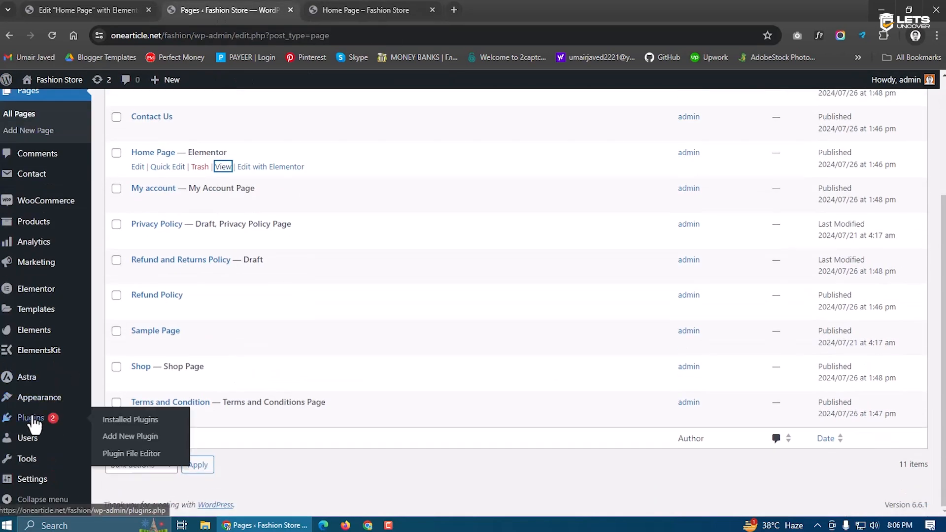
Search Add New Plugin for 'litespeed', then install and activate LiteSpeed Cache
{"action": "left_click", "coordinate": [32, 421]}
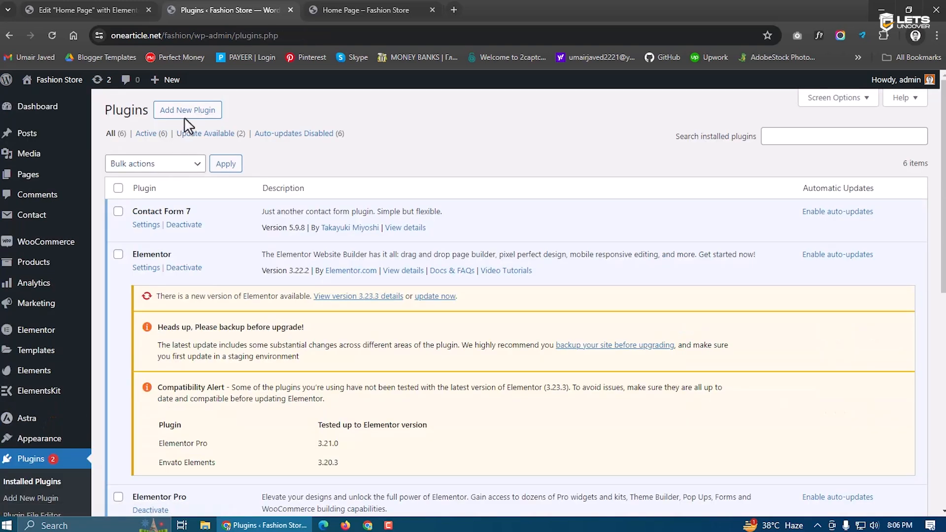
{"action": "left_click", "coordinate": [188, 116]}
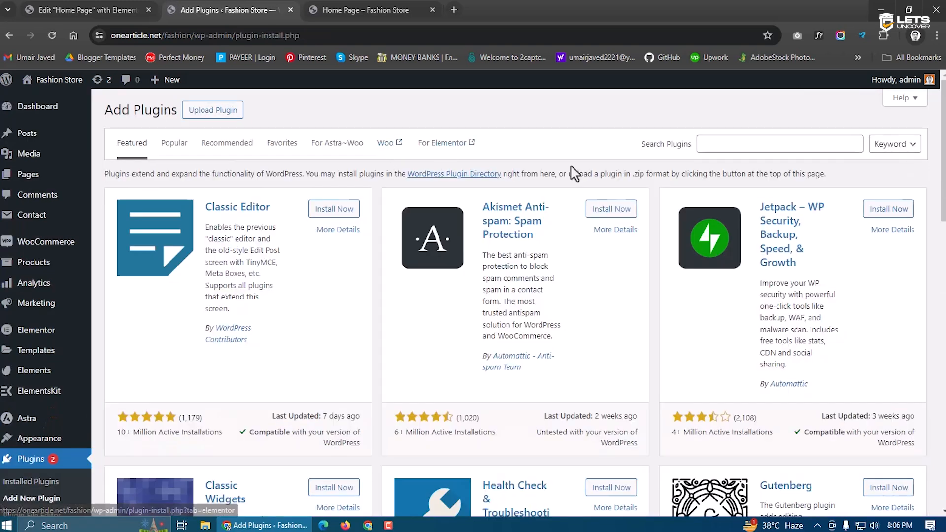
{"action": "left_click", "coordinate": [721, 143]}
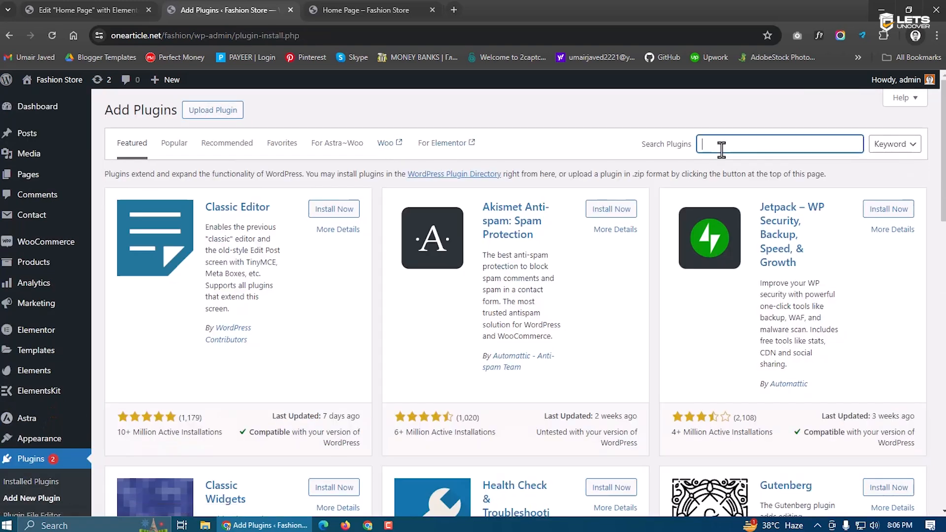
{"action": "type", "text": "lity"}
{"action": "type", "text": "e"}
{"action": "key", "text": "BackSpace"}
{"action": "key", "text": "BackSpace"}
{"action": "type", "text": "espeed"}
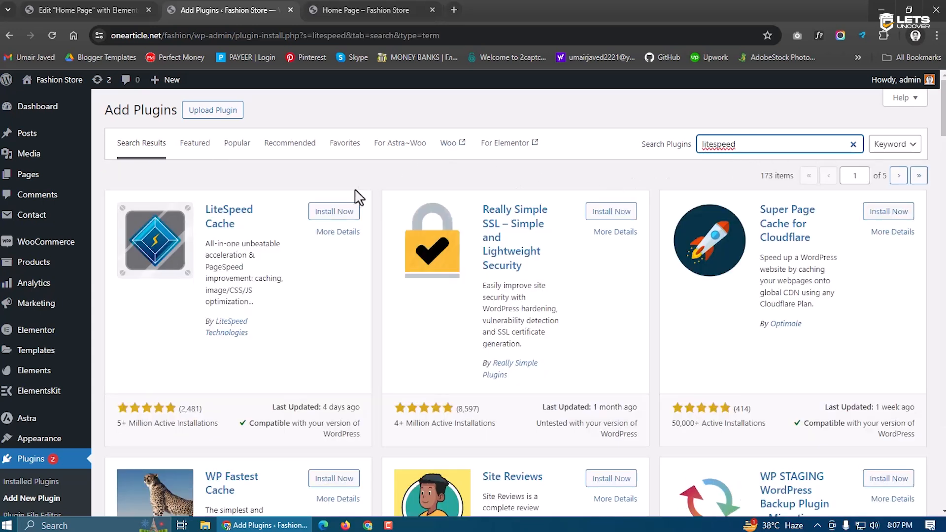
{"action": "left_click", "coordinate": [339, 212]}
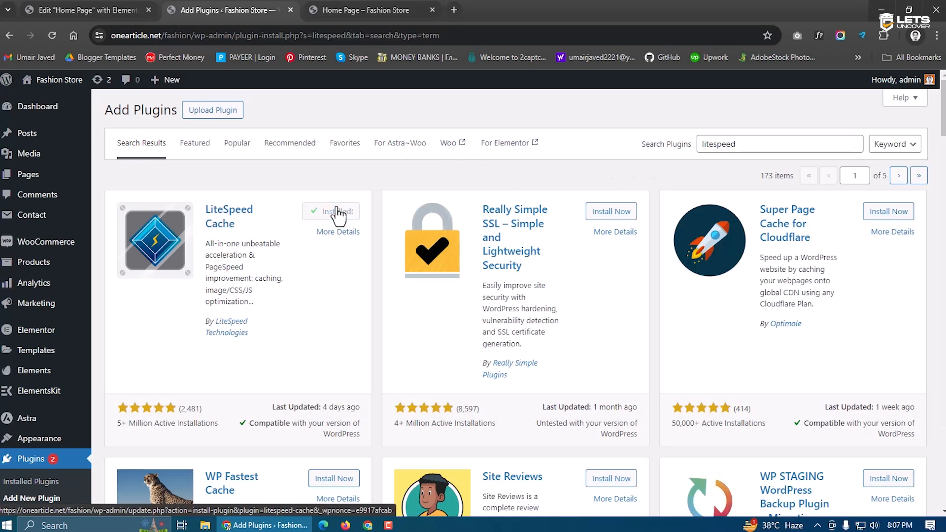
{"action": "left_click", "coordinate": [330, 212]}
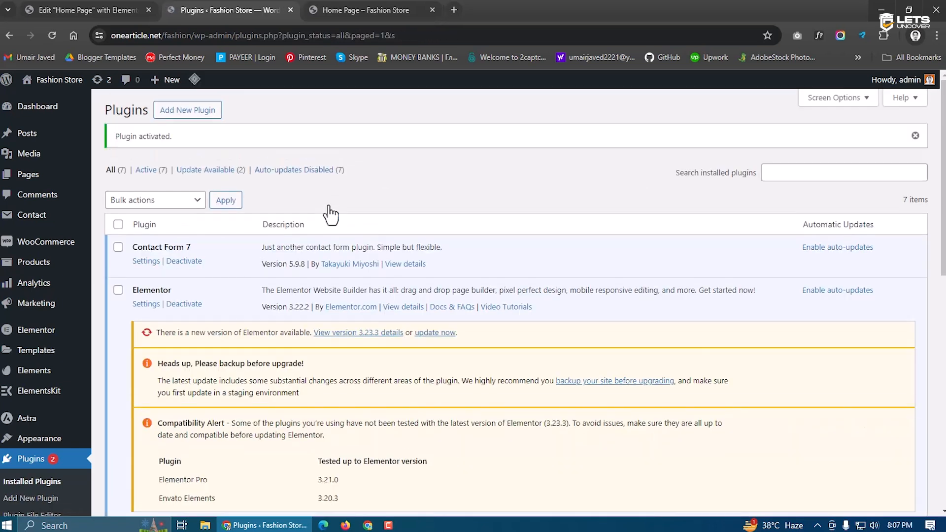
{"action": "scroll", "coordinate": [377, 408], "scroll_direction": "down", "scroll_amount": 12}
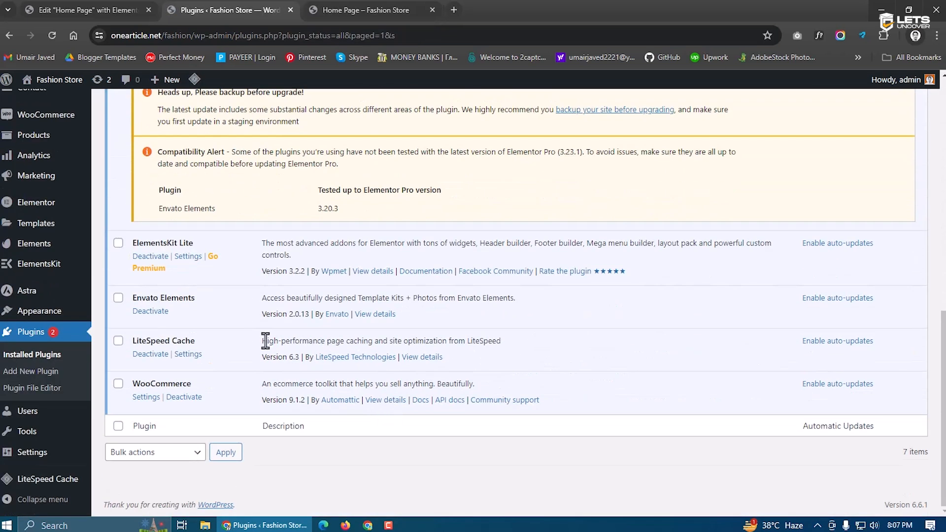
{"action": "scroll", "coordinate": [266, 342], "scroll_direction": "up", "scroll_amount": 15}
{"action": "mouse_move", "coordinate": [196, 86]}
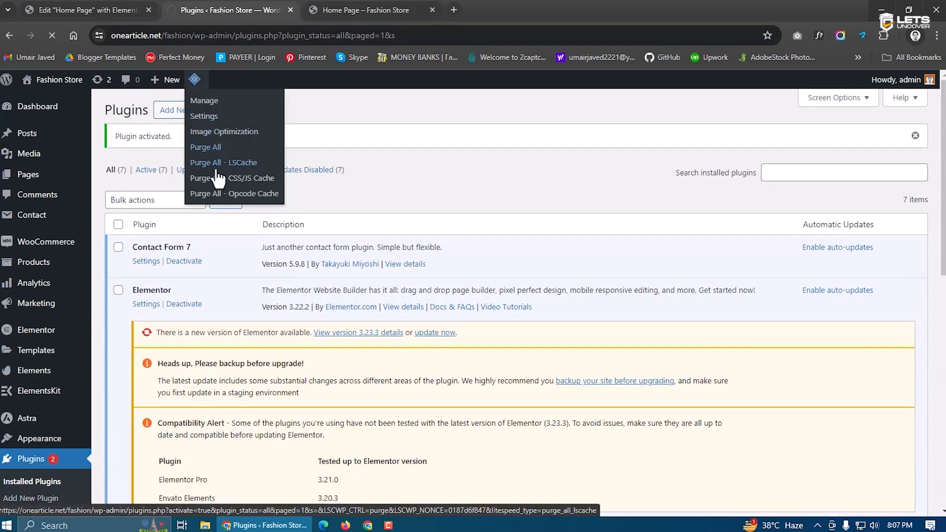
Purge all LiteSpeed caches and scroll through the refreshed storefront
{"action": "left_click", "coordinate": [382, 8]}
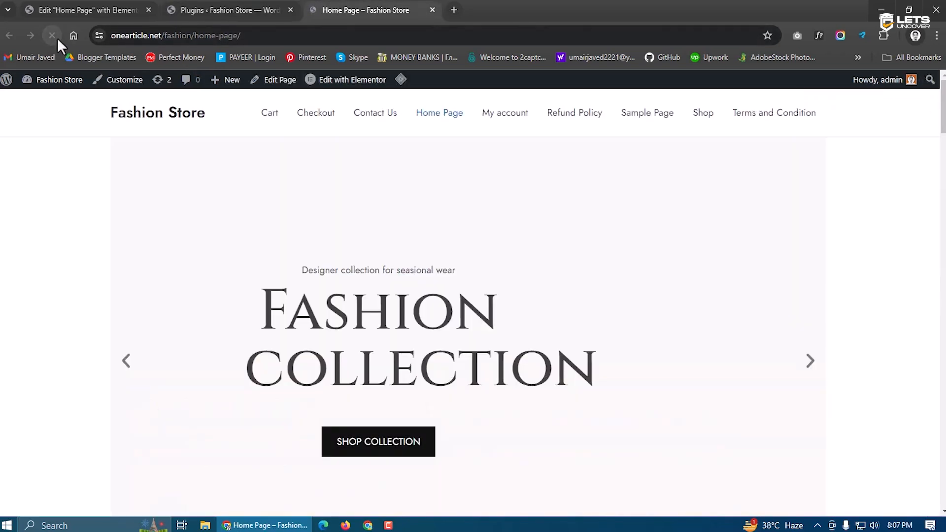
{"action": "scroll", "coordinate": [492, 334], "scroll_direction": "down", "scroll_amount": 7}
{"action": "scroll", "coordinate": [587, 288], "scroll_direction": "down", "scroll_amount": 15}
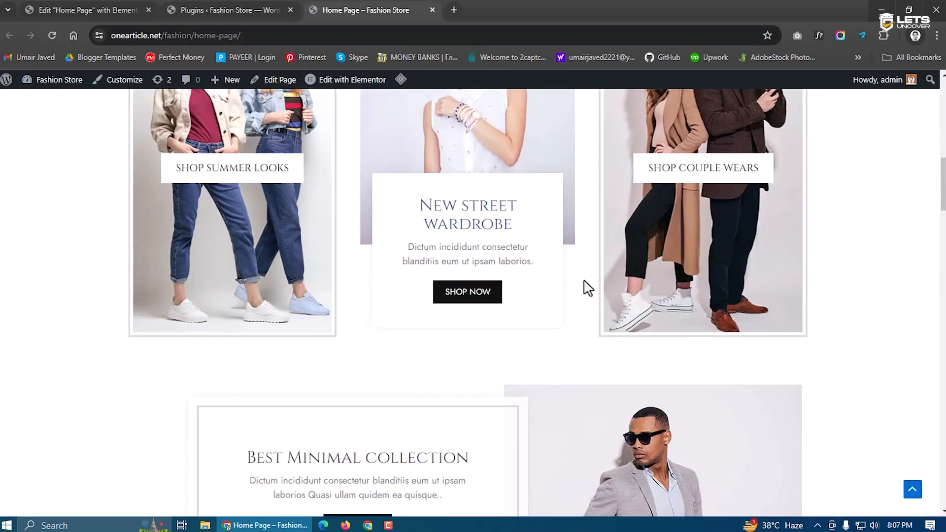
{"action": "scroll", "coordinate": [565, 261], "scroll_direction": "down", "scroll_amount": 10}
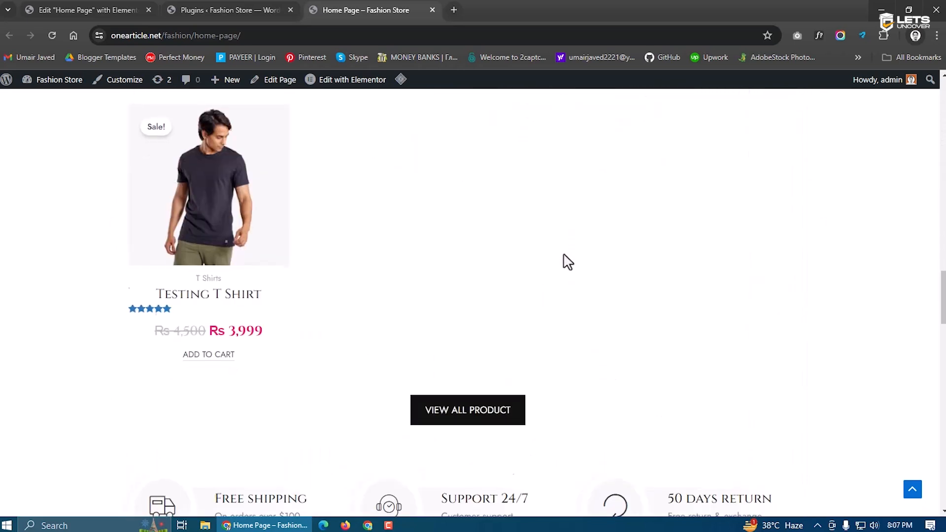
{"action": "scroll", "coordinate": [190, 270], "scroll_direction": "up", "scroll_amount": 4}
Check the Testing T Shirt product page, the blog and the Home Page, then return to Elementor
{"action": "left_click", "coordinate": [189, 194]}
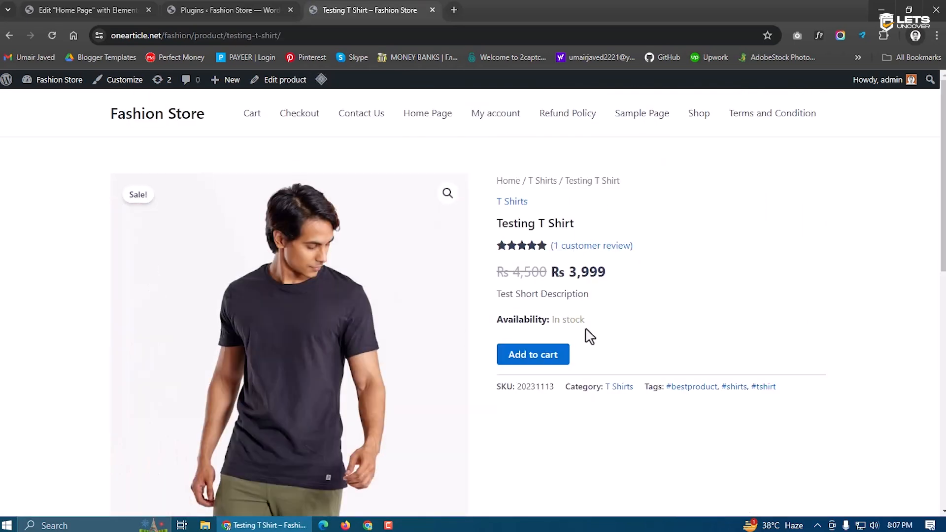
{"action": "left_click", "coordinate": [134, 121]}
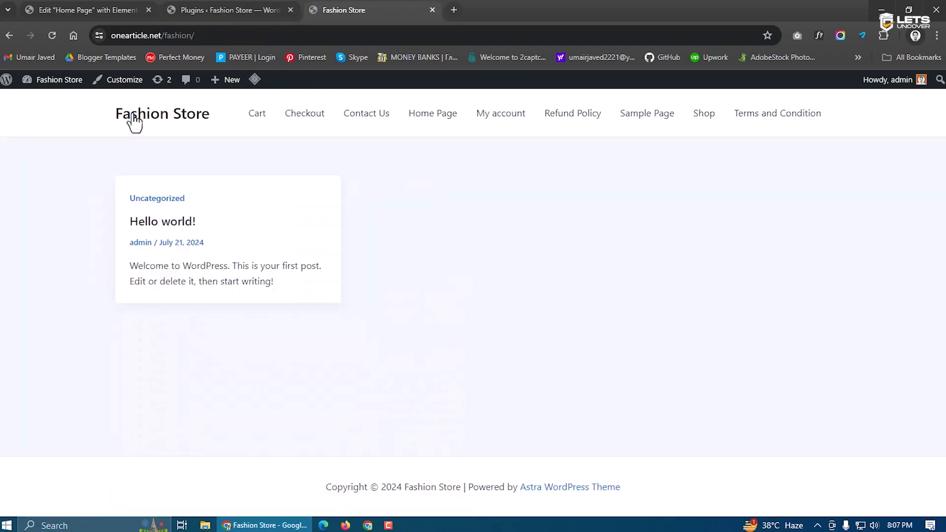
{"action": "left_click", "coordinate": [437, 123]}
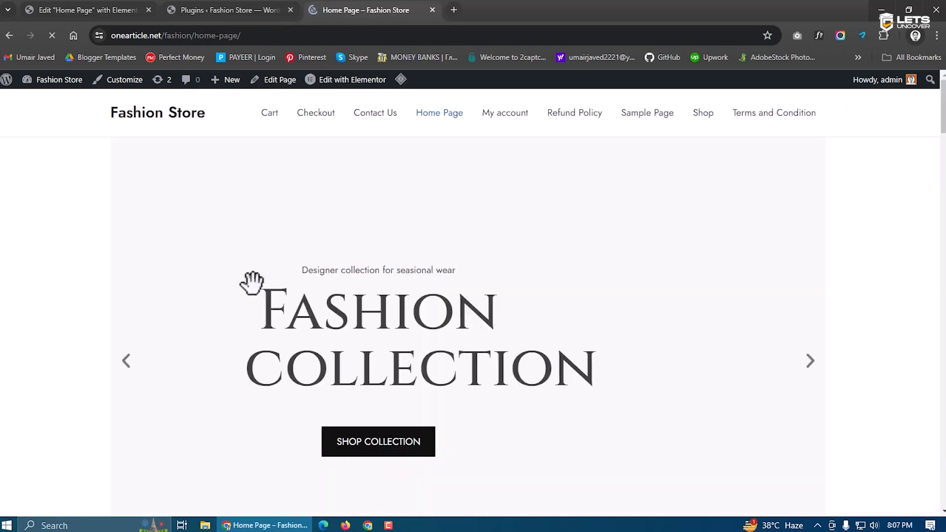
{"action": "left_click_drag", "start_coordinate": [942, 118], "coordinate": [944, 267]}
{"action": "left_click", "coordinate": [155, 9]}
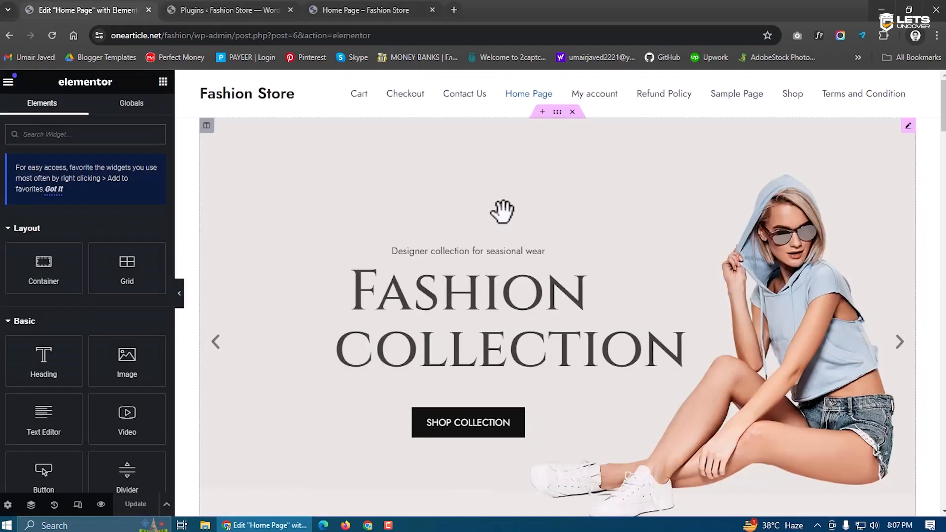
Stretch the hero slider section to full page width and save the Home Page
{"action": "left_click", "coordinate": [557, 117]}
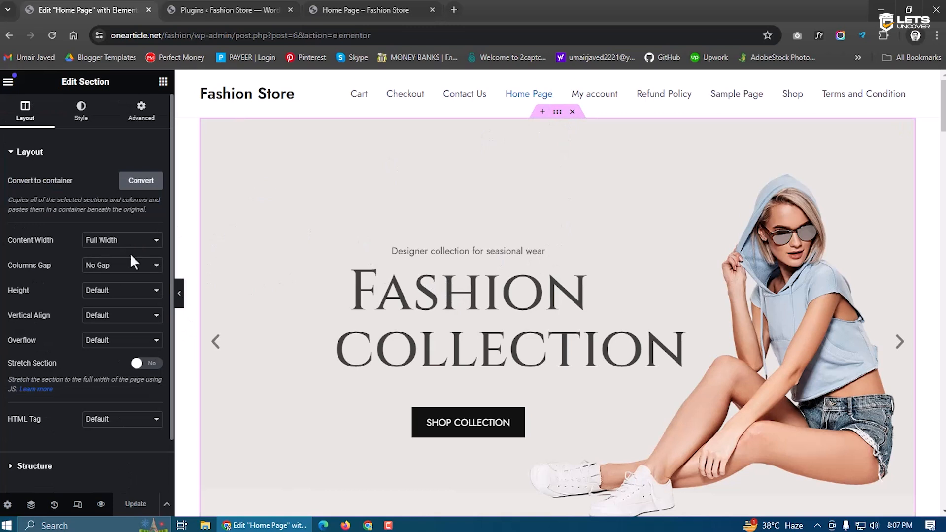
{"action": "left_click", "coordinate": [146, 363]}
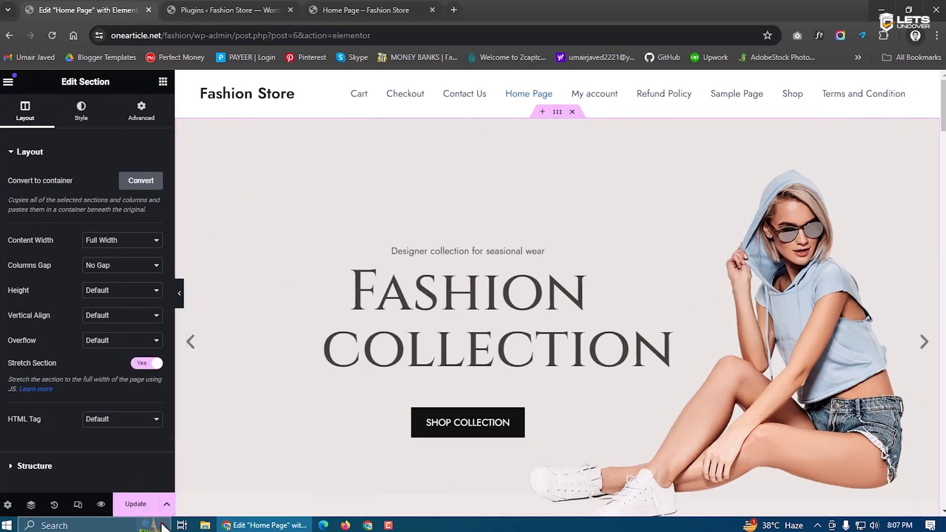
{"action": "left_click", "coordinate": [135, 510]}
Delete the product cards section and the Modern Stylish add-ons section
{"action": "scroll", "coordinate": [422, 281], "scroll_direction": "down", "scroll_amount": 10}
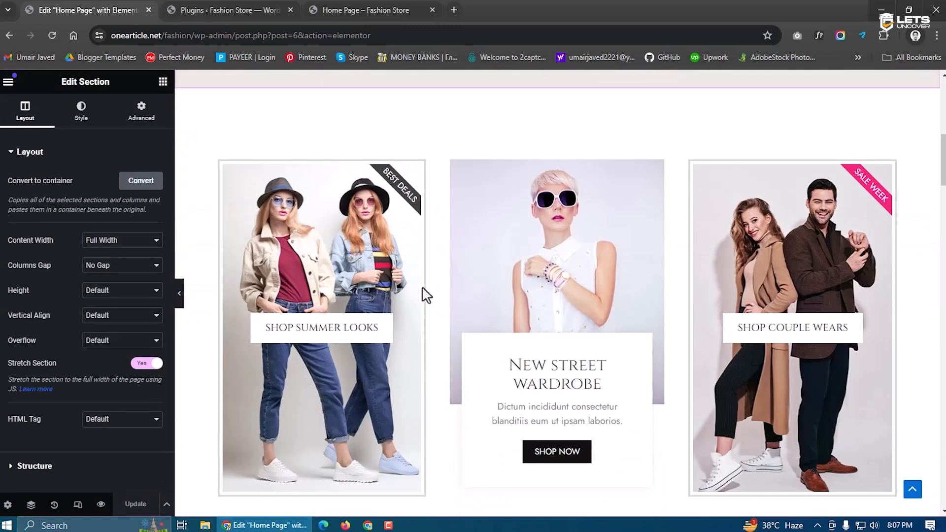
{"action": "scroll", "coordinate": [460, 247], "scroll_direction": "down", "scroll_amount": 2}
{"action": "scroll", "coordinate": [463, 246], "scroll_direction": "up", "scroll_amount": 2}
{"action": "left_click", "coordinate": [569, 154]}
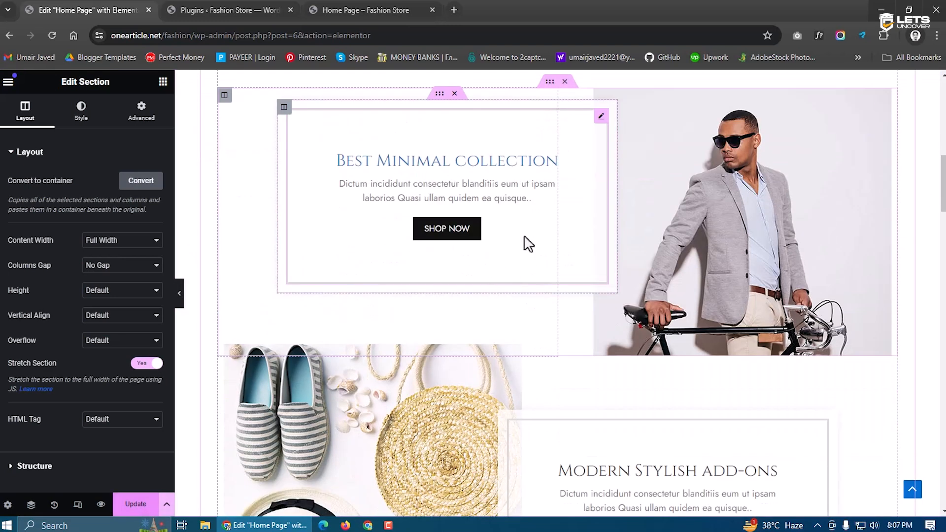
{"action": "scroll", "coordinate": [534, 222], "scroll_direction": "up", "scroll_amount": 2}
{"action": "scroll", "coordinate": [544, 295], "scroll_direction": "down", "scroll_amount": 4}
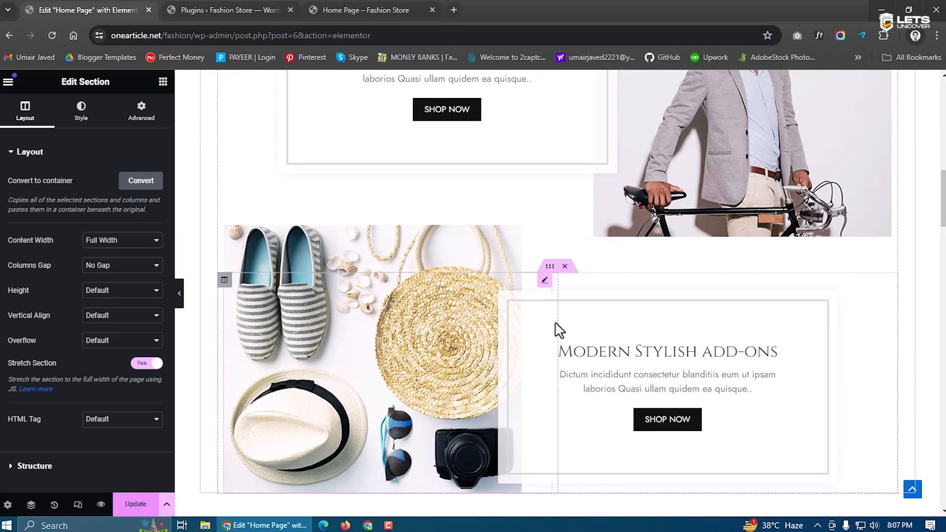
{"action": "left_click", "coordinate": [564, 266]}
Set the Best Minimal collection section's top and bottom margin to 0
{"action": "scroll", "coordinate": [580, 280], "scroll_direction": "up", "scroll_amount": 5}
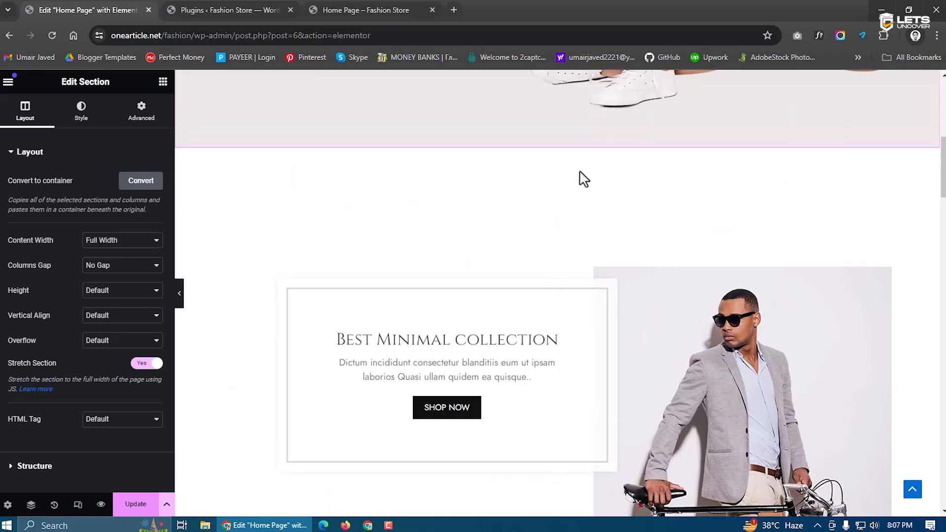
{"action": "mouse_move", "coordinate": [498, 274]}
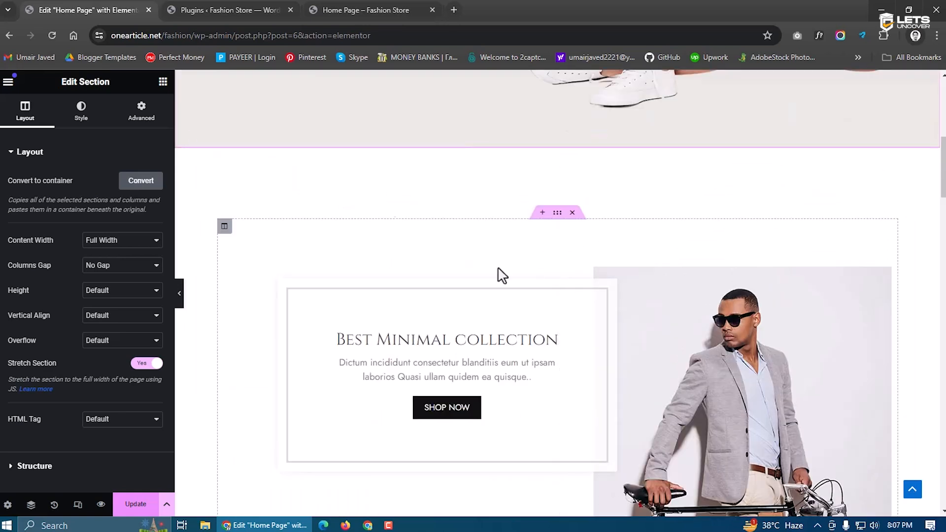
{"action": "left_click", "coordinate": [557, 212]}
{"action": "left_click", "coordinate": [141, 109]}
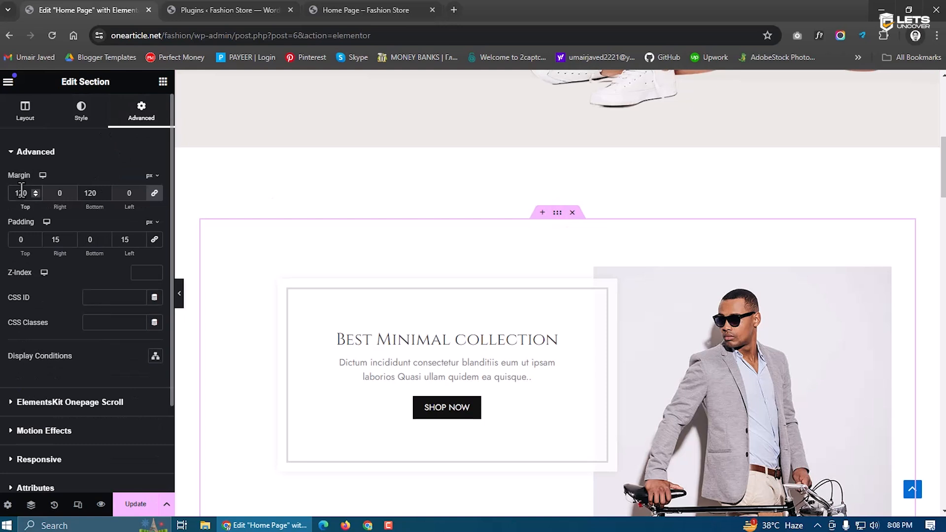
{"action": "type", "text": "50"}
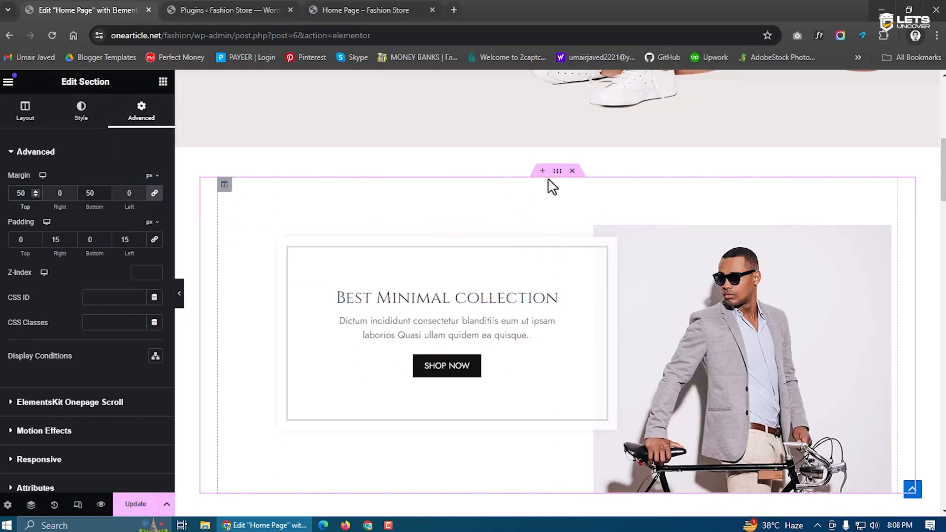
{"action": "double_click", "coordinate": [21, 193]}
{"action": "type", "text": "0"}
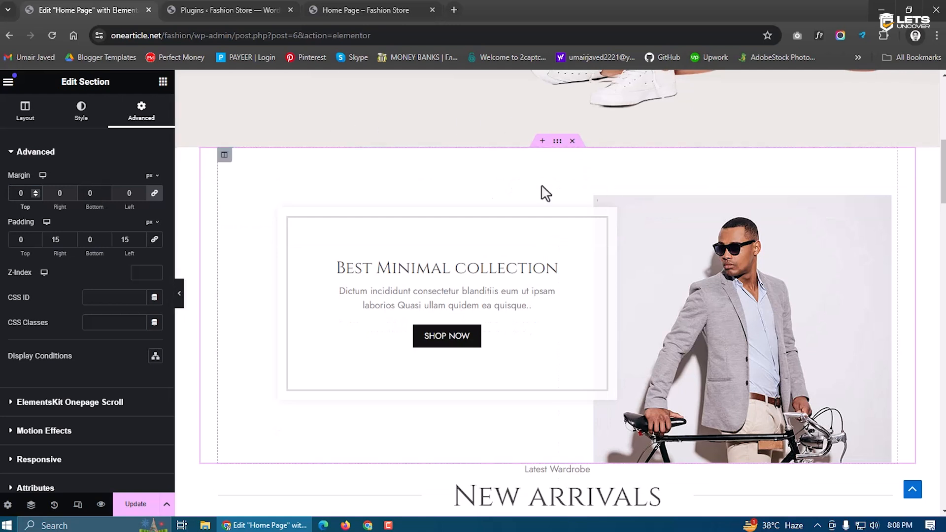
{"action": "scroll", "coordinate": [476, 222], "scroll_direction": "down", "scroll_amount": 2}
{"action": "scroll", "coordinate": [496, 263], "scroll_direction": "down", "scroll_amount": 2}
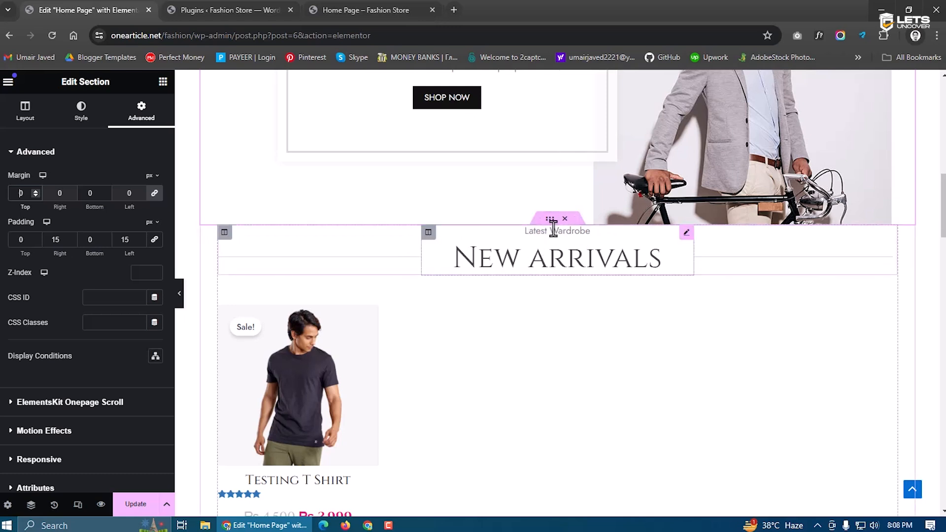
Select the whole 'new product' section through the Navigator, starting from the divider
{"action": "right_click", "coordinate": [580, 261]}
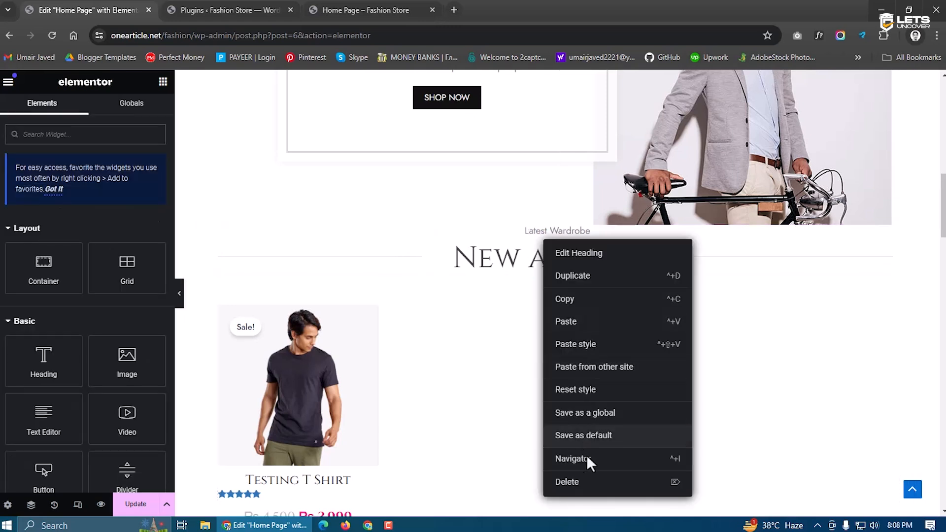
{"action": "right_click", "coordinate": [403, 251]}
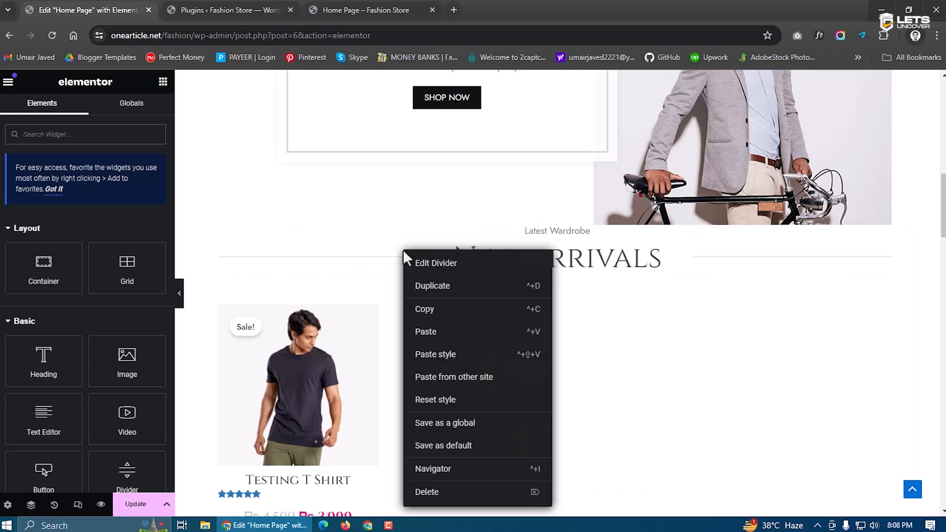
{"action": "left_click", "coordinate": [431, 471]}
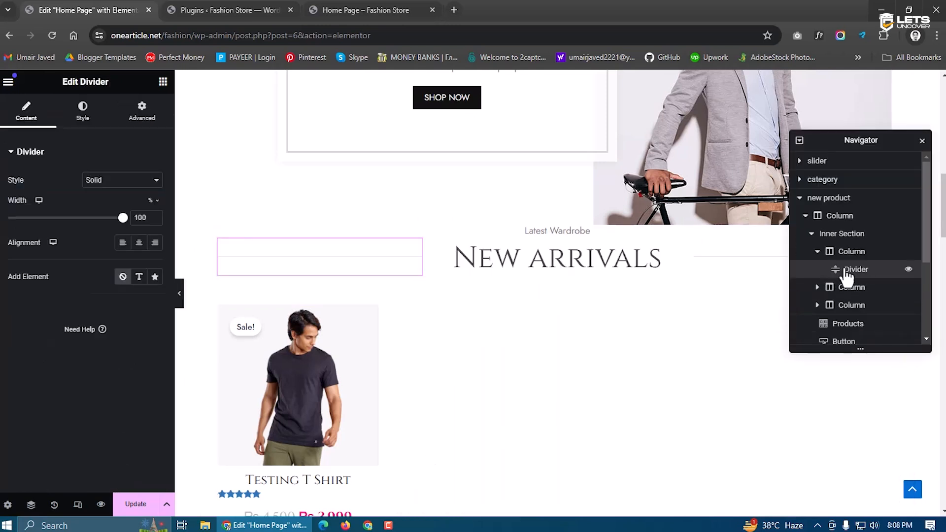
{"action": "left_click", "coordinate": [845, 252]}
{"action": "left_click", "coordinate": [845, 235]}
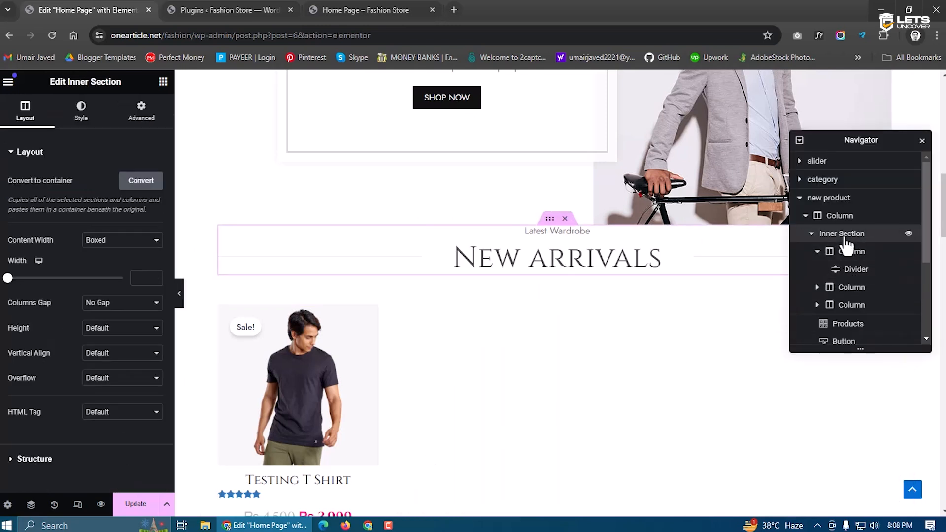
{"action": "left_click", "coordinate": [841, 202]}
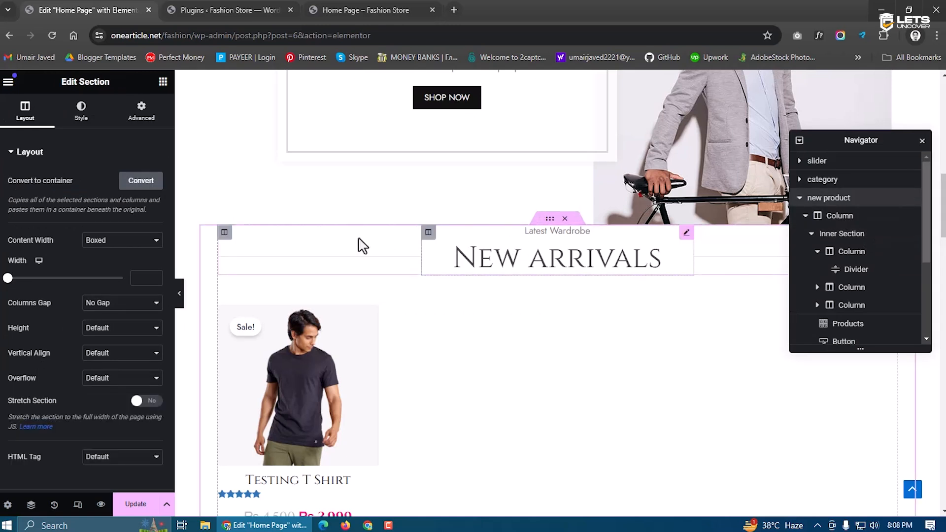
Set the section's top padding to 80 and close the Navigator
{"action": "left_click", "coordinate": [156, 114]}
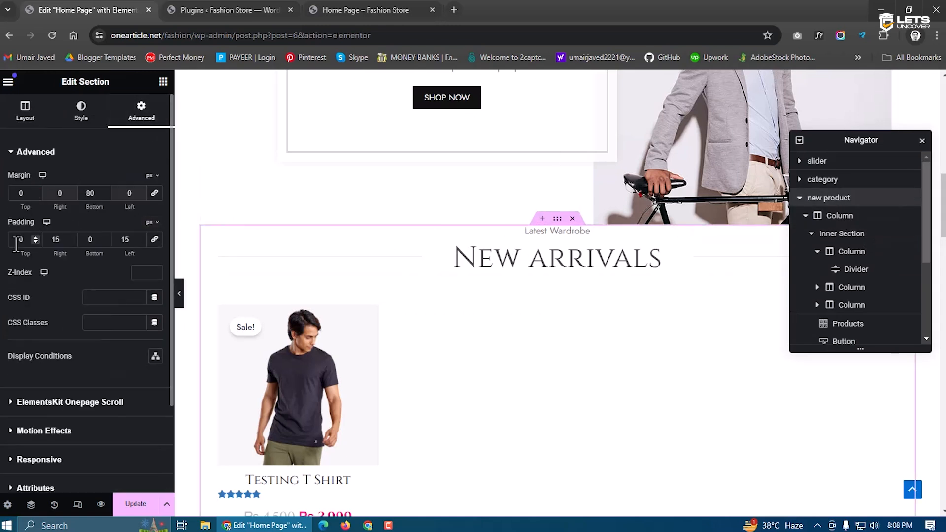
{"action": "type", "text": "5"}
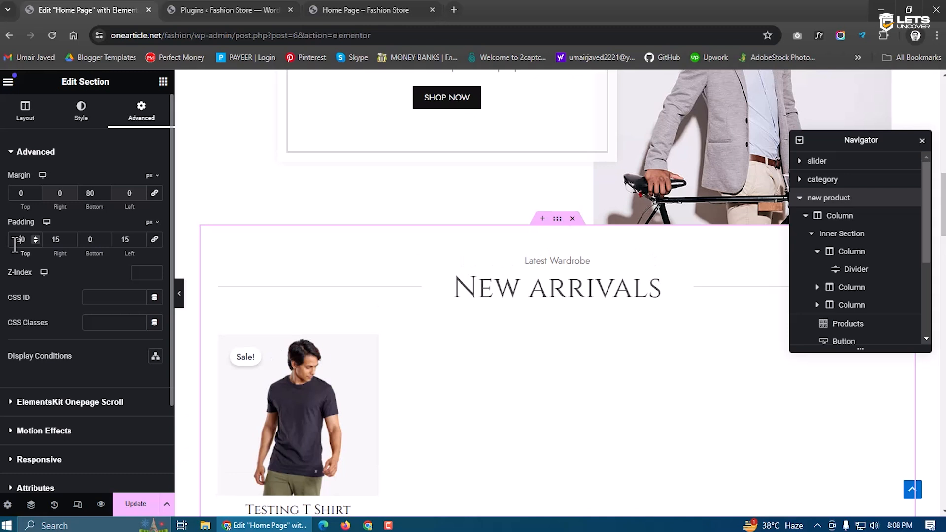
{"action": "key", "text": "BackSpace"}
{"action": "type", "text": "8"}
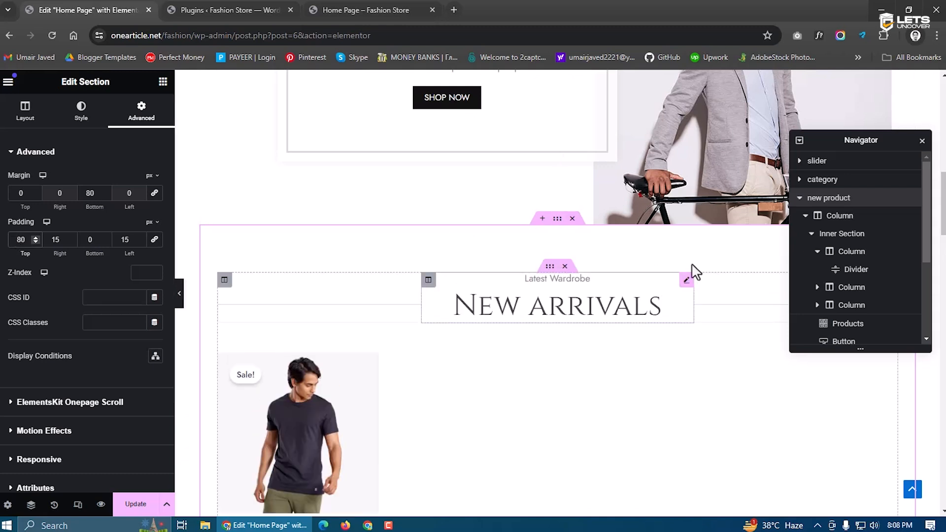
{"action": "left_click", "coordinate": [922, 141]}
{"action": "scroll", "coordinate": [606, 271], "scroll_direction": "down", "scroll_amount": 1}
{"action": "scroll", "coordinate": [348, 294], "scroll_direction": "down", "scroll_amount": 1}
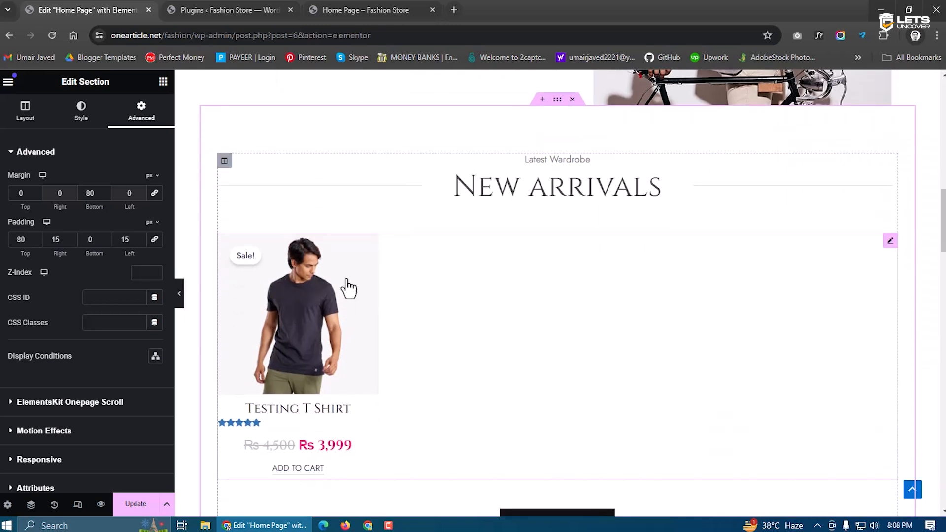
{"action": "scroll", "coordinate": [346, 347], "scroll_direction": "down", "scroll_amount": 3}
{"action": "scroll", "coordinate": [321, 300], "scroll_direction": "down", "scroll_amount": 3}
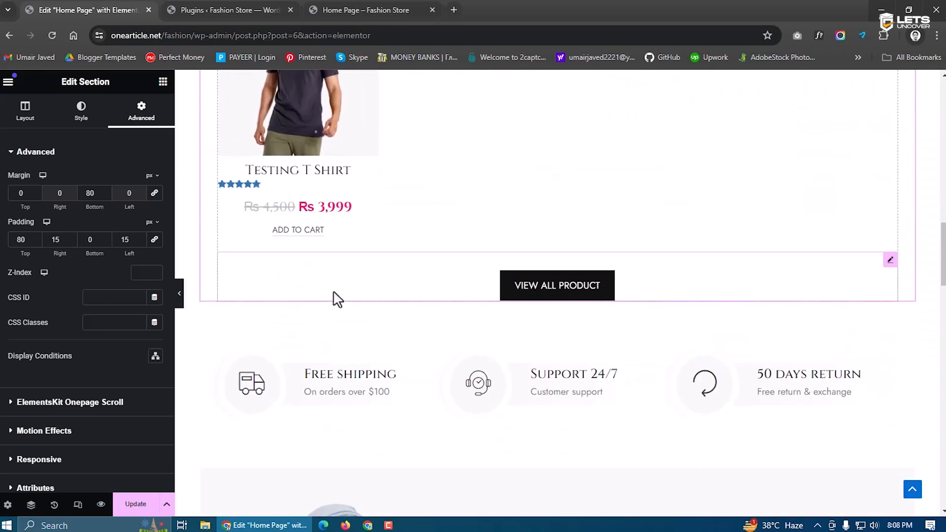
{"action": "scroll", "coordinate": [446, 334], "scroll_direction": "down", "scroll_amount": 3}
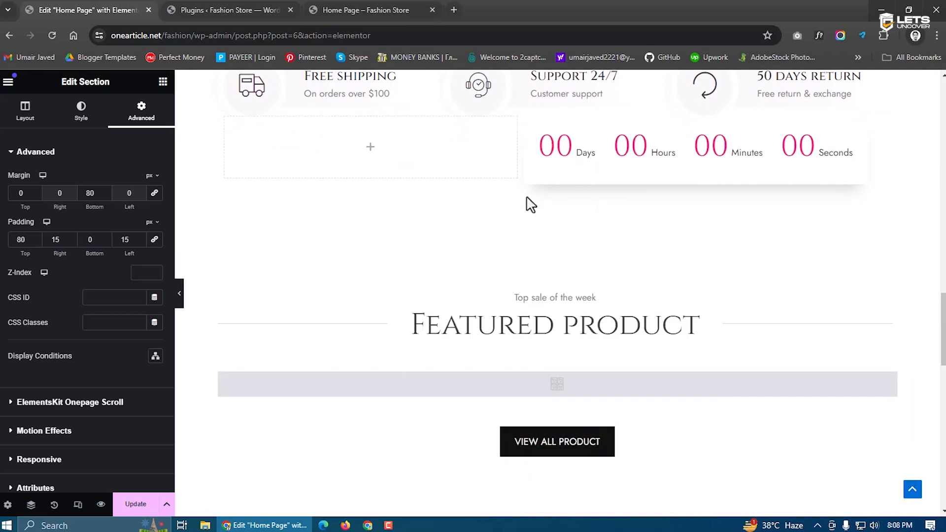
{"action": "scroll", "coordinate": [530, 204], "scroll_direction": "up", "scroll_amount": 1}
Delete the countdown, Featured product, product grid, Latest blog, Hello world post and partner logo sections
{"action": "left_click", "coordinate": [573, 168]}
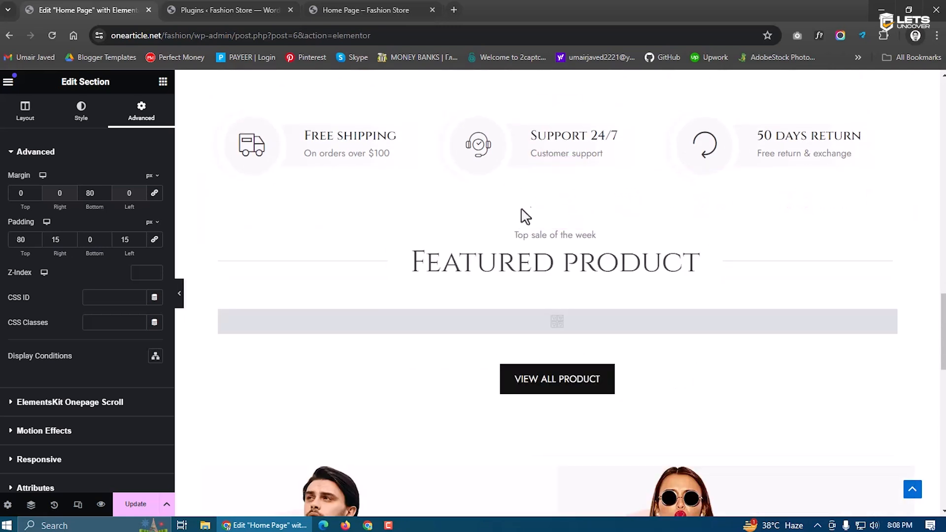
{"action": "scroll", "coordinate": [522, 211], "scroll_direction": "down", "scroll_amount": 1}
{"action": "left_click", "coordinate": [567, 163]}
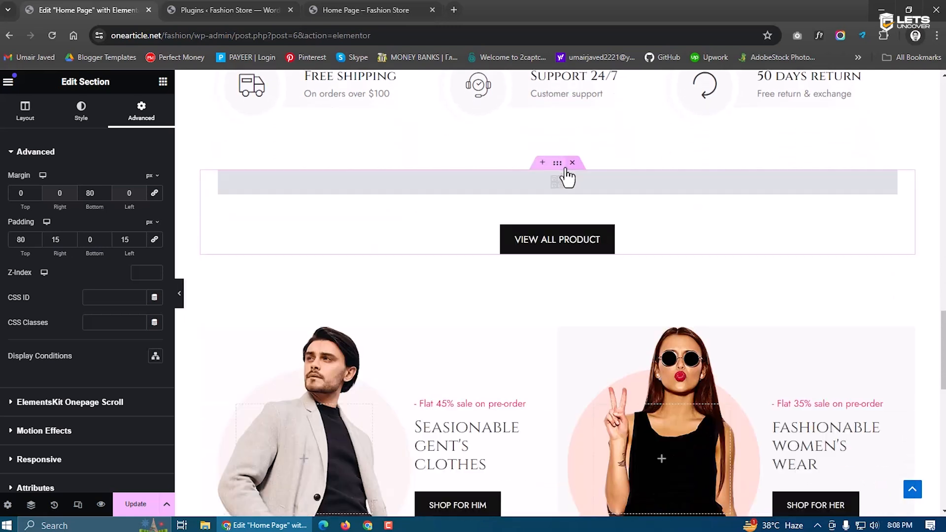
{"action": "left_click", "coordinate": [571, 163]}
{"action": "scroll", "coordinate": [333, 258], "scroll_direction": "down", "scroll_amount": 2}
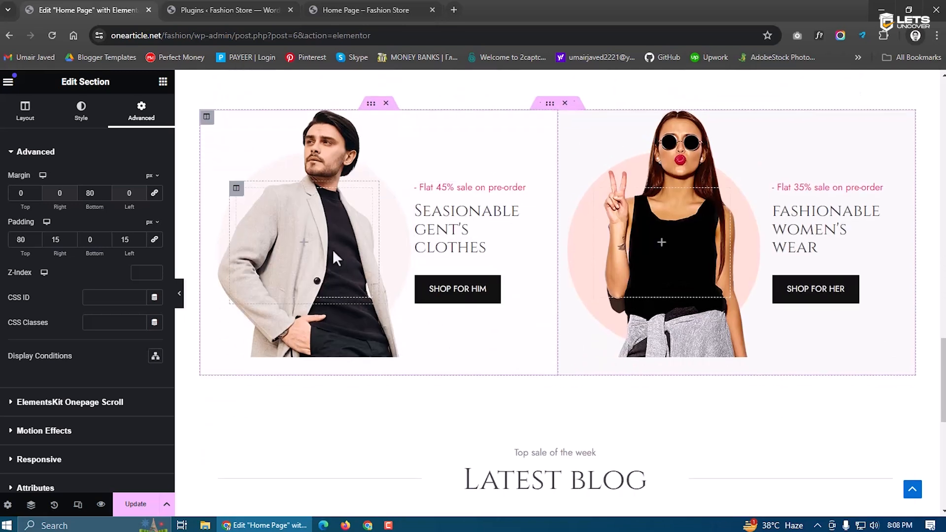
{"action": "scroll", "coordinate": [686, 240], "scroll_direction": "down", "scroll_amount": 2}
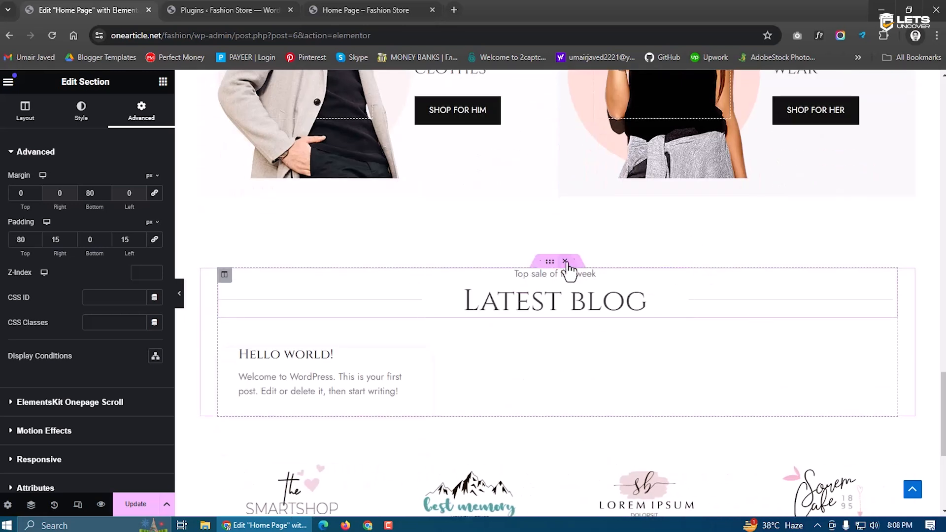
{"action": "left_click", "coordinate": [571, 262]}
{"action": "left_click", "coordinate": [571, 262]}
{"action": "scroll", "coordinate": [496, 302], "scroll_direction": "down", "scroll_amount": 1}
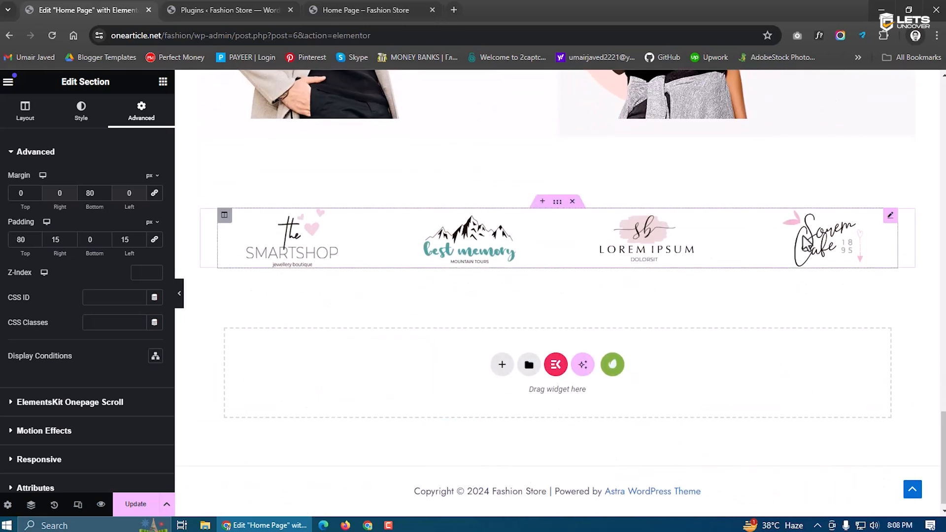
{"action": "left_click", "coordinate": [572, 201]}
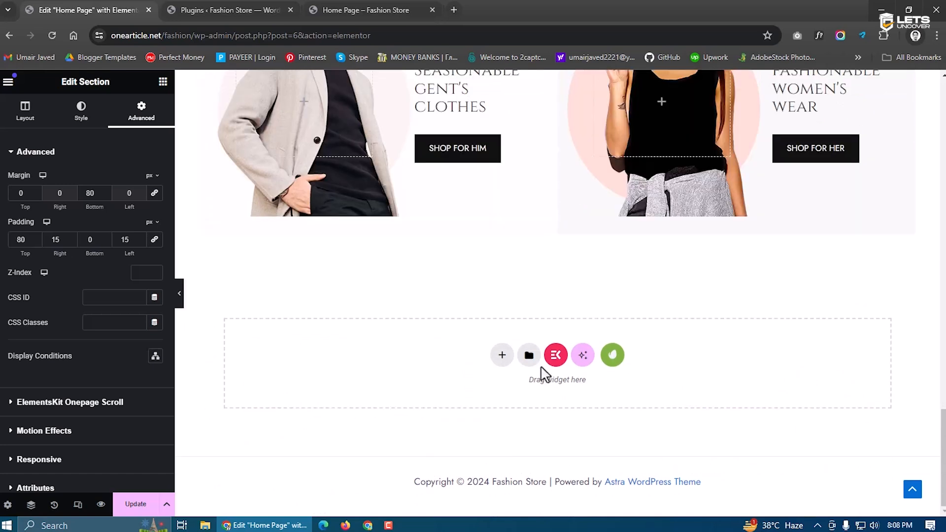
Move the shipping, support and returns features row up to just below the hero banner
{"action": "scroll", "coordinate": [541, 367], "scroll_direction": "up", "scroll_amount": 12}
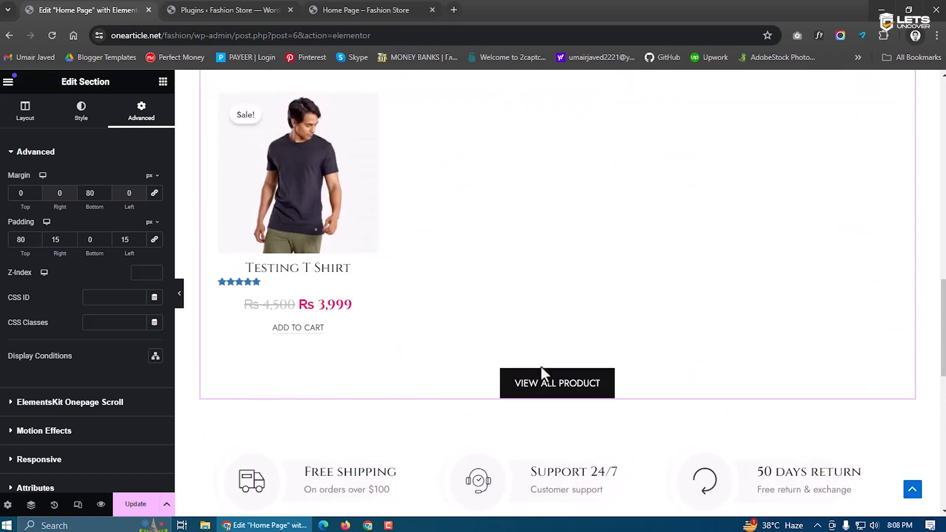
{"action": "scroll", "coordinate": [545, 373], "scroll_direction": "up", "scroll_amount": 14}
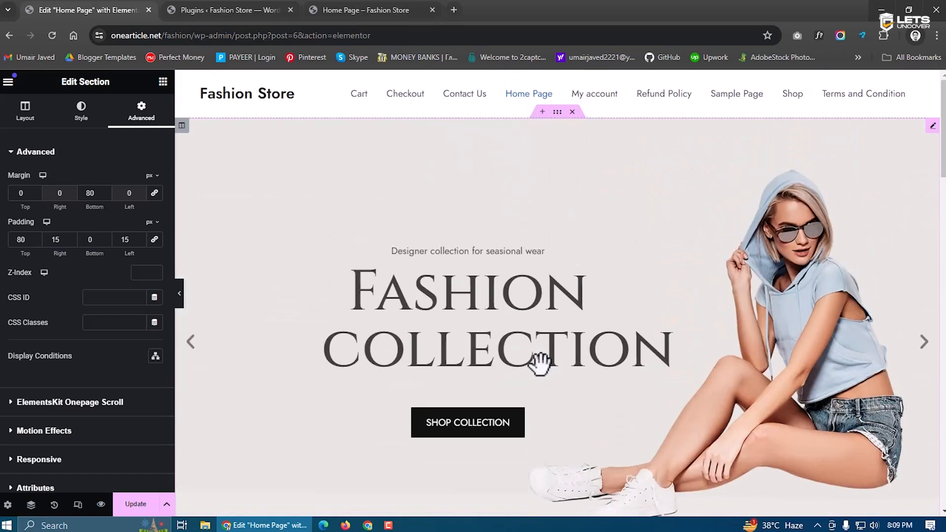
{"action": "scroll", "coordinate": [540, 367], "scroll_direction": "down", "scroll_amount": 5}
{"action": "scroll", "coordinate": [540, 365], "scroll_direction": "down", "scroll_amount": 15}
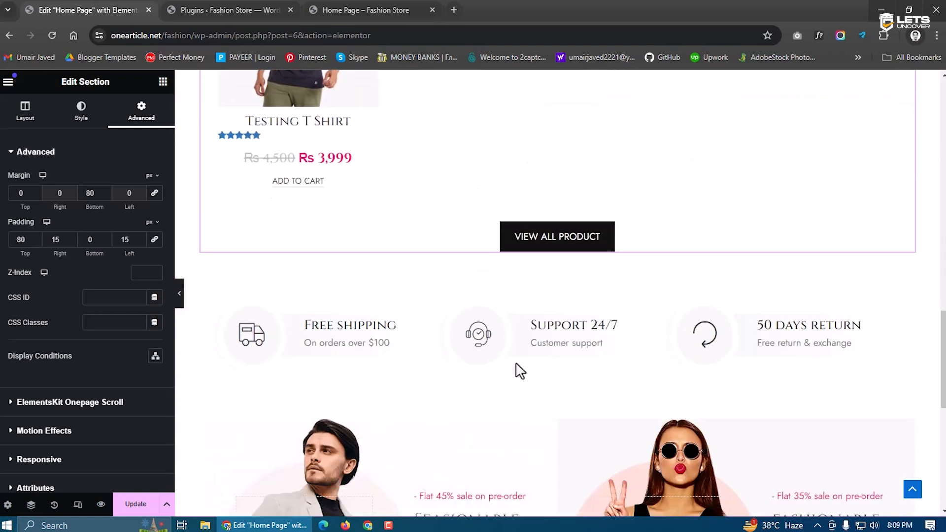
{"action": "left_click_drag", "start_coordinate": [560, 197], "coordinate": [567, 163]}
{"action": "scroll", "coordinate": [534, 231], "scroll_direction": "down", "scroll_amount": 8}
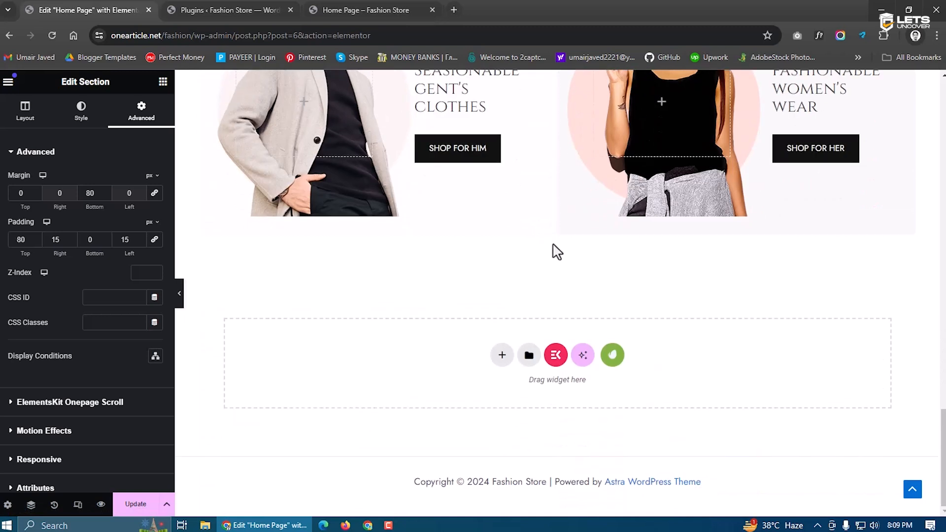
{"action": "scroll", "coordinate": [552, 249], "scroll_direction": "up", "scroll_amount": 8}
{"action": "left_click_drag", "start_coordinate": [559, 261], "coordinate": [537, 148]}
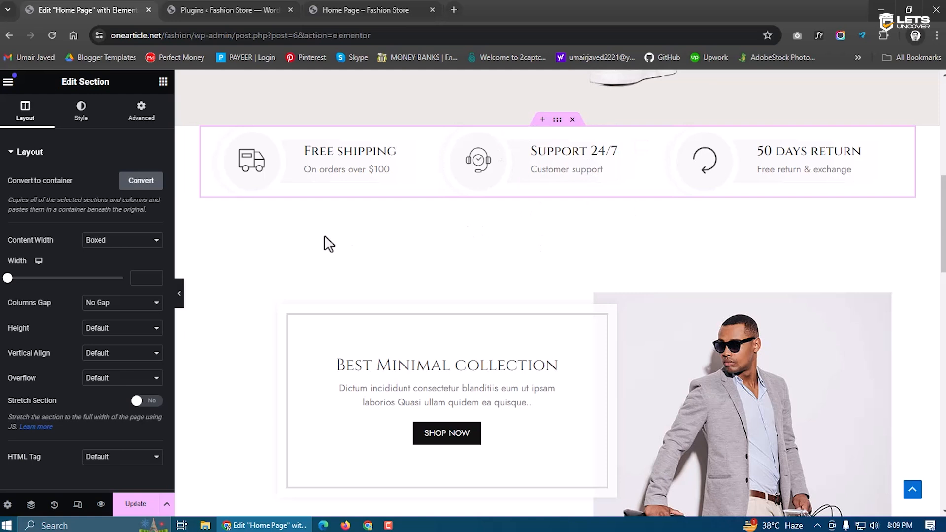
{"action": "scroll", "coordinate": [487, 268], "scroll_direction": "up", "scroll_amount": 1}
Set the features row's top padding to 22
{"action": "left_click", "coordinate": [140, 113]}
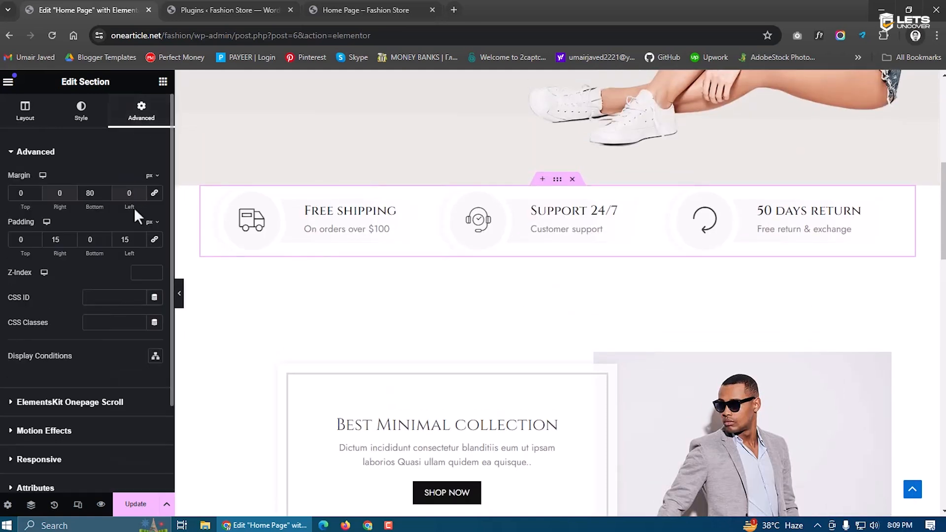
{"action": "left_click", "coordinate": [14, 240]}
{"action": "type", "text": "2"}
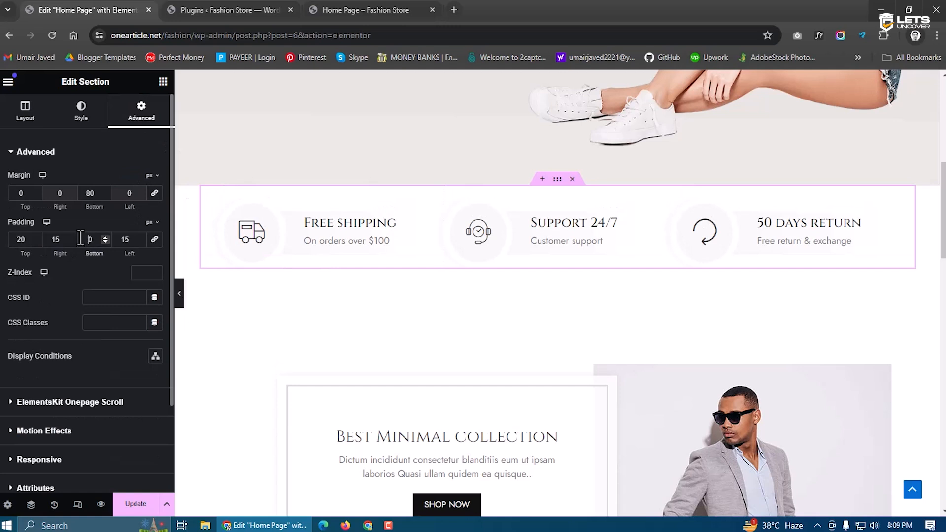
{"action": "type", "text": "2"}
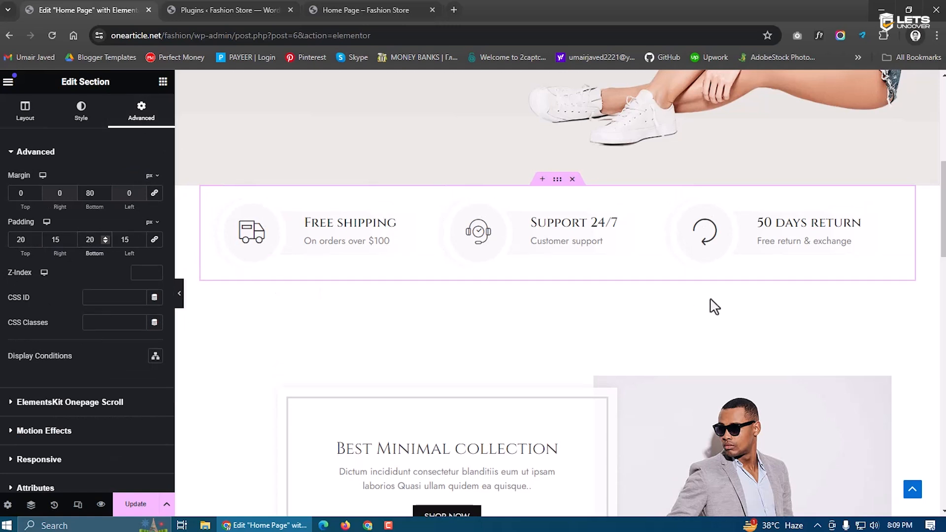
{"action": "scroll", "coordinate": [714, 306], "scroll_direction": "up", "scroll_amount": 7}
{"action": "scroll", "coordinate": [397, 306], "scroll_direction": "down", "scroll_amount": 15}
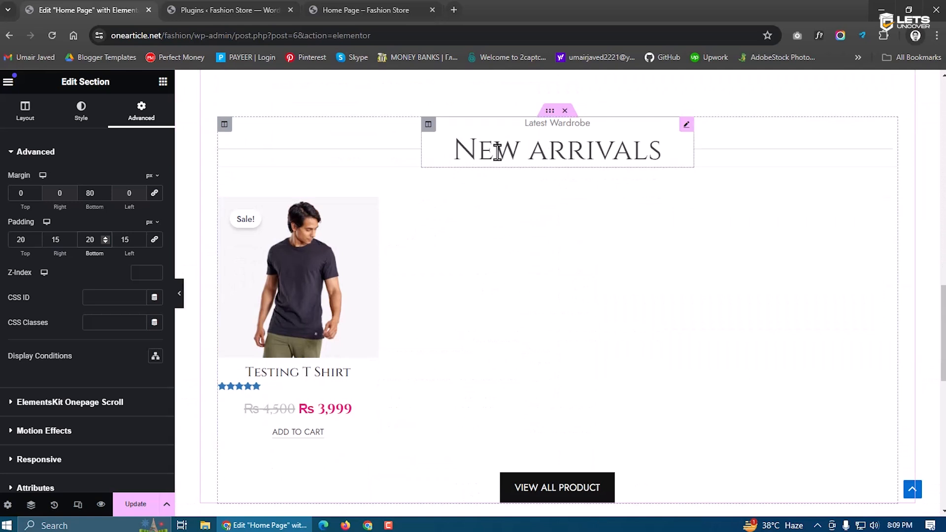
Retitle the New arrivals heading to 'Exclusive Products' and widen its column to 50%
{"action": "left_click", "coordinate": [492, 152]}
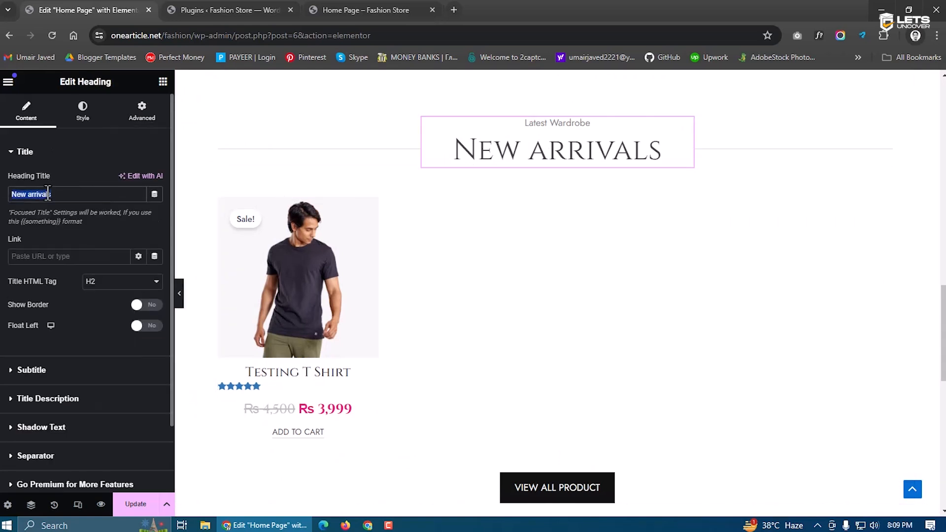
{"action": "type", "text": "Our"}
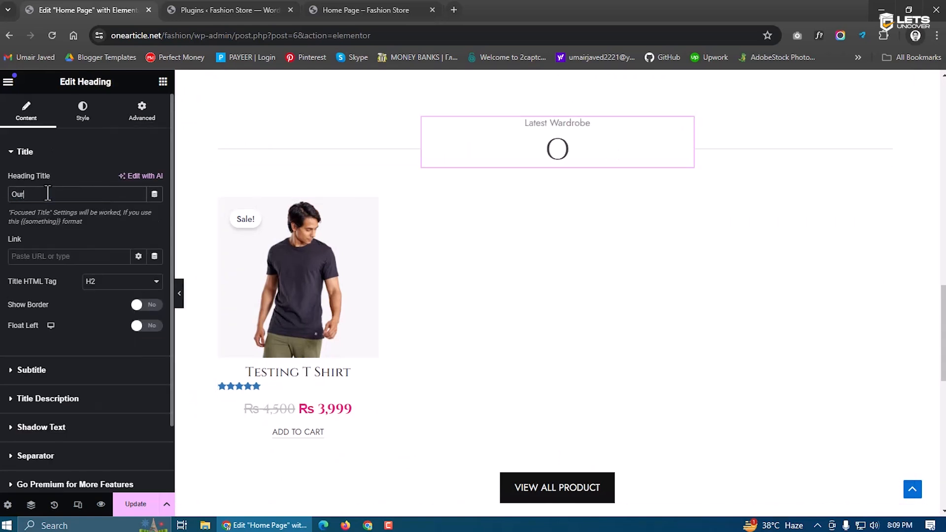
{"action": "type", "text": "Exclus"}
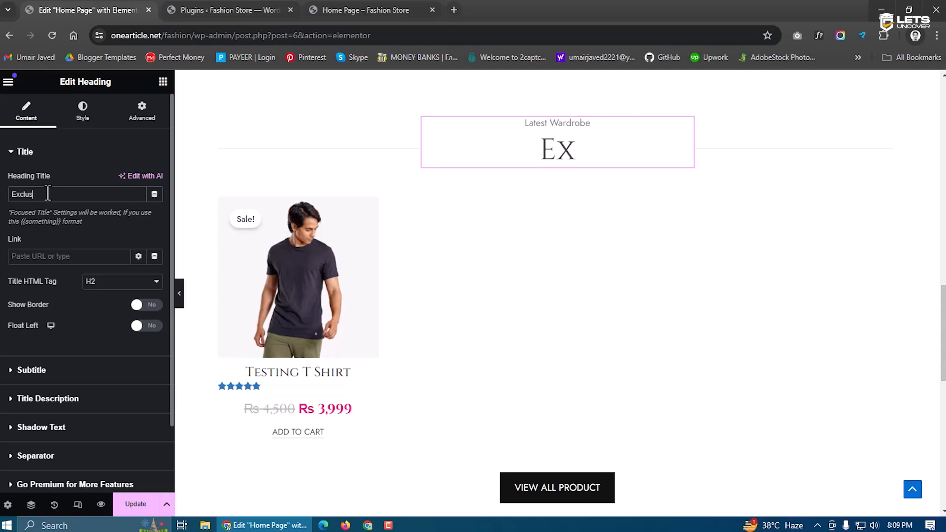
{"action": "type", "text": "ive Products"}
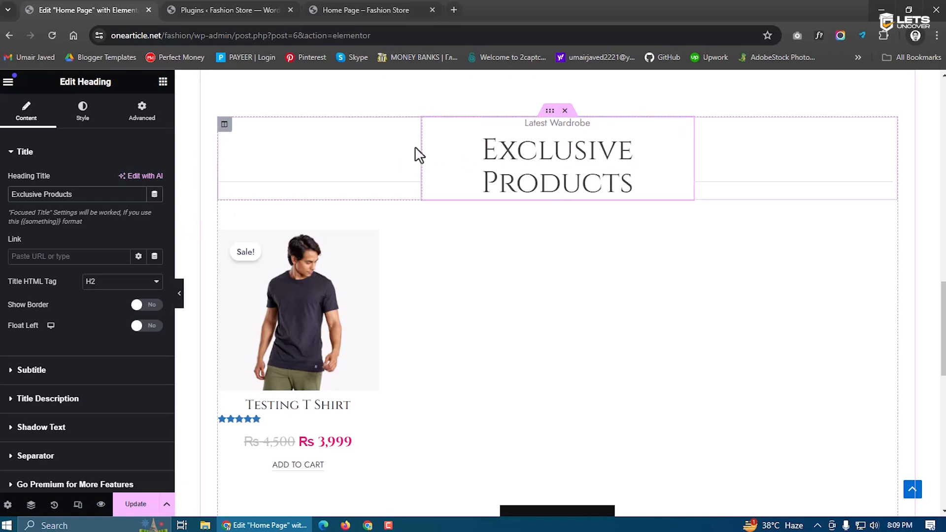
{"action": "left_click", "coordinate": [428, 125]}
{"action": "left_click", "coordinate": [155, 176]}
{"action": "left_click", "coordinate": [155, 176]}
{"action": "left_click", "coordinate": [154, 176]}
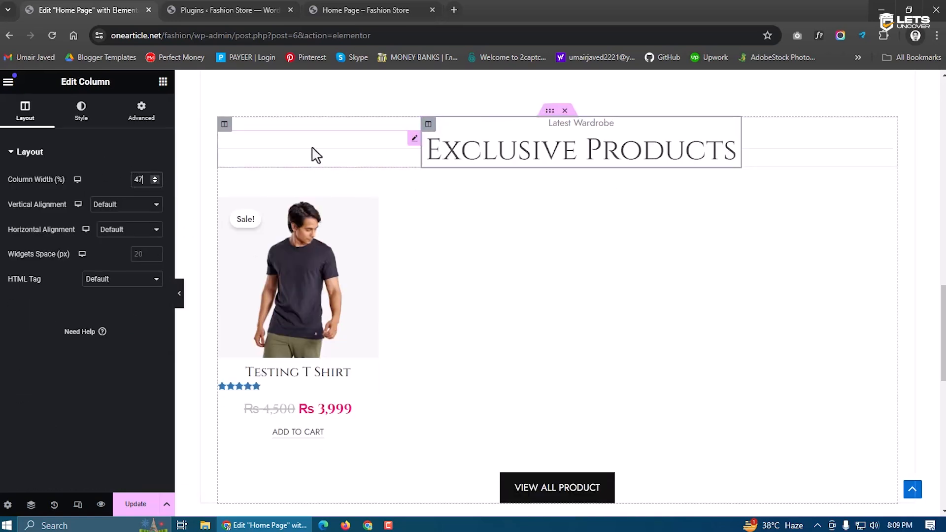
{"action": "left_click", "coordinate": [155, 177]}
{"action": "left_click", "coordinate": [155, 177]}
{"action": "left_click", "coordinate": [155, 177]}
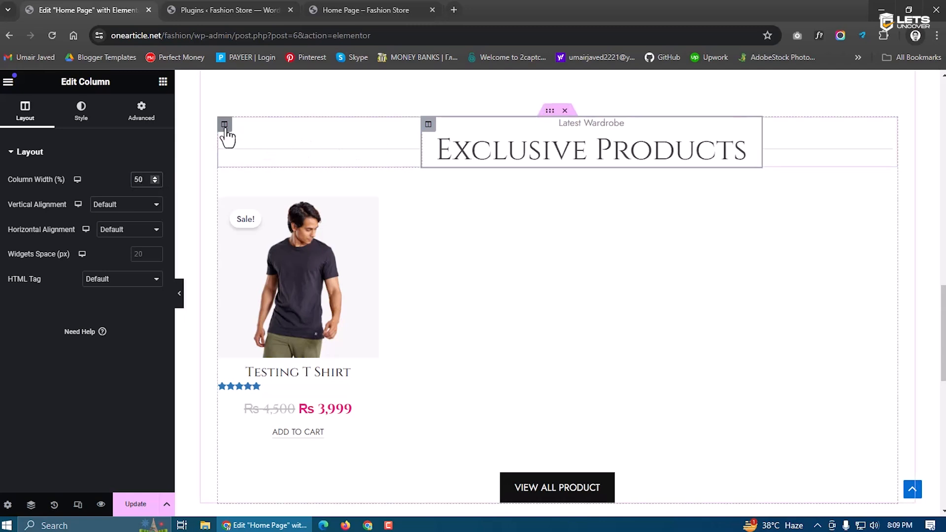
Set the empty left and right columns to 25% width each
{"action": "left_click", "coordinate": [225, 126]}
{"action": "type", "text": "25"}
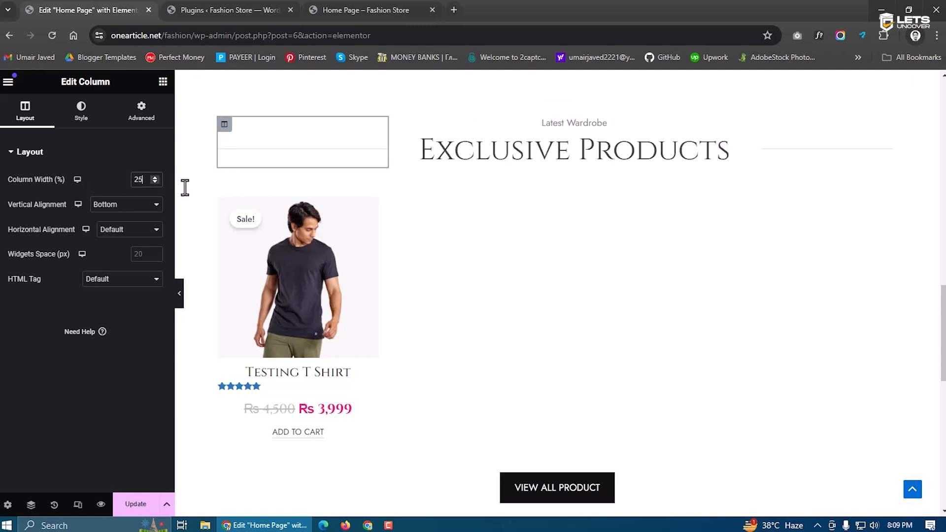
{"action": "left_click", "coordinate": [767, 124]}
{"action": "double_click", "coordinate": [139, 179]}
{"action": "type", "text": "25"}
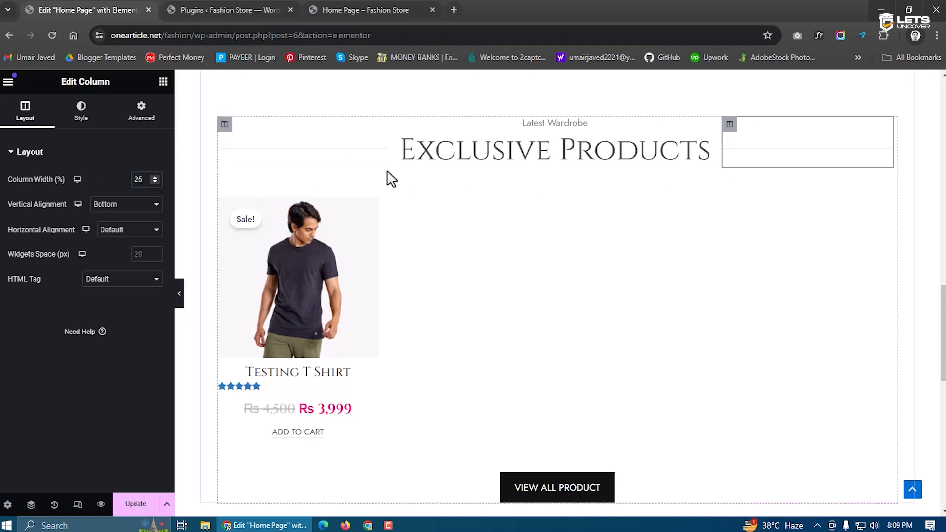
{"action": "left_click", "coordinate": [508, 158]}
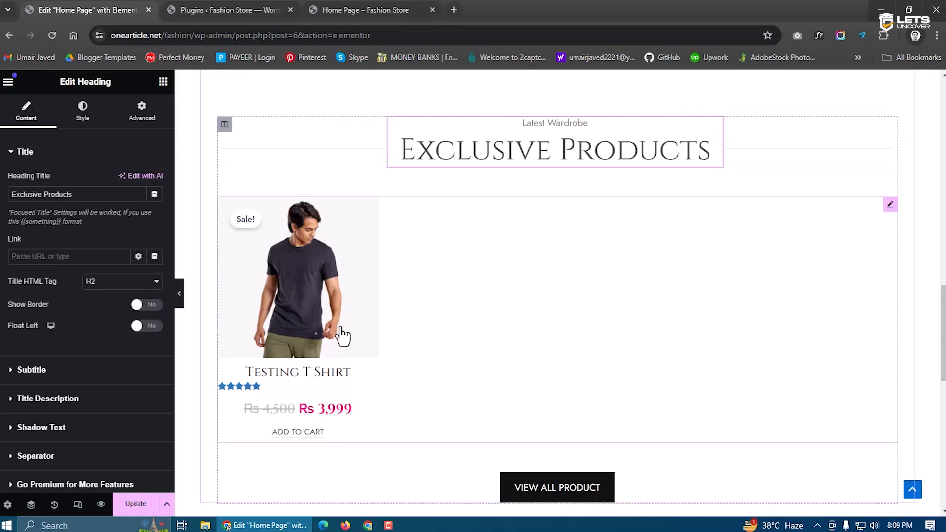
{"action": "scroll", "coordinate": [341, 335], "scroll_direction": "down", "scroll_amount": 1}
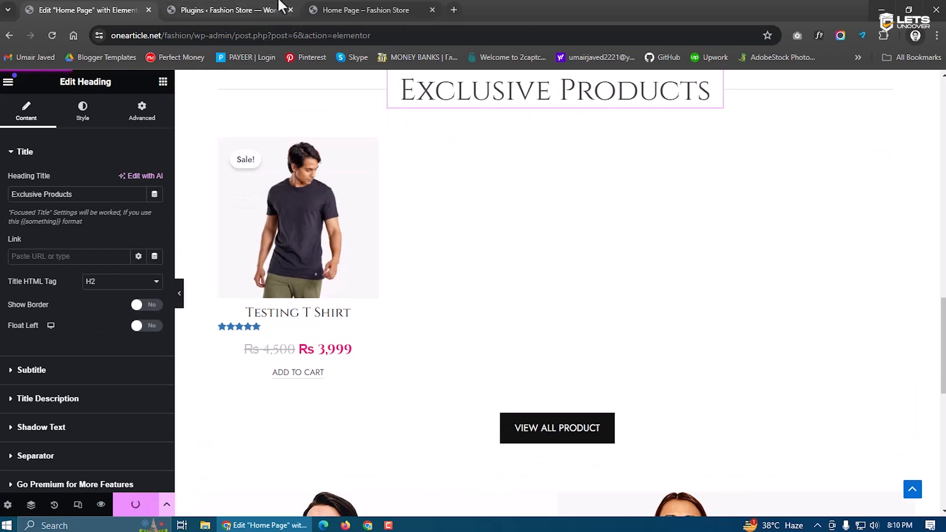
Reload the live home page to review the changes, then return to the Elementor editor
{"action": "left_click", "coordinate": [364, 10]}
{"action": "left_click", "coordinate": [49, 35]}
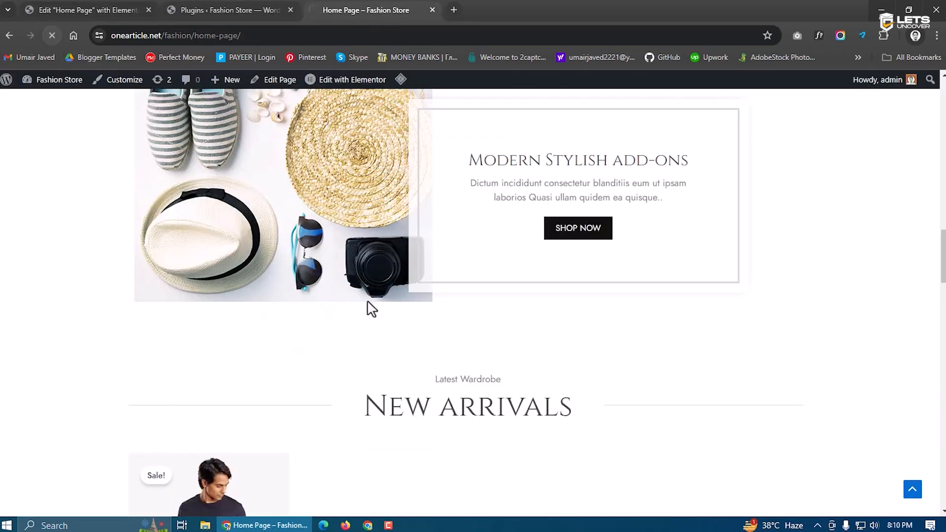
{"action": "scroll", "coordinate": [379, 320], "scroll_direction": "up", "scroll_amount": 20}
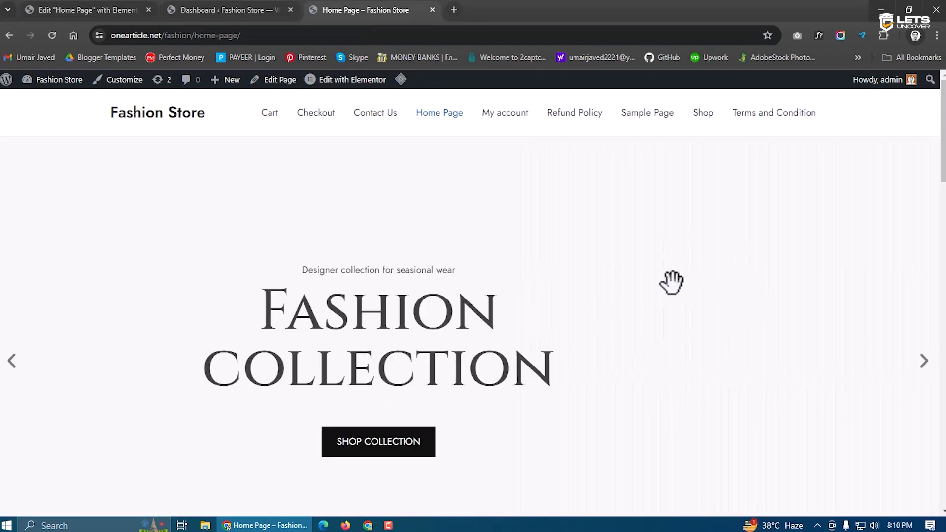
{"action": "scroll", "coordinate": [538, 299], "scroll_direction": "down", "scroll_amount": 6}
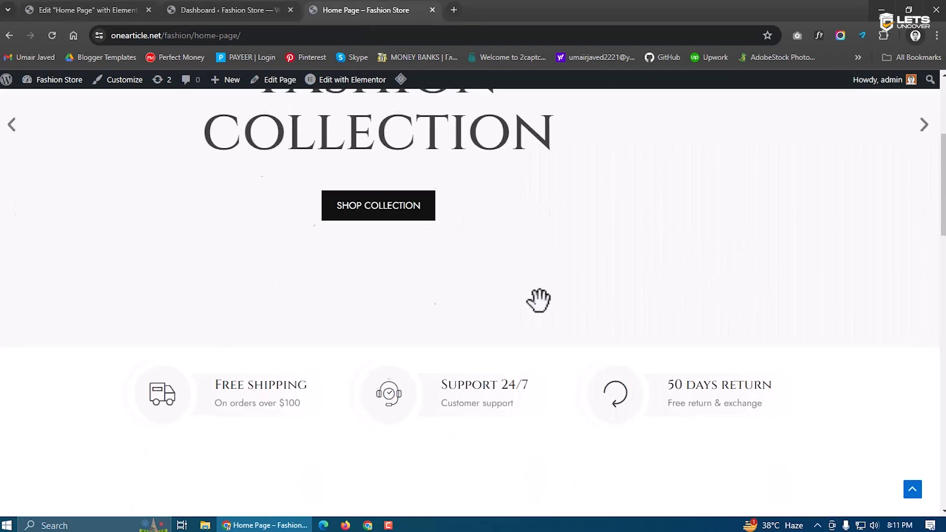
{"action": "scroll", "coordinate": [539, 300], "scroll_direction": "down", "scroll_amount": 5}
{"action": "scroll", "coordinate": [539, 310], "scroll_direction": "up", "scroll_amount": 12}
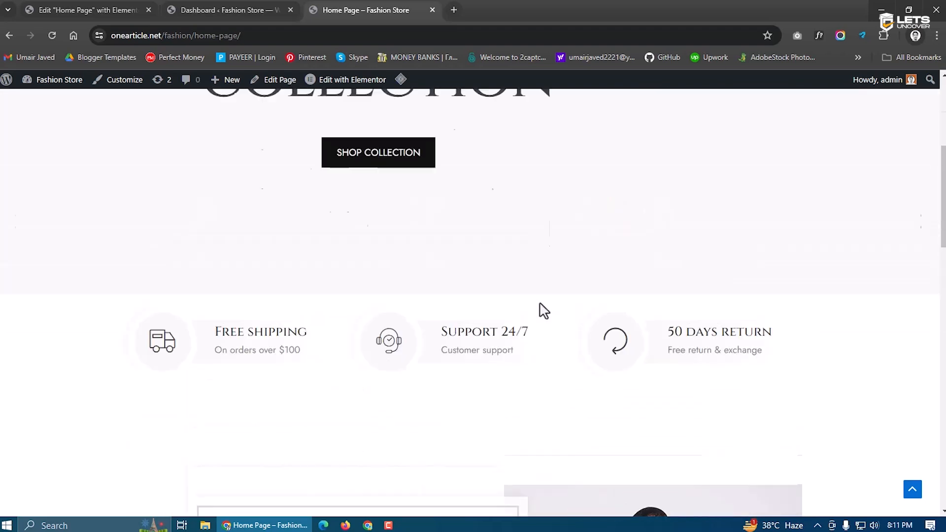
{"action": "left_click", "coordinate": [114, 7]}
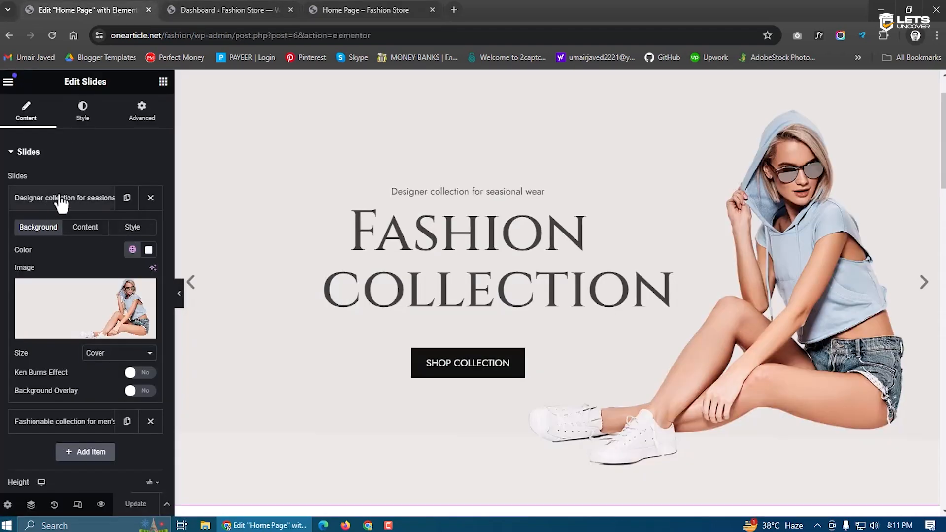
Set the second hero slide's background to the seated-woman photo
{"action": "scroll", "coordinate": [572, 414], "scroll_direction": "up", "scroll_amount": 1}
{"action": "scroll", "coordinate": [620, 266], "scroll_direction": "down", "scroll_amount": 1}
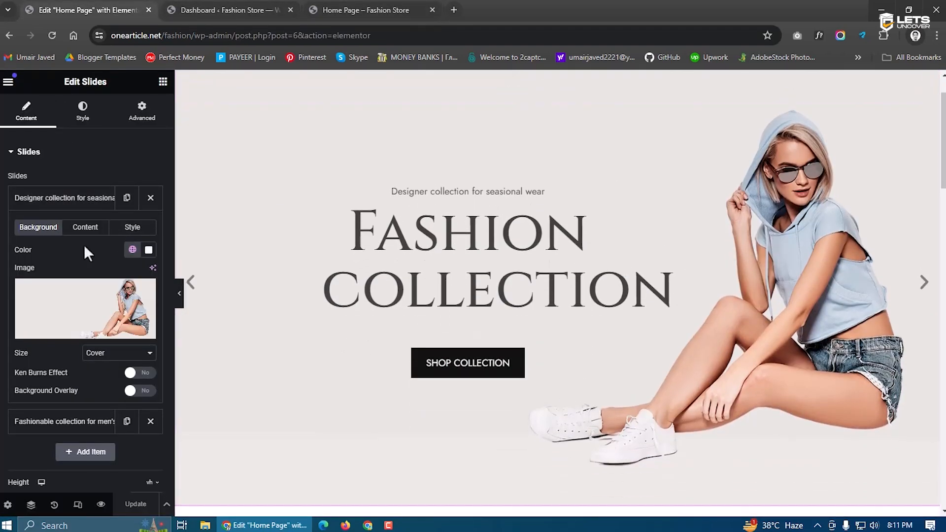
{"action": "left_click", "coordinate": [60, 199]}
{"action": "left_click", "coordinate": [78, 232]}
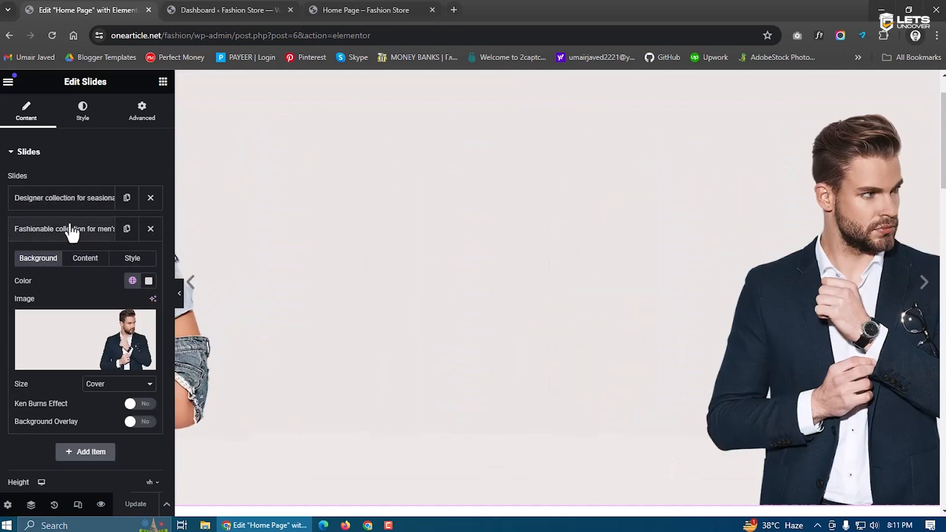
{"action": "left_click", "coordinate": [42, 335]}
{"action": "scroll", "coordinate": [444, 405], "scroll_direction": "down", "scroll_amount": 3}
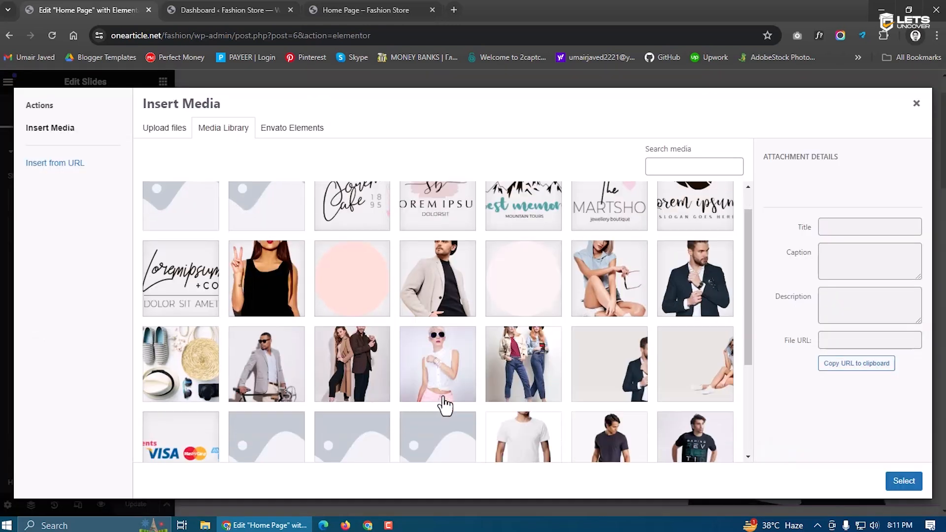
{"action": "left_click", "coordinate": [715, 279]}
{"action": "left_click", "coordinate": [904, 481]}
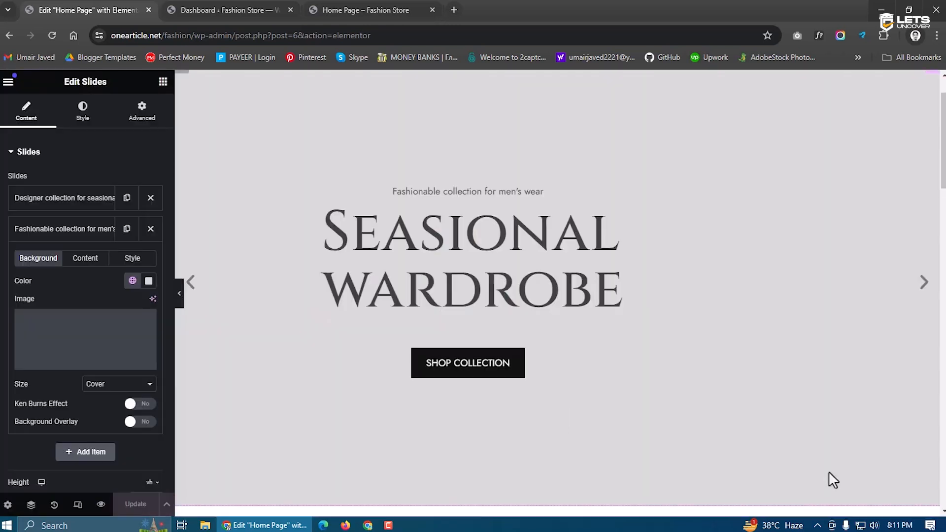
Give the first slide the seated-woman photo as its background and save the page
{"action": "left_click", "coordinate": [74, 197]}
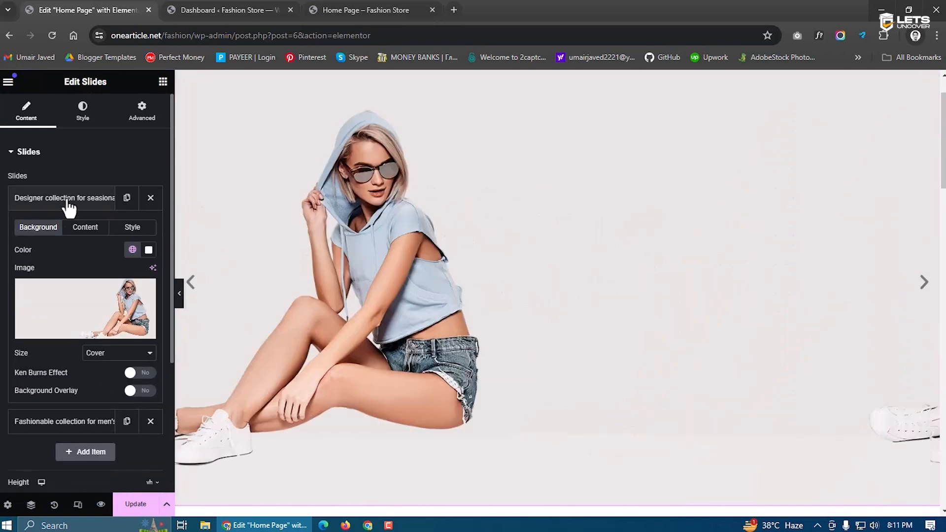
{"action": "left_click", "coordinate": [75, 306]}
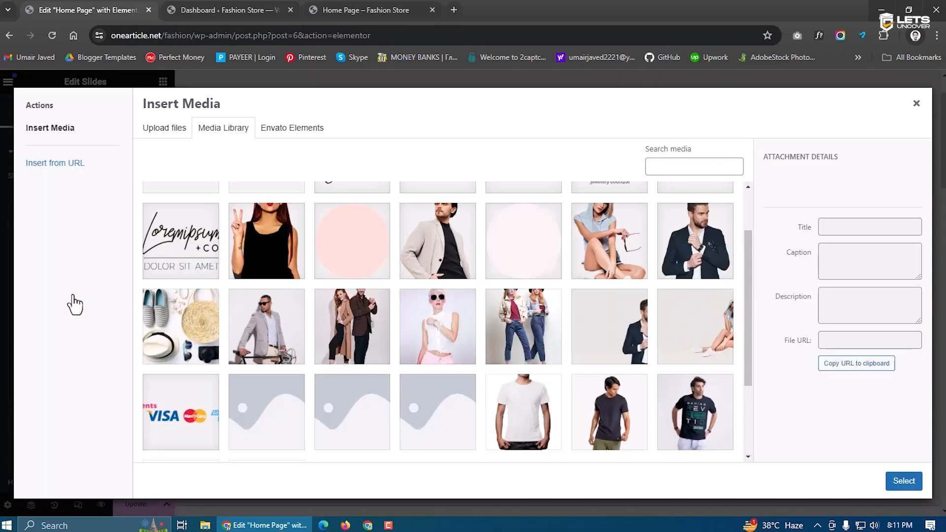
{"action": "left_click", "coordinate": [682, 330]}
{"action": "left_click", "coordinate": [905, 483]}
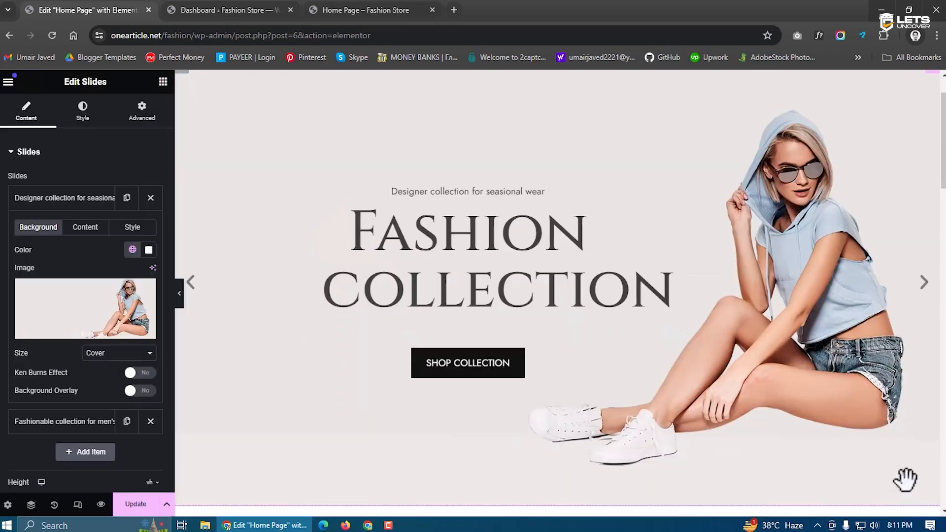
{"action": "left_click", "coordinate": [132, 506]}
Check the live home page, cycling the hero slider through its slides
{"action": "left_click", "coordinate": [216, 10]}
{"action": "left_click", "coordinate": [345, 9]}
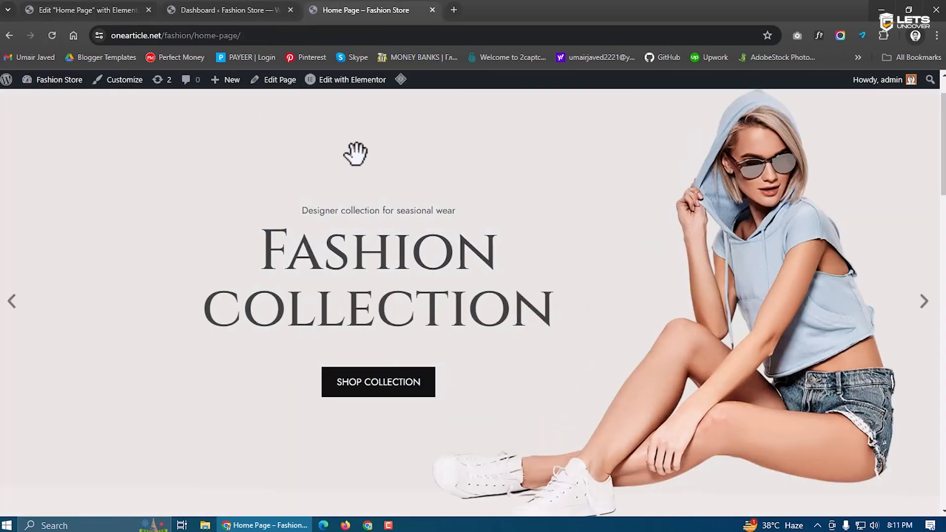
{"action": "scroll", "coordinate": [563, 244], "scroll_direction": "up", "scroll_amount": 1}
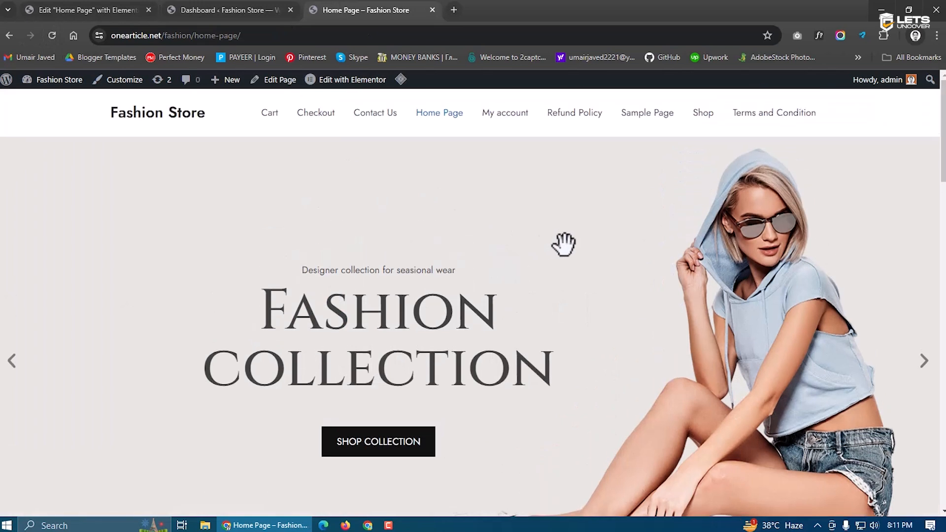
{"action": "left_click", "coordinate": [924, 361]}
{"action": "left_click", "coordinate": [924, 361]}
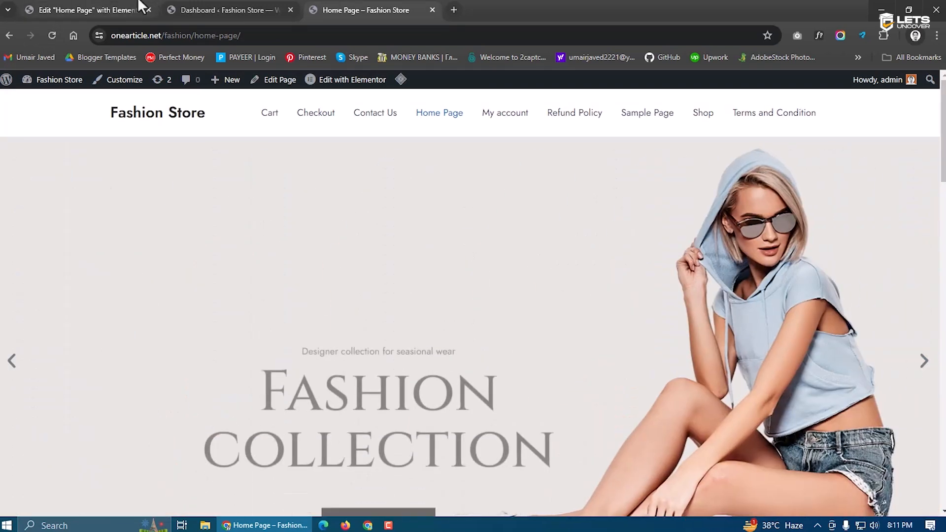
{"action": "left_click", "coordinate": [140, 6]}
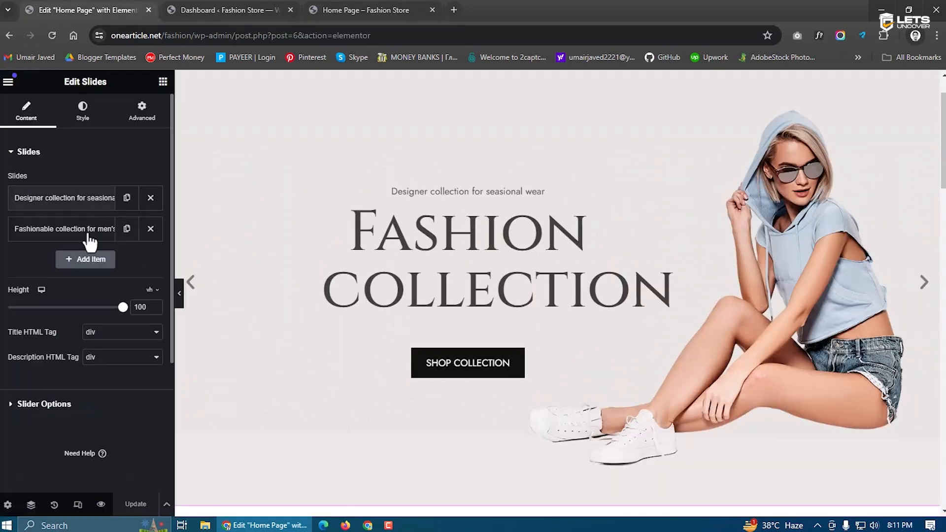
Set the second slide's background to the man-in-jacket photo and view the live page
{"action": "left_click", "coordinate": [86, 229]}
{"action": "left_click", "coordinate": [88, 355]}
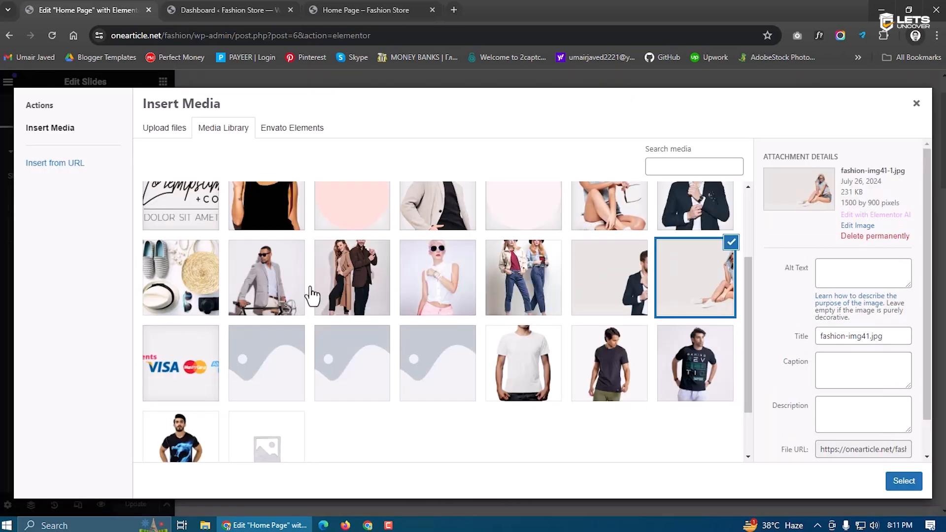
{"action": "left_click", "coordinate": [621, 292]}
{"action": "left_click", "coordinate": [910, 488]}
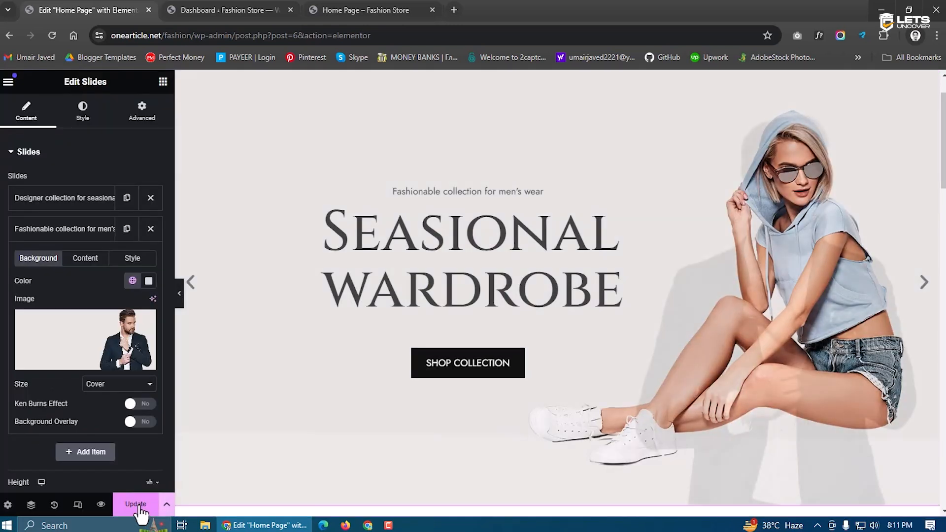
{"action": "left_click", "coordinate": [379, 11]}
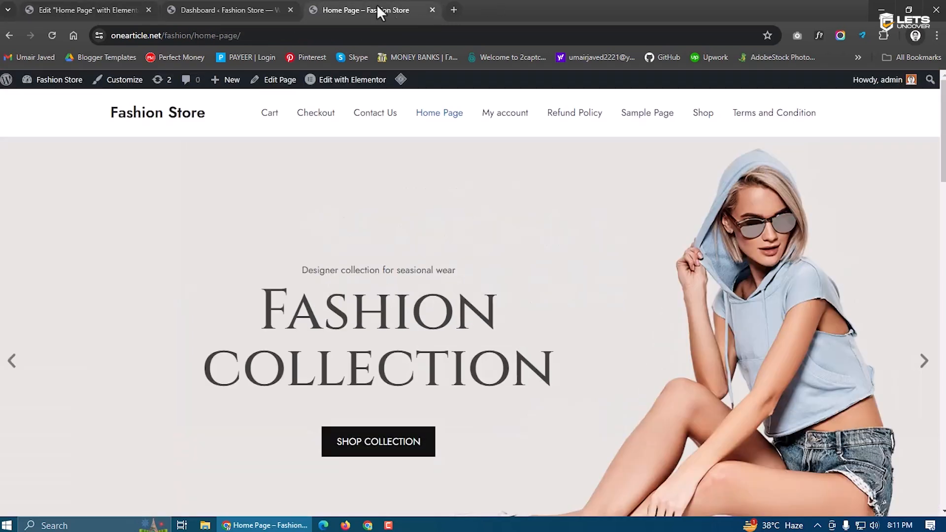
{"action": "left_click", "coordinate": [53, 36]}
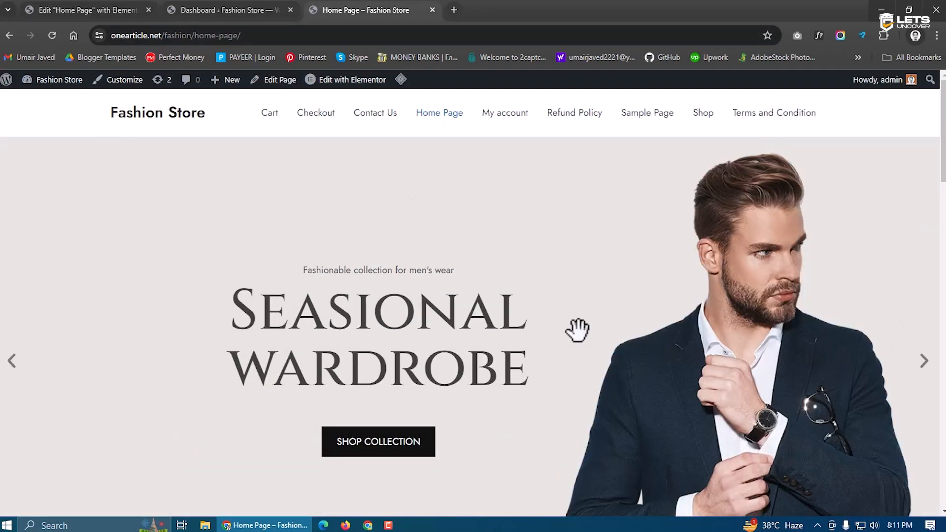
{"action": "scroll", "coordinate": [207, 308], "scroll_direction": "down", "scroll_amount": 10}
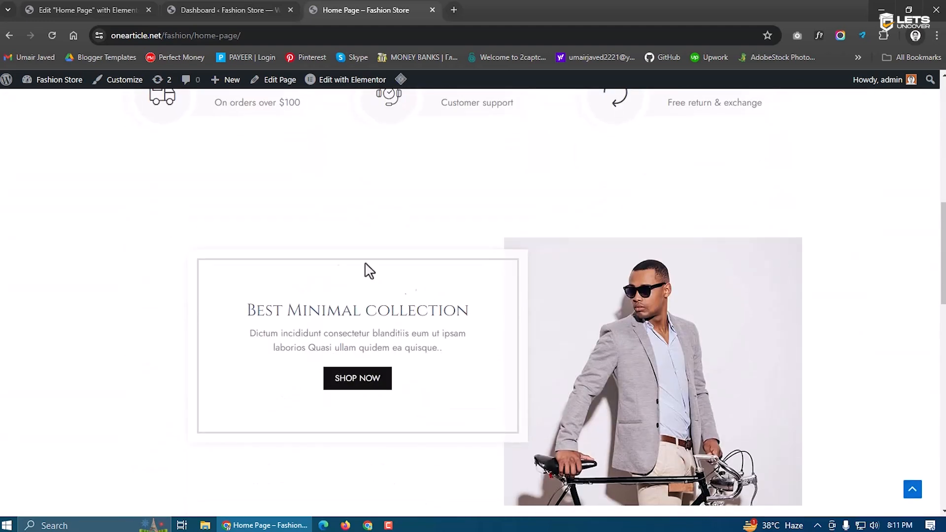
{"action": "scroll", "coordinate": [597, 236], "scroll_direction": "up", "scroll_amount": 2}
{"action": "scroll", "coordinate": [576, 217], "scroll_direction": "down", "scroll_amount": 10}
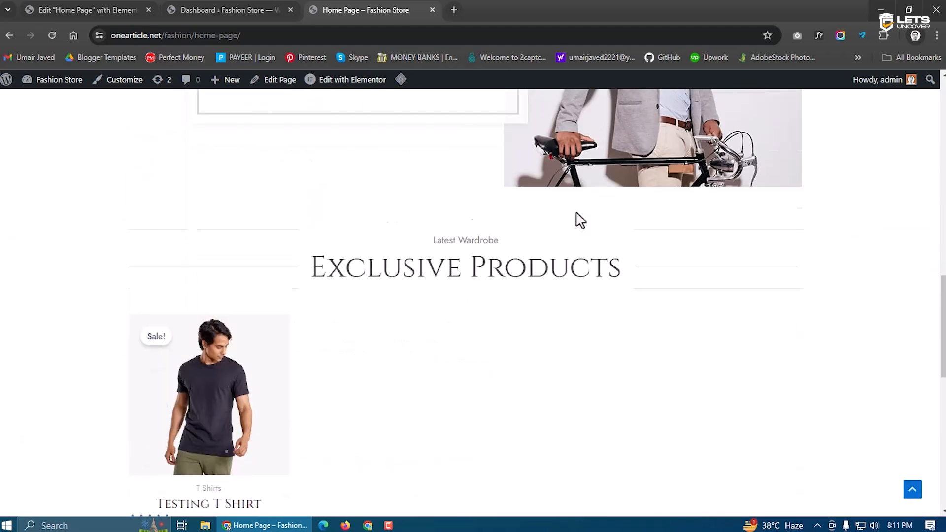
{"action": "scroll", "coordinate": [576, 214], "scroll_direction": "down", "scroll_amount": 7}
{"action": "scroll", "coordinate": [294, 181], "scroll_direction": "up", "scroll_amount": 6}
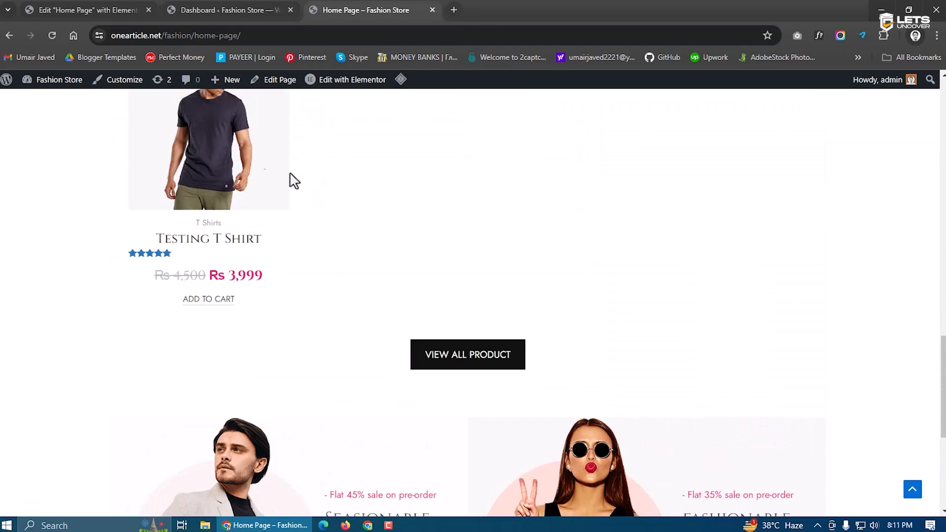
{"action": "scroll", "coordinate": [564, 238], "scroll_direction": "up", "scroll_amount": 2}
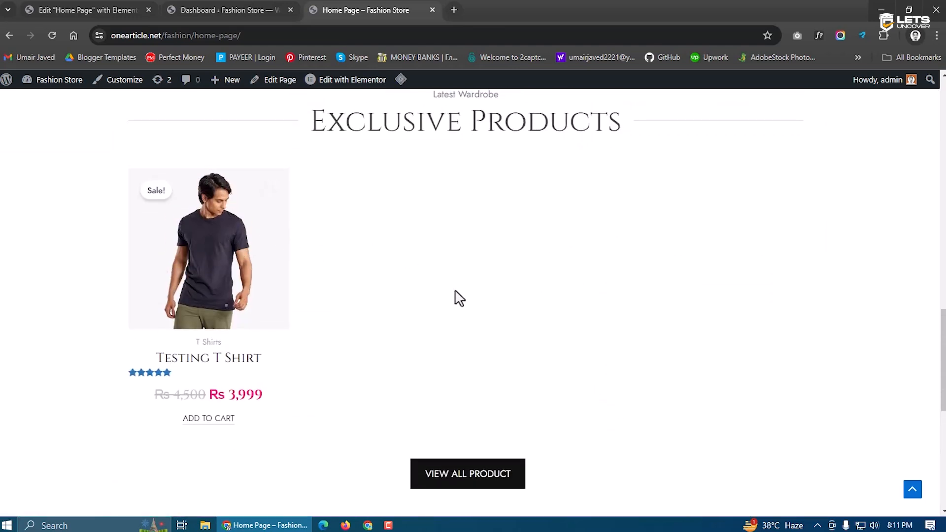
{"action": "scroll", "coordinate": [391, 309], "scroll_direction": "down", "scroll_amount": 8}
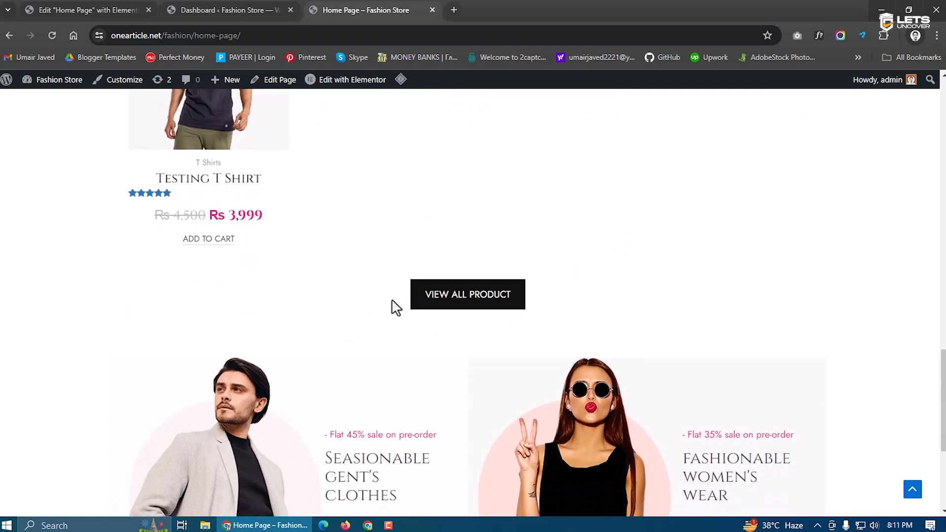
{"action": "scroll", "coordinate": [391, 308], "scroll_direction": "up", "scroll_amount": 15}
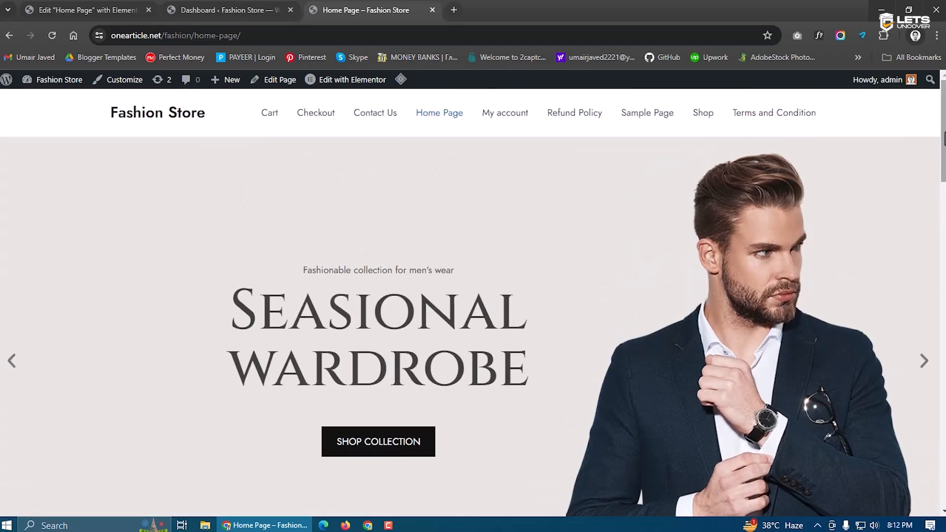
{"action": "scroll", "coordinate": [473, 302], "scroll_direction": "down", "scroll_amount": 13}
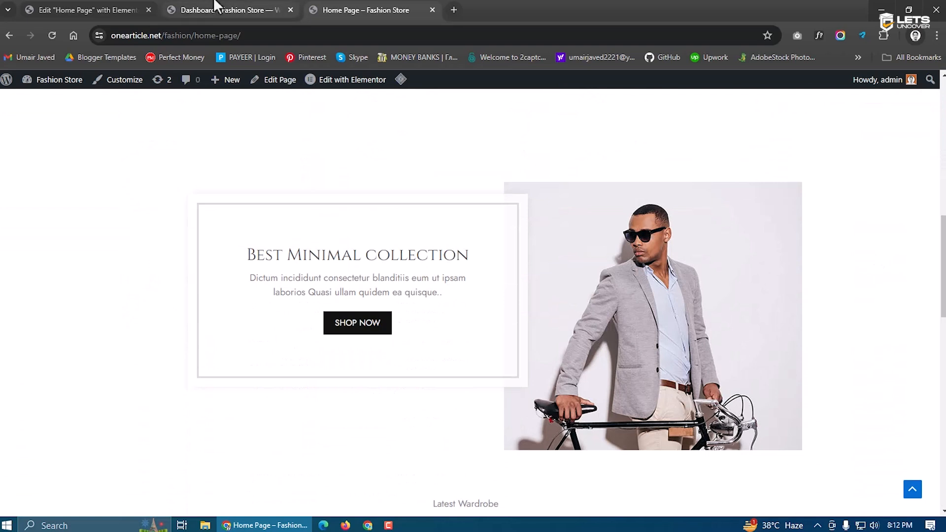
{"action": "left_click", "coordinate": [215, 7]}
{"action": "left_click", "coordinate": [116, 7]}
{"action": "scroll", "coordinate": [517, 247], "scroll_direction": "down", "scroll_amount": 5}
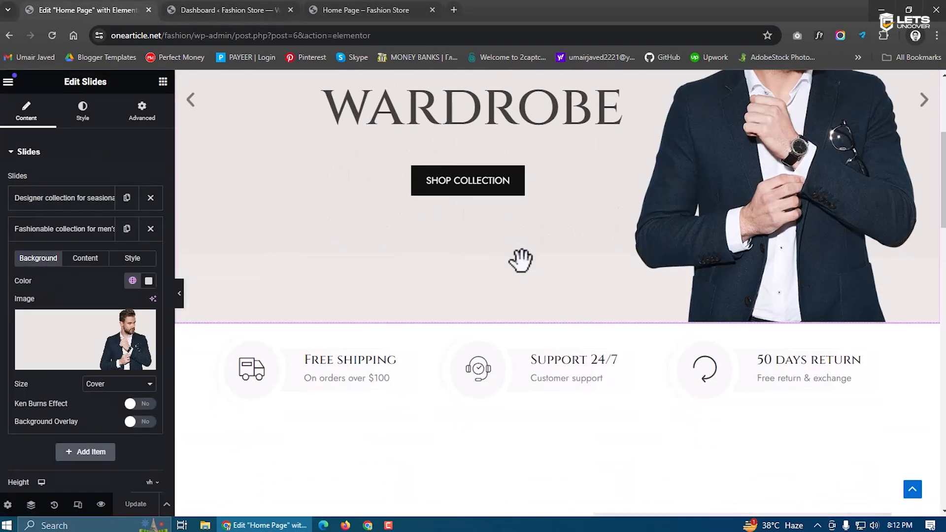
{"action": "left_click", "coordinate": [163, 82]}
{"action": "scroll", "coordinate": [121, 254], "scroll_direction": "down", "scroll_amount": 8}
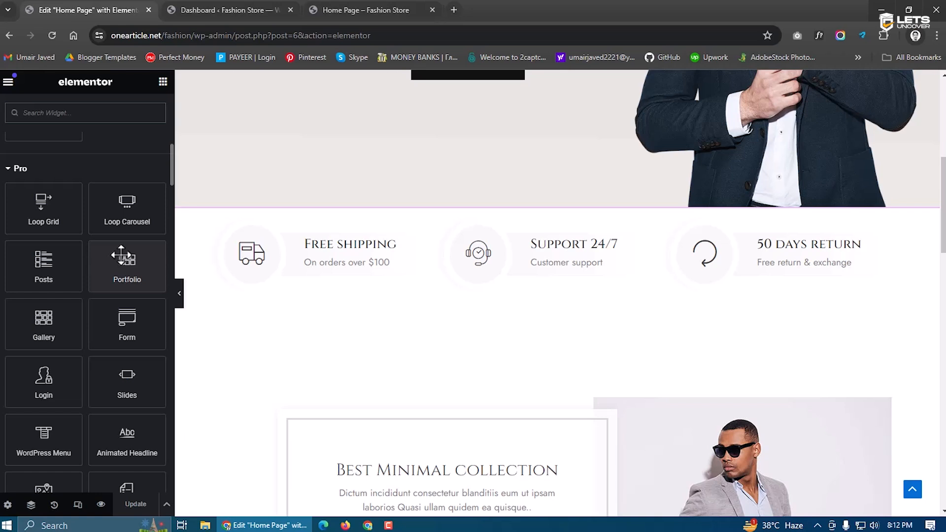
{"action": "scroll", "coordinate": [123, 255], "scroll_direction": "down", "scroll_amount": 9}
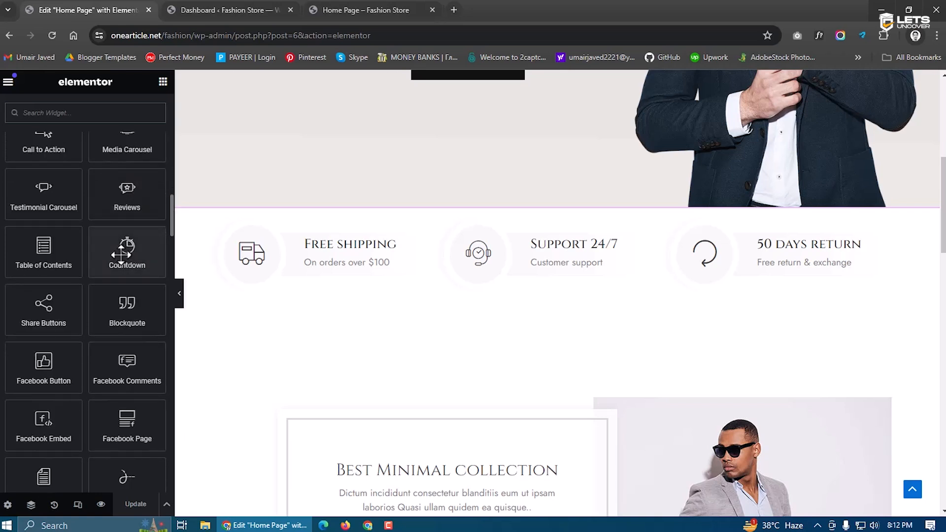
{"action": "left_click", "coordinate": [348, 9]}
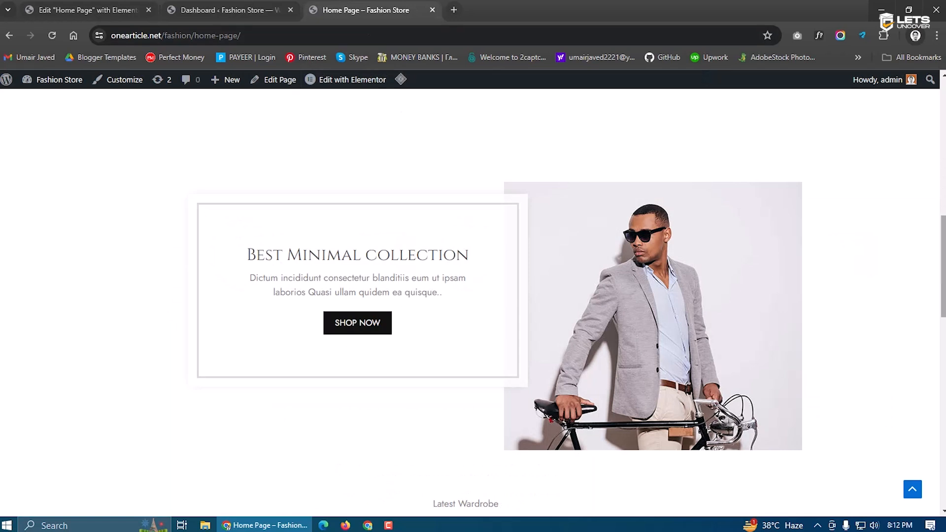
{"action": "scroll", "coordinate": [408, 226], "scroll_direction": "down", "scroll_amount": 2}
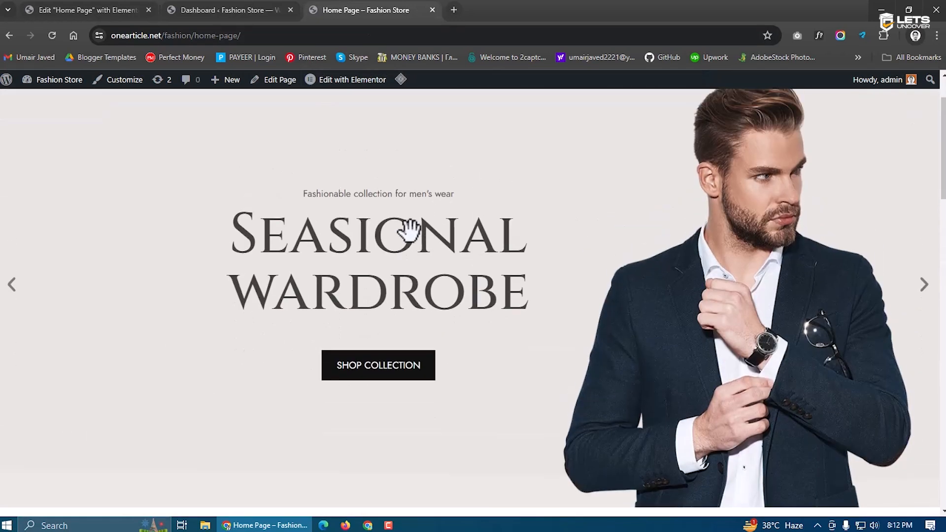
{"action": "scroll", "coordinate": [407, 226], "scroll_direction": "up", "scroll_amount": 2}
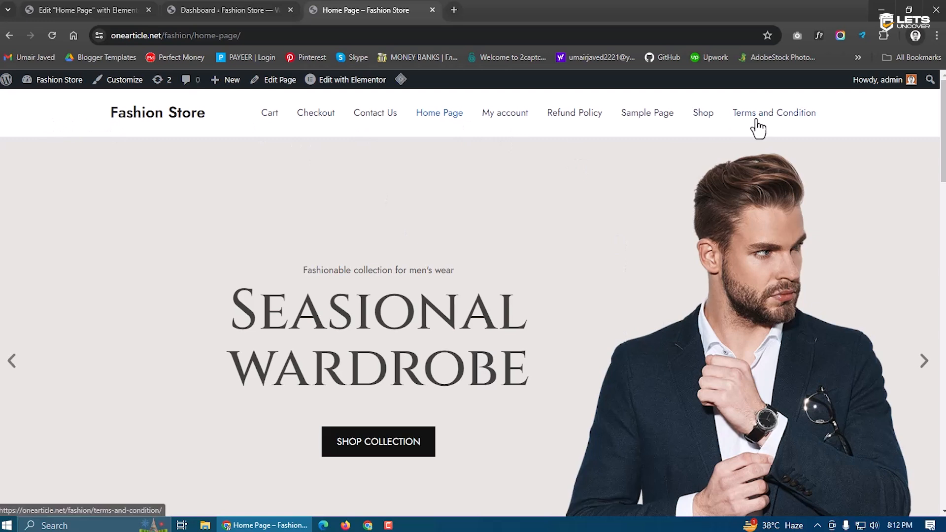
{"action": "scroll", "coordinate": [473, 302], "scroll_direction": "down", "scroll_amount": 10}
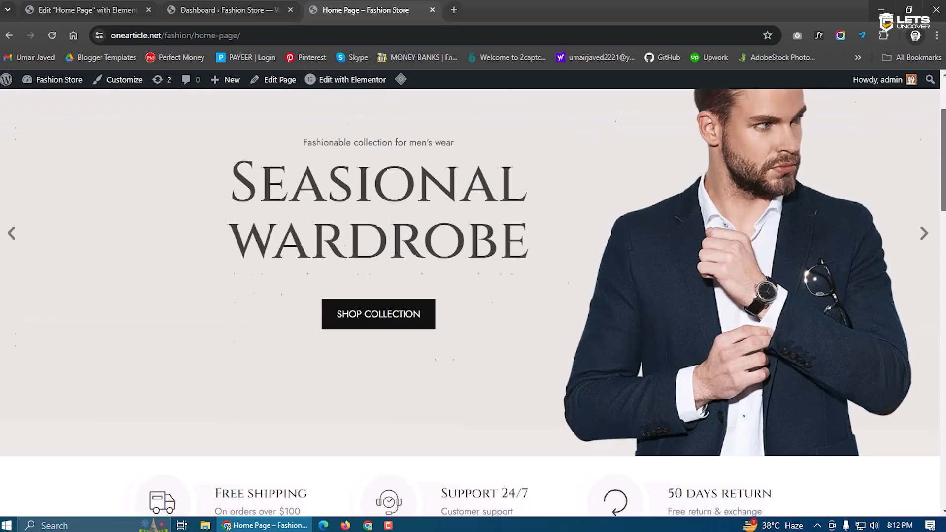
{"action": "scroll", "coordinate": [473, 301], "scroll_direction": "up", "scroll_amount": 8}
{"action": "left_click_drag", "start_coordinate": [943, 183], "coordinate": [908, 358]}
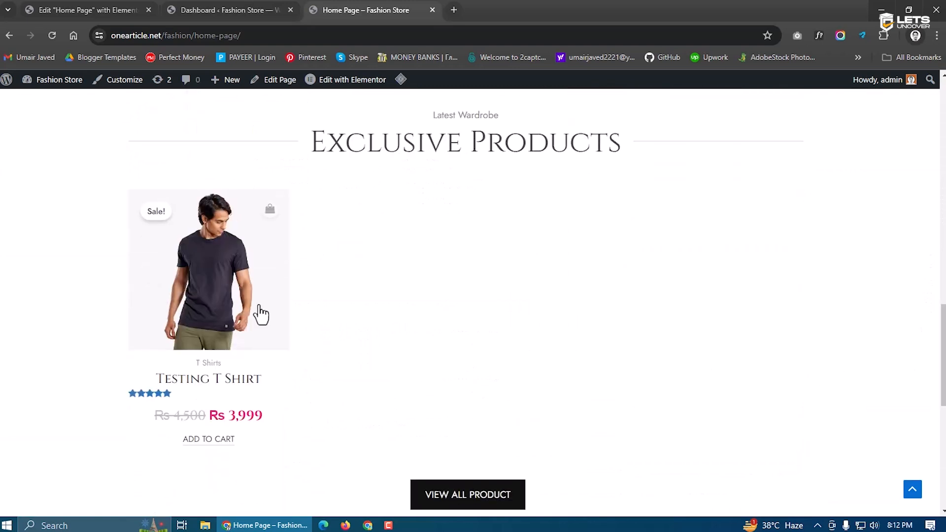
Open the Testing T Shirt product page, then return to the admin Dashboard
{"action": "left_click", "coordinate": [254, 291]}
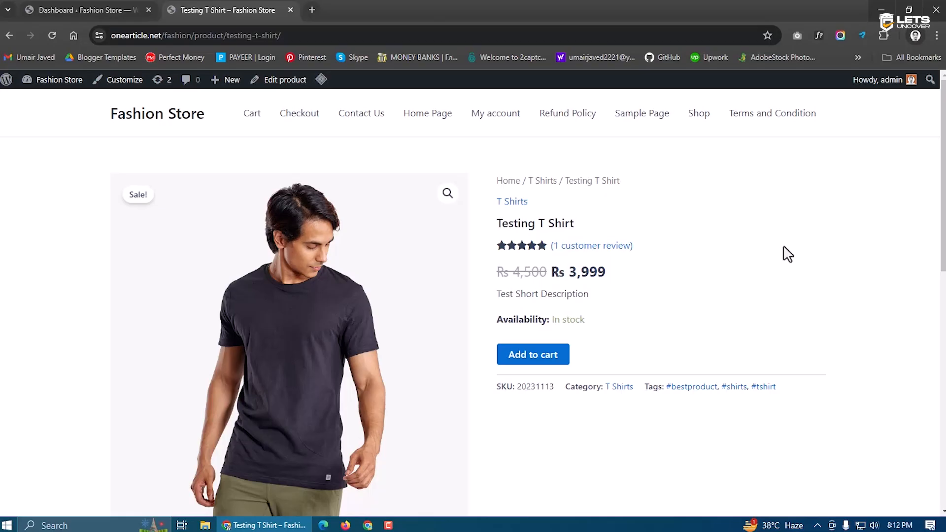
{"action": "left_click", "coordinate": [123, 10]}
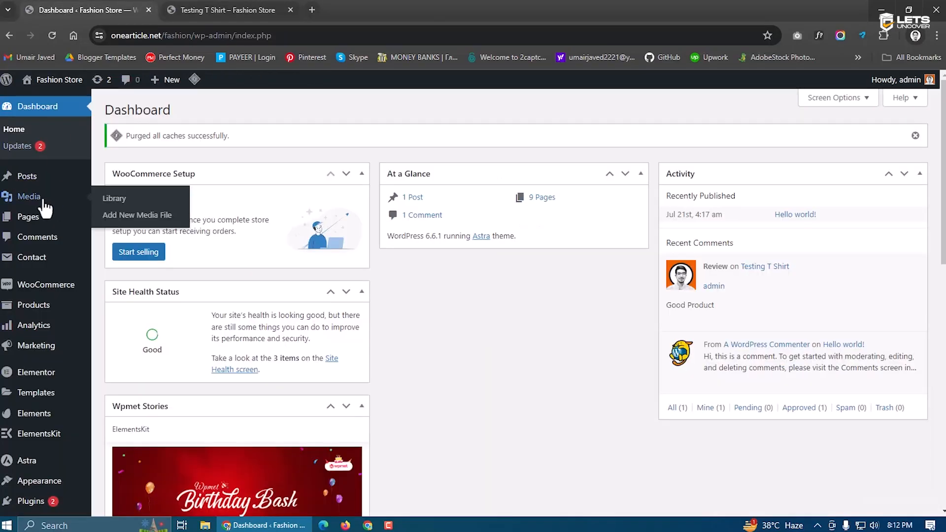
Go to Templates > Saved Templates and filter to the Published (5) templates
{"action": "mouse_move", "coordinate": [22, 219]}
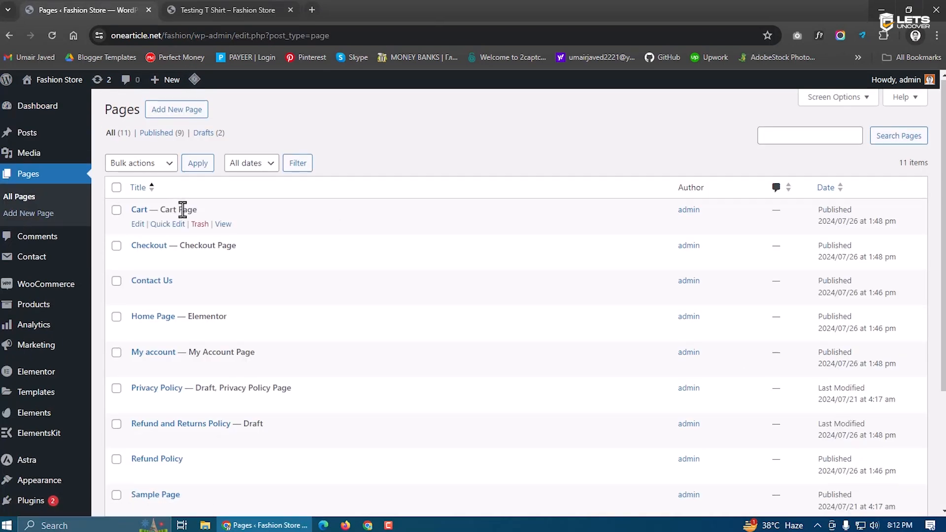
{"action": "scroll", "coordinate": [236, 295], "scroll_direction": "down", "scroll_amount": 3}
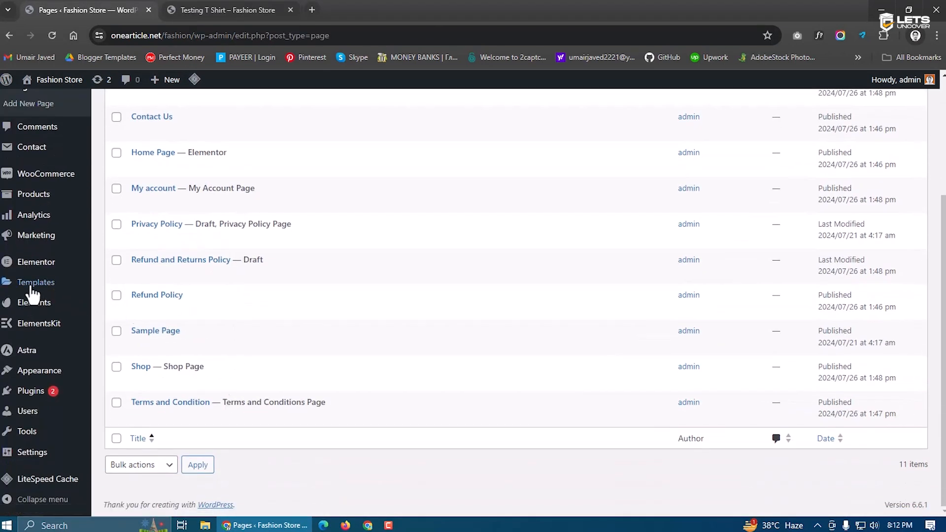
{"action": "mouse_move", "coordinate": [44, 285]}
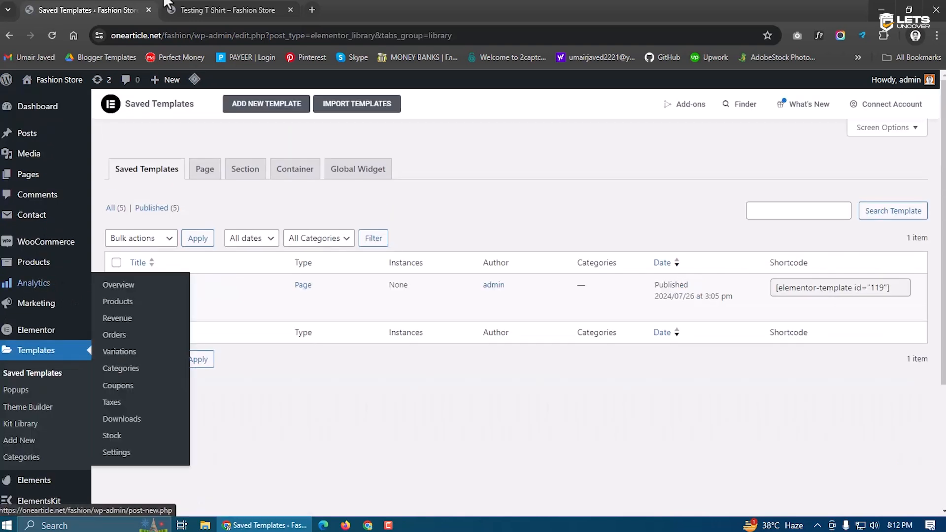
{"action": "left_click", "coordinate": [204, 8]}
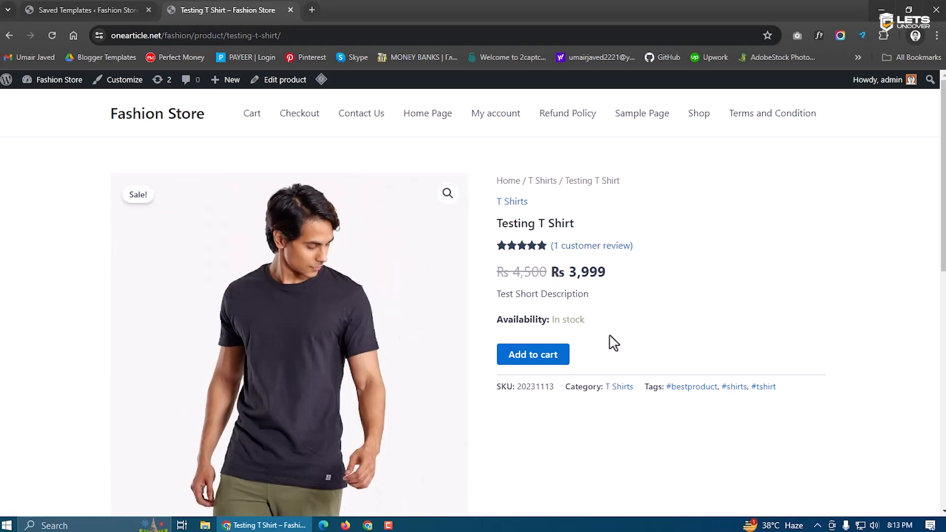
{"action": "left_click", "coordinate": [118, 9]}
{"action": "left_click", "coordinate": [155, 209]}
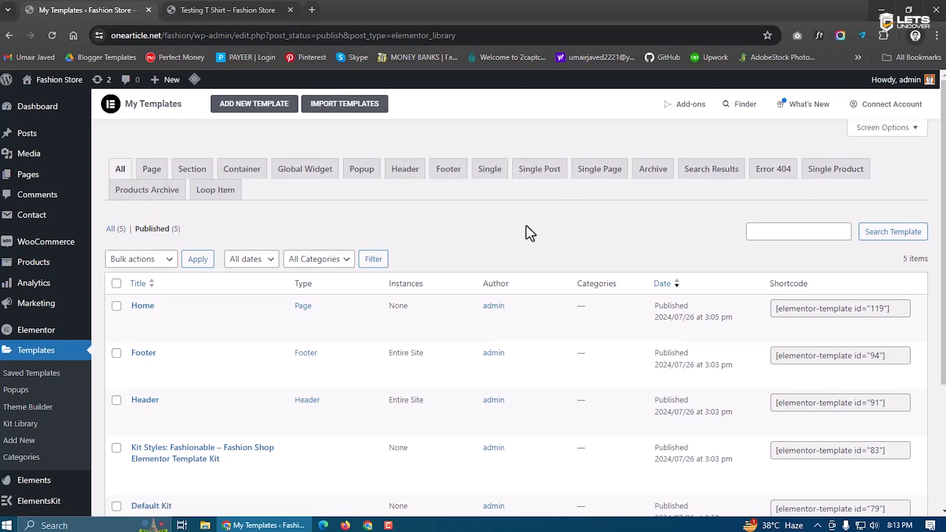
Add a new Single Product template named 'Single Product' and create it
{"action": "left_click", "coordinate": [831, 182]}
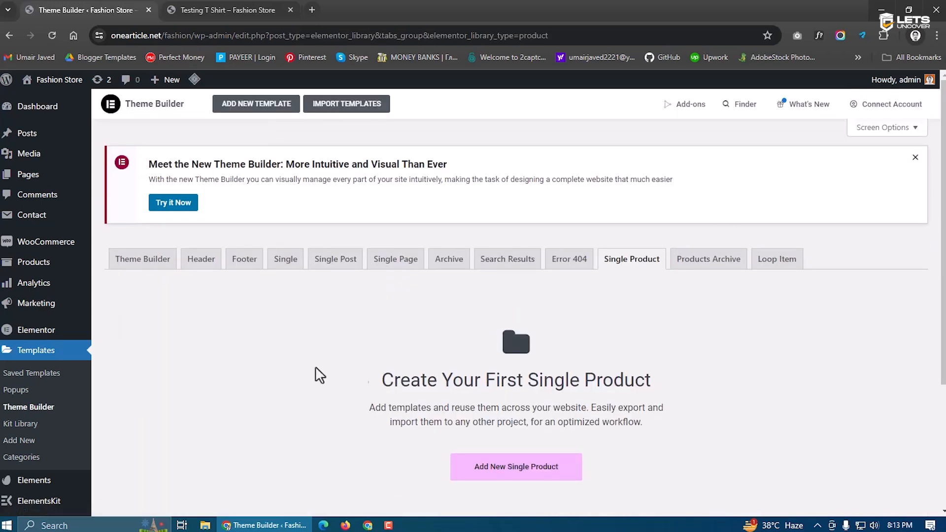
{"action": "scroll", "coordinate": [471, 360], "scroll_direction": "down", "scroll_amount": 1}
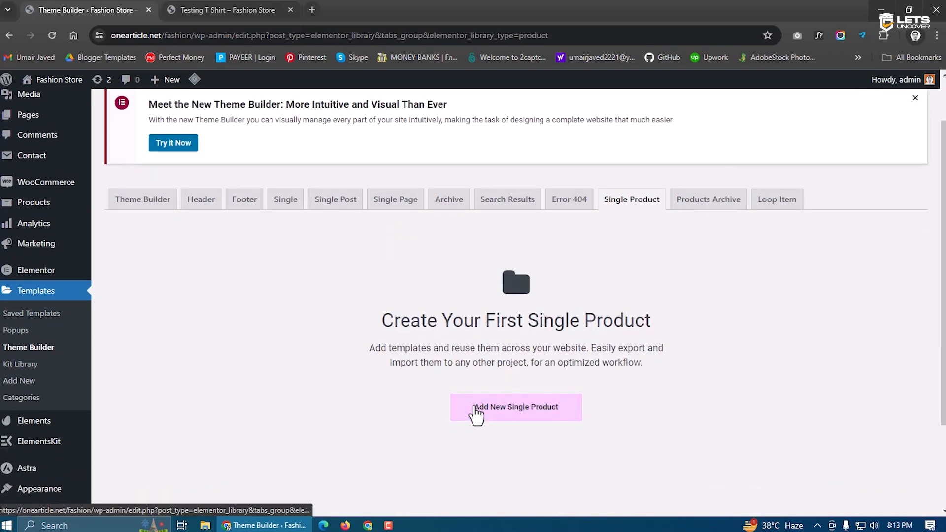
{"action": "left_click", "coordinate": [476, 409]}
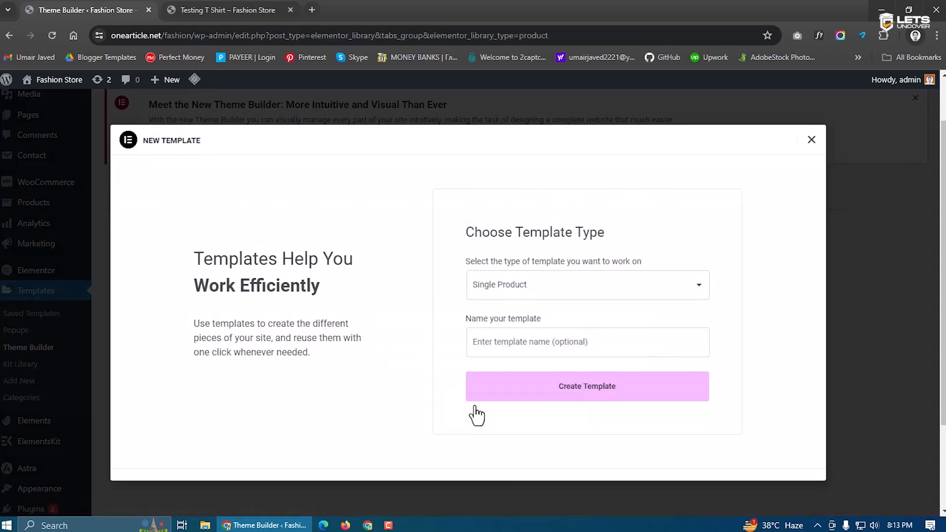
{"action": "left_click", "coordinate": [517, 341]}
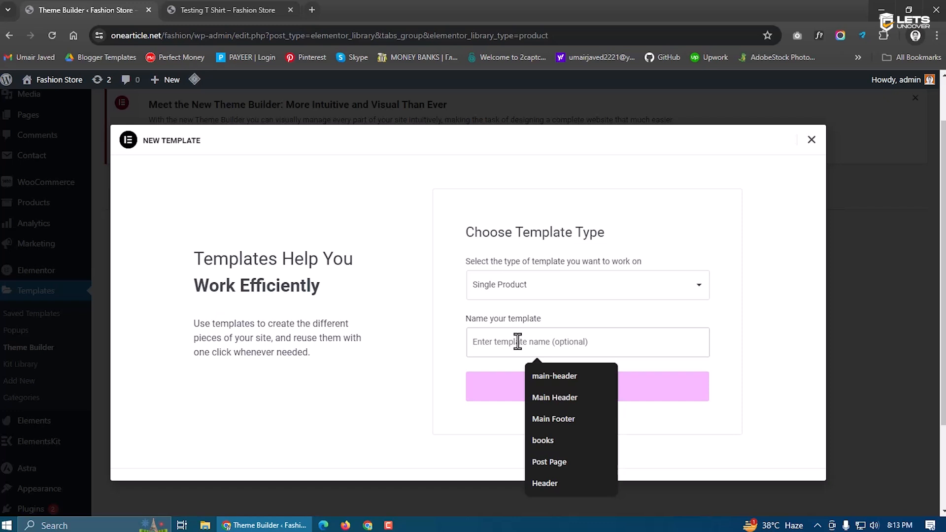
{"action": "type", "text": "Single Product"}
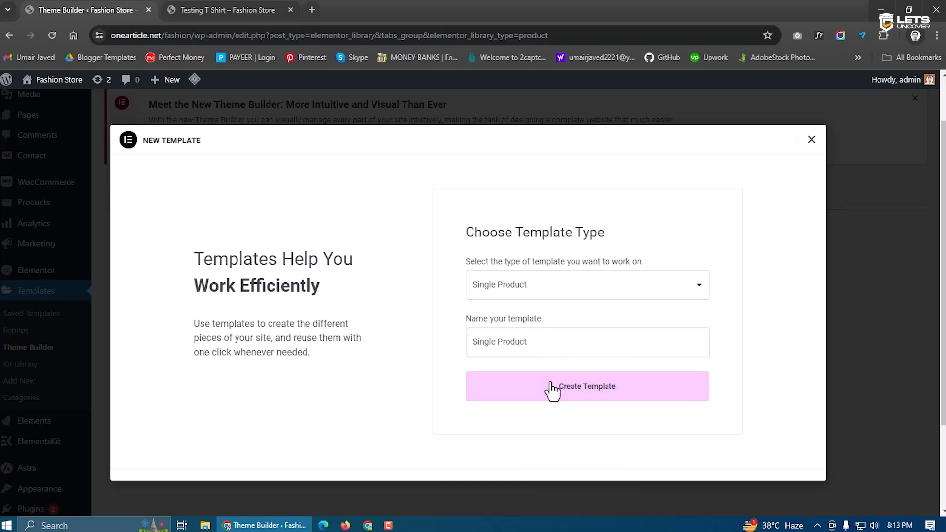
{"action": "left_click", "coordinate": [571, 387]}
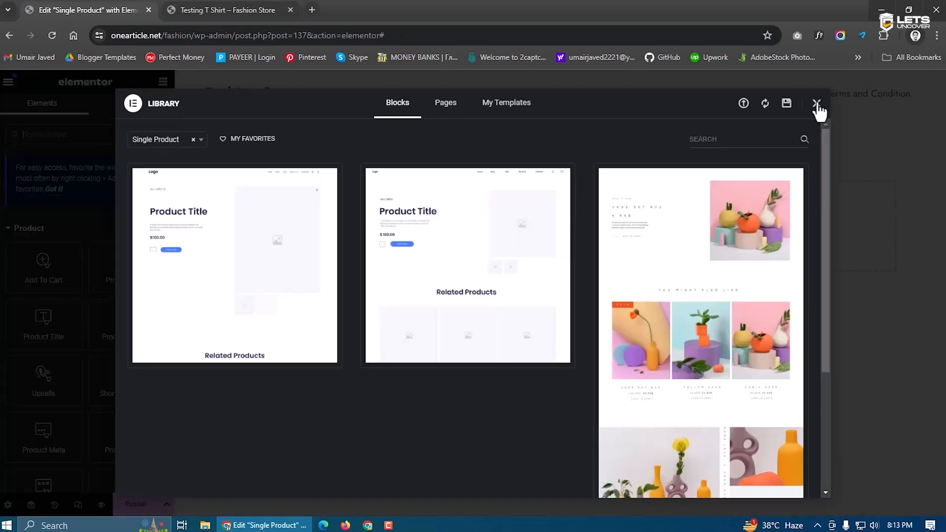
Insert the Fashionable kit's Single product design into the template
{"action": "left_click", "coordinate": [816, 103]}
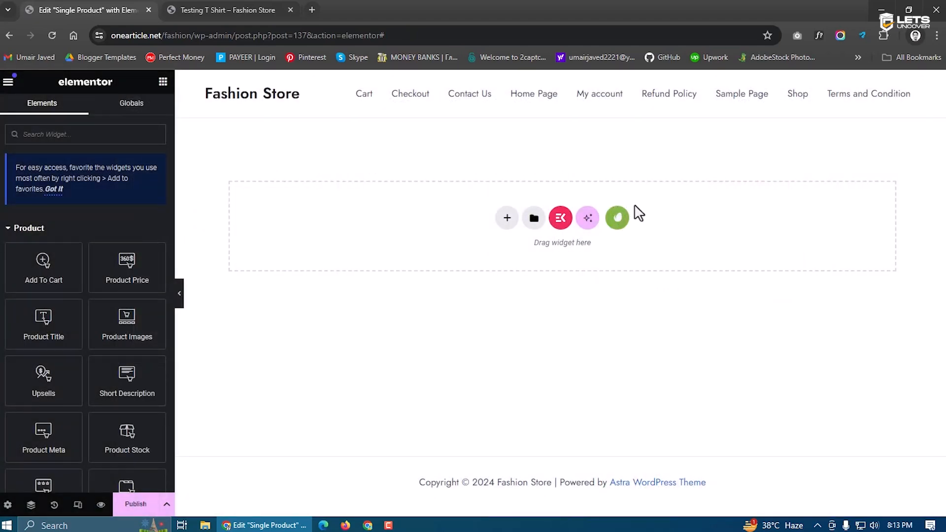
{"action": "left_click", "coordinate": [619, 220]}
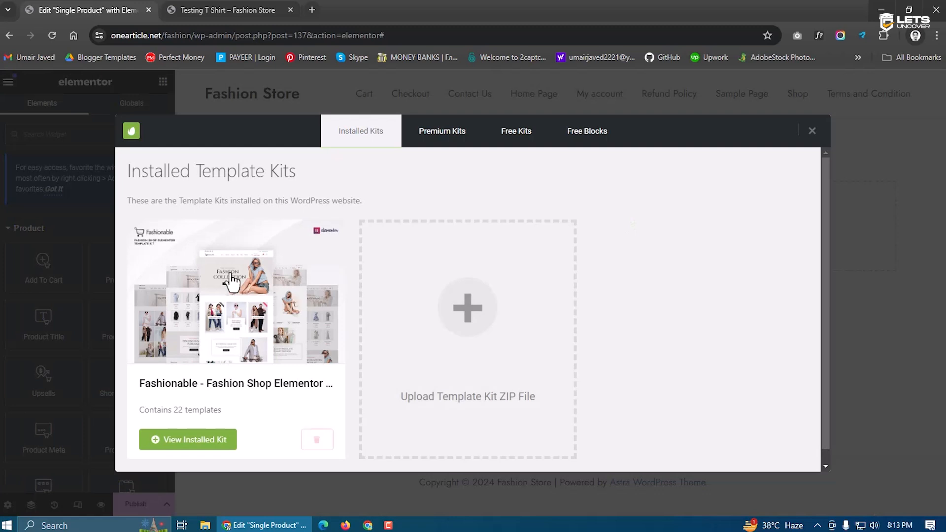
{"action": "left_click", "coordinate": [228, 274]}
{"action": "scroll", "coordinate": [556, 338], "scroll_direction": "down", "scroll_amount": 10}
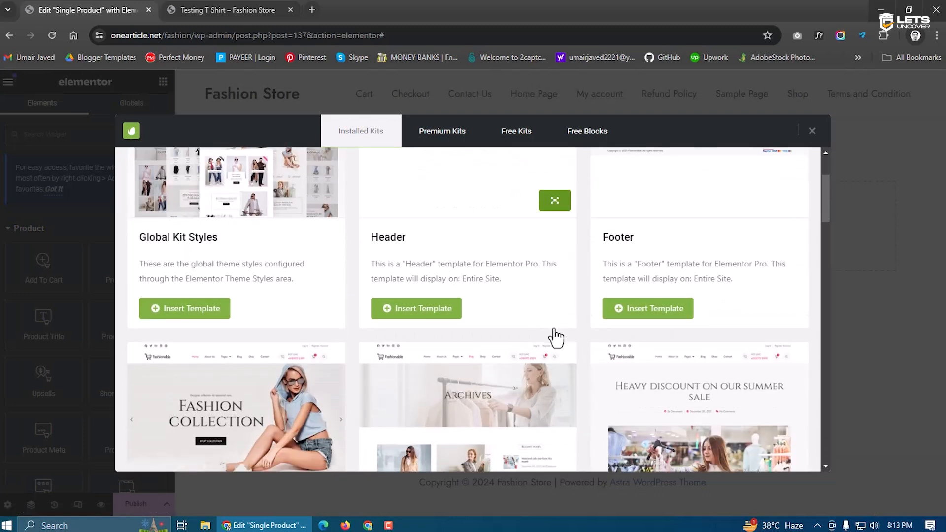
{"action": "scroll", "coordinate": [522, 326], "scroll_direction": "down", "scroll_amount": 3}
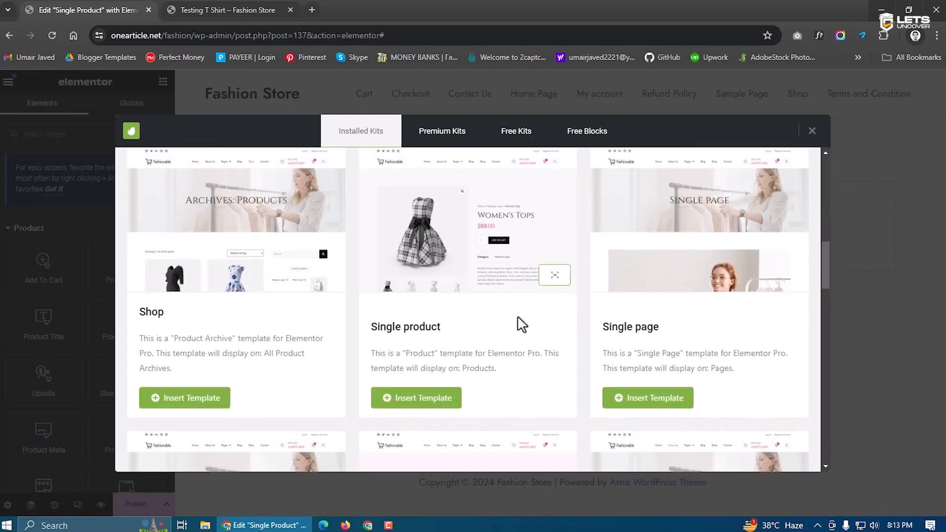
{"action": "left_click", "coordinate": [411, 385]}
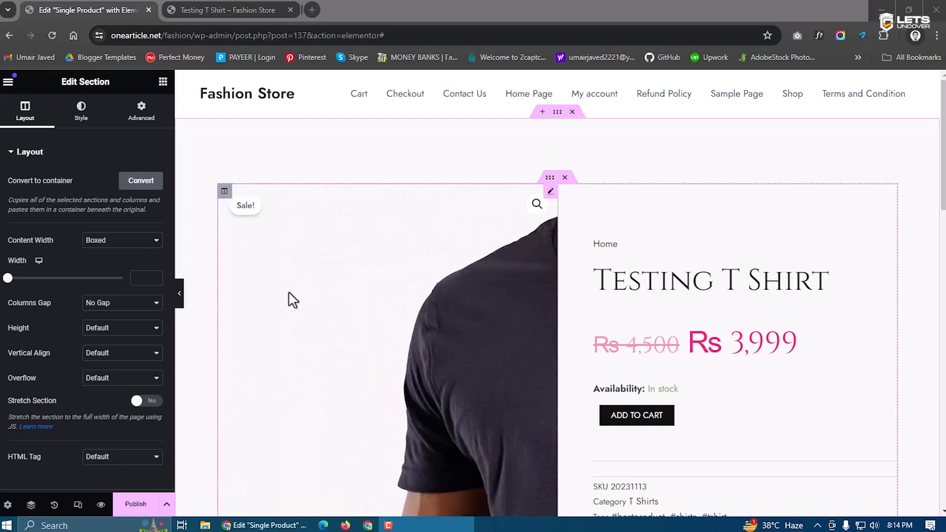
Compare with the live Testing T Shirt page, then reset the template's preview product to All
{"action": "left_click", "coordinate": [7, 504]}
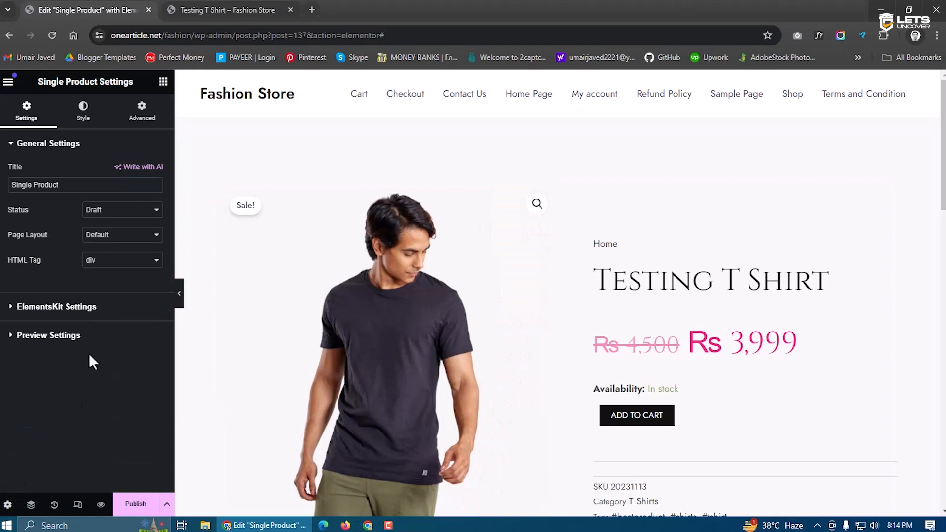
{"action": "left_click", "coordinate": [51, 336]}
{"action": "left_click", "coordinate": [40, 238]}
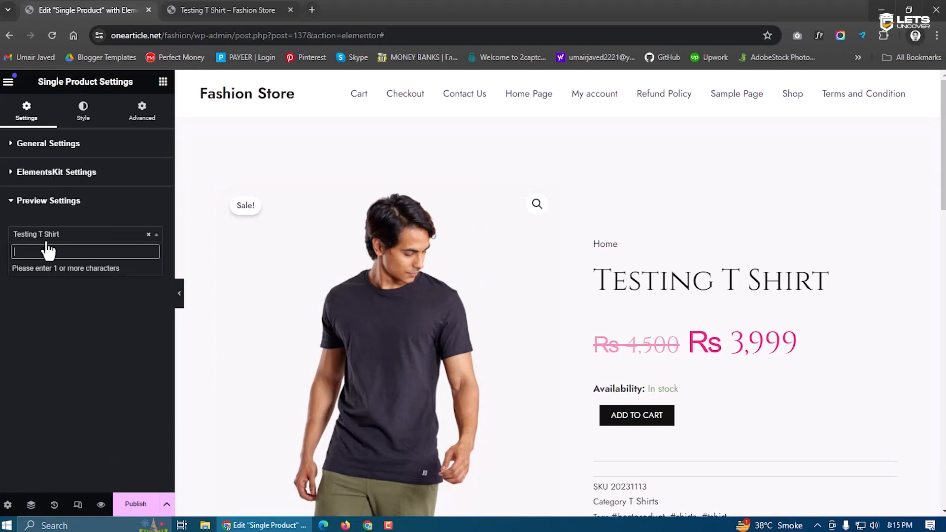
{"action": "left_click", "coordinate": [226, 10]}
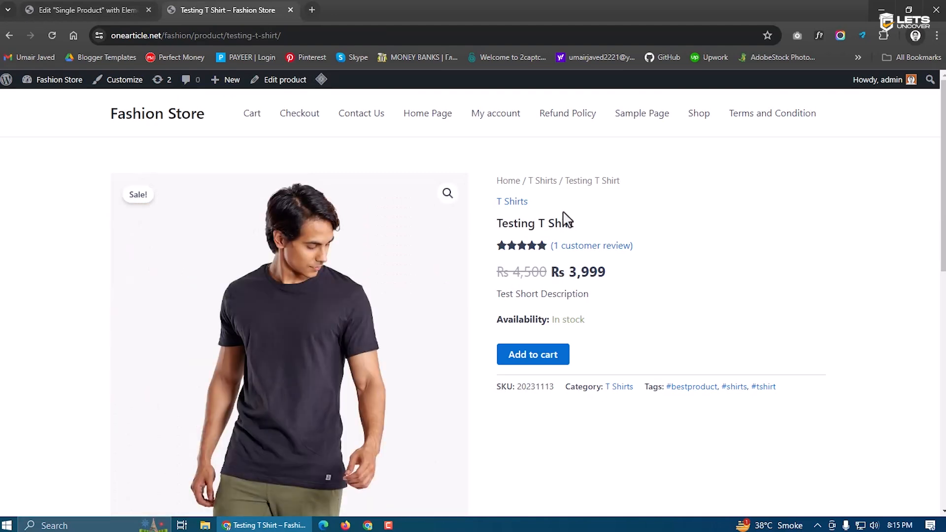
{"action": "left_click", "coordinate": [93, 9]}
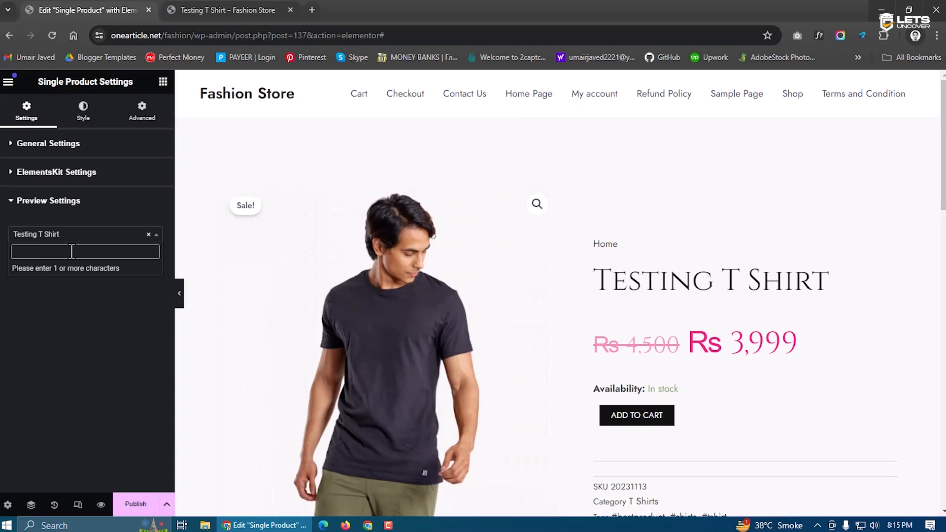
{"action": "left_click", "coordinate": [148, 234]}
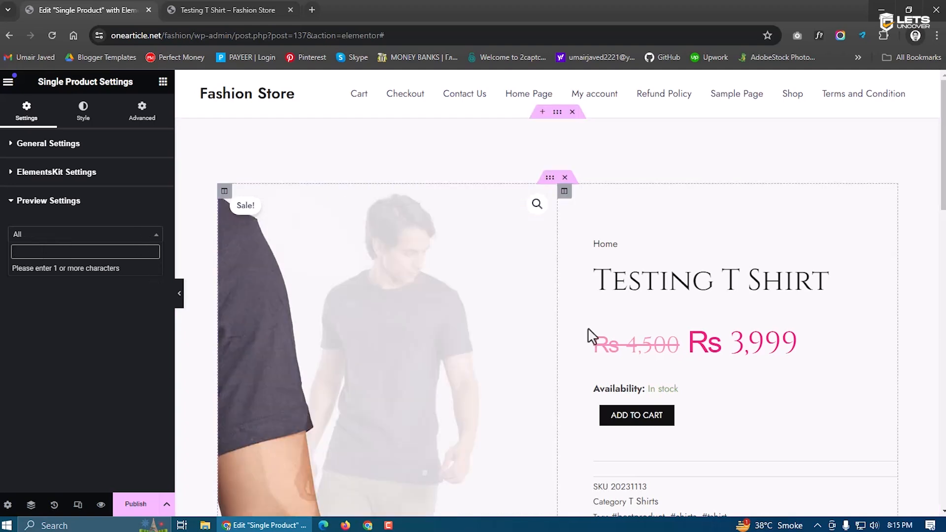
{"action": "scroll", "coordinate": [709, 374], "scroll_direction": "down", "scroll_amount": 1}
{"action": "scroll", "coordinate": [710, 374], "scroll_direction": "down", "scroll_amount": 2}
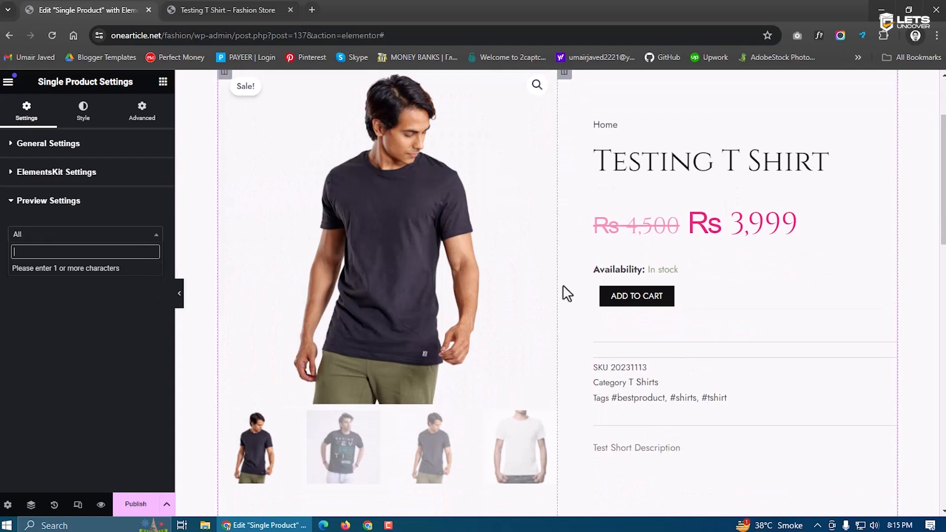
{"action": "scroll", "coordinate": [640, 229], "scroll_direction": "up", "scroll_amount": 1}
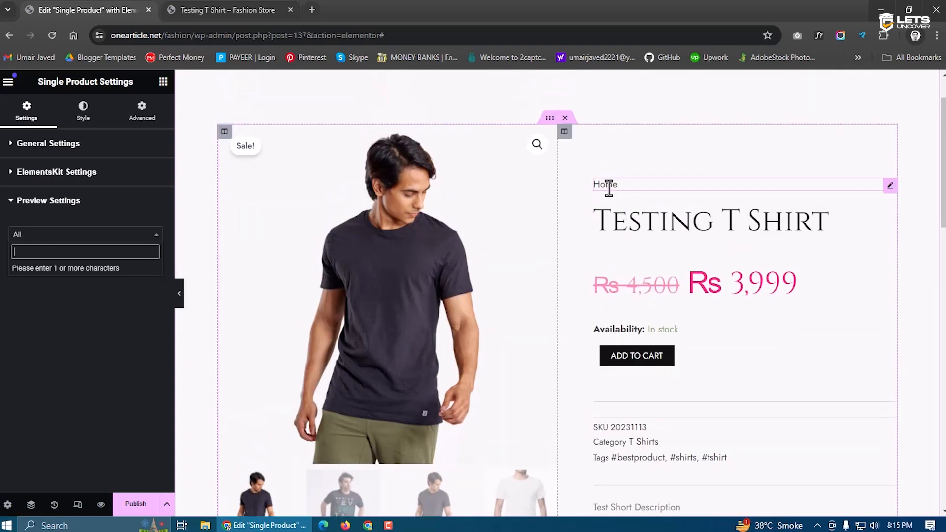
Colour the product's regular price bright red #FF0303
{"action": "left_click", "coordinate": [618, 240]}
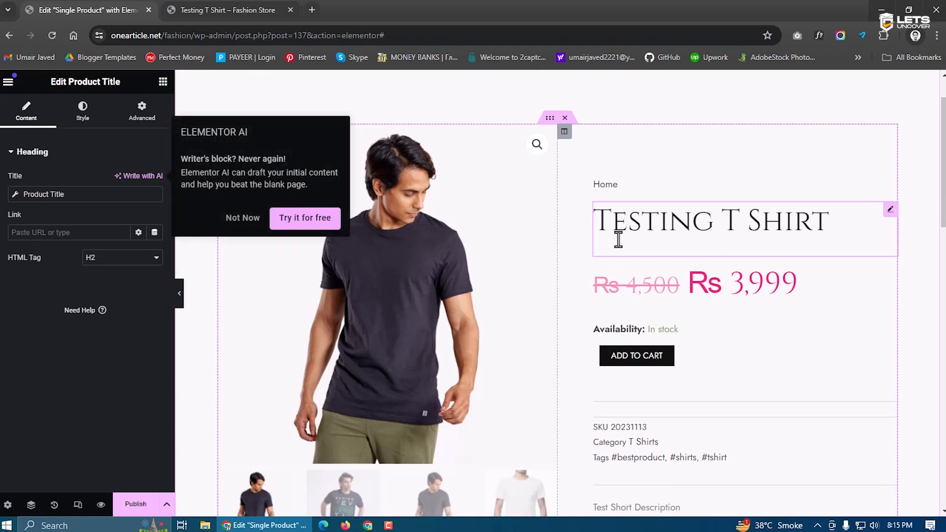
{"action": "left_click", "coordinate": [697, 291]}
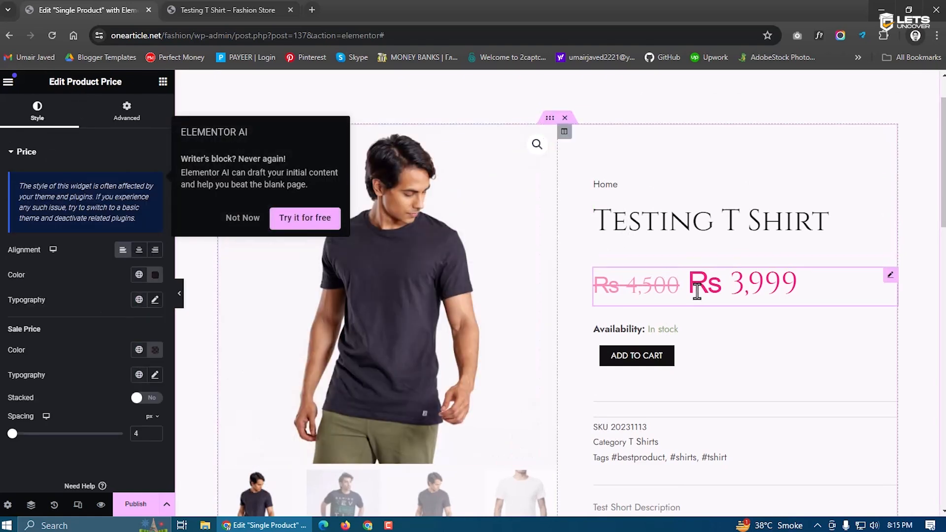
{"action": "left_click", "coordinate": [673, 327]}
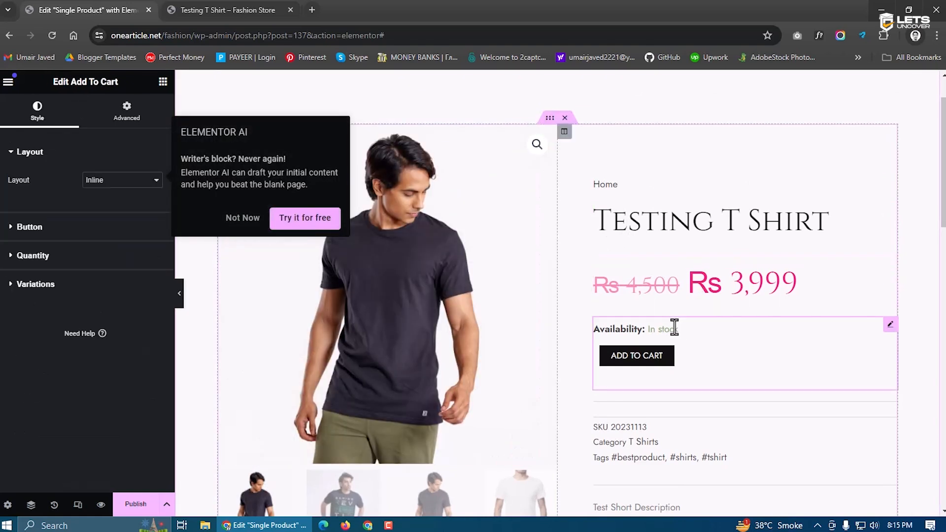
{"action": "left_click", "coordinate": [672, 282]}
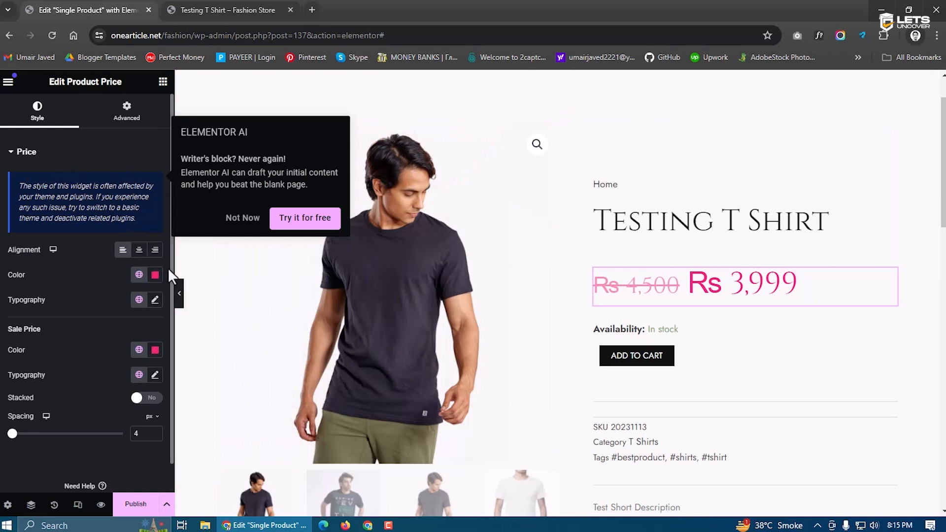
{"action": "left_click", "coordinate": [155, 275]}
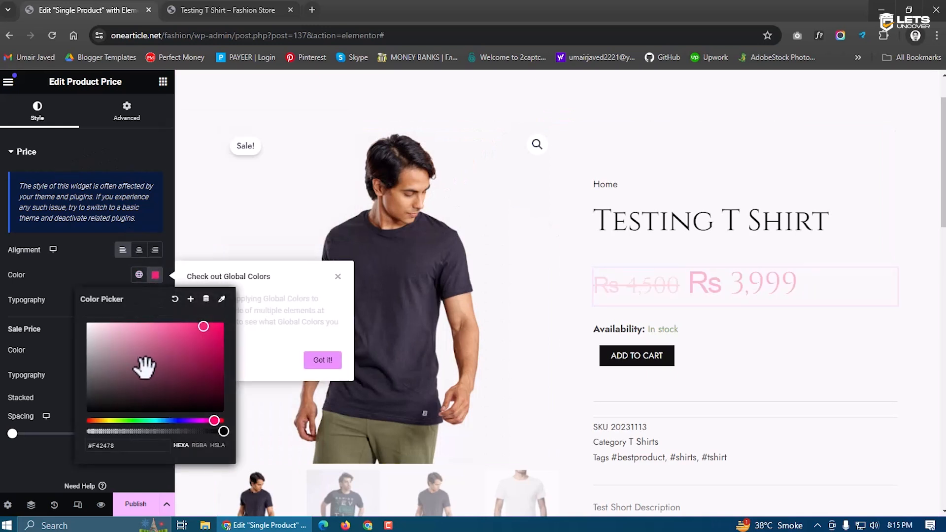
{"action": "left_click", "coordinate": [61, 271]}
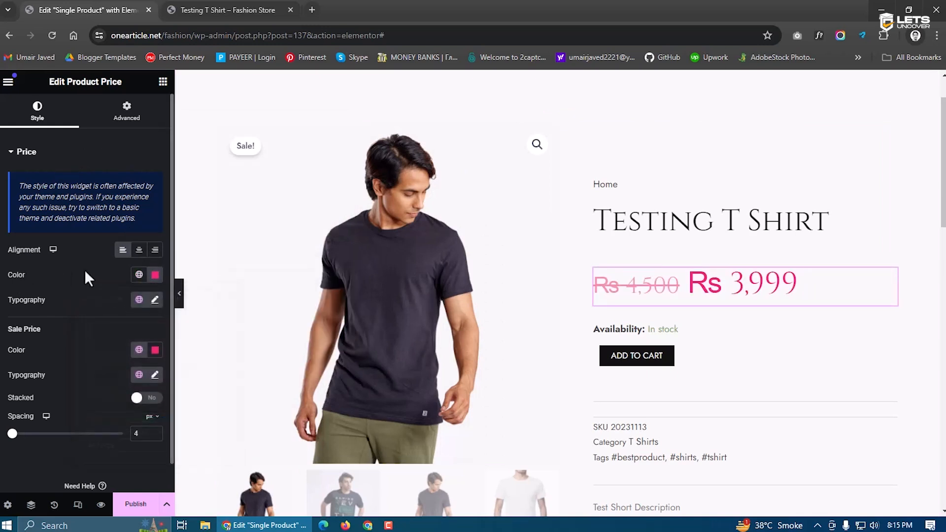
{"action": "left_click", "coordinate": [154, 275]}
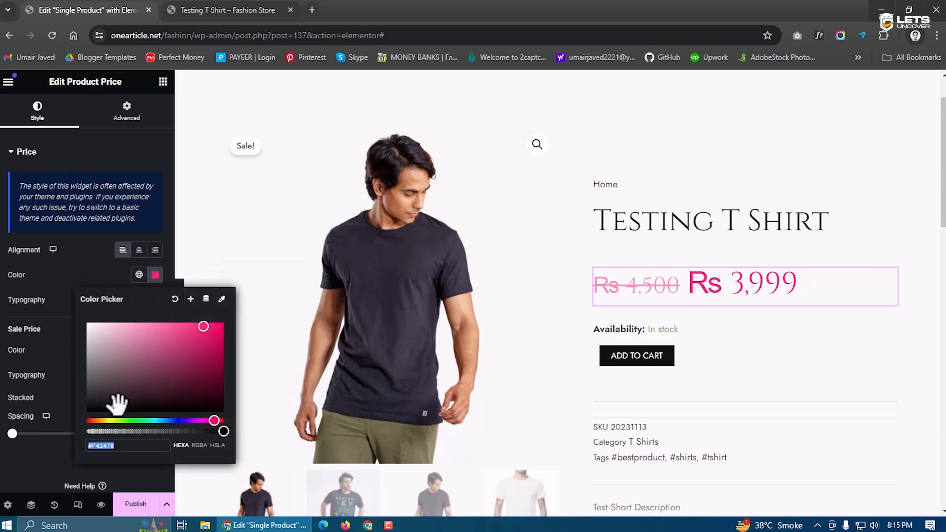
{"action": "left_click_drag", "start_coordinate": [95, 420], "coordinate": [83, 420]}
{"action": "left_click", "coordinate": [221, 323]}
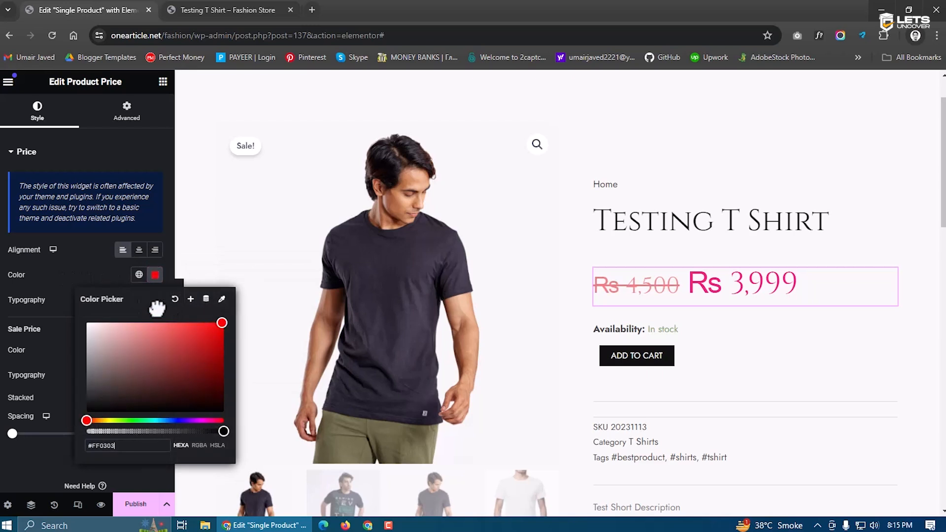
{"action": "left_click", "coordinate": [115, 280]}
Set the price font size to 28 and the sale price colour to #000000
{"action": "left_click", "coordinate": [155, 300]}
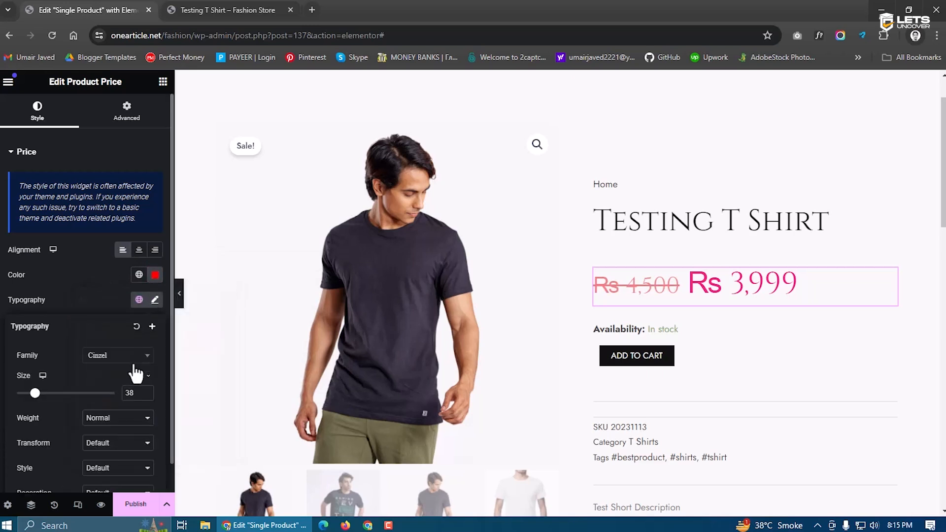
{"action": "type", "text": "28"}
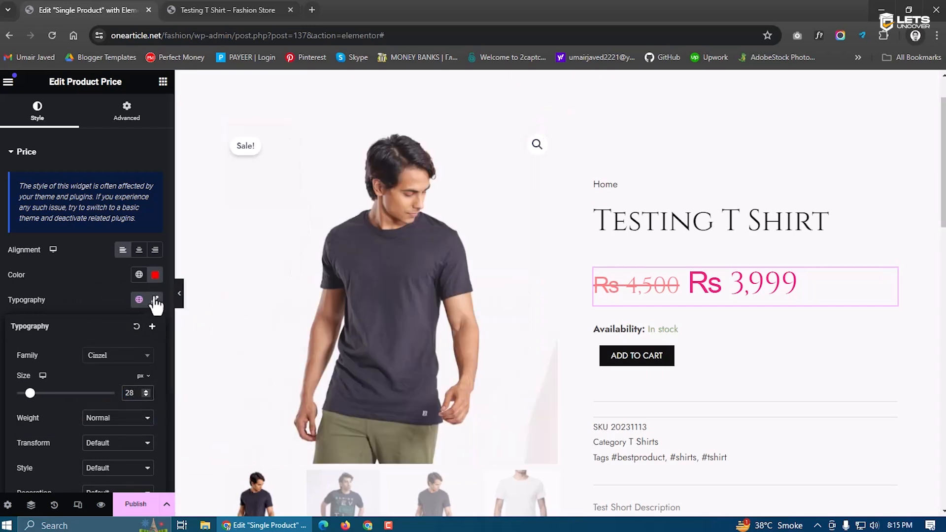
{"action": "left_click", "coordinate": [87, 292]}
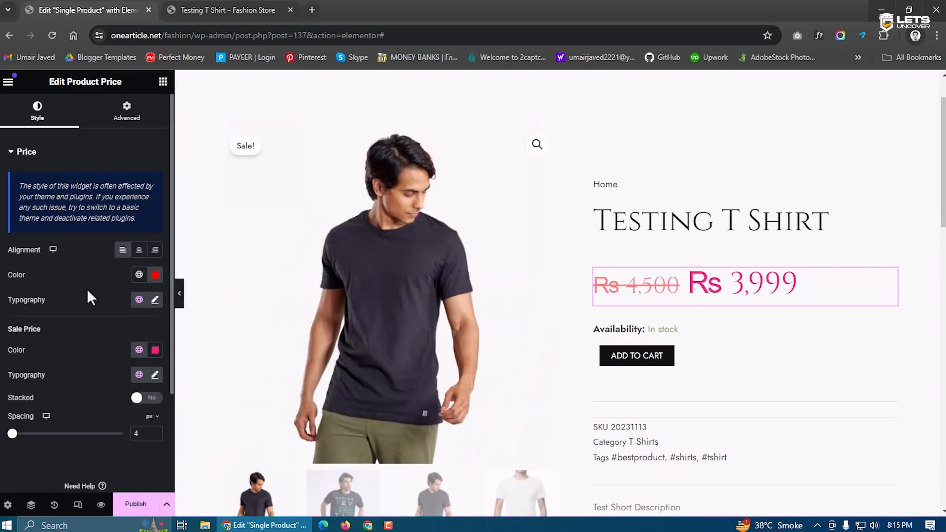
{"action": "left_click", "coordinate": [155, 350]}
{"action": "type", "text": "#000000"}
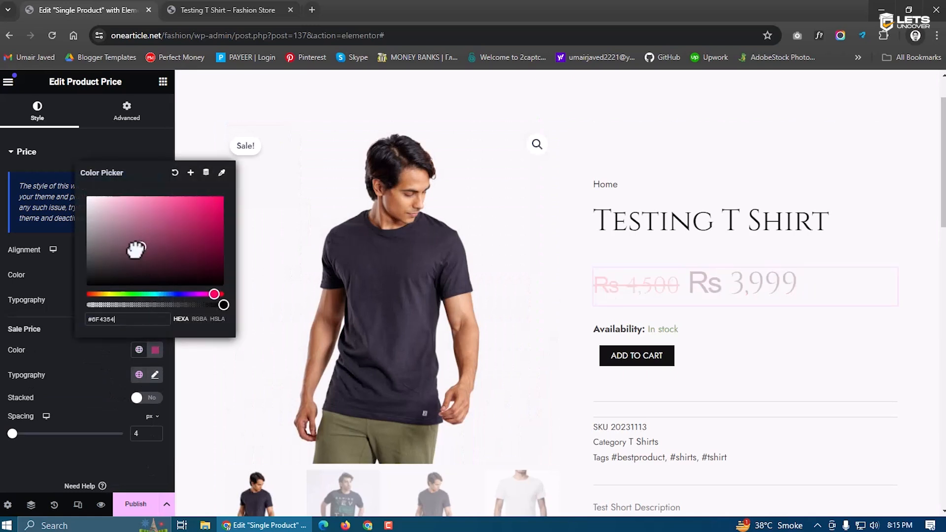
{"action": "left_click", "coordinate": [76, 371]}
{"action": "left_click", "coordinate": [155, 375]}
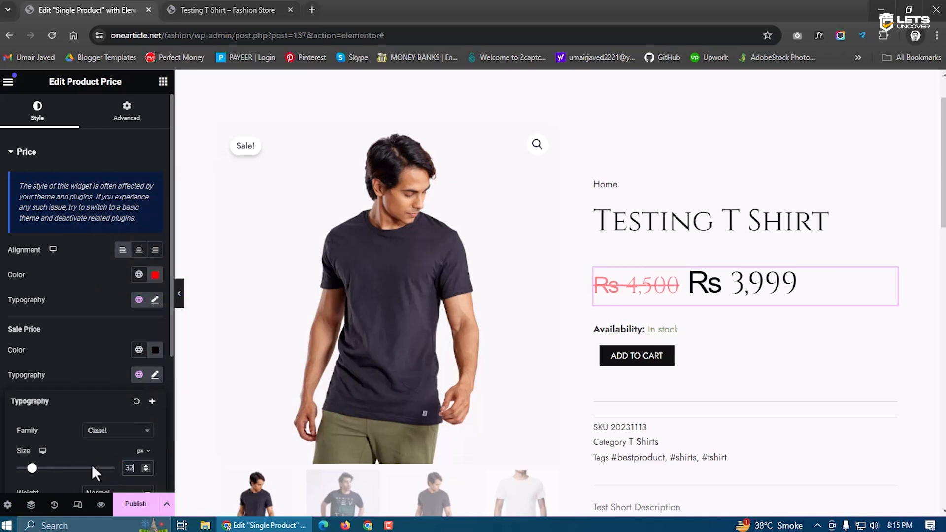
{"action": "left_click", "coordinate": [87, 372]}
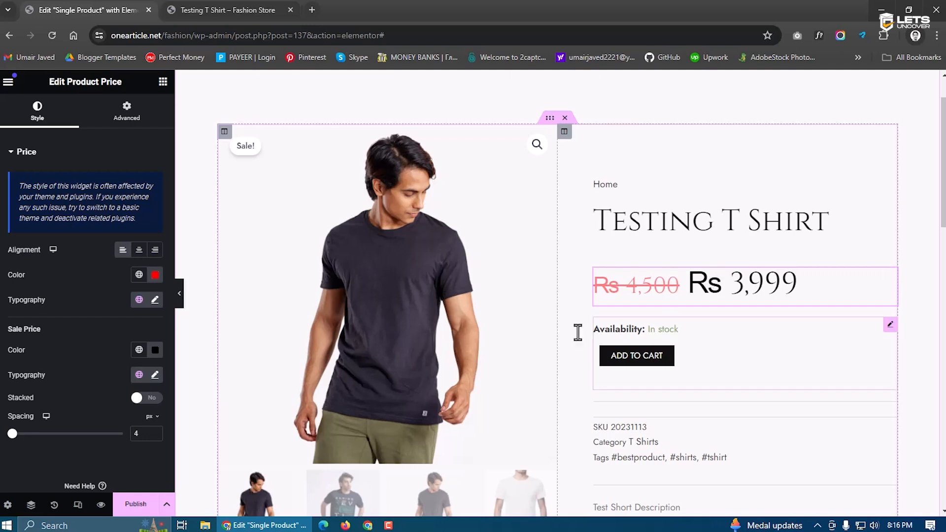
Reset both the regular and sale price typography back to default
{"action": "left_click", "coordinate": [155, 300]}
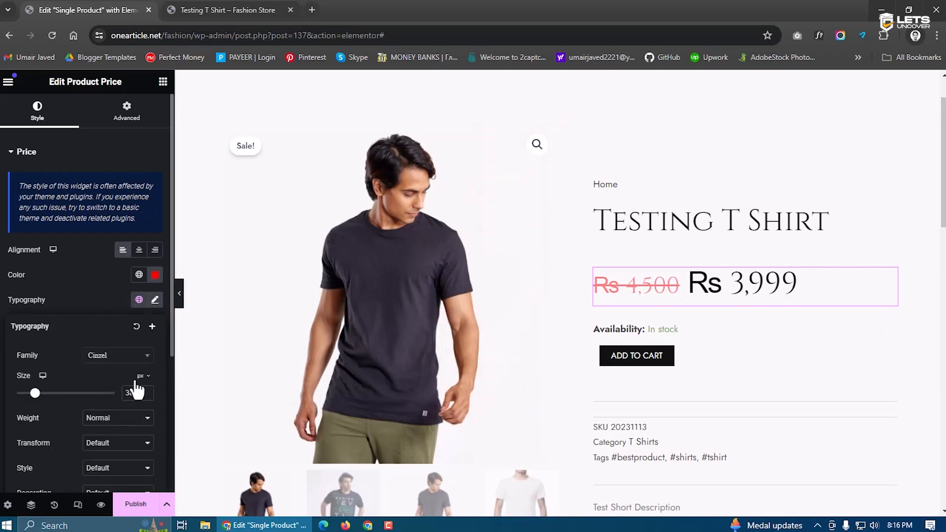
{"action": "left_click_drag", "start_coordinate": [139, 392], "coordinate": [117, 390]}
{"action": "type", "text": "38"}
{"action": "left_click", "coordinate": [135, 328]}
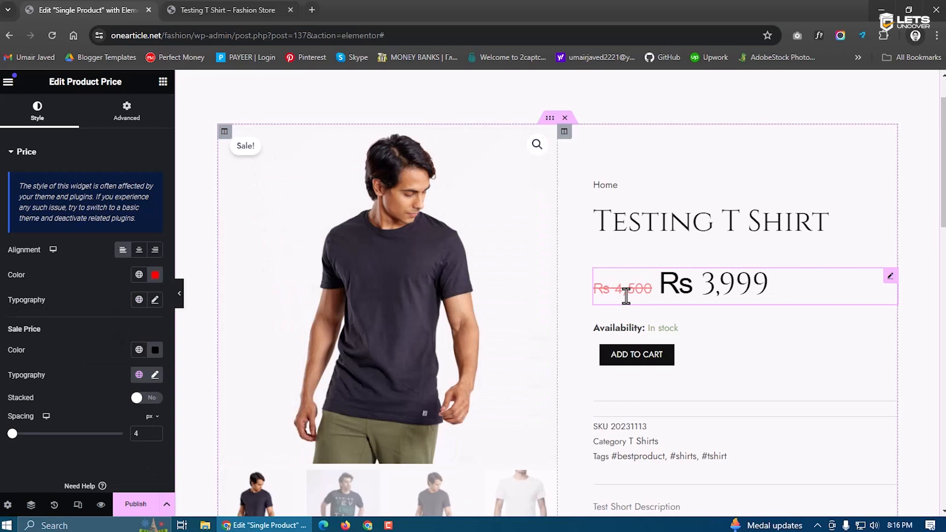
{"action": "left_click", "coordinate": [154, 374]}
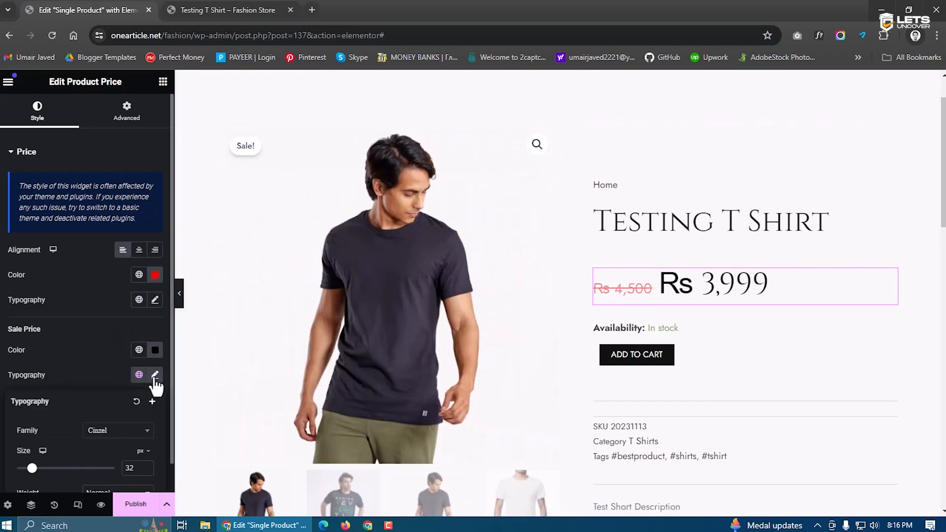
{"action": "left_click", "coordinate": [137, 402]}
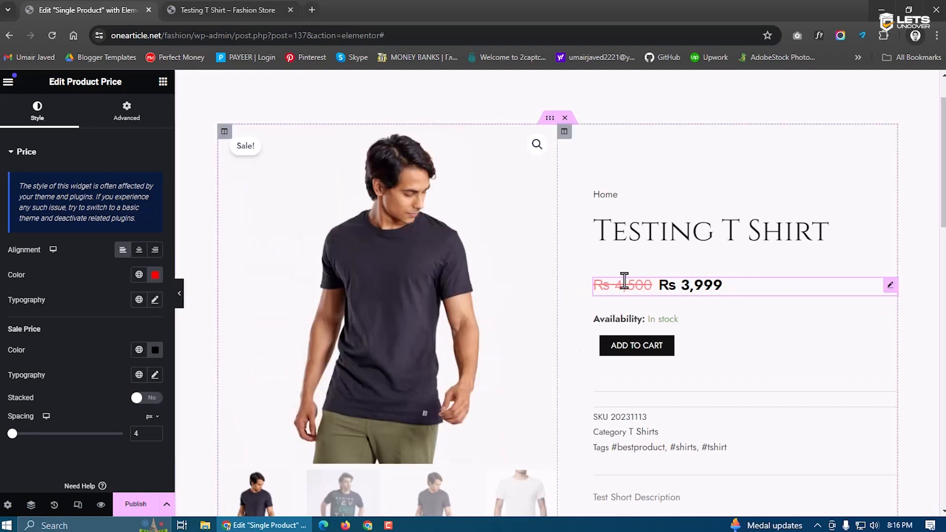
Make the product title's font weight bold
{"action": "left_click", "coordinate": [136, 504]}
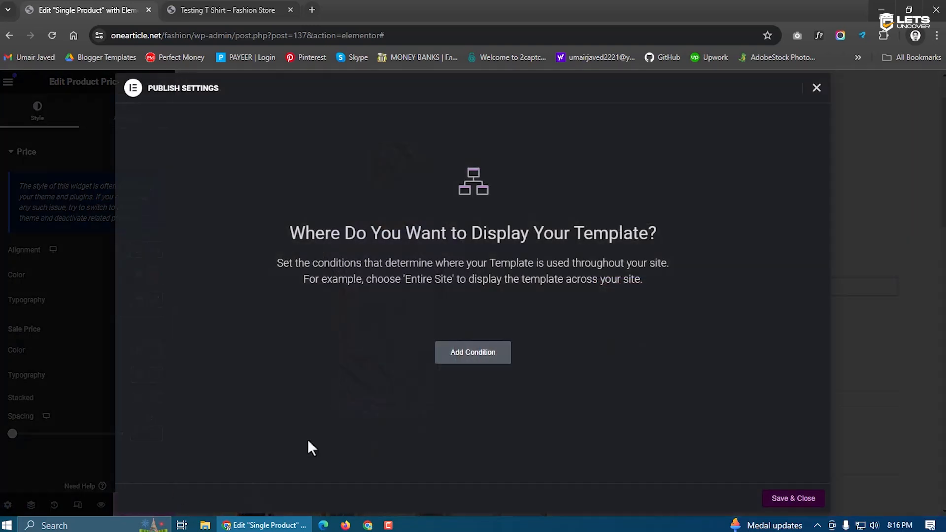
{"action": "left_click", "coordinate": [816, 90]}
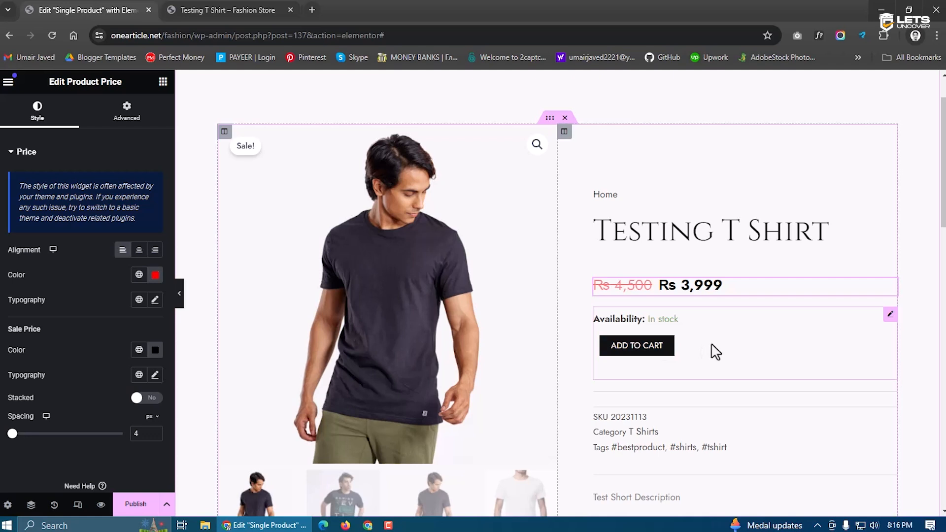
{"action": "left_click", "coordinate": [667, 241]}
{"action": "left_click", "coordinate": [82, 112]}
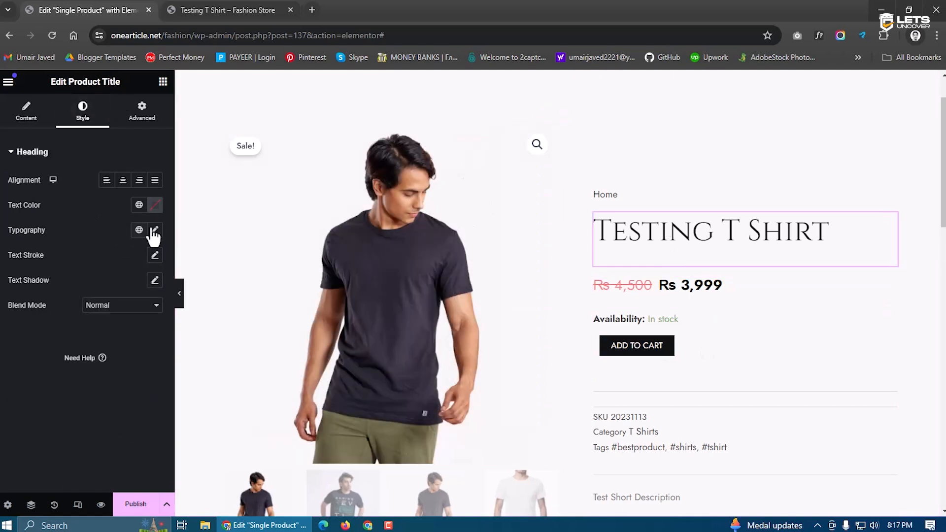
{"action": "left_click", "coordinate": [154, 230]}
{"action": "left_click", "coordinate": [113, 350]}
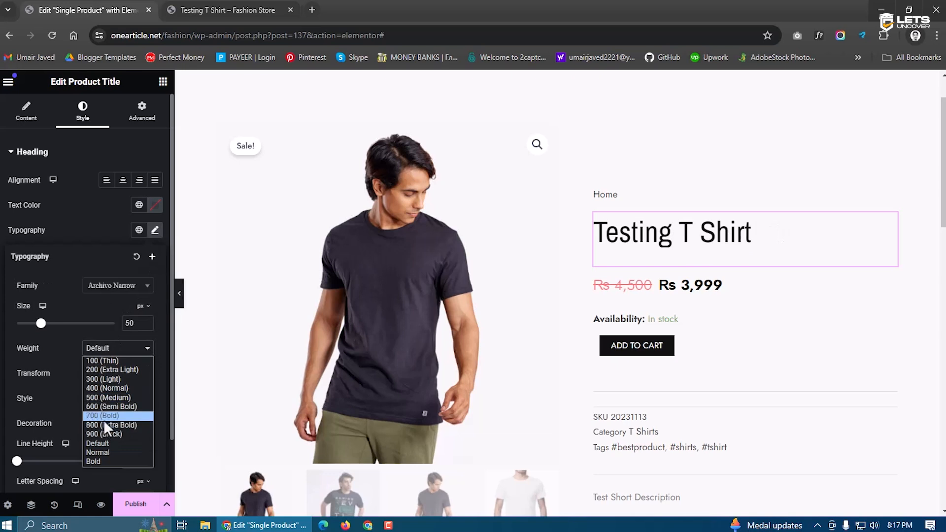
{"action": "left_click", "coordinate": [103, 419]}
{"action": "left_click", "coordinate": [136, 256]}
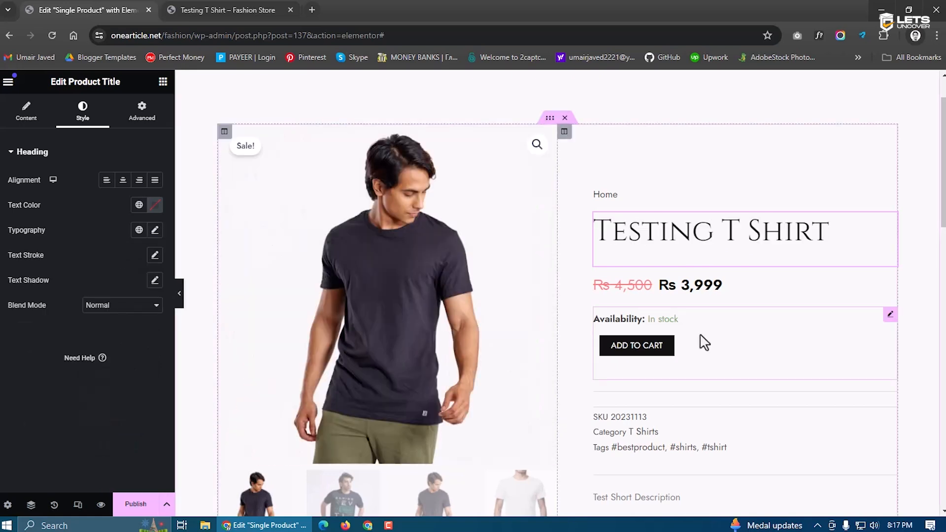
Review the add-to-cart button's style settings
{"action": "left_click", "coordinate": [701, 340]}
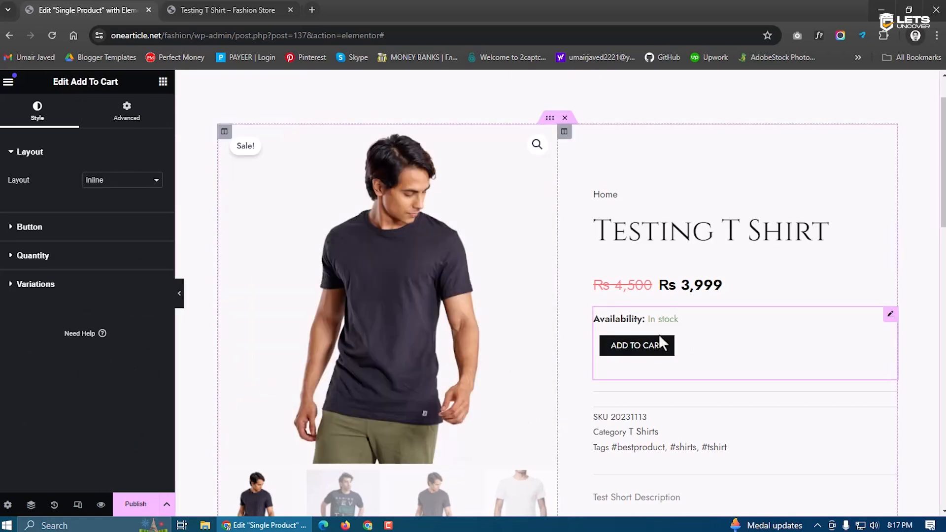
{"action": "left_click", "coordinate": [35, 227]}
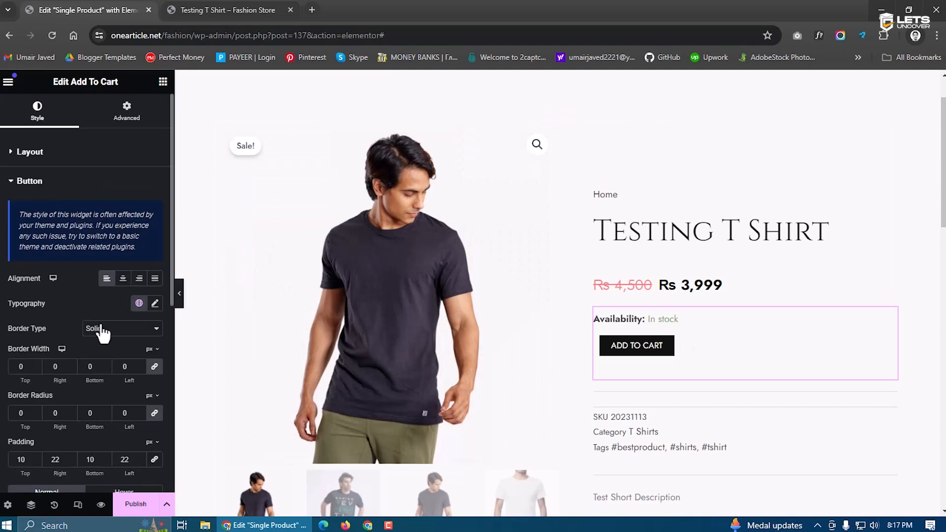
{"action": "scroll", "coordinate": [94, 320], "scroll_direction": "down", "scroll_amount": 7}
{"action": "scroll", "coordinate": [582, 346], "scroll_direction": "down", "scroll_amount": 4}
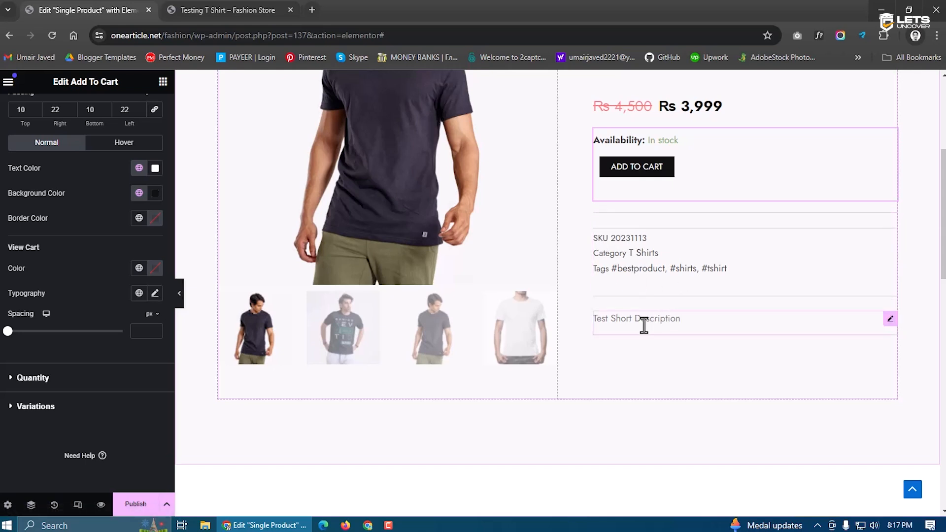
{"action": "scroll", "coordinate": [681, 335], "scroll_direction": "down", "scroll_amount": 1}
{"action": "scroll", "coordinate": [707, 224], "scroll_direction": "up", "scroll_amount": 4}
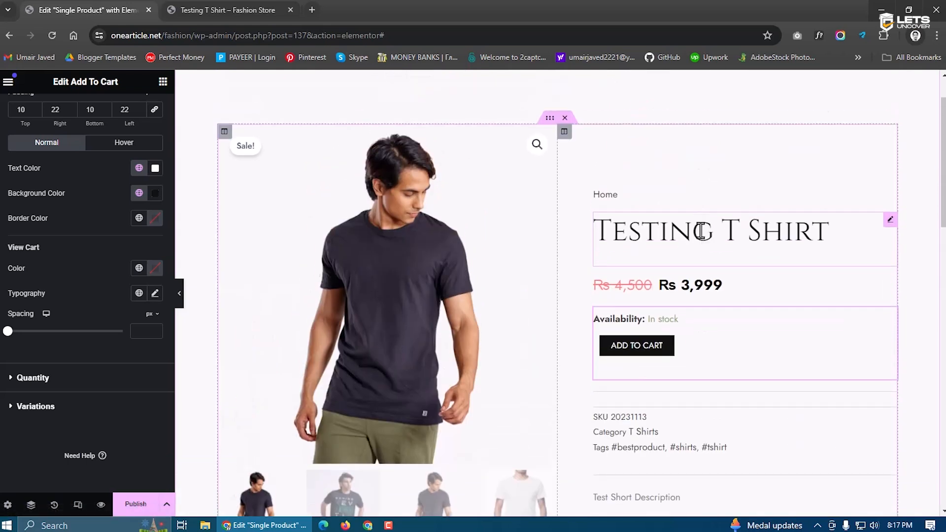
{"action": "scroll", "coordinate": [840, 346], "scroll_direction": "down", "scroll_amount": 2}
Move the short description above the price and select the Product Meta widget
{"action": "left_click_drag", "start_coordinate": [889, 379], "coordinate": [699, 193]}
{"action": "scroll", "coordinate": [622, 310], "scroll_direction": "down", "scroll_amount": 2}
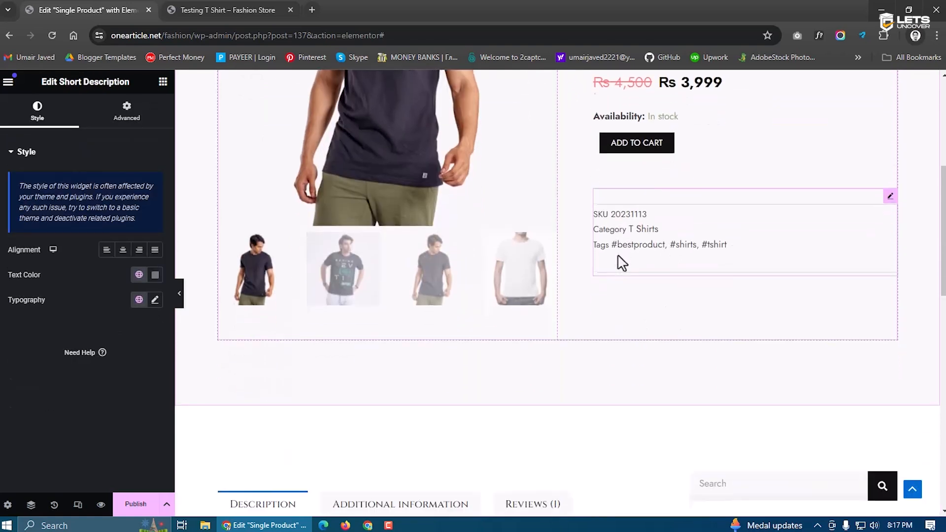
{"action": "left_click", "coordinate": [698, 224]}
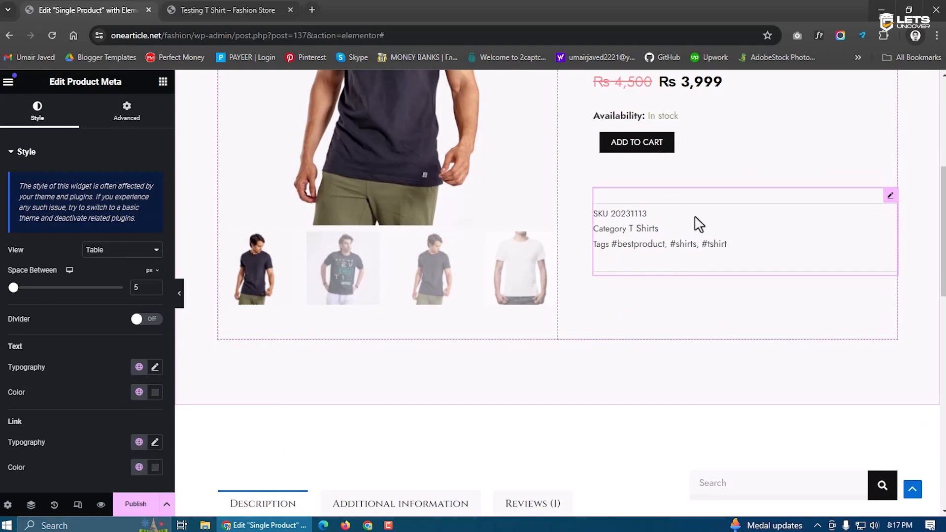
{"action": "scroll", "coordinate": [445, 186], "scroll_direction": "up", "scroll_amount": 5}
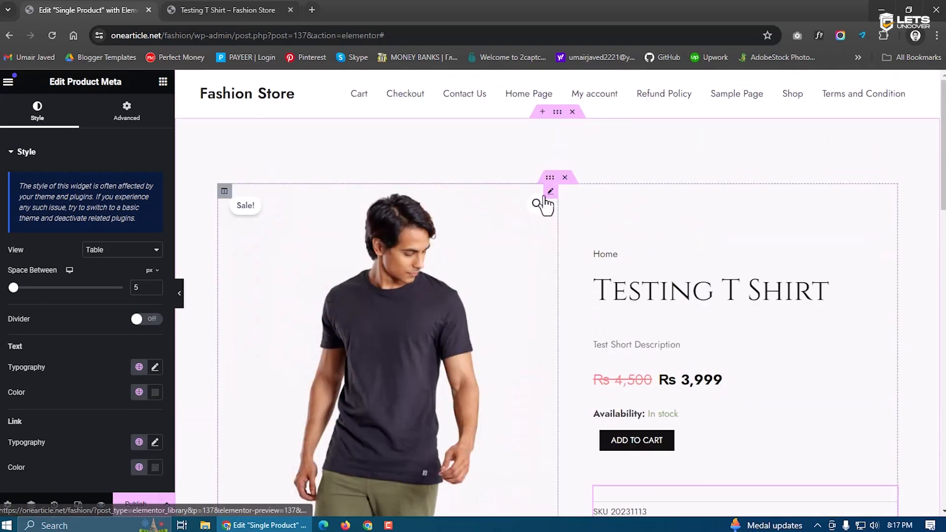
{"action": "left_click", "coordinate": [549, 194]}
{"action": "scroll", "coordinate": [59, 344], "scroll_direction": "down", "scroll_amount": 2}
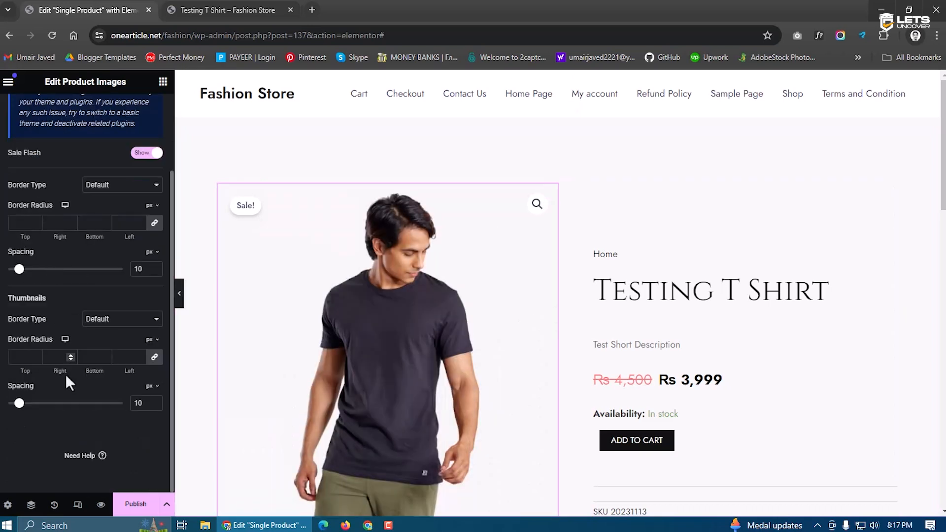
{"action": "scroll", "coordinate": [743, 289], "scroll_direction": "down", "scroll_amount": 8}
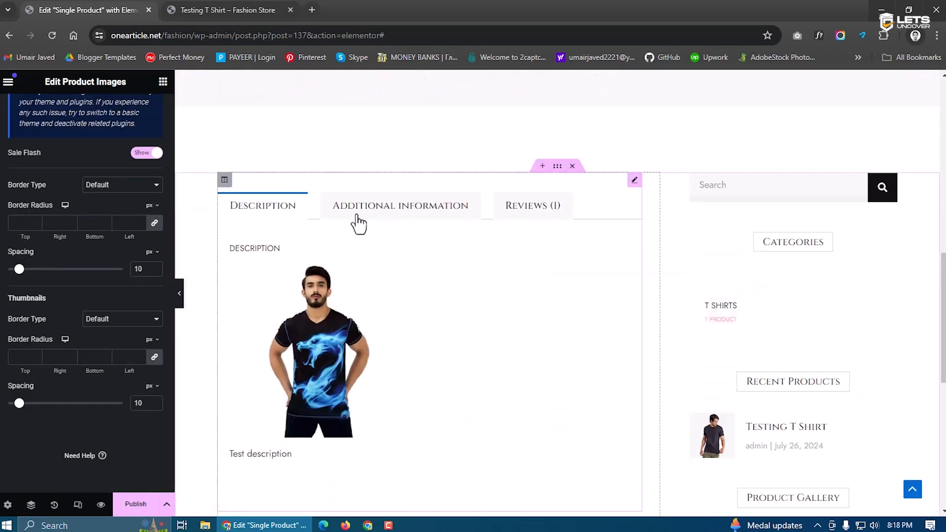
{"action": "scroll", "coordinate": [377, 221], "scroll_direction": "down", "scroll_amount": 2}
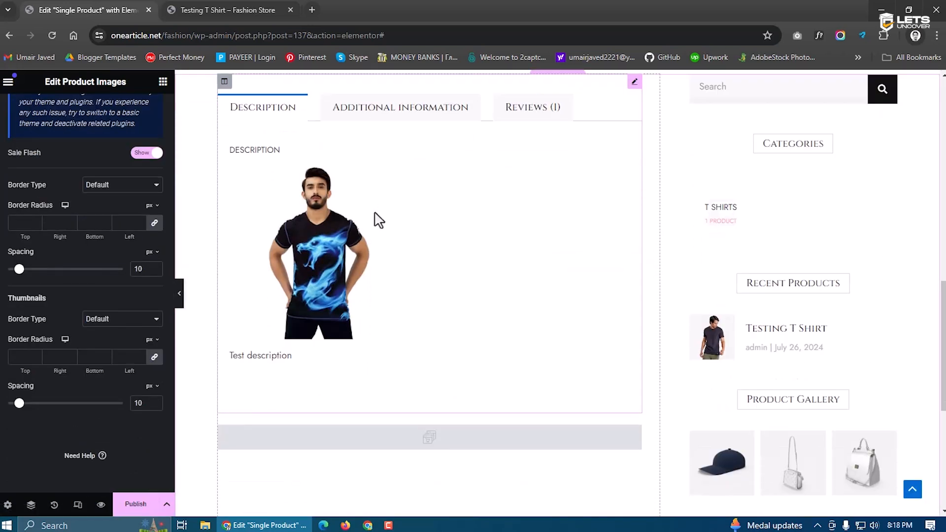
{"action": "left_click", "coordinate": [369, 95]}
{"action": "left_click", "coordinate": [525, 94]}
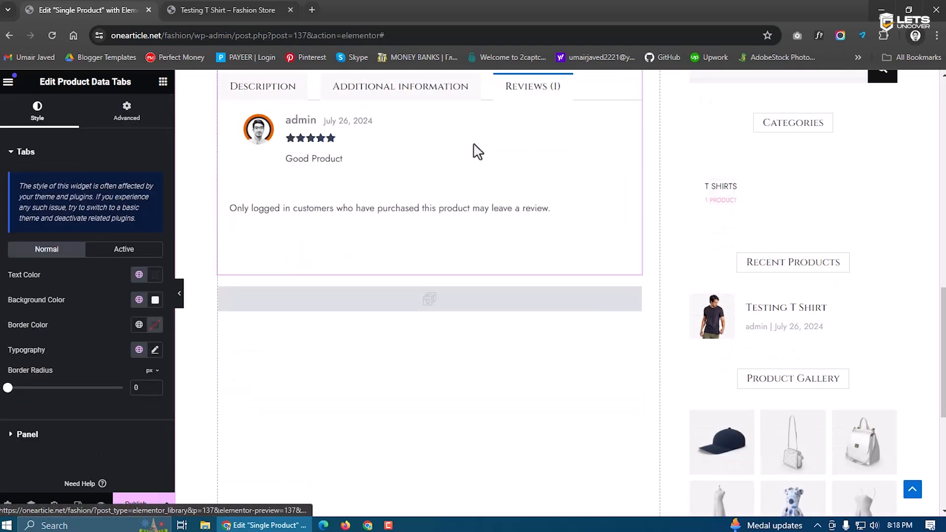
{"action": "scroll", "coordinate": [434, 297], "scroll_direction": "up", "scroll_amount": 2}
{"action": "scroll", "coordinate": [499, 295], "scroll_direction": "down", "scroll_amount": 2}
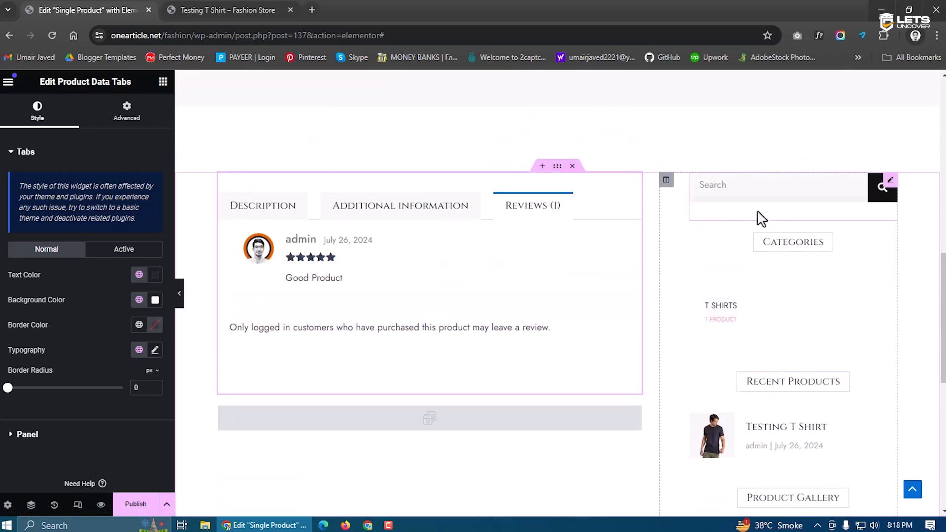
{"action": "scroll", "coordinate": [747, 326], "scroll_direction": "down", "scroll_amount": 1}
{"action": "scroll", "coordinate": [748, 332], "scroll_direction": "down", "scroll_amount": 8}
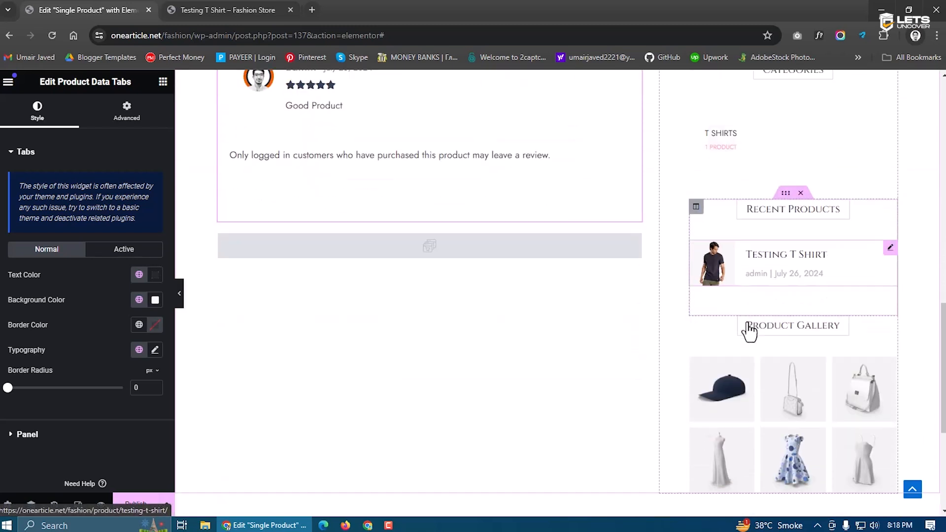
{"action": "scroll", "coordinate": [749, 332], "scroll_direction": "up", "scroll_amount": 15}
{"action": "scroll", "coordinate": [748, 329], "scroll_direction": "up", "scroll_amount": 3}
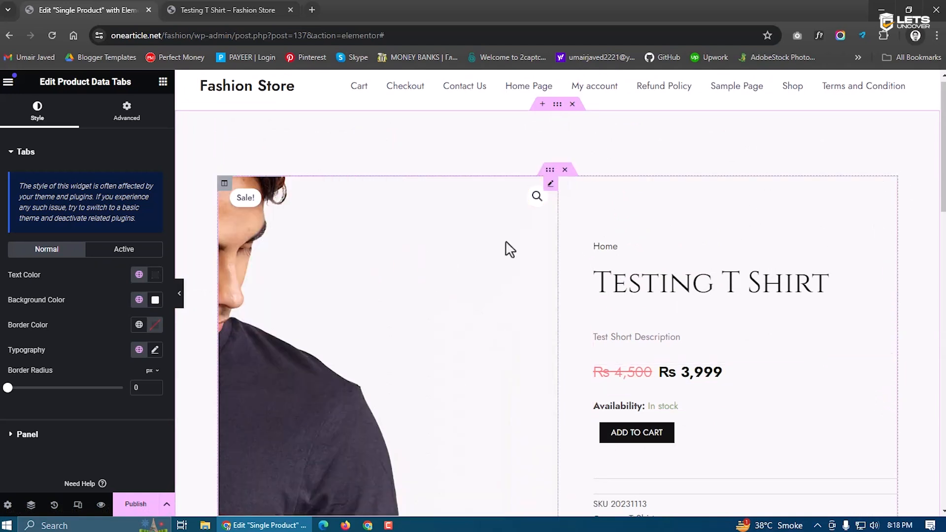
{"action": "scroll", "coordinate": [499, 328], "scroll_direction": "down", "scroll_amount": 1}
{"action": "scroll", "coordinate": [499, 328], "scroll_direction": "down", "scroll_amount": 3}
{"action": "scroll", "coordinate": [472, 340], "scroll_direction": "up", "scroll_amount": 4}
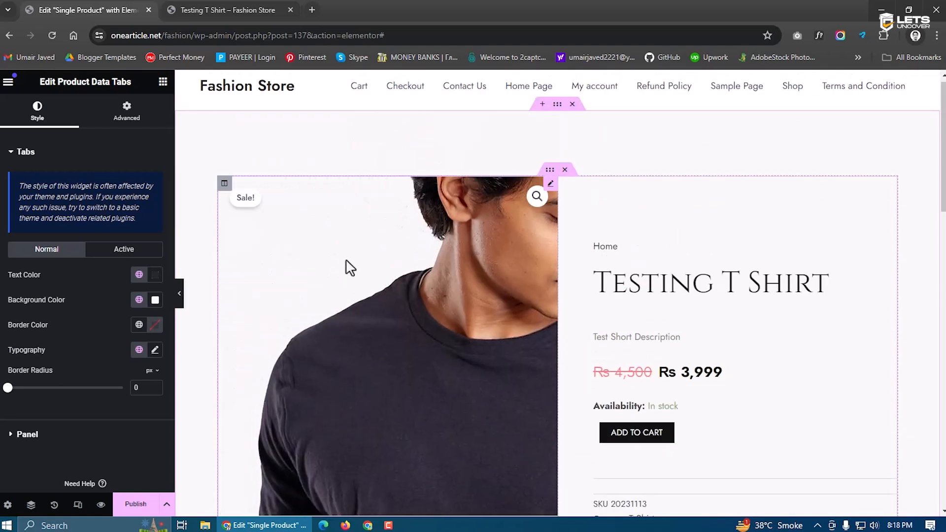
{"action": "scroll", "coordinate": [745, 350], "scroll_direction": "down", "scroll_amount": 1}
{"action": "scroll", "coordinate": [745, 351], "scroll_direction": "down", "scroll_amount": 6}
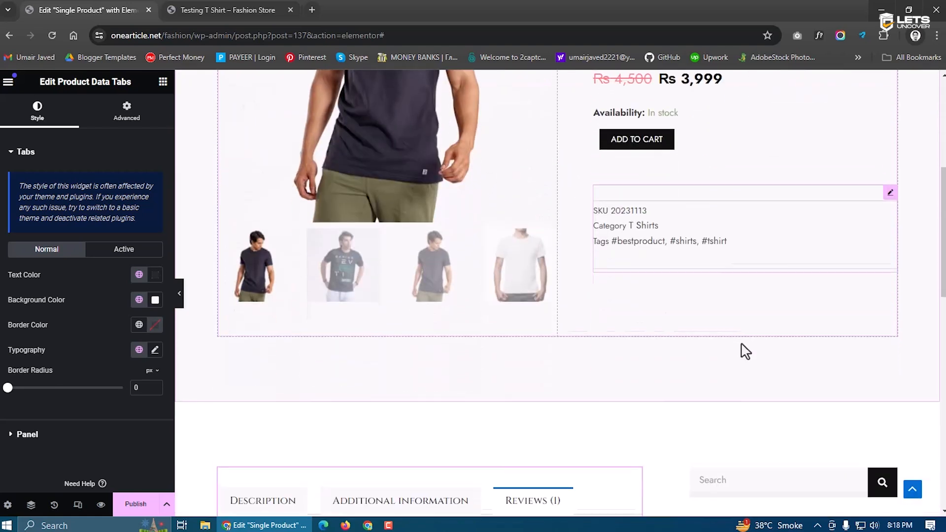
{"action": "scroll", "coordinate": [743, 350], "scroll_direction": "down", "scroll_amount": 1}
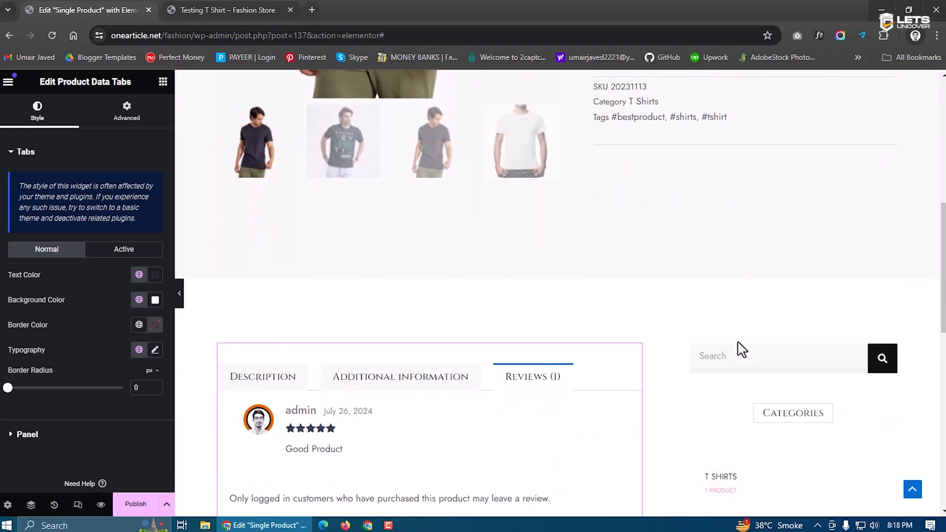
{"action": "scroll", "coordinate": [741, 349], "scroll_direction": "down", "scroll_amount": 3}
{"action": "left_click", "coordinate": [413, 200]}
{"action": "left_click", "coordinate": [258, 200]}
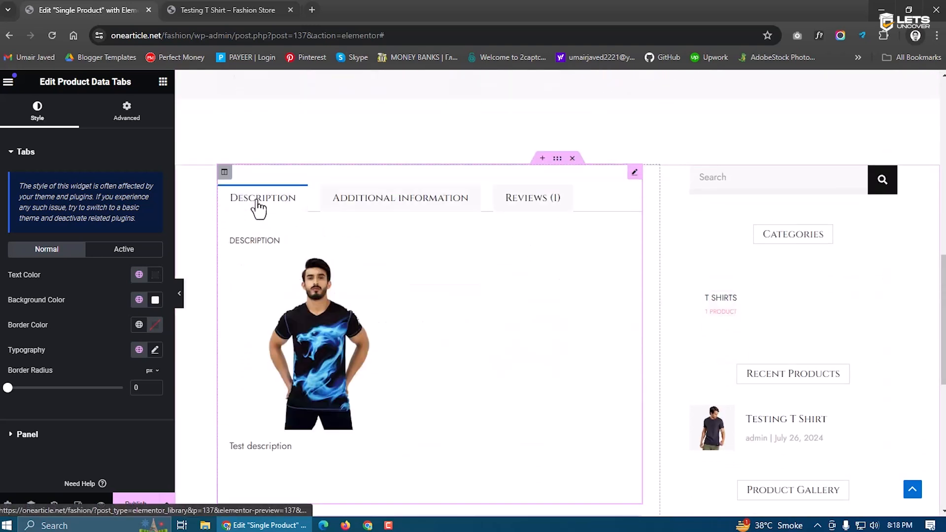
{"action": "scroll", "coordinate": [658, 273], "scroll_direction": "down", "scroll_amount": 5}
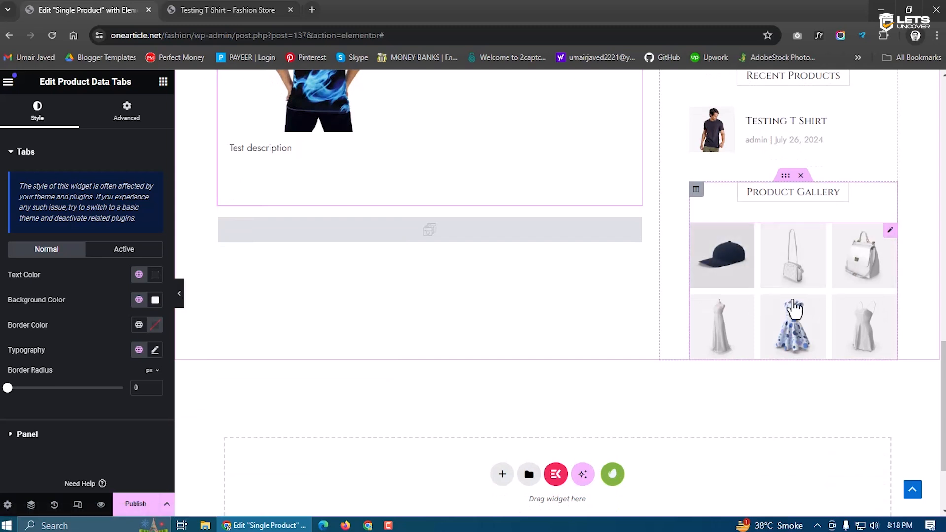
{"action": "left_click", "coordinate": [810, 280]}
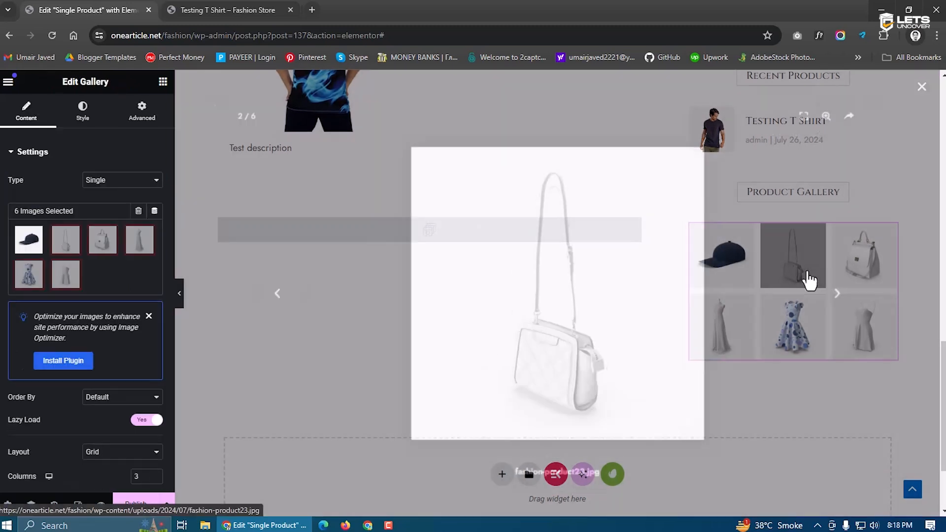
{"action": "left_click", "coordinate": [921, 88]}
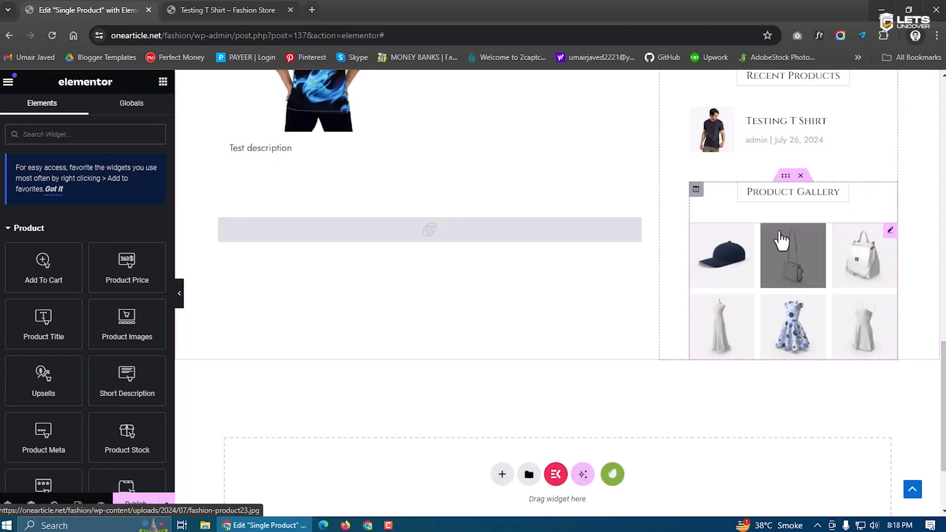
Remove the Product Gallery and the Search Form widget from the sidebar
{"action": "left_click", "coordinate": [801, 175]}
{"action": "scroll", "coordinate": [746, 296], "scroll_direction": "up", "scroll_amount": 5}
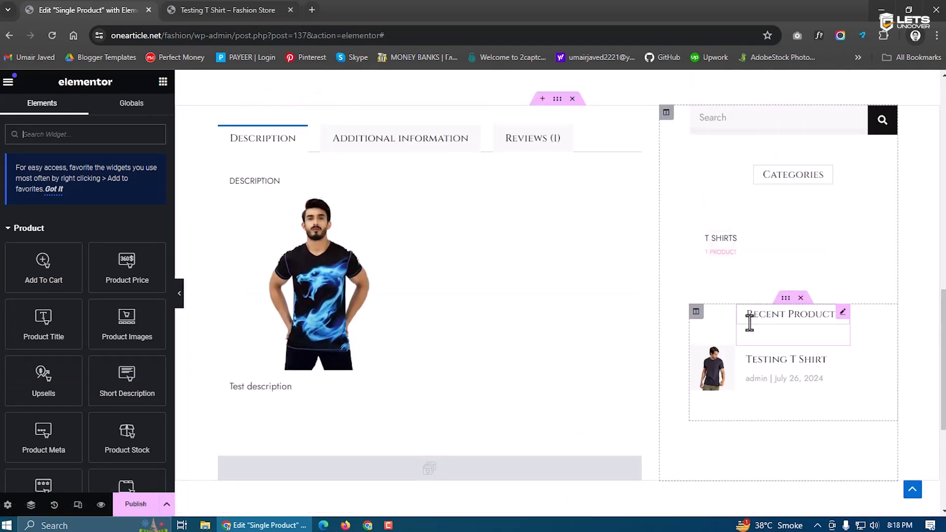
{"action": "scroll", "coordinate": [732, 297], "scroll_direction": "up", "scroll_amount": 6}
{"action": "scroll", "coordinate": [731, 298], "scroll_direction": "down", "scroll_amount": 4}
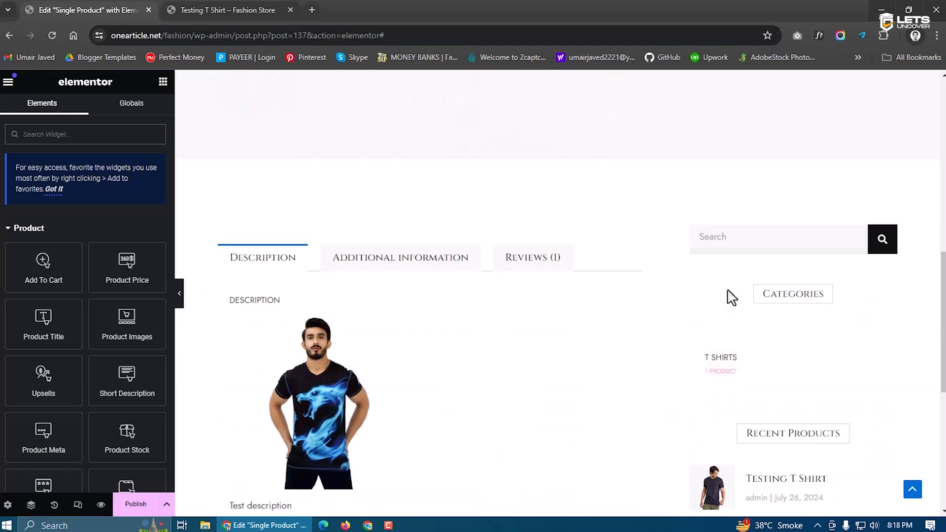
{"action": "left_click", "coordinate": [885, 250]}
{"action": "right_click", "coordinate": [885, 250]}
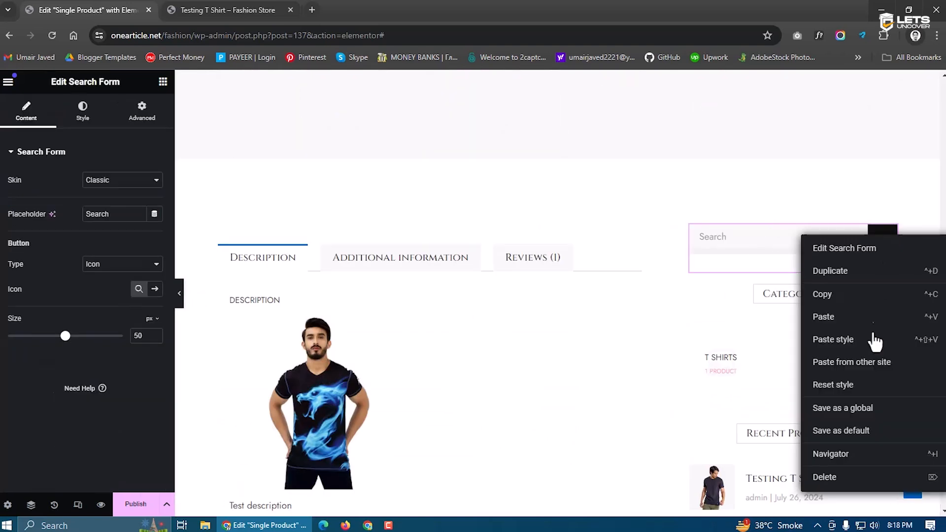
{"action": "left_click", "coordinate": [858, 484]}
Delete the Categories heading and the Product Categories list from the sidebar
{"action": "left_click", "coordinate": [819, 247]}
{"action": "right_click", "coordinate": [823, 249]}
{"action": "left_click", "coordinate": [892, 478]}
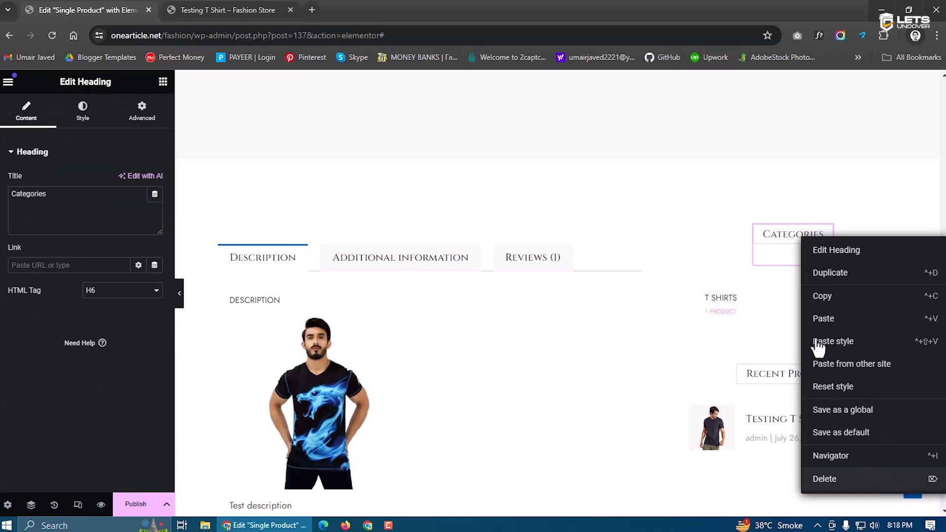
{"action": "left_click", "coordinate": [739, 270]}
{"action": "right_click", "coordinate": [739, 261]}
{"action": "left_click", "coordinate": [850, 508]}
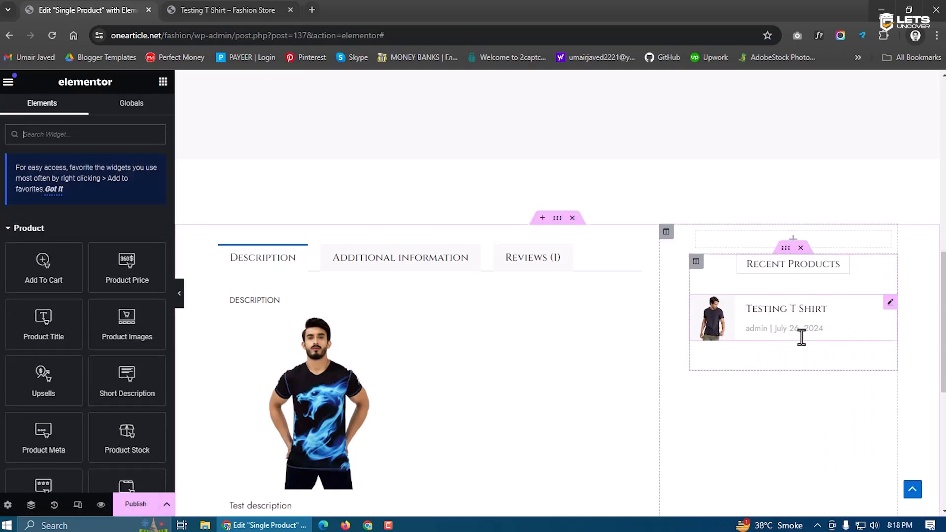
Delete the Testing T Shirt posts list, leaving only the Recent Products heading
{"action": "left_click", "coordinate": [778, 353]}
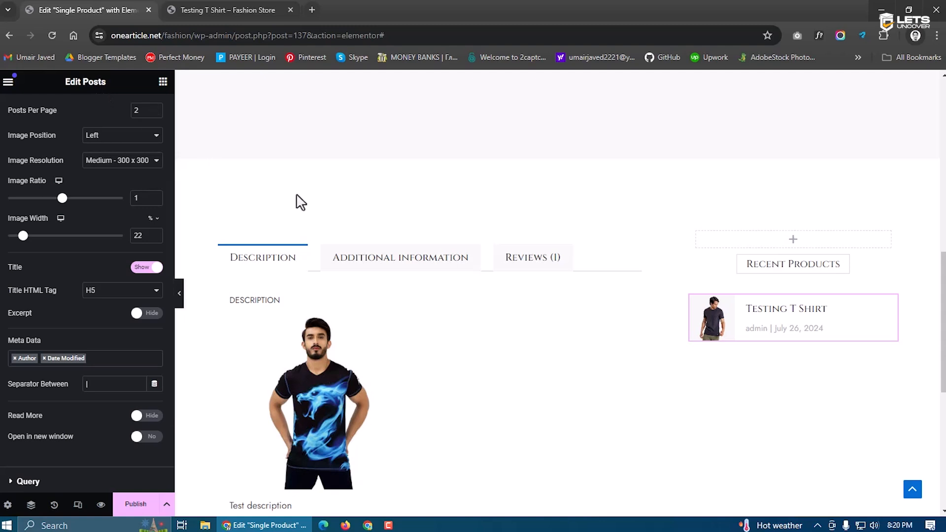
{"action": "right_click", "coordinate": [776, 330]}
{"action": "left_click", "coordinate": [808, 507]}
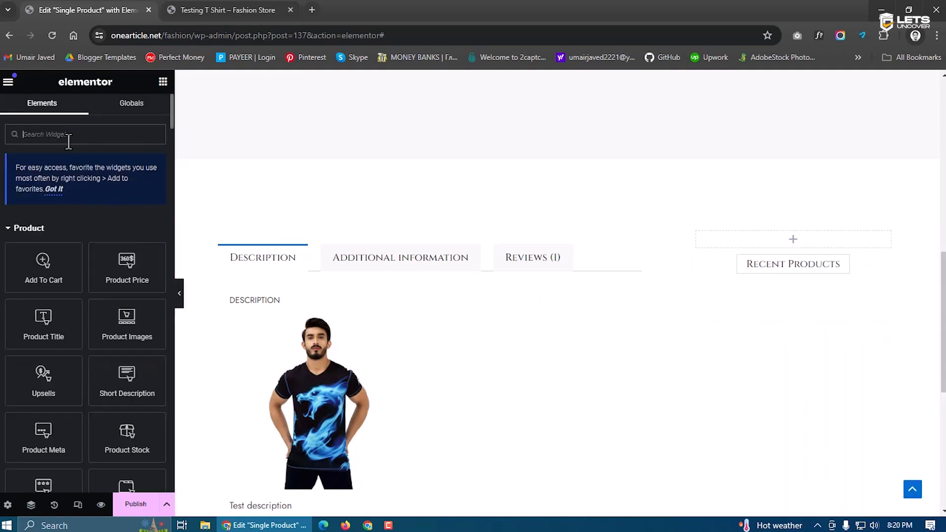
{"action": "left_click", "coordinate": [791, 263]}
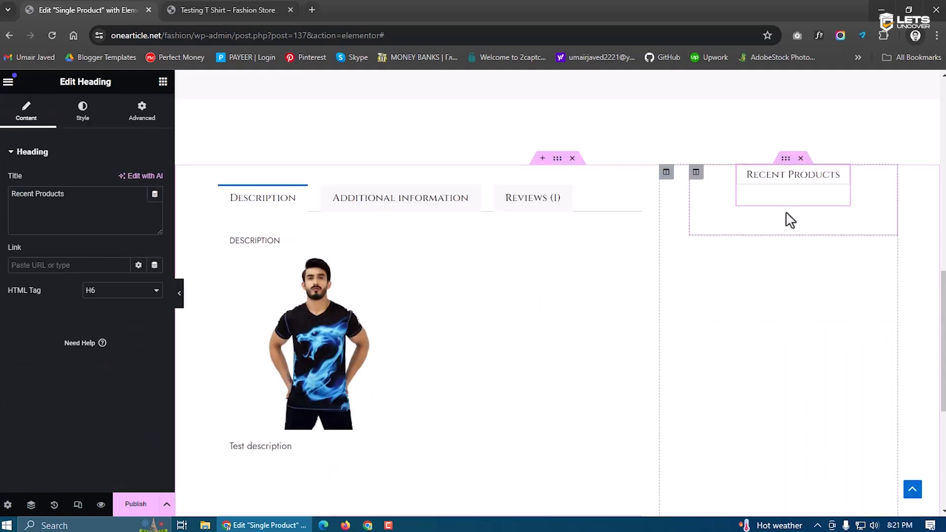
Add a Products widget under the Recent Products heading and enter 12
{"action": "left_click", "coordinate": [163, 82]}
{"action": "type", "text": "products"}
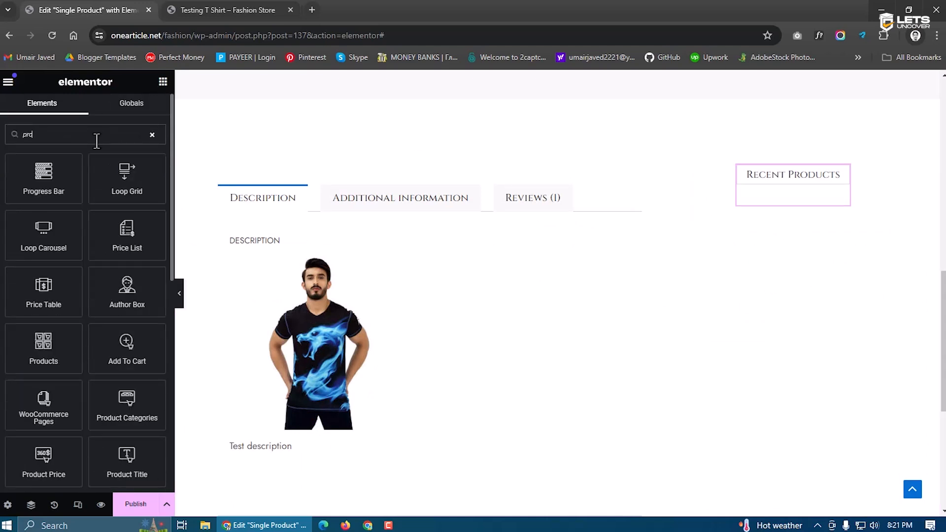
{"action": "left_click_drag", "start_coordinate": [26, 232], "coordinate": [795, 214]}
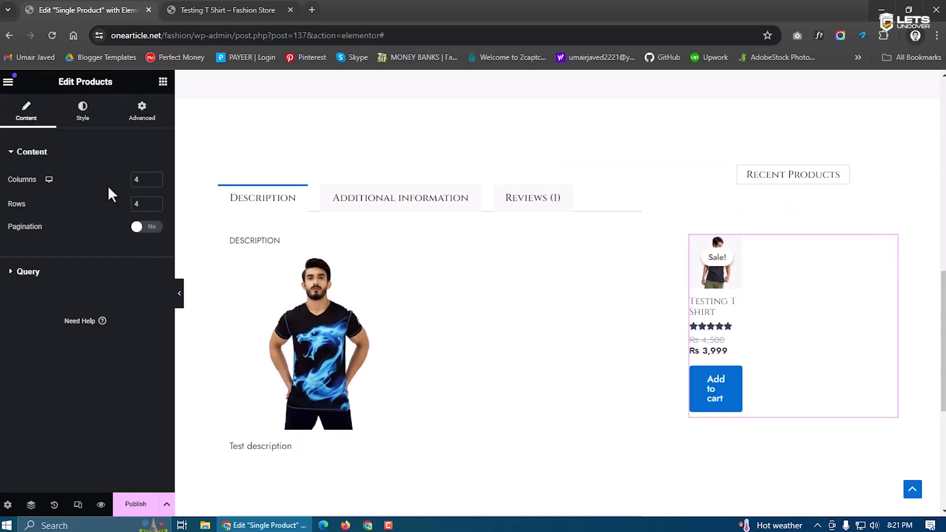
{"action": "type", "text": "1"}
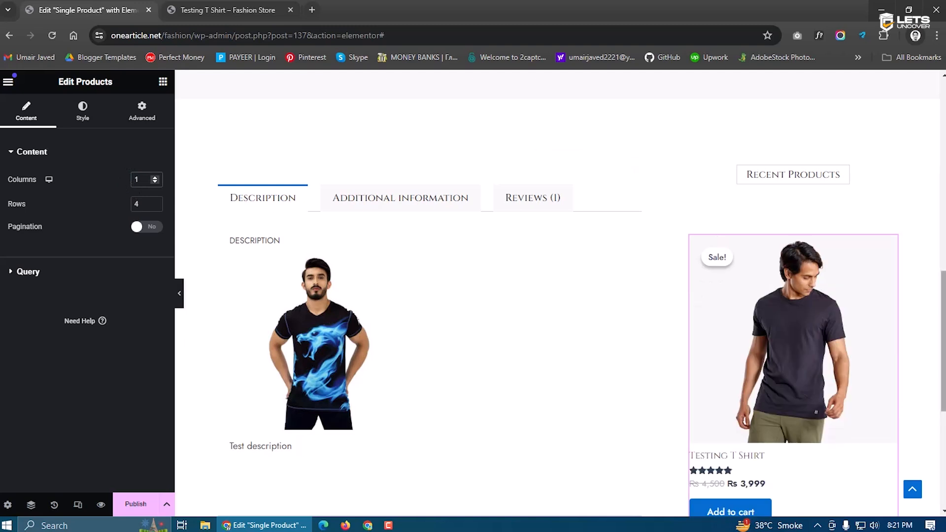
{"action": "type", "text": "2"}
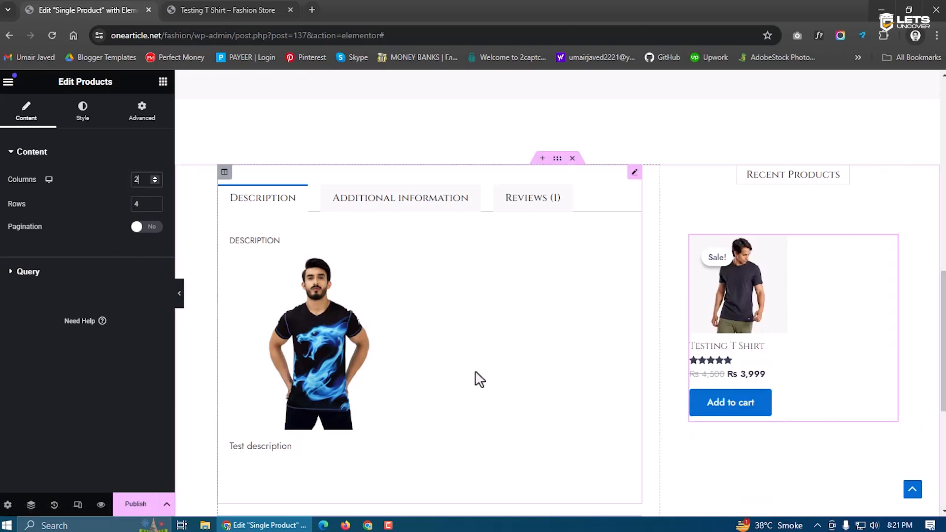
Change the Products widget's query source, then select the column's margin settings
{"action": "left_click", "coordinate": [28, 271]}
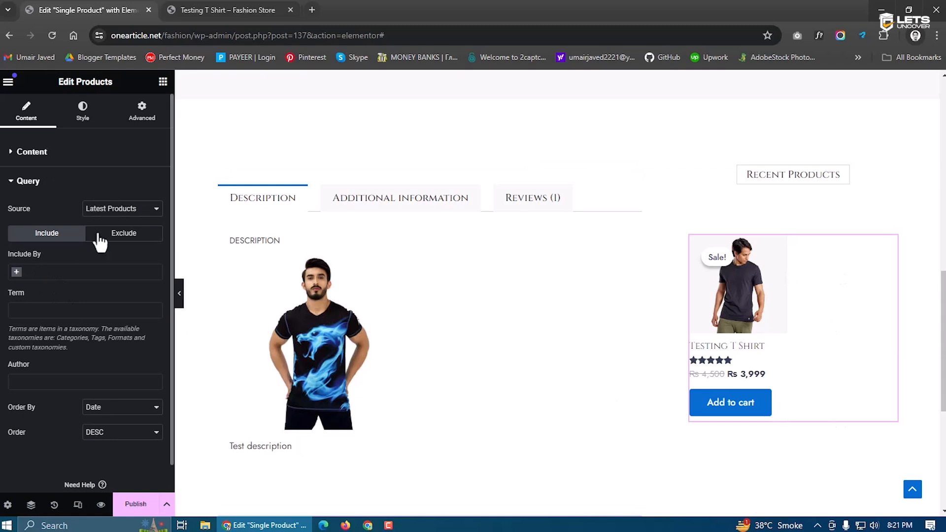
{"action": "left_click", "coordinate": [114, 212]}
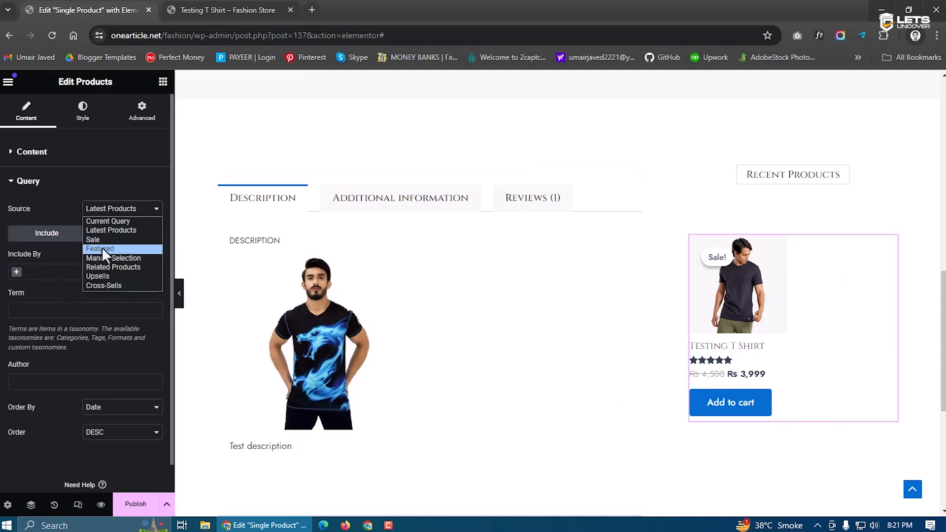
{"action": "left_click", "coordinate": [116, 222]}
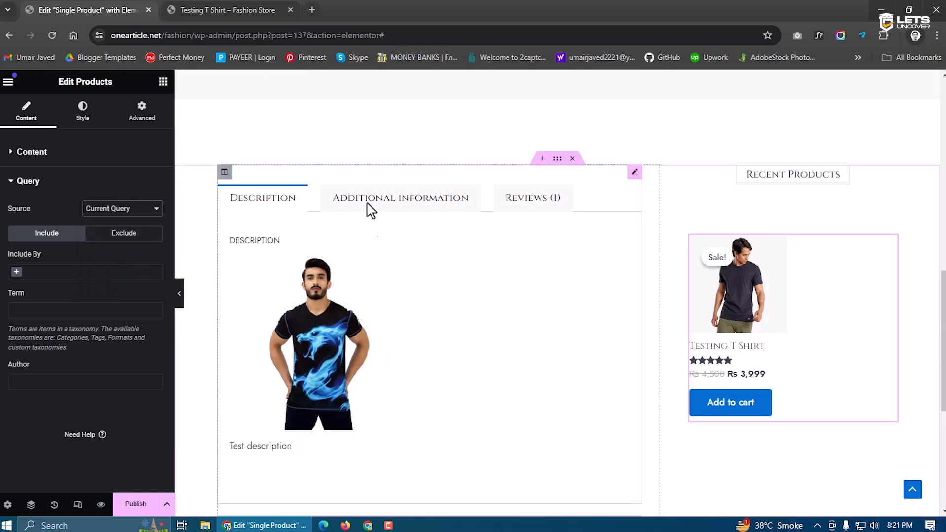
{"action": "left_click", "coordinate": [146, 210]}
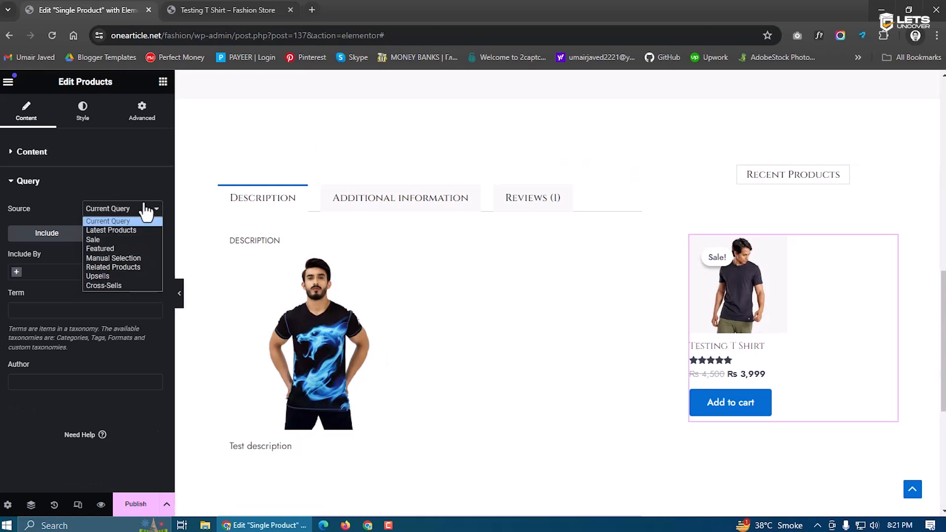
{"action": "left_click", "coordinate": [126, 267]}
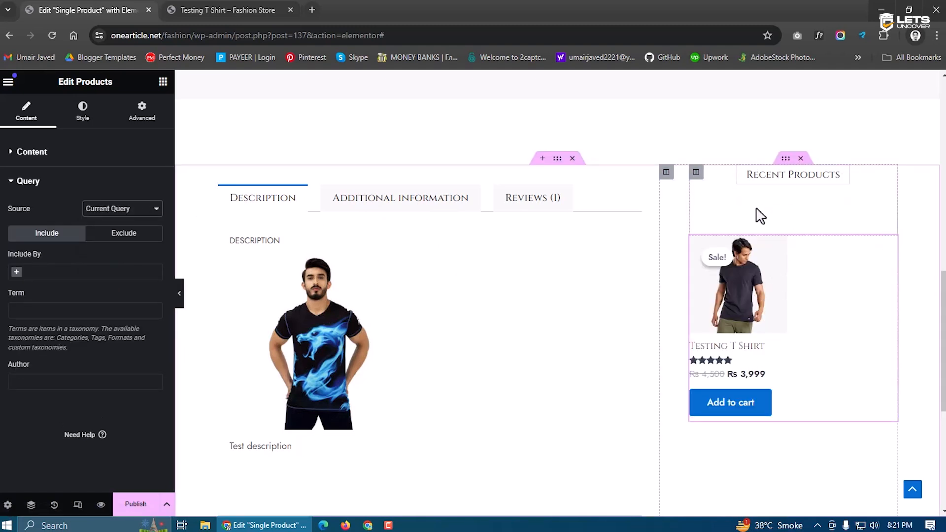
{"action": "left_click", "coordinate": [695, 173]}
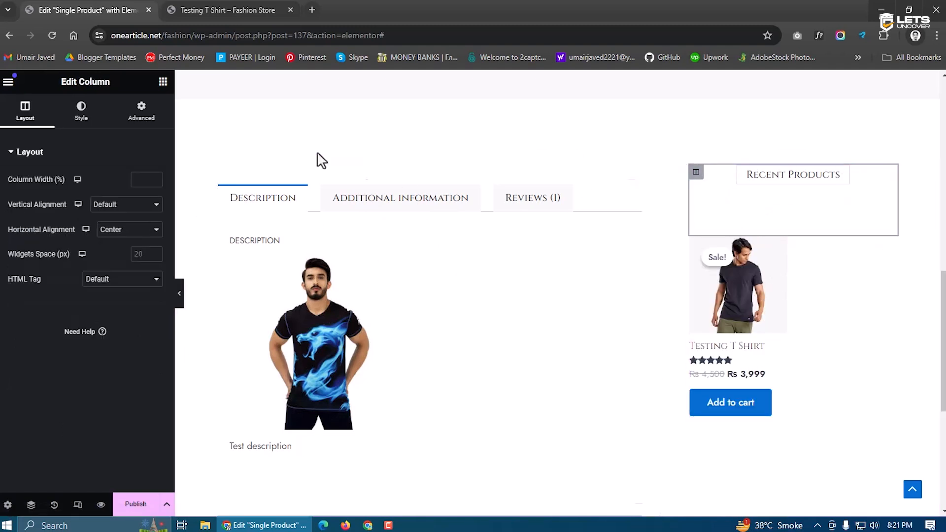
{"action": "left_click", "coordinate": [145, 112]}
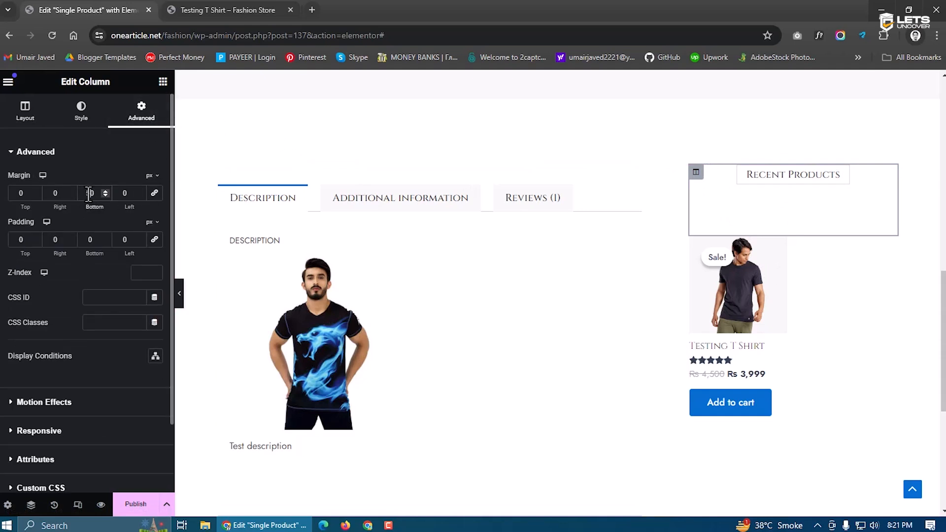
Set the column's bottom margin to 0 and publish with an Include Products condition
{"action": "type", "text": "0"}
{"action": "left_click", "coordinate": [134, 502]}
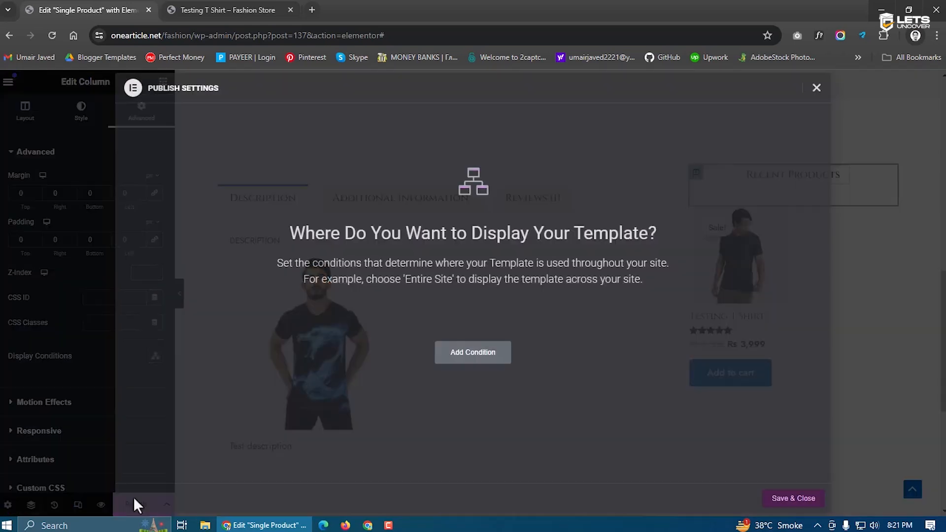
{"action": "left_click", "coordinate": [470, 364]}
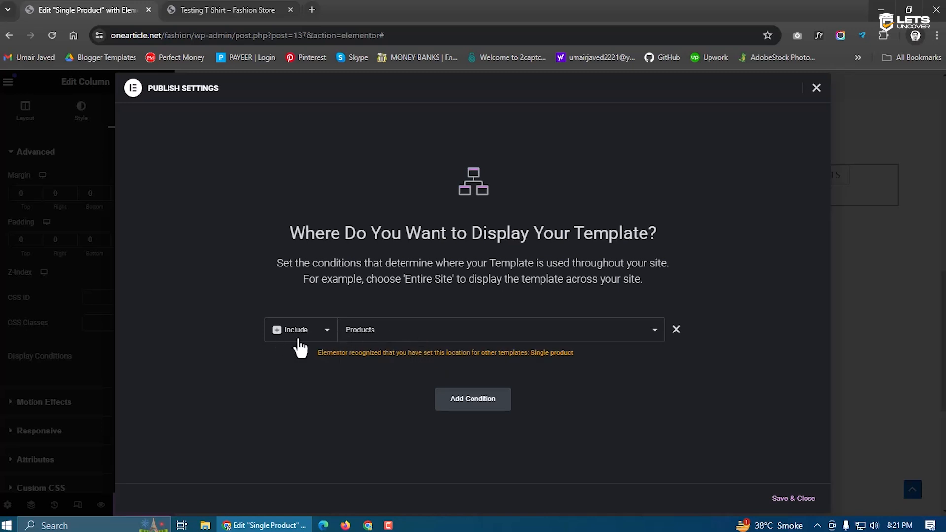
{"action": "left_click", "coordinate": [794, 498]}
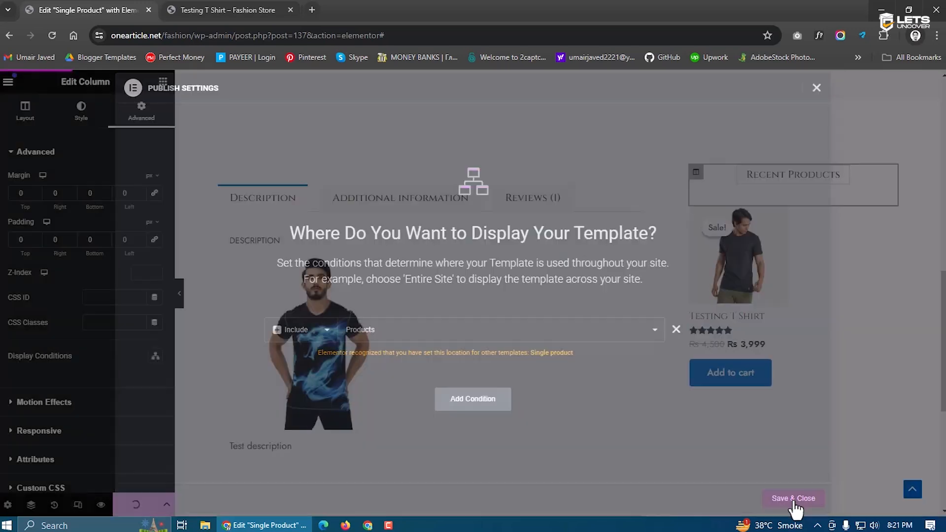
{"action": "left_click", "coordinate": [217, 8]}
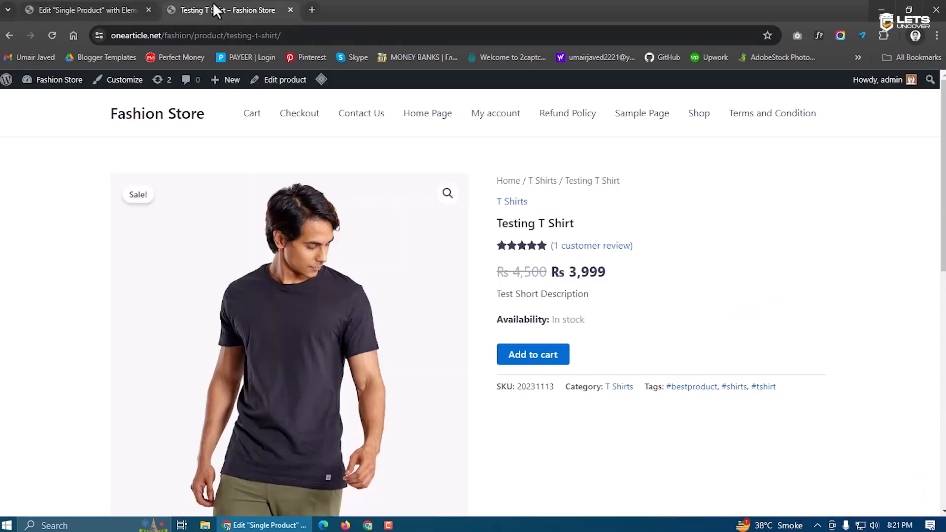
Reload the live Testing T Shirt page and scroll through the new layout
{"action": "left_click", "coordinate": [50, 34]}
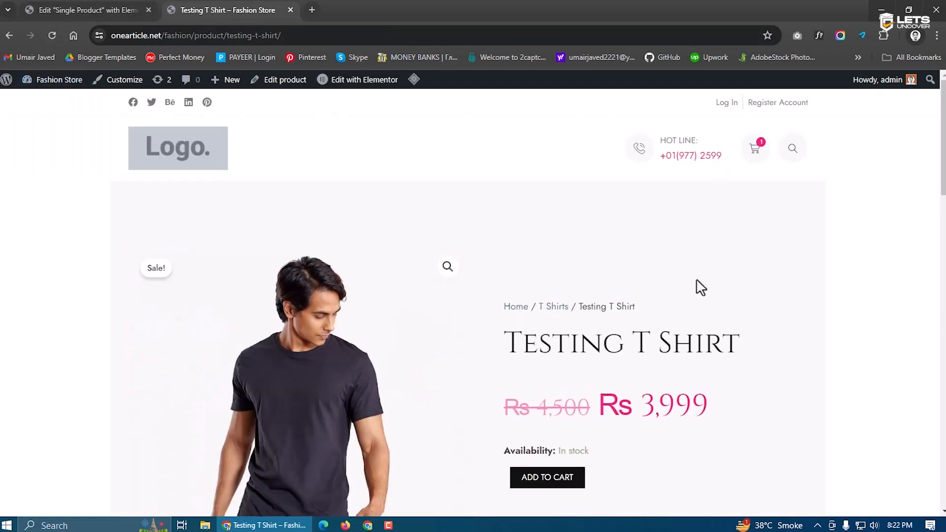
{"action": "scroll", "coordinate": [526, 329], "scroll_direction": "down", "scroll_amount": 1}
{"action": "scroll", "coordinate": [619, 321], "scroll_direction": "down", "scroll_amount": 8}
{"action": "scroll", "coordinate": [621, 327], "scroll_direction": "up", "scroll_amount": 9}
{"action": "scroll", "coordinate": [620, 328], "scroll_direction": "down", "scroll_amount": 1}
{"action": "scroll", "coordinate": [621, 329], "scroll_direction": "up", "scroll_amount": 1}
{"action": "scroll", "coordinate": [617, 321], "scroll_direction": "down", "scroll_amount": 2}
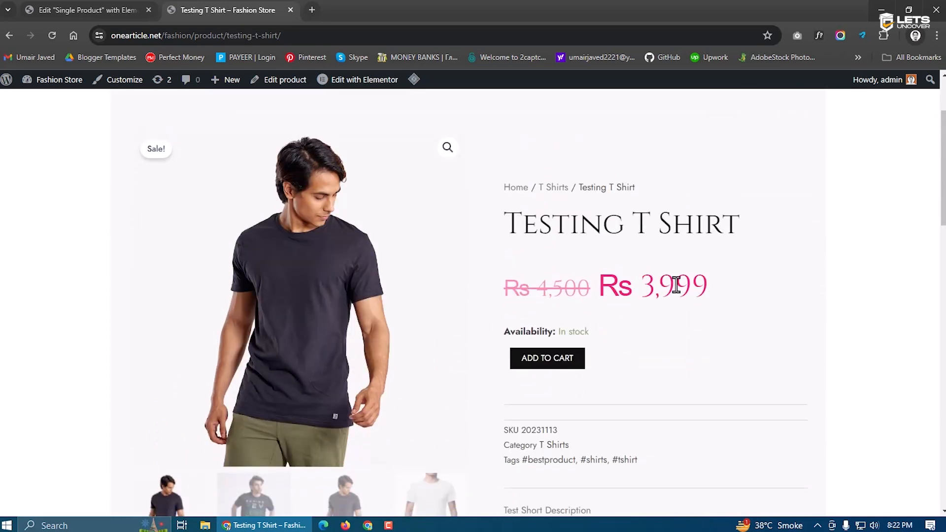
{"action": "mouse_move", "coordinate": [414, 79]}
{"action": "scroll", "coordinate": [634, 344], "scroll_direction": "down", "scroll_amount": 6}
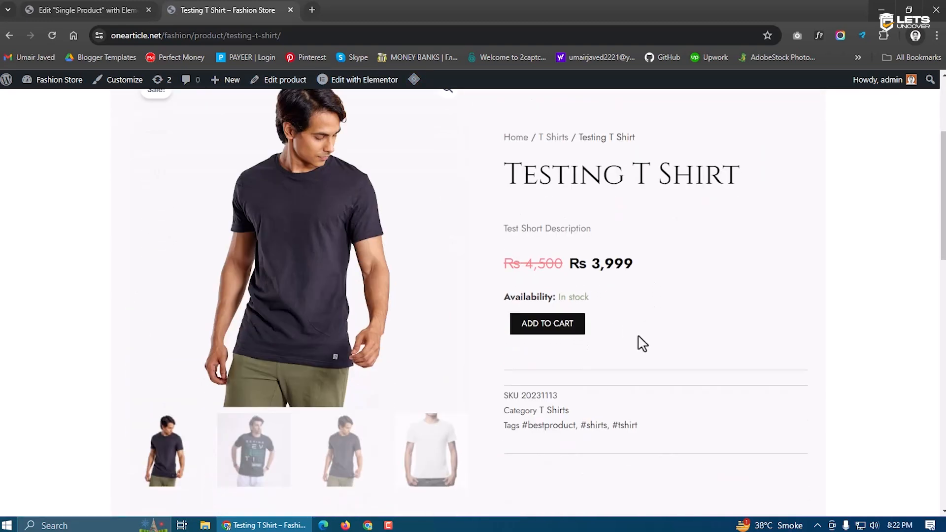
{"action": "scroll", "coordinate": [386, 331], "scroll_direction": "down", "scroll_amount": 9}
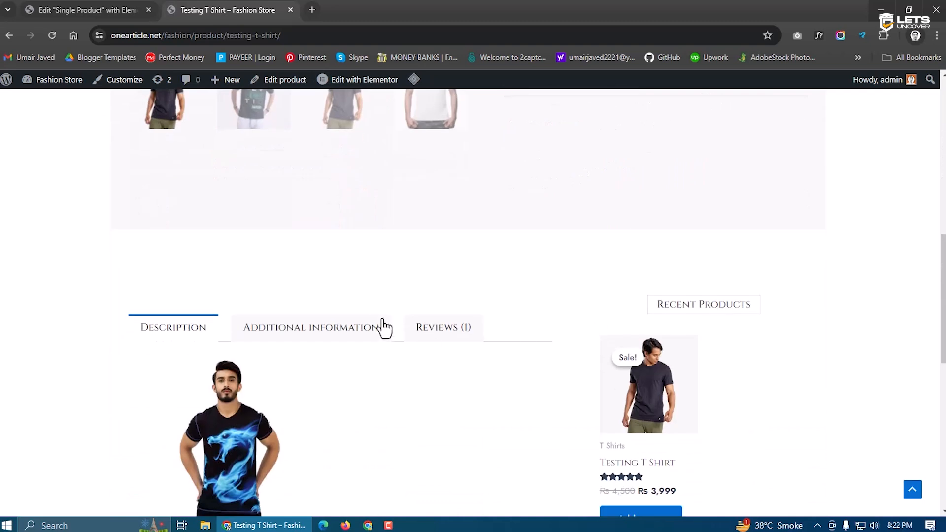
{"action": "scroll", "coordinate": [369, 187], "scroll_direction": "up", "scroll_amount": 2}
Check the Additional Information and Reviews tabs, then visit the store home page
{"action": "left_click", "coordinate": [291, 156]}
{"action": "left_click", "coordinate": [422, 159]}
{"action": "scroll", "coordinate": [608, 266], "scroll_direction": "down", "scroll_amount": 5}
{"action": "scroll", "coordinate": [596, 270], "scroll_direction": "up", "scroll_amount": 15}
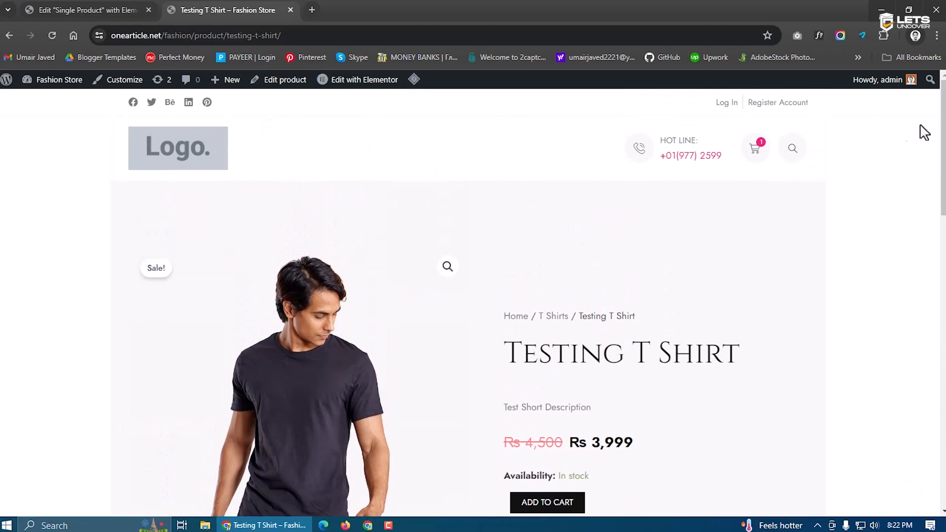
{"action": "scroll", "coordinate": [634, 445], "scroll_direction": "down", "scroll_amount": 15}
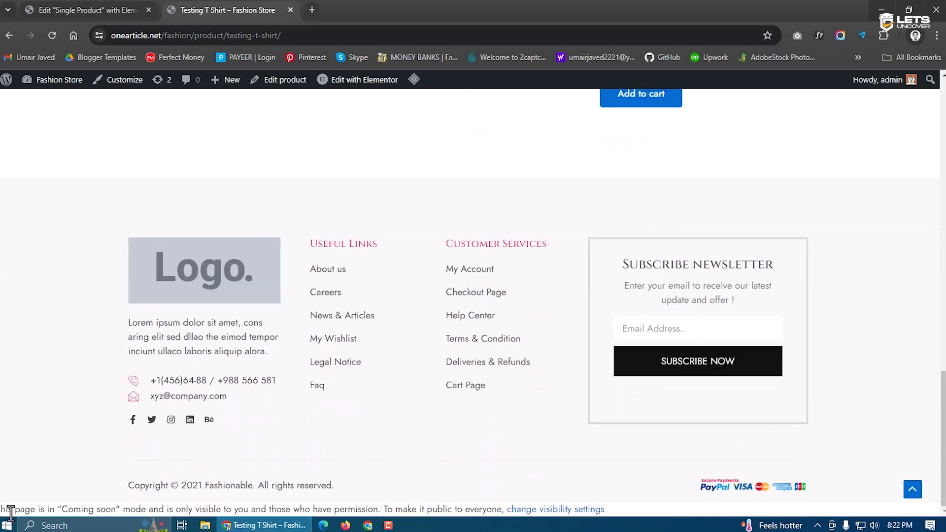
{"action": "left_click_drag", "start_coordinate": [2, 508], "coordinate": [634, 511]}
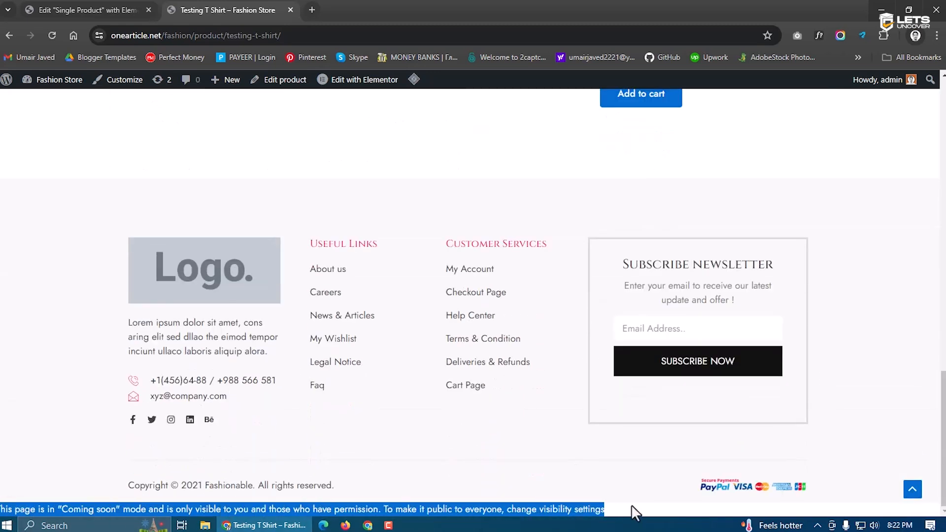
{"action": "left_click", "coordinate": [632, 512]}
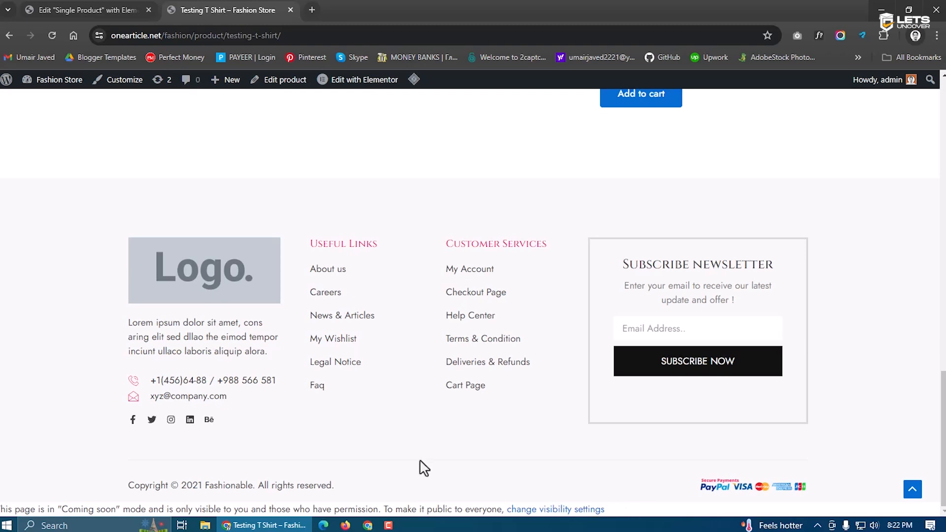
{"action": "scroll", "coordinate": [423, 468], "scroll_direction": "up", "scroll_amount": 1}
{"action": "scroll", "coordinate": [424, 468], "scroll_direction": "up", "scroll_amount": 15}
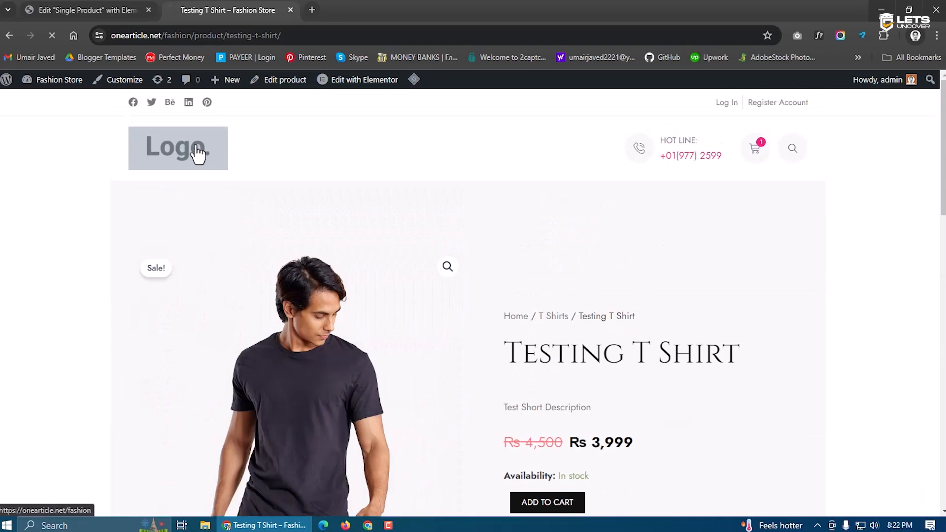
{"action": "left_click", "coordinate": [196, 155]}
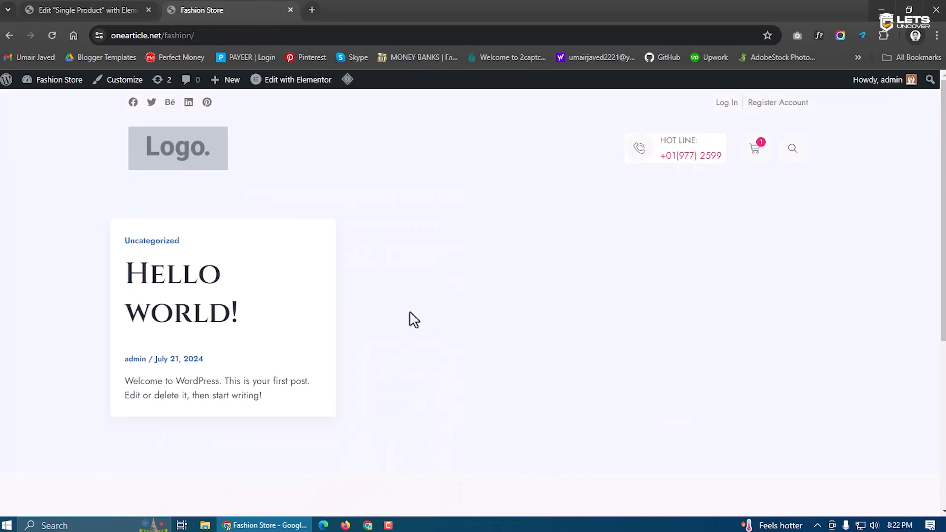
{"action": "left_click", "coordinate": [78, 8]}
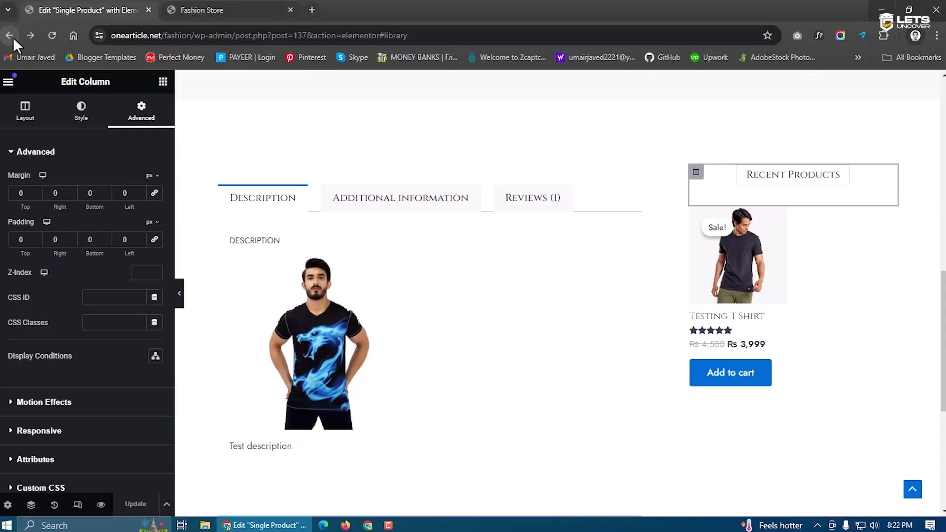
Open the Theme Builder's list of Header templates
{"action": "left_click", "coordinate": [13, 38]}
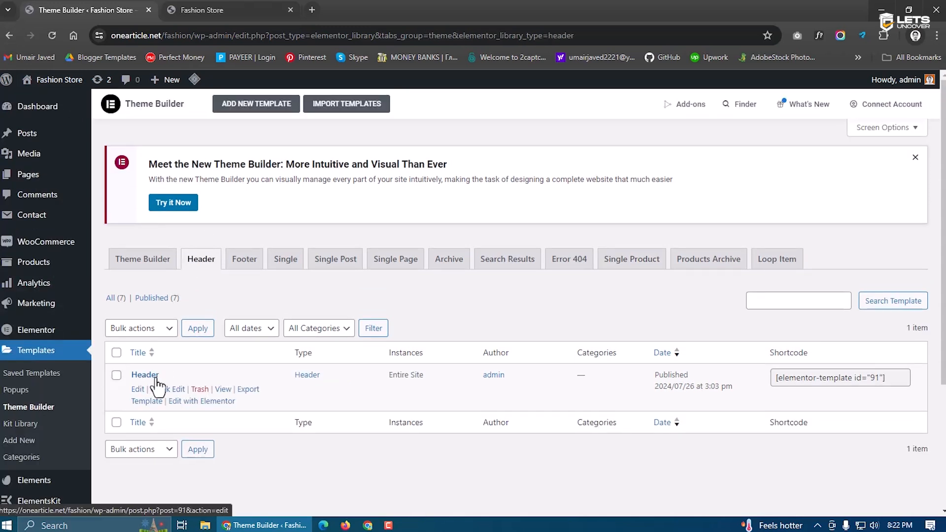
Create a new Header template named 'Global Header'
{"action": "left_click", "coordinate": [253, 115]}
{"action": "left_click", "coordinate": [497, 343]}
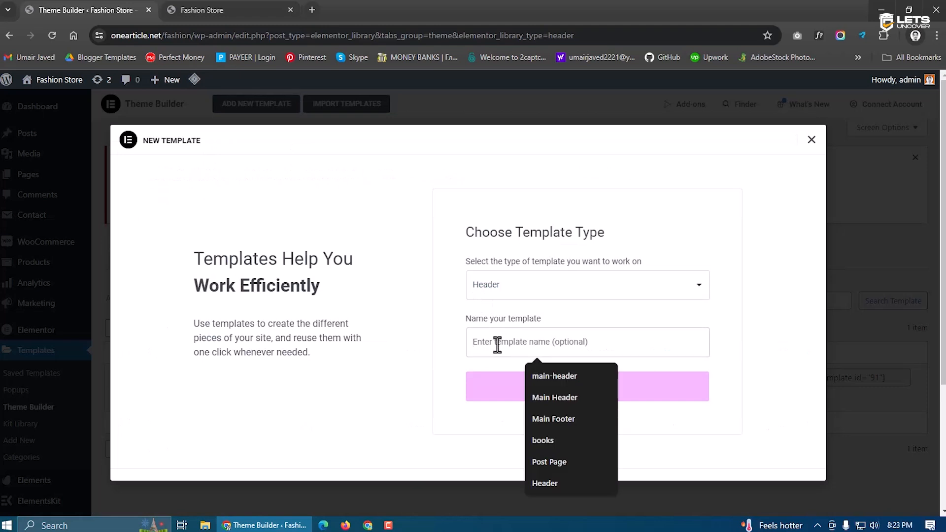
{"action": "type", "text": "Global"}
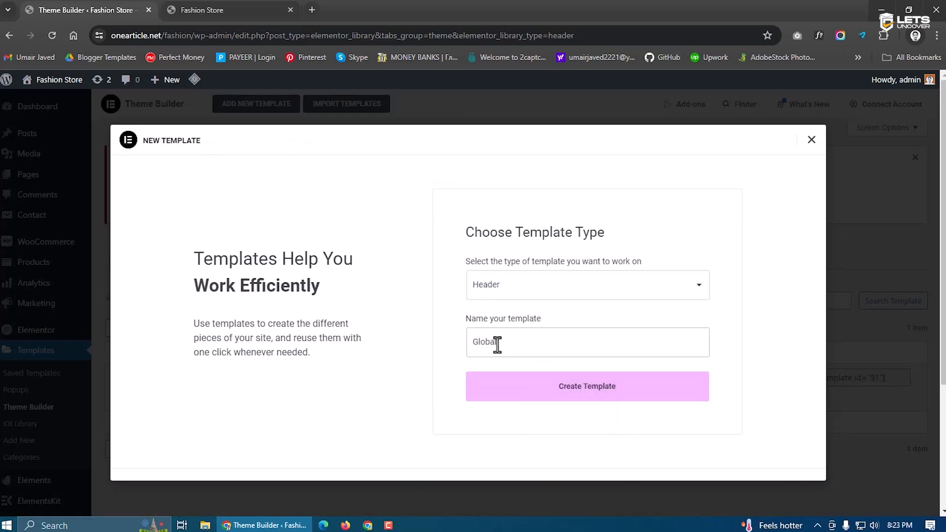
{"action": "type", "text": " Header"}
{"action": "left_click", "coordinate": [551, 386]}
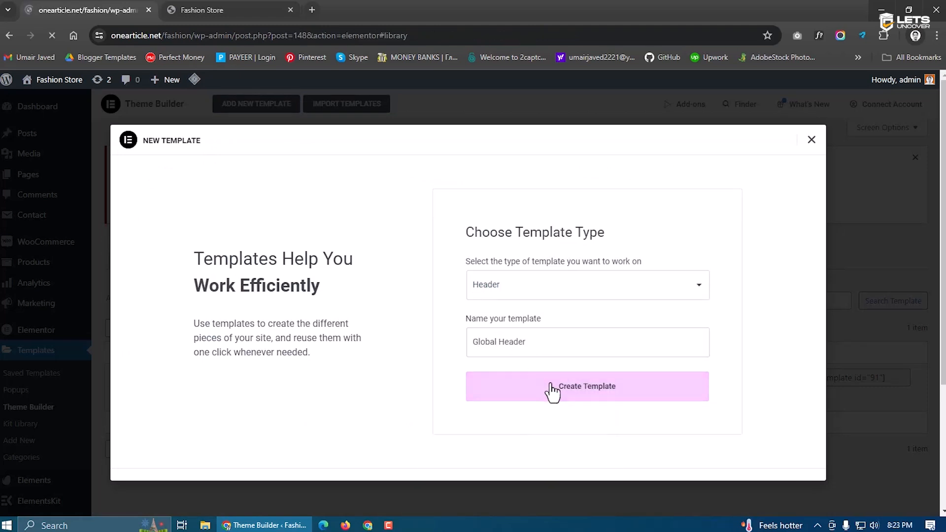
{"action": "left_click", "coordinate": [203, 6]}
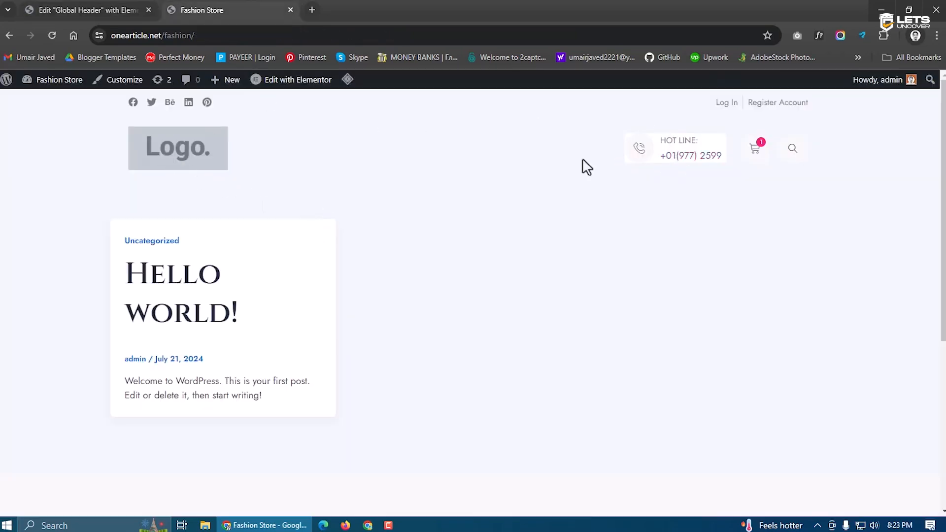
{"action": "left_click", "coordinate": [105, 7]}
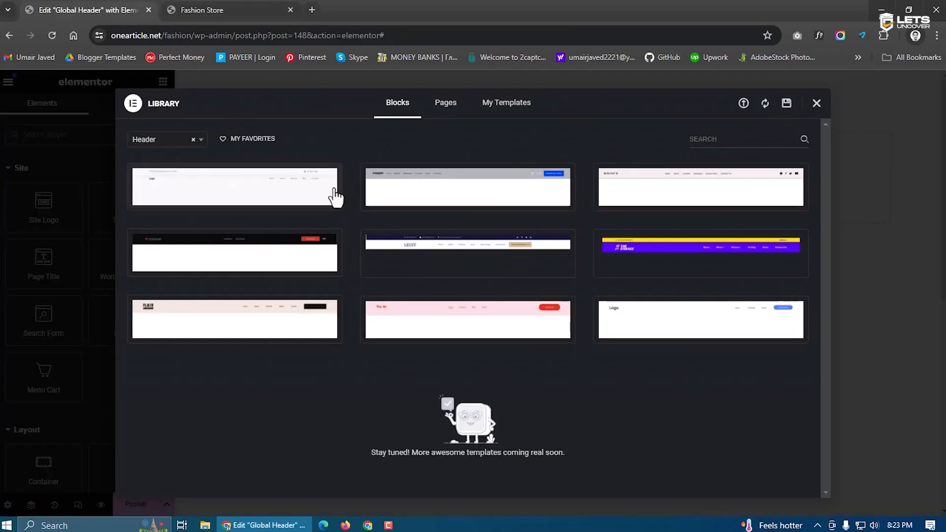
Insert the Fashionable template kit's Header design into the template
{"action": "left_click", "coordinate": [815, 104]}
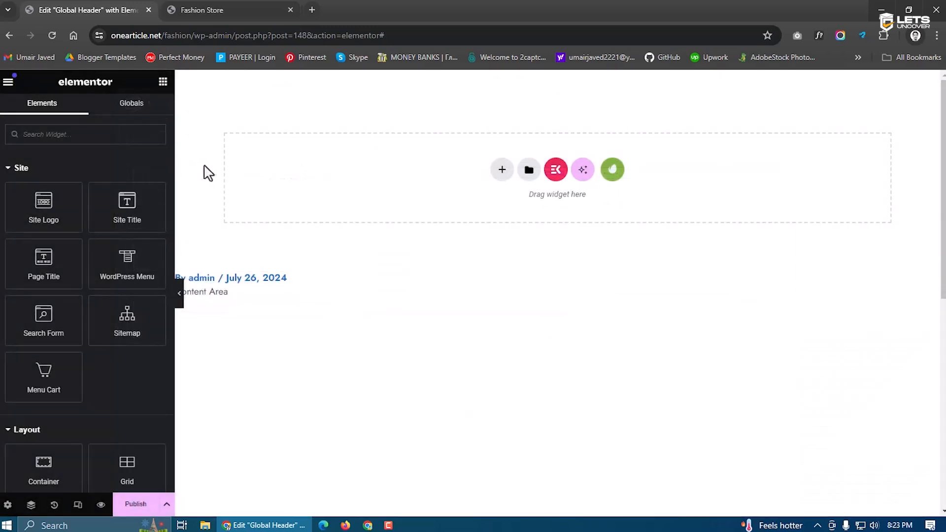
{"action": "left_click", "coordinate": [612, 170]}
{"action": "left_click", "coordinate": [255, 308]}
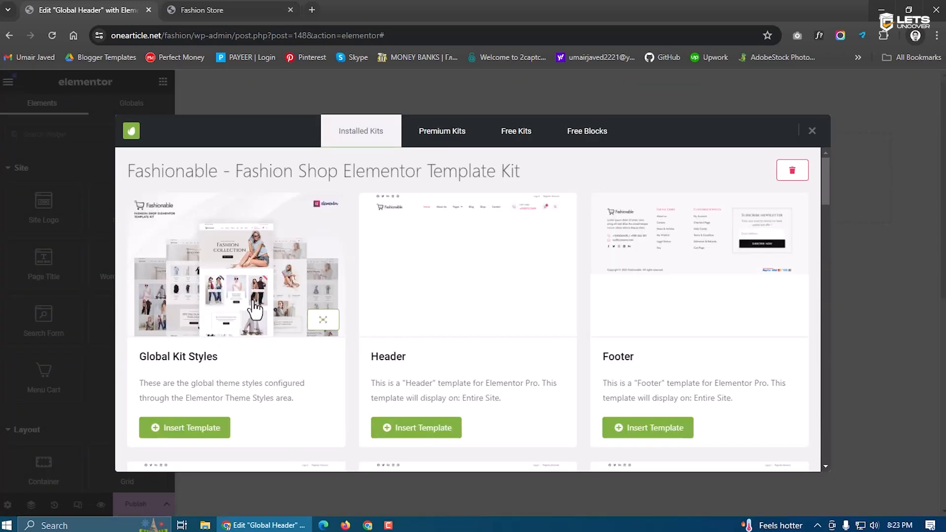
{"action": "left_click", "coordinate": [447, 428]}
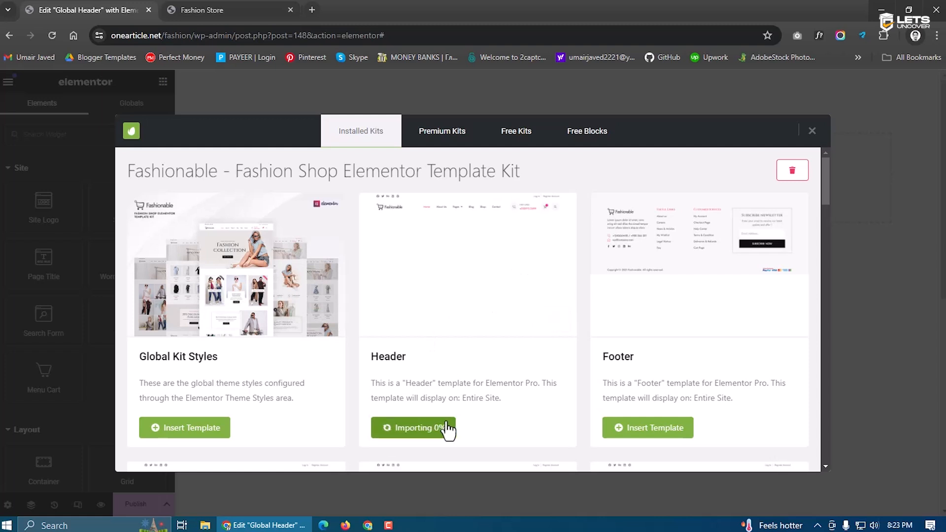
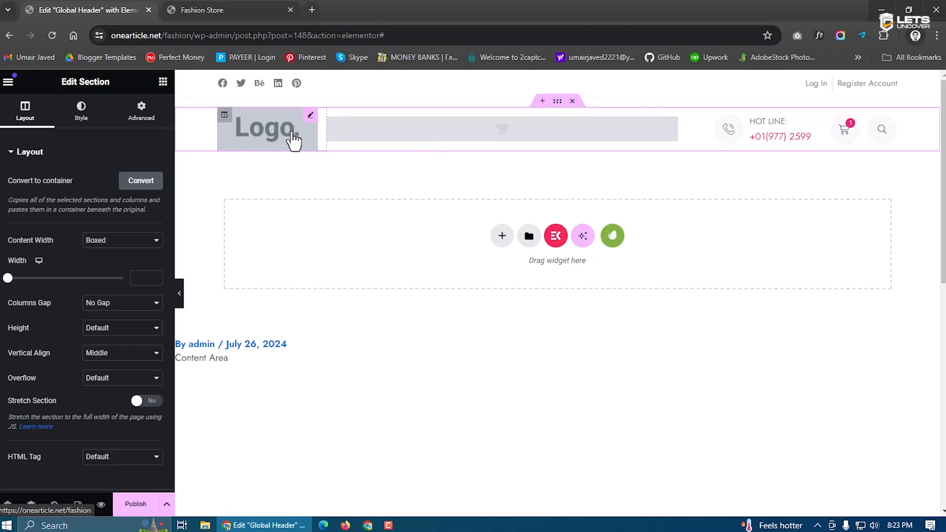
Publish the Global Header template with an Include Entire Site condition and exit Elementor
{"action": "left_click", "coordinate": [133, 504]}
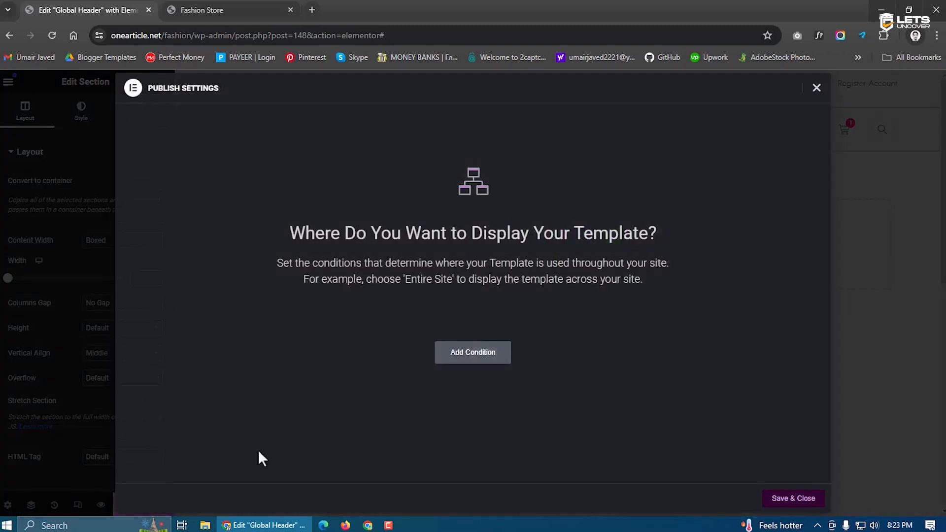
{"action": "left_click", "coordinate": [465, 354]}
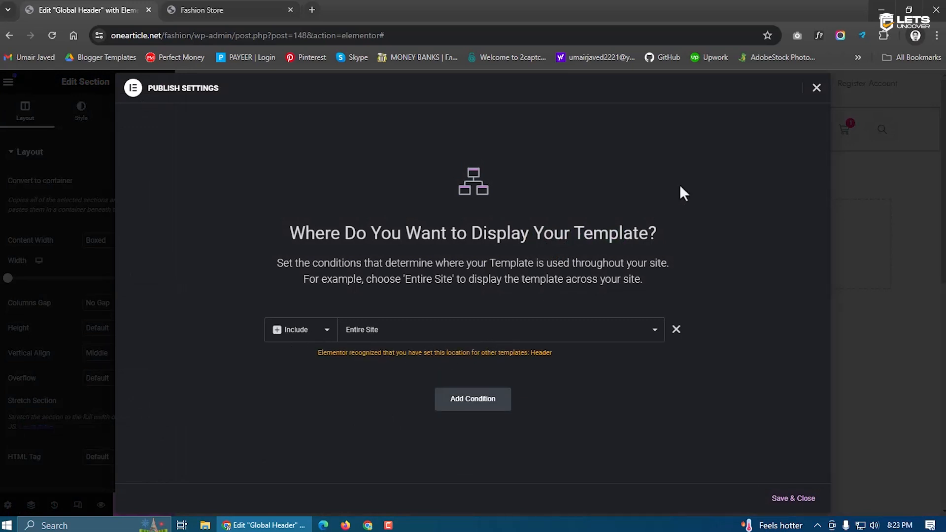
{"action": "left_click", "coordinate": [816, 88]}
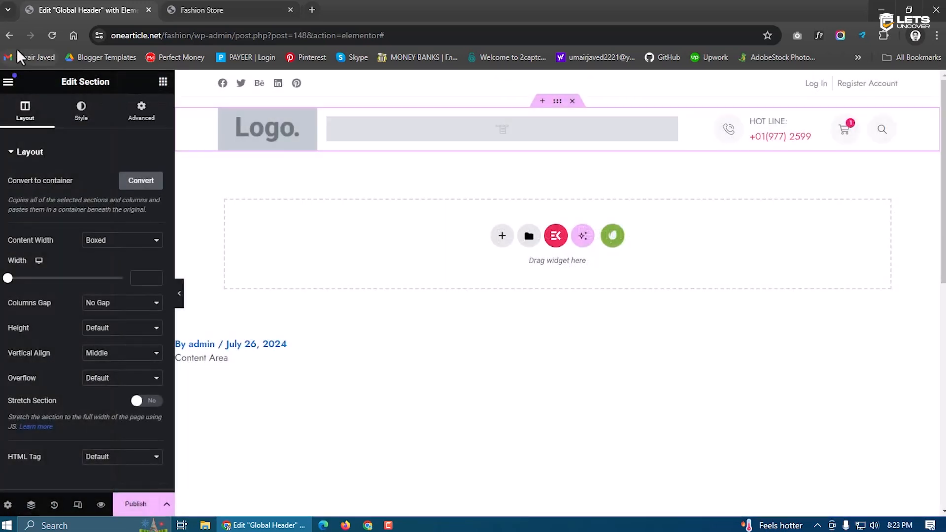
{"action": "left_click", "coordinate": [8, 34]}
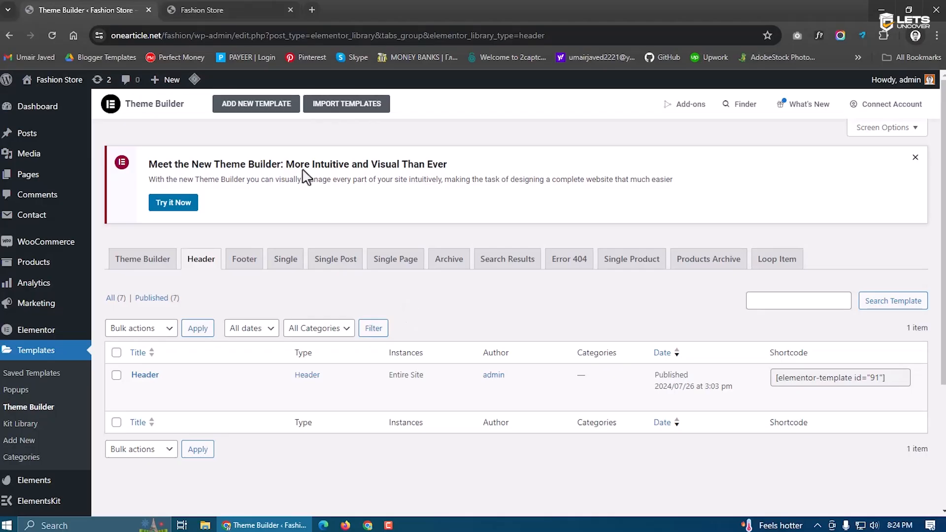
Glance at the Fashion Store front page, then go to Settings > Reading in the dashboard
{"action": "left_click", "coordinate": [254, 10]}
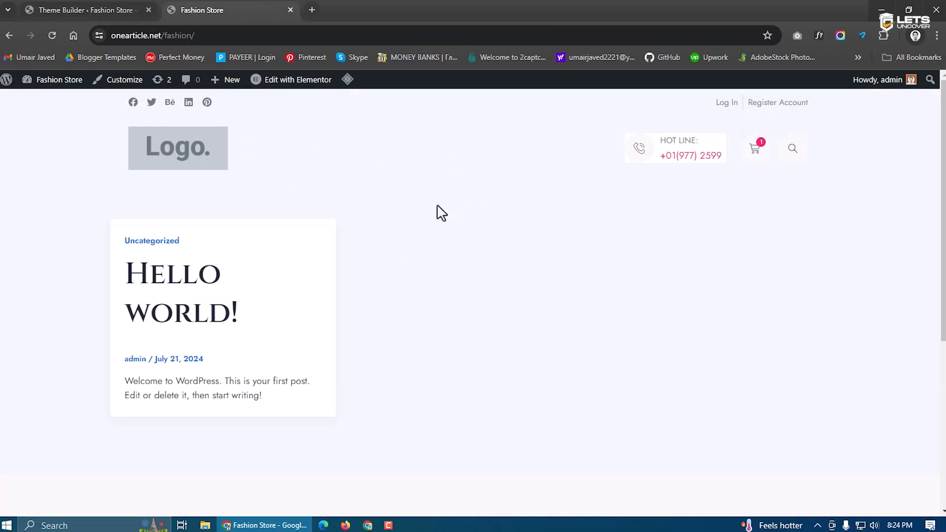
{"action": "left_click", "coordinate": [88, 10]}
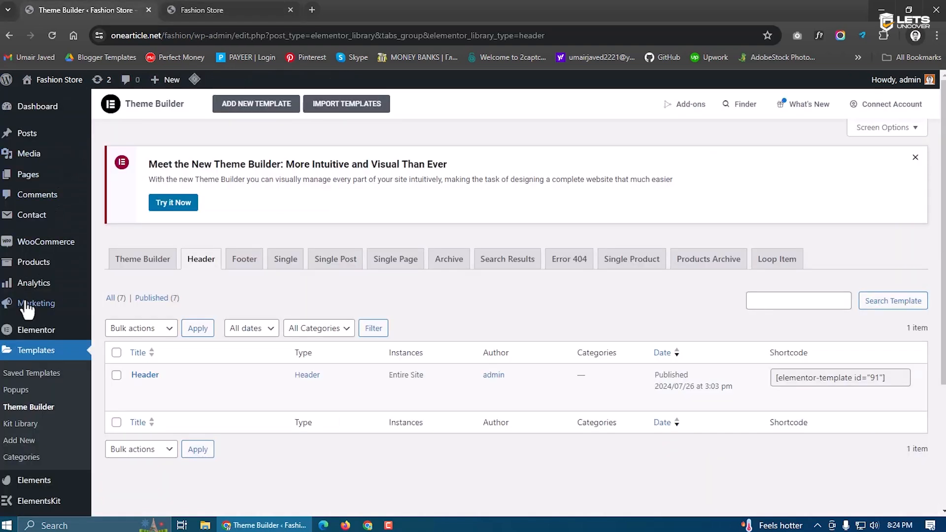
{"action": "scroll", "coordinate": [27, 309], "scroll_direction": "down", "scroll_amount": 3}
{"action": "mouse_move", "coordinate": [34, 450]}
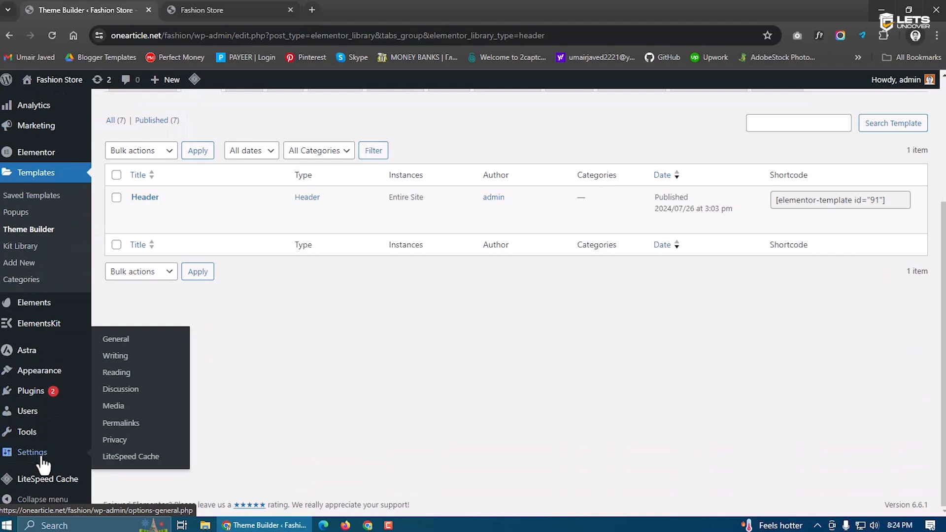
{"action": "left_click", "coordinate": [118, 373]}
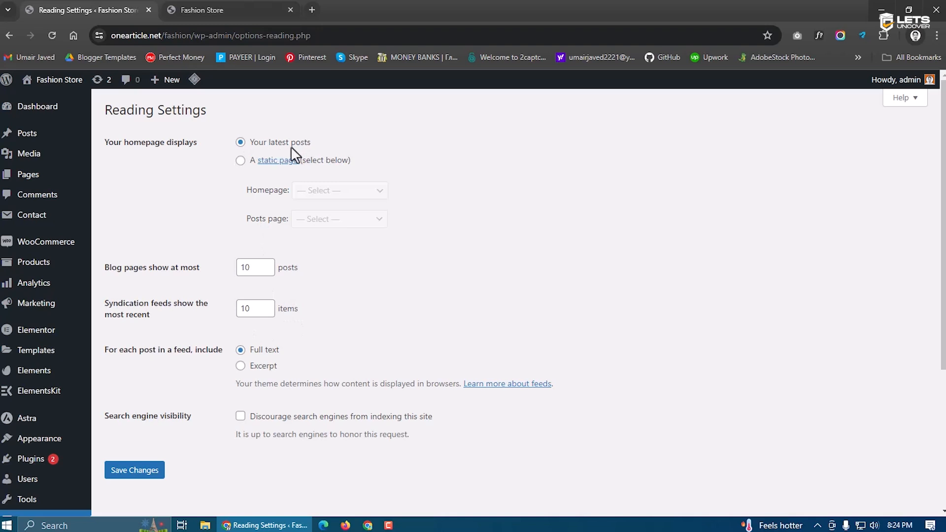
Set the homepage to the static page 'Home Page' and save the Reading settings
{"action": "left_click", "coordinate": [209, 11]}
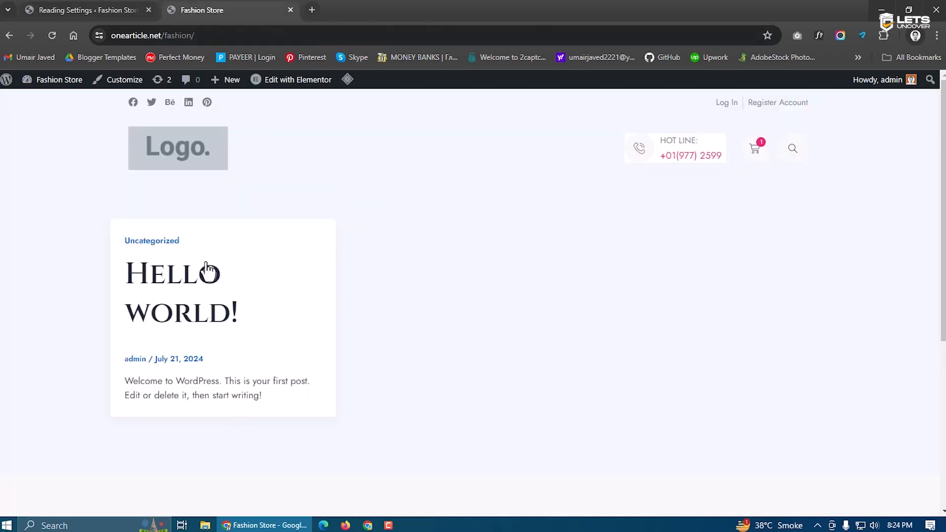
{"action": "left_click", "coordinate": [88, 10]}
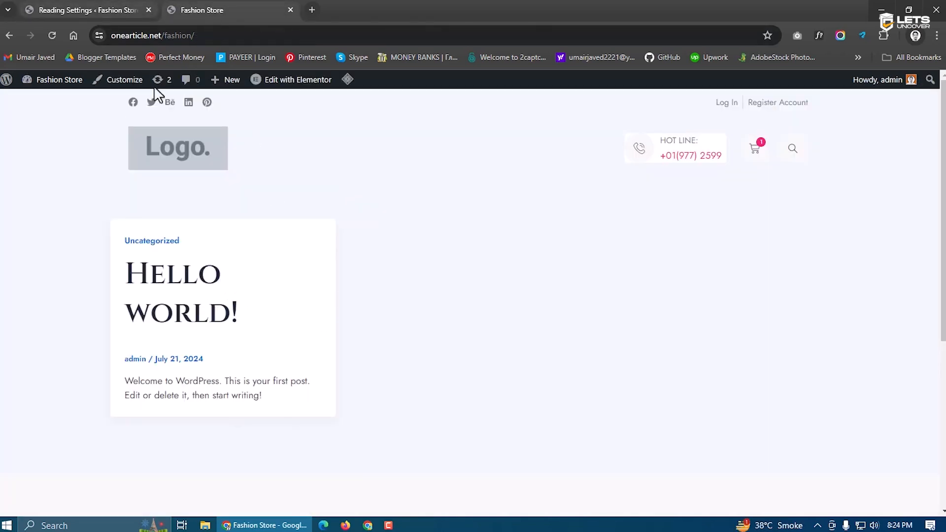
{"action": "left_click", "coordinate": [239, 160]}
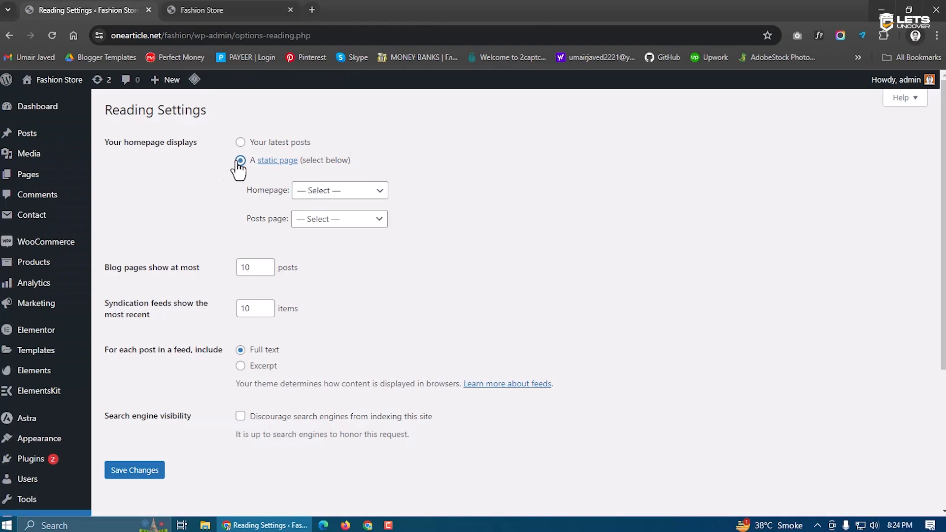
{"action": "left_click", "coordinate": [327, 203]}
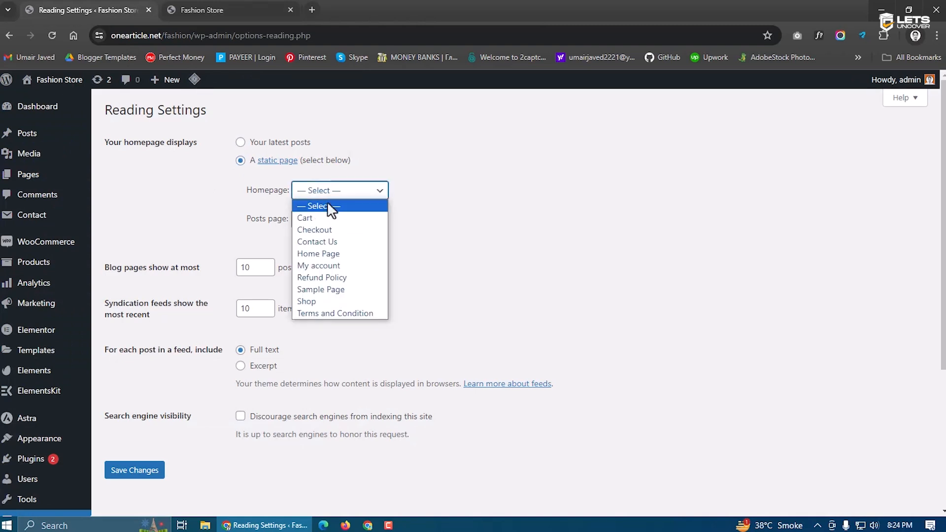
{"action": "left_click", "coordinate": [330, 254]}
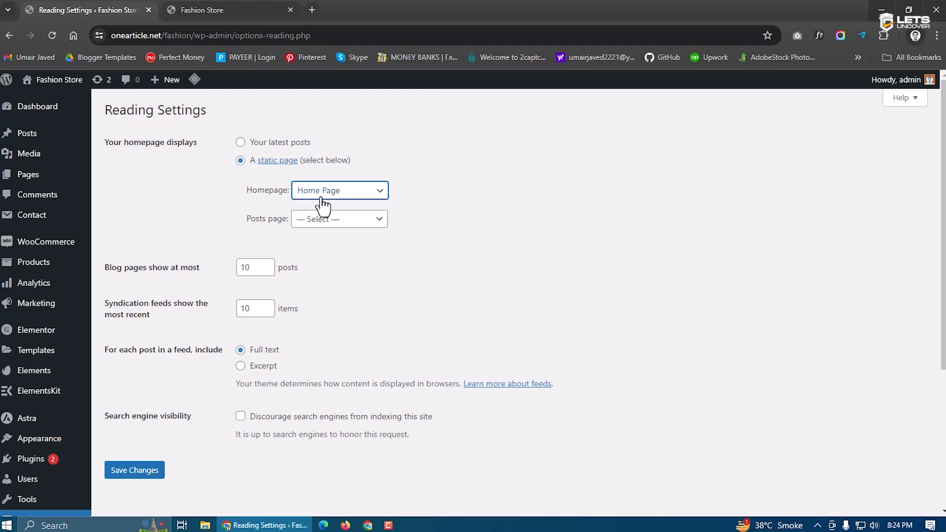
{"action": "left_click", "coordinate": [140, 472]}
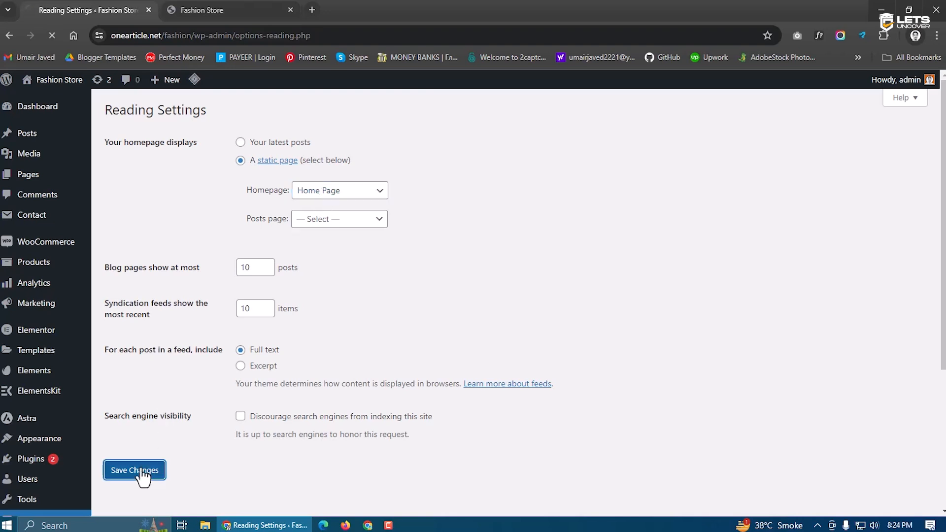
Reload the live site to review the new homepage and open the Testing T Shirt product
{"action": "left_click", "coordinate": [212, 9]}
{"action": "left_click", "coordinate": [51, 36]}
{"action": "left_click_drag", "start_coordinate": [942, 123], "coordinate": [928, 464]}
{"action": "left_click", "coordinate": [915, 494]}
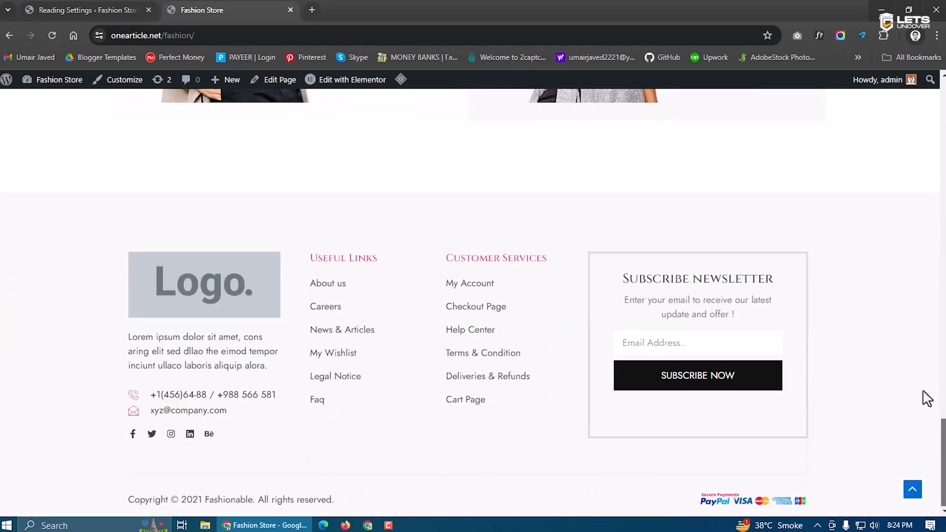
{"action": "scroll", "coordinate": [901, 177], "scroll_direction": "down", "scroll_amount": 10}
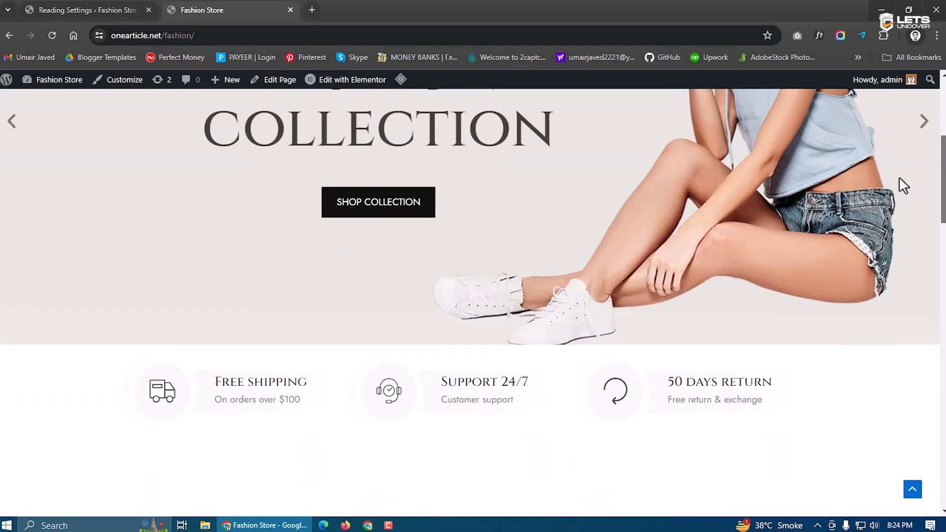
{"action": "scroll", "coordinate": [895, 238], "scroll_direction": "up", "scroll_amount": 10}
{"action": "scroll", "coordinate": [895, 139], "scroll_direction": "down", "scroll_amount": 15}
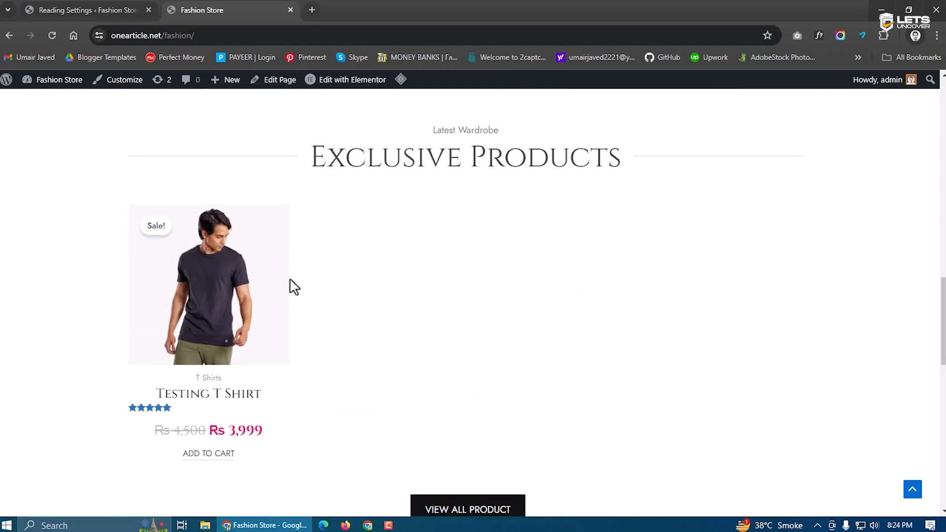
{"action": "left_click", "coordinate": [235, 262]}
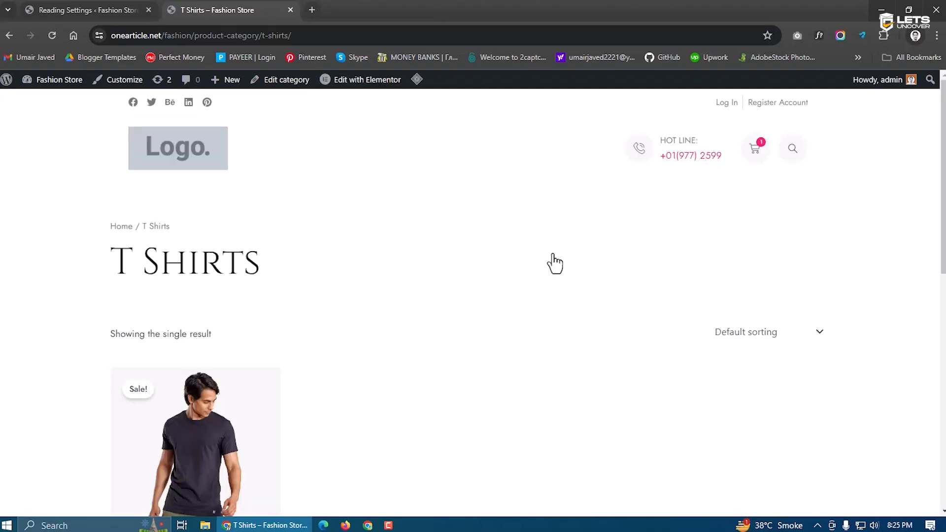
Scroll the product page, then list the published Products Archive templates in Elementor's saved templates
{"action": "scroll", "coordinate": [542, 271], "scroll_direction": "down", "scroll_amount": 1}
{"action": "scroll", "coordinate": [520, 285], "scroll_direction": "down", "scroll_amount": 2}
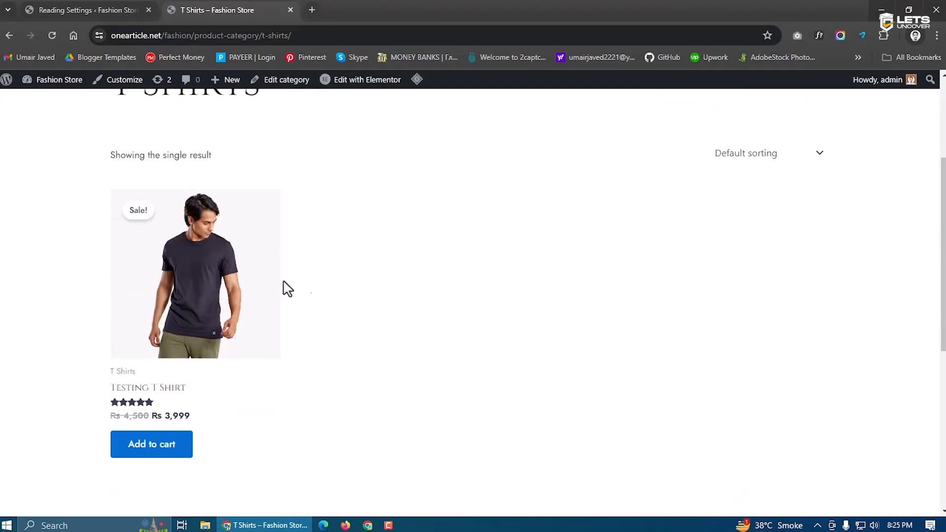
{"action": "scroll", "coordinate": [389, 232], "scroll_direction": "down", "scroll_amount": 3}
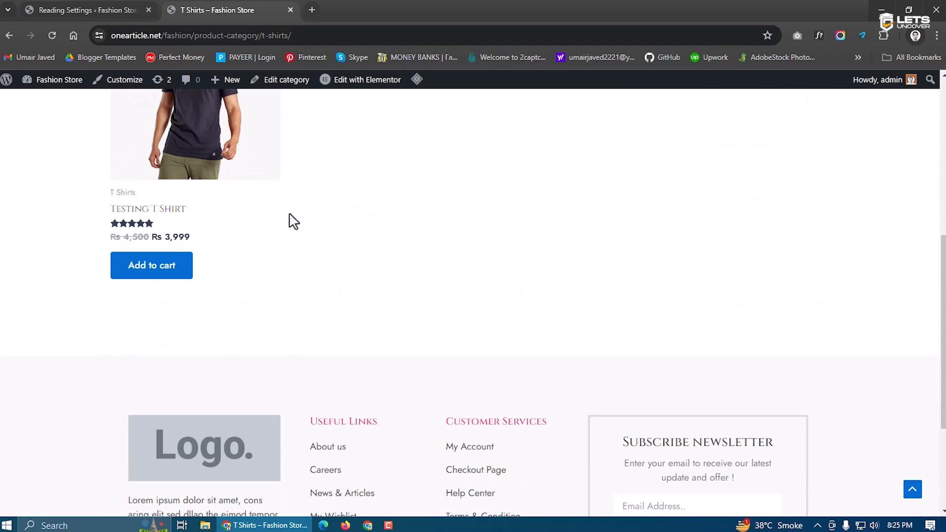
{"action": "scroll", "coordinate": [294, 220], "scroll_direction": "up", "scroll_amount": 5}
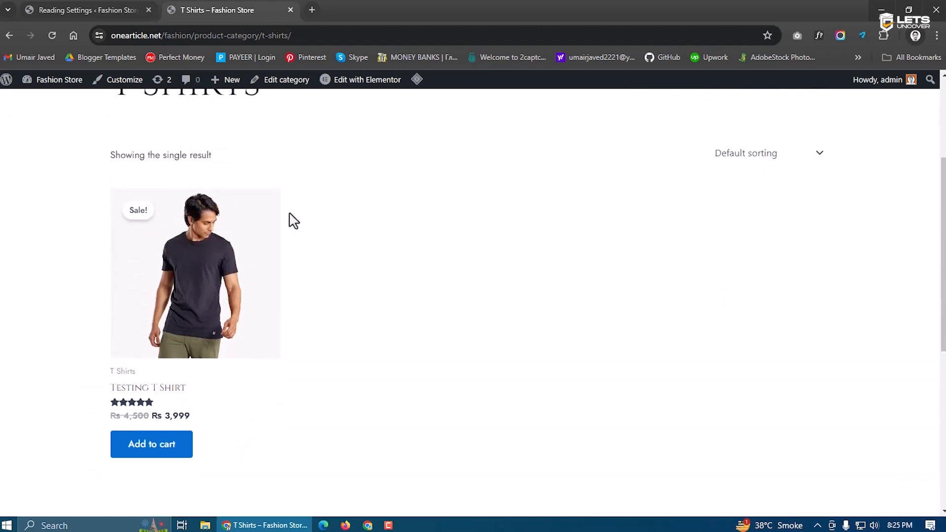
{"action": "scroll", "coordinate": [380, 243], "scroll_direction": "up", "scroll_amount": 2}
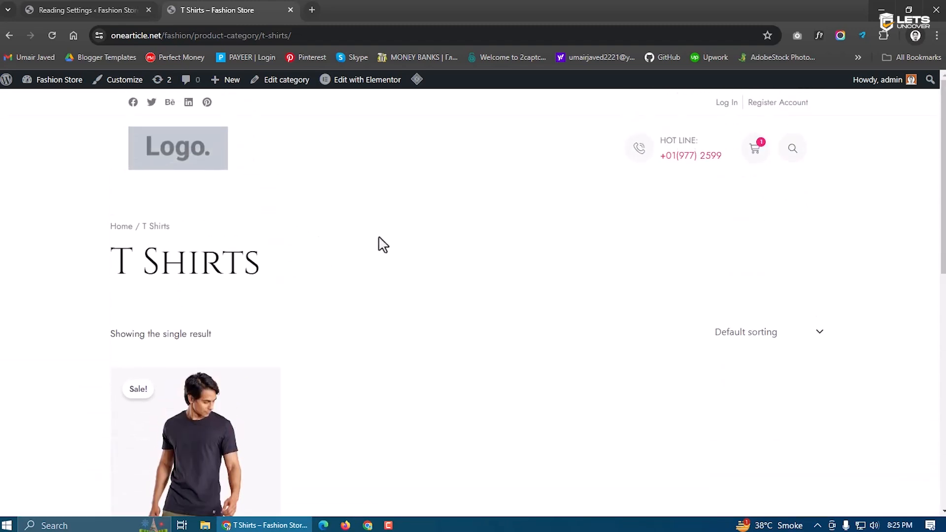
{"action": "left_click", "coordinate": [93, 10]}
{"action": "mouse_move", "coordinate": [61, 256]}
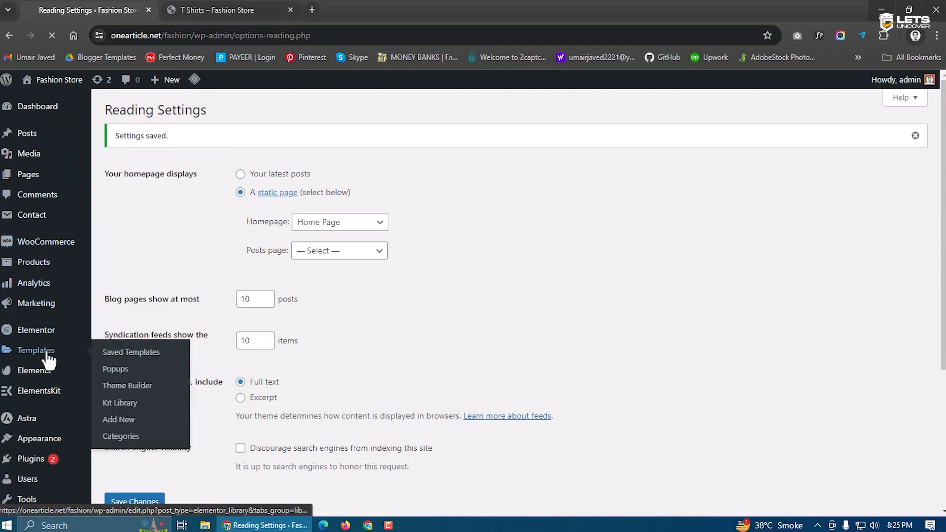
{"action": "left_click", "coordinate": [44, 353]}
{"action": "left_click", "coordinate": [165, 209]}
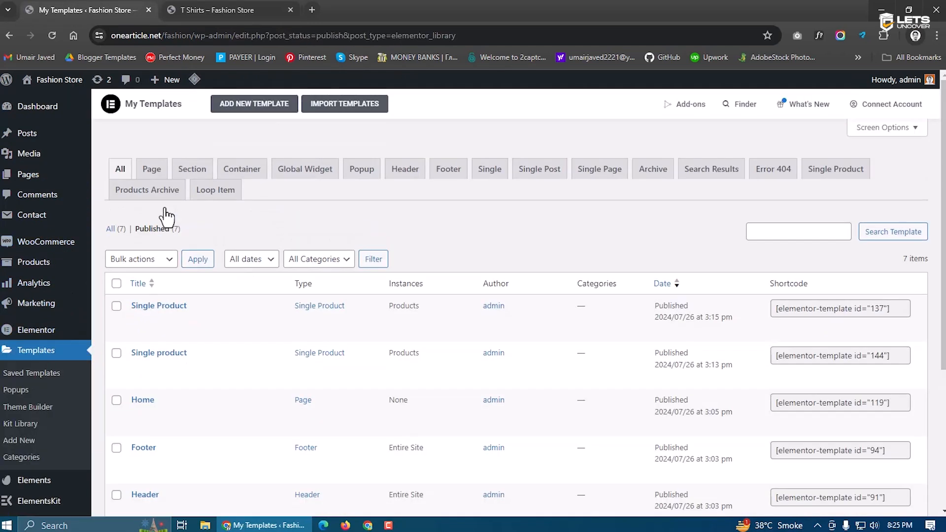
{"action": "left_click", "coordinate": [131, 193]}
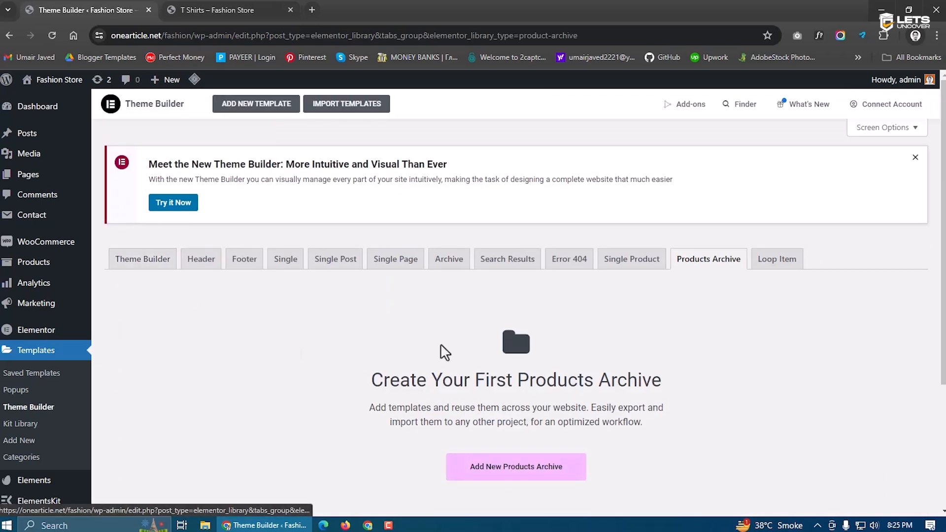
Create a new Products Archive template named 'Category'
{"action": "scroll", "coordinate": [364, 394], "scroll_direction": "down", "scroll_amount": 3}
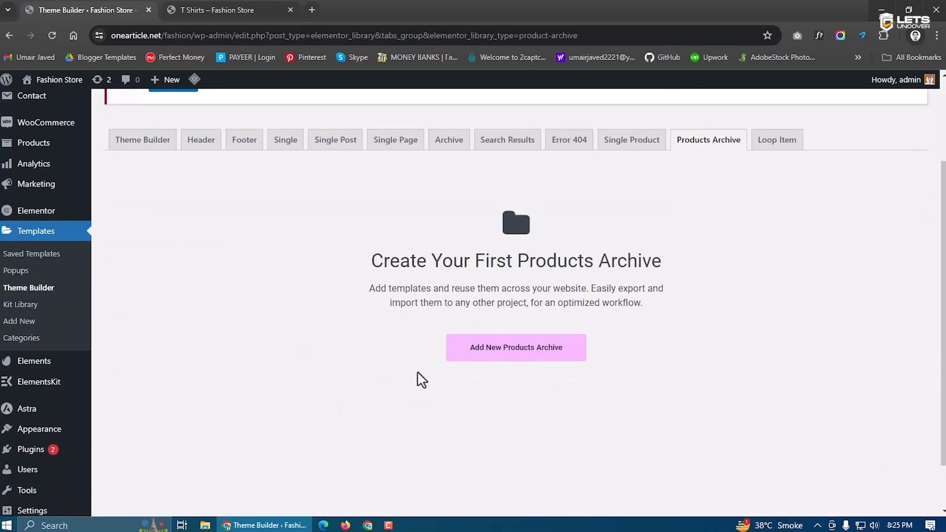
{"action": "left_click", "coordinate": [506, 351]}
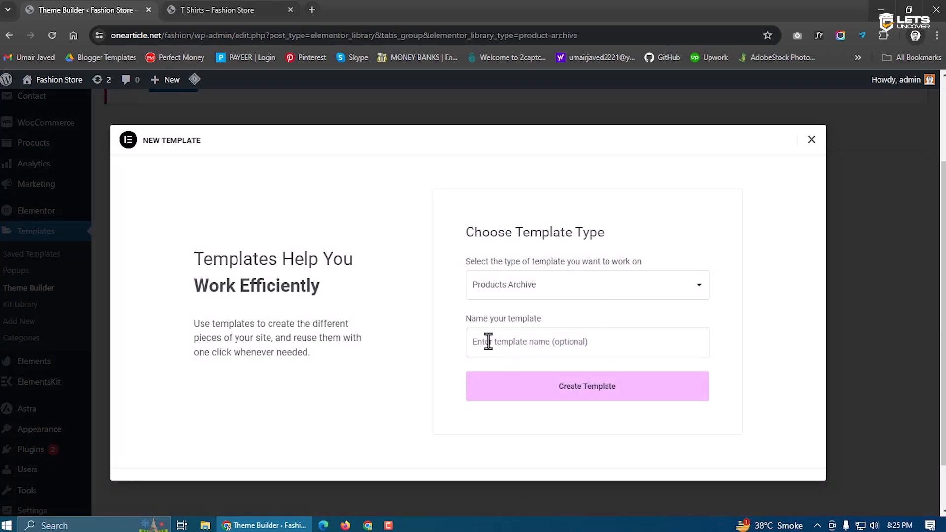
{"action": "left_click", "coordinate": [488, 342]}
{"action": "type", "text": "Category"}
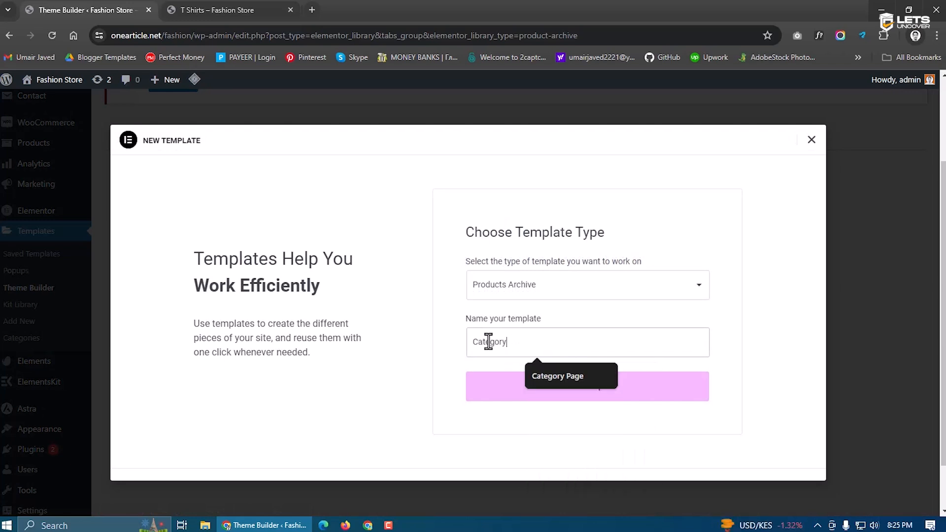
{"action": "left_click", "coordinate": [512, 389]}
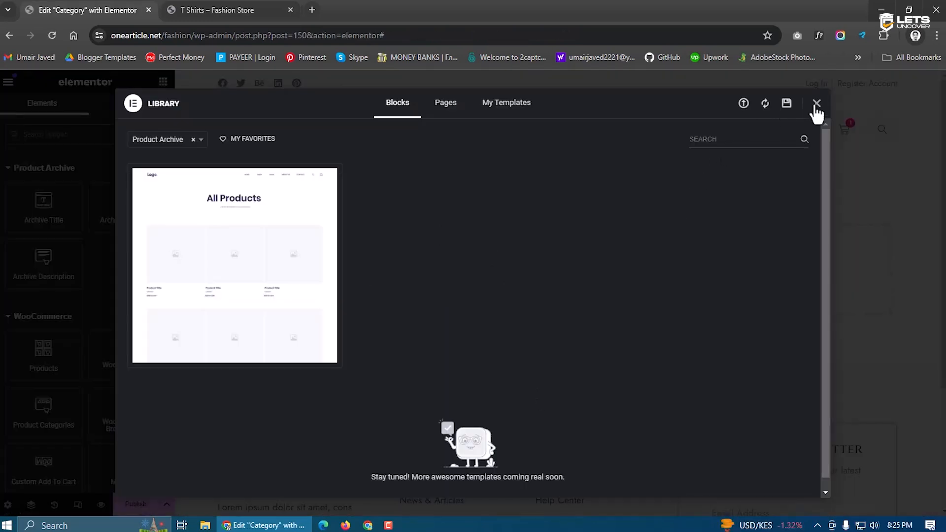
Insert the Fashionable template kit's Shop archive design into the Category template
{"action": "left_click", "coordinate": [816, 104]}
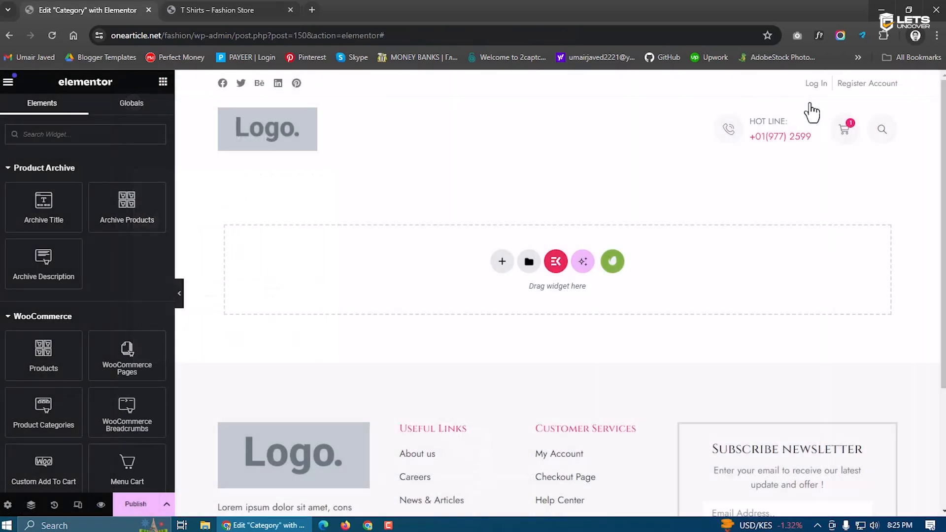
{"action": "left_click", "coordinate": [613, 261]}
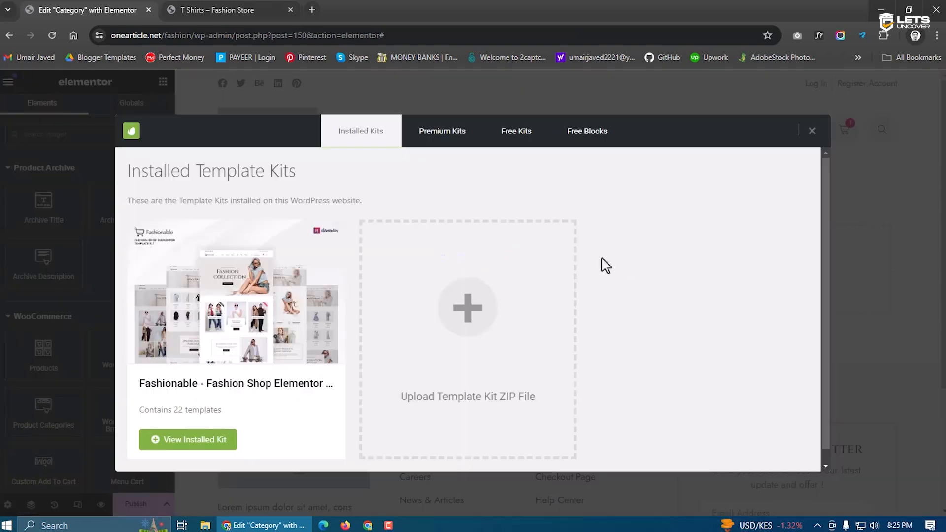
{"action": "left_click", "coordinate": [237, 337]}
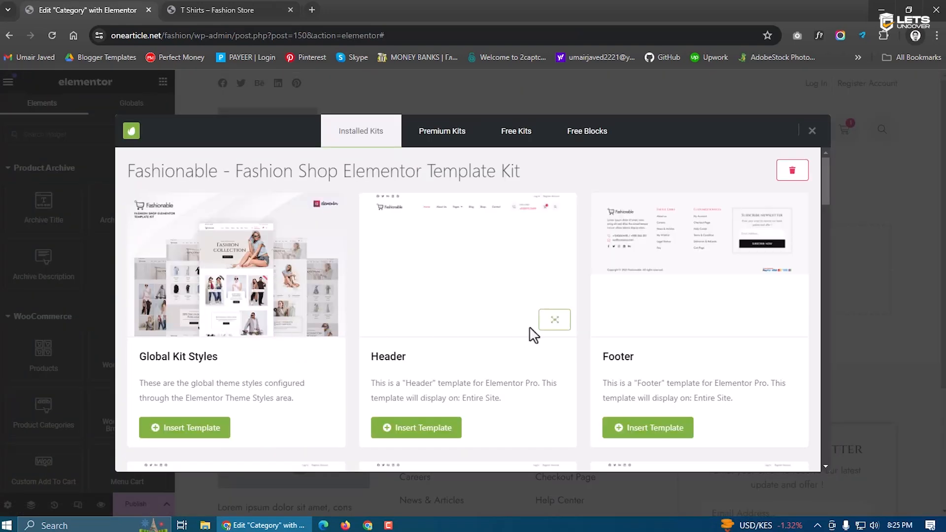
{"action": "scroll", "coordinate": [492, 355], "scroll_direction": "down", "scroll_amount": 3}
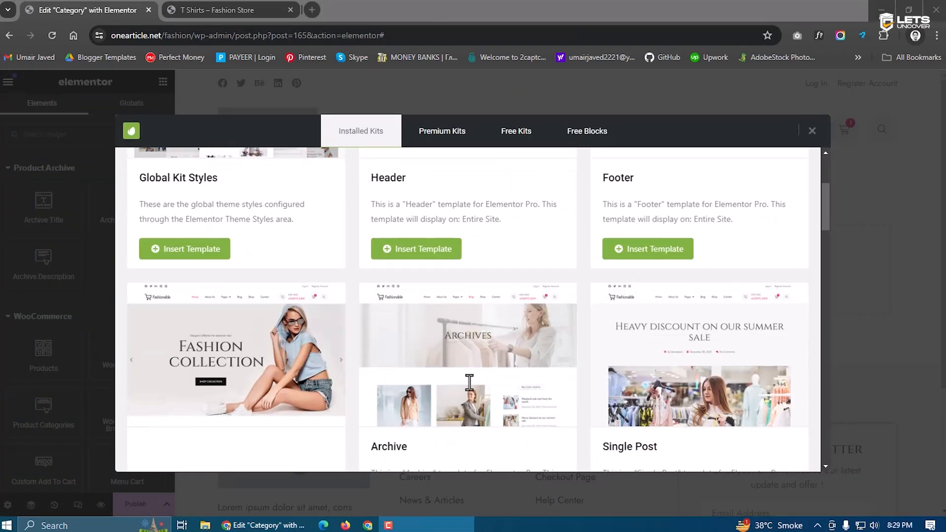
{"action": "scroll", "coordinate": [469, 383], "scroll_direction": "down", "scroll_amount": 1}
{"action": "scroll", "coordinate": [469, 383], "scroll_direction": "down", "scroll_amount": 1}
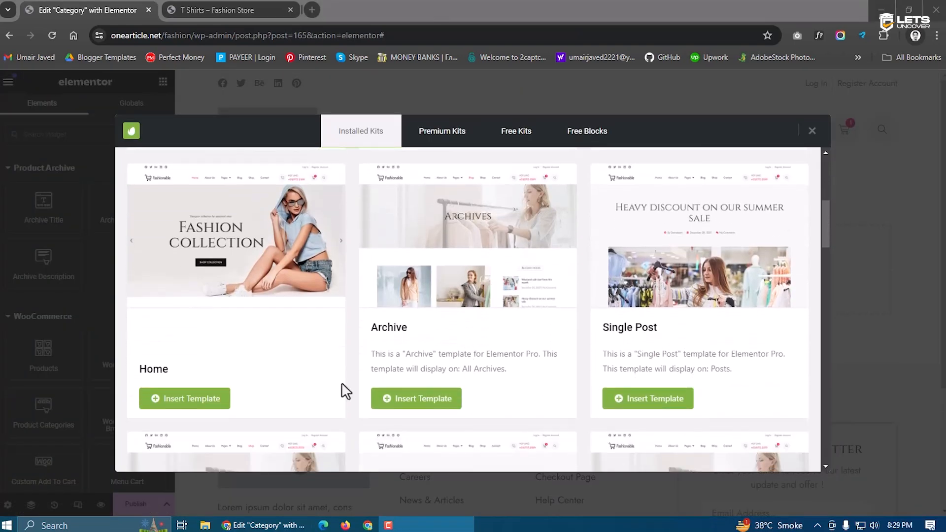
{"action": "mouse_move", "coordinate": [467, 289]}
{"action": "scroll", "coordinate": [475, 281], "scroll_direction": "down", "scroll_amount": 3}
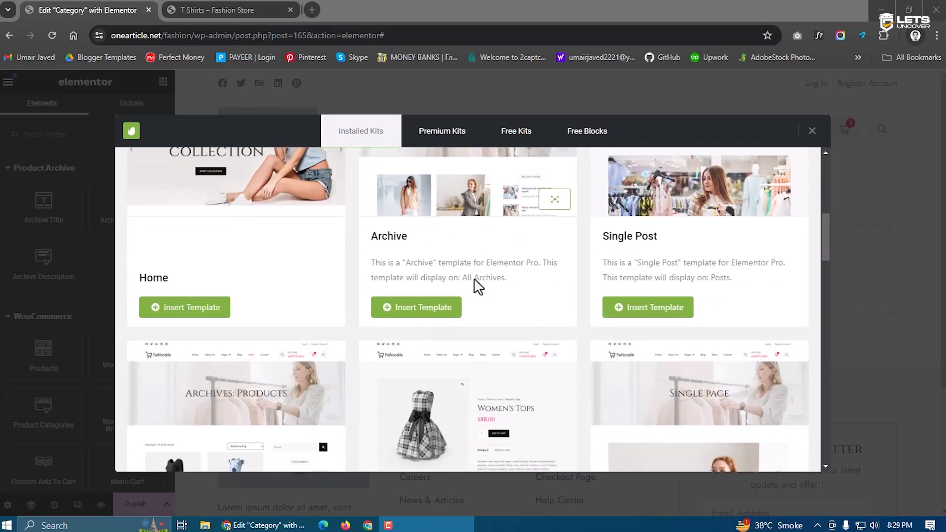
{"action": "scroll", "coordinate": [545, 206], "scroll_direction": "down", "scroll_amount": 3}
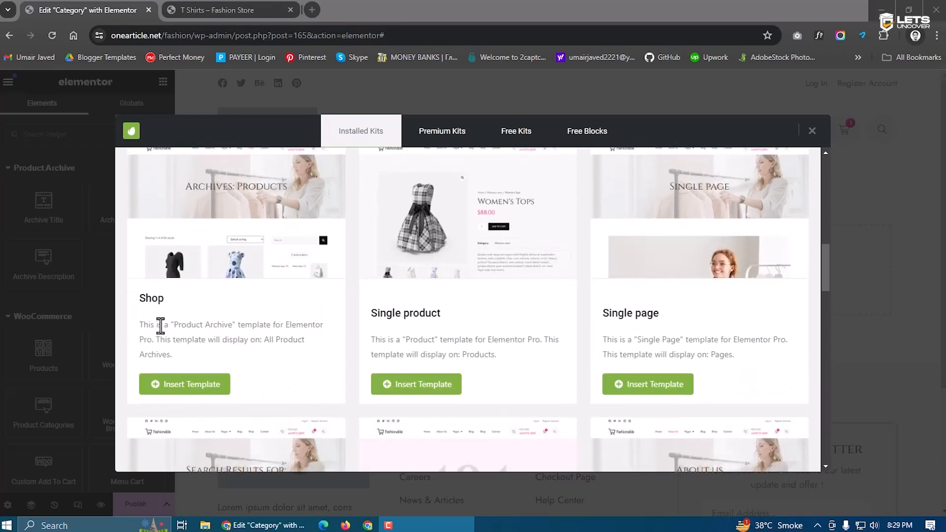
{"action": "left_click_drag", "start_coordinate": [139, 325], "coordinate": [302, 338]}
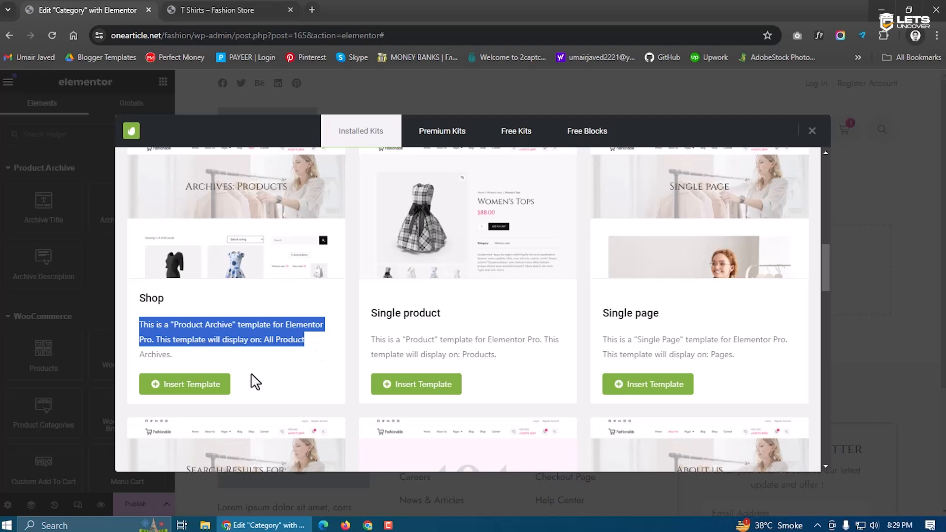
{"action": "left_click", "coordinate": [255, 376]}
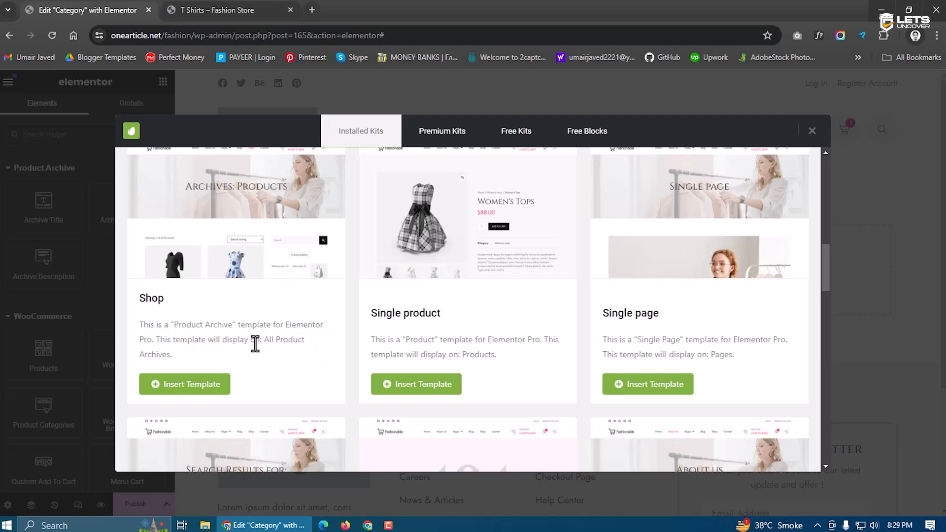
{"action": "left_click", "coordinate": [196, 386]}
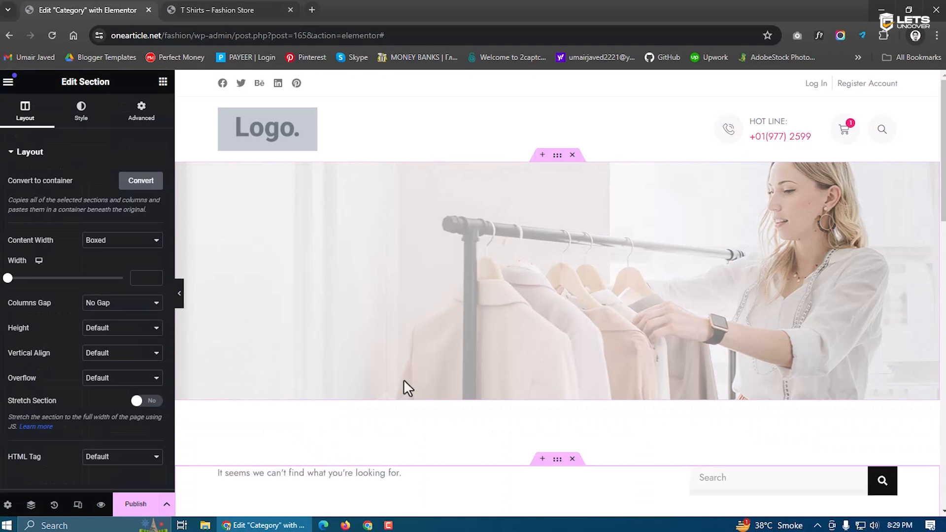
Turn off Include Context on the Archive Title so the heading reads just 'Shop'
{"action": "scroll", "coordinate": [471, 355], "scroll_direction": "down", "scroll_amount": 1}
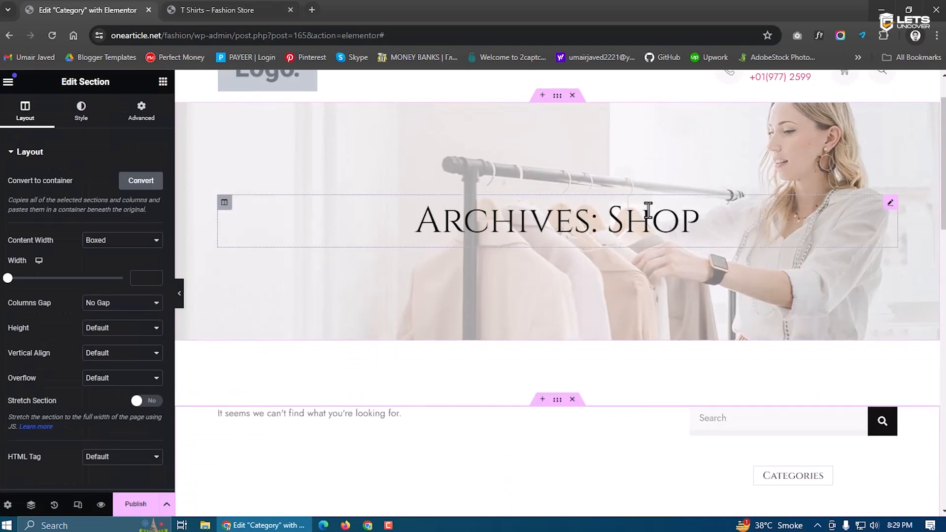
{"action": "left_click", "coordinate": [595, 234]}
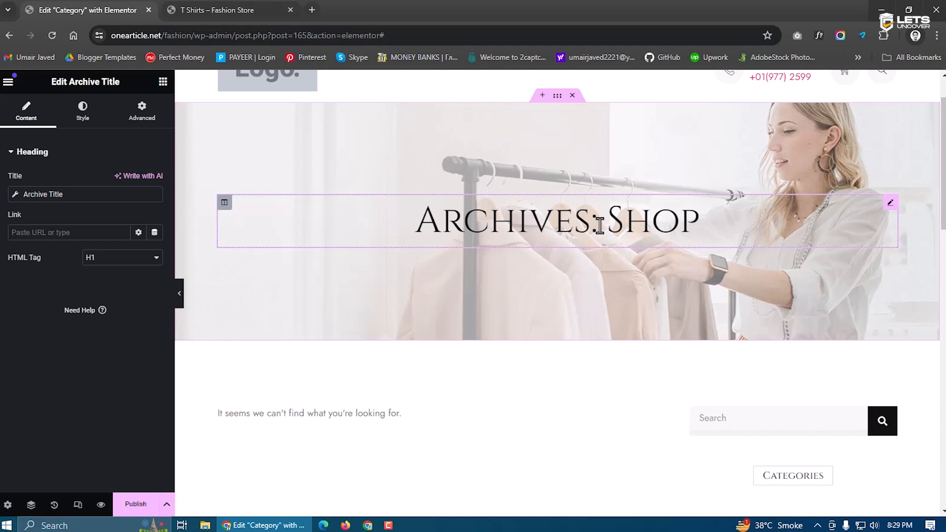
{"action": "left_click", "coordinate": [14, 199]}
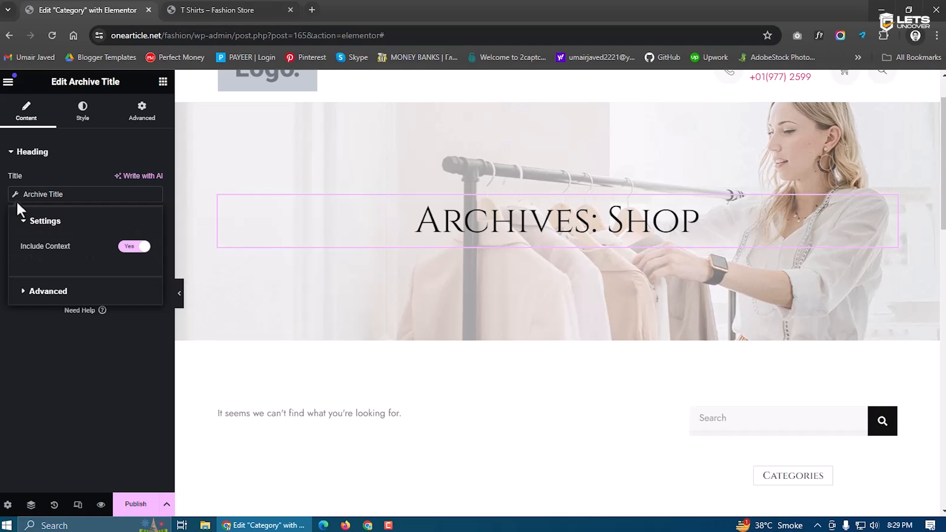
{"action": "left_click", "coordinate": [127, 252]}
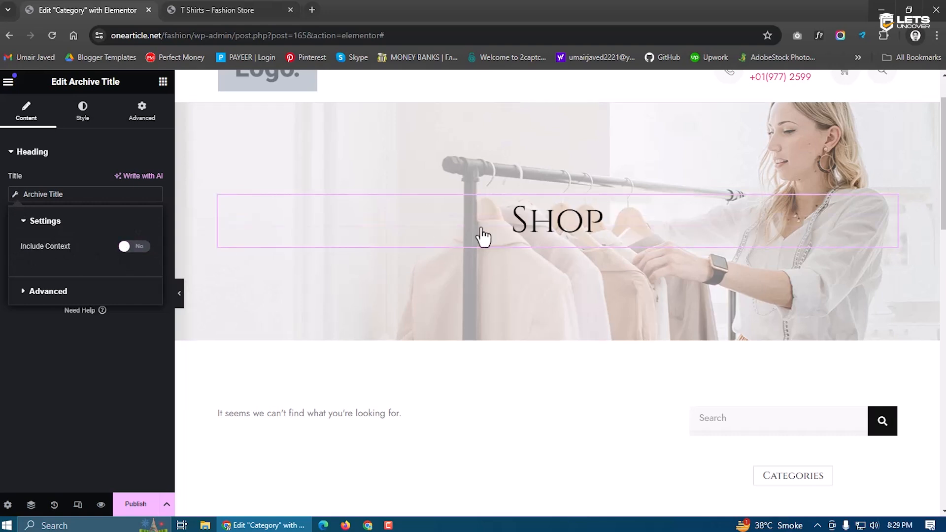
{"action": "left_click", "coordinate": [84, 173]}
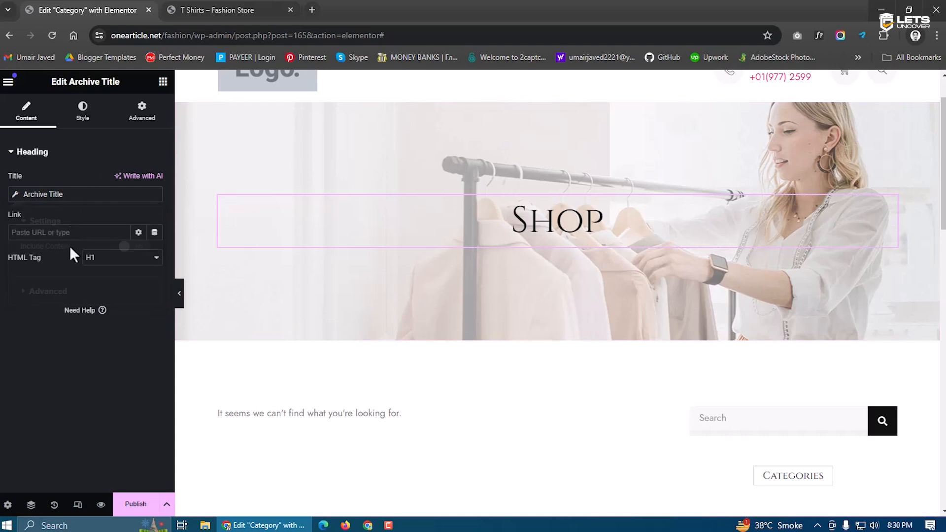
Open the Category template's Page Settings at Preview Settings
{"action": "scroll", "coordinate": [492, 365], "scroll_direction": "down", "scroll_amount": 2}
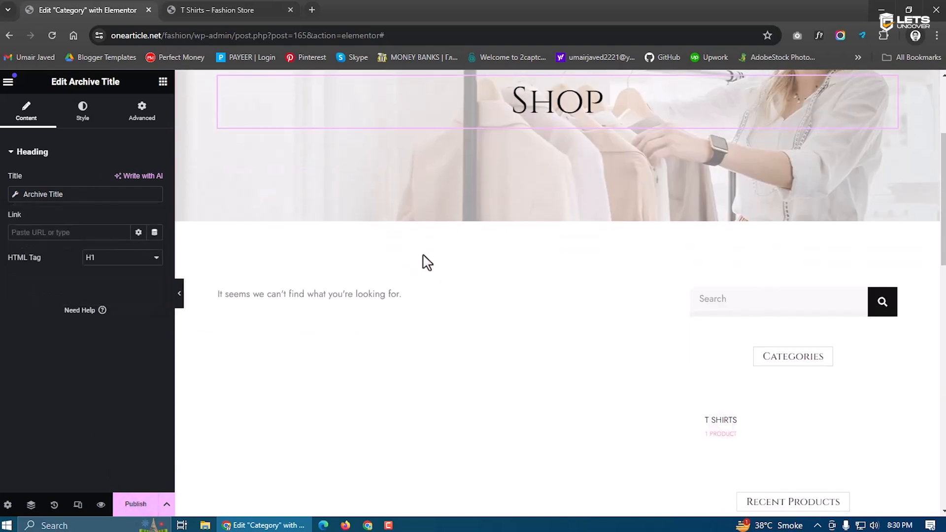
{"action": "scroll", "coordinate": [392, 310], "scroll_direction": "down", "scroll_amount": 1}
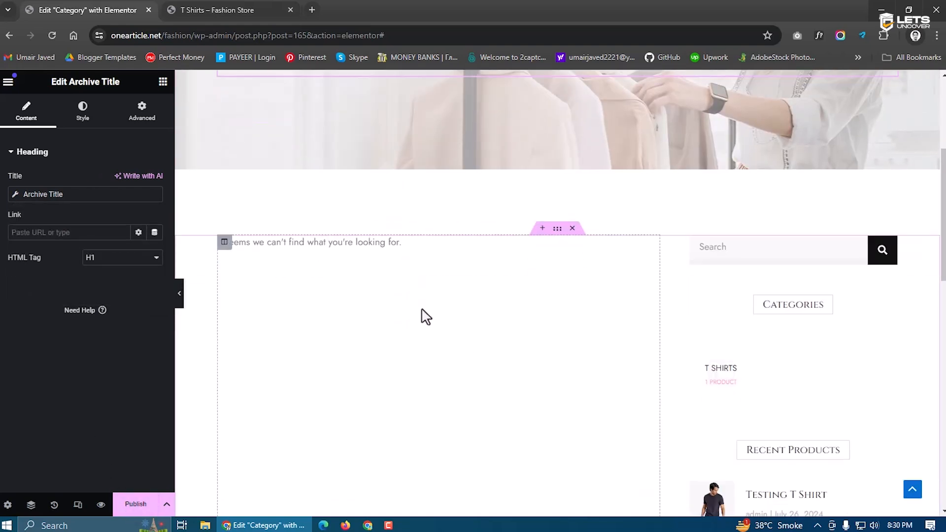
{"action": "left_click", "coordinate": [331, 282]}
{"action": "left_click", "coordinate": [7, 505]}
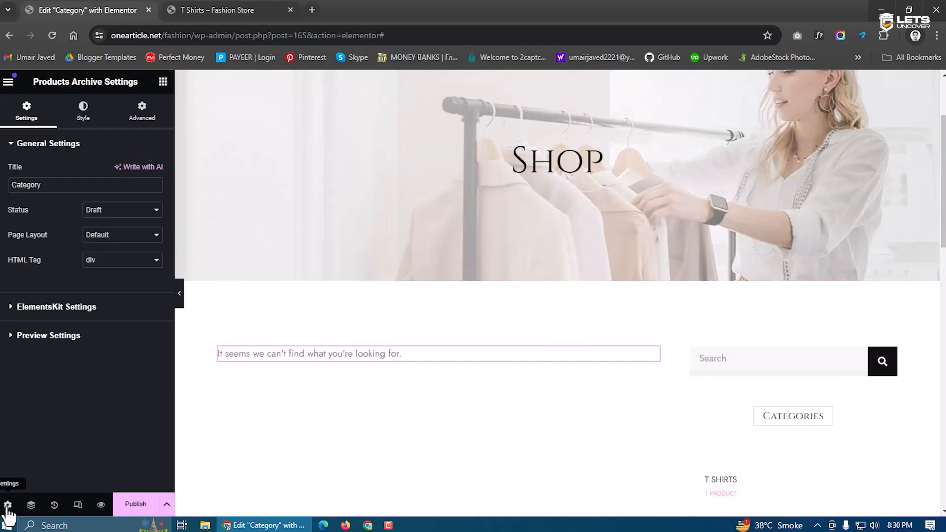
{"action": "left_click", "coordinate": [53, 337]}
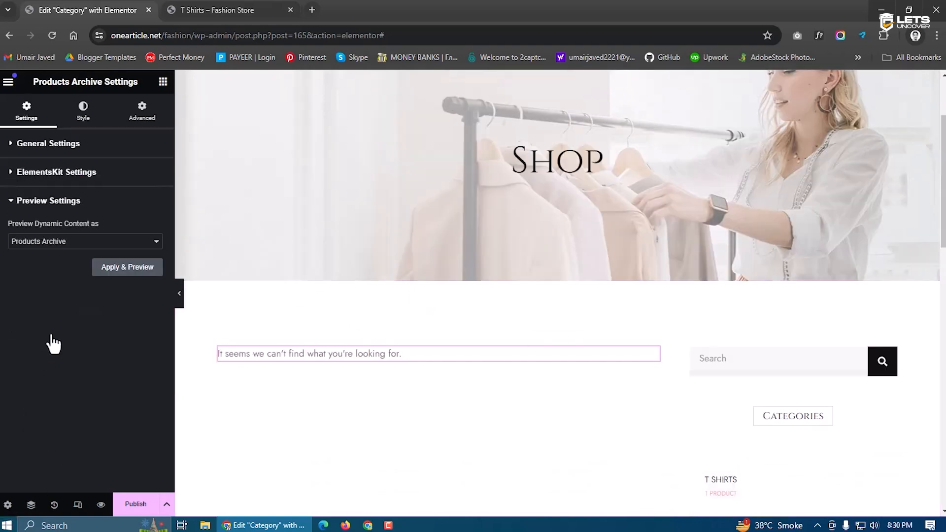
Preview the template as a Product categories Archive and check the product sorting options
{"action": "left_click", "coordinate": [37, 249]}
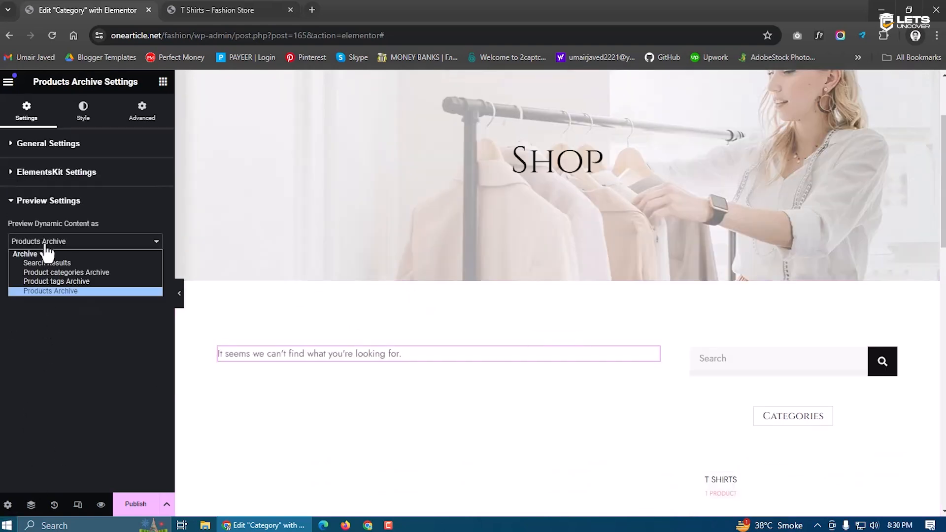
{"action": "left_click", "coordinate": [65, 273]}
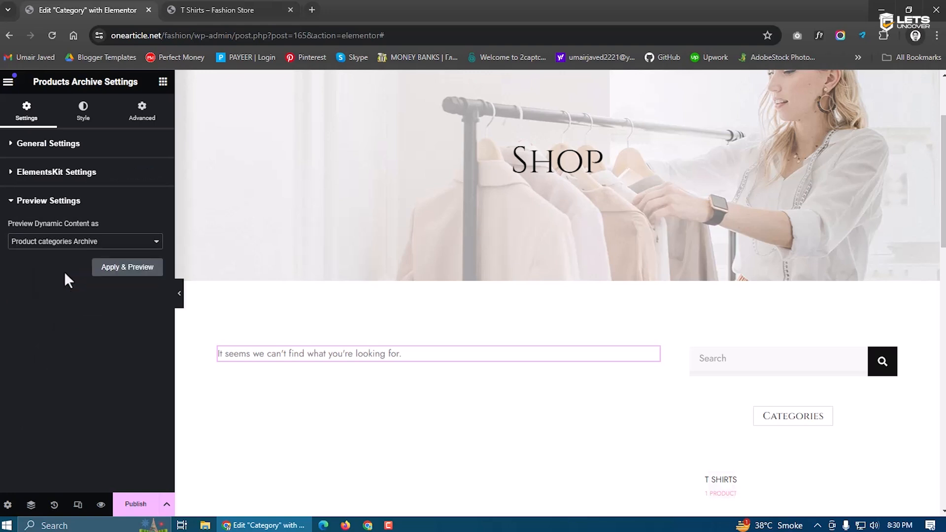
{"action": "left_click", "coordinate": [118, 275]}
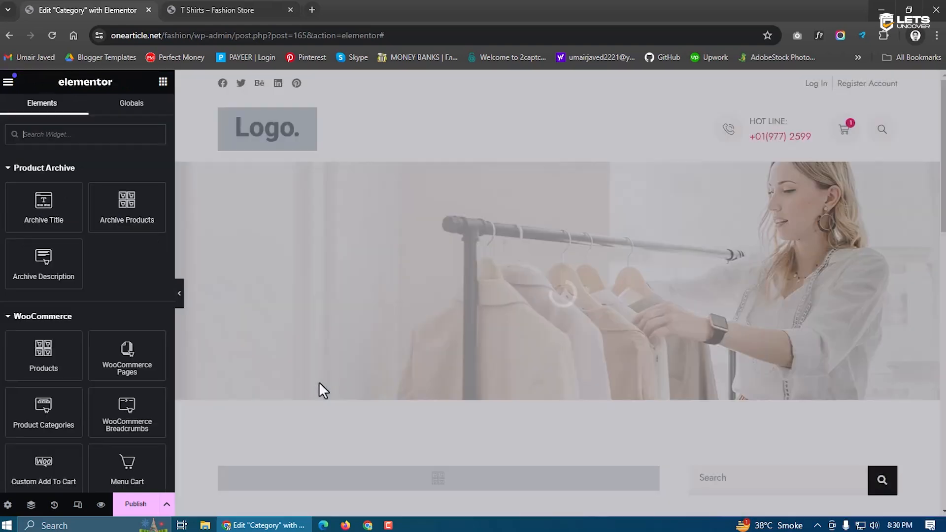
{"action": "scroll", "coordinate": [325, 379], "scroll_direction": "down", "scroll_amount": 5}
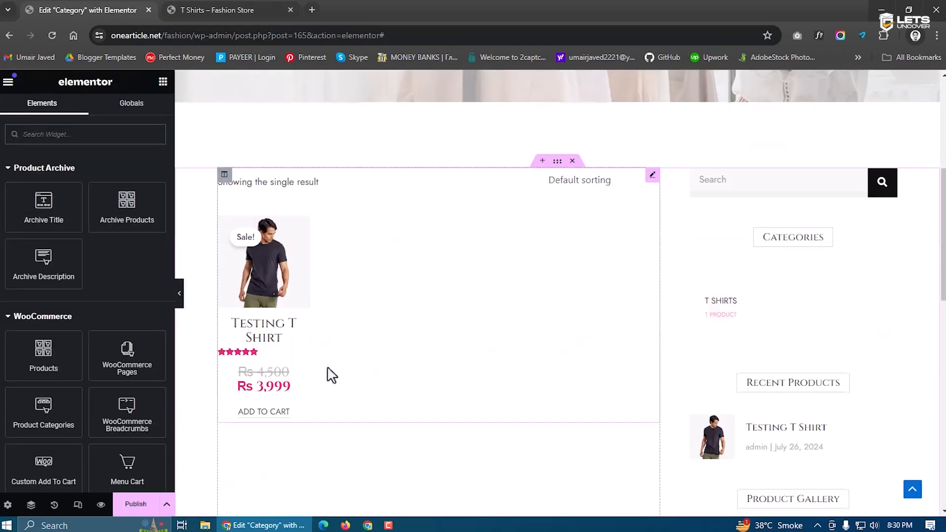
{"action": "left_click", "coordinate": [566, 182]}
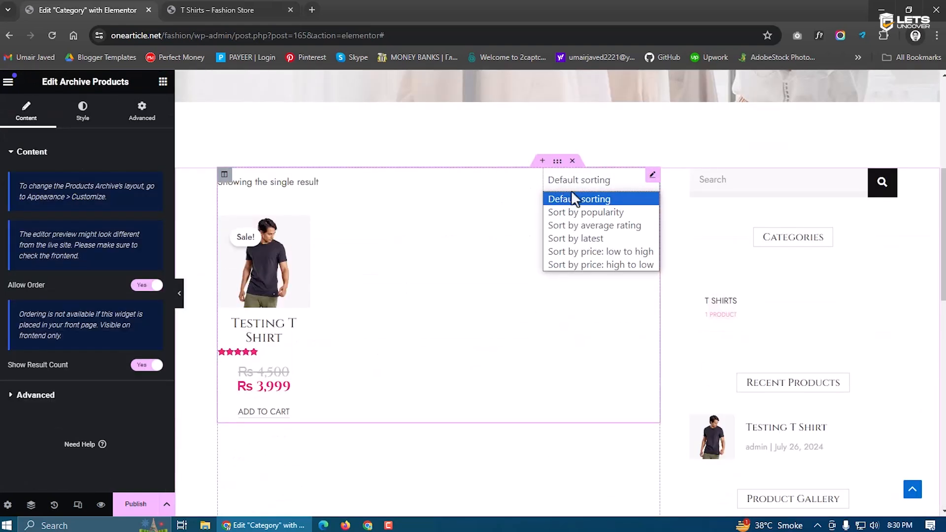
{"action": "left_click", "coordinate": [583, 253]}
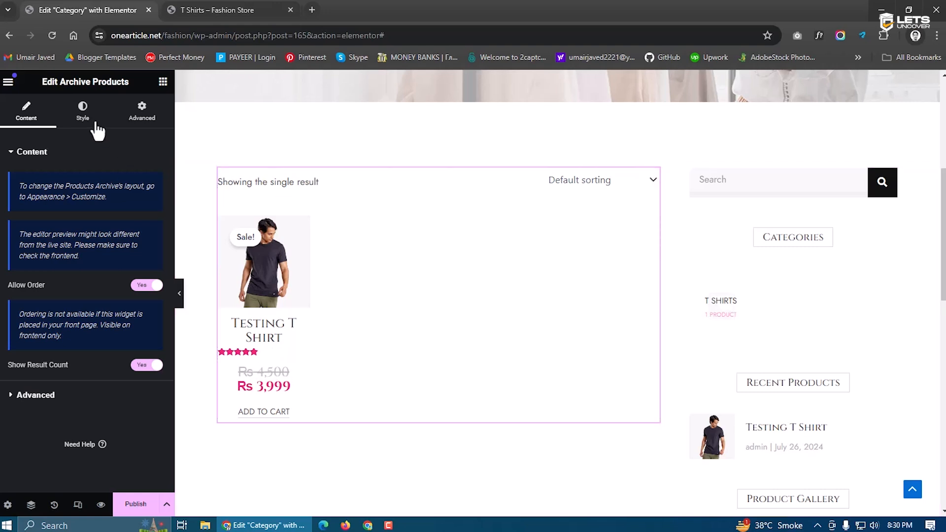
Review the grid styling, then add a display condition in the template's publish settings
{"action": "left_click", "coordinate": [90, 121]}
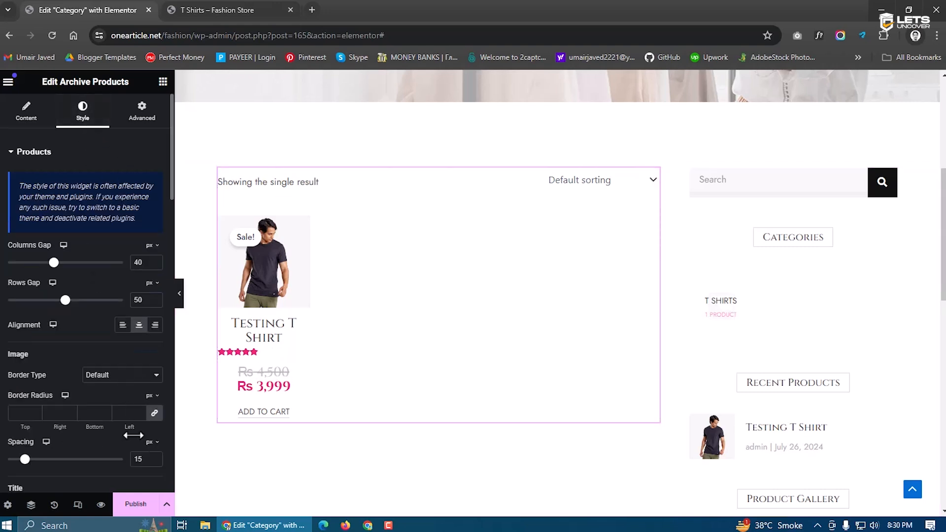
{"action": "left_click", "coordinate": [134, 503]}
{"action": "left_click", "coordinate": [457, 359]}
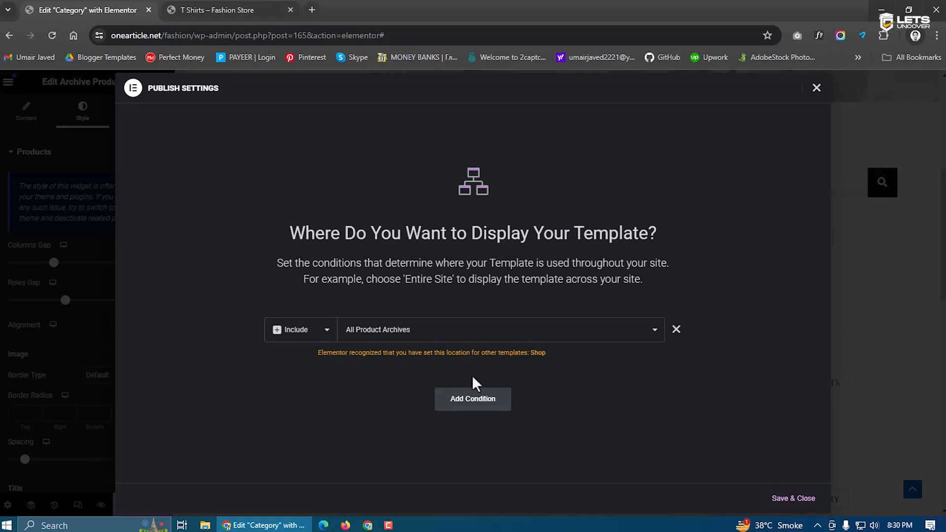
Publish the Category template for All Product Archives and view the live T Shirts category page
{"action": "left_click", "coordinate": [503, 340]}
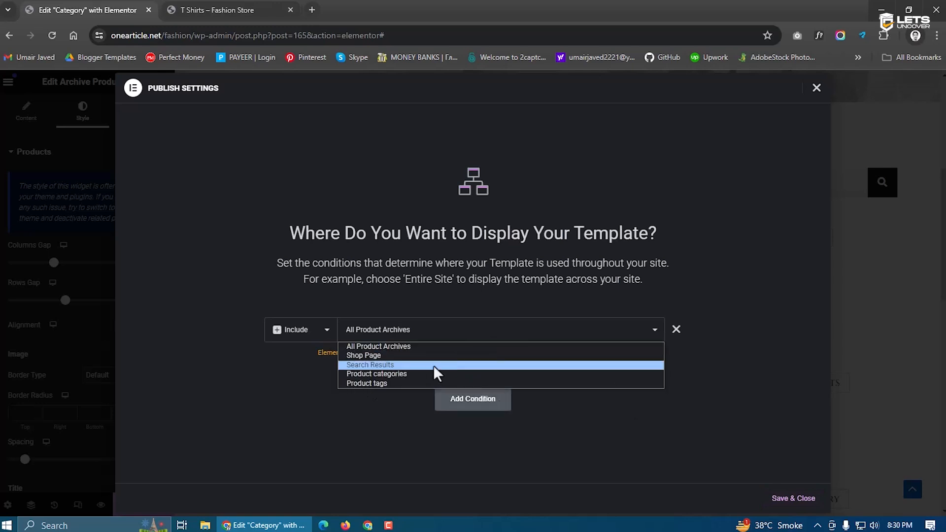
{"action": "left_click", "coordinate": [423, 373]}
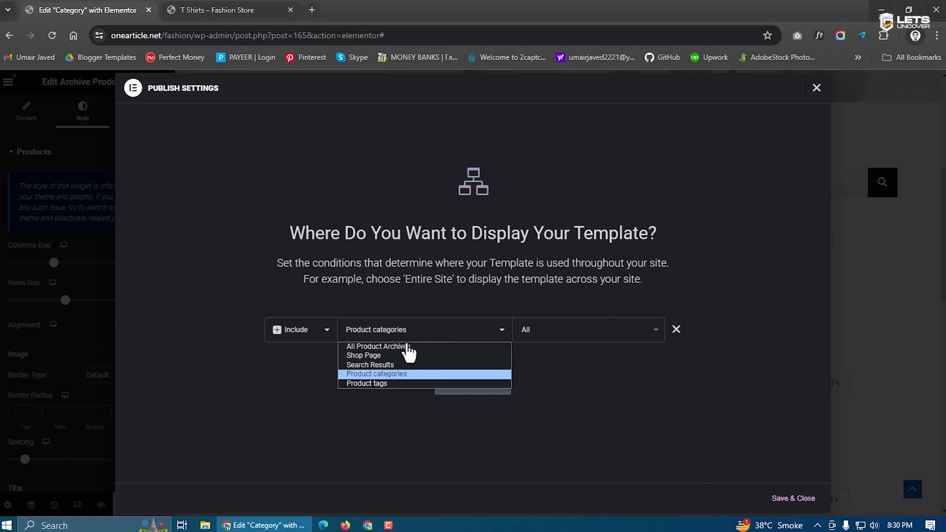
{"action": "left_click", "coordinate": [405, 346]}
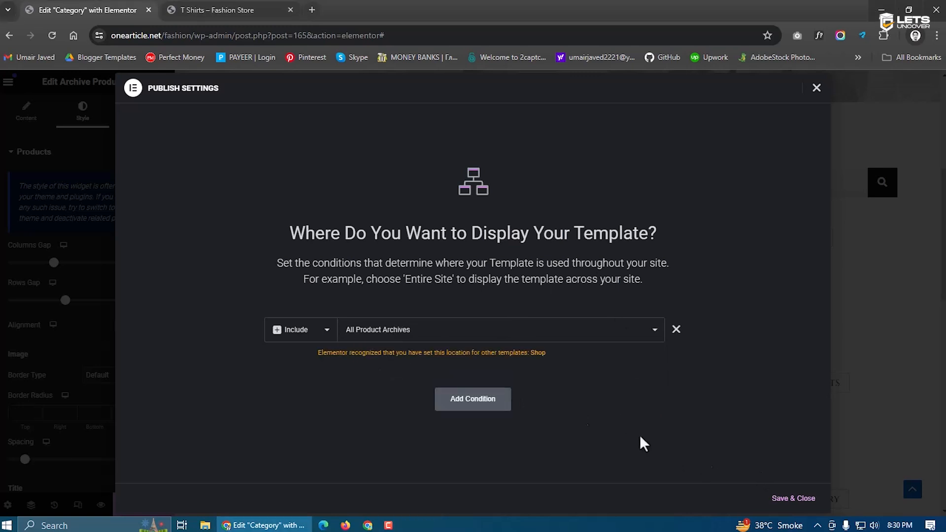
{"action": "left_click", "coordinate": [793, 500]}
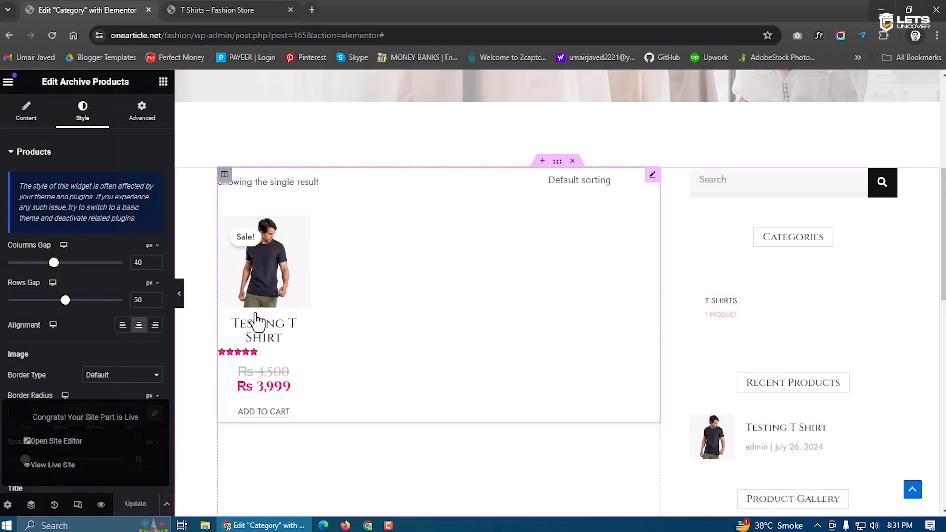
{"action": "left_click", "coordinate": [223, 9]}
{"action": "scroll", "coordinate": [264, 337], "scroll_direction": "up", "scroll_amount": 2}
Reload the T Shirts page and purge all LiteSpeed cache so the banner reads 'T Shirts'
{"action": "left_click", "coordinate": [51, 31]}
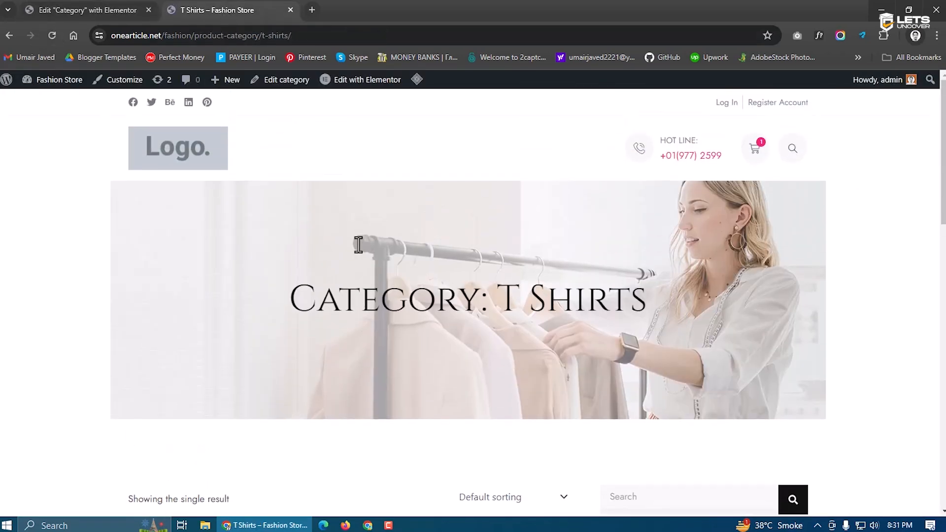
{"action": "key", "text": "F5"}
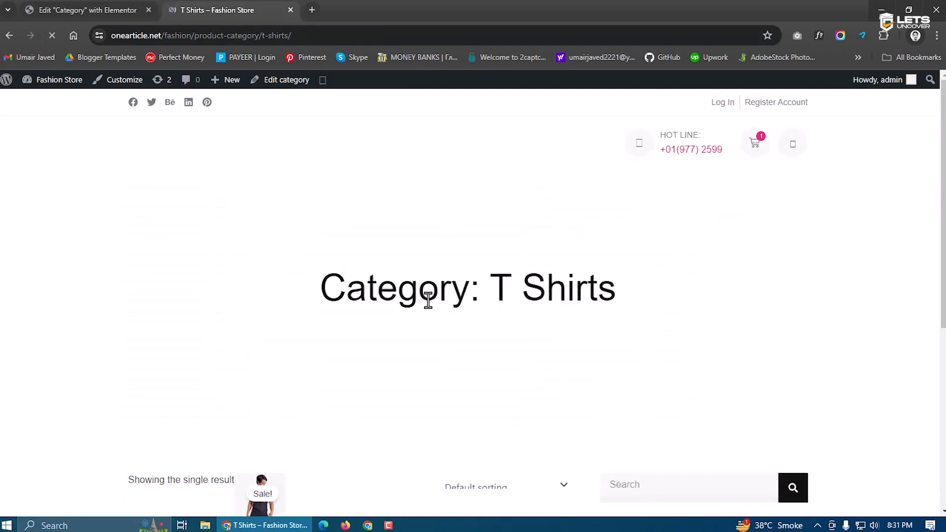
{"action": "mouse_move", "coordinate": [321, 83]}
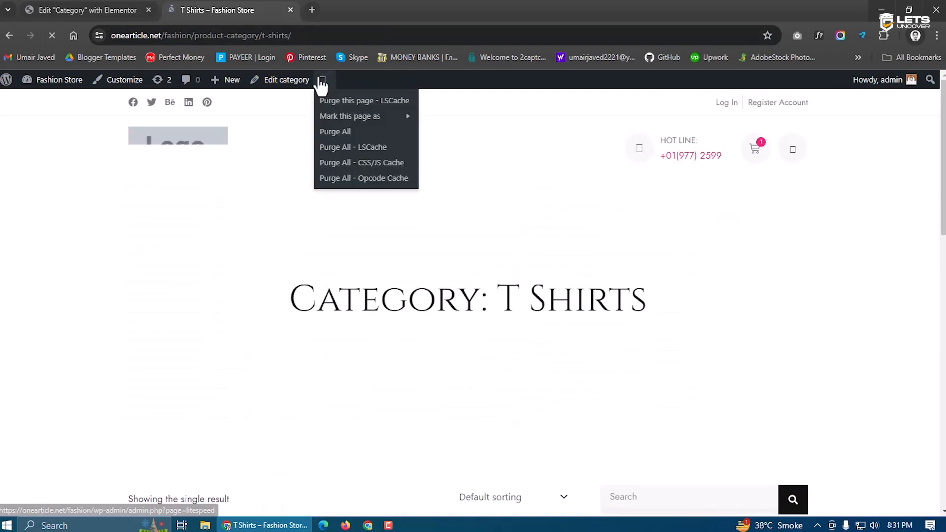
{"action": "left_click", "coordinate": [335, 136]}
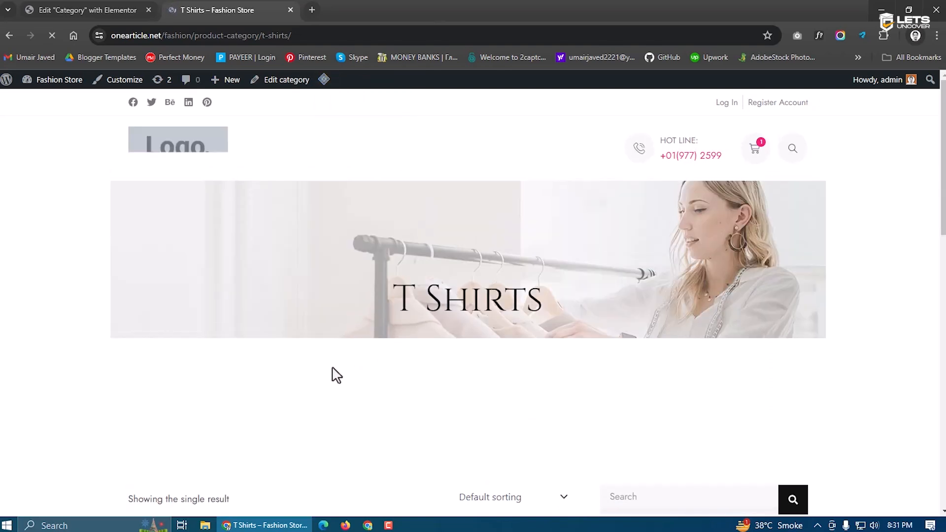
{"action": "left_click_drag", "start_coordinate": [392, 297], "coordinate": [539, 293]}
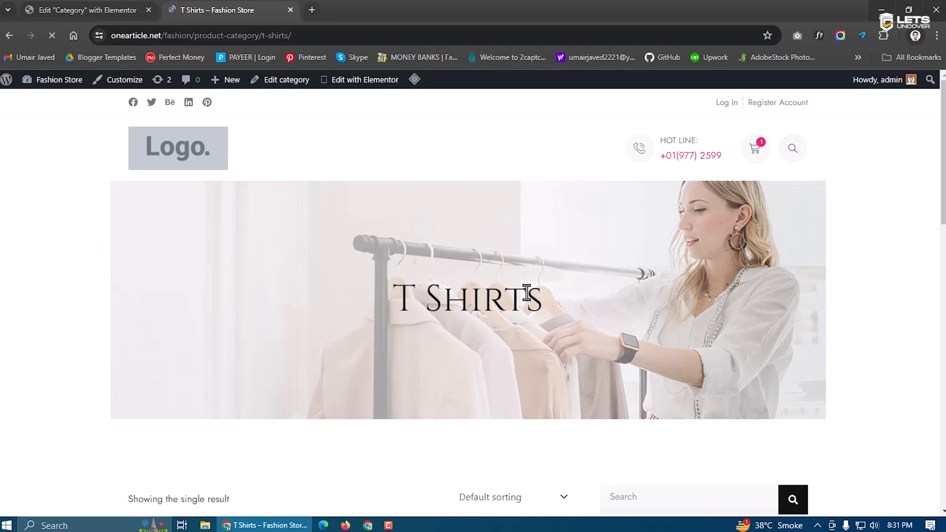
{"action": "left_click_drag", "start_coordinate": [538, 299], "coordinate": [392, 298]}
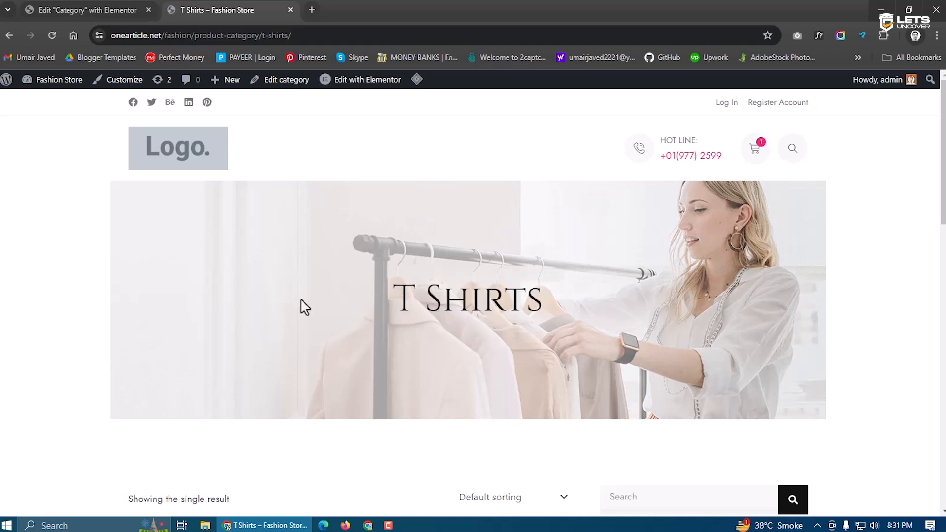
{"action": "left_click", "coordinate": [138, 9]}
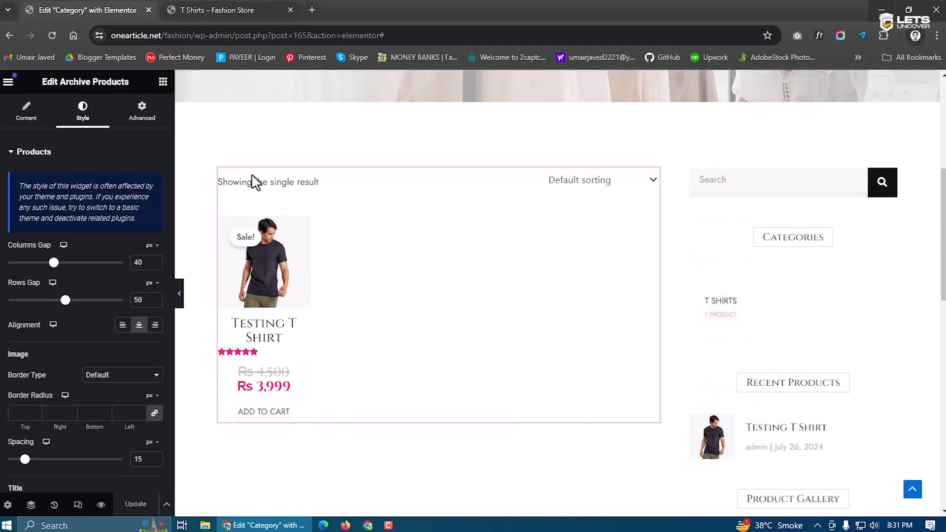
Set the banner section's Stretch Section to Yes, keeping Content Width Boxed
{"action": "scroll", "coordinate": [470, 263], "scroll_direction": "up", "scroll_amount": 3}
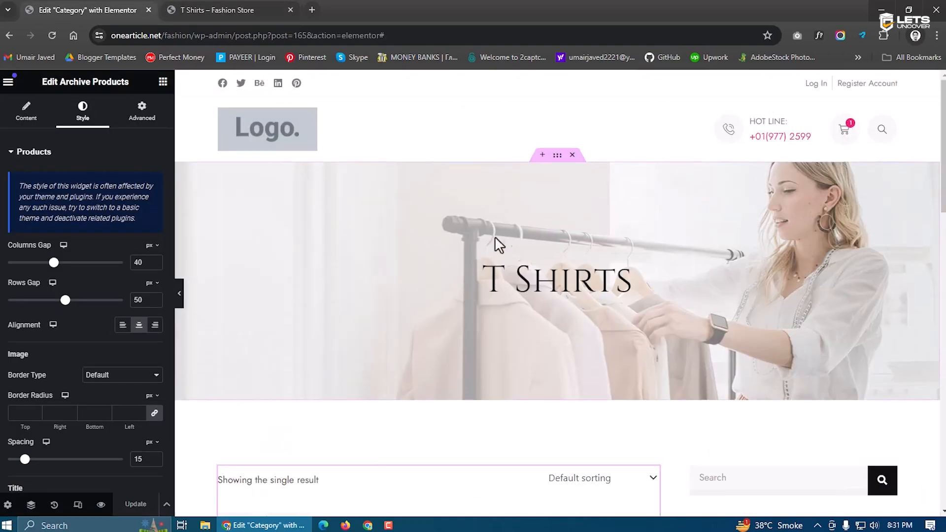
{"action": "left_click", "coordinate": [556, 157]}
{"action": "left_click", "coordinate": [113, 251]}
{"action": "left_click", "coordinate": [110, 259]}
{"action": "left_click", "coordinate": [143, 426]}
{"action": "left_click", "coordinate": [106, 241]}
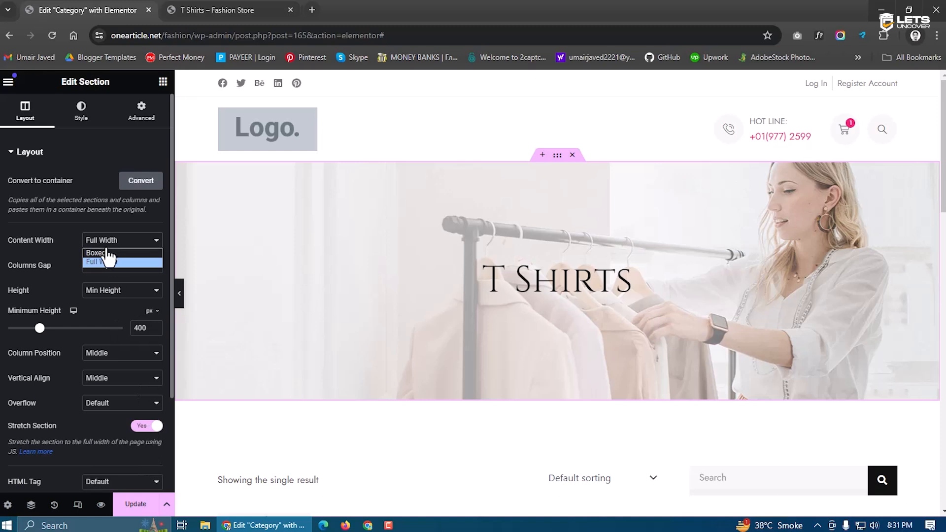
{"action": "left_click", "coordinate": [104, 252]}
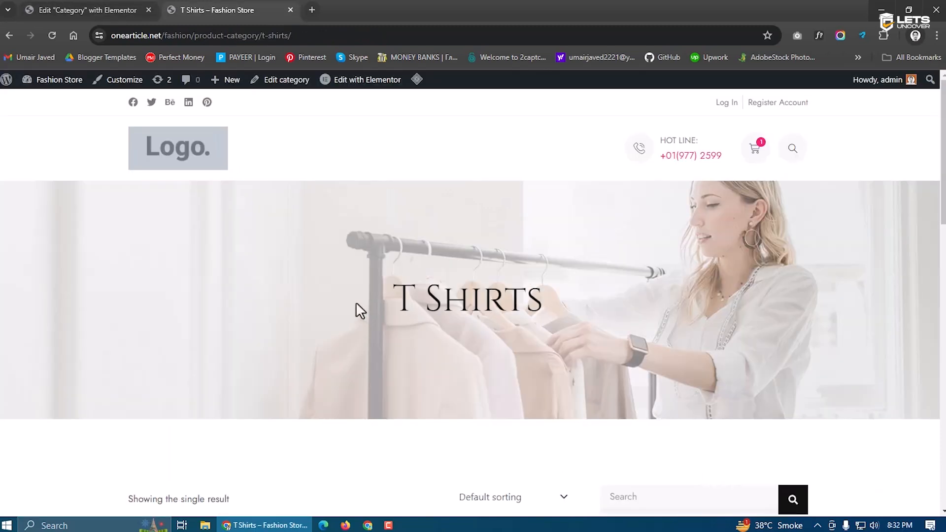
Check the full-width banner on the live T Shirts category page
{"action": "left_click_drag", "start_coordinate": [394, 298], "coordinate": [547, 306]}
{"action": "left_click", "coordinate": [412, 321]}
{"action": "scroll", "coordinate": [417, 330], "scroll_direction": "down", "scroll_amount": 5}
{"action": "scroll", "coordinate": [417, 330], "scroll_direction": "down", "scroll_amount": 3}
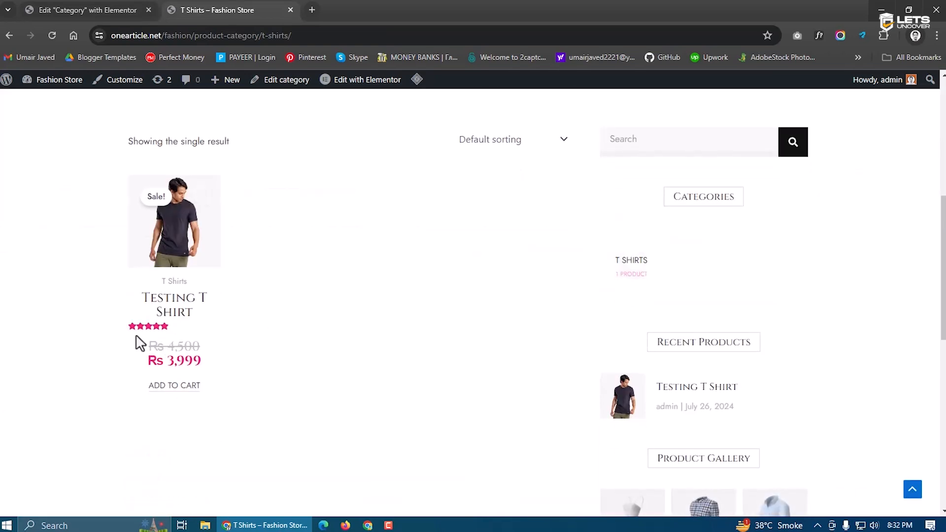
{"action": "left_click", "coordinate": [97, 9]}
{"action": "scroll", "coordinate": [417, 297], "scroll_direction": "down", "scroll_amount": 5}
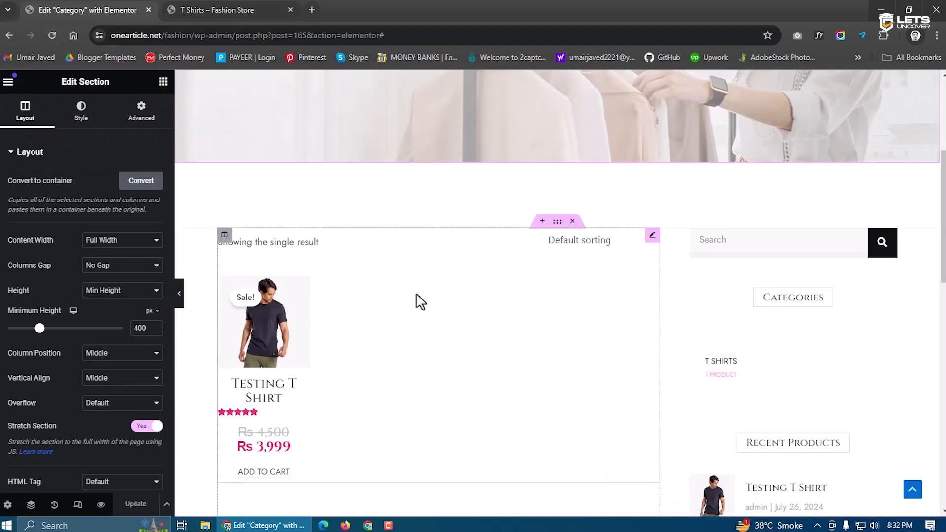
Select the Archive Products grid and set its Rating Star Color to yellow #FFBD2A
{"action": "left_click", "coordinate": [364, 303]}
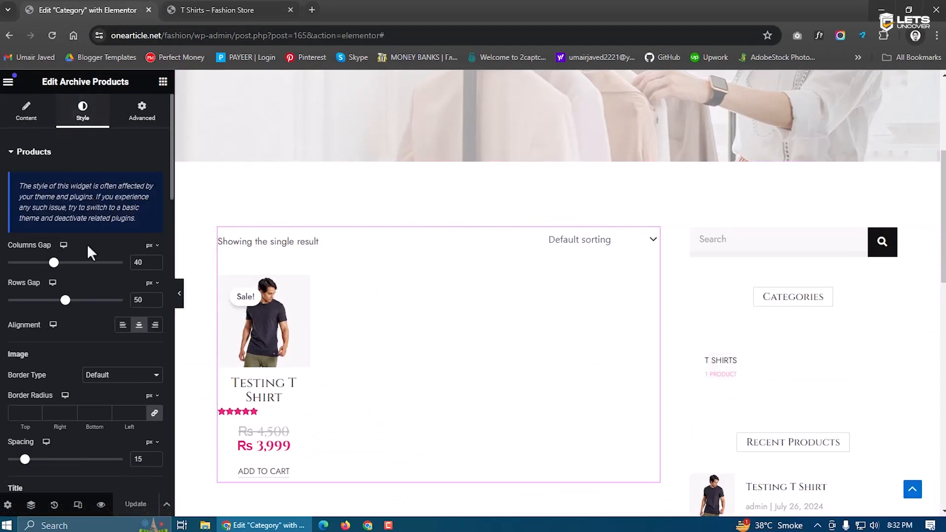
{"action": "scroll", "coordinate": [83, 274], "scroll_direction": "down", "scroll_amount": 8}
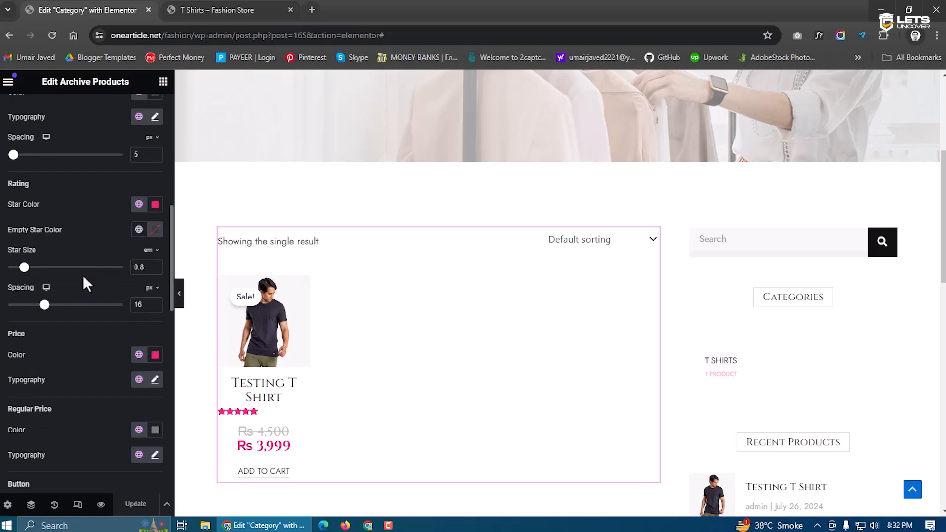
{"action": "scroll", "coordinate": [84, 279], "scroll_direction": "up", "scroll_amount": 2}
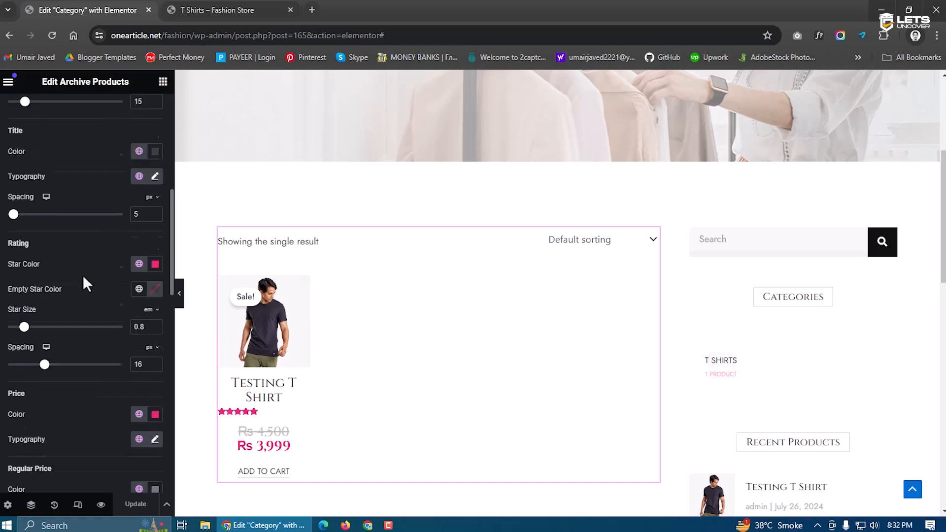
{"action": "left_click", "coordinate": [156, 265]}
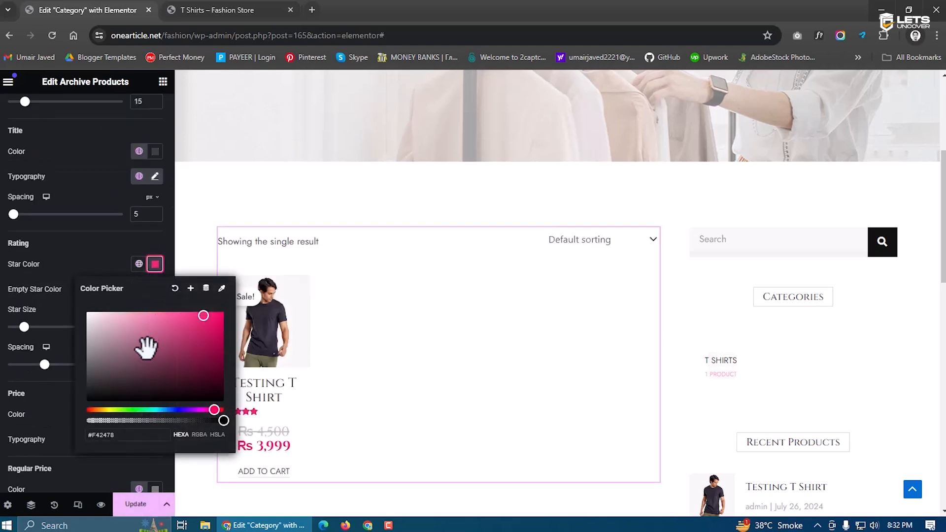
{"action": "left_click", "coordinate": [103, 410]}
{"action": "left_click_drag", "start_coordinate": [191, 338], "coordinate": [200, 303]}
{"action": "left_click", "coordinate": [89, 263]}
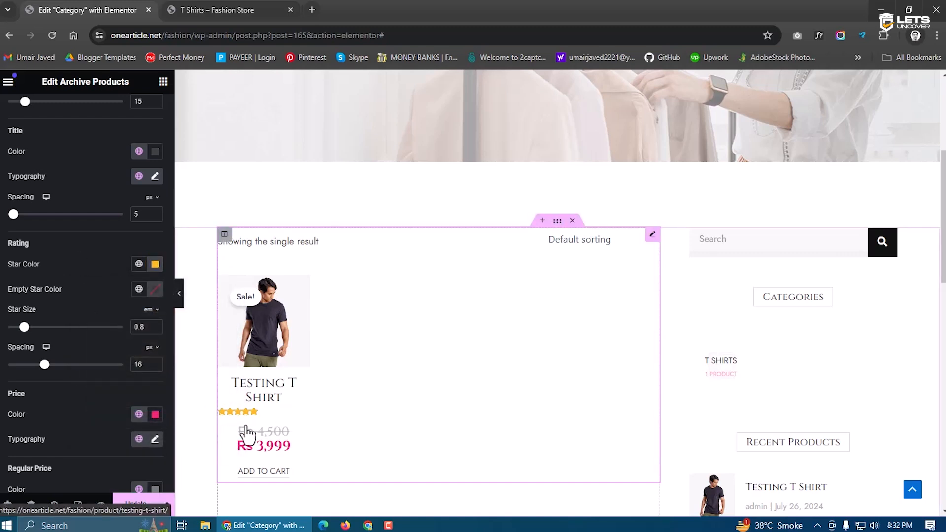
Left-align the product title, price and Add to Cart button in the grid
{"action": "scroll", "coordinate": [106, 345], "scroll_direction": "down", "scroll_amount": 1}
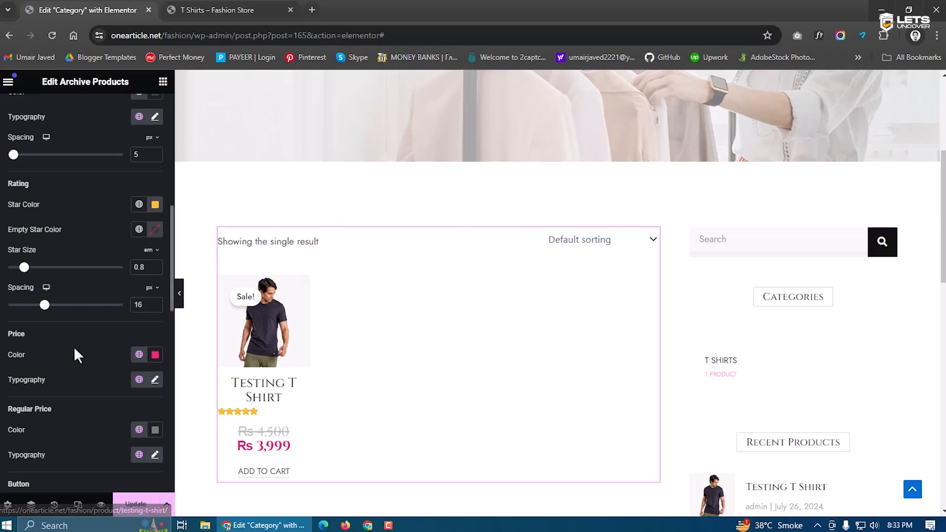
{"action": "scroll", "coordinate": [73, 347], "scroll_direction": "up", "scroll_amount": 10}
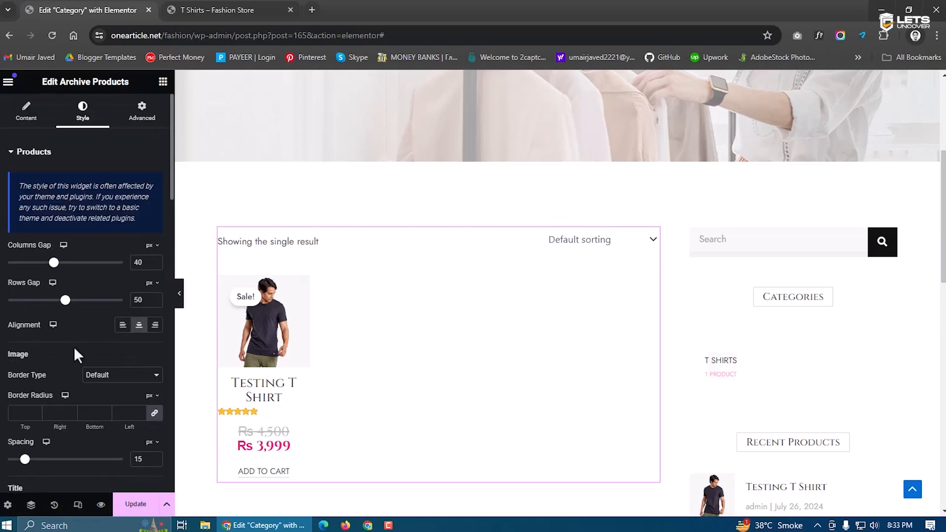
{"action": "left_click", "coordinate": [122, 325]}
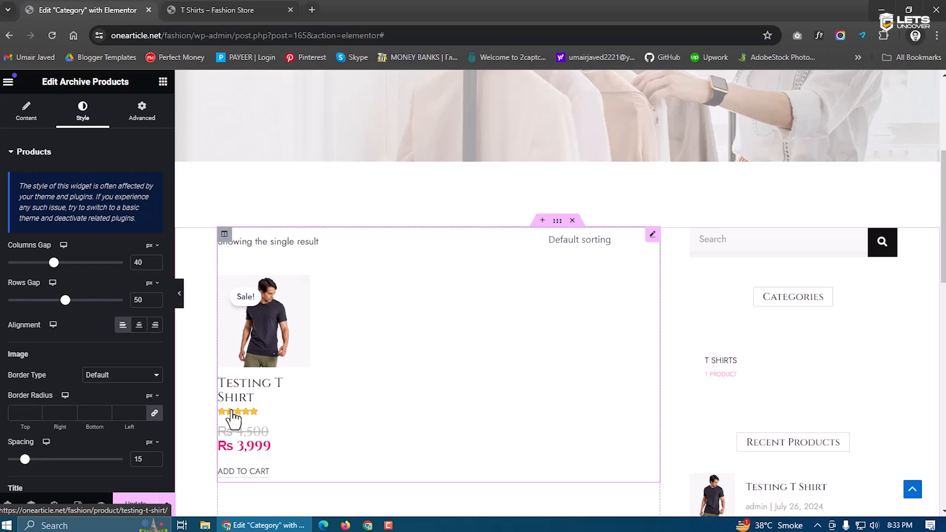
{"action": "scroll", "coordinate": [88, 377], "scroll_direction": "down", "scroll_amount": 2}
{"action": "scroll", "coordinate": [91, 383], "scroll_direction": "down", "scroll_amount": 1}
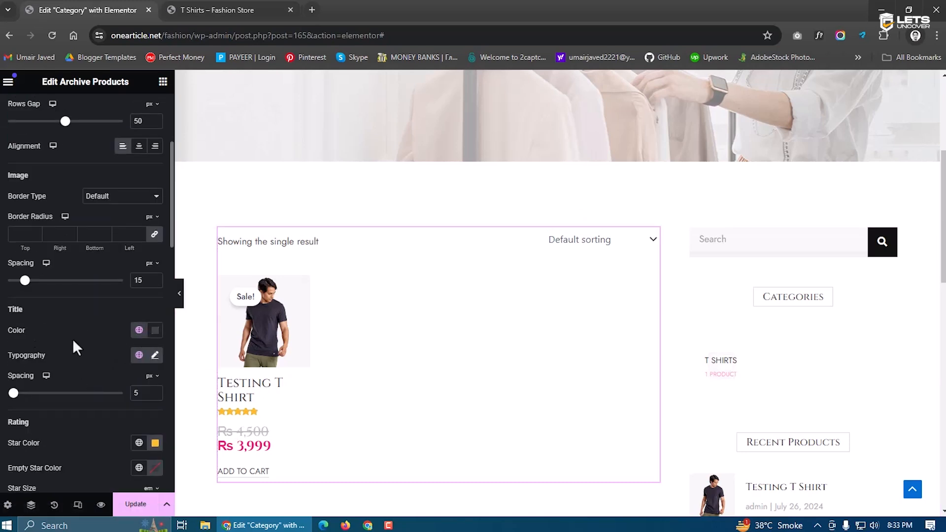
Keep the product title colour dark and set its typography size to 18
{"action": "left_click", "coordinate": [155, 330]}
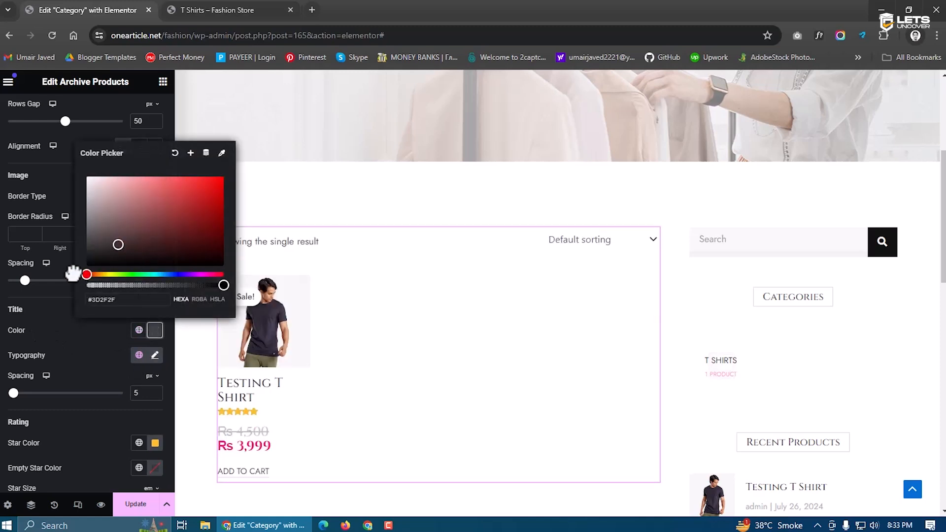
{"action": "left_click", "coordinate": [86, 355]}
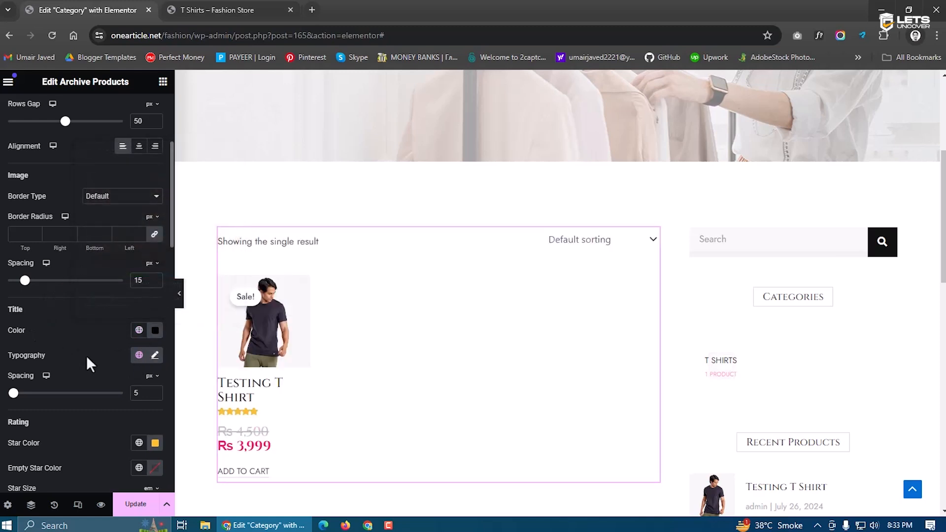
{"action": "left_click", "coordinate": [155, 357]}
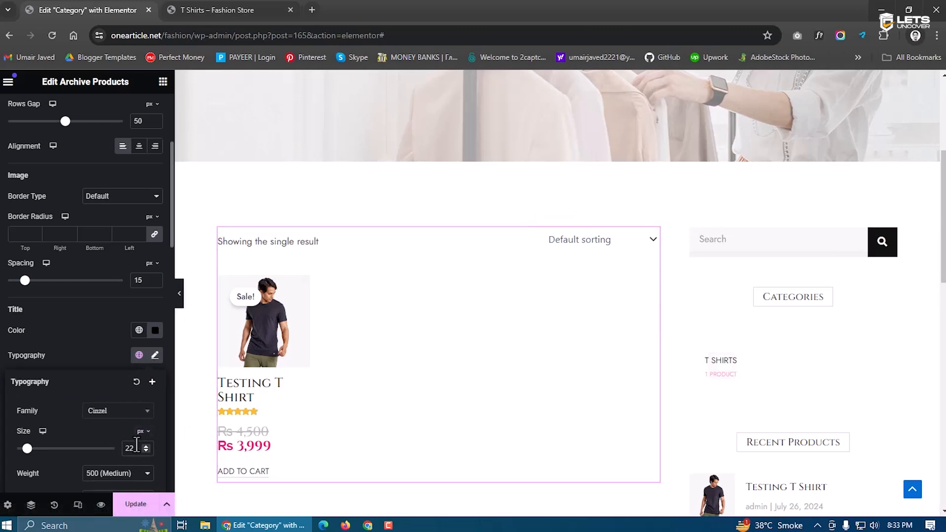
{"action": "type", "text": "18"}
{"action": "left_click", "coordinate": [112, 342]}
{"action": "left_click", "coordinate": [154, 355]}
{"action": "left_click", "coordinate": [155, 355]}
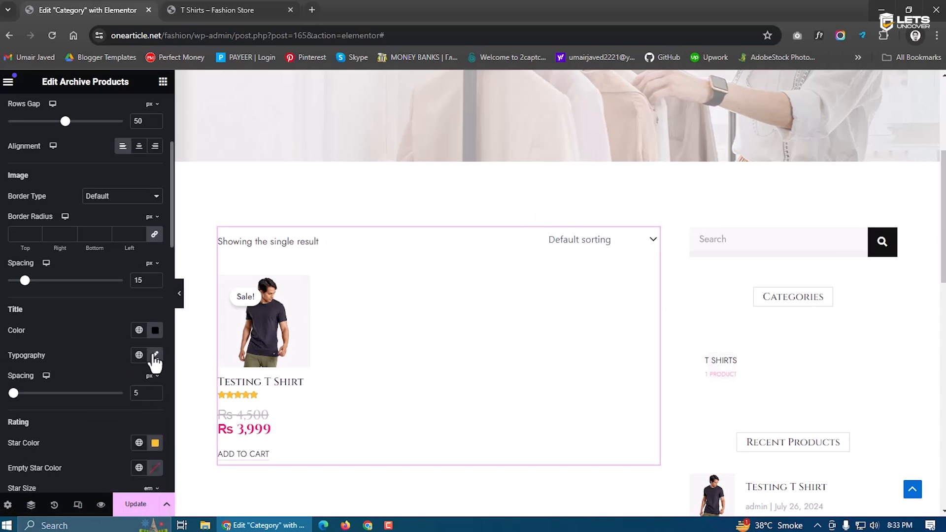
Make the product price black and the regular price a bright red
{"action": "scroll", "coordinate": [128, 364], "scroll_direction": "down", "scroll_amount": 2}
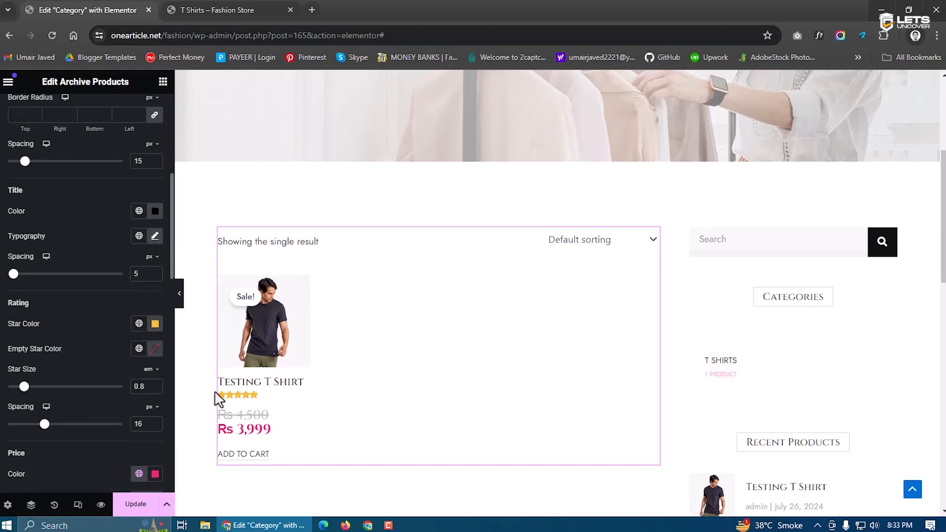
{"action": "scroll", "coordinate": [151, 421], "scroll_direction": "down", "scroll_amount": 4}
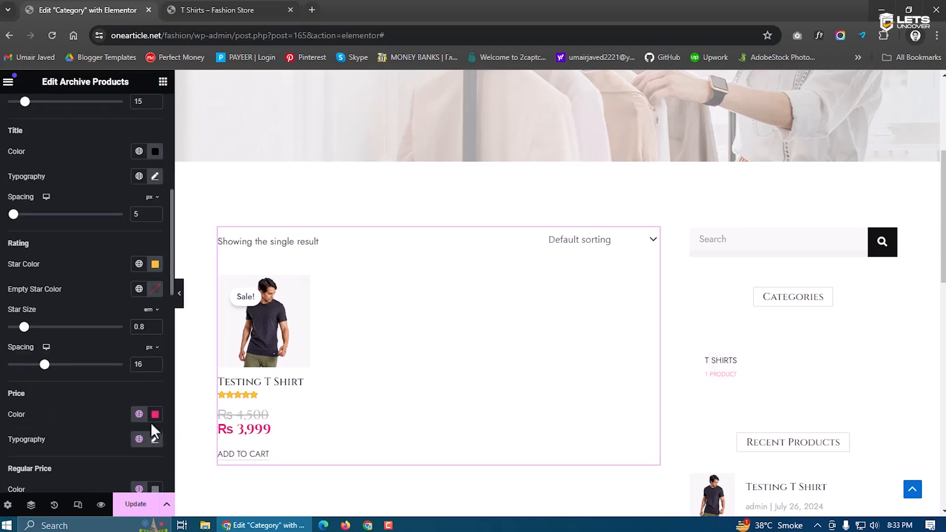
{"action": "left_click", "coordinate": [155, 294]}
{"action": "left_click_drag", "start_coordinate": [123, 387], "coordinate": [40, 466]}
{"action": "left_click", "coordinate": [68, 309]}
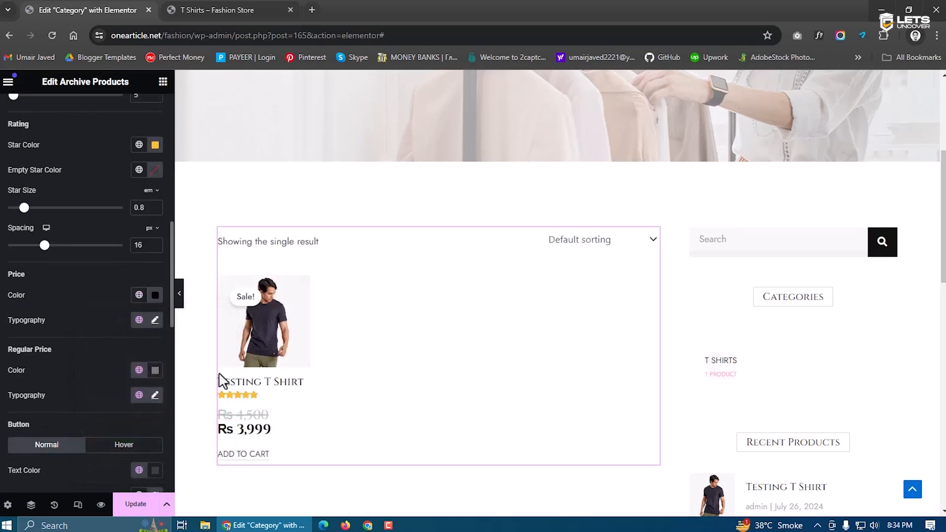
{"action": "left_click", "coordinate": [155, 370]}
{"action": "left_click", "coordinate": [210, 233]}
{"action": "mouse_move", "coordinate": [211, 233]}
{"action": "left_mouse_down"}
{"action": "mouse_move", "coordinate": [152, 249]}
{"action": "mouse_move", "coordinate": [215, 220]}
{"action": "left_mouse_up"}
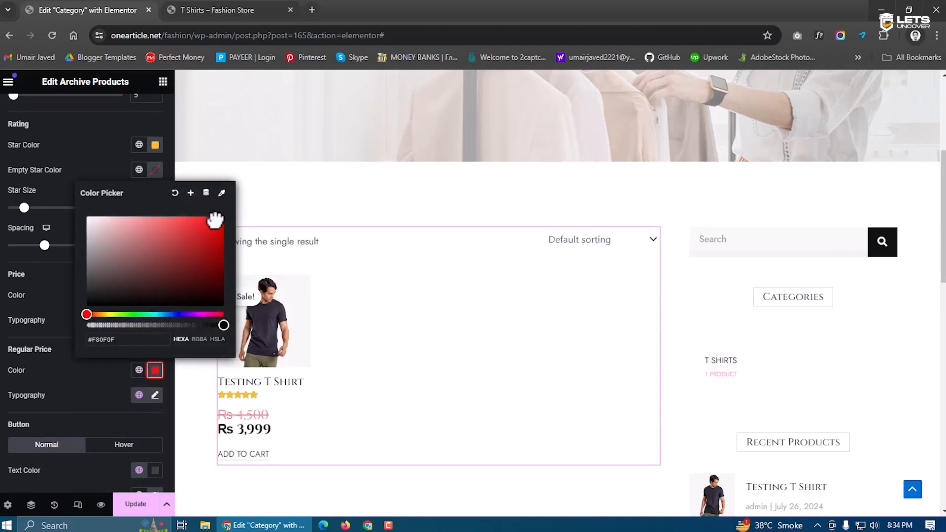
{"action": "left_click", "coordinate": [66, 305]}
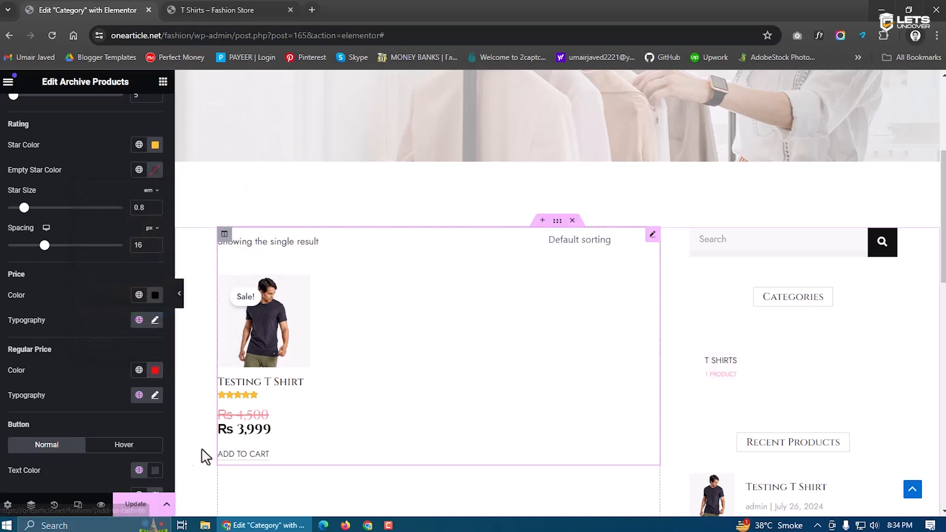
Give the Add to Cart button an opaque black background and white text
{"action": "scroll", "coordinate": [131, 439], "scroll_direction": "down", "scroll_amount": 3}
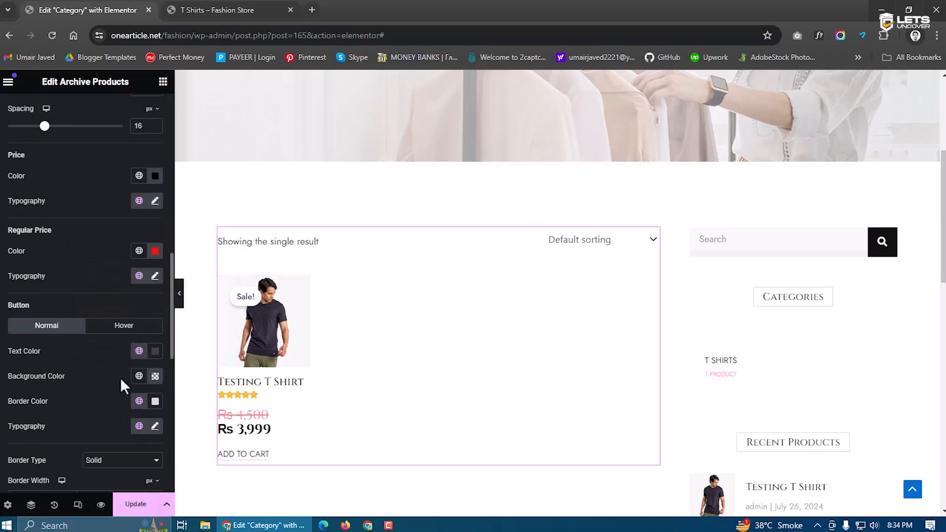
{"action": "left_click", "coordinate": [154, 376]}
{"action": "mouse_move", "coordinate": [139, 291]}
{"action": "left_mouse_down"}
{"action": "mouse_move", "coordinate": [75, 311]}
{"action": "mouse_move", "coordinate": [182, 331]}
{"action": "left_mouse_up"}
{"action": "left_click", "coordinate": [97, 410]}
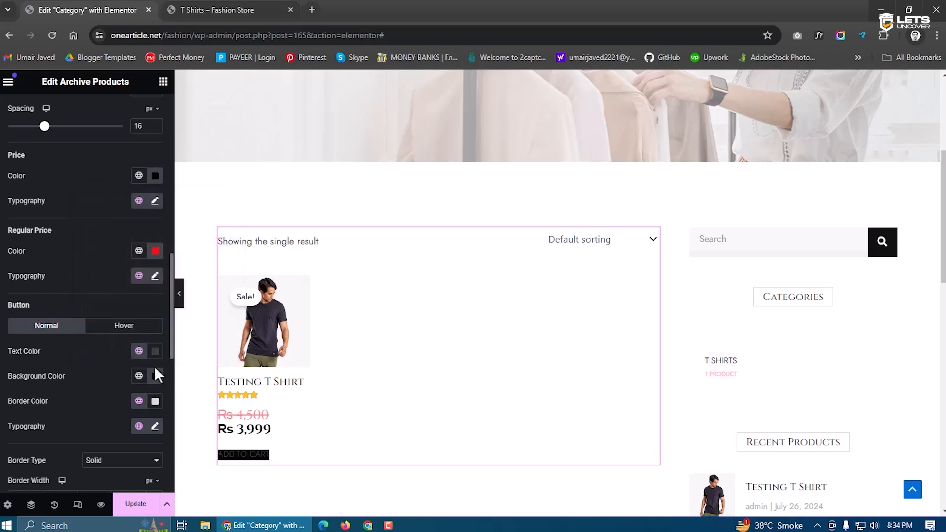
{"action": "left_click", "coordinate": [156, 351]}
{"action": "mouse_move", "coordinate": [87, 275]}
{"action": "left_mouse_down"}
{"action": "mouse_move", "coordinate": [73, 184]}
{"action": "mouse_move", "coordinate": [57, 165]}
{"action": "left_mouse_up"}
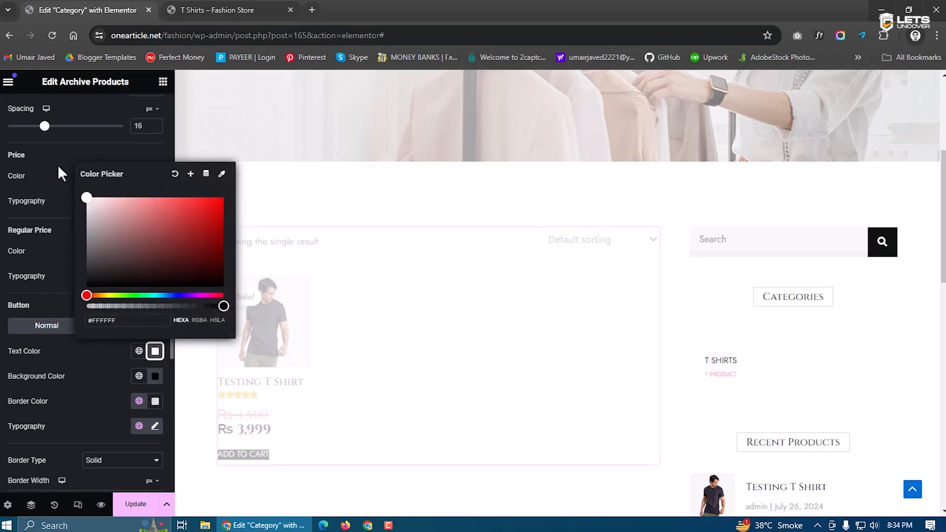
{"action": "left_click", "coordinate": [74, 365]}
Set the button Text Padding to 8/15/8/15
{"action": "scroll", "coordinate": [87, 389], "scroll_direction": "down", "scroll_amount": 3}
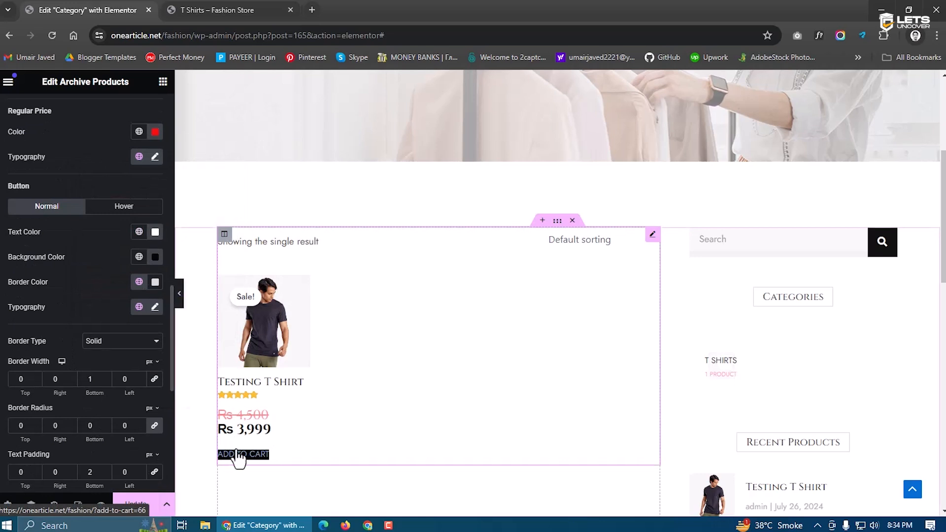
{"action": "scroll", "coordinate": [106, 446], "scroll_direction": "down", "scroll_amount": 1}
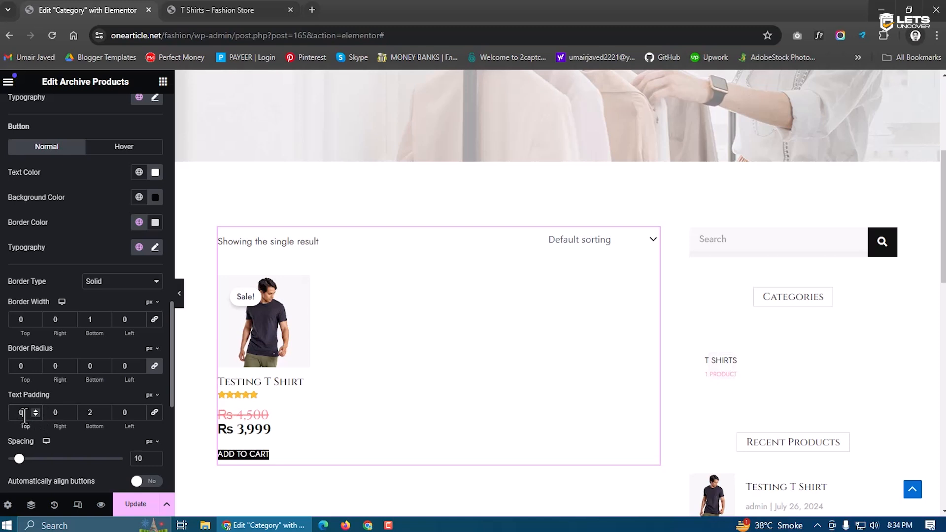
{"action": "type", "text": "8"}
{"action": "double_click", "coordinate": [91, 415]}
{"action": "type", "text": "8"}
{"action": "type", "text": "1"}
{"action": "type", "text": "5"}
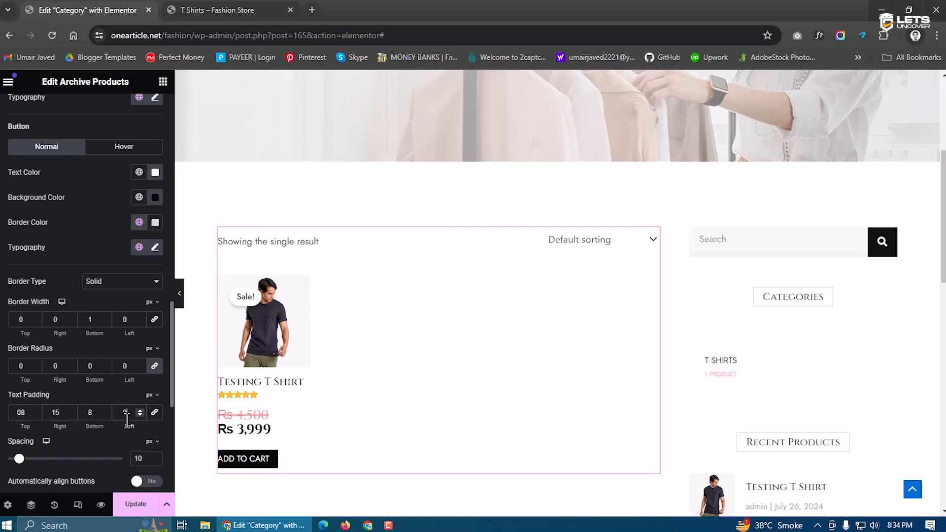
{"action": "type", "text": "15"}
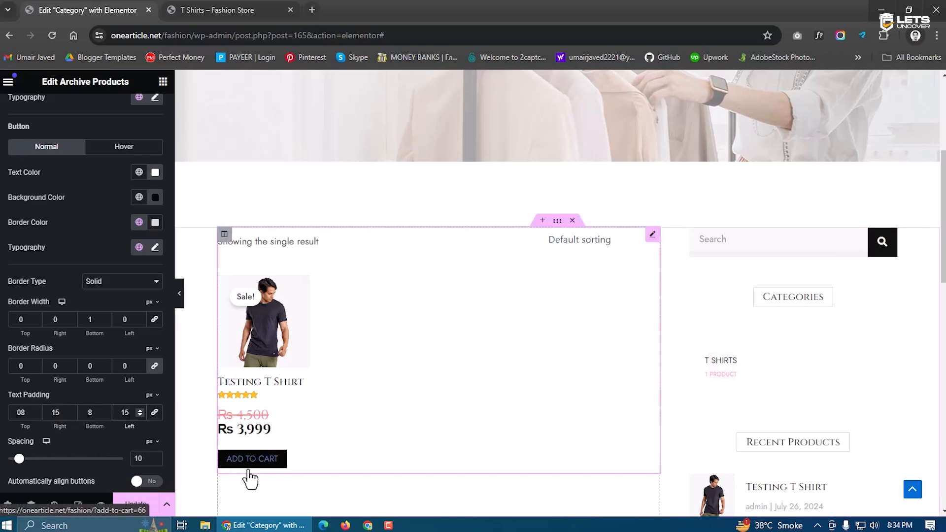
Set the button's hover text colour to magenta and save the template with Update
{"action": "left_click", "coordinate": [123, 149]}
{"action": "left_click", "coordinate": [156, 172]}
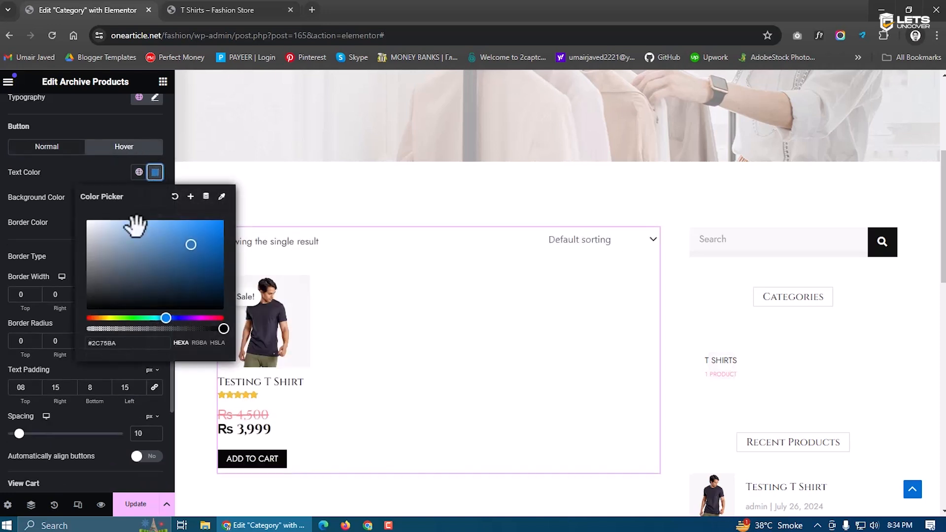
{"action": "left_click_drag", "start_coordinate": [165, 318], "coordinate": [192, 315]}
{"action": "left_click", "coordinate": [264, 466]}
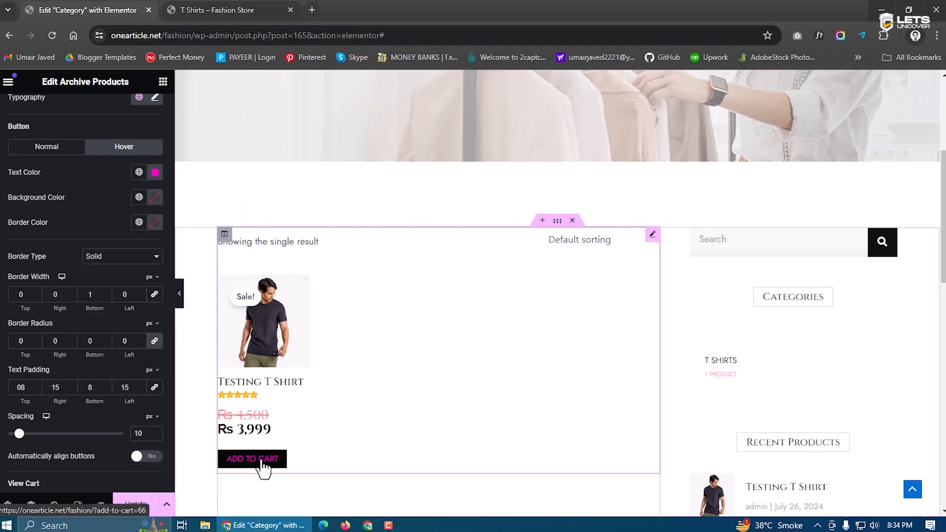
{"action": "left_click", "coordinate": [135, 507]}
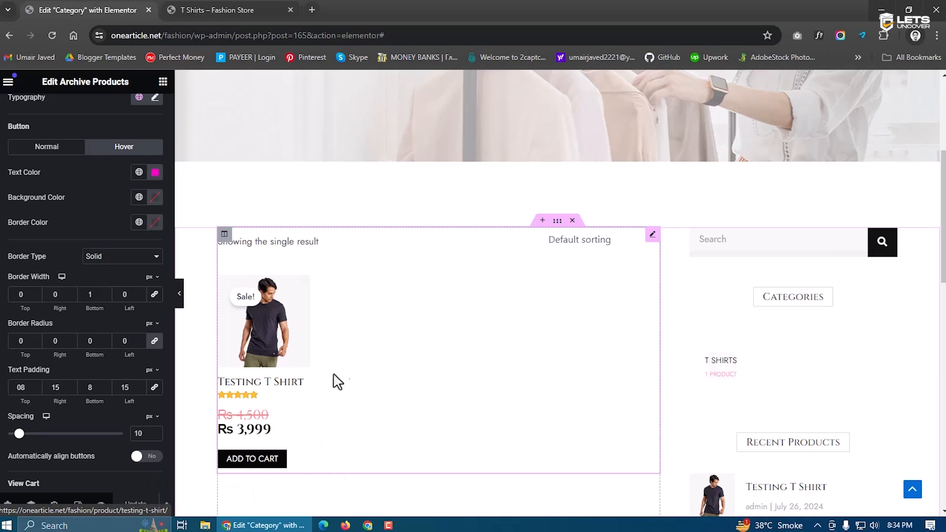
{"action": "scroll", "coordinate": [98, 323], "scroll_direction": "down", "scroll_amount": 5}
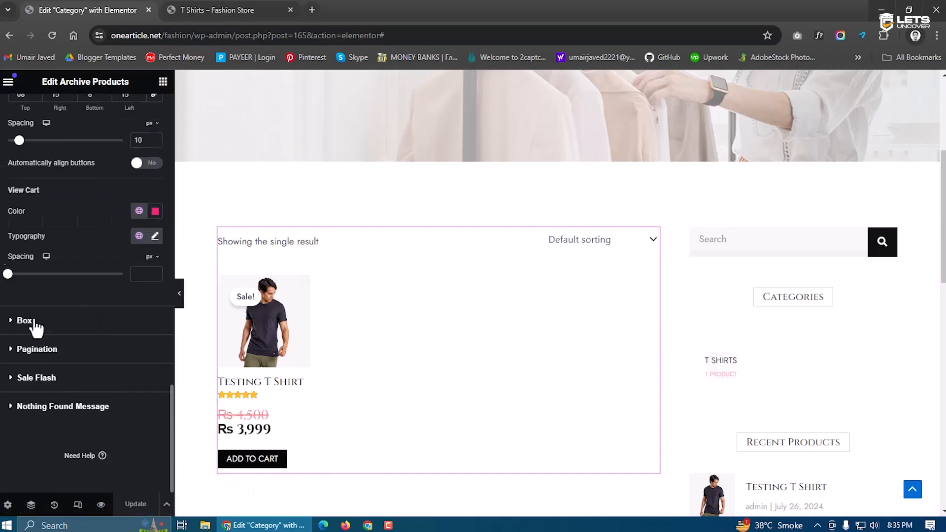
{"action": "left_click", "coordinate": [34, 323]}
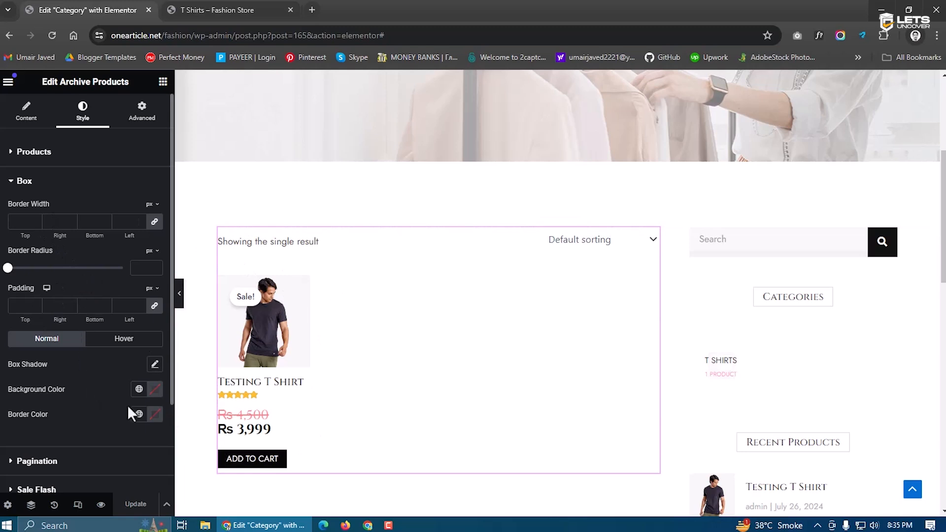
Enter 1 in the Box styling options and expand the Pagination and Sale Flash sections
{"action": "type", "text": "1"}
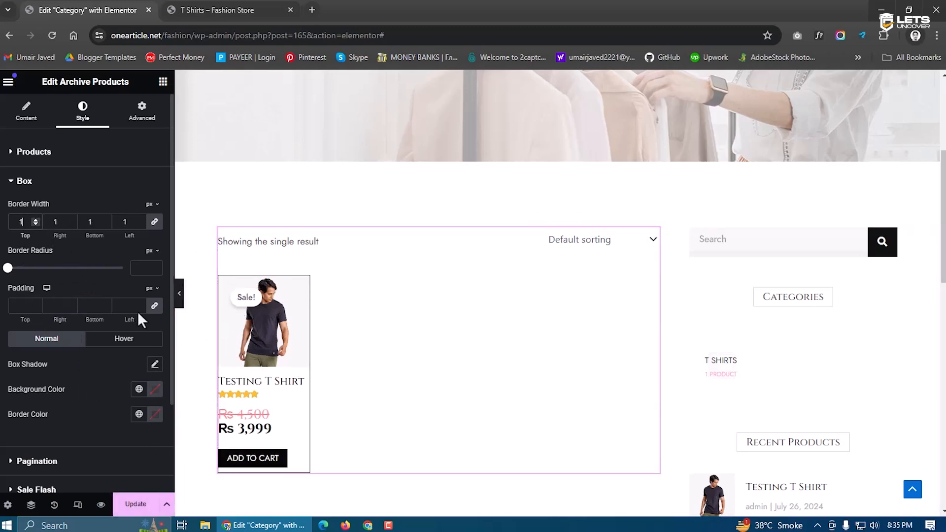
{"action": "scroll", "coordinate": [109, 414], "scroll_direction": "down", "scroll_amount": 2}
{"action": "left_click", "coordinate": [35, 349]}
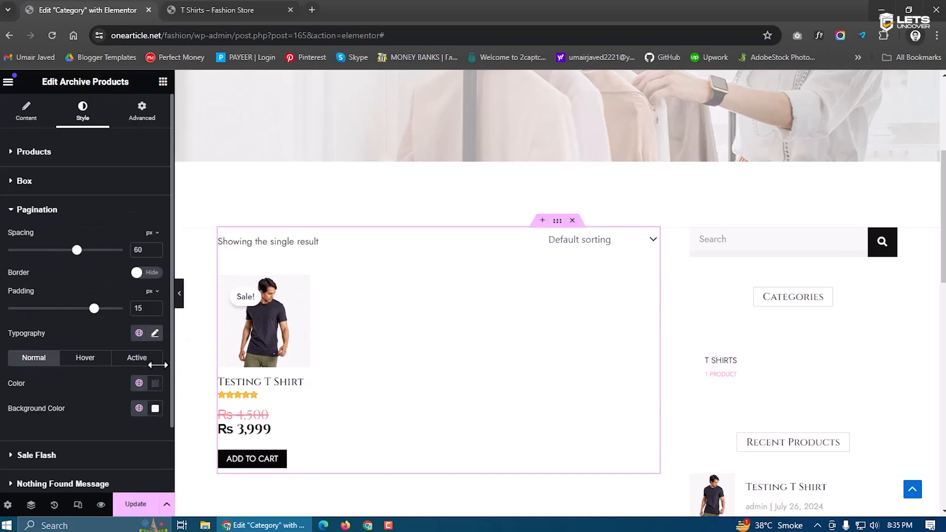
{"action": "scroll", "coordinate": [275, 482], "scroll_direction": "down", "scroll_amount": 1}
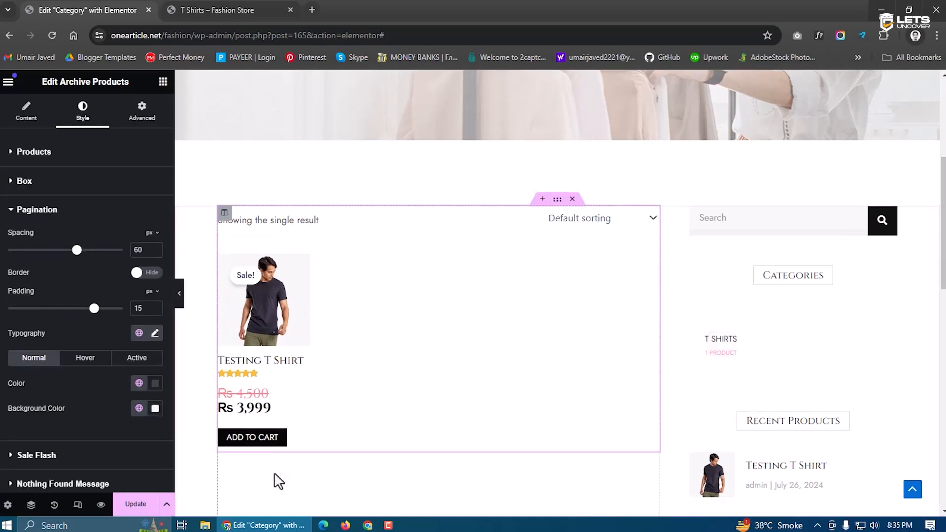
{"action": "scroll", "coordinate": [346, 443], "scroll_direction": "down", "scroll_amount": 4}
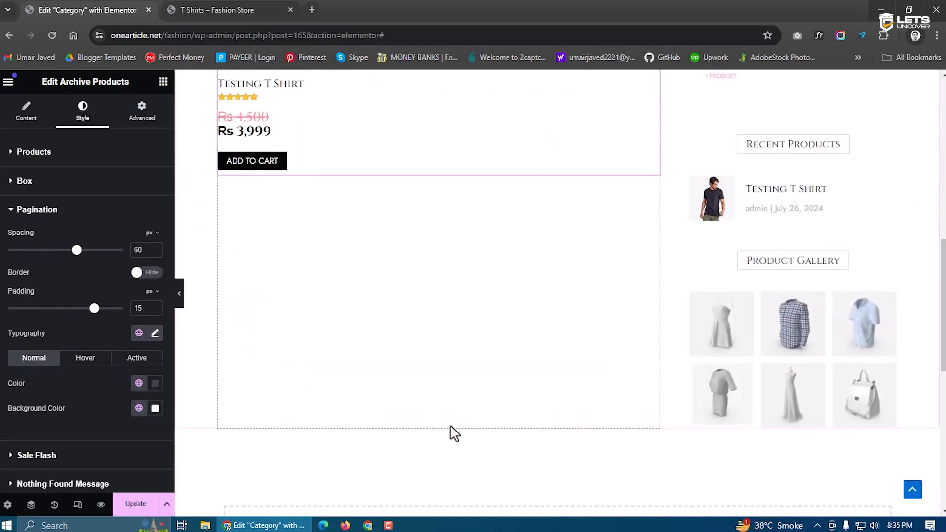
{"action": "scroll", "coordinate": [312, 405], "scroll_direction": "up", "scroll_amount": 6}
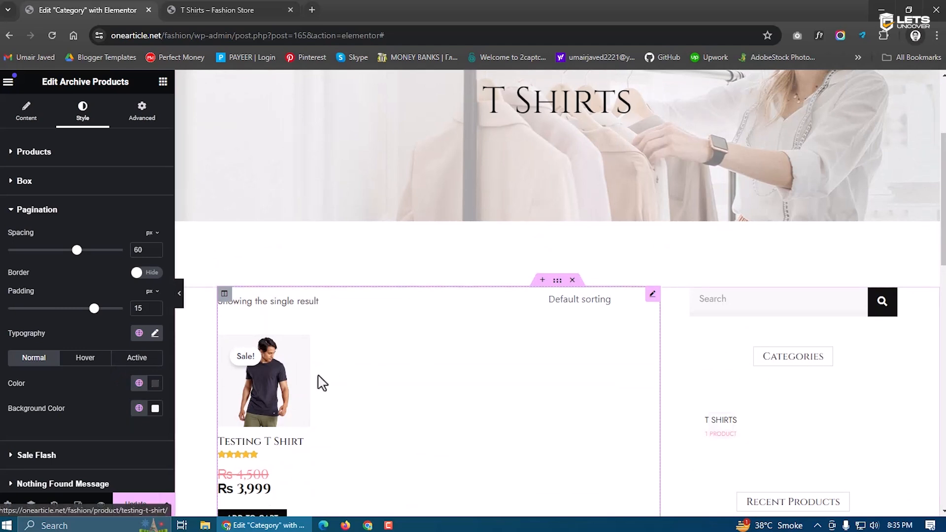
{"action": "scroll", "coordinate": [70, 385], "scroll_direction": "down", "scroll_amount": 2}
{"action": "left_click", "coordinate": [71, 382]}
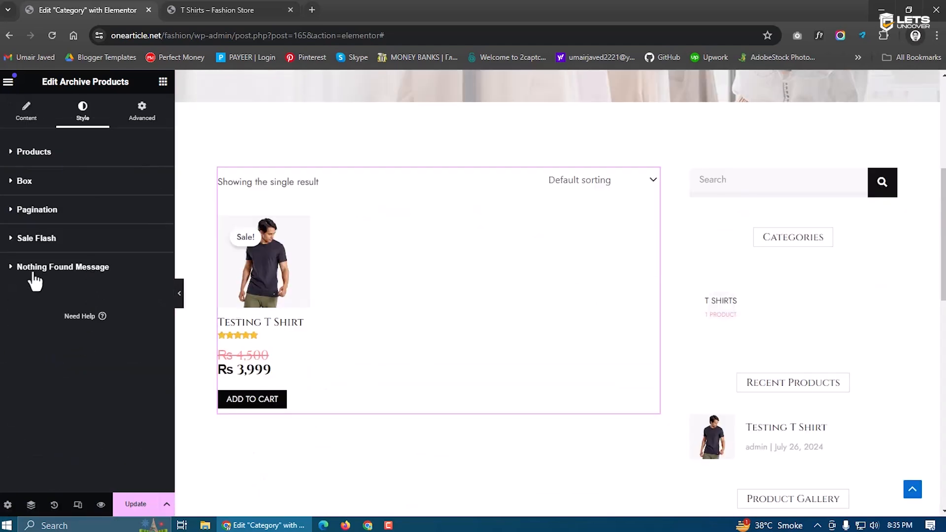
Set the Nothing Found Message colour to pink #AF3596 and save with Update
{"action": "left_click", "coordinate": [34, 271]}
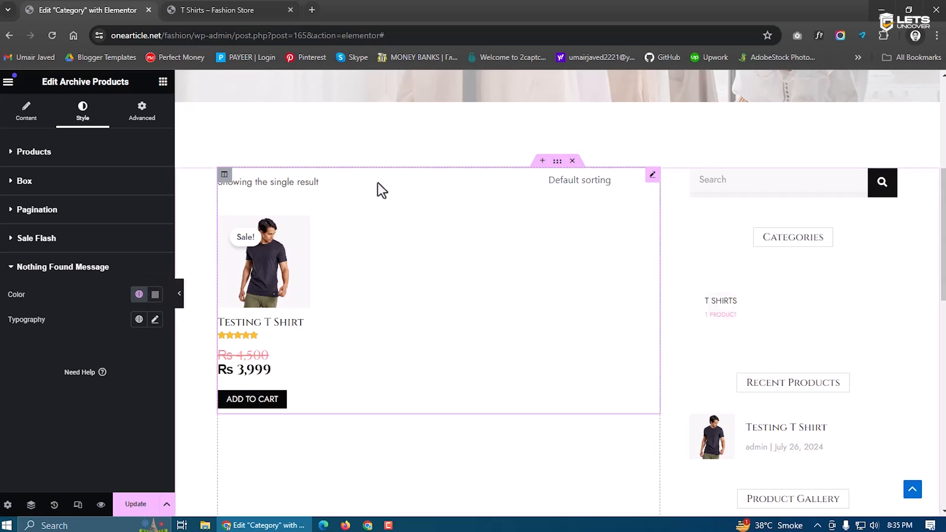
{"action": "left_click", "coordinate": [157, 296]}
{"action": "left_click", "coordinate": [181, 370]}
{"action": "left_click_drag", "start_coordinate": [191, 437], "coordinate": [205, 440]}
{"action": "left_click_drag", "start_coordinate": [185, 374], "coordinate": [205, 335]}
{"action": "left_click", "coordinate": [124, 367]}
{"action": "left_click", "coordinate": [136, 508]}
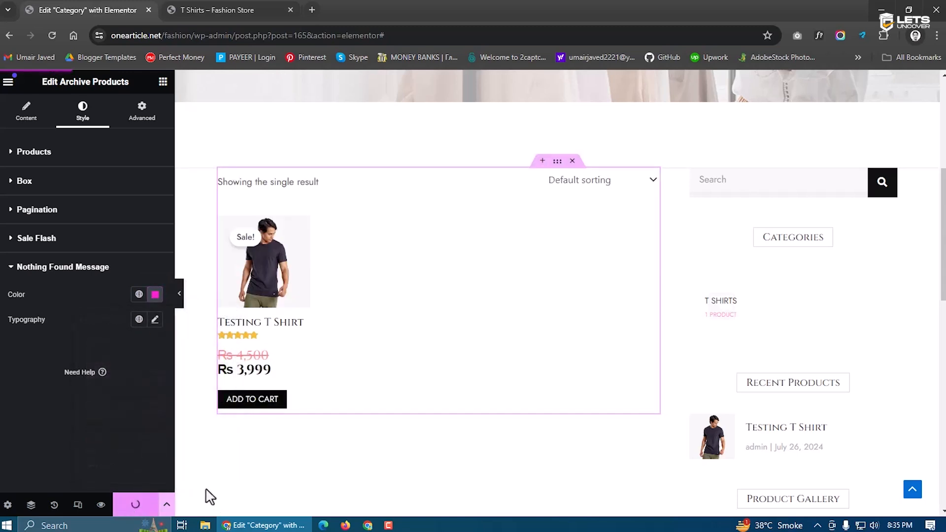
{"action": "scroll", "coordinate": [497, 281], "scroll_direction": "up", "scroll_amount": 5}
{"action": "scroll", "coordinate": [496, 275], "scroll_direction": "down", "scroll_amount": 3}
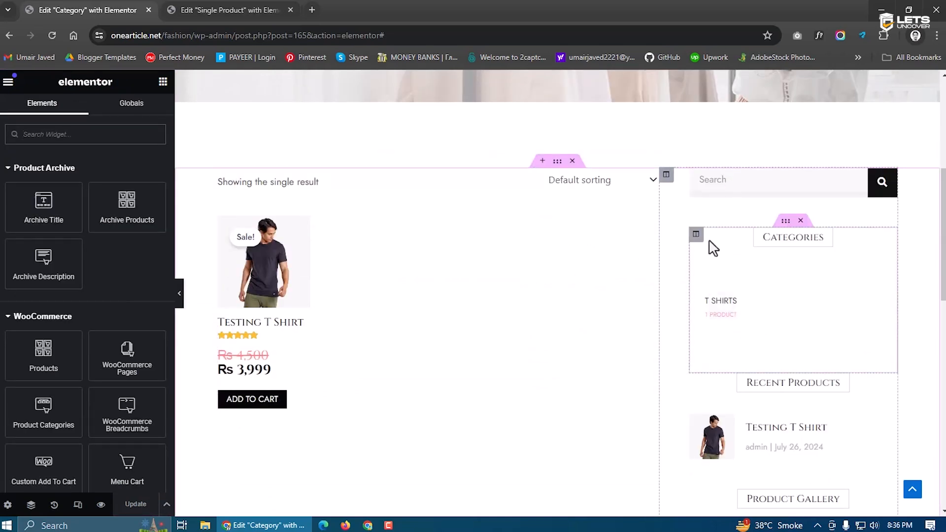
Delete the sidebar column and select the Archive Products widget for styling
{"action": "scroll", "coordinate": [711, 335], "scroll_direction": "down", "scroll_amount": 2}
{"action": "scroll", "coordinate": [720, 407], "scroll_direction": "up", "scroll_amount": 3}
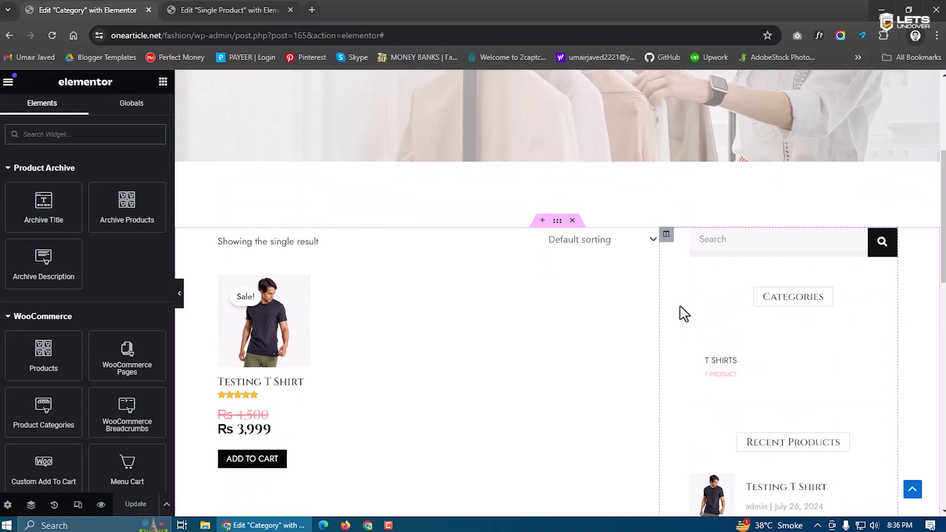
{"action": "right_click", "coordinate": [668, 238]}
{"action": "left_click", "coordinate": [692, 457]}
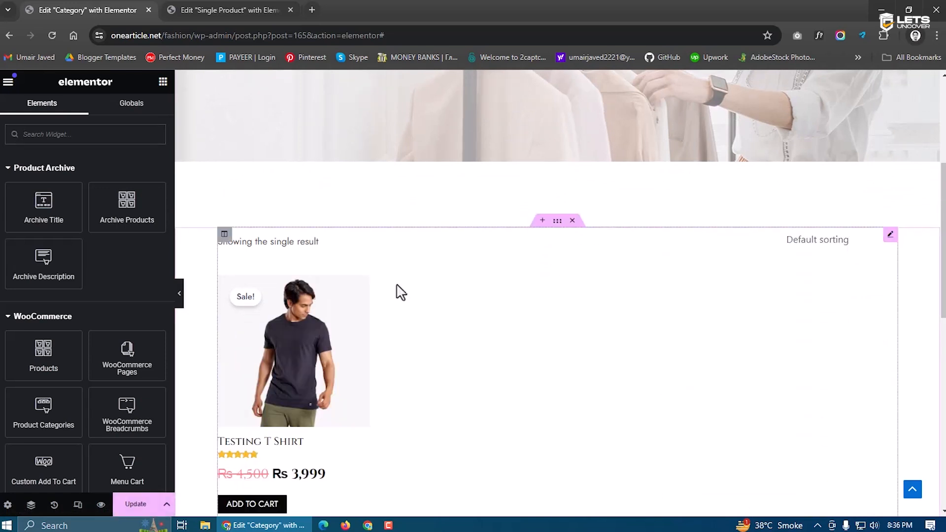
{"action": "left_click", "coordinate": [257, 360]}
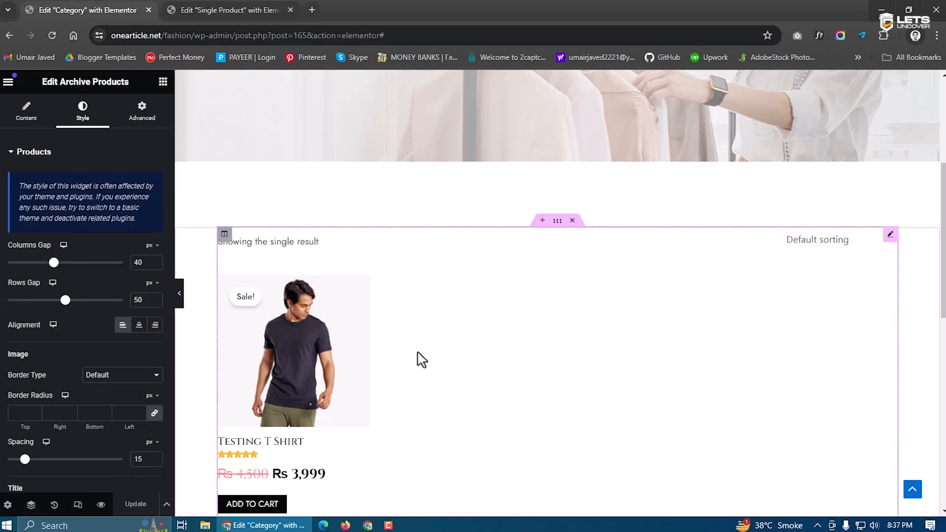
{"action": "scroll", "coordinate": [421, 359], "scroll_direction": "down", "scroll_amount": 5}
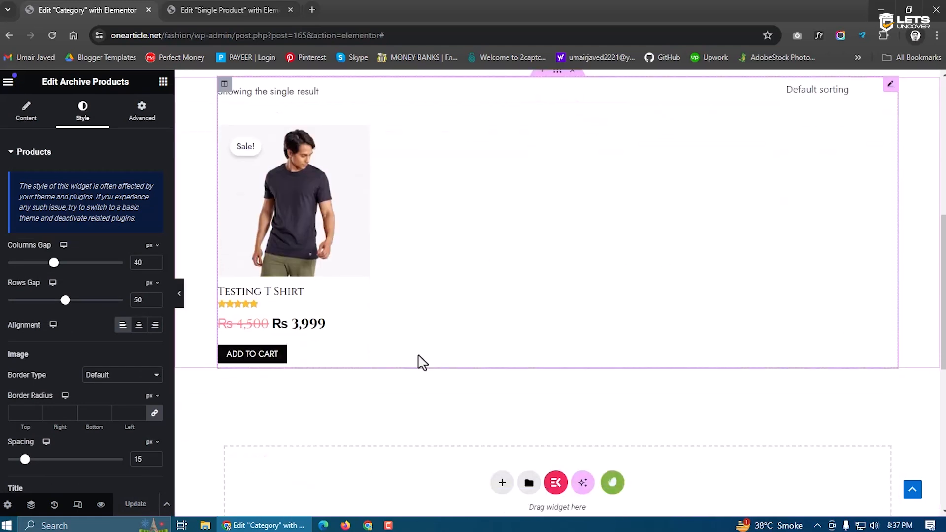
{"action": "scroll", "coordinate": [585, 316], "scroll_direction": "up", "scroll_amount": 2}
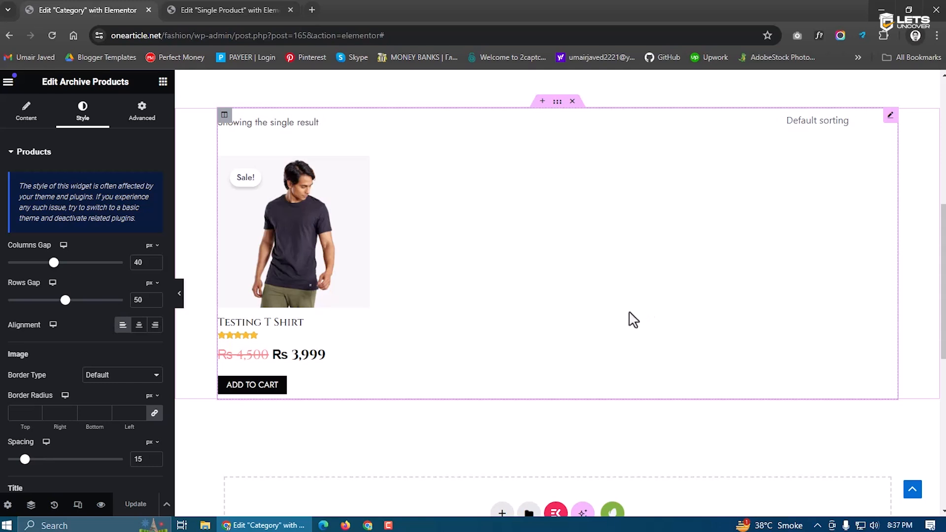
{"action": "scroll", "coordinate": [474, 333], "scroll_direction": "up", "scroll_amount": 1}
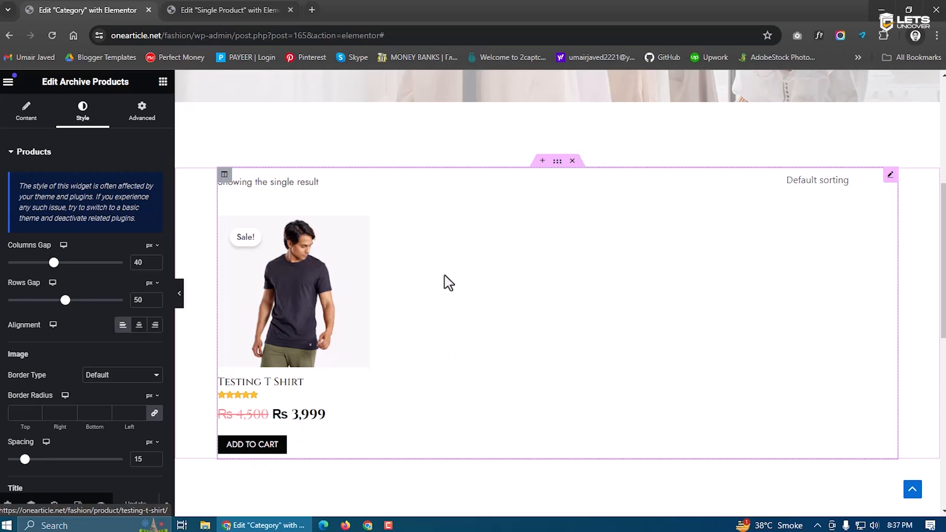
Close the Single Product template editor tab, keeping only the Category template open
{"action": "left_click", "coordinate": [261, 4]}
{"action": "left_click", "coordinate": [290, 10]}
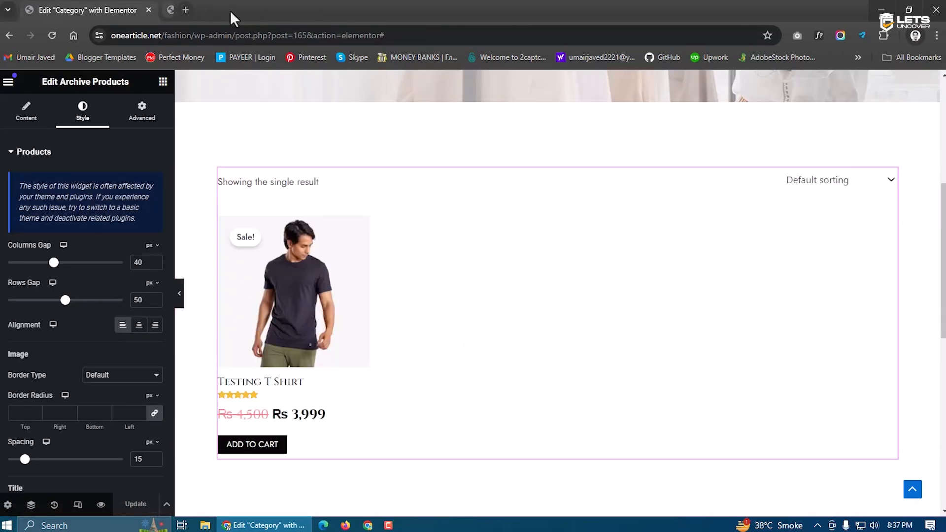
{"action": "left_click", "coordinate": [101, 507]}
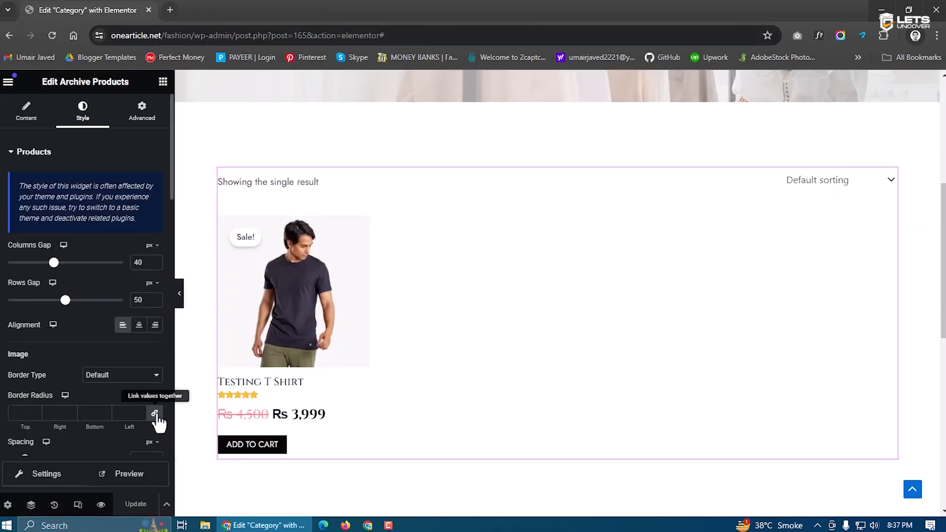
Preview the category template and review the T Shirts category page
{"action": "left_click", "coordinate": [141, 483]}
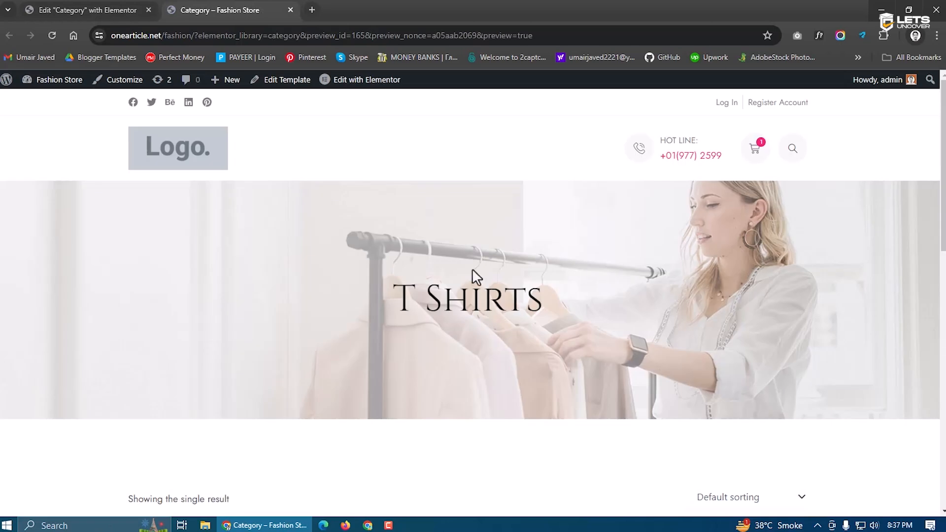
{"action": "left_click_drag", "start_coordinate": [386, 300], "coordinate": [546, 304]}
{"action": "left_click", "coordinate": [456, 298]}
{"action": "scroll", "coordinate": [386, 359], "scroll_direction": "down", "scroll_amount": 4}
{"action": "scroll", "coordinate": [389, 358], "scroll_direction": "down", "scroll_amount": 2}
{"action": "scroll", "coordinate": [390, 358], "scroll_direction": "down", "scroll_amount": 2}
Open the Testing T Shirt product page and scroll through its details
{"action": "left_click", "coordinate": [207, 256]}
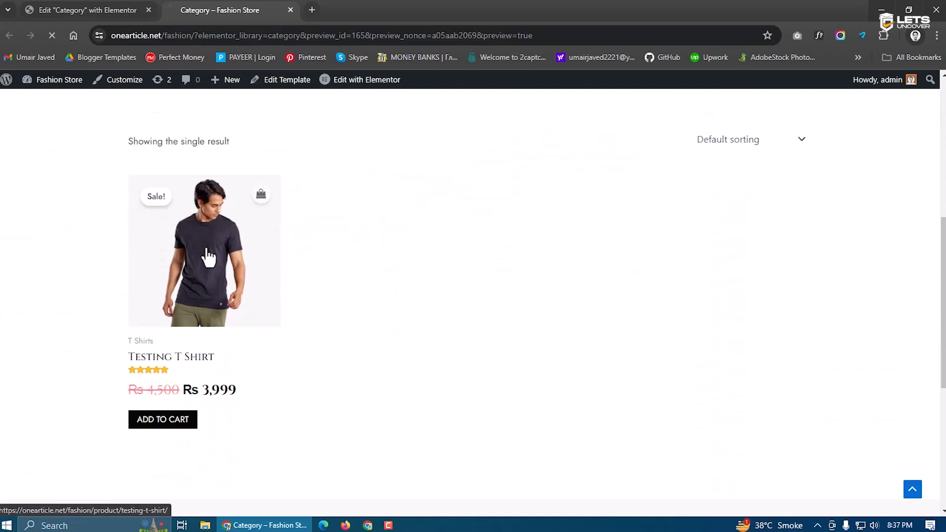
{"action": "scroll", "coordinate": [586, 322], "scroll_direction": "down", "scroll_amount": 1}
{"action": "scroll", "coordinate": [587, 326], "scroll_direction": "up", "scroll_amount": 1}
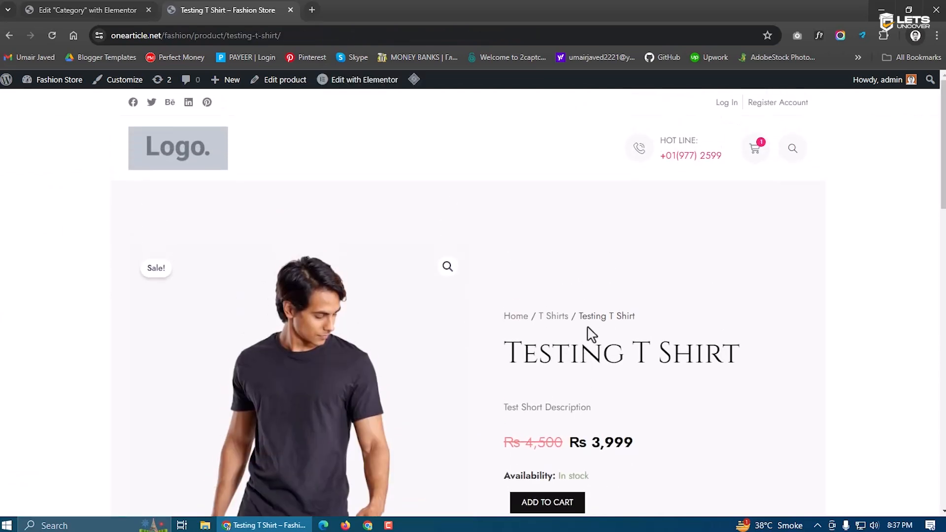
{"action": "scroll", "coordinate": [764, 291], "scroll_direction": "down", "scroll_amount": 15}
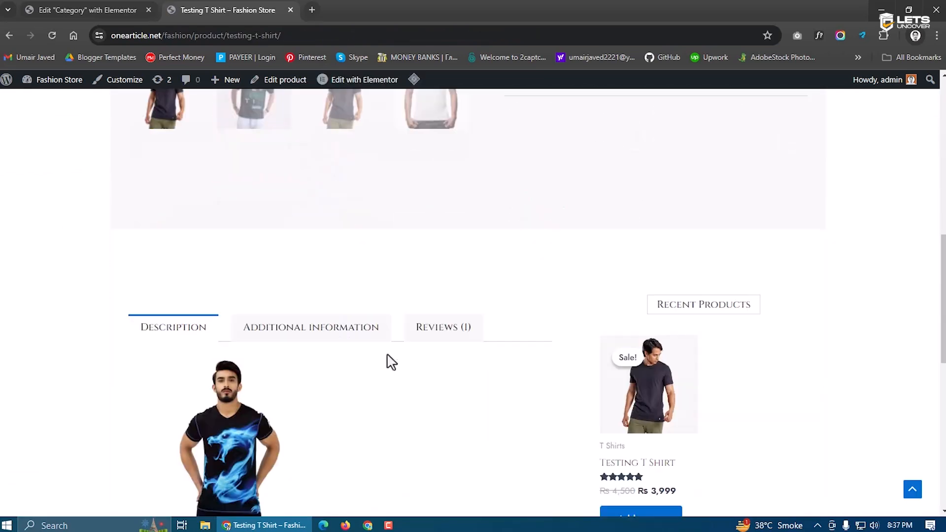
{"action": "scroll", "coordinate": [323, 398], "scroll_direction": "down", "scroll_amount": 4}
{"action": "scroll", "coordinate": [587, 435], "scroll_direction": "up", "scroll_amount": 7}
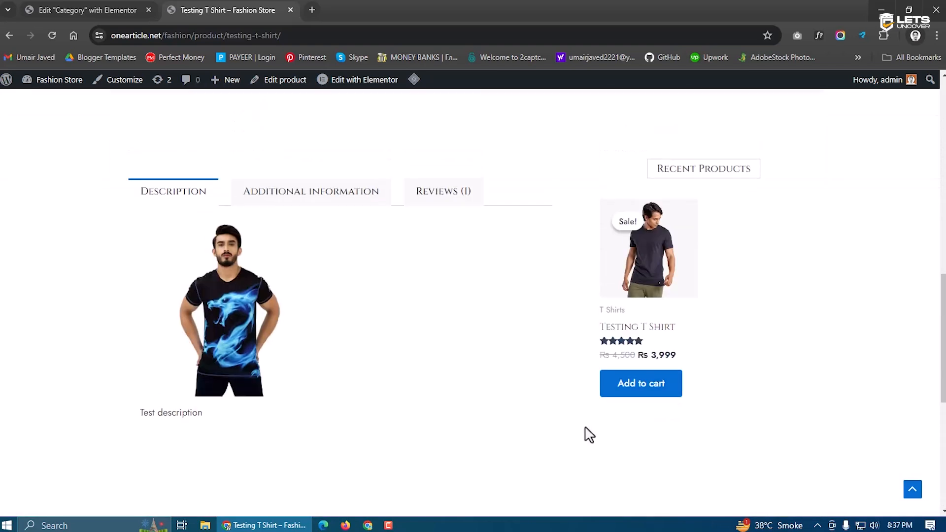
{"action": "scroll", "coordinate": [588, 435], "scroll_direction": "down", "scroll_amount": 5}
{"action": "scroll", "coordinate": [588, 435], "scroll_direction": "up", "scroll_amount": 15}
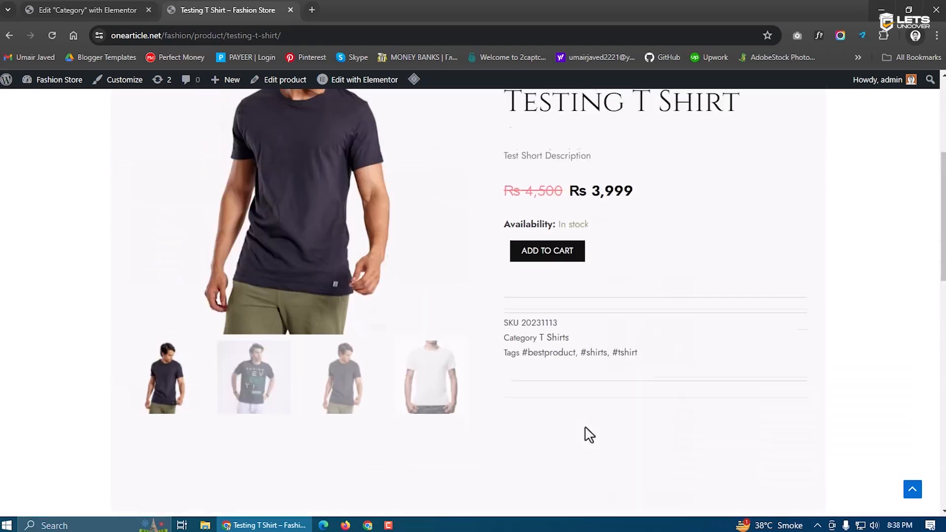
Return to the store homepage, recheck the product page, then edit the home page in Elementor
{"action": "left_click", "coordinate": [204, 162]}
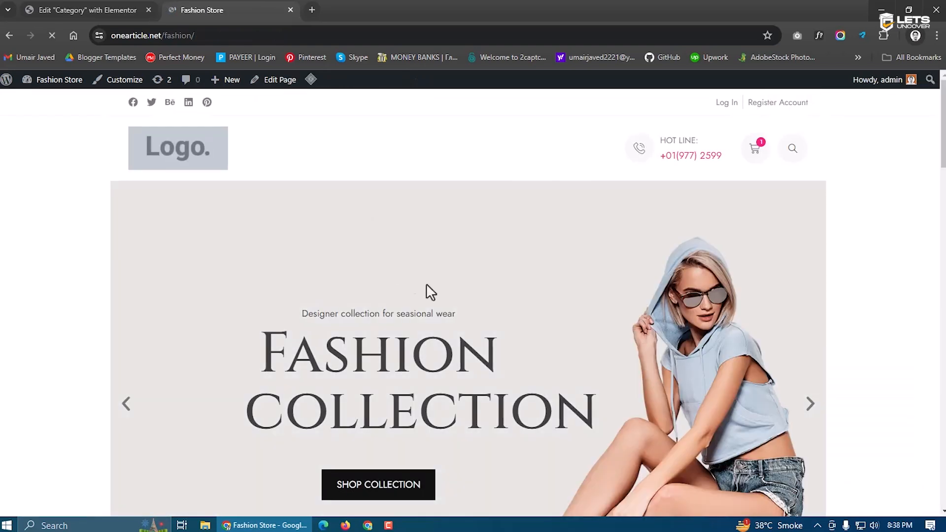
{"action": "scroll", "coordinate": [426, 296], "scroll_direction": "down", "scroll_amount": 10}
{"action": "scroll", "coordinate": [364, 320], "scroll_direction": "down", "scroll_amount": 15}
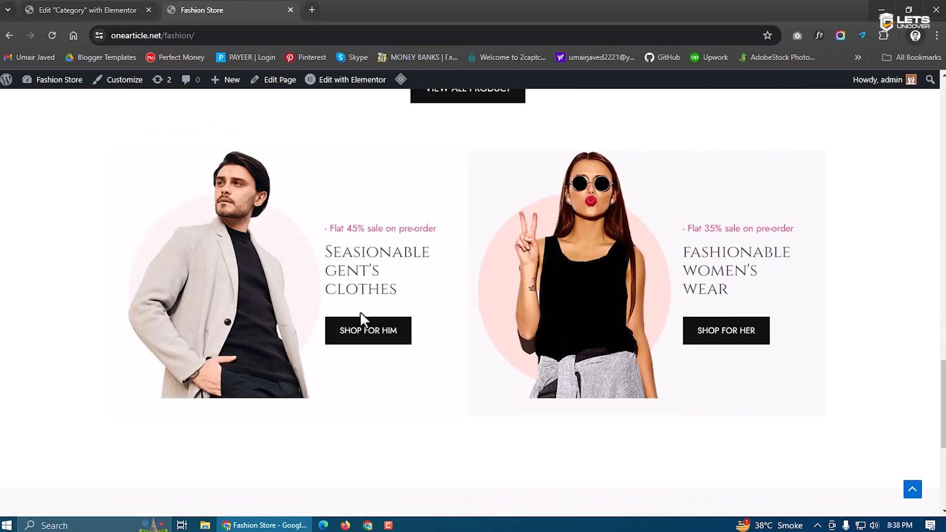
{"action": "scroll", "coordinate": [363, 317], "scroll_direction": "up", "scroll_amount": 5}
{"action": "left_click", "coordinate": [218, 164]}
{"action": "scroll", "coordinate": [365, 276], "scroll_direction": "down", "scroll_amount": 4}
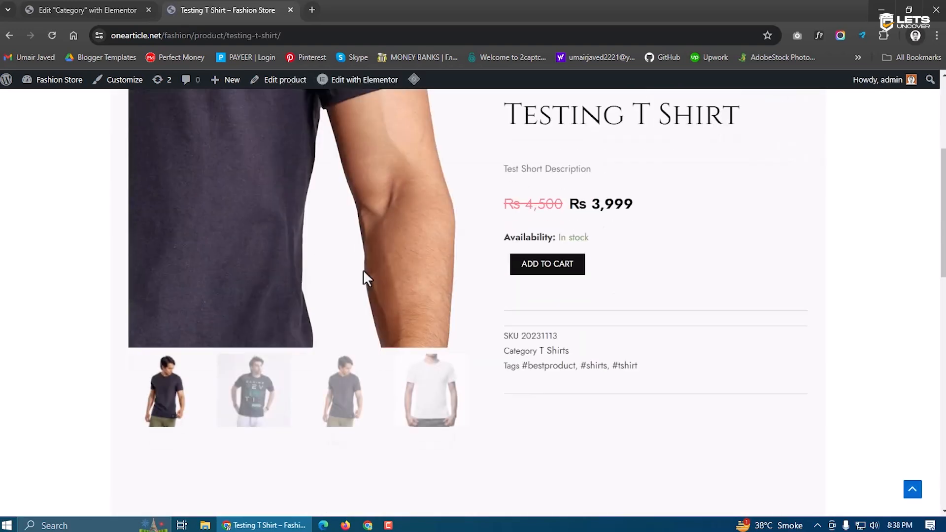
{"action": "key", "text": "alt+Left"}
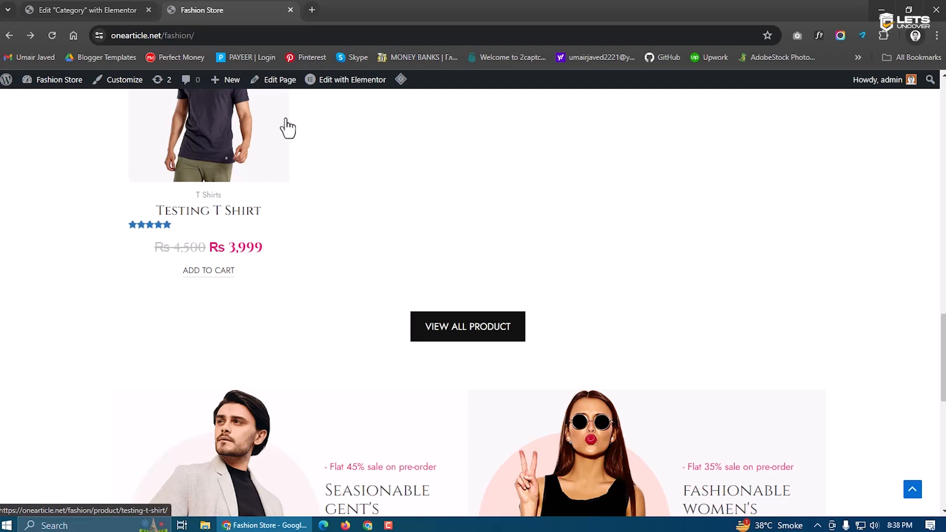
{"action": "left_click", "coordinate": [329, 79]}
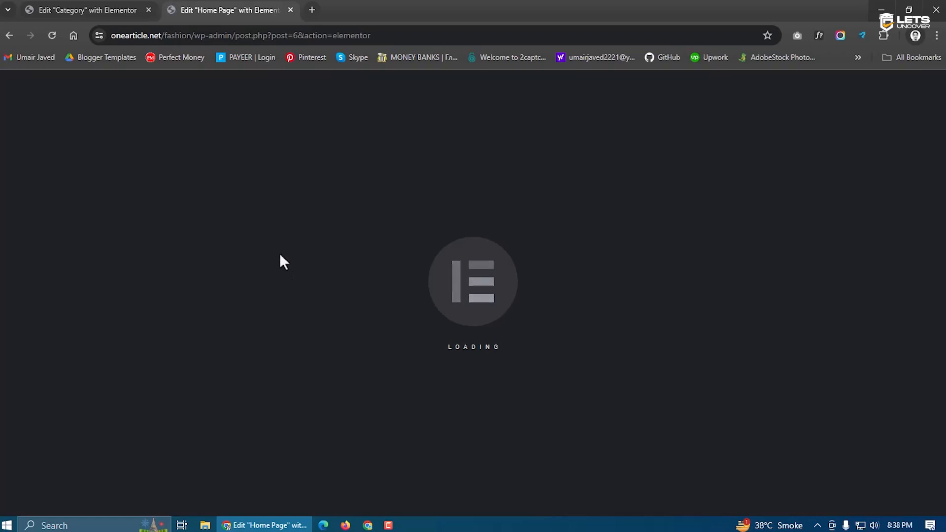
Select the Exclusive Products grid, set its Style alignment to Left, and save with Update
{"action": "scroll", "coordinate": [365, 312], "scroll_direction": "down", "scroll_amount": 6}
{"action": "scroll", "coordinate": [354, 352], "scroll_direction": "up", "scroll_amount": 1}
{"action": "scroll", "coordinate": [413, 317], "scroll_direction": "down", "scroll_amount": 12}
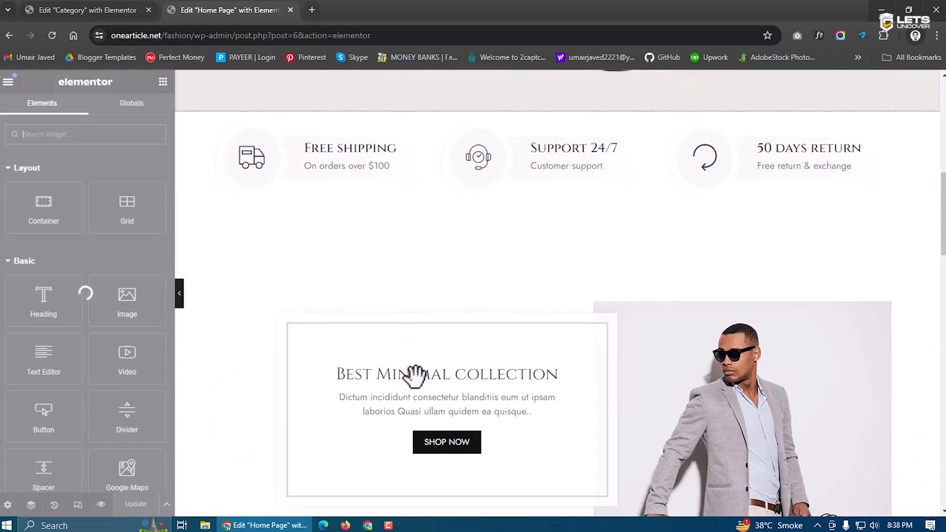
{"action": "left_click", "coordinate": [305, 389]}
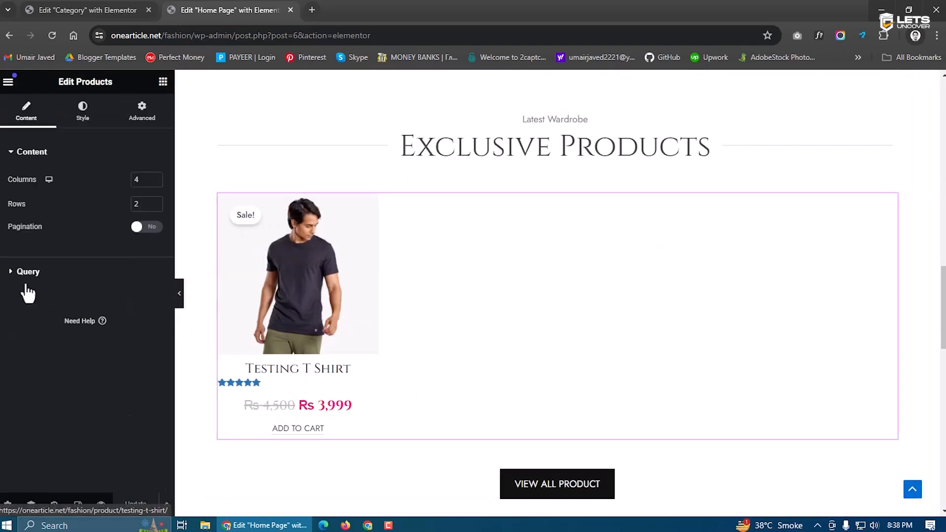
{"action": "left_click", "coordinate": [81, 118]}
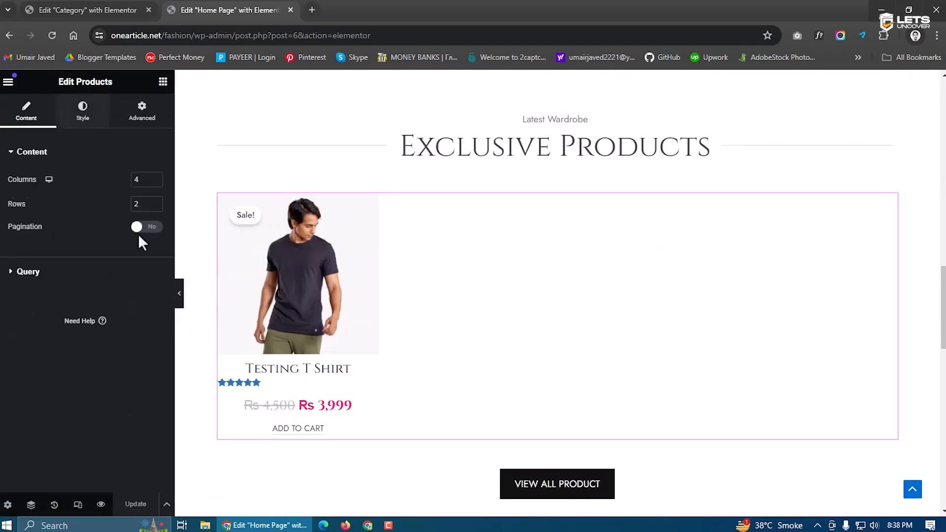
{"action": "left_click", "coordinate": [123, 325]}
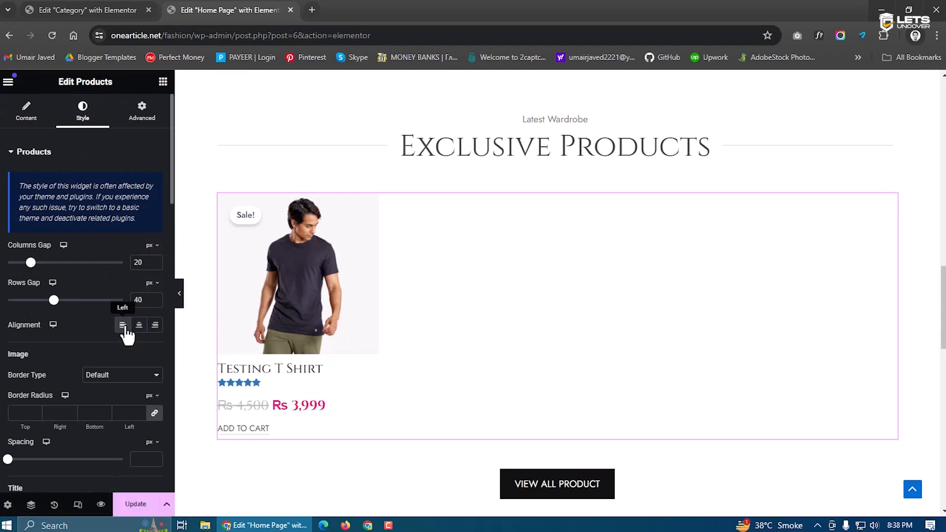
{"action": "left_click", "coordinate": [130, 505]}
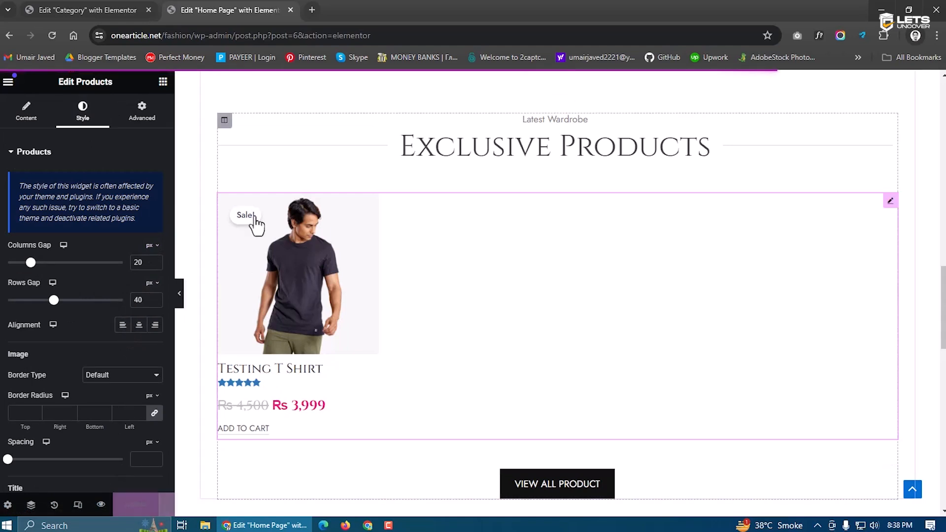
{"action": "scroll", "coordinate": [357, 329], "scroll_direction": "down", "scroll_amount": 10}
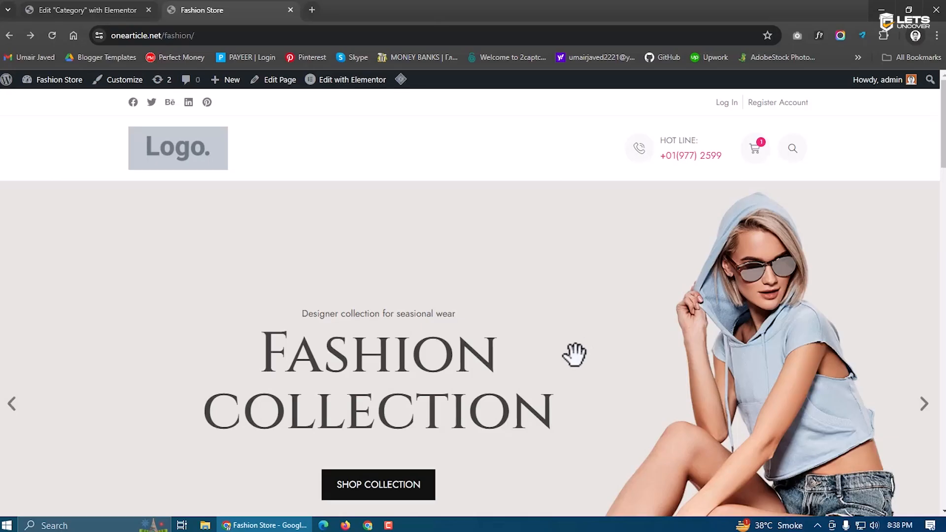
Open the Testing T Shirt product page and browse its photo gallery
{"action": "scroll", "coordinate": [575, 349], "scroll_direction": "down", "scroll_amount": 10}
{"action": "scroll", "coordinate": [579, 371], "scroll_direction": "down", "scroll_amount": 10}
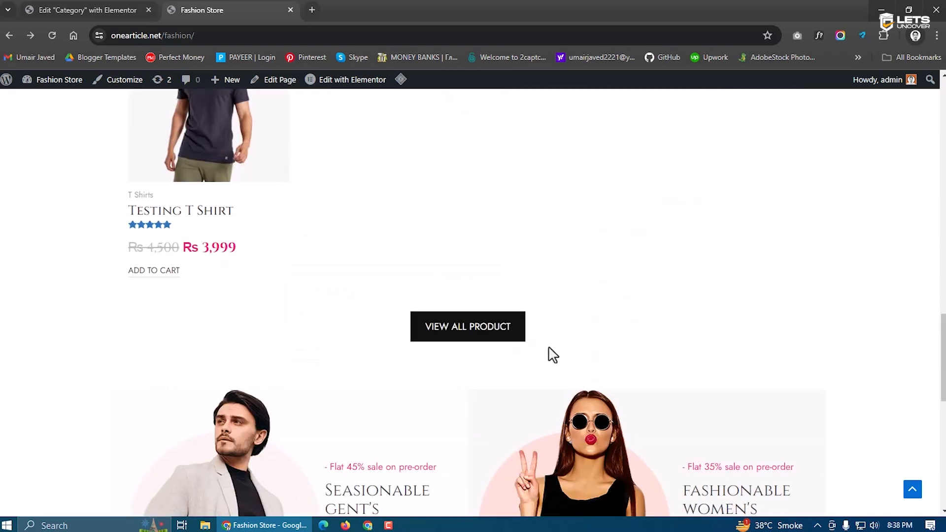
{"action": "scroll", "coordinate": [549, 355], "scroll_direction": "up", "scroll_amount": 3}
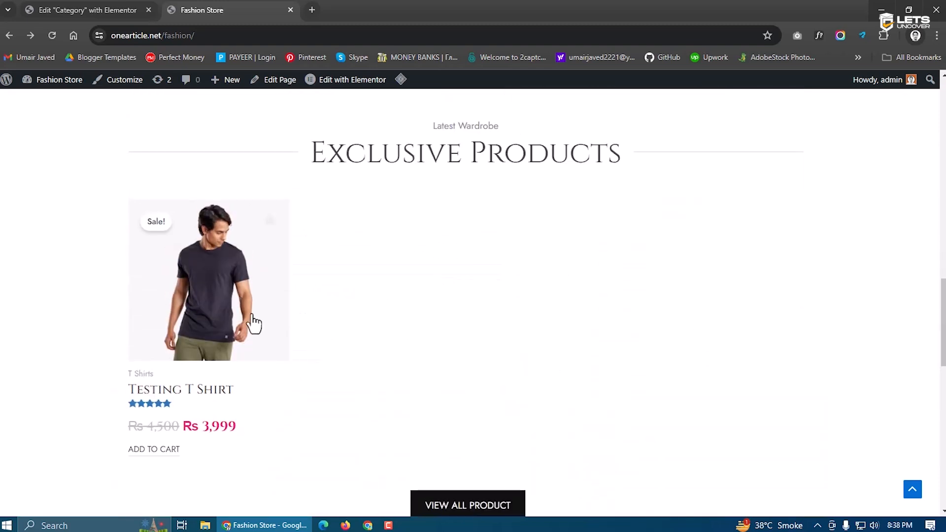
{"action": "left_click", "coordinate": [203, 312]}
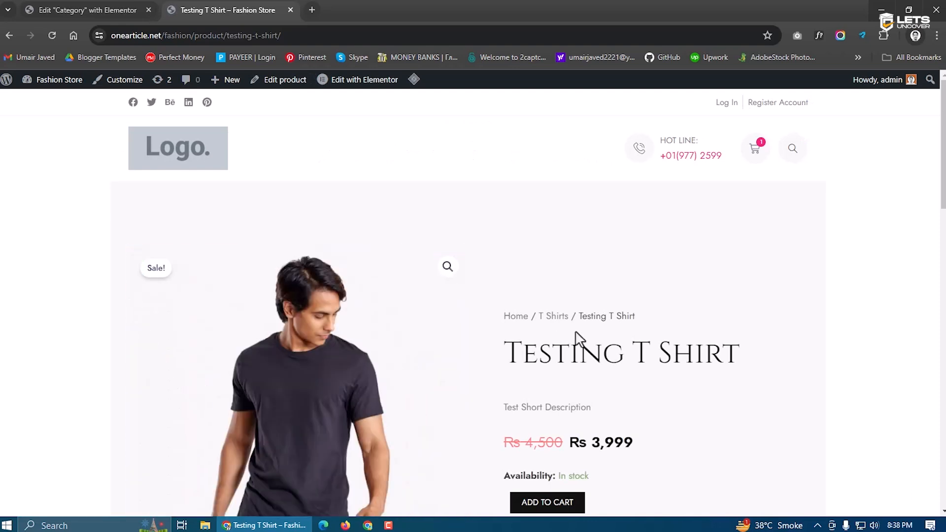
{"action": "scroll", "coordinate": [653, 339], "scroll_direction": "down", "scroll_amount": 5}
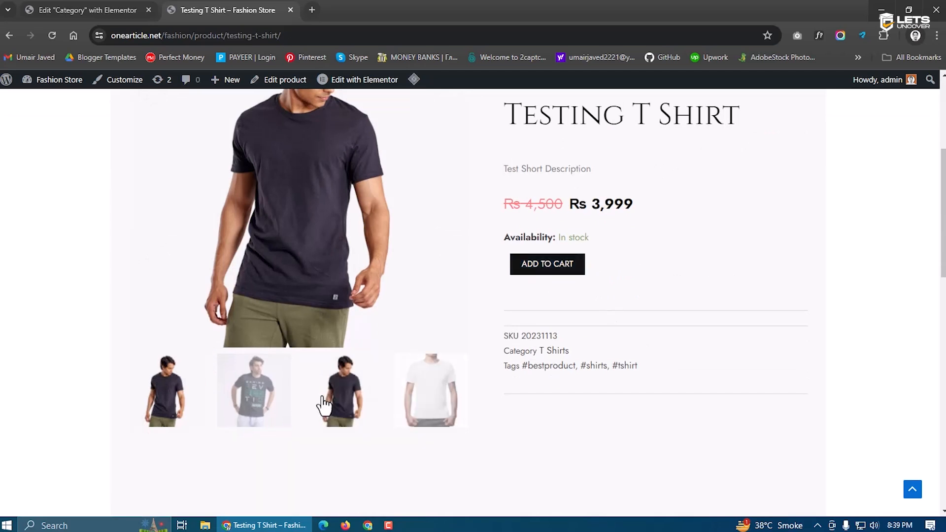
{"action": "left_click", "coordinate": [305, 408]}
{"action": "scroll", "coordinate": [307, 410], "scroll_direction": "down", "scroll_amount": 10}
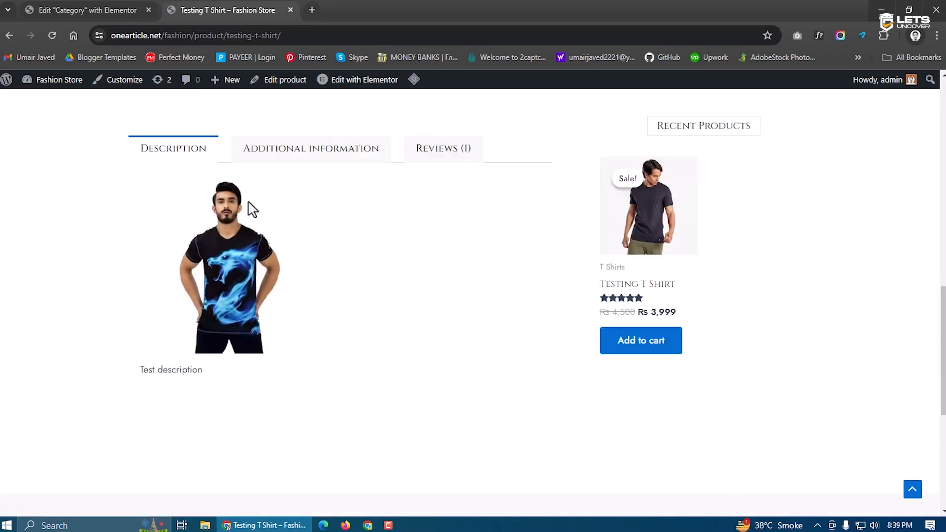
Check the Additional Information and Reviews tabs, then add the Testing T Shirt to the cart
{"action": "left_click", "coordinate": [263, 152]}
{"action": "left_click", "coordinate": [445, 162]}
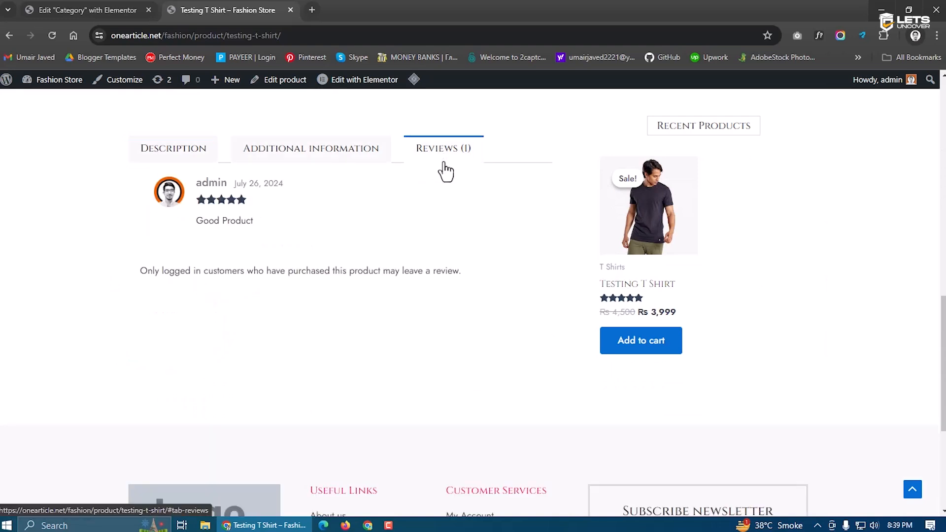
{"action": "scroll", "coordinate": [458, 291], "scroll_direction": "down", "scroll_amount": 2}
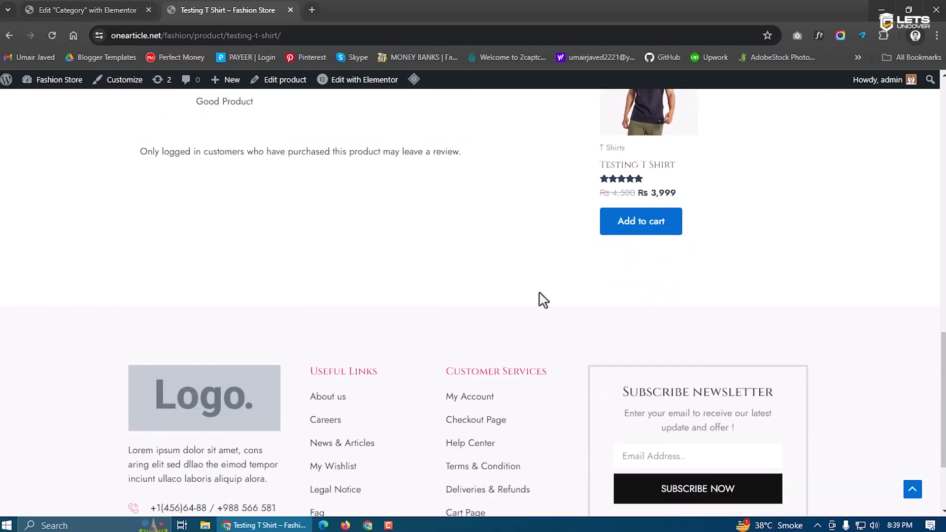
{"action": "scroll", "coordinate": [425, 388], "scroll_direction": "up", "scroll_amount": 10}
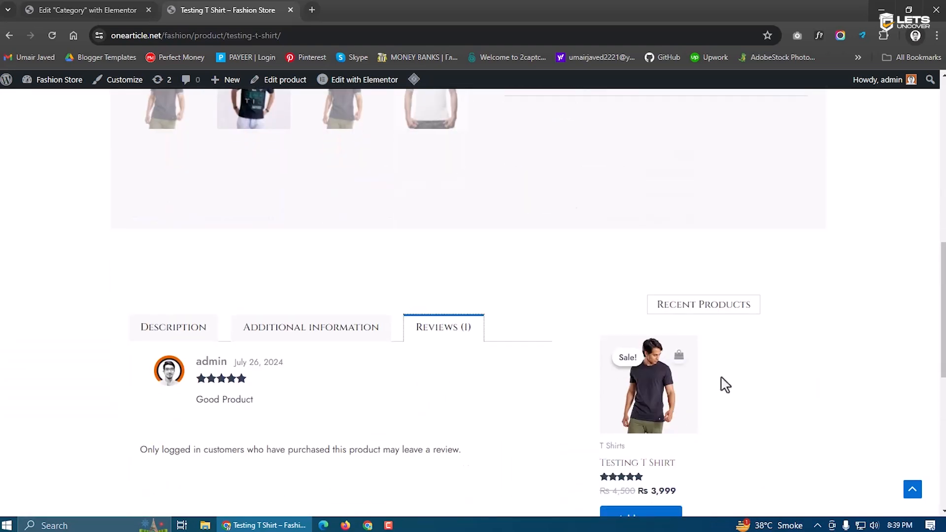
{"action": "left_click", "coordinate": [539, 388]}
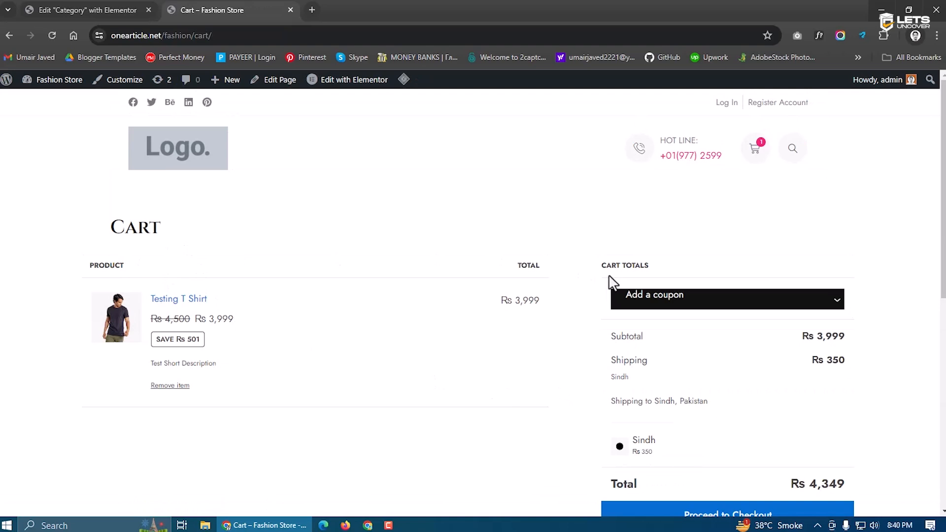
Expand the coupon field, choose Sindh shipping, and proceed from the cart to checkout
{"action": "left_click", "coordinate": [640, 300]}
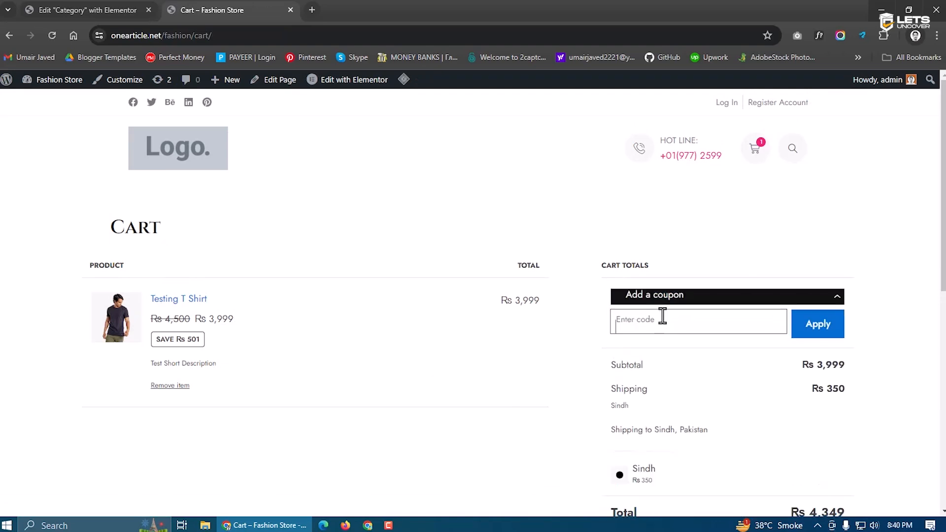
{"action": "scroll", "coordinate": [677, 359], "scroll_direction": "down", "scroll_amount": 1}
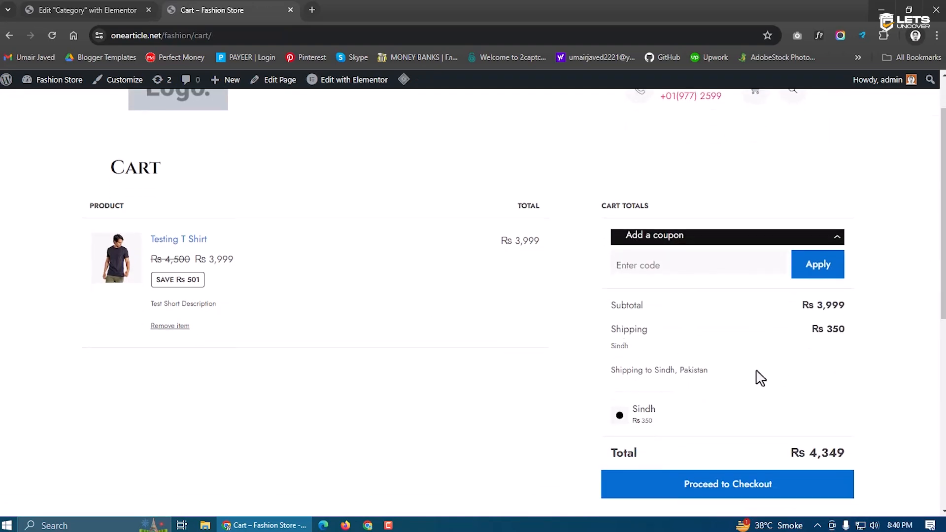
{"action": "scroll", "coordinate": [780, 376], "scroll_direction": "down", "scroll_amount": 3}
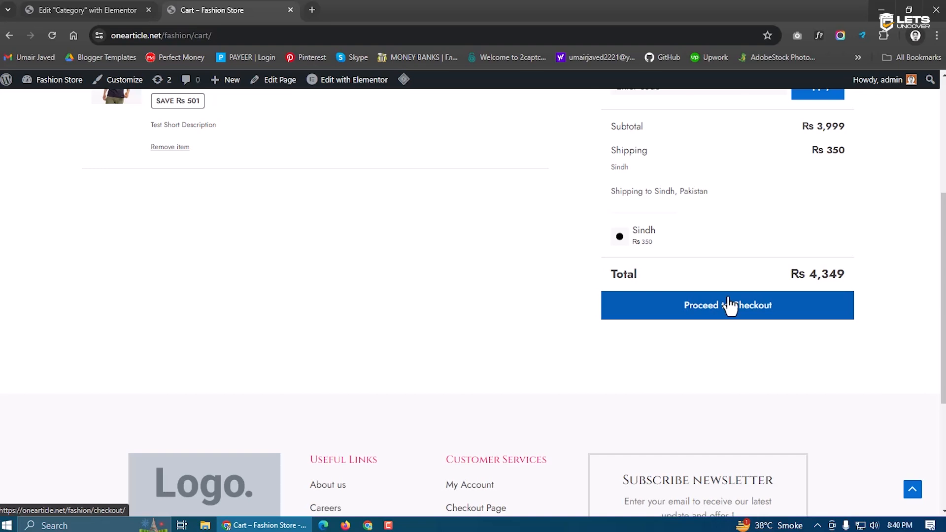
{"action": "left_click", "coordinate": [631, 243]}
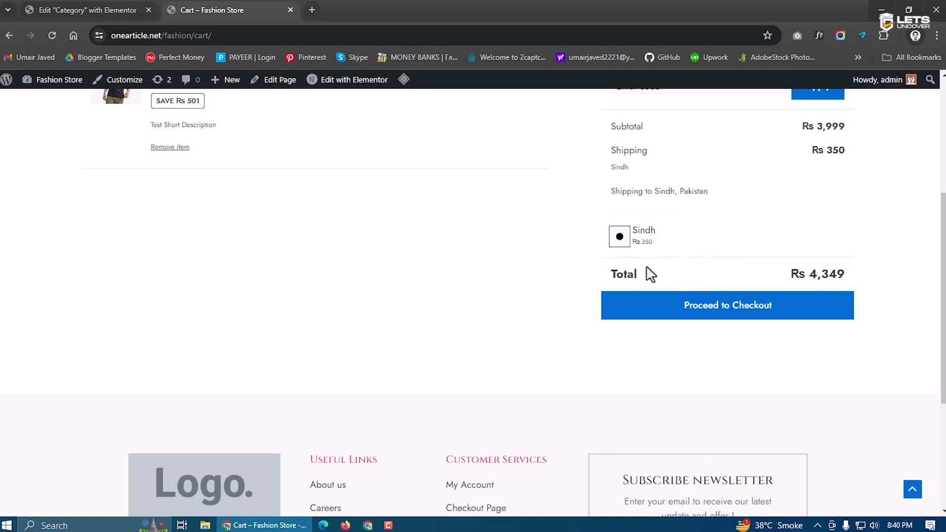
{"action": "scroll", "coordinate": [650, 275], "scroll_direction": "up", "scroll_amount": 3}
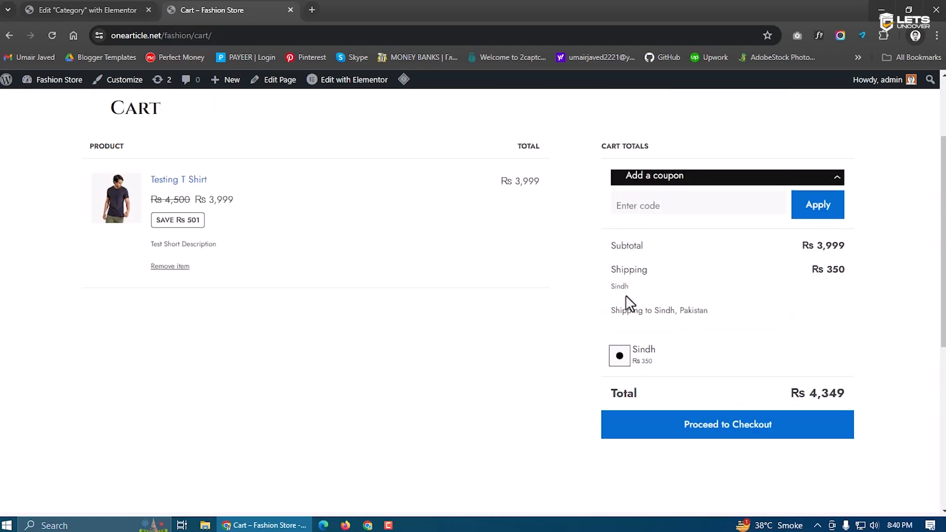
{"action": "scroll", "coordinate": [629, 303], "scroll_direction": "down", "scroll_amount": 2}
{"action": "left_click", "coordinate": [692, 379]}
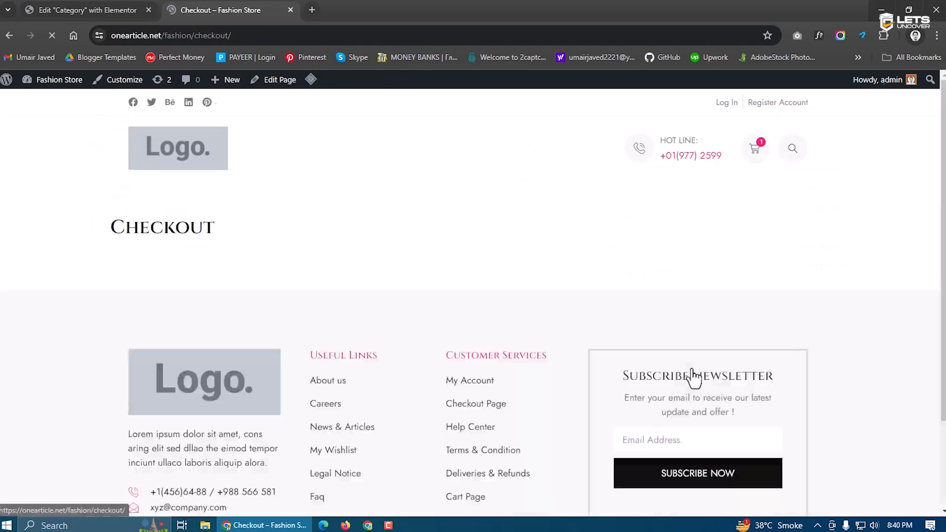
Try Cash on delivery as the payment method and open the order notes box
{"action": "scroll", "coordinate": [243, 380], "scroll_direction": "down", "scroll_amount": 1}
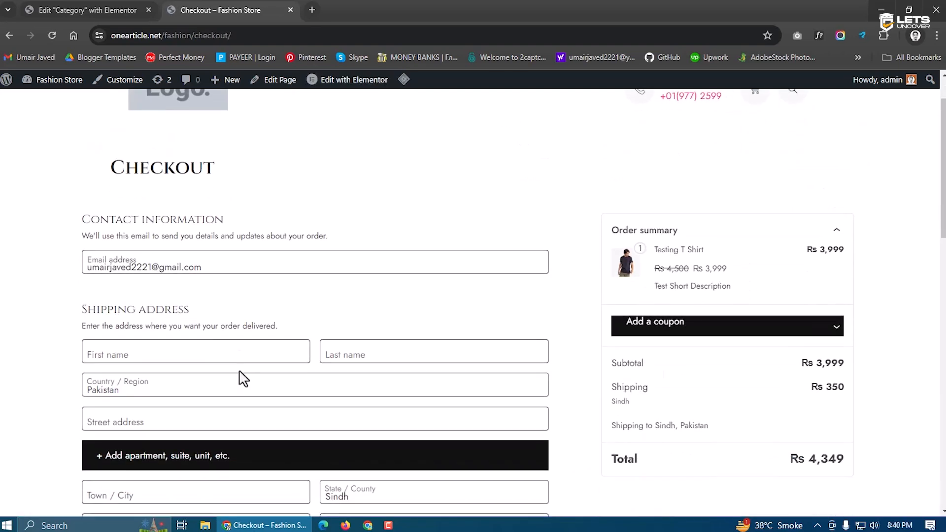
{"action": "scroll", "coordinate": [243, 379], "scroll_direction": "down", "scroll_amount": 5}
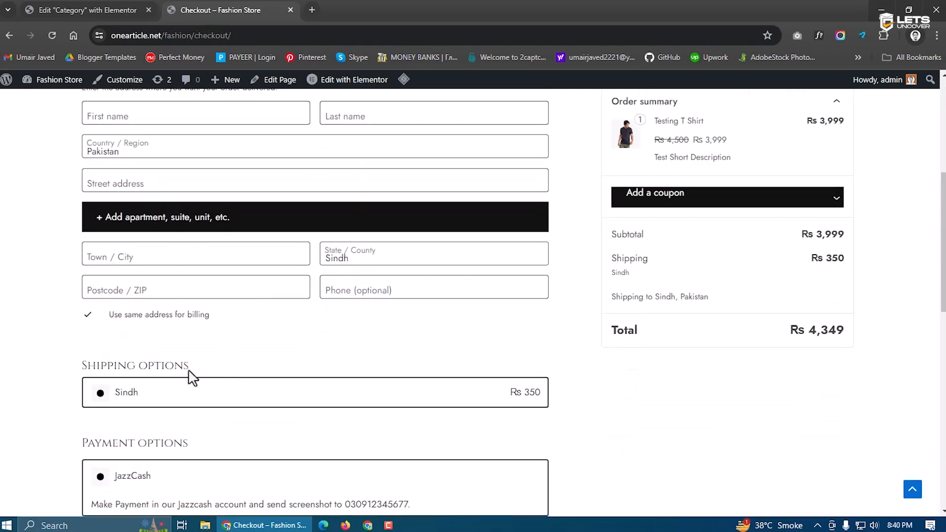
{"action": "scroll", "coordinate": [146, 393], "scroll_direction": "down", "scroll_amount": 2}
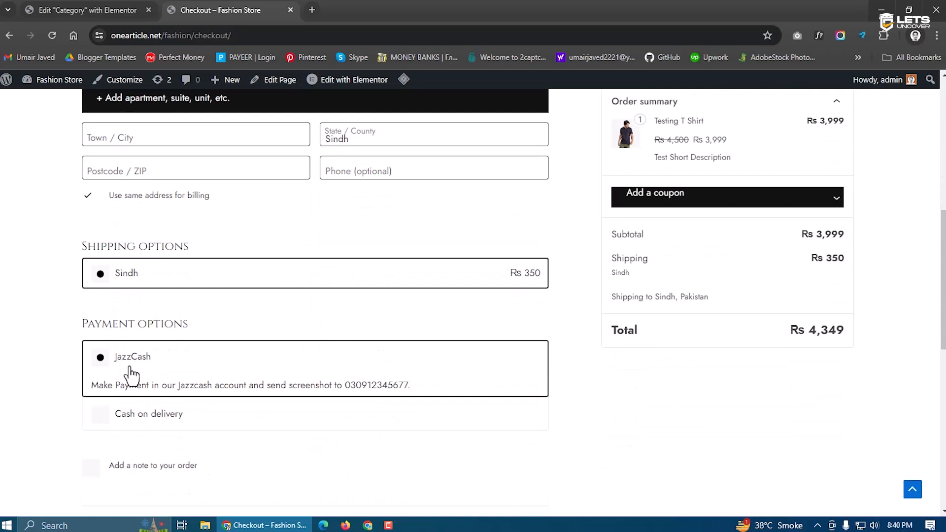
{"action": "left_click", "coordinate": [165, 425]}
{"action": "scroll", "coordinate": [139, 424], "scroll_direction": "down", "scroll_amount": 1}
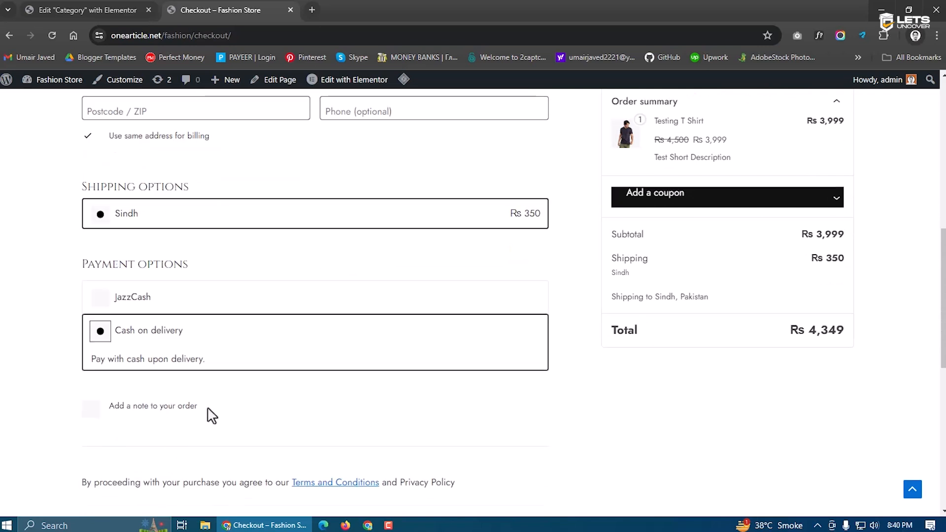
{"action": "left_click", "coordinate": [175, 411]}
{"action": "left_click", "coordinate": [261, 449]}
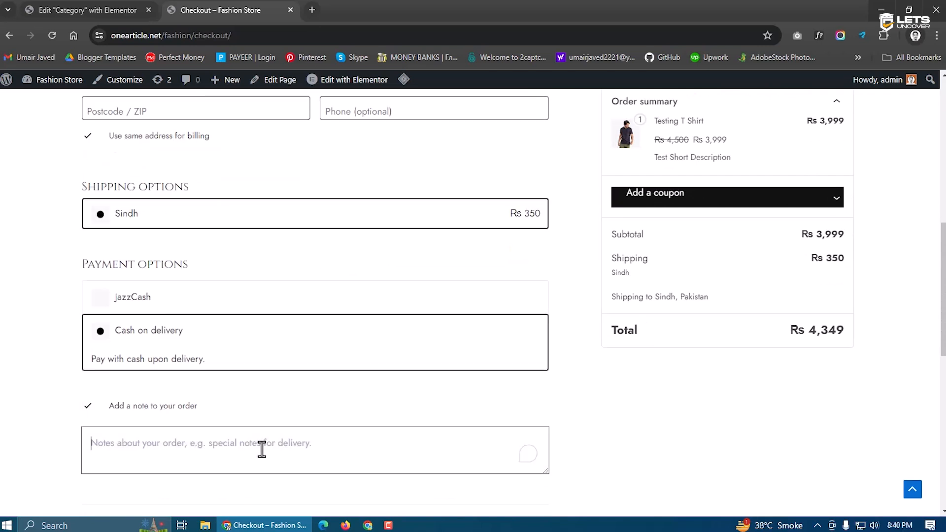
Switch payment back to JazzCash and place the Testing T Shirt order, declining address saving
{"action": "scroll", "coordinate": [261, 448], "scroll_direction": "up", "scroll_amount": 8}
{"action": "scroll", "coordinate": [277, 507], "scroll_direction": "down", "scroll_amount": 1}
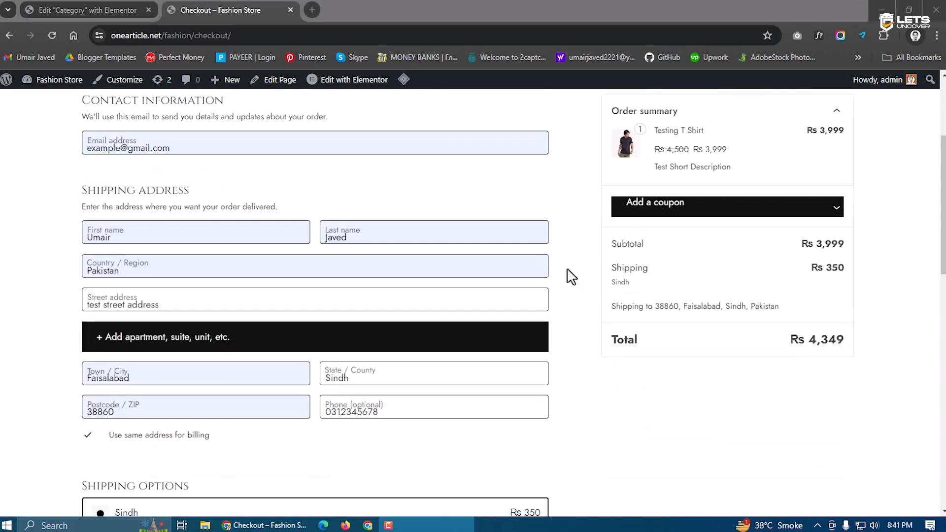
{"action": "scroll", "coordinate": [401, 232], "scroll_direction": "down", "scroll_amount": 3}
{"action": "scroll", "coordinate": [384, 338], "scroll_direction": "up", "scroll_amount": 1}
{"action": "scroll", "coordinate": [330, 334], "scroll_direction": "up", "scroll_amount": 1}
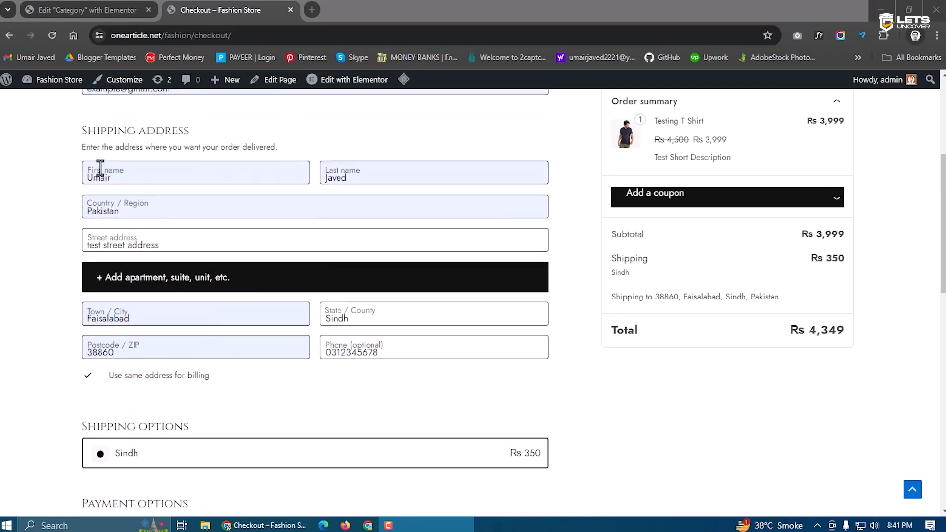
{"action": "scroll", "coordinate": [258, 220], "scroll_direction": "down", "scroll_amount": 2}
{"action": "scroll", "coordinate": [242, 306], "scroll_direction": "down", "scroll_amount": 1}
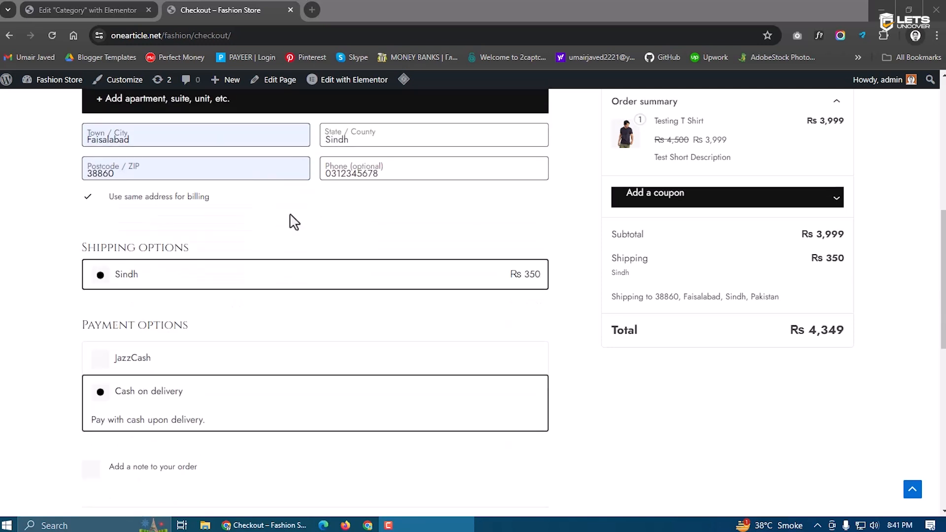
{"action": "scroll", "coordinate": [230, 326], "scroll_direction": "down", "scroll_amount": 1}
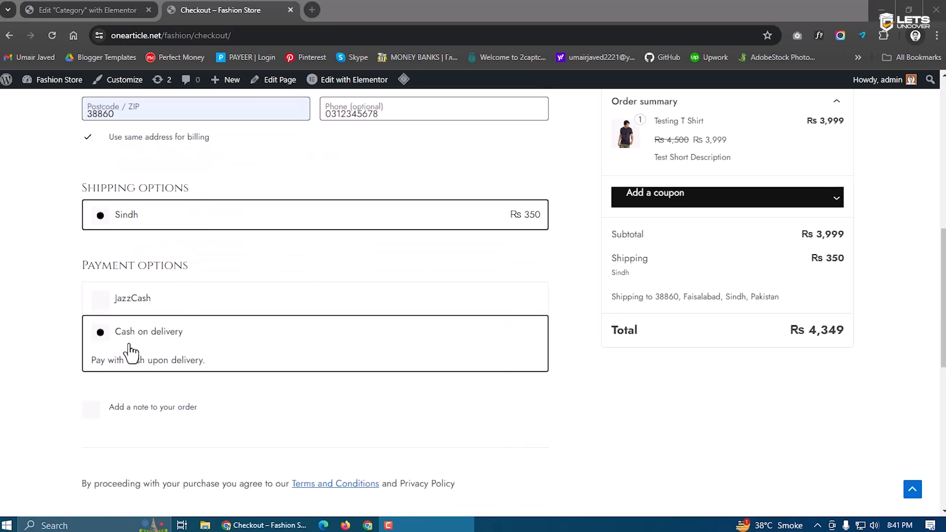
{"action": "left_click", "coordinate": [127, 299]}
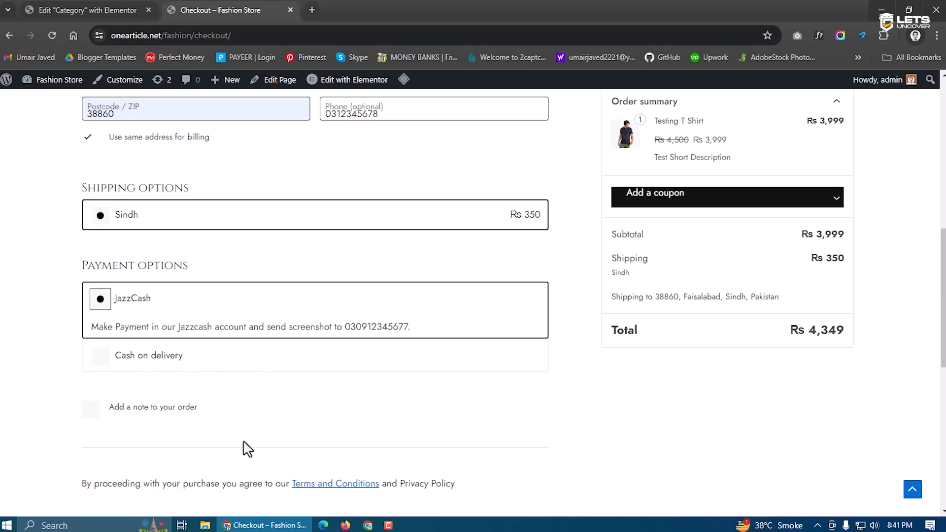
{"action": "scroll", "coordinate": [242, 448], "scroll_direction": "up", "scroll_amount": 8}
{"action": "scroll", "coordinate": [243, 448], "scroll_direction": "down", "scroll_amount": 12}
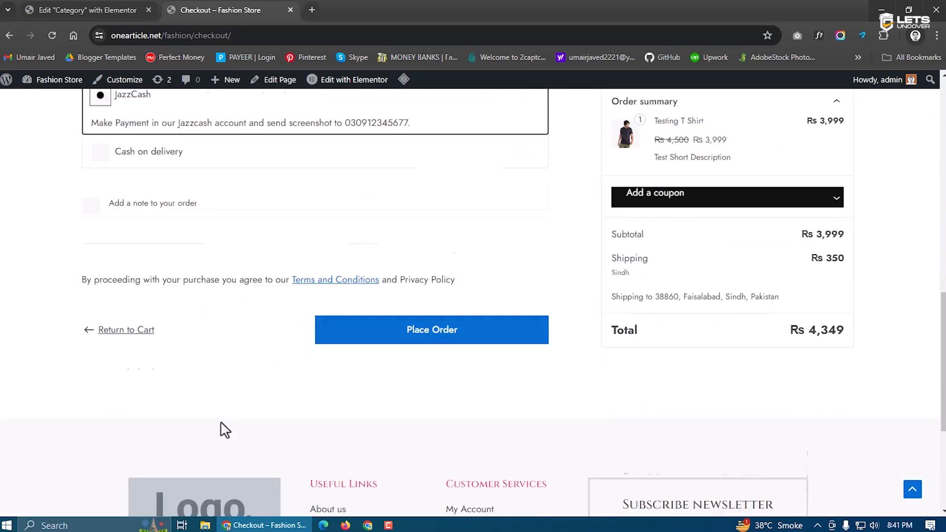
{"action": "scroll", "coordinate": [224, 429], "scroll_direction": "down", "scroll_amount": 1}
{"action": "left_click", "coordinate": [407, 298]}
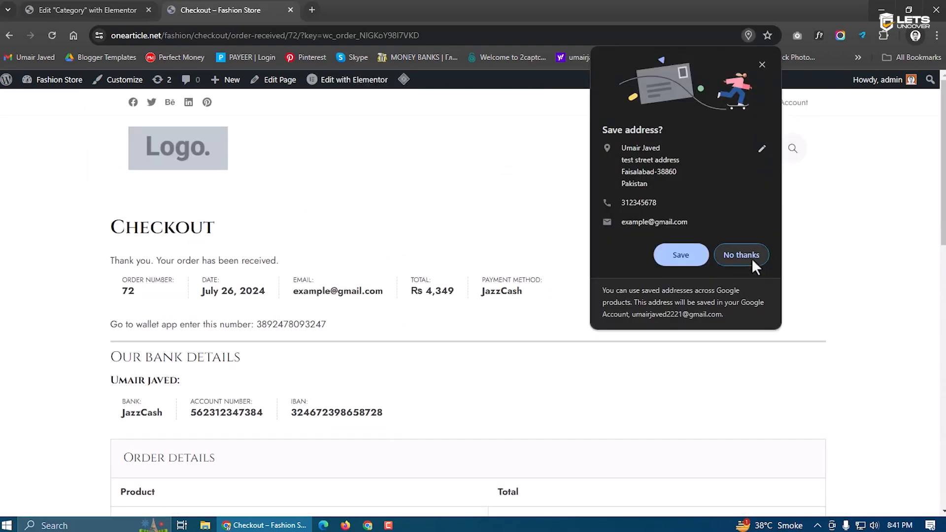
{"action": "left_click", "coordinate": [754, 264]}
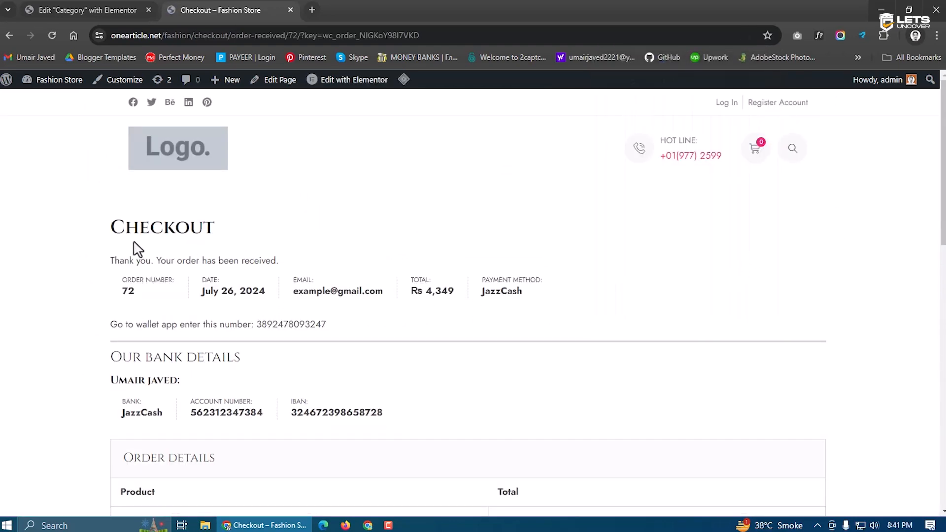
Highlight the order-received confirmation, the July 26, 2024 order date and the 4,349 total
{"action": "double_click", "coordinate": [199, 234]}
{"action": "left_click", "coordinate": [168, 256]}
{"action": "left_click_drag", "start_coordinate": [111, 269], "coordinate": [292, 271]}
{"action": "left_click", "coordinate": [290, 265]}
{"action": "left_click_drag", "start_coordinate": [266, 297], "coordinate": [205, 298]}
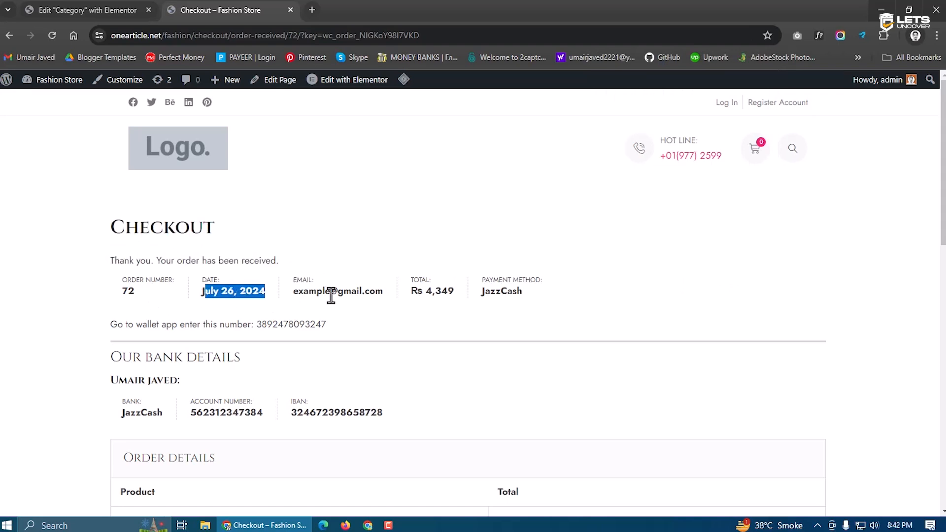
{"action": "left_click_drag", "start_coordinate": [413, 290], "coordinate": [468, 300]}
{"action": "left_click", "coordinate": [407, 346]}
Highlight the wallet payment instruction and the JazzCash bank details: account number and IBAN
{"action": "scroll", "coordinate": [407, 351], "scroll_direction": "down", "scroll_amount": 1}
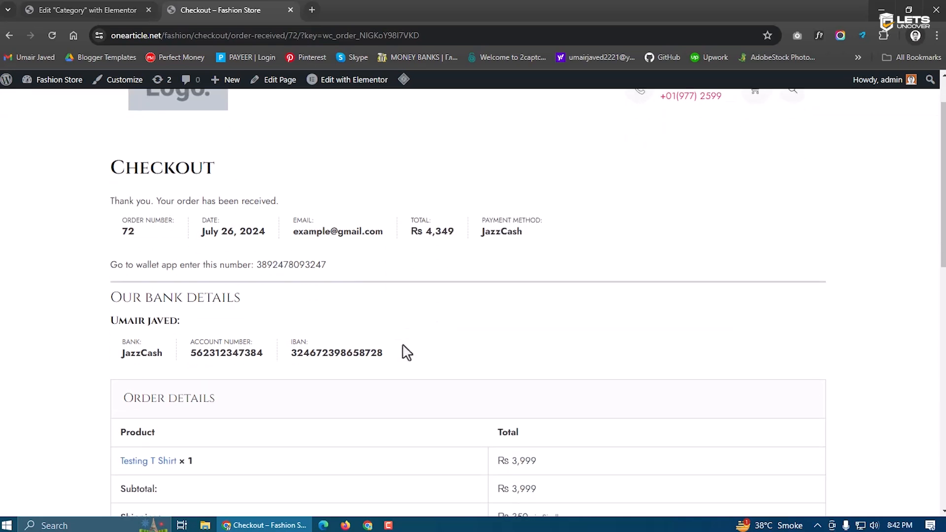
{"action": "left_click_drag", "start_coordinate": [328, 267], "coordinate": [94, 275]}
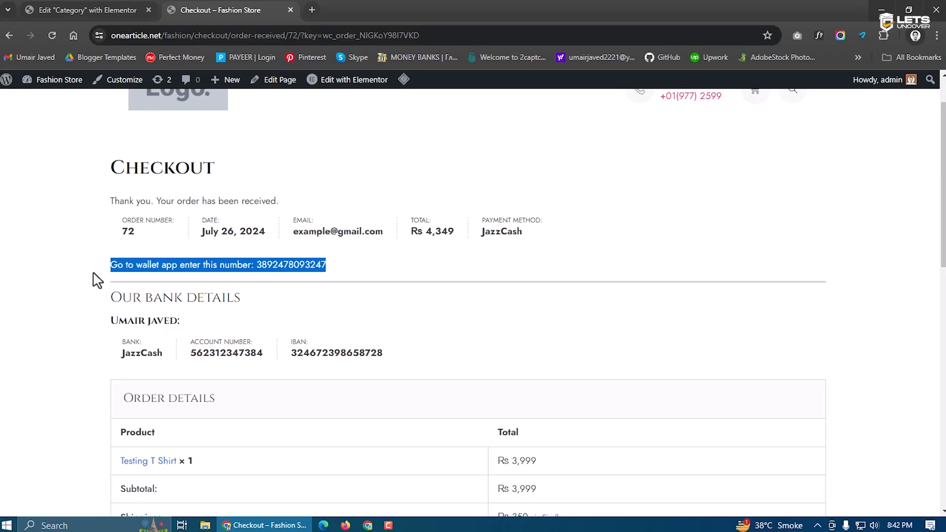
{"action": "left_click", "coordinate": [197, 288]}
{"action": "left_click_drag", "start_coordinate": [244, 299], "coordinate": [124, 300]}
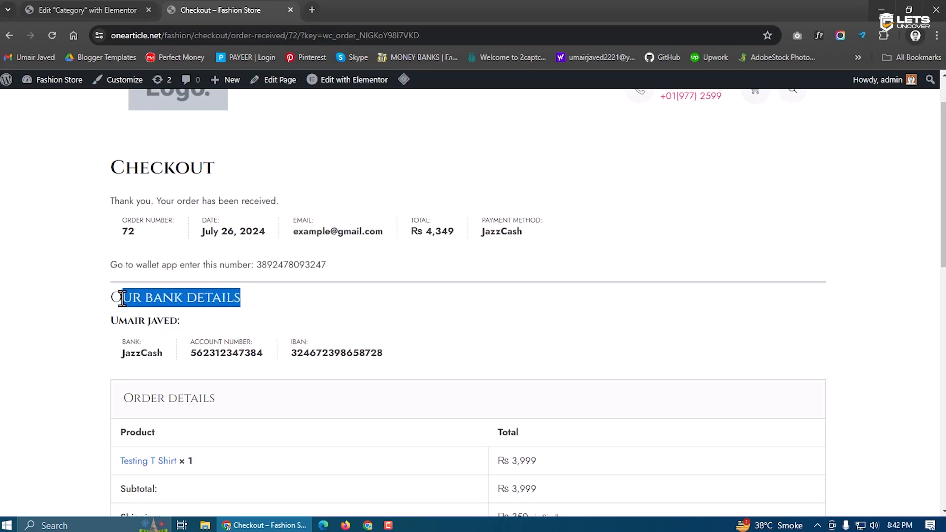
{"action": "scroll", "coordinate": [129, 305], "scroll_direction": "down", "scroll_amount": 1}
{"action": "left_click", "coordinate": [169, 274]}
{"action": "left_click_drag", "start_coordinate": [199, 270], "coordinate": [97, 275]}
{"action": "left_click_drag", "start_coordinate": [169, 294], "coordinate": [121, 294]}
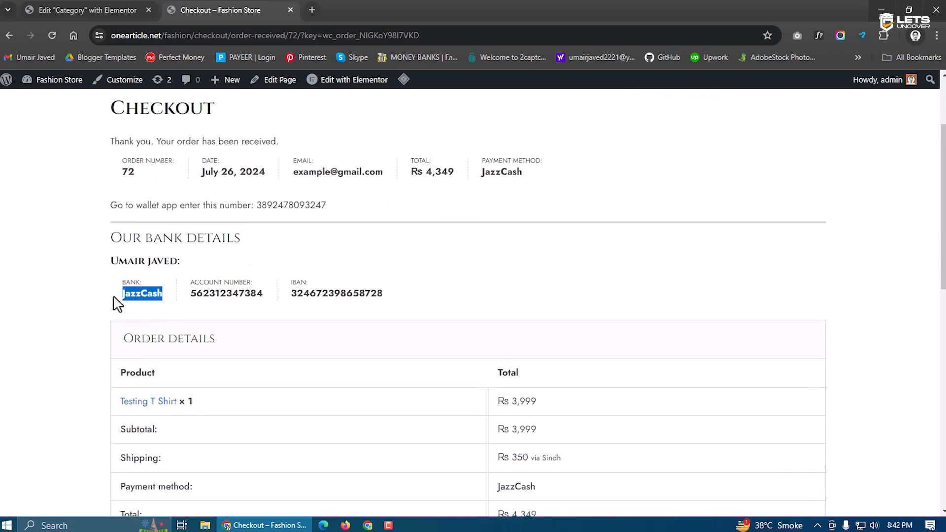
{"action": "left_click_drag", "start_coordinate": [264, 295], "coordinate": [169, 292]}
{"action": "left_click_drag", "start_coordinate": [376, 295], "coordinate": [289, 295]}
{"action": "left_click", "coordinate": [277, 327]}
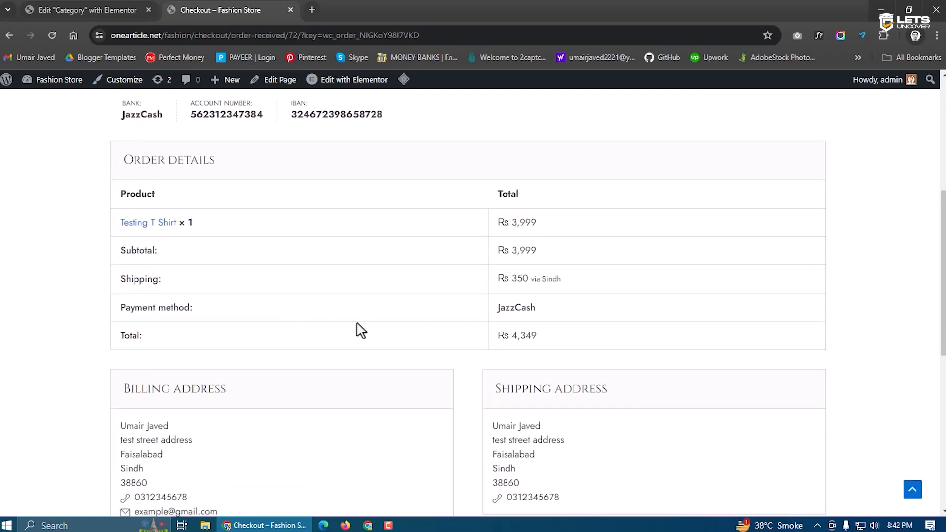
Highlight the Testing T Shirt line at Rs 3,999, Rs 350 shipping and the Rs 4,349 total
{"action": "left_click_drag", "start_coordinate": [213, 226], "coordinate": [120, 226]}
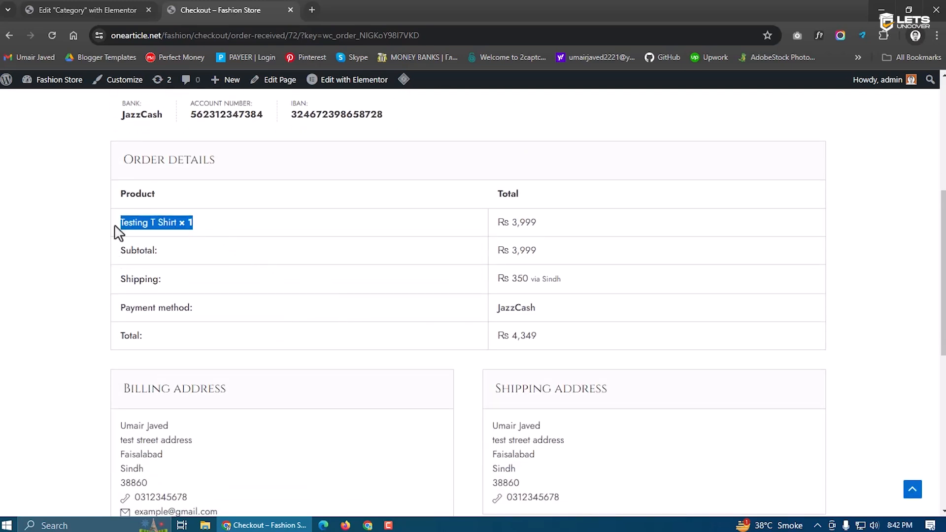
{"action": "left_click_drag", "start_coordinate": [543, 219], "coordinate": [481, 224]}
{"action": "left_click", "coordinate": [206, 267]}
{"action": "left_click_drag", "start_coordinate": [494, 278], "coordinate": [492, 312]}
{"action": "left_click", "coordinate": [581, 310]}
{"action": "left_click_drag", "start_coordinate": [559, 341], "coordinate": [460, 374]}
{"action": "scroll", "coordinate": [434, 381], "scroll_direction": "down", "scroll_amount": 3}
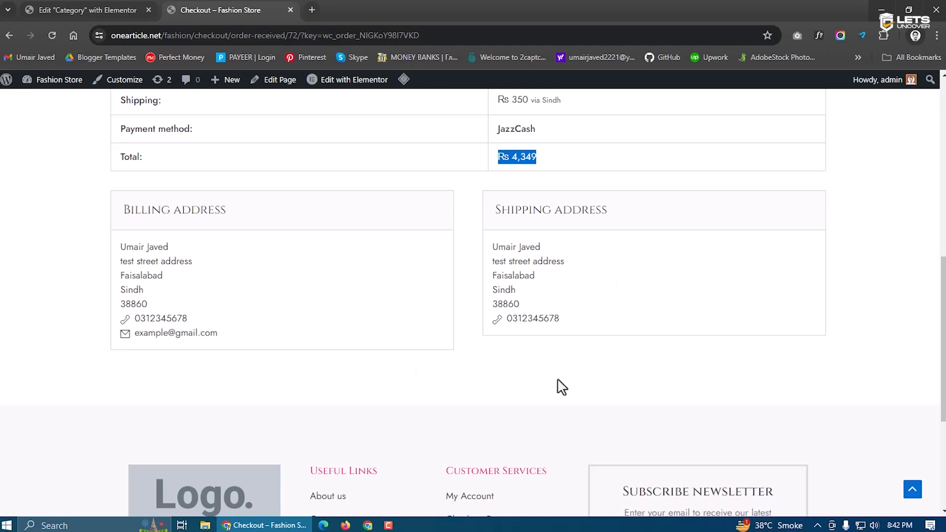
{"action": "scroll", "coordinate": [561, 387], "scroll_direction": "up", "scroll_amount": 2}
{"action": "left_click", "coordinate": [592, 309]}
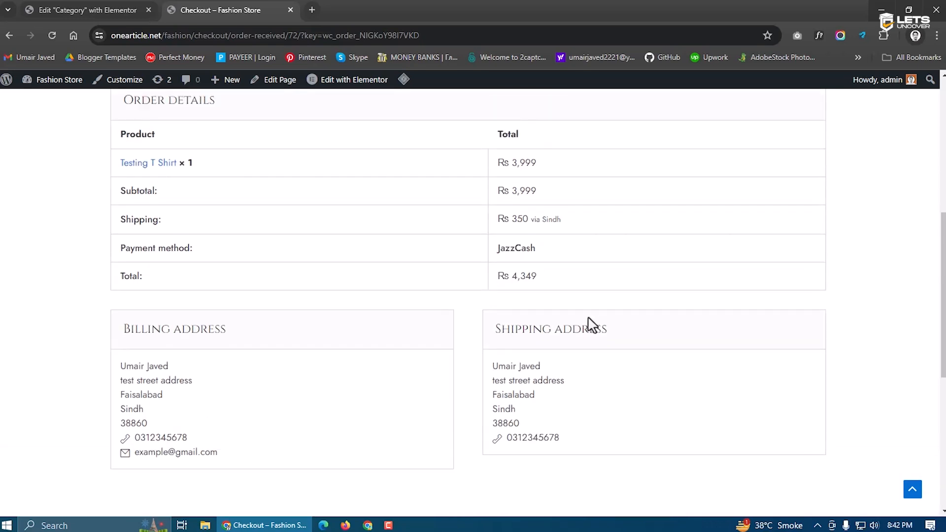
{"action": "scroll", "coordinate": [589, 323], "scroll_direction": "up", "scroll_amount": 6}
{"action": "scroll", "coordinate": [600, 323], "scroll_direction": "down", "scroll_amount": 8}
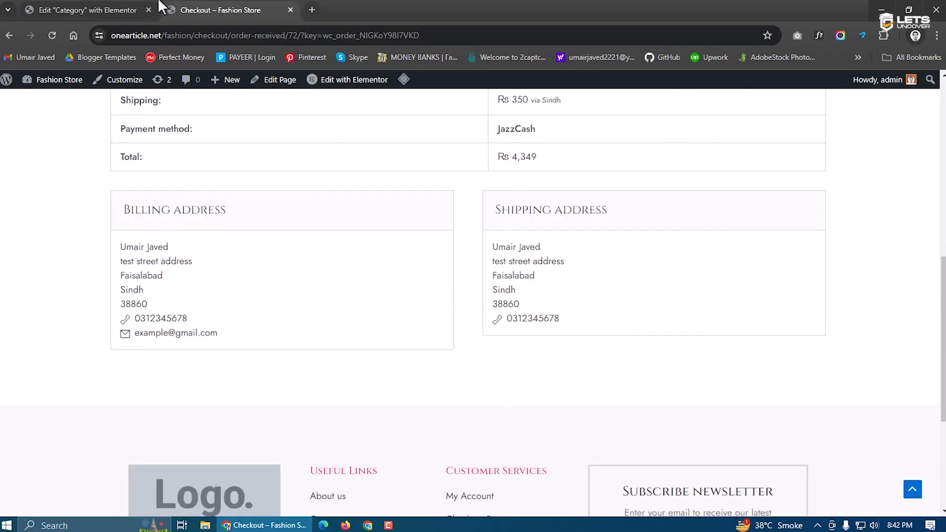
{"action": "mouse_move", "coordinate": [60, 89]}
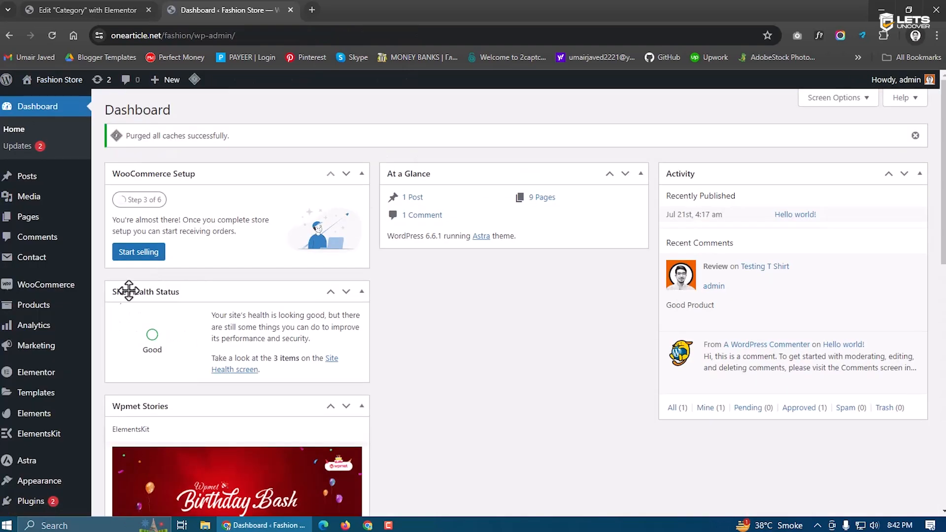
Open WooCommerce Orders and open the single on-hold order #72 for editing
{"action": "mouse_move", "coordinate": [57, 300]}
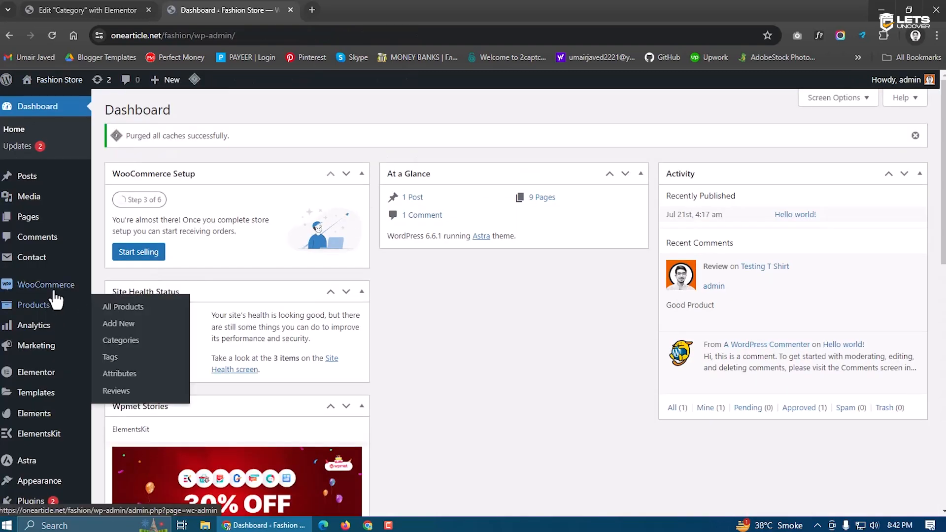
{"action": "mouse_move", "coordinate": [81, 288]}
{"action": "left_click", "coordinate": [118, 305]}
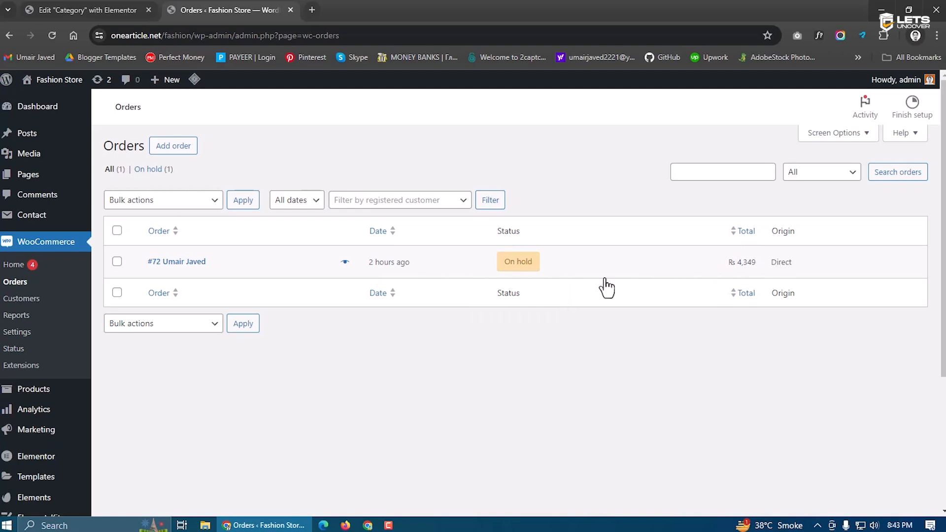
{"action": "left_click", "coordinate": [263, 270]}
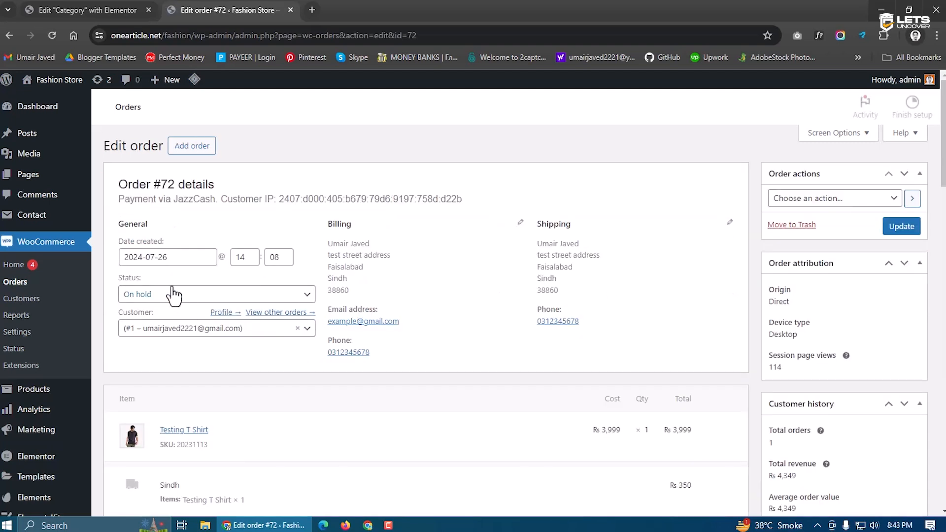
Inspect order #72's creation date and status list, leaving it On hold for now
{"action": "left_click_drag", "start_coordinate": [167, 256], "coordinate": [126, 261]}
{"action": "left_click", "coordinate": [217, 243]}
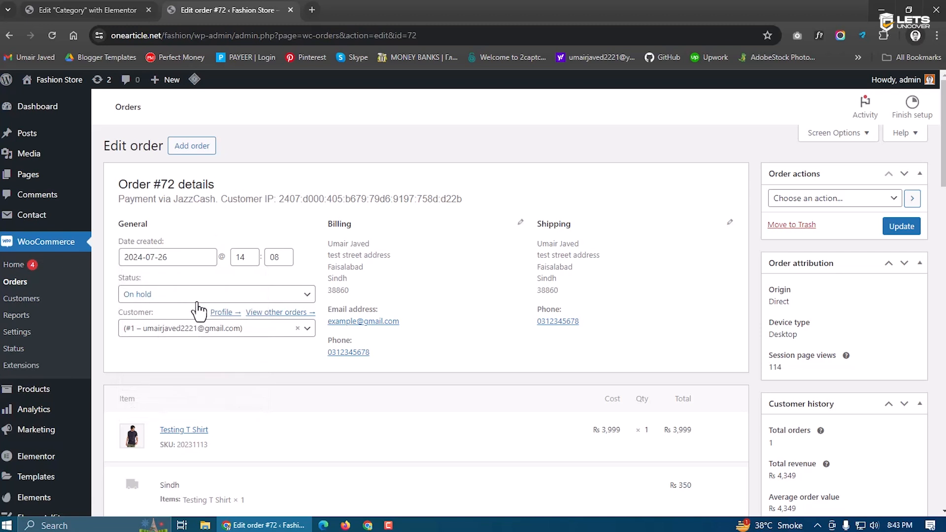
{"action": "left_click", "coordinate": [166, 302]}
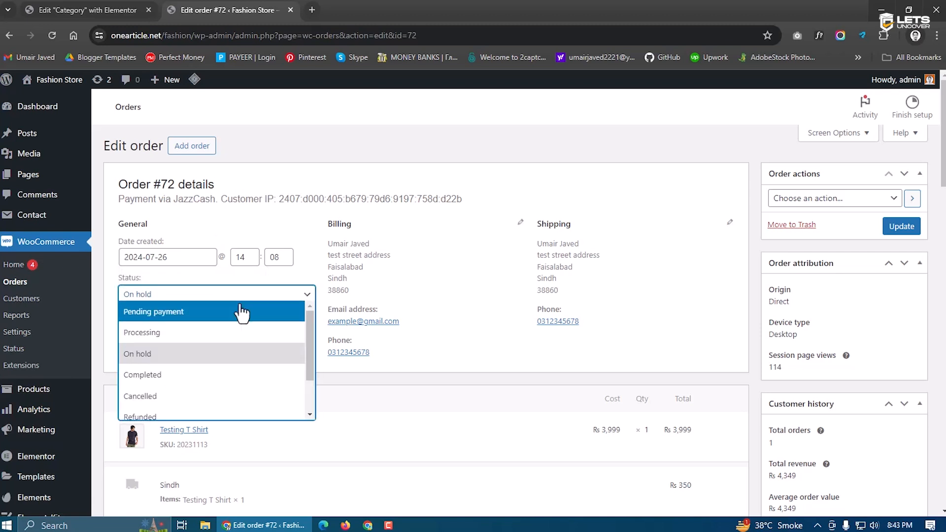
{"action": "left_click", "coordinate": [570, 250]}
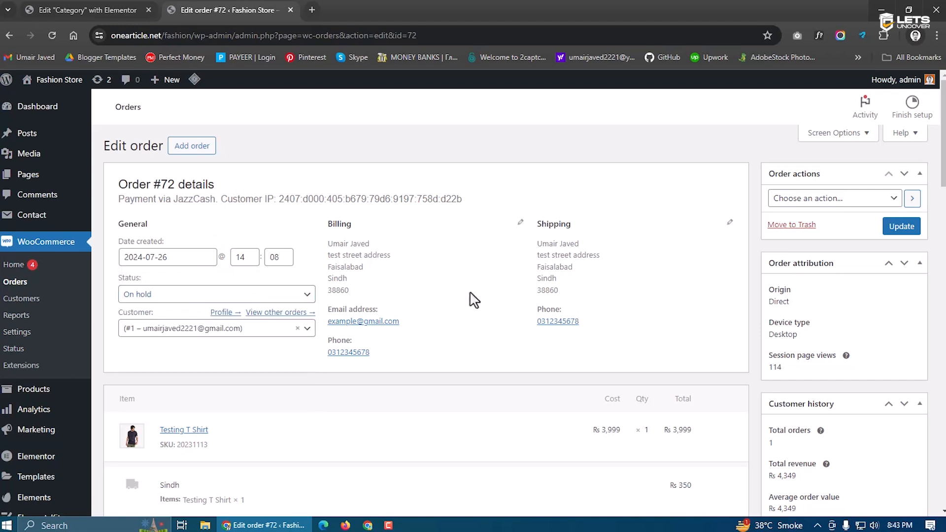
{"action": "scroll", "coordinate": [471, 299], "scroll_direction": "down", "scroll_amount": 3}
{"action": "scroll", "coordinate": [738, 342], "scroll_direction": "down", "scroll_amount": 10}
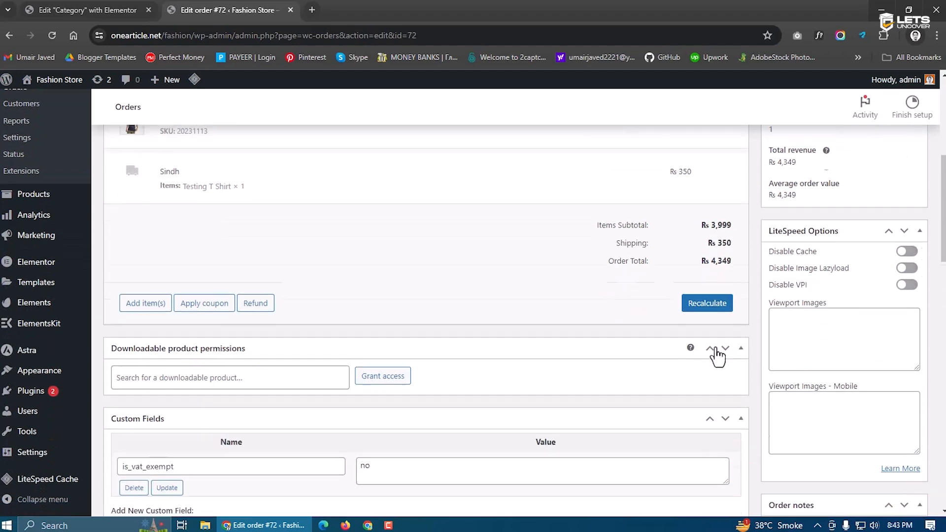
{"action": "scroll", "coordinate": [255, 394], "scroll_direction": "up", "scroll_amount": 15}
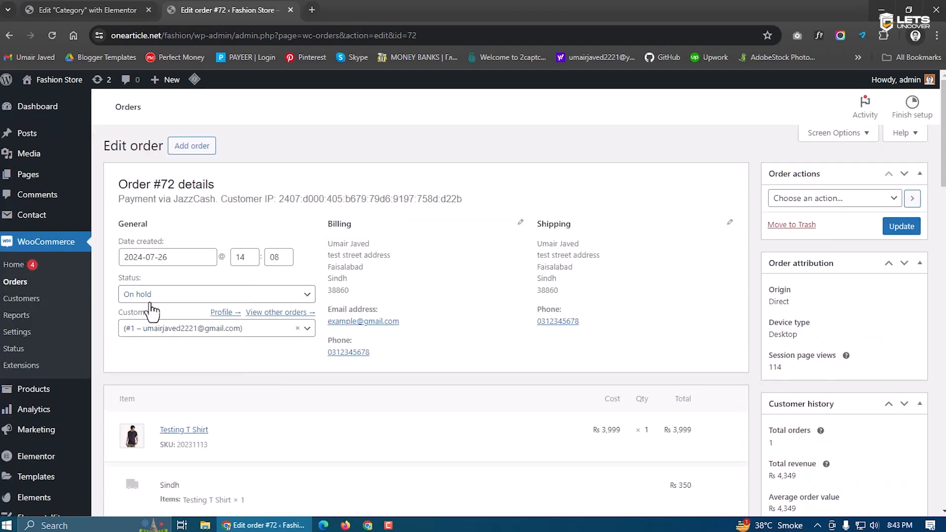
{"action": "left_click", "coordinate": [166, 257]}
{"action": "left_click", "coordinate": [263, 260]}
Set order #72's status to Completed, update it, and return to the Orders list
{"action": "left_click", "coordinate": [141, 297]}
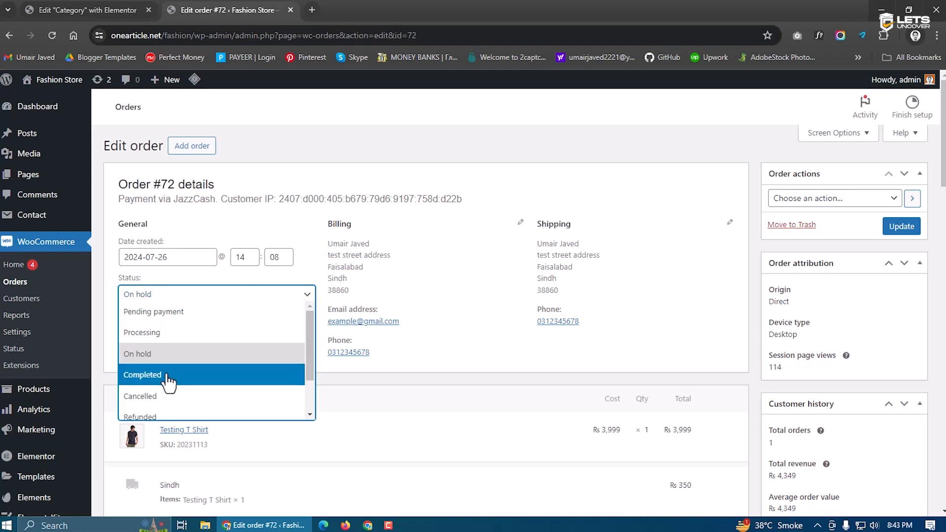
{"action": "left_click", "coordinate": [169, 377]}
{"action": "left_click", "coordinate": [147, 295]}
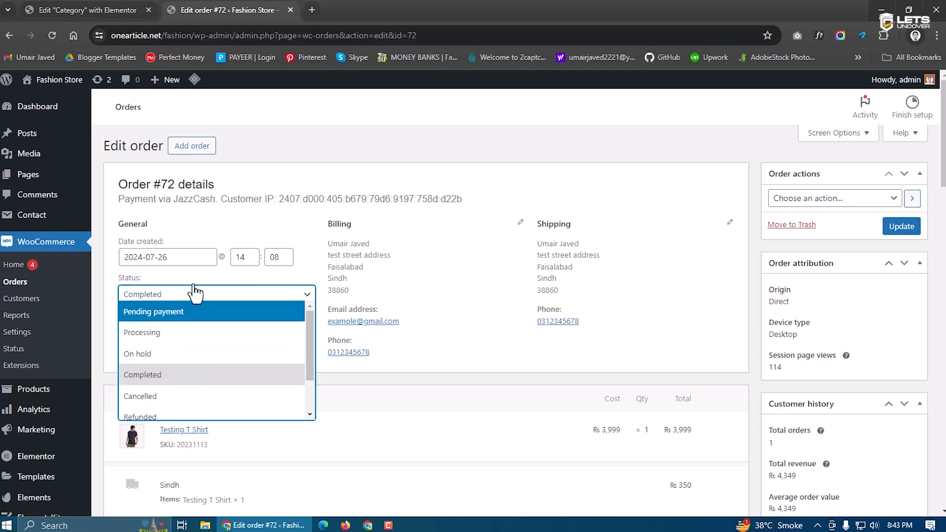
{"action": "left_click", "coordinate": [148, 375]}
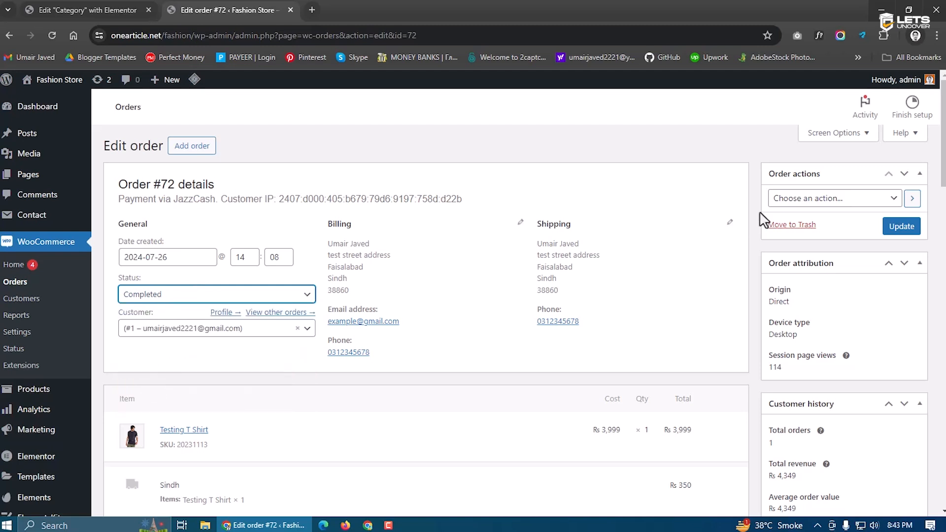
{"action": "left_click", "coordinate": [890, 228]}
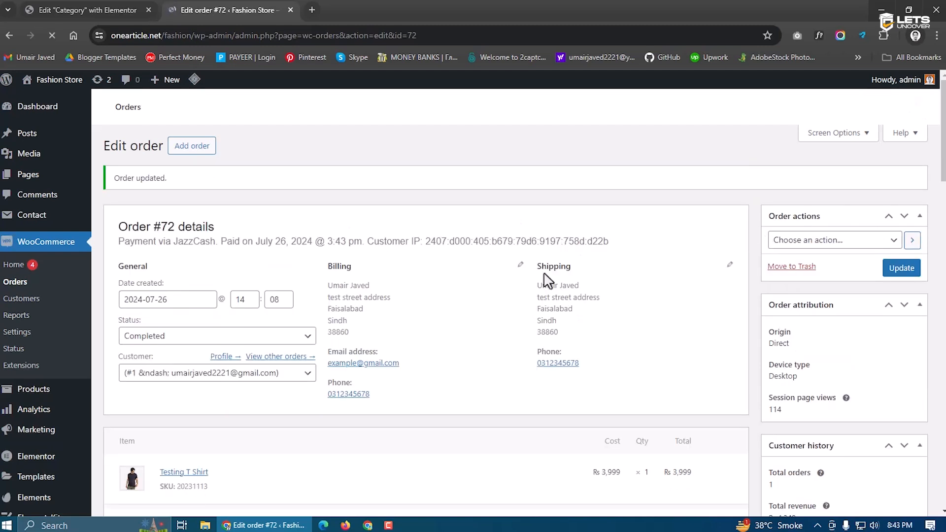
{"action": "left_click", "coordinate": [22, 282]}
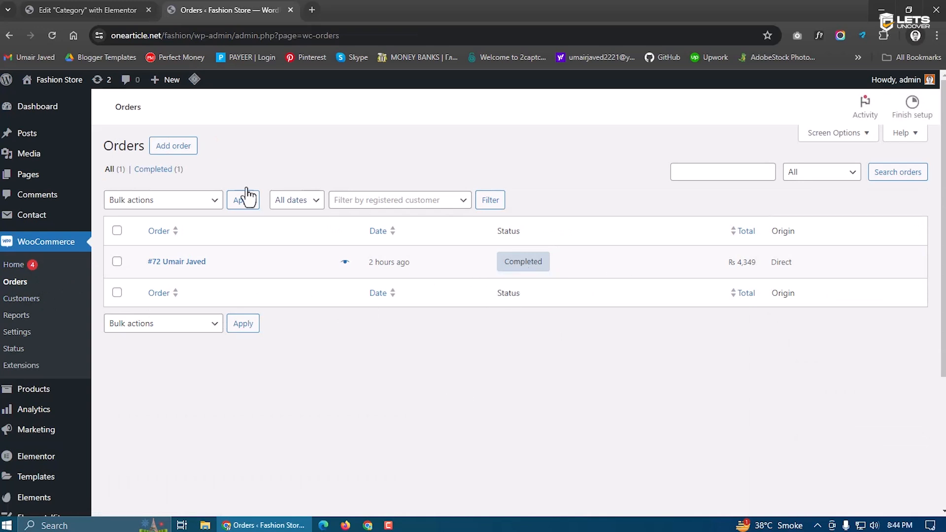
{"action": "left_click", "coordinate": [89, 10]}
{"action": "left_click", "coordinate": [214, 9]}
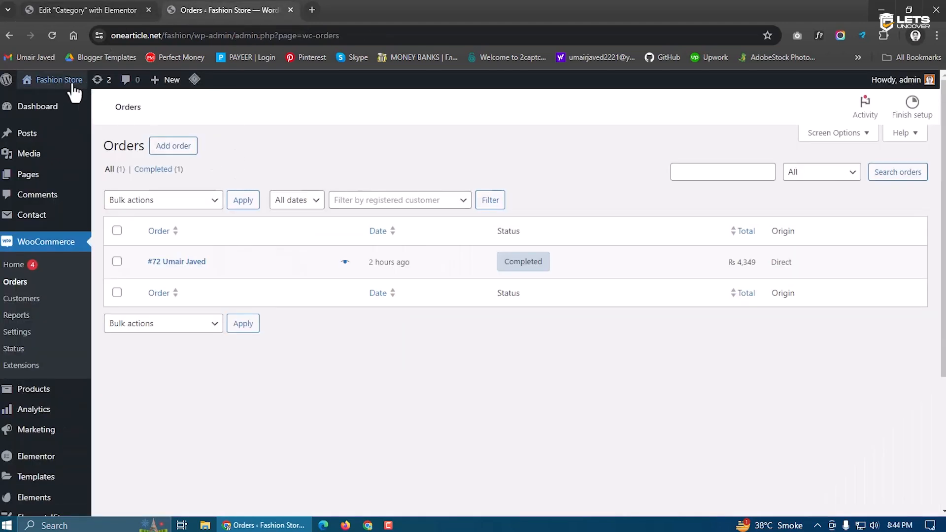
Visit the Fashion Store home page, scroll through it, and open Inspect developer tools
{"action": "mouse_move", "coordinate": [80, 88]}
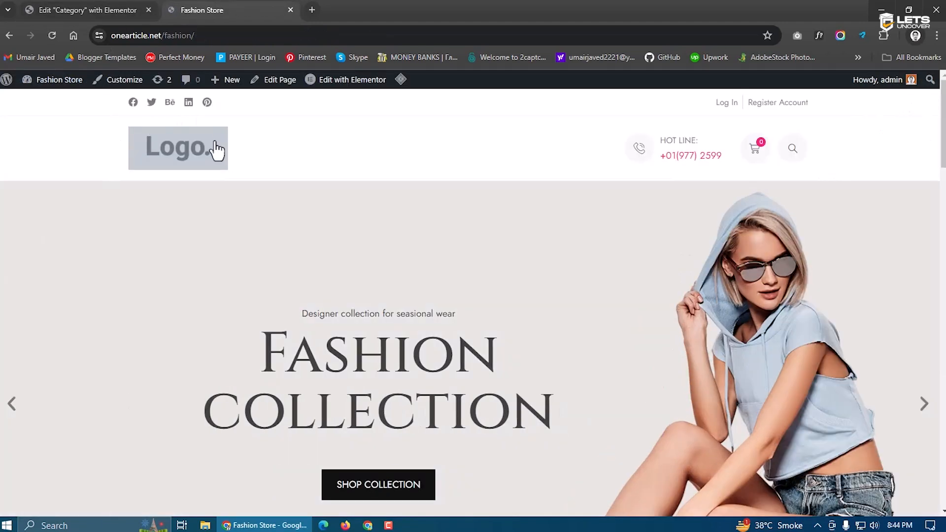
{"action": "scroll", "coordinate": [580, 300], "scroll_direction": "down", "scroll_amount": 8}
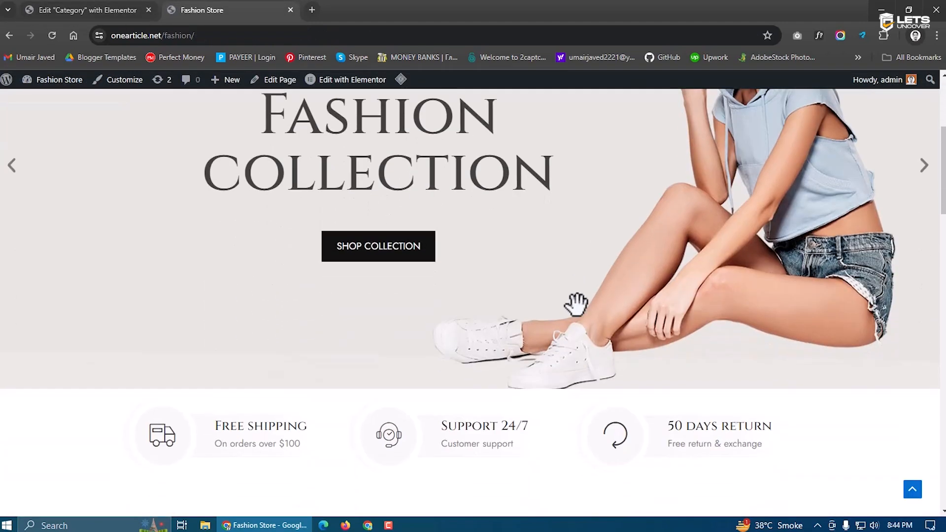
{"action": "scroll", "coordinate": [579, 314], "scroll_direction": "down", "scroll_amount": 2}
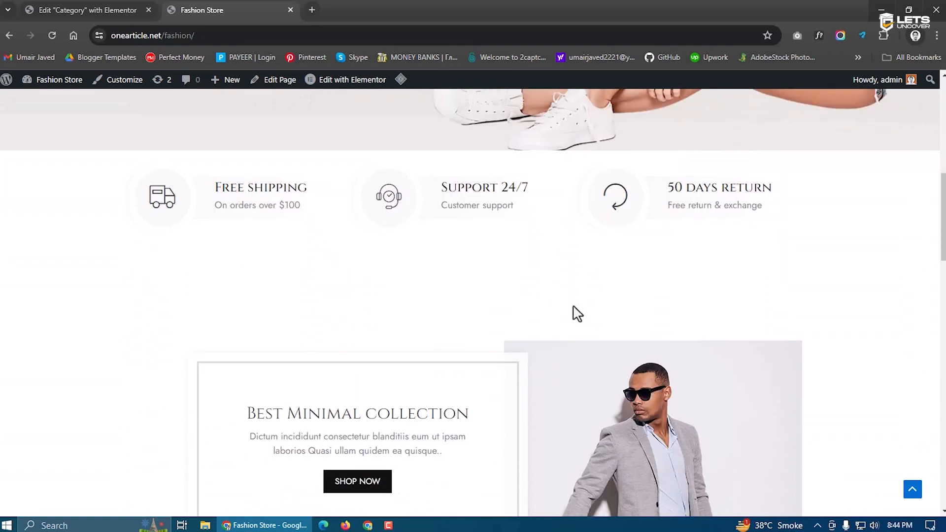
{"action": "scroll", "coordinate": [577, 314], "scroll_direction": "down", "scroll_amount": 10}
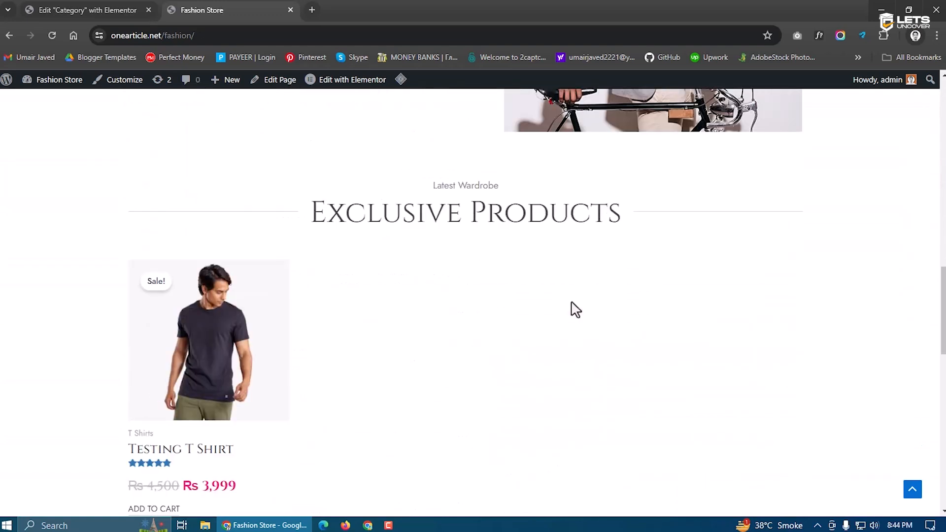
{"action": "scroll", "coordinate": [458, 307], "scroll_direction": "up", "scroll_amount": 5}
{"action": "scroll", "coordinate": [450, 302], "scroll_direction": "down", "scroll_amount": 20}
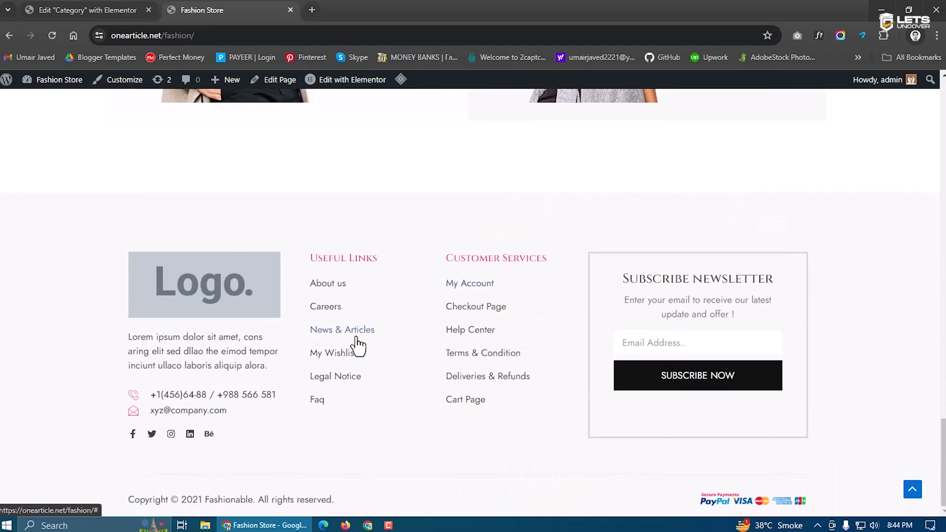
{"action": "scroll", "coordinate": [358, 345], "scroll_direction": "up", "scroll_amount": 12}
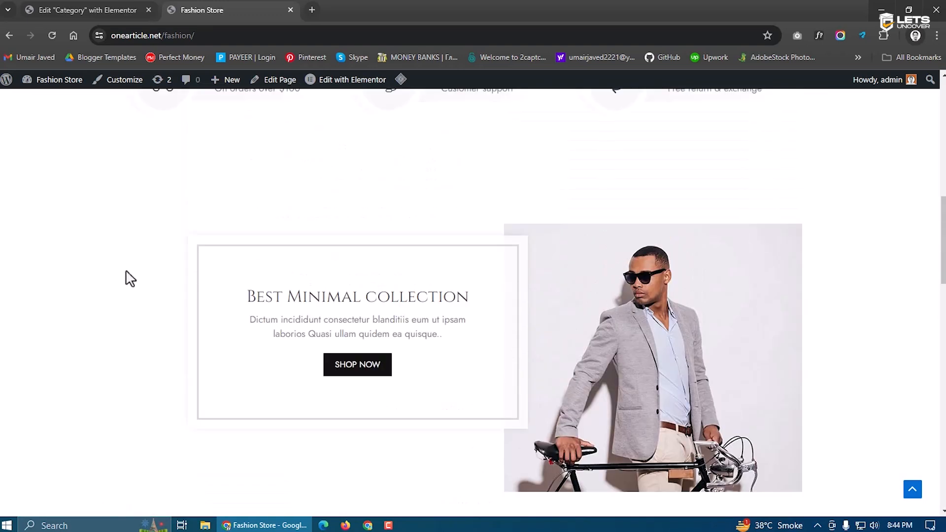
{"action": "scroll", "coordinate": [143, 280], "scroll_direction": "up", "scroll_amount": 3}
{"action": "right_click", "coordinate": [158, 287]}
{"action": "right_click", "coordinate": [62, 256]}
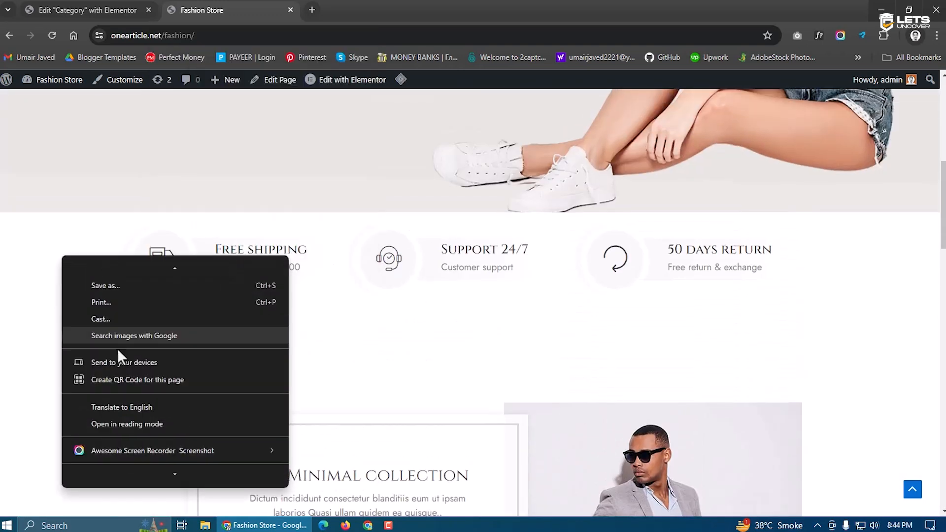
{"action": "left_click", "coordinate": [112, 476]}
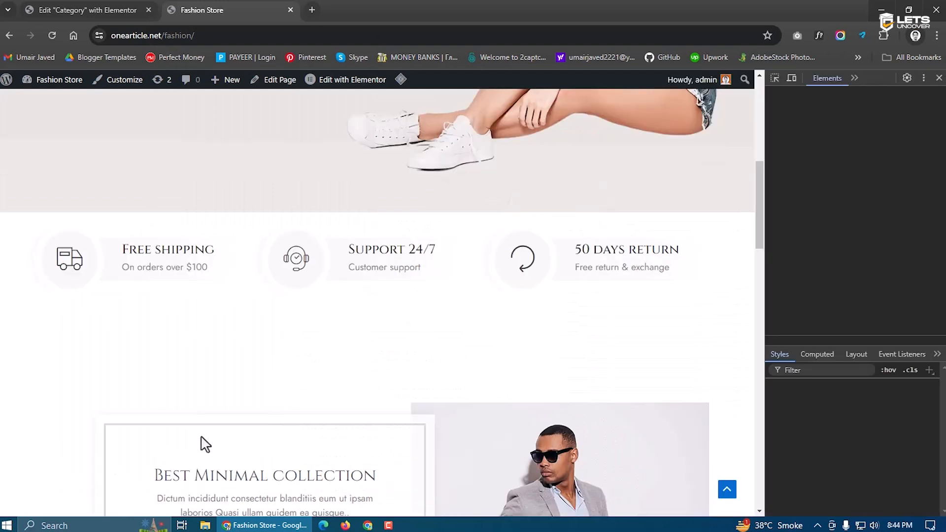
Switch to the mobile device preview, reload, and scroll through the home page
{"action": "left_click", "coordinate": [791, 79]}
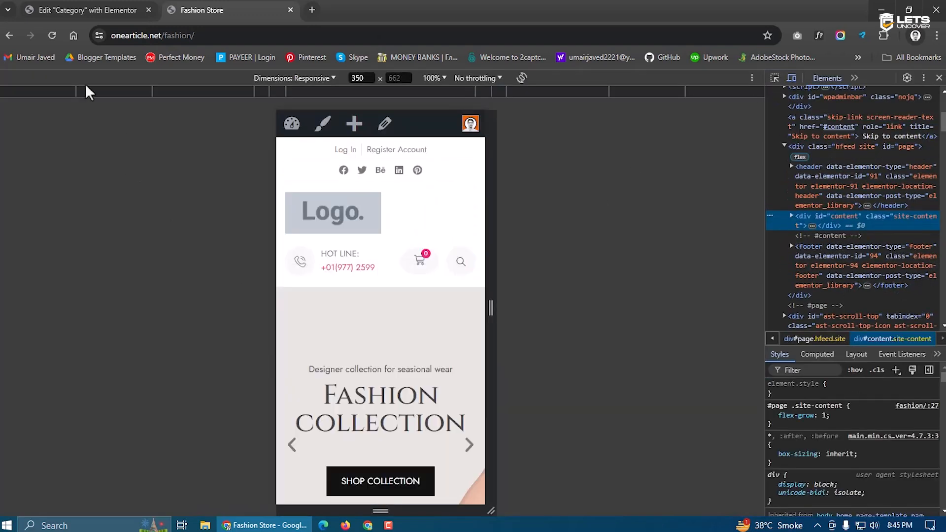
{"action": "left_click", "coordinate": [51, 35]}
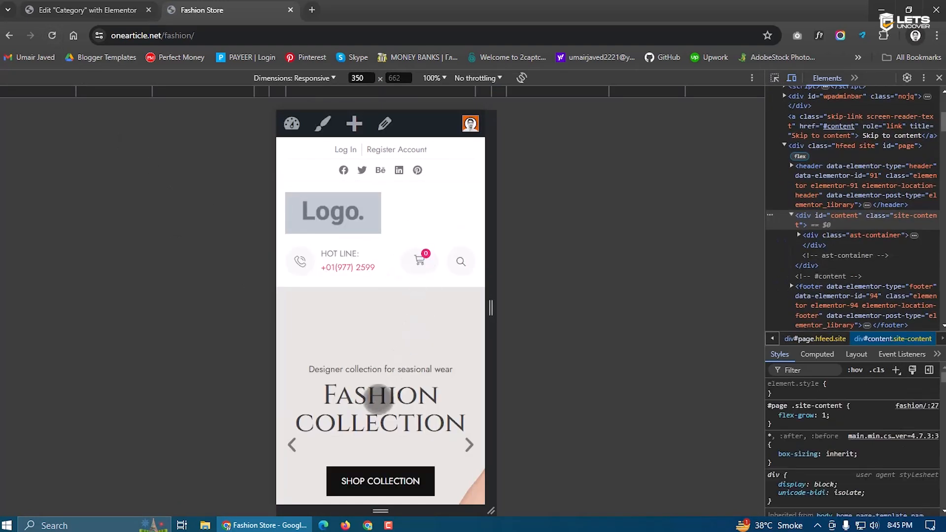
{"action": "left_click_drag", "start_coordinate": [374, 446], "coordinate": [367, 312]}
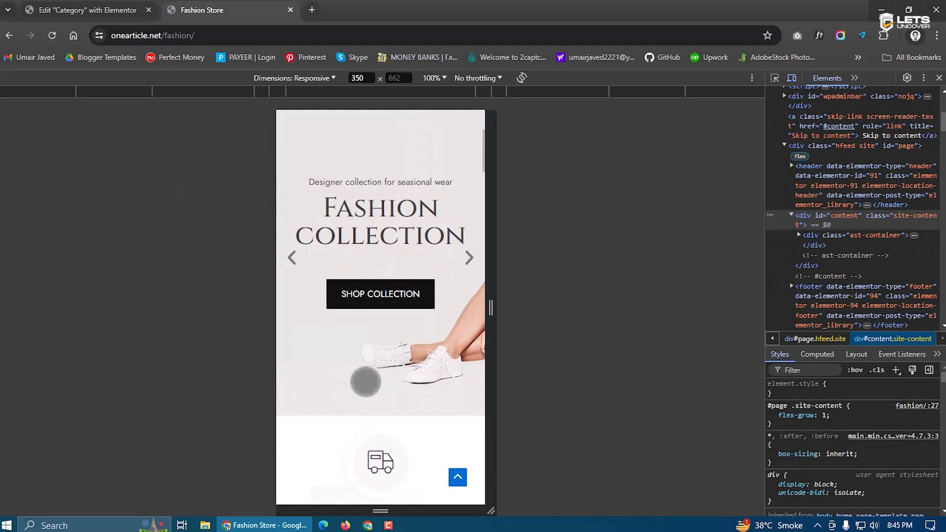
{"action": "left_click_drag", "start_coordinate": [365, 380], "coordinate": [370, 324]}
{"action": "left_click_drag", "start_coordinate": [367, 456], "coordinate": [369, 301]}
{"action": "left_click_drag", "start_coordinate": [357, 428], "coordinate": [369, 251]}
{"action": "left_click_drag", "start_coordinate": [379, 389], "coordinate": [374, 276]}
{"action": "left_click_drag", "start_coordinate": [357, 362], "coordinate": [363, 325]}
{"action": "left_click_drag", "start_coordinate": [361, 228], "coordinate": [381, 327]}
{"action": "left_click_drag", "start_coordinate": [387, 212], "coordinate": [394, 401]}
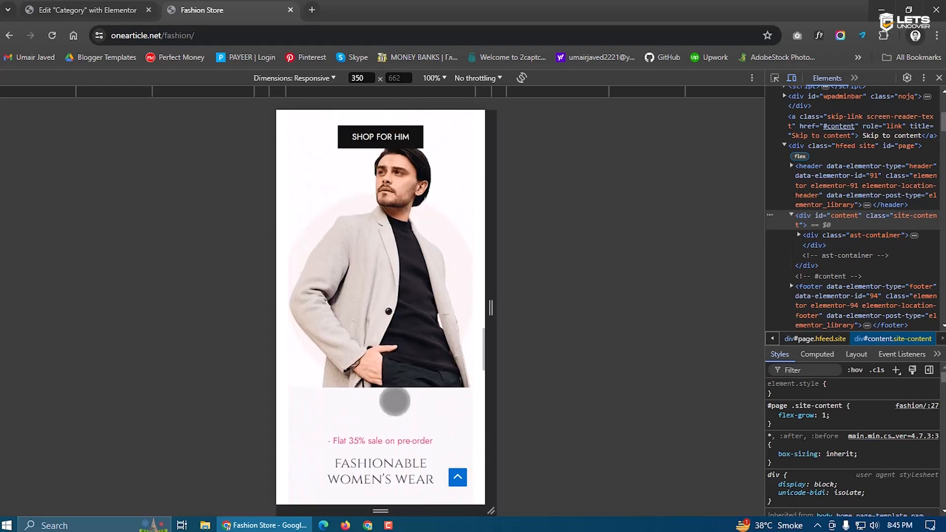
{"action": "left_click_drag", "start_coordinate": [382, 284], "coordinate": [382, 371]}
{"action": "left_click_drag", "start_coordinate": [397, 258], "coordinate": [392, 380]}
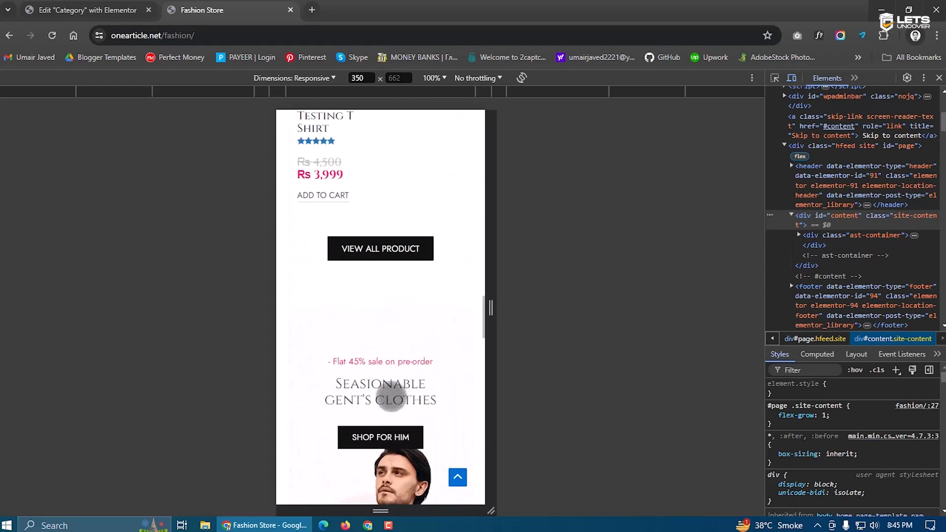
Scroll the Testing T Shirt product page to the footer, then close DevTools for desktop width
{"action": "left_click", "coordinate": [348, 243]}
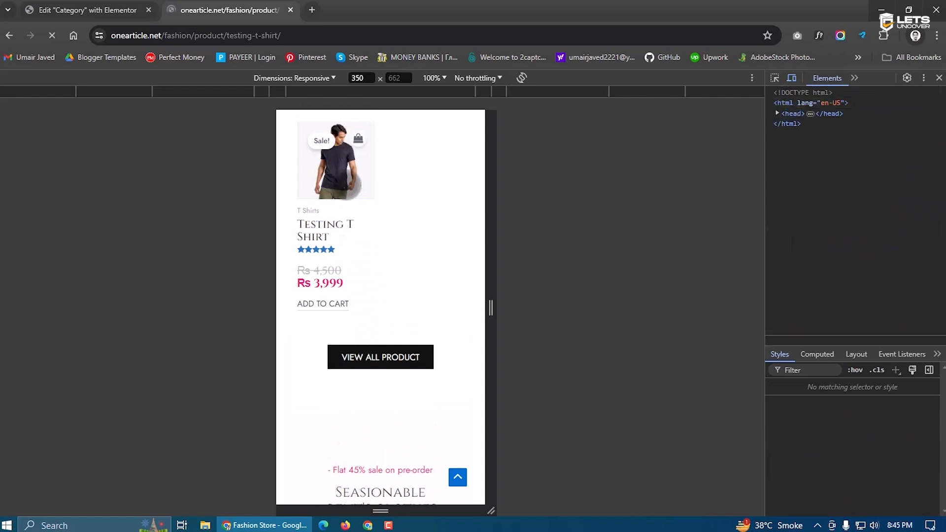
{"action": "left_click_drag", "start_coordinate": [382, 405], "coordinate": [381, 190]}
{"action": "left_click_drag", "start_coordinate": [359, 379], "coordinate": [364, 276]}
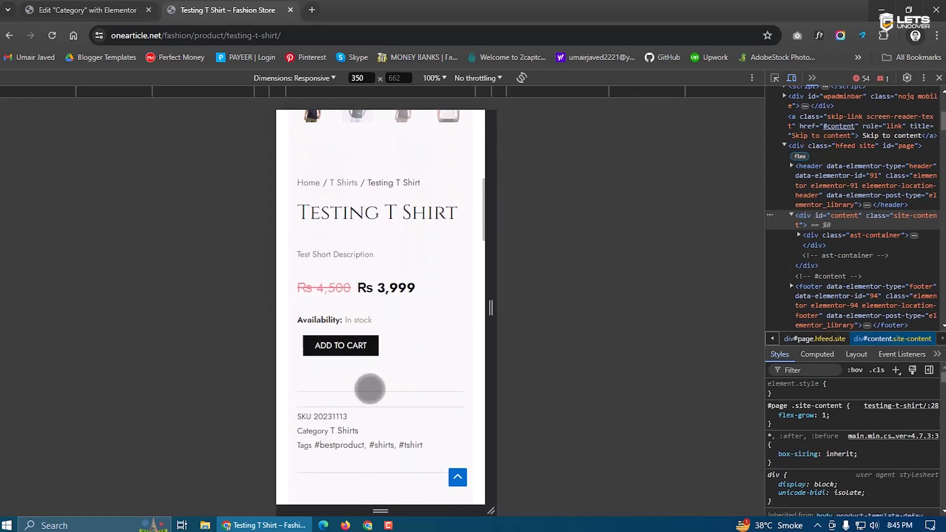
{"action": "left_click_drag", "start_coordinate": [376, 364], "coordinate": [361, 223]}
{"action": "left_click_drag", "start_coordinate": [360, 345], "coordinate": [357, 217]}
{"action": "left_click_drag", "start_coordinate": [355, 327], "coordinate": [352, 271]}
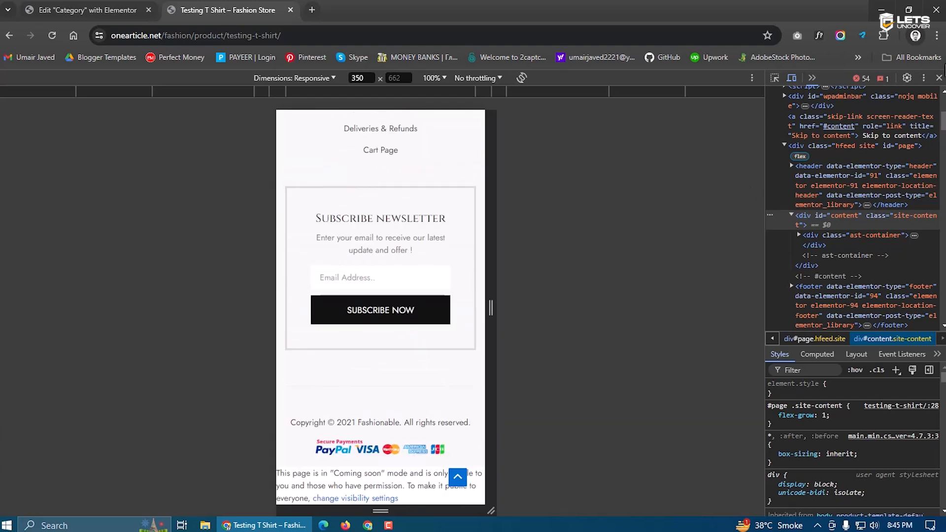
{"action": "left_click", "coordinate": [939, 79]}
{"action": "scroll", "coordinate": [587, 283], "scroll_direction": "up", "scroll_amount": 15}
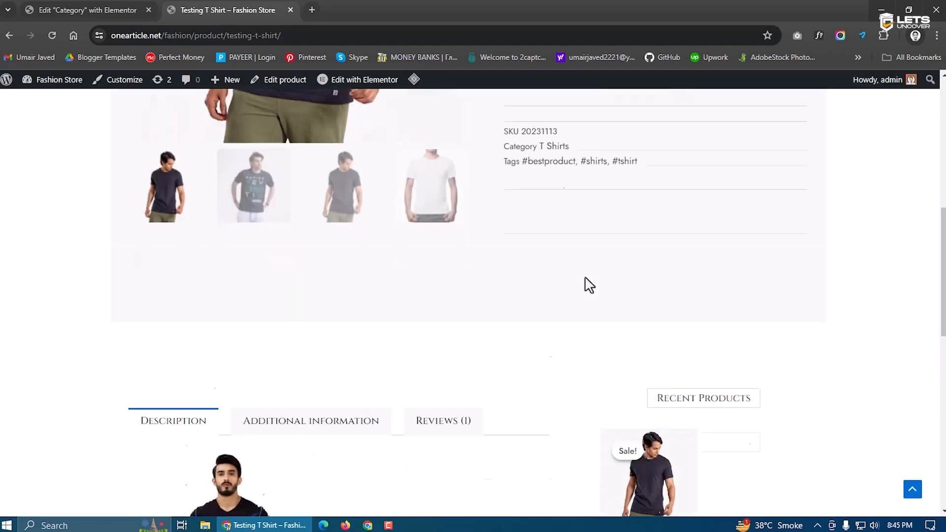
Close the Elementor category editor tab and open the Customizer from the admin bar
{"action": "scroll", "coordinate": [587, 283], "scroll_direction": "up", "scroll_amount": 2}
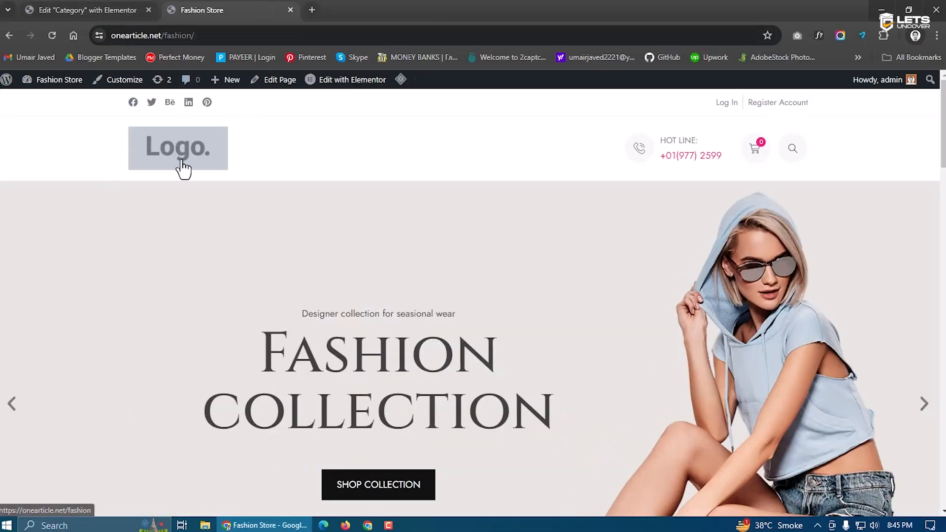
{"action": "left_click", "coordinate": [101, 9]}
{"action": "left_click", "coordinate": [194, 9]}
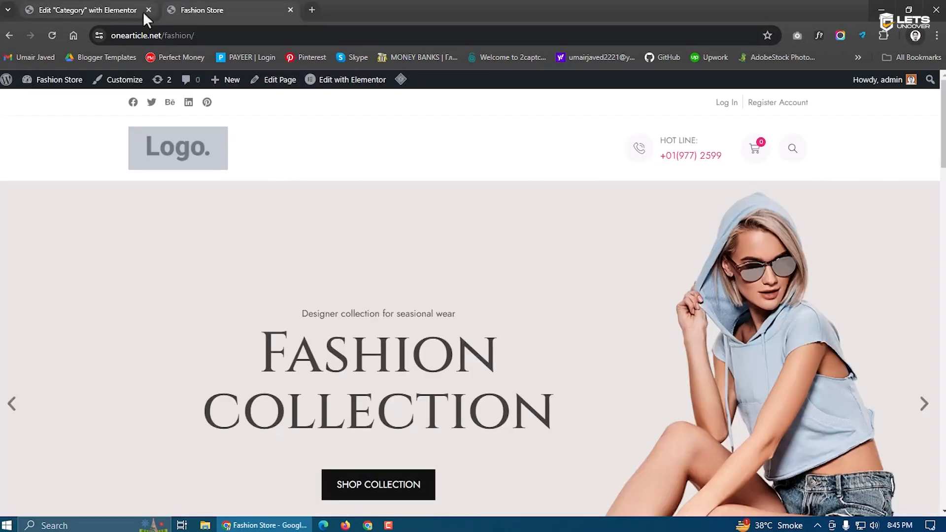
{"action": "left_click", "coordinate": [142, 11]}
{"action": "left_click", "coordinate": [148, 9]}
{"action": "mouse_move", "coordinate": [71, 87]}
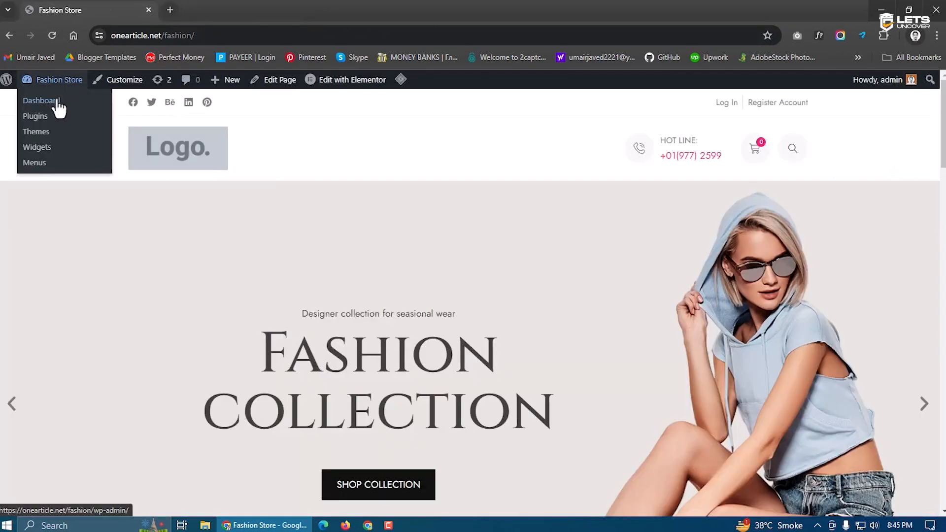
{"action": "left_click", "coordinate": [130, 79]}
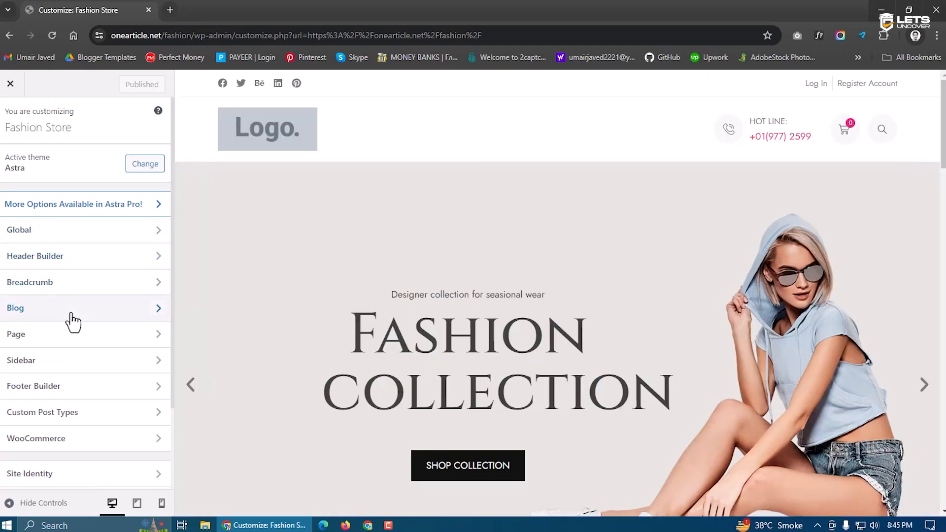
Choose fashion-product24.jpg, the navy cap, in Site Identity as the cropped site icon
{"action": "scroll", "coordinate": [74, 379], "scroll_direction": "down", "scroll_amount": 2}
{"action": "left_click", "coordinate": [89, 385]}
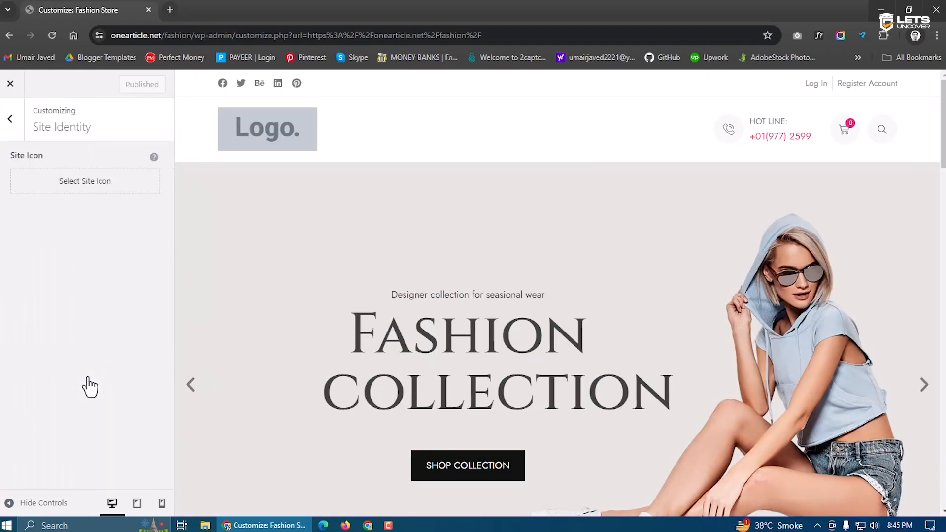
{"action": "left_click", "coordinate": [71, 197]}
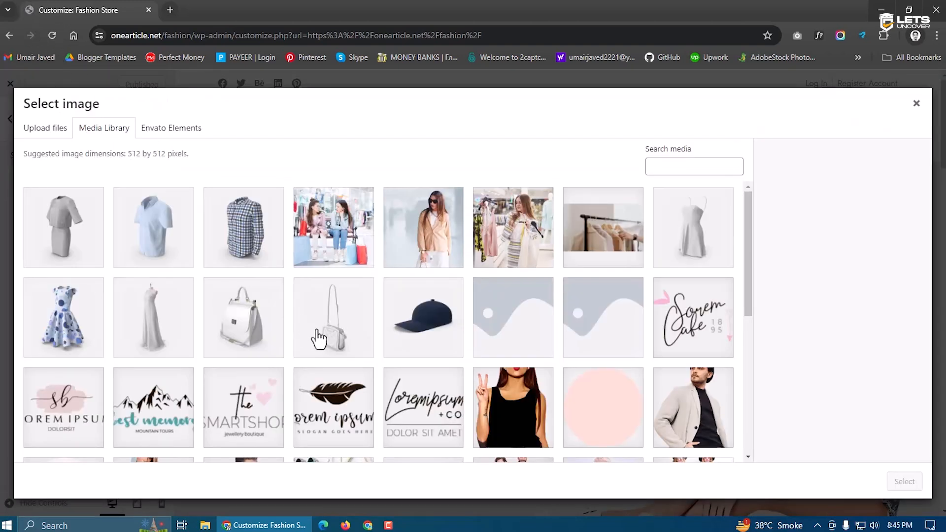
{"action": "scroll", "coordinate": [317, 339], "scroll_direction": "down", "scroll_amount": 6}
{"action": "scroll", "coordinate": [318, 339], "scroll_direction": "up", "scroll_amount": 5}
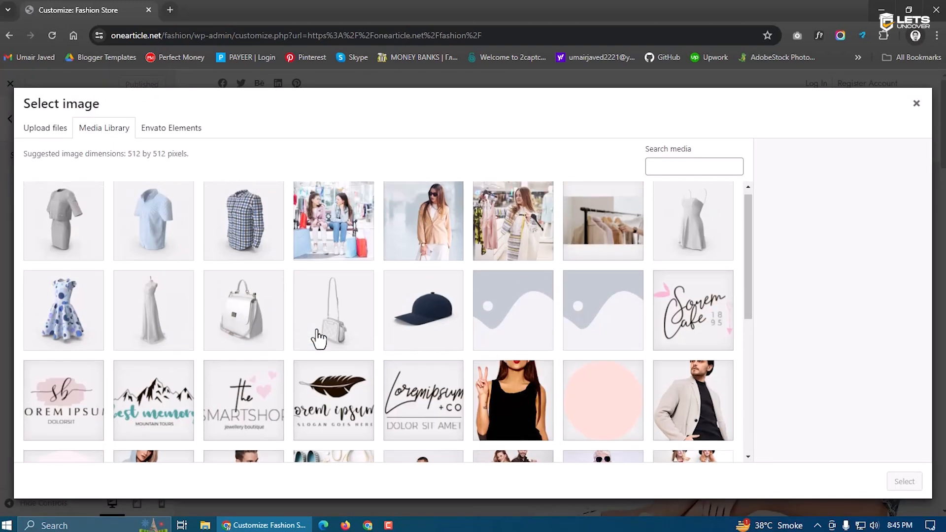
{"action": "scroll", "coordinate": [318, 339], "scroll_direction": "down", "scroll_amount": 5}
{"action": "scroll", "coordinate": [317, 339], "scroll_direction": "up", "scroll_amount": 5}
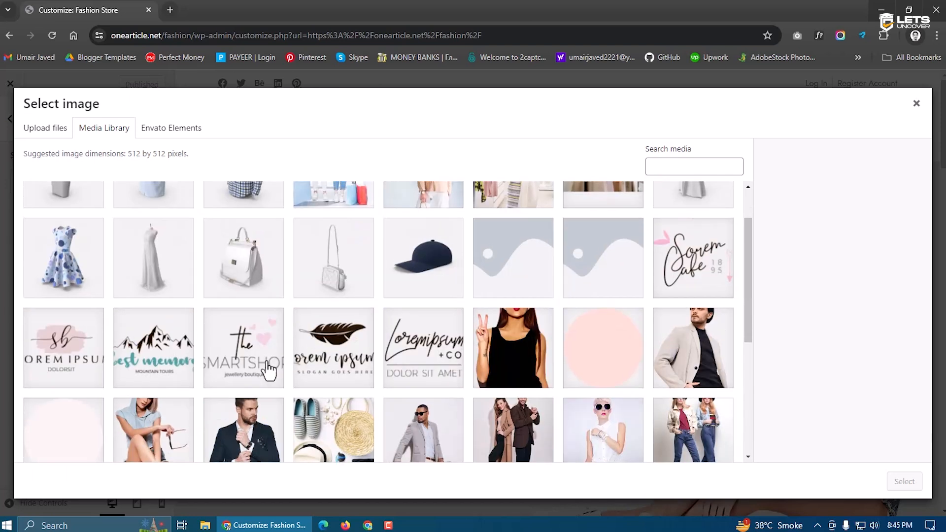
{"action": "scroll", "coordinate": [246, 361], "scroll_direction": "up", "scroll_amount": 1}
{"action": "scroll", "coordinate": [206, 364], "scroll_direction": "down", "scroll_amount": 1}
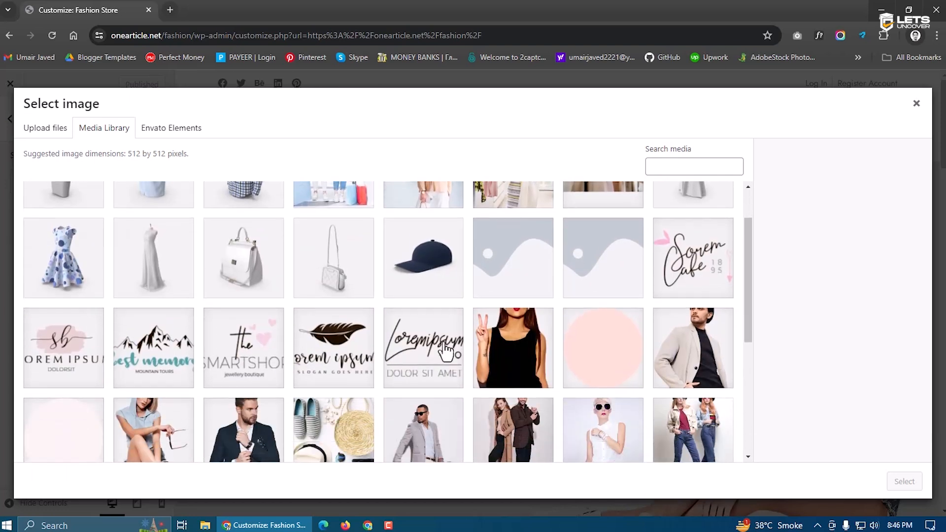
{"action": "left_click", "coordinate": [623, 345]}
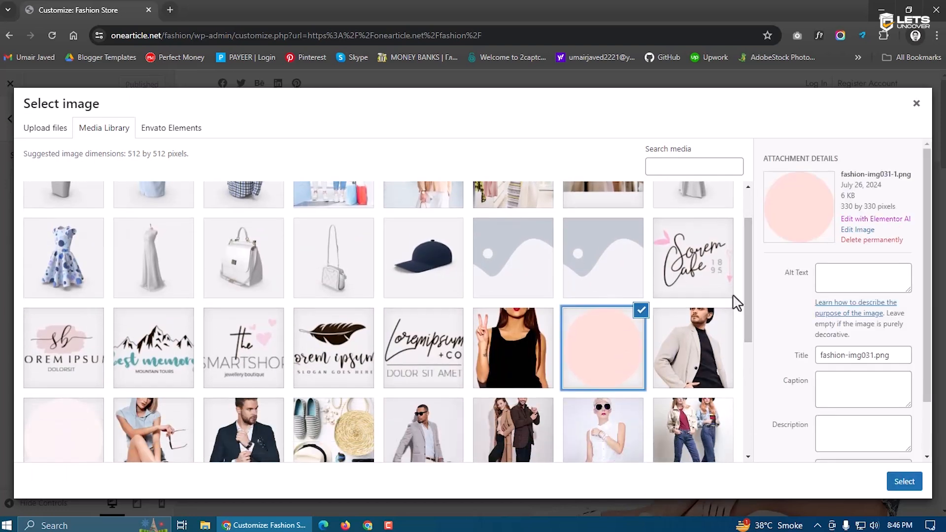
{"action": "left_click", "coordinate": [433, 279]}
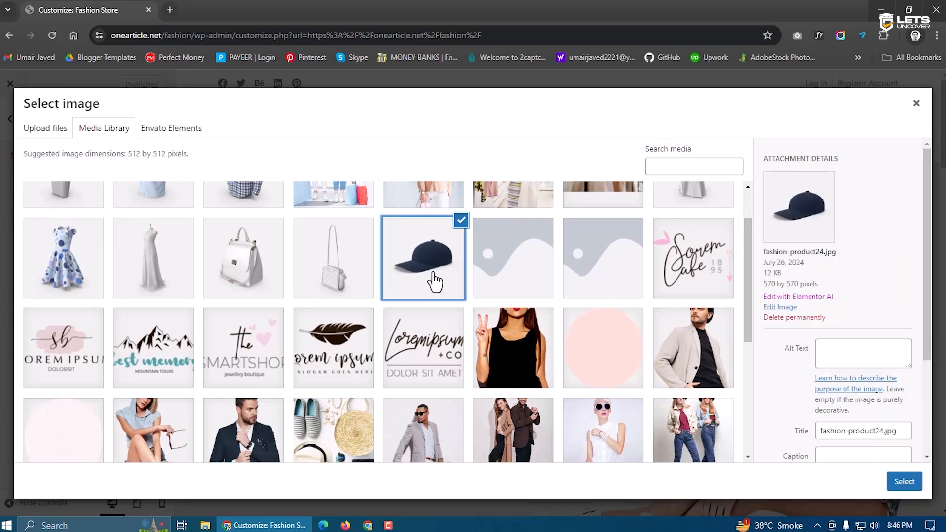
{"action": "left_click", "coordinate": [904, 481]}
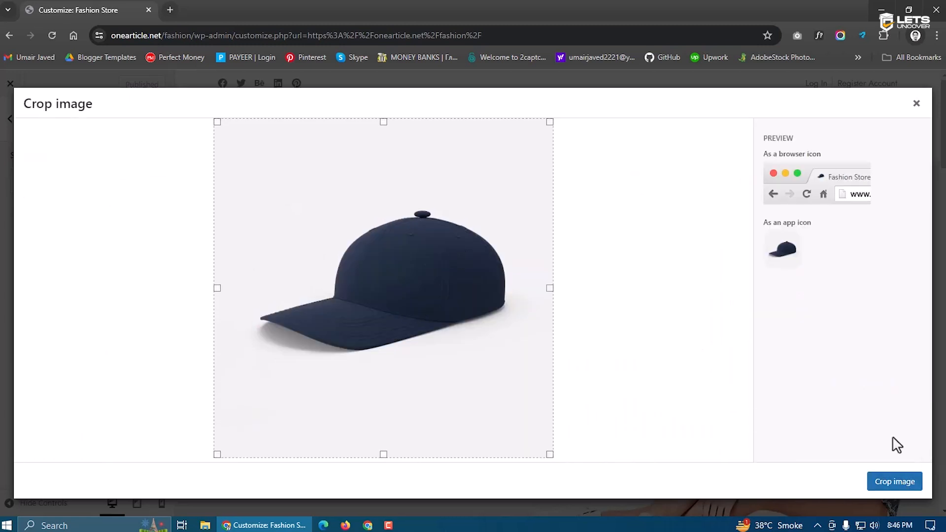
{"action": "left_click", "coordinate": [894, 482]}
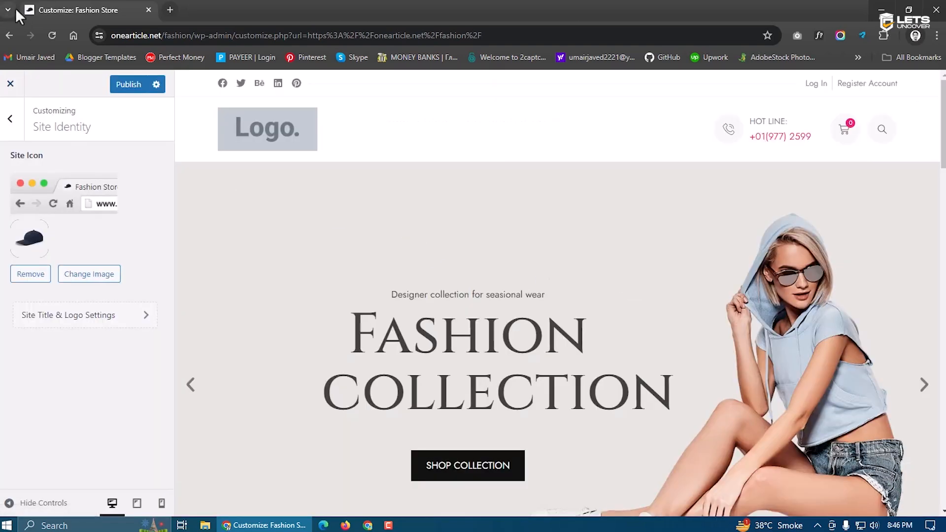
{"action": "left_click", "coordinate": [84, 321]}
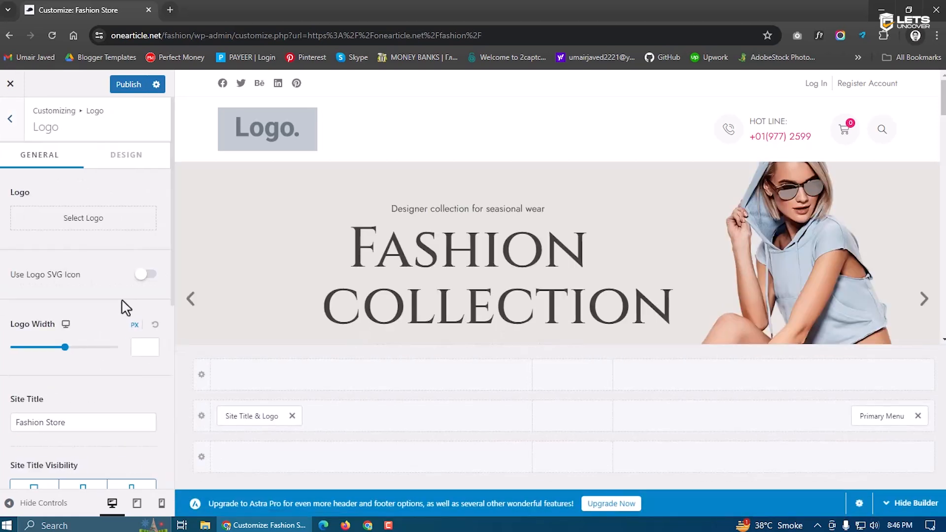
Upload fashion-logo1.png and set it as the site logo without cropping
{"action": "left_click", "coordinate": [93, 221]}
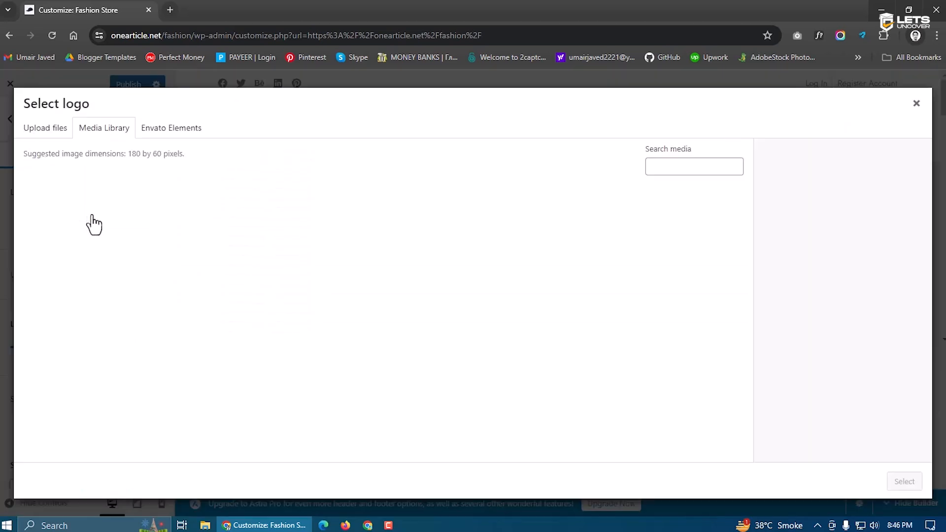
{"action": "left_click", "coordinate": [68, 129]}
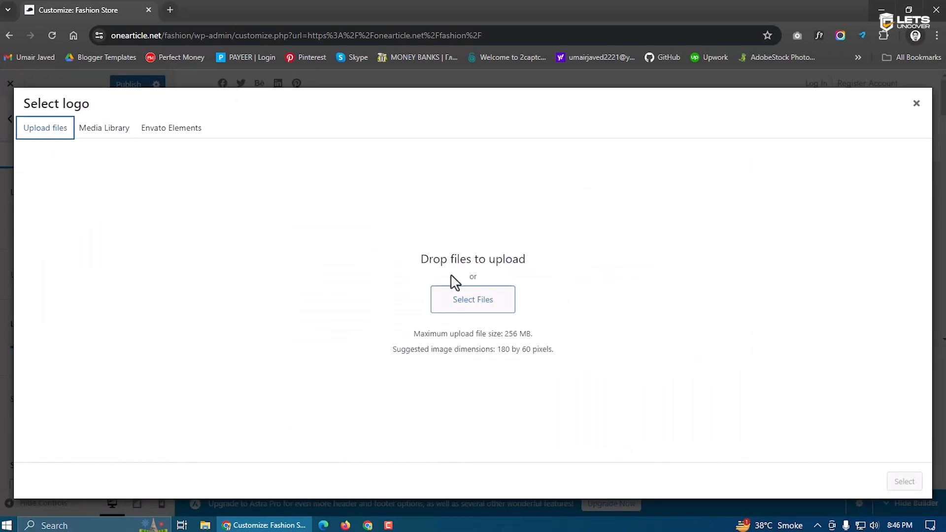
{"action": "left_click", "coordinate": [496, 307]}
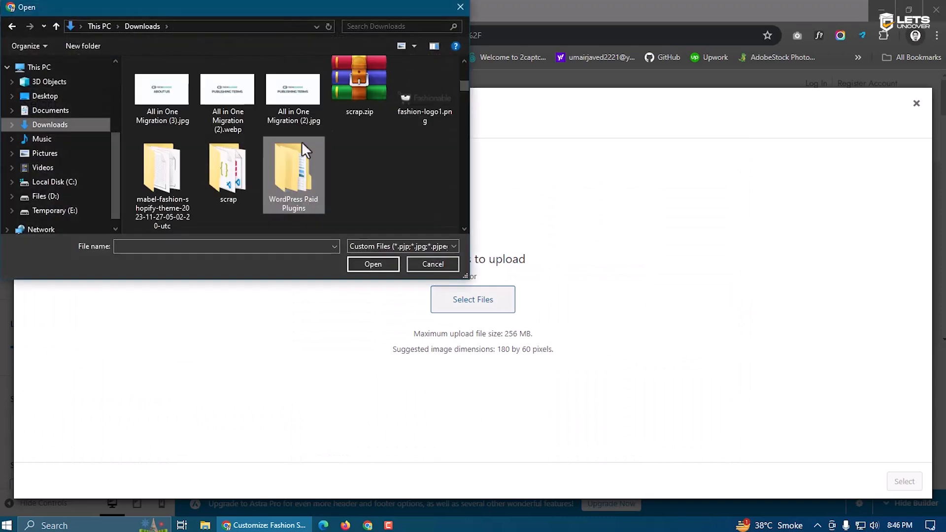
{"action": "left_click", "coordinate": [405, 96]}
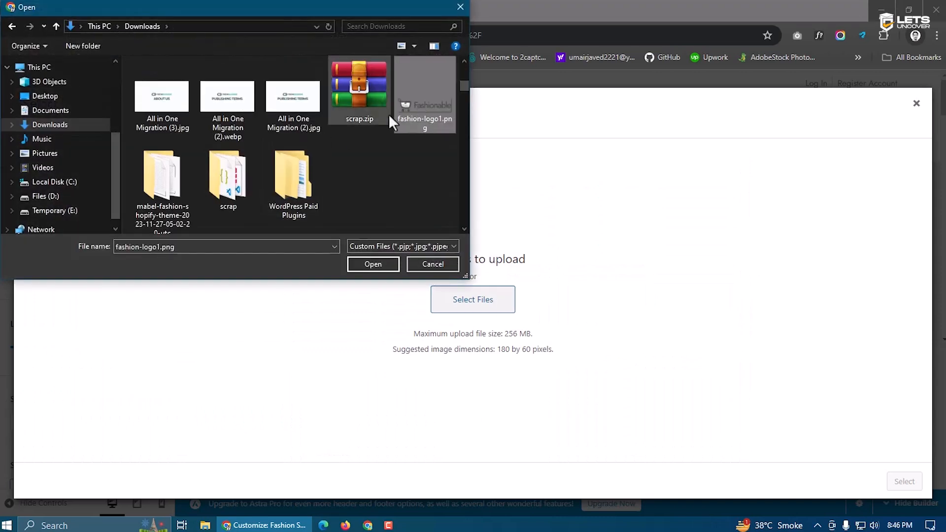
{"action": "left_click", "coordinate": [373, 264]}
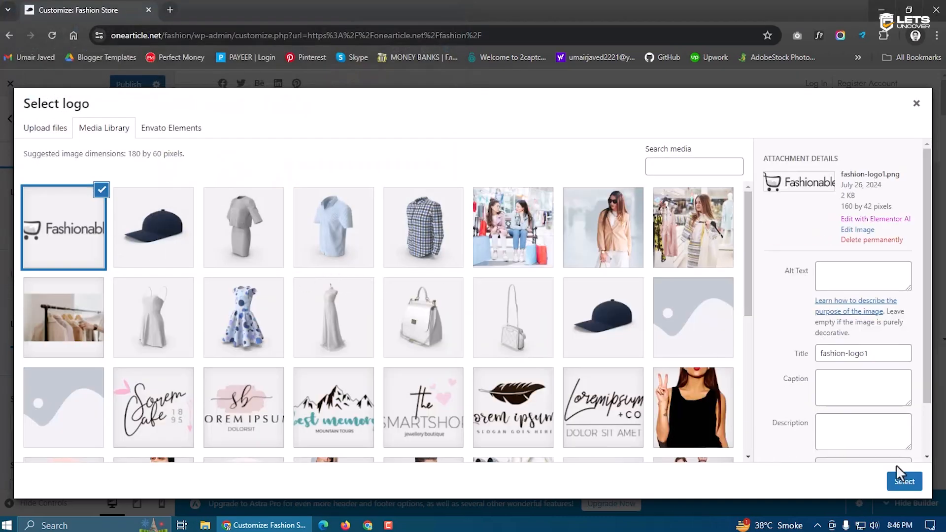
{"action": "left_click", "coordinate": [911, 484]}
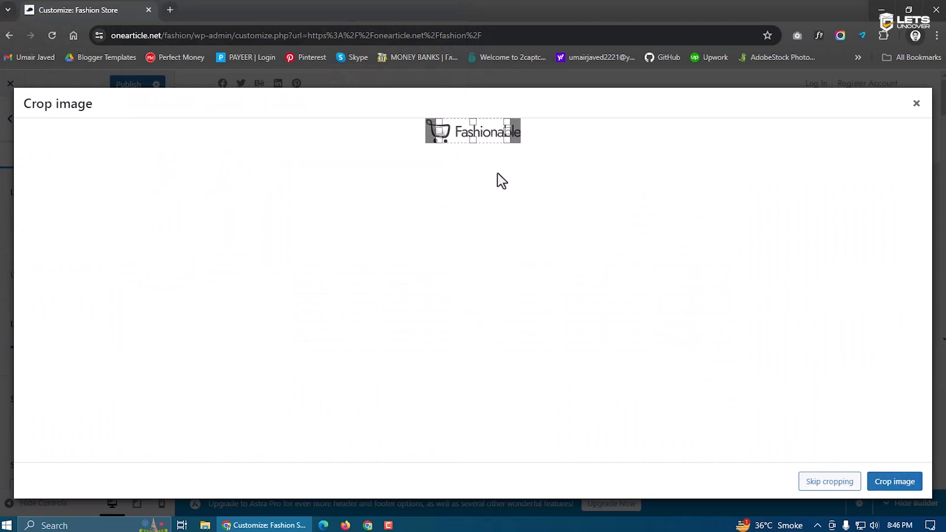
{"action": "left_click", "coordinate": [829, 481]}
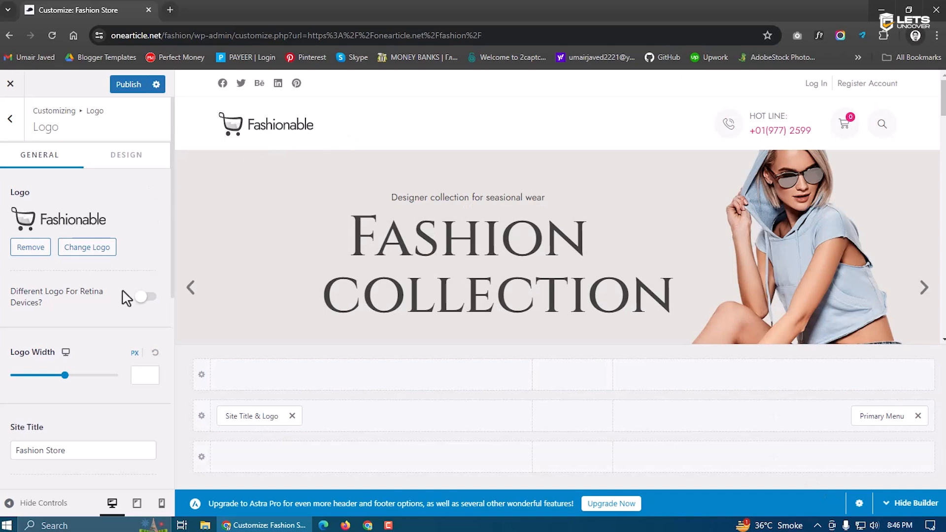
Begin typing the tagline 'A fashion Store' in the Tagline field
{"action": "scroll", "coordinate": [123, 297], "scroll_direction": "down", "scroll_amount": 2}
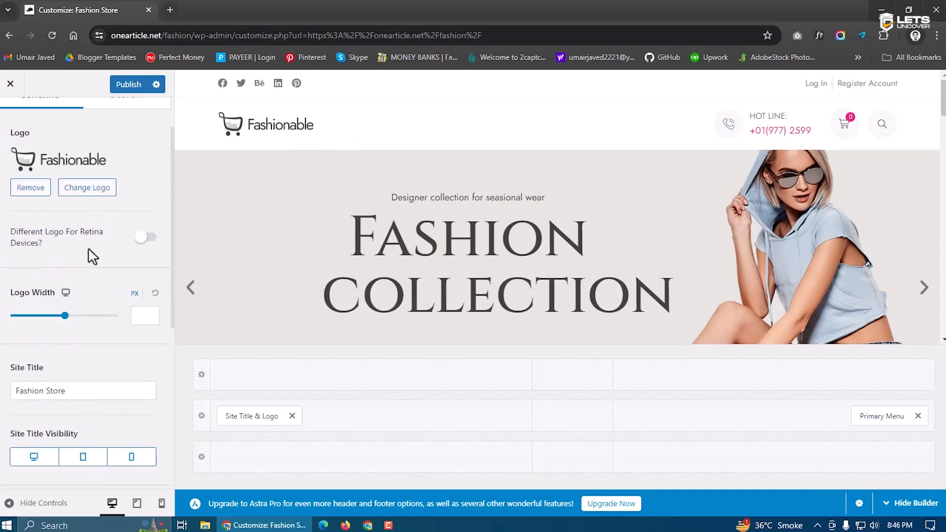
{"action": "scroll", "coordinate": [94, 256], "scroll_direction": "down", "scroll_amount": 3}
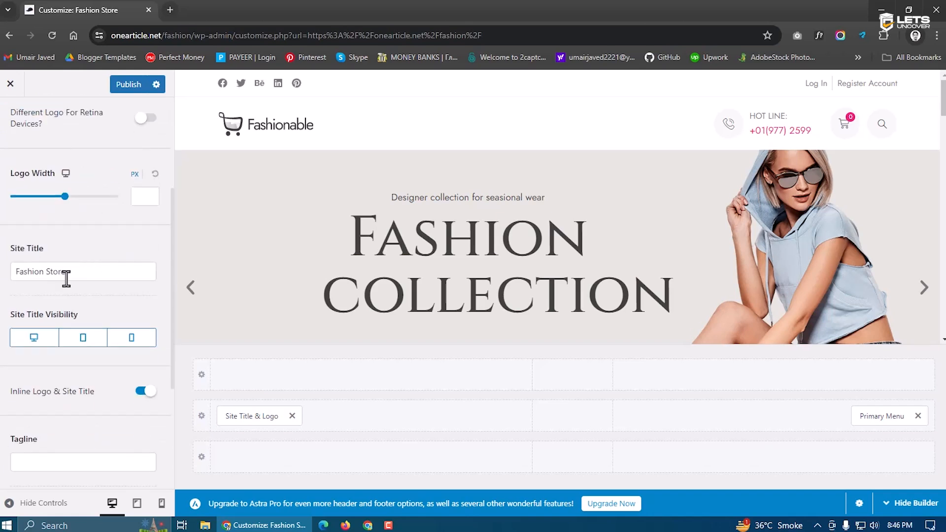
{"action": "scroll", "coordinate": [66, 273], "scroll_direction": "down", "scroll_amount": 3}
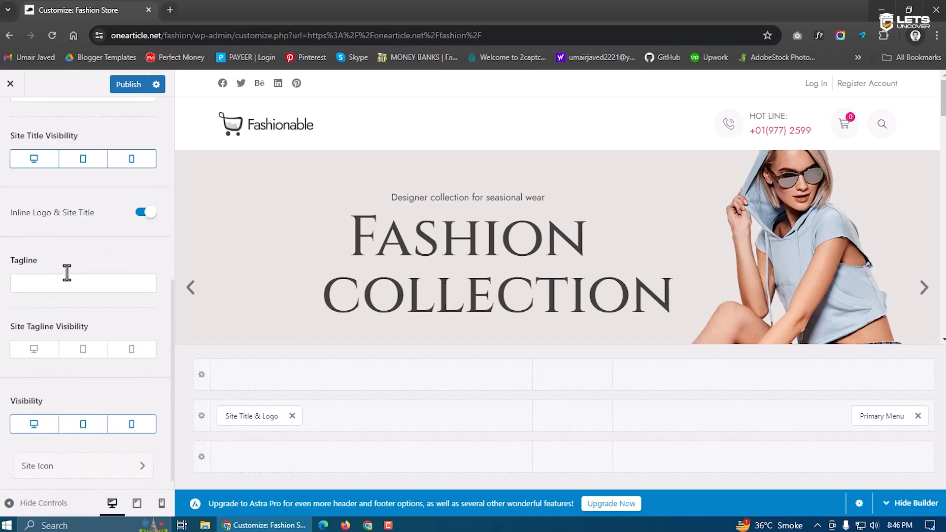
{"action": "left_click", "coordinate": [70, 285]}
{"action": "type", "text": "A fashion Store"}
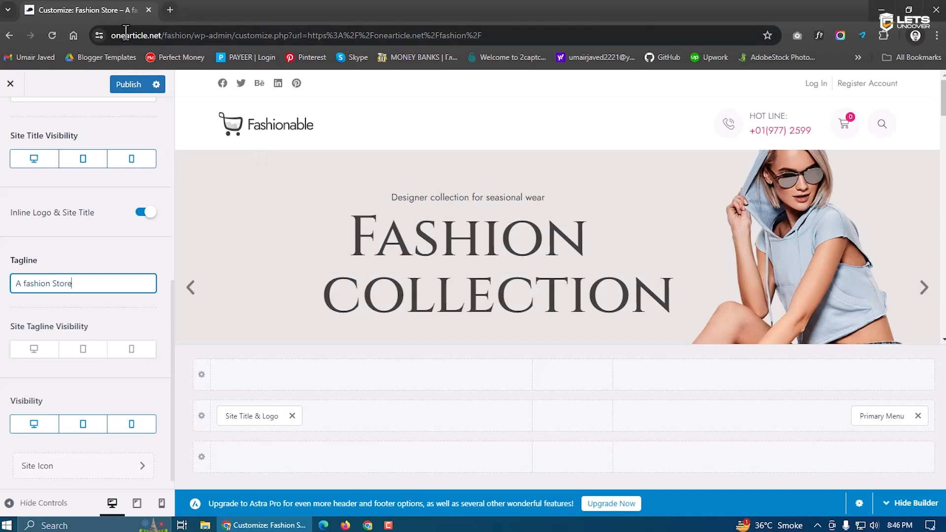
Publish the tagline and site icon changes, then copy the site's home address for a new tab
{"action": "scroll", "coordinate": [109, 302], "scroll_direction": "down", "scroll_amount": 1}
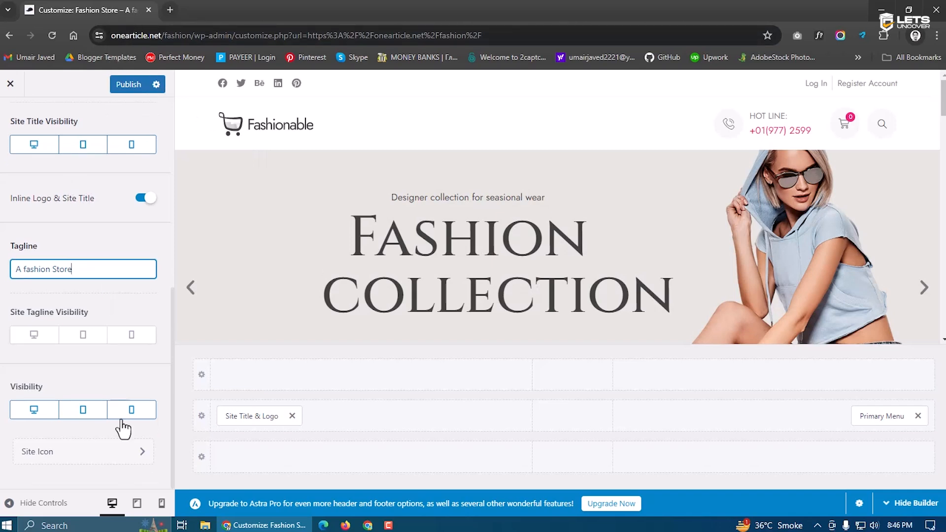
{"action": "left_click", "coordinate": [123, 450]}
{"action": "left_click", "coordinate": [129, 84]}
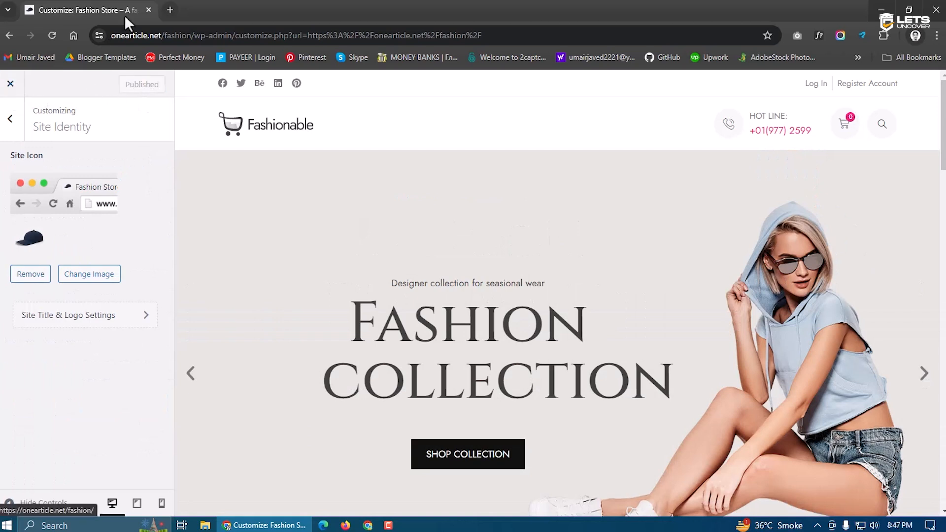
{"action": "left_click_drag", "start_coordinate": [193, 35], "coordinate": [101, 36]}
{"action": "key", "text": "ctrl+c"}
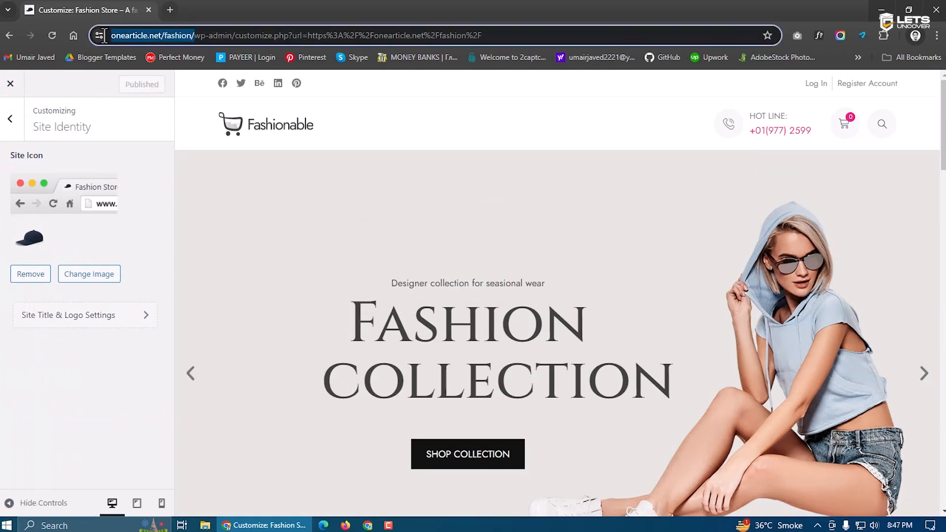
{"action": "left_click", "coordinate": [170, 10]}
Load the live Fashion Store homepage from the pasted address and scroll down to its footer
{"action": "key", "text": "ctrl+v"}
{"action": "key", "text": "Return"}
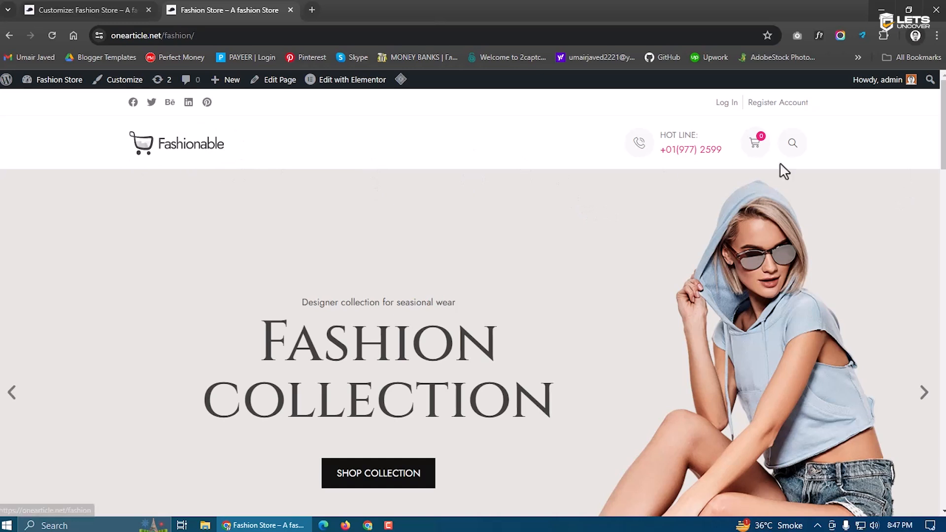
{"action": "left_click_drag", "start_coordinate": [942, 153], "coordinate": [939, 500]}
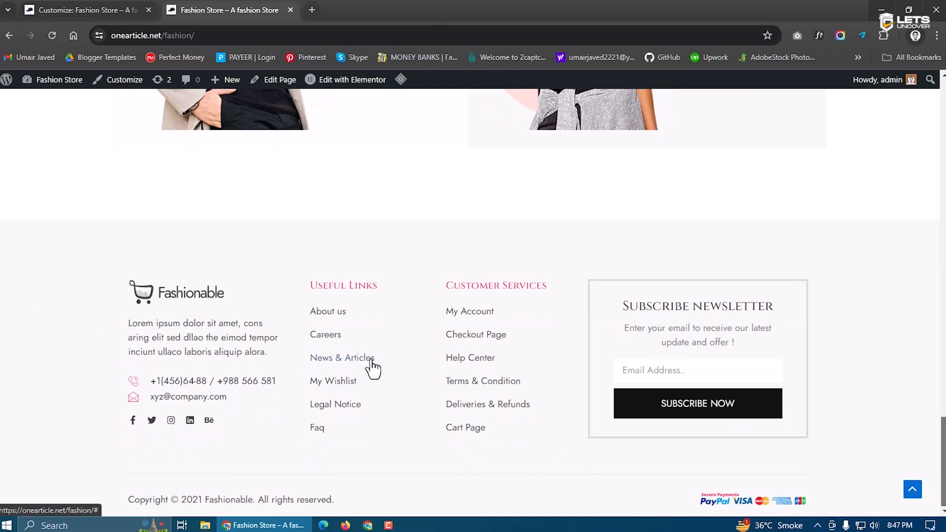
{"action": "mouse_move", "coordinate": [351, 91]}
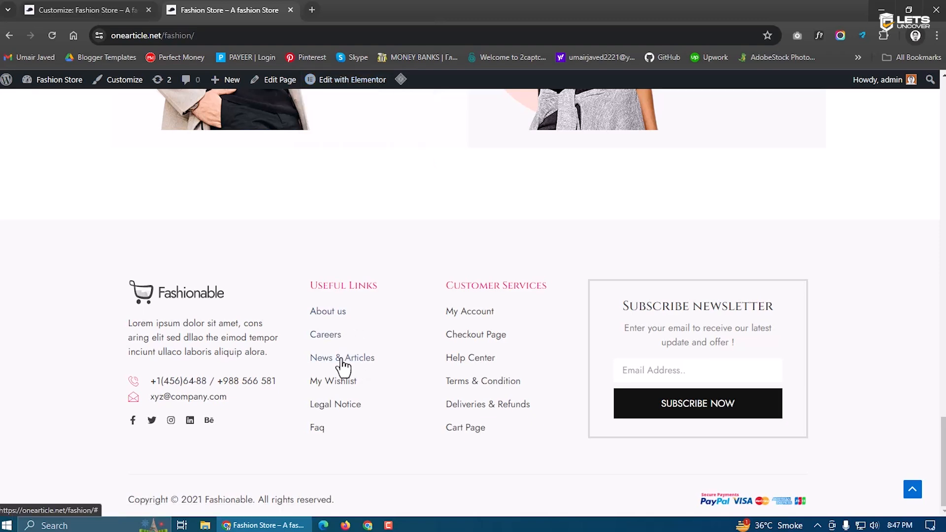
Check the empty shopping cart on the live store, then go to the admin Dashboard
{"action": "left_click", "coordinate": [81, 5]}
{"action": "left_click", "coordinate": [222, 10]}
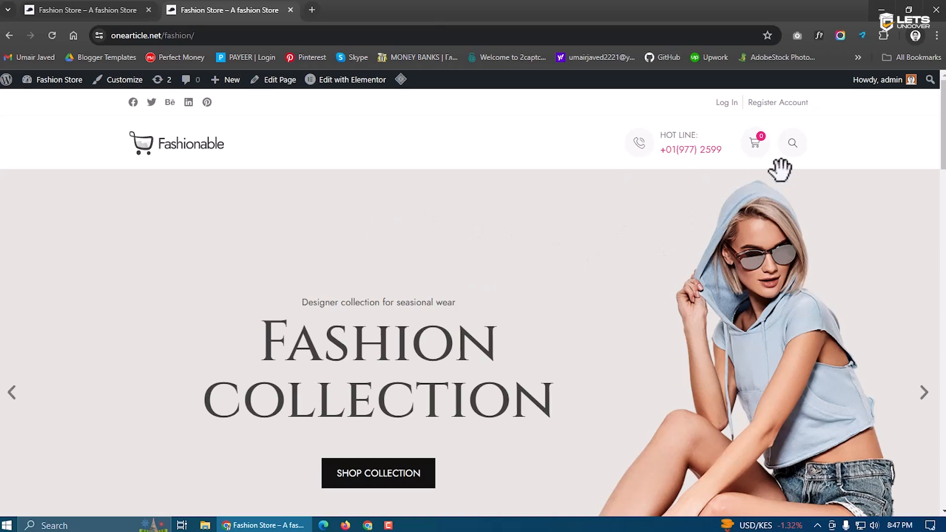
{"action": "left_click", "coordinate": [754, 147]}
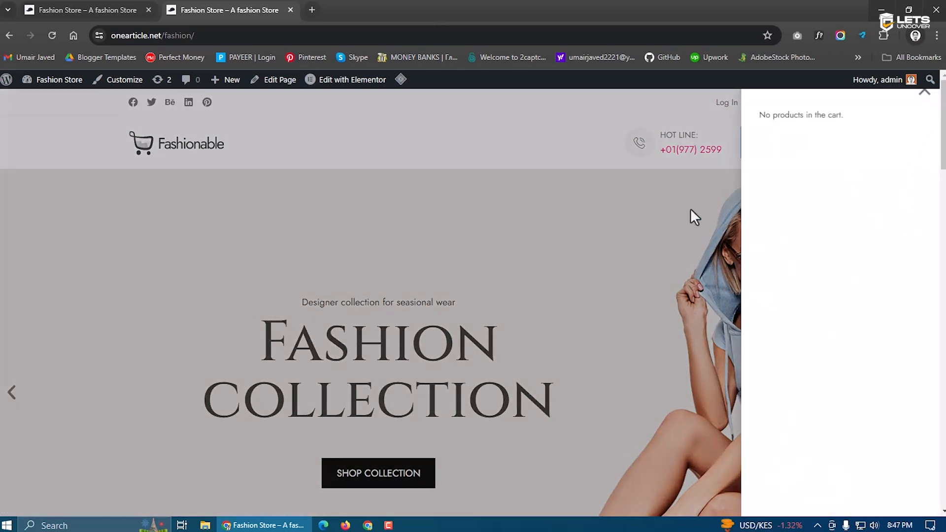
{"action": "left_click", "coordinate": [571, 229]}
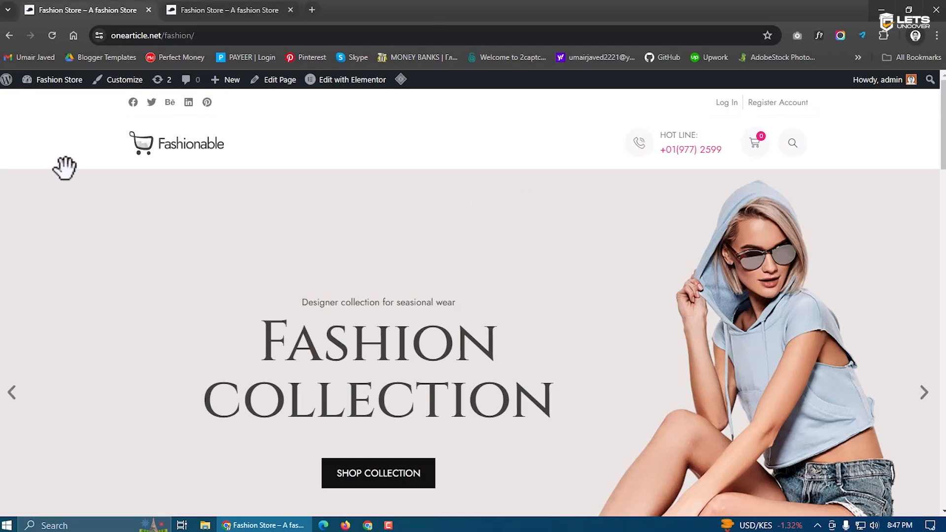
{"action": "mouse_move", "coordinate": [74, 81]}
{"action": "left_click", "coordinate": [49, 103]}
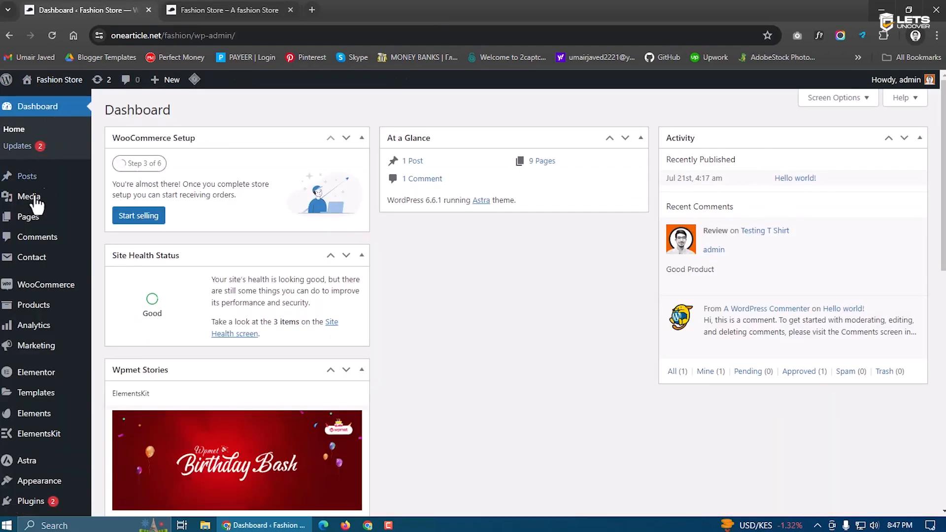
Open the Contact Us page from All Pages and launch it in Elementor
{"action": "left_click", "coordinate": [29, 220]}
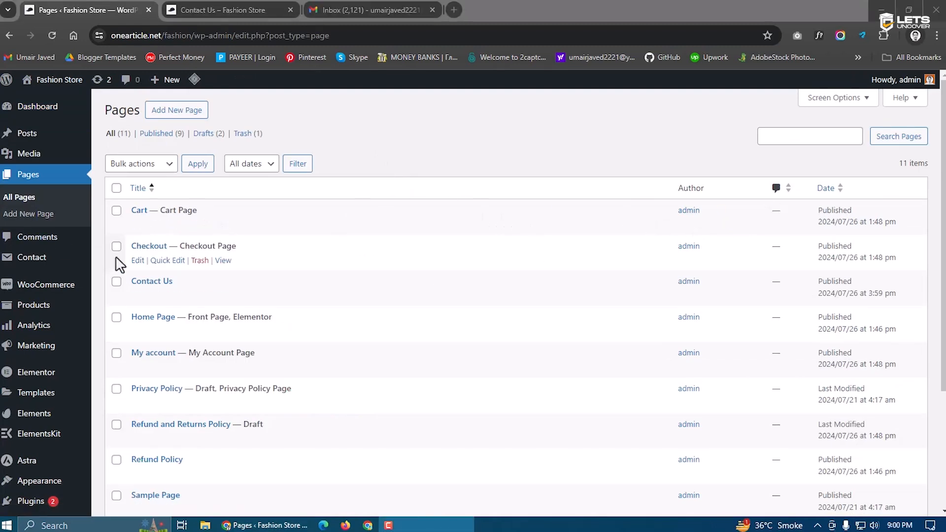
{"action": "mouse_move", "coordinate": [43, 269]}
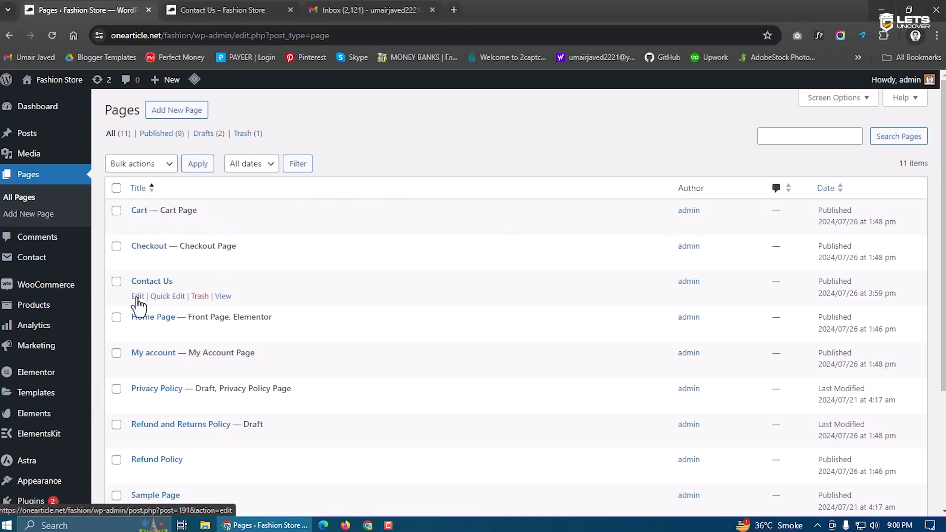
{"action": "left_click", "coordinate": [137, 297]}
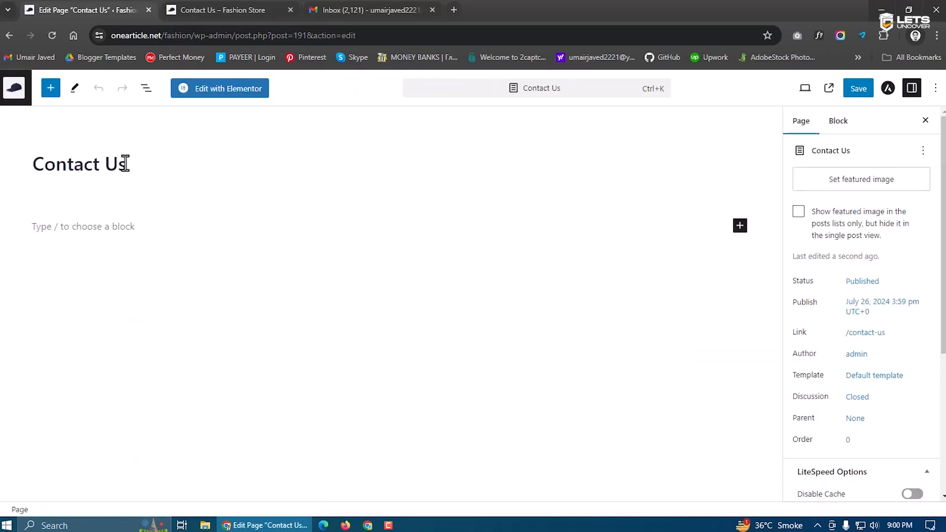
{"action": "left_click", "coordinate": [210, 93]}
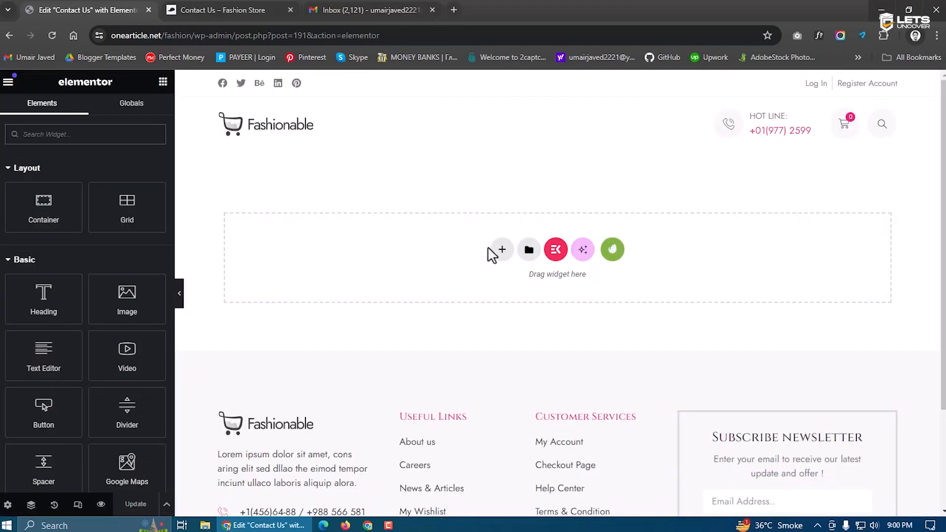
Add a container holding two side-by-side nested containers
{"action": "left_click", "coordinate": [500, 250]}
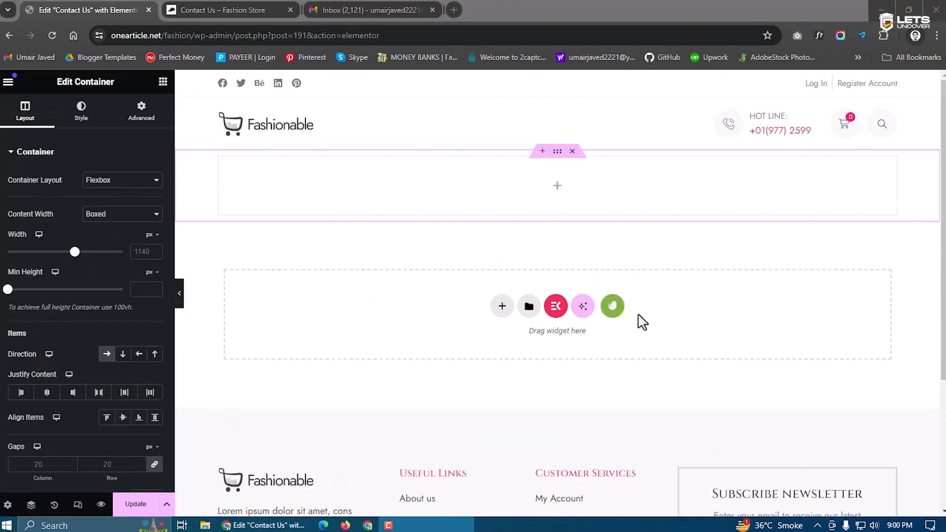
{"action": "right_click", "coordinate": [425, 178]}
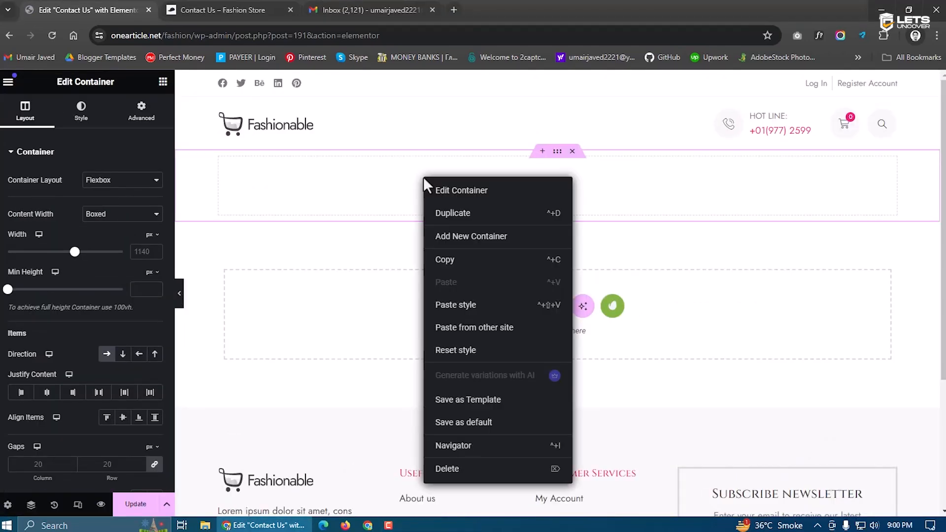
{"action": "left_click", "coordinate": [466, 232]}
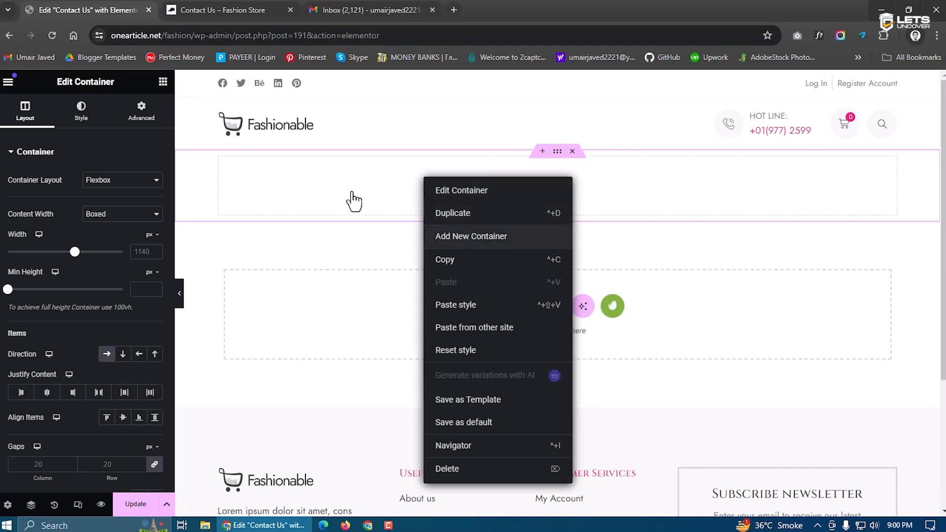
{"action": "right_click", "coordinate": [219, 176]}
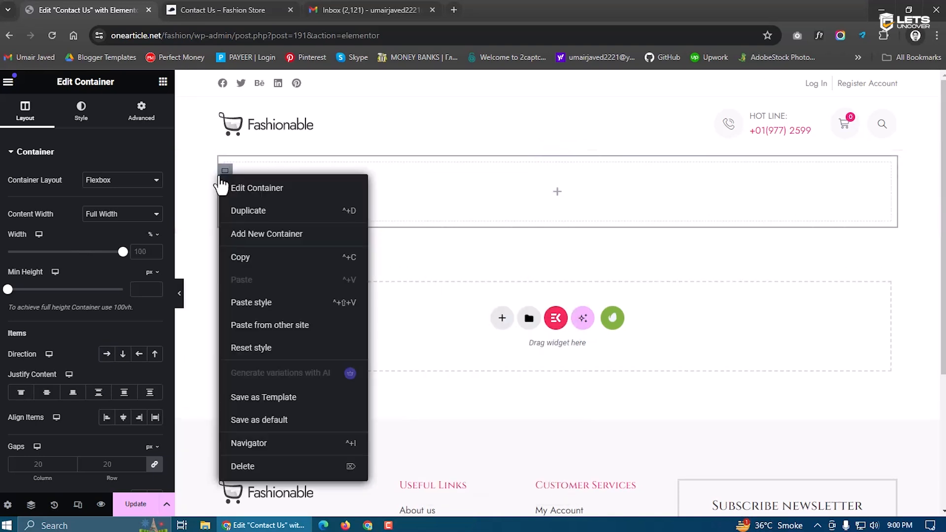
{"action": "left_click", "coordinate": [263, 241]}
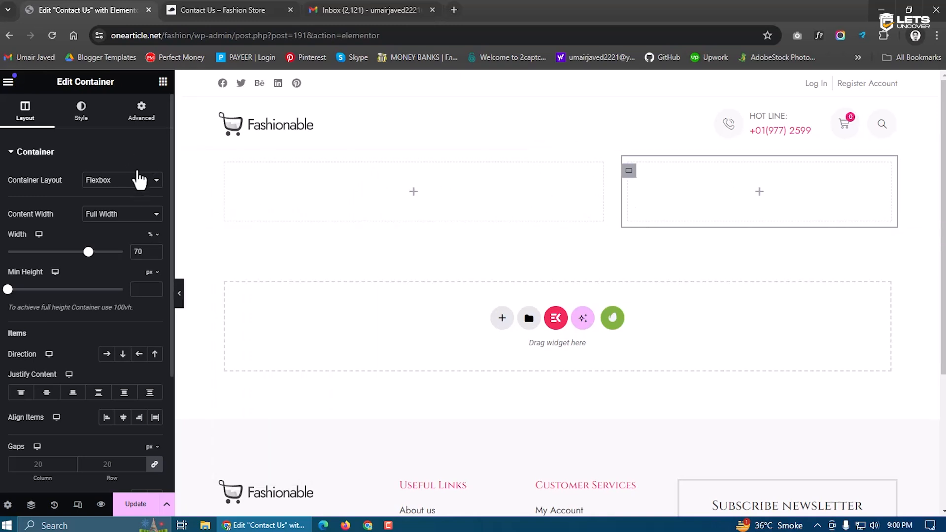
Place an Icon Box in the left container and give it an envelope icon
{"action": "left_click", "coordinate": [414, 192]}
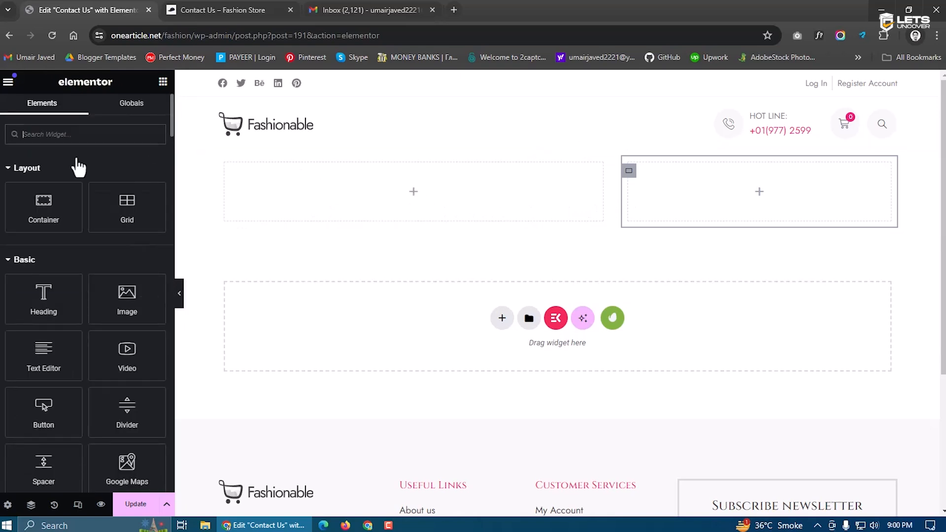
{"action": "type", "text": "icon"}
{"action": "left_click_drag", "start_coordinate": [101, 181], "coordinate": [329, 231]}
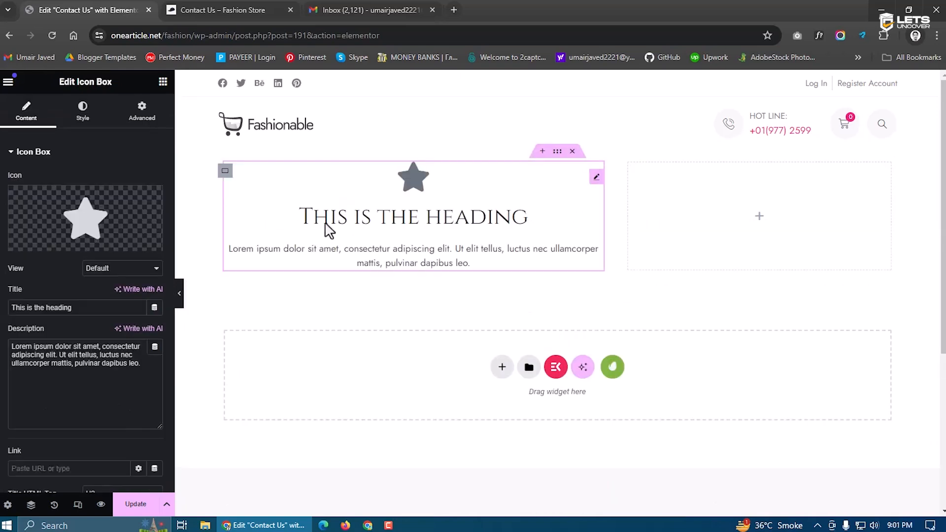
{"action": "left_click", "coordinate": [84, 219]}
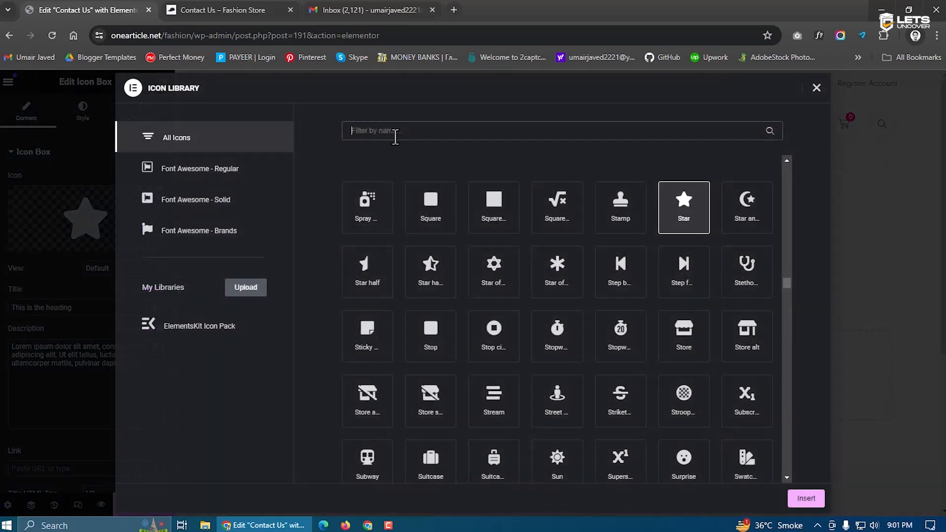
{"action": "left_click", "coordinate": [395, 137]}
{"action": "type", "text": "email"}
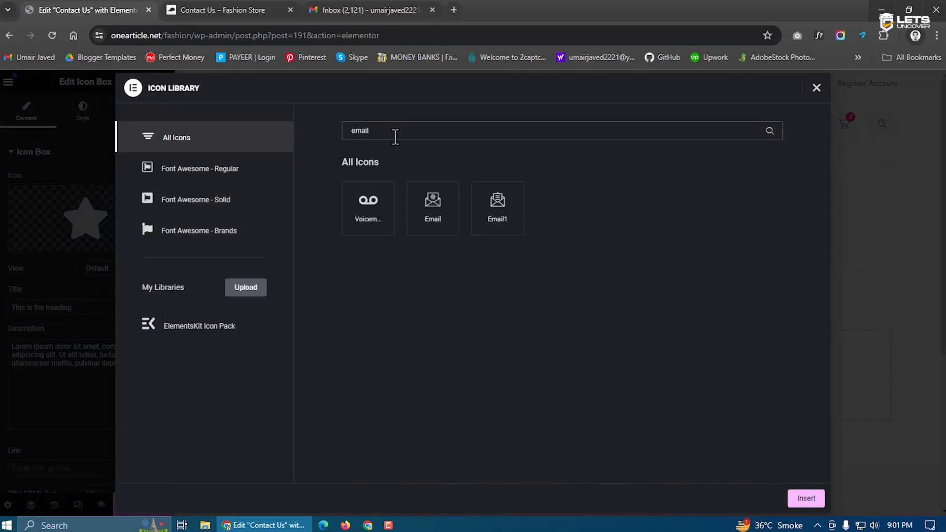
{"action": "type", "text": "enve"}
{"action": "left_click", "coordinate": [368, 206]}
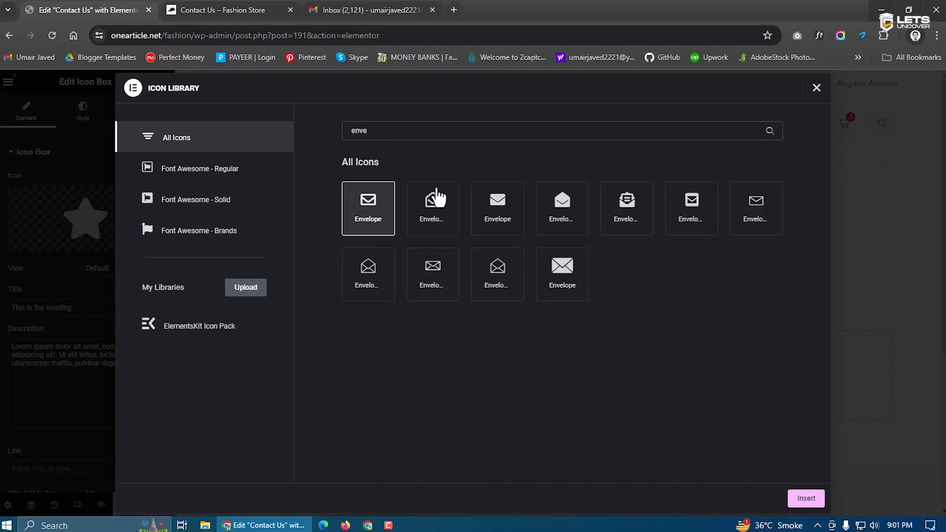
{"action": "left_click", "coordinate": [512, 225]}
{"action": "left_click", "coordinate": [801, 498]}
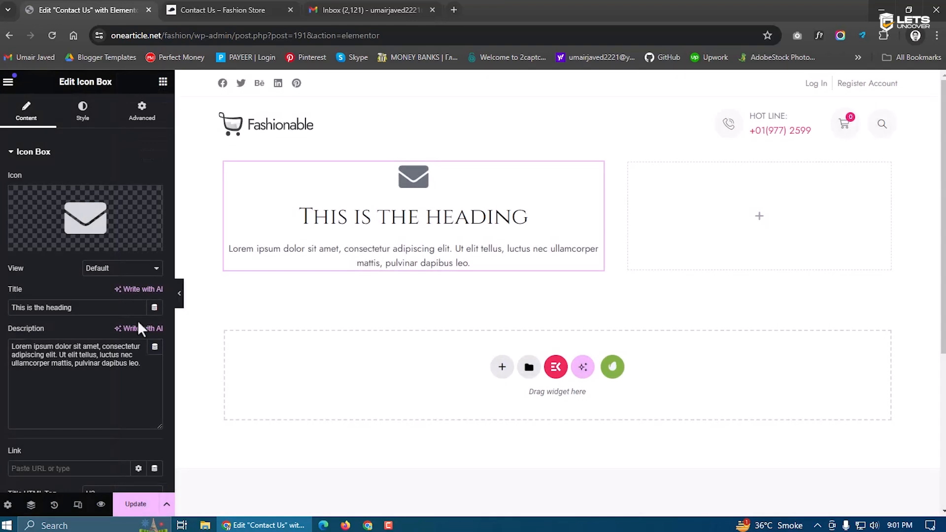
Set the icon box title to a sample email address and the description to 'Send Us an Email Now'
{"action": "triple_click", "coordinate": [105, 309]}
{"action": "type", "text": "exa"}
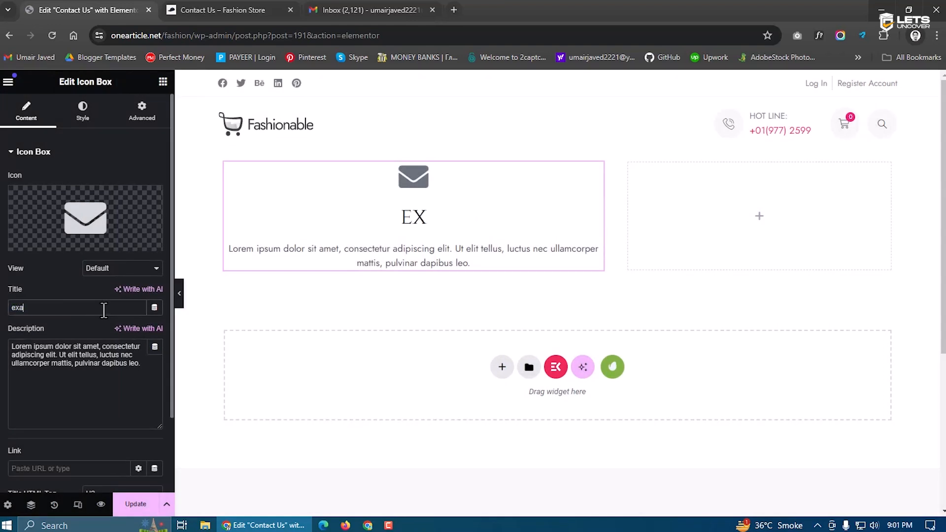
{"action": "type", "text": "mple@te"}
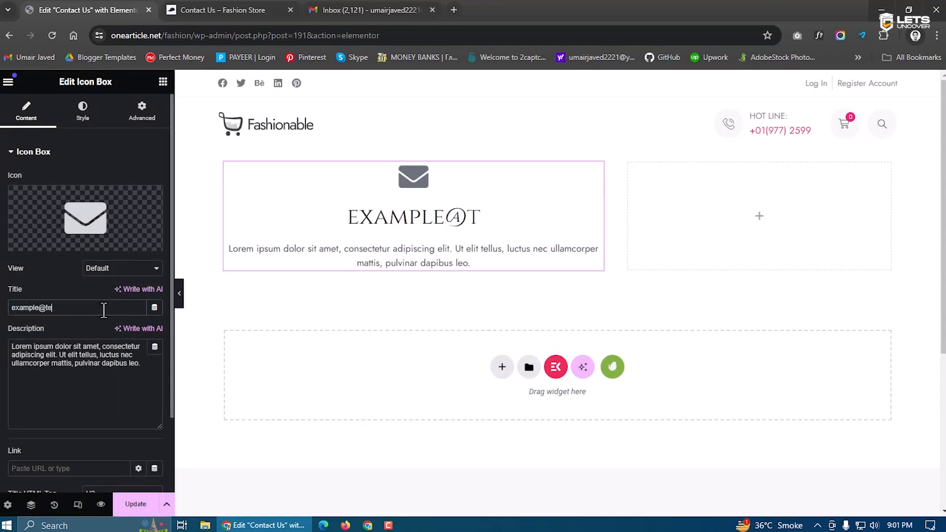
{"action": "type", "text": "st.com"}
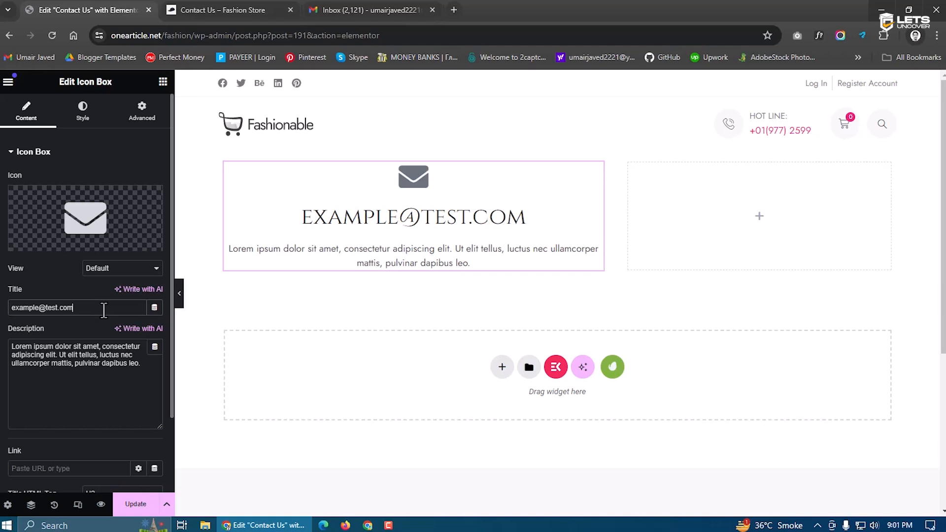
{"action": "triple_click", "coordinate": [98, 362]}
{"action": "type", "text": "S"}
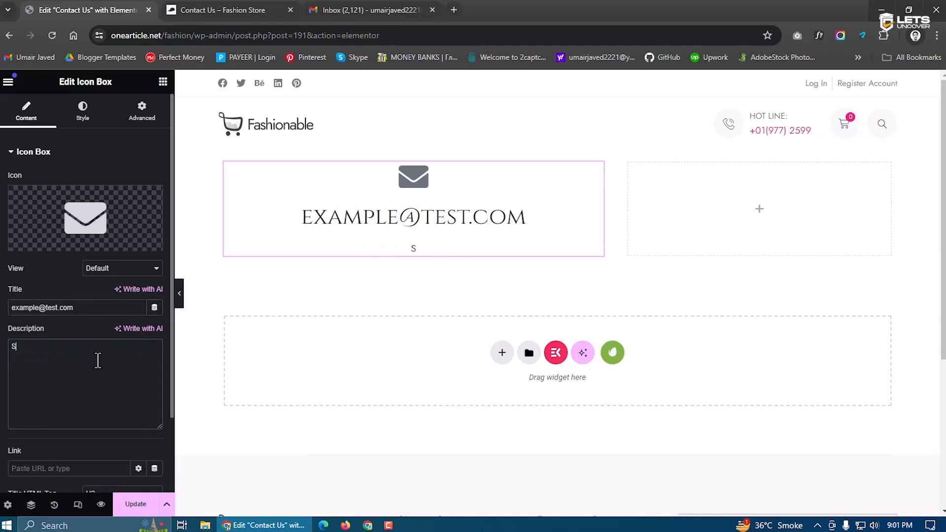
{"action": "type", "text": "end Us an Email Noew"}
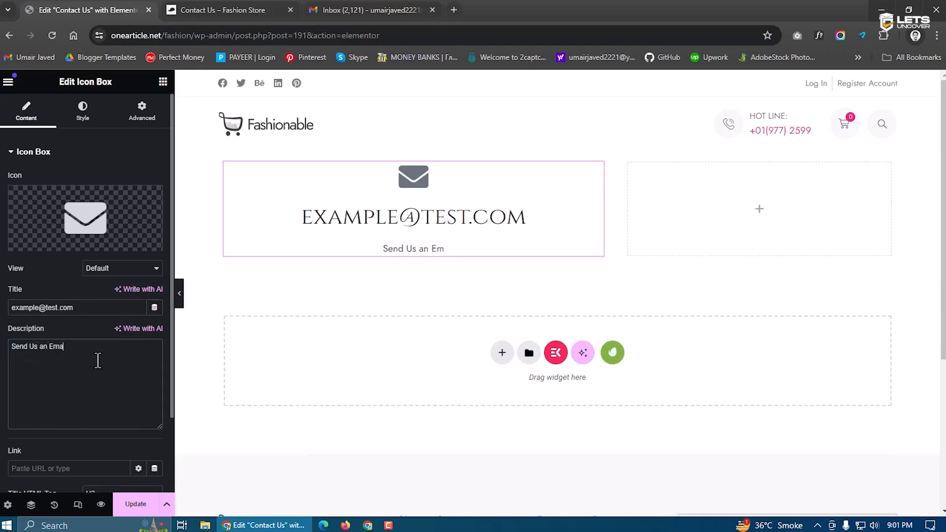
{"action": "key", "text": "BackSpace"}
{"action": "key", "text": "BackSpace"}
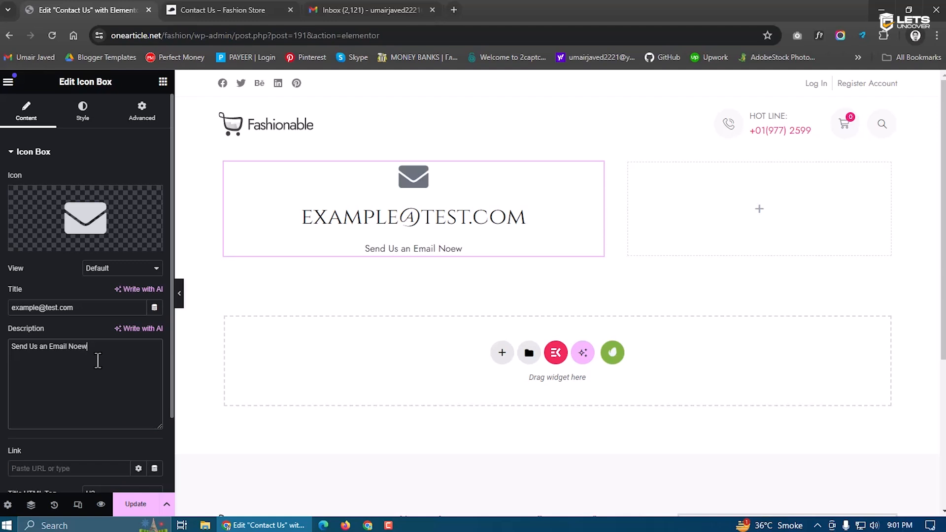
Place the icon left of the text, top-aligned, with 0 content spacing and 25 px size
{"action": "type", "text": "w"}
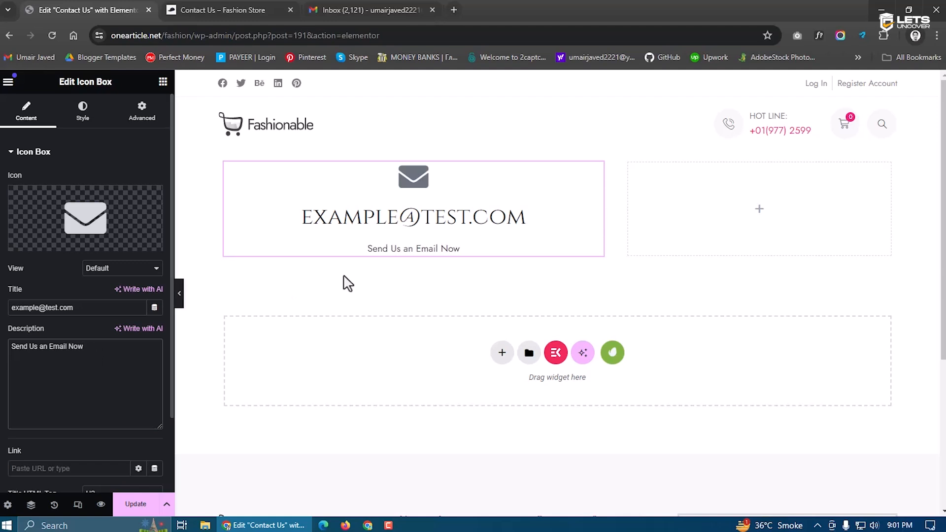
{"action": "left_click", "coordinate": [92, 118]}
{"action": "left_click", "coordinate": [123, 180]}
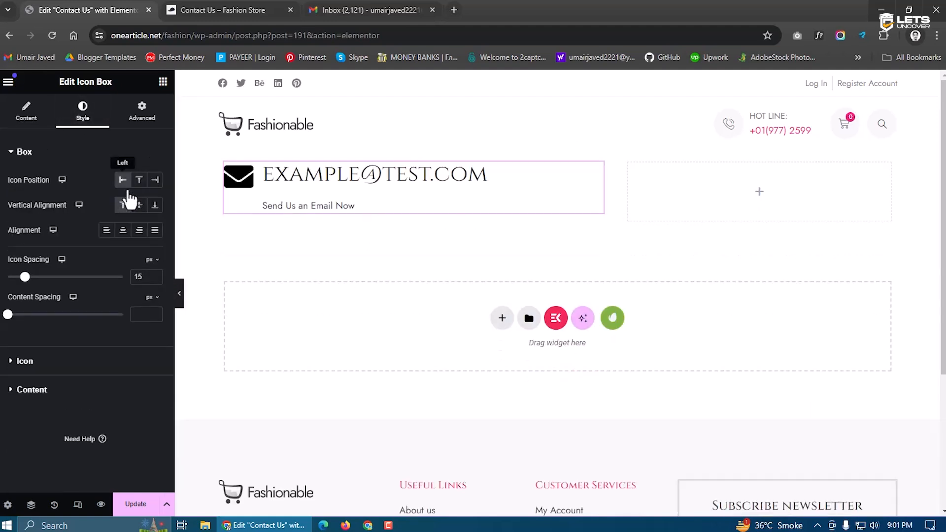
{"action": "left_click", "coordinate": [138, 206]}
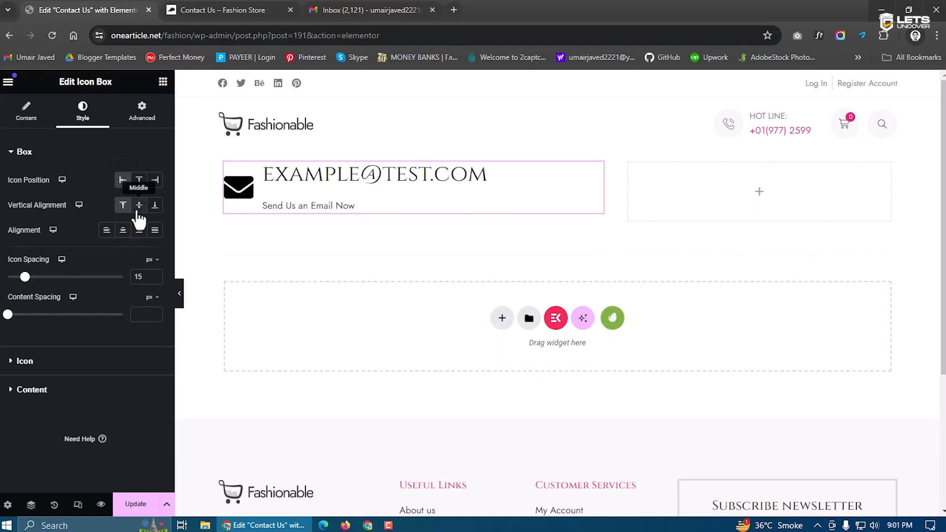
{"action": "left_click", "coordinate": [126, 207]}
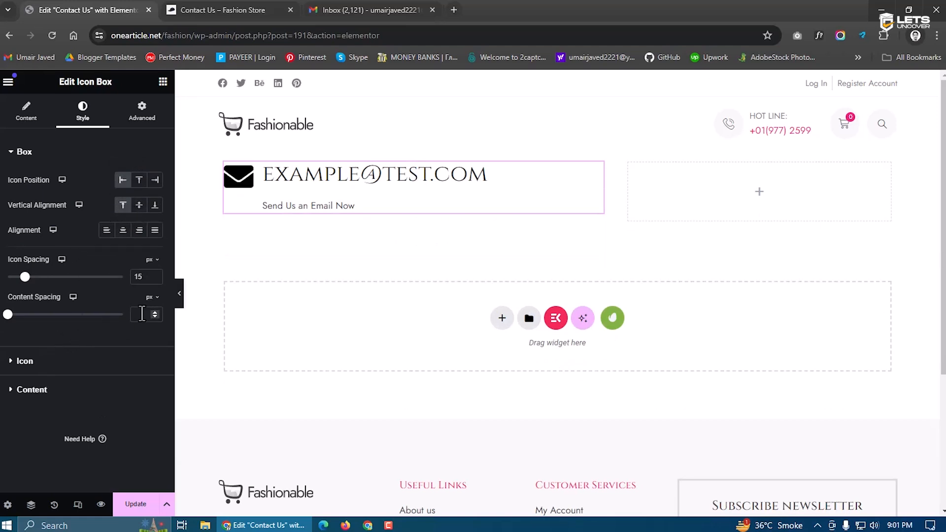
{"action": "type", "text": "0"}
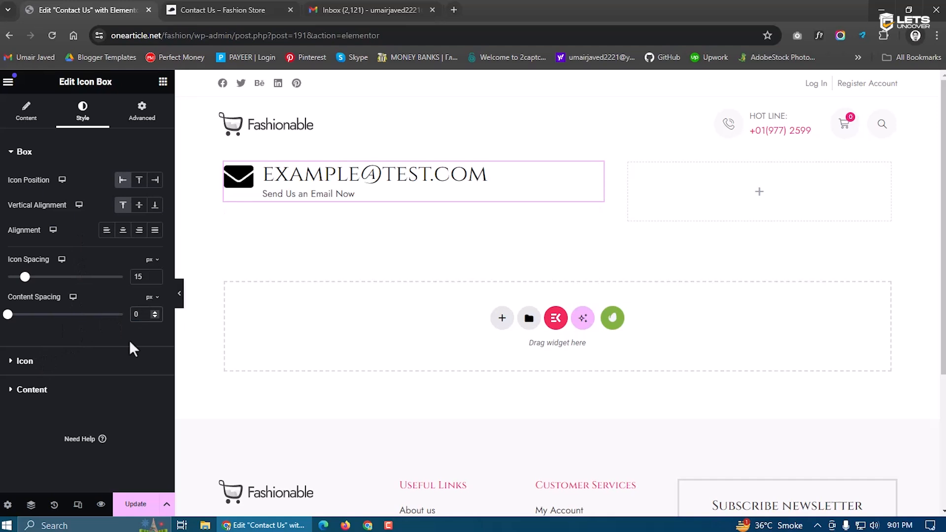
{"action": "left_click", "coordinate": [30, 362]}
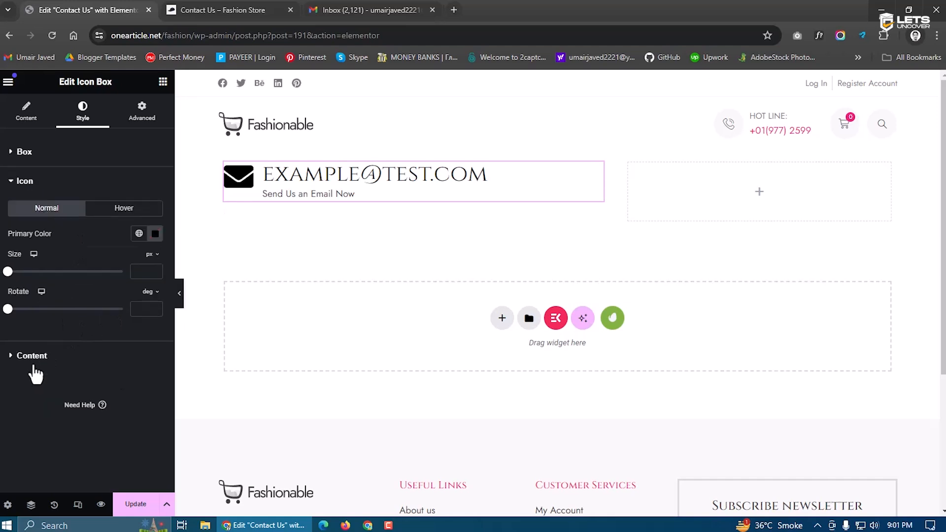
{"action": "left_click", "coordinate": [138, 271]}
{"action": "type", "text": "15"}
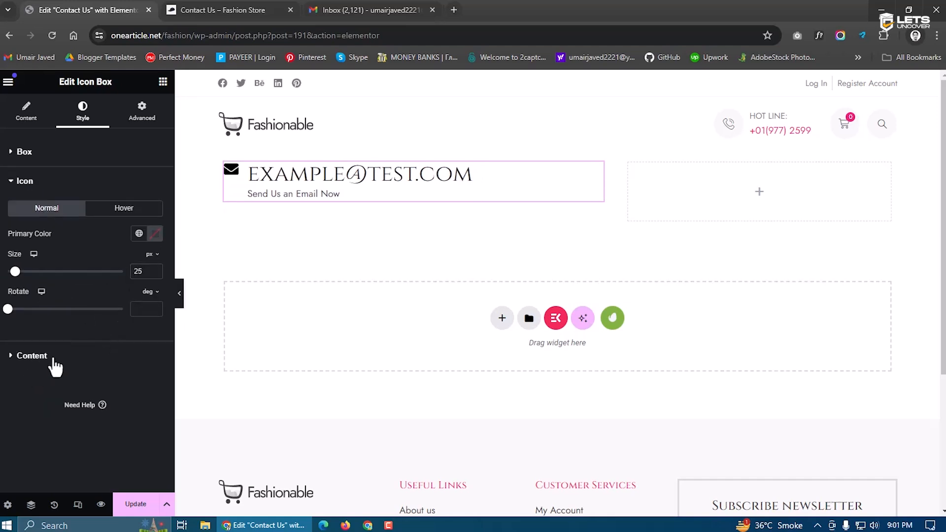
Set the email title typography to 28 px with 600 semi-bold weight
{"action": "left_click", "coordinate": [55, 359]}
{"action": "left_click", "coordinate": [155, 288]}
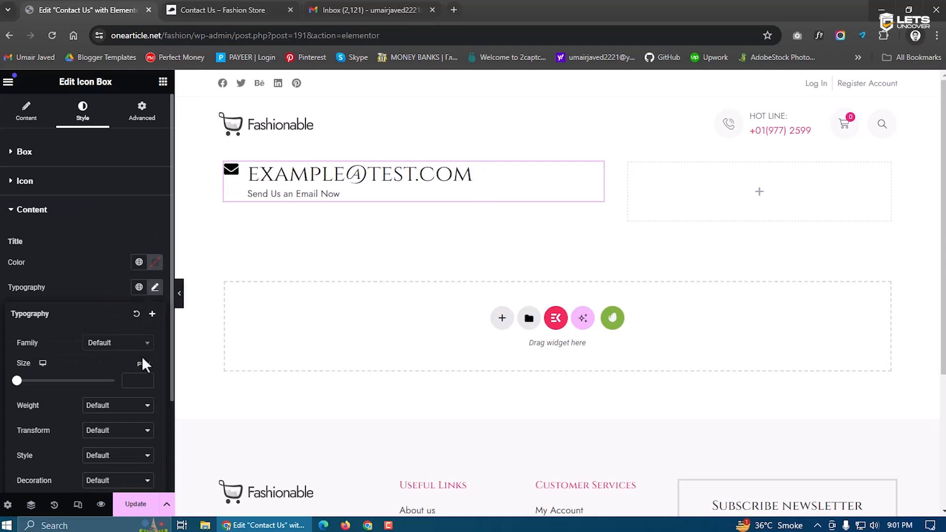
{"action": "left_click", "coordinate": [126, 381]}
{"action": "type", "text": "32"}
{"action": "left_click", "coordinate": [145, 383]}
{"action": "left_click", "coordinate": [146, 383]}
{"action": "left_click", "coordinate": [145, 383]}
{"action": "left_click", "coordinate": [145, 383]}
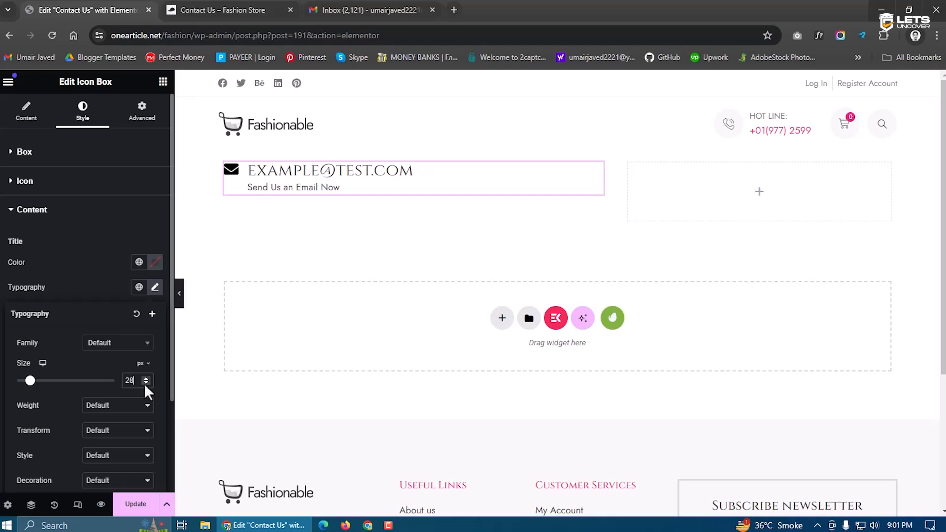
{"action": "left_click", "coordinate": [120, 407]}
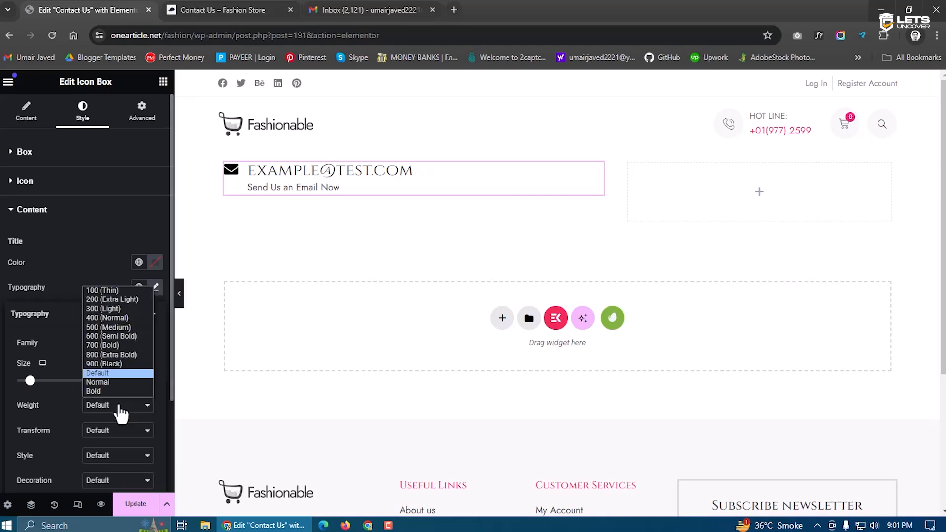
{"action": "left_click", "coordinate": [123, 337]}
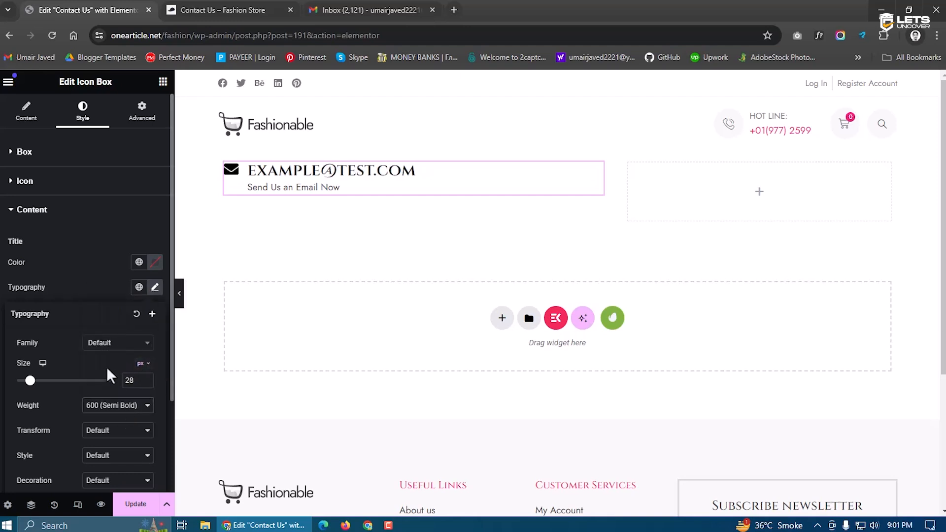
{"action": "left_click", "coordinate": [29, 115]}
{"action": "left_click_drag", "start_coordinate": [74, 307], "coordinate": [7, 308]}
{"action": "key", "text": "ctrl+c"}
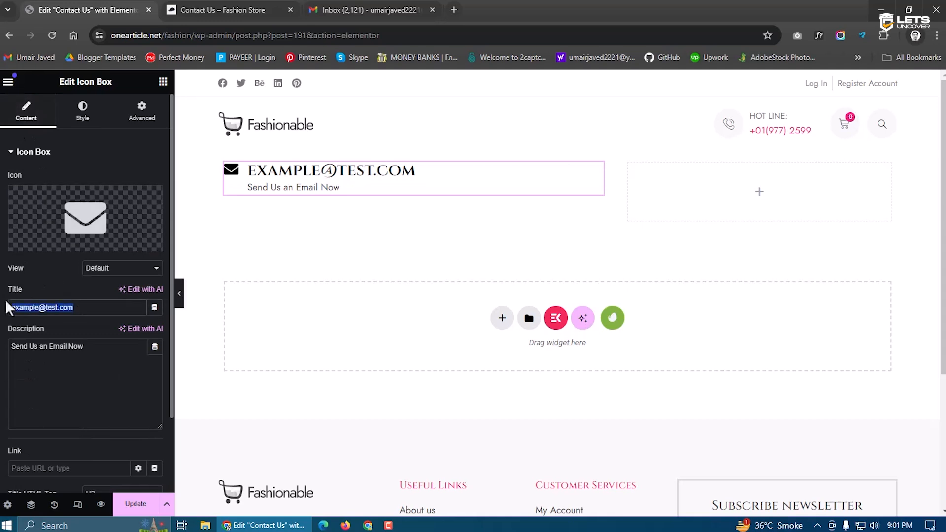
Link the email title to mailto: plus the address and save the page
{"action": "scroll", "coordinate": [46, 428], "scroll_direction": "down", "scroll_amount": 1}
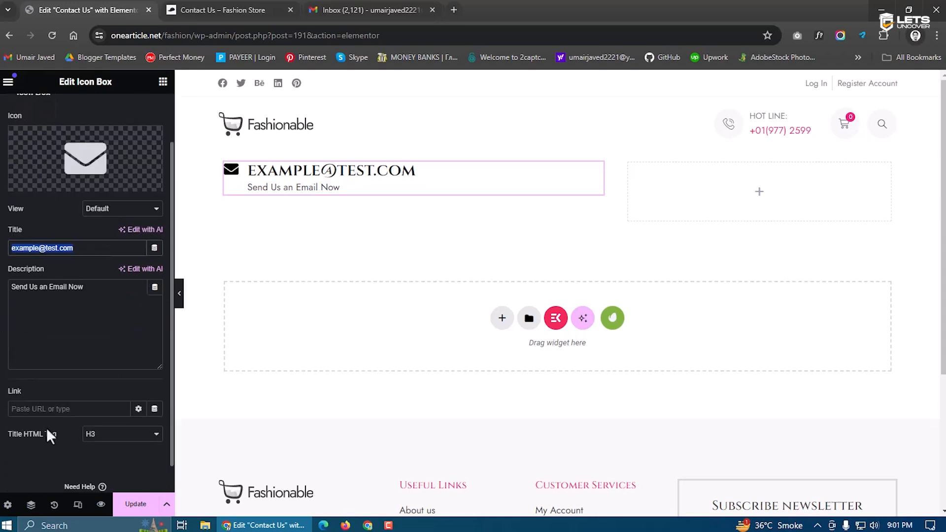
{"action": "left_click", "coordinate": [33, 408]}
{"action": "type", "text": "mai"}
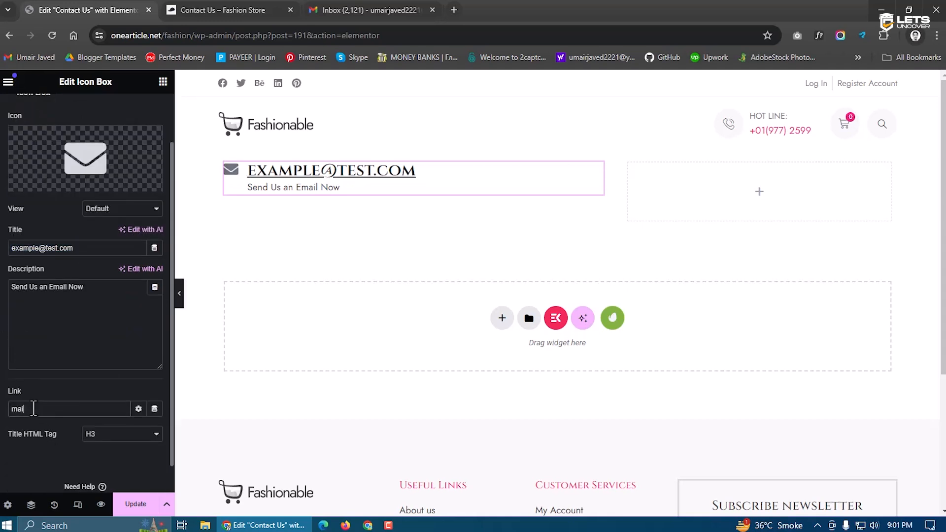
{"action": "type", "text": "lto:"}
{"action": "key", "text": "ctrl+v"}
{"action": "left_click", "coordinate": [139, 504]}
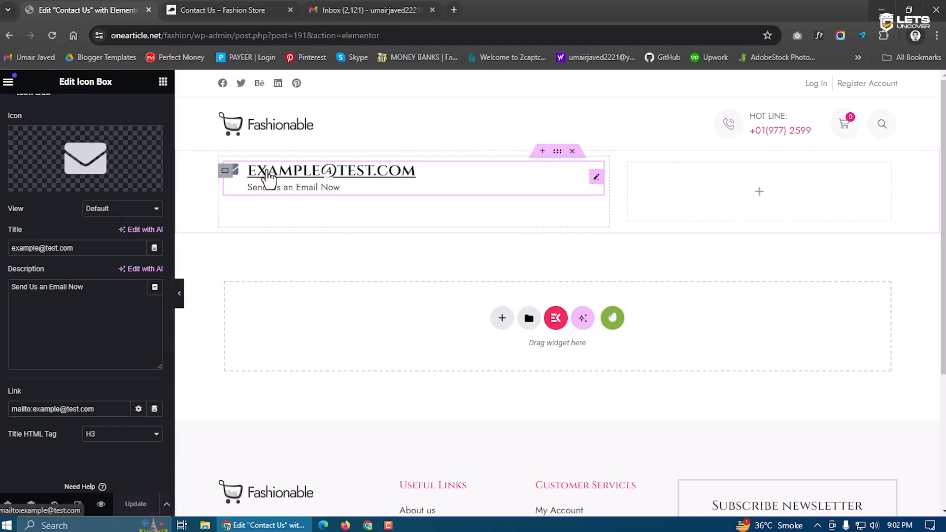
Set the icon box title colour to black and the description colour to #1B1B1B
{"action": "left_click", "coordinate": [264, 192]}
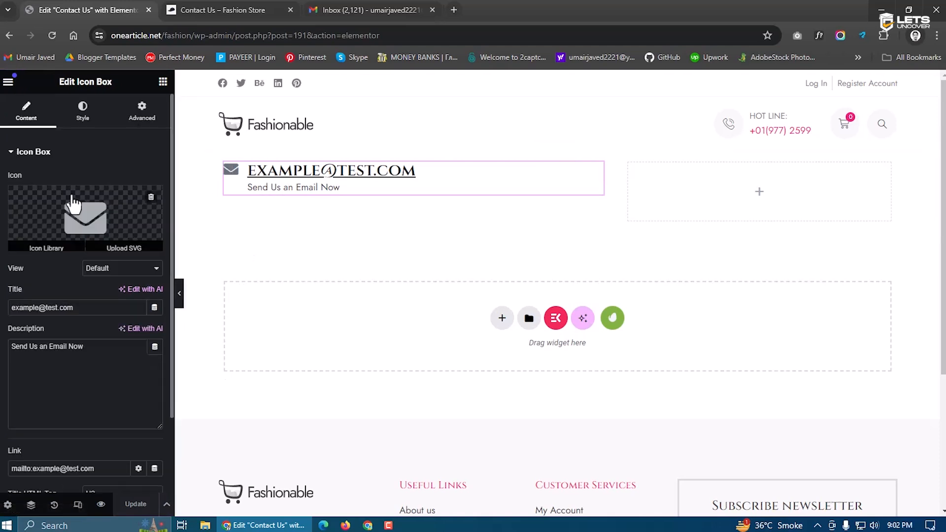
{"action": "left_click", "coordinate": [83, 112]}
{"action": "left_click", "coordinate": [24, 361]}
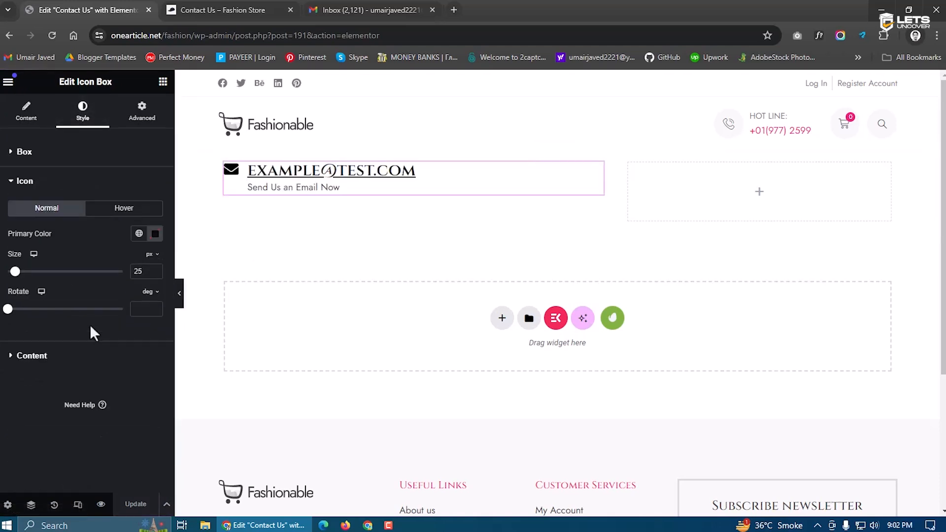
{"action": "left_click", "coordinate": [155, 233]}
{"action": "left_click", "coordinate": [17, 401]}
{"action": "left_click", "coordinate": [52, 357]}
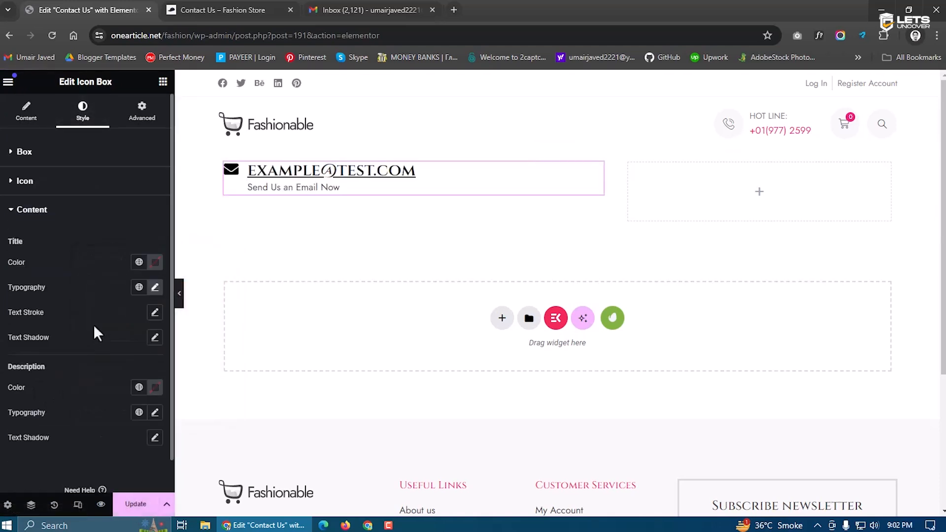
{"action": "left_click", "coordinate": [156, 266]}
{"action": "left_click_drag", "start_coordinate": [133, 373], "coordinate": [7, 430]}
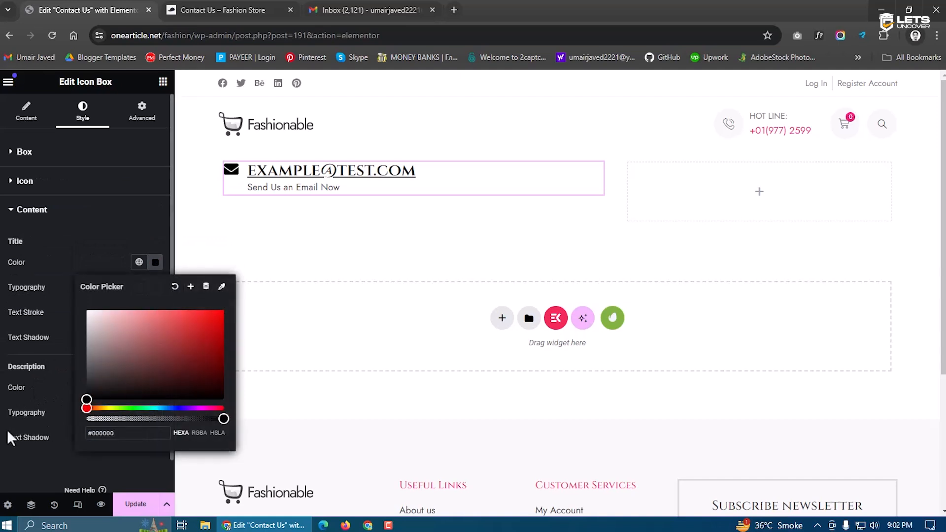
{"action": "left_click", "coordinate": [7, 430]}
{"action": "left_click", "coordinate": [155, 387]}
{"action": "left_click_drag", "start_coordinate": [135, 318], "coordinate": [86, 313]}
{"action": "left_click", "coordinate": [75, 398]}
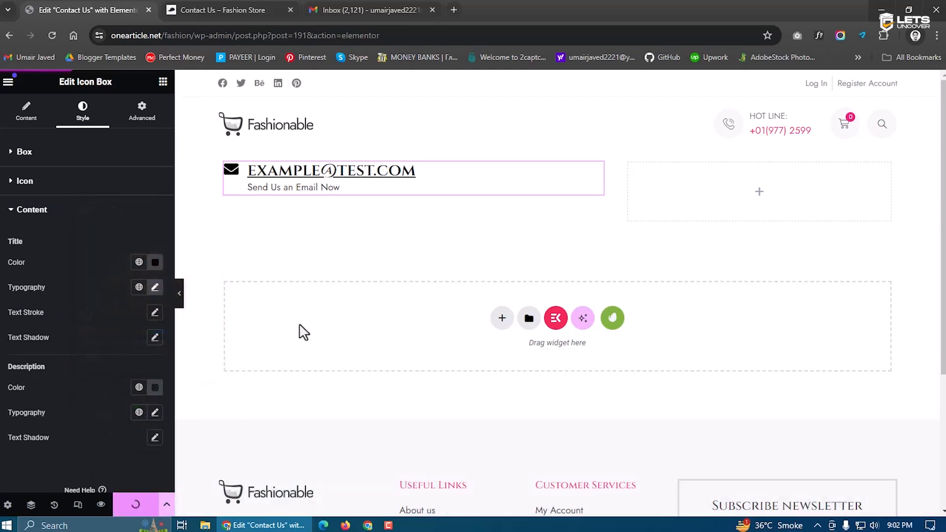
Duplicate the email icon box and swap its icon for a phone icon
{"action": "right_click", "coordinate": [370, 186]}
{"action": "left_click", "coordinate": [399, 219]}
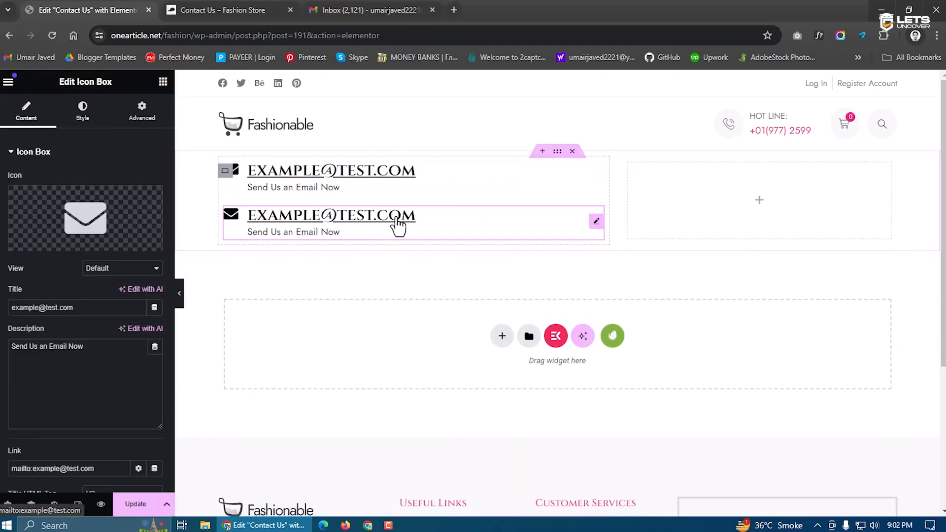
{"action": "left_click", "coordinate": [39, 227]}
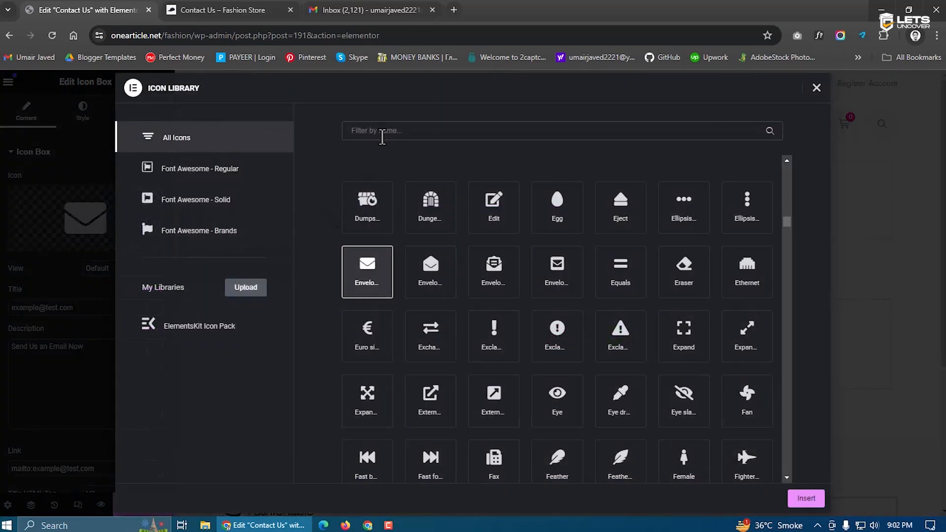
{"action": "type", "text": "phone"}
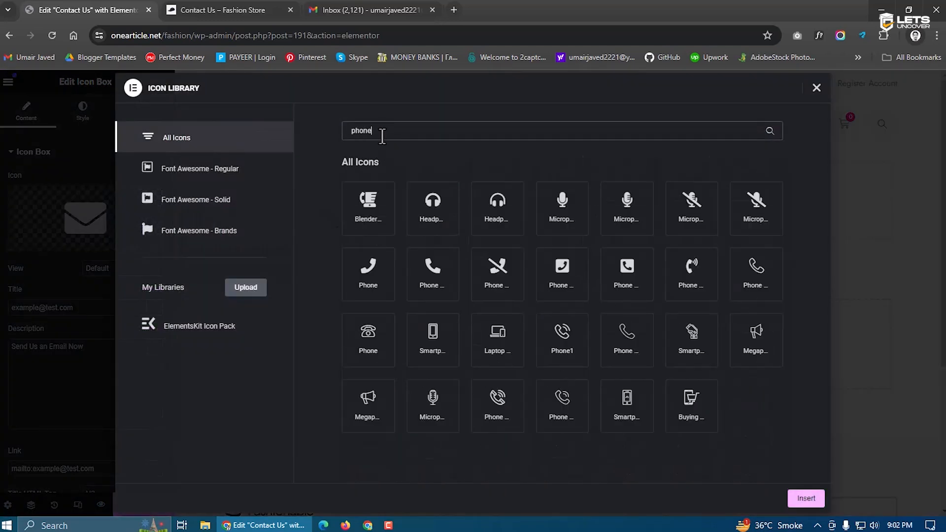
{"action": "left_click", "coordinate": [427, 291]}
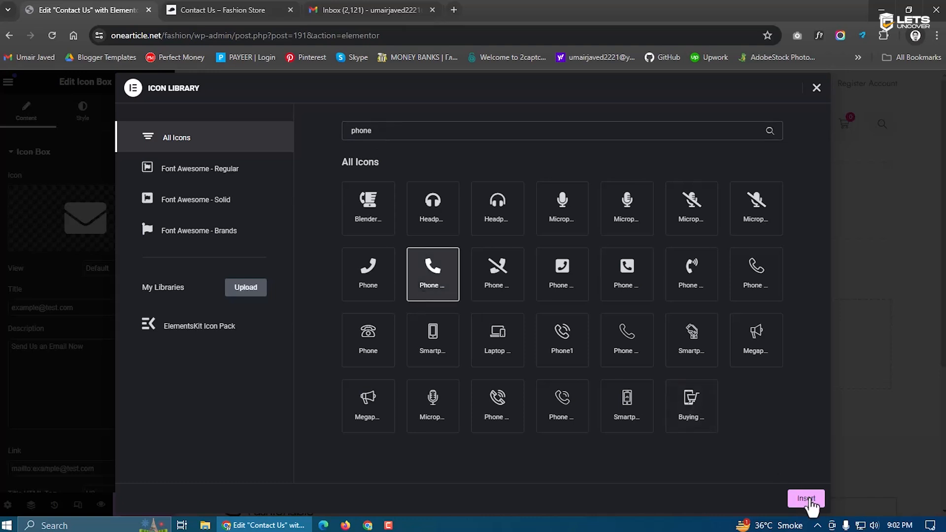
{"action": "left_click", "coordinate": [805, 498]}
Set the copy's title to a sample phone number, its link to tel: that number, description 'Call Us Now', and save
{"action": "triple_click", "coordinate": [76, 307]}
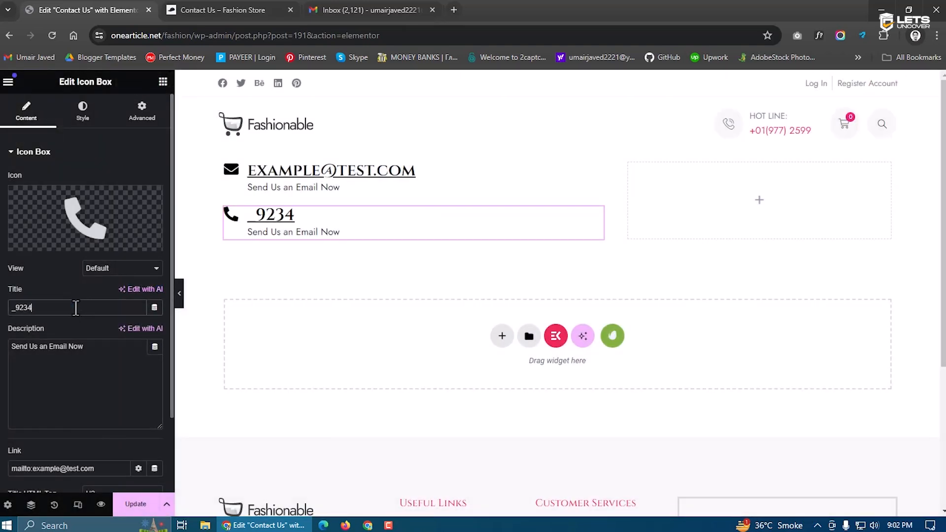
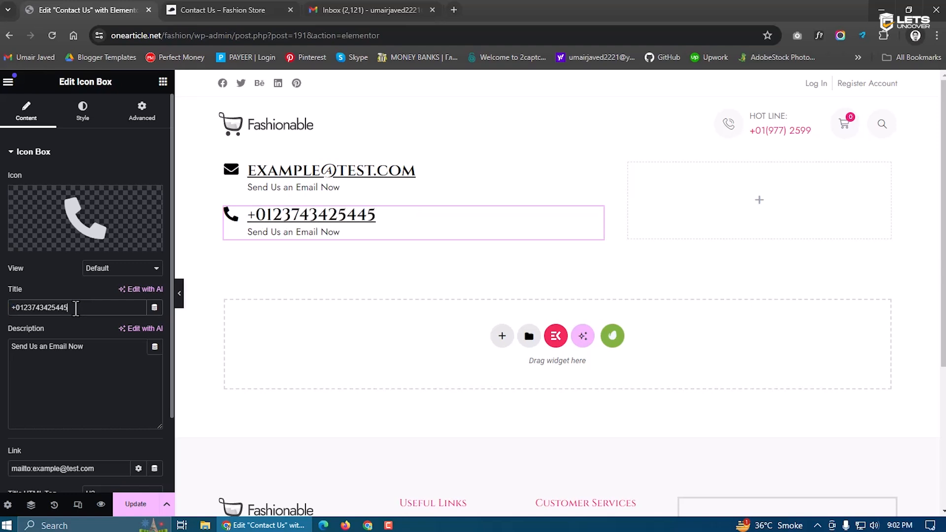
{"action": "key", "text": "ctrl+a"}
{"action": "key", "text": "ctrl+c"}
{"action": "scroll", "coordinate": [71, 448], "scroll_direction": "down", "scroll_amount": 1}
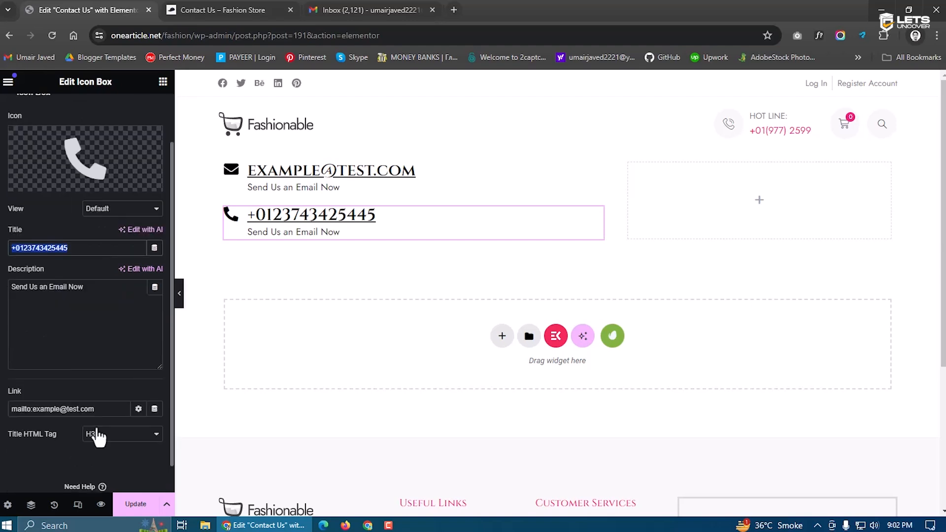
{"action": "triple_click", "coordinate": [97, 411]}
{"action": "type", "text": "te"}
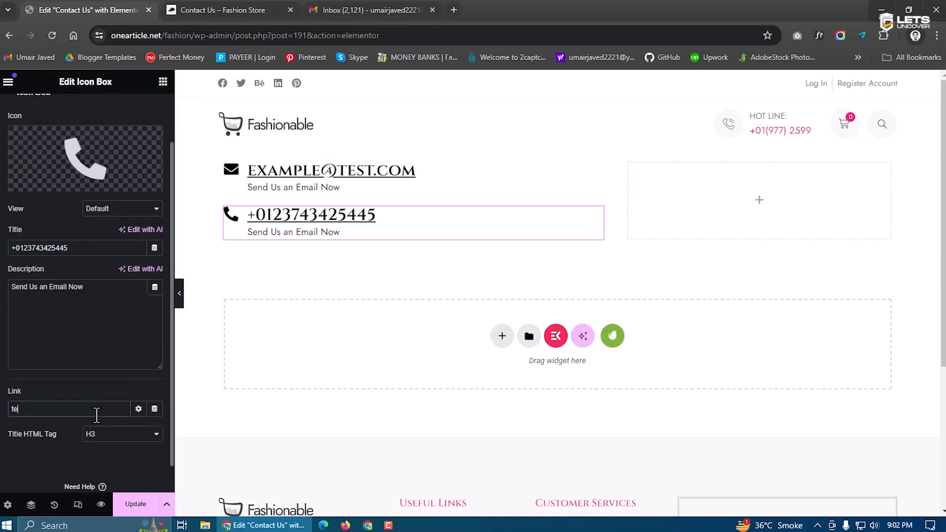
{"action": "type", "text": "l:"}
{"action": "key", "text": "ctrl+v"}
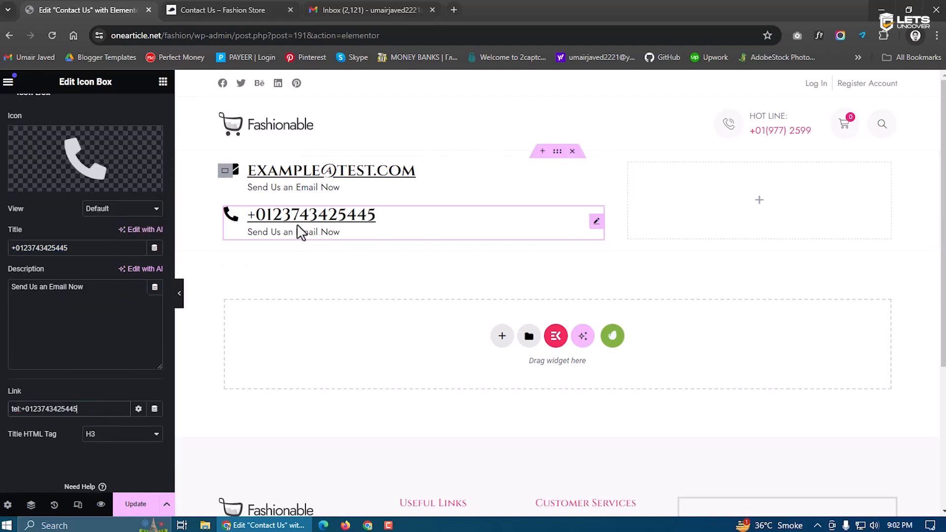
{"action": "triple_click", "coordinate": [92, 285]}
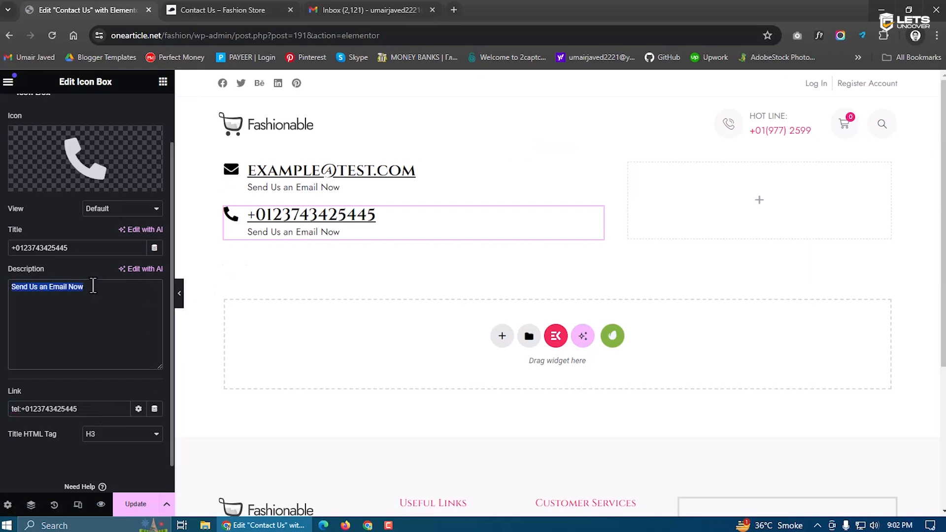
{"action": "type", "text": "qall"}
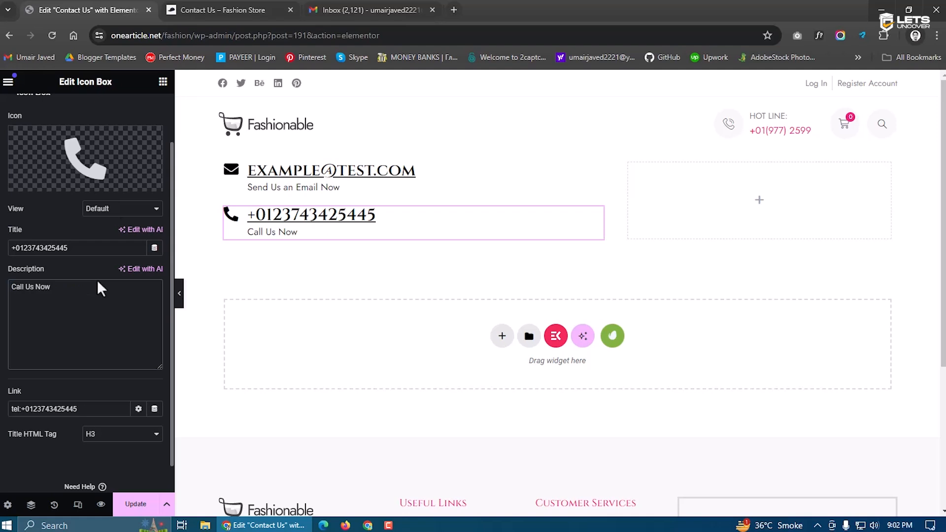
{"action": "left_click", "coordinate": [134, 504]}
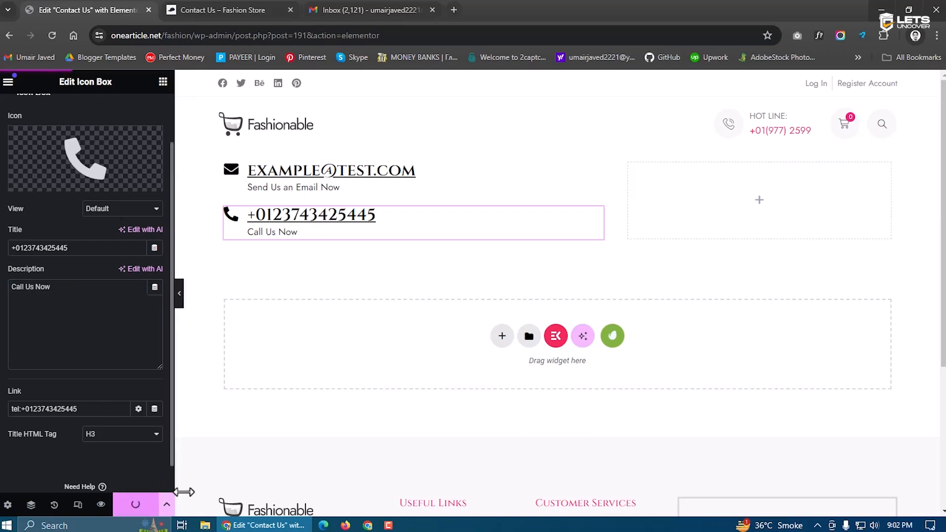
Duplicate the phone box and give the copy a map-marker icon
{"action": "right_click", "coordinate": [295, 232]}
{"action": "left_click", "coordinate": [323, 264]}
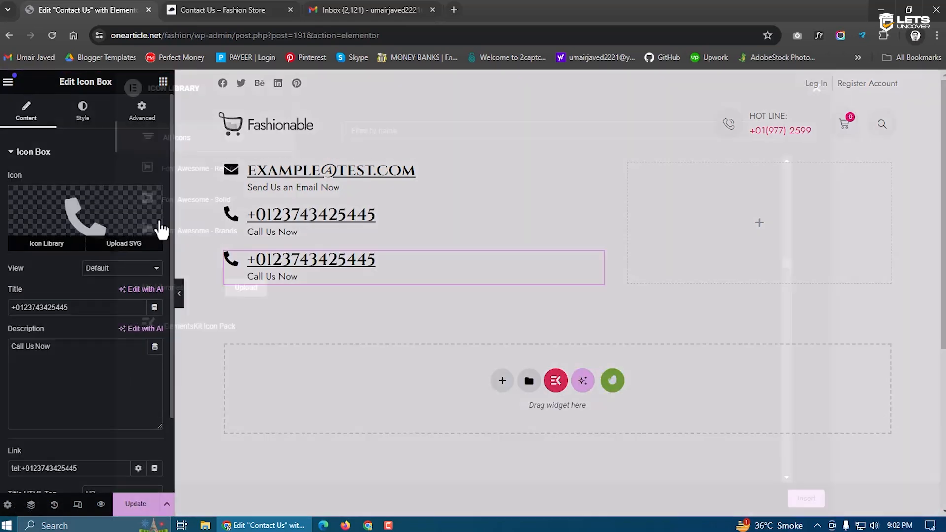
{"action": "left_click", "coordinate": [158, 226]}
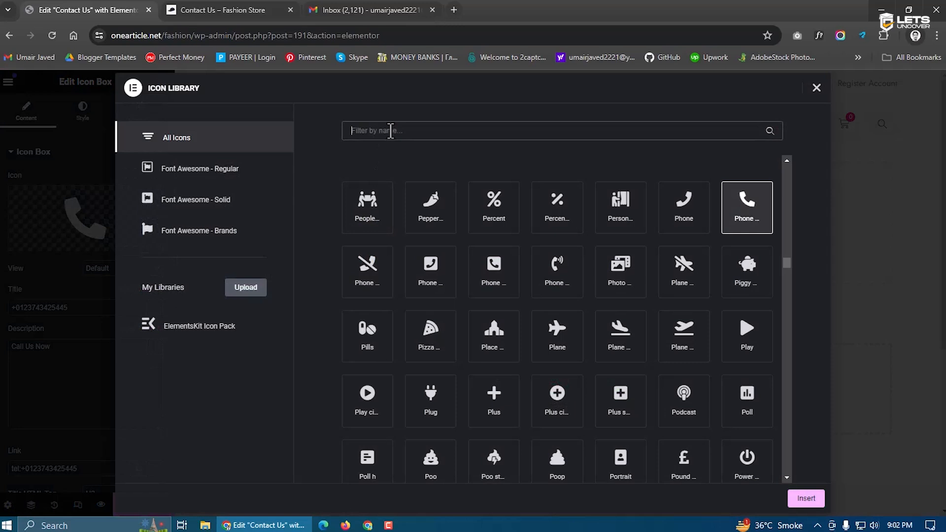
{"action": "left_click", "coordinate": [390, 131]}
{"action": "type", "text": "map"}
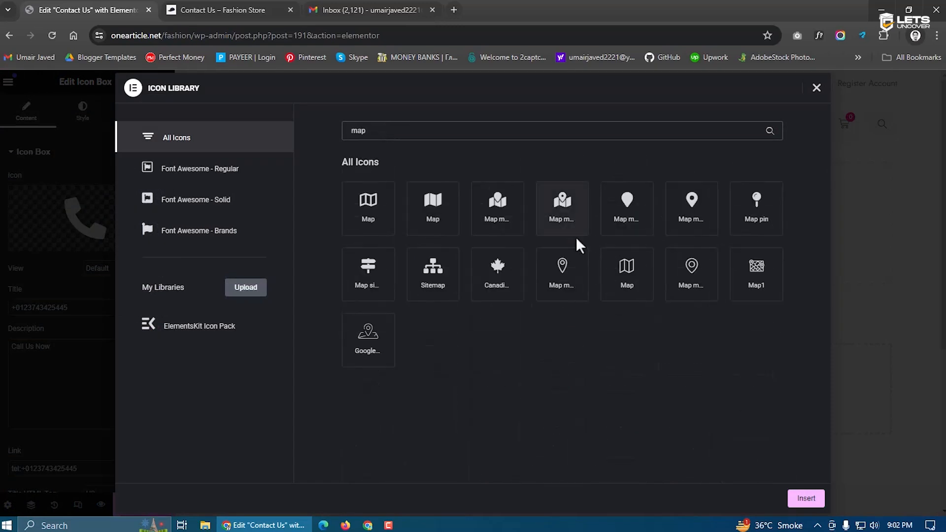
{"action": "left_click", "coordinate": [692, 227]}
{"action": "left_click", "coordinate": [806, 498]}
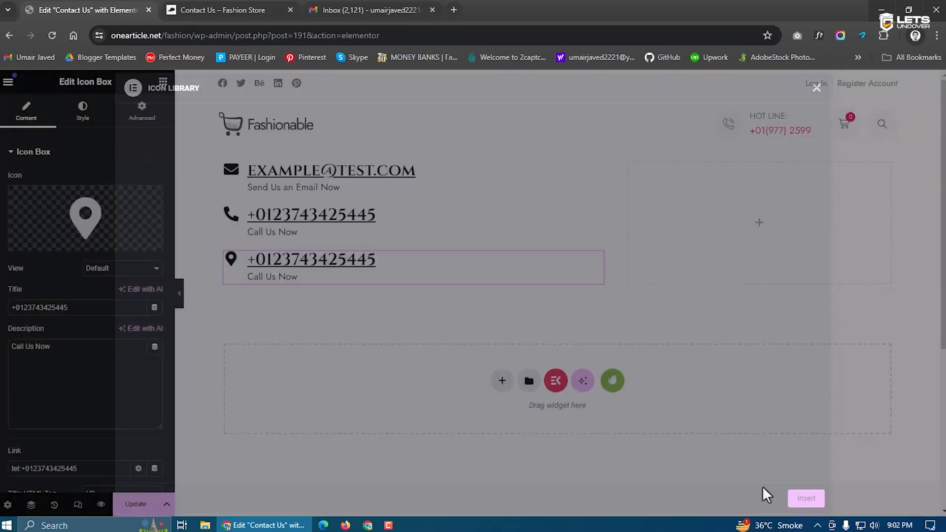
Title it '123 Street, ABC State, Country', clear its link, describe it 'You can Visit Us here', and save
{"action": "double_click", "coordinate": [110, 314]}
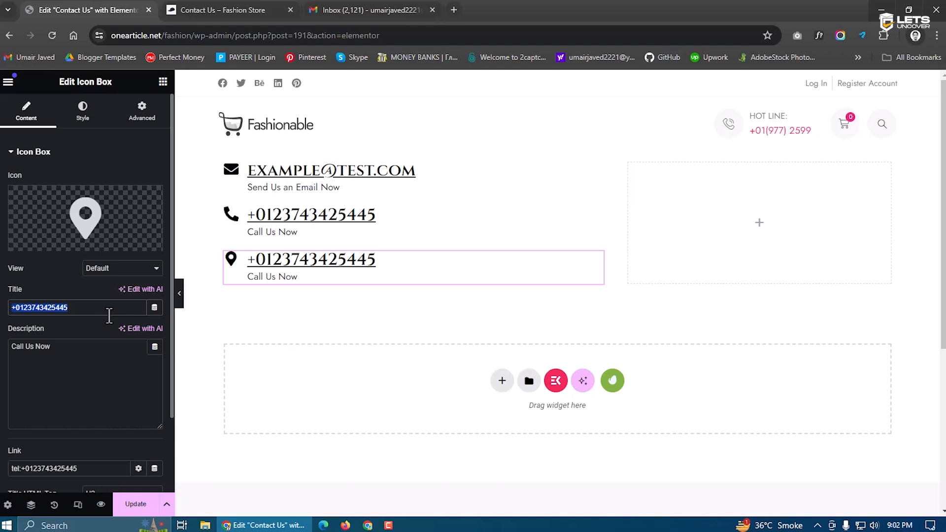
{"action": "type", "text": "123 Street, ABC State, Country"}
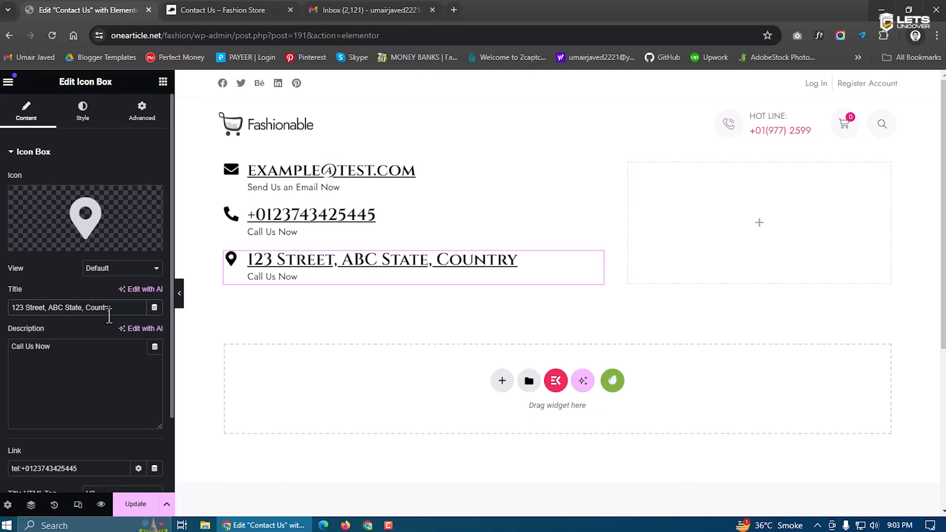
{"action": "scroll", "coordinate": [100, 375], "scroll_direction": "down", "scroll_amount": 1}
{"action": "left_click_drag", "start_coordinate": [78, 409], "coordinate": [33, 408]}
{"action": "key", "text": "BackSpace"}
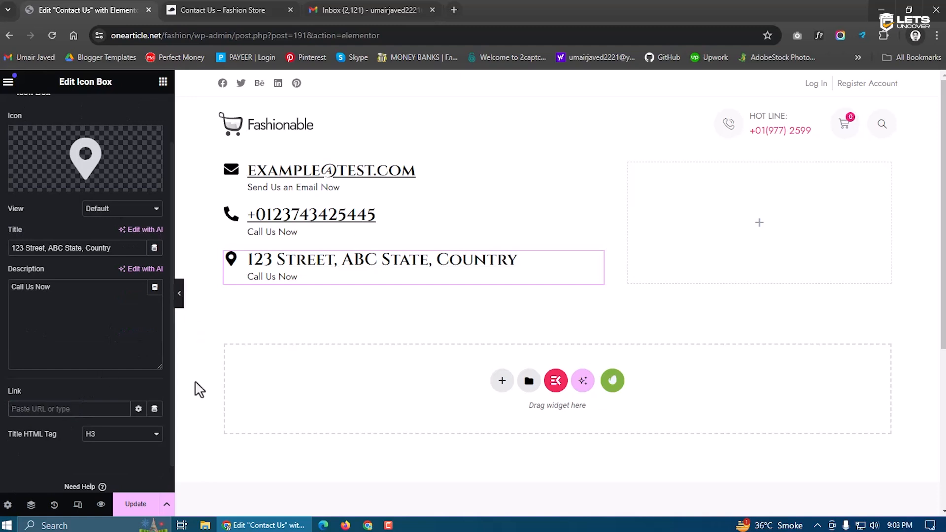
{"action": "left_click", "coordinate": [57, 341]}
{"action": "key", "text": "ctrl+a"}
{"action": "type", "text": "Y"}
{"action": "key", "text": "BackSpace"}
{"action": "type", "text": "Y"}
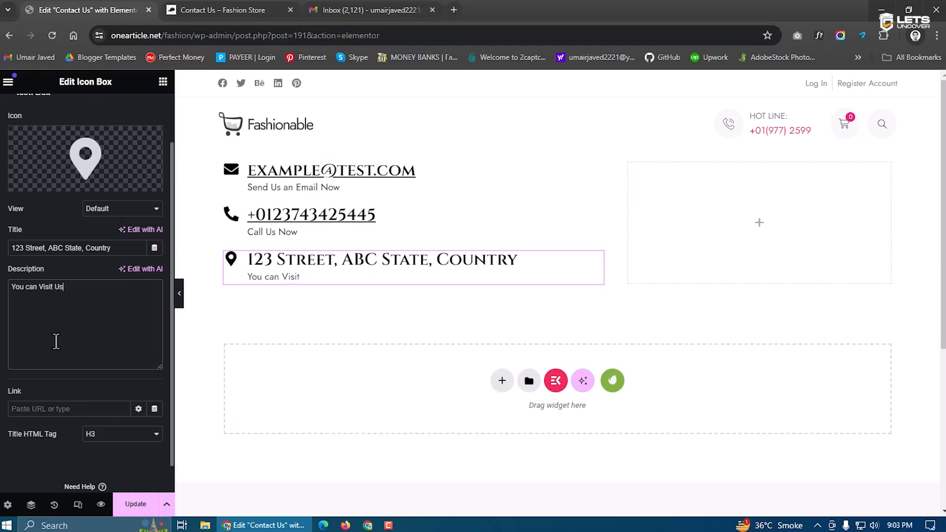
{"action": "left_click", "coordinate": [135, 502]}
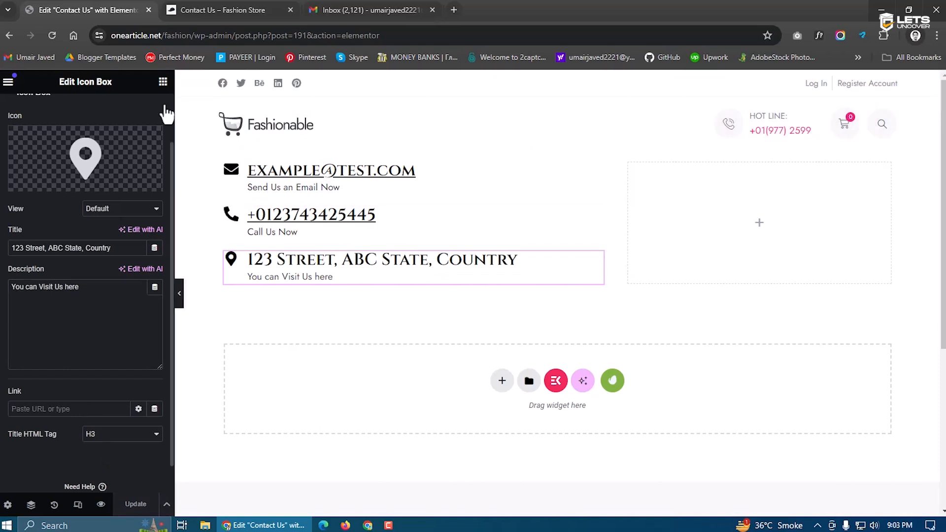
{"action": "left_click", "coordinate": [162, 81]}
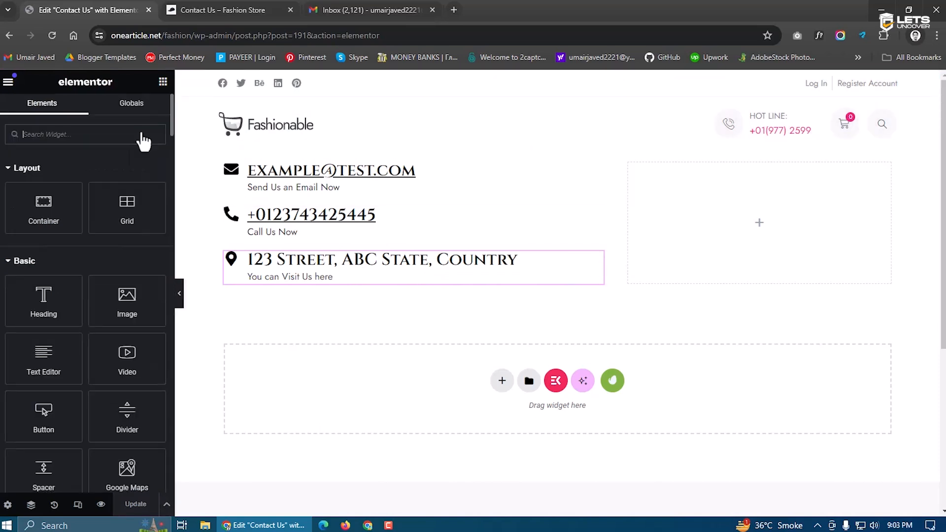
Add a Google Maps widget under the address box, 250 px tall, located at 'webmicron'
{"action": "left_click", "coordinate": [89, 134]}
{"action": "type", "text": "map"}
{"action": "left_click_drag", "start_coordinate": [43, 178], "coordinate": [359, 287]}
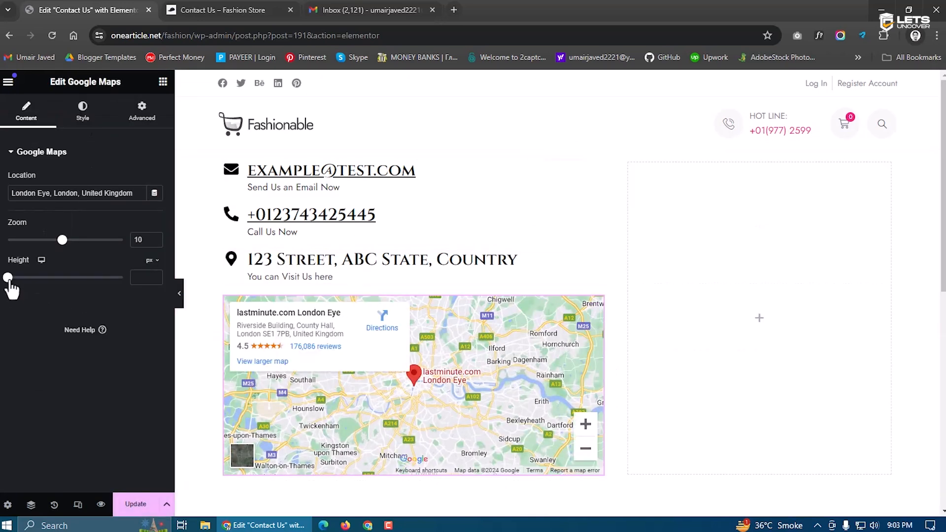
{"action": "left_click_drag", "start_coordinate": [8, 280], "coordinate": [25, 282]}
{"action": "left_click", "coordinate": [155, 275]}
{"action": "left_click", "coordinate": [154, 275]}
{"action": "left_click", "coordinate": [155, 275]}
{"action": "left_click", "coordinate": [155, 275]}
{"action": "left_click", "coordinate": [155, 275]}
{"action": "left_click", "coordinate": [155, 274]}
{"action": "left_click", "coordinate": [155, 274]}
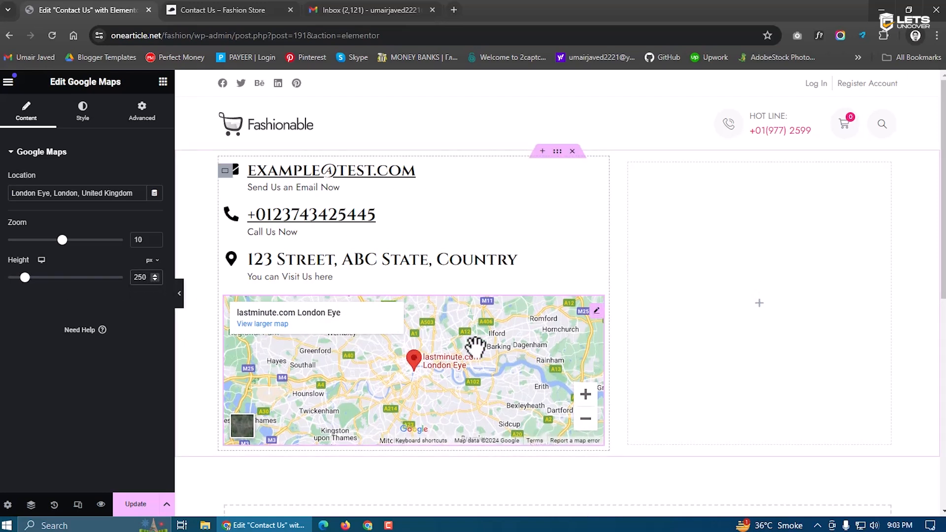
{"action": "triple_click", "coordinate": [118, 194]}
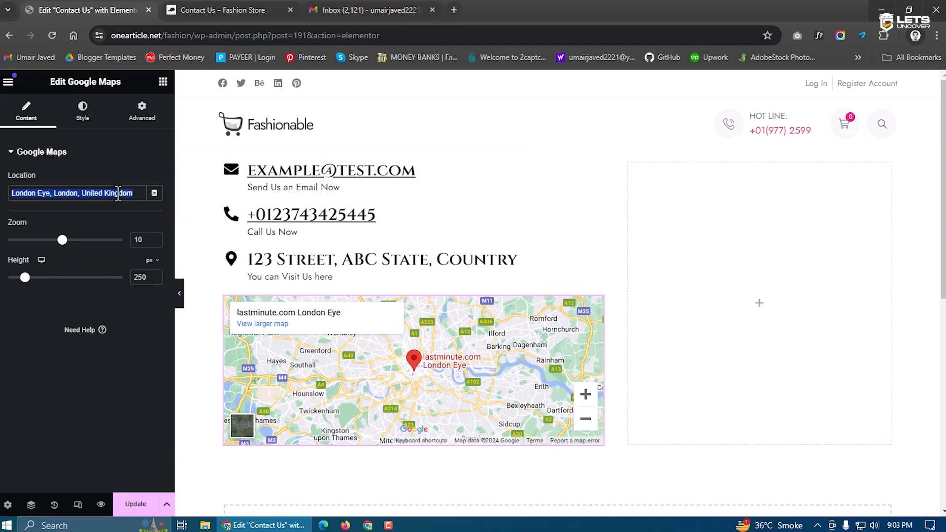
{"action": "type", "text": "webmicron"}
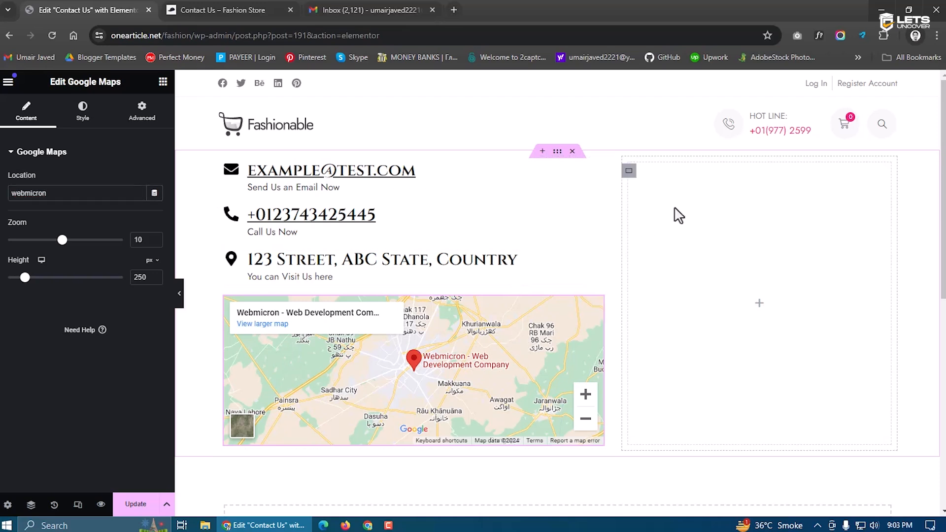
{"action": "key", "text": "F10"}
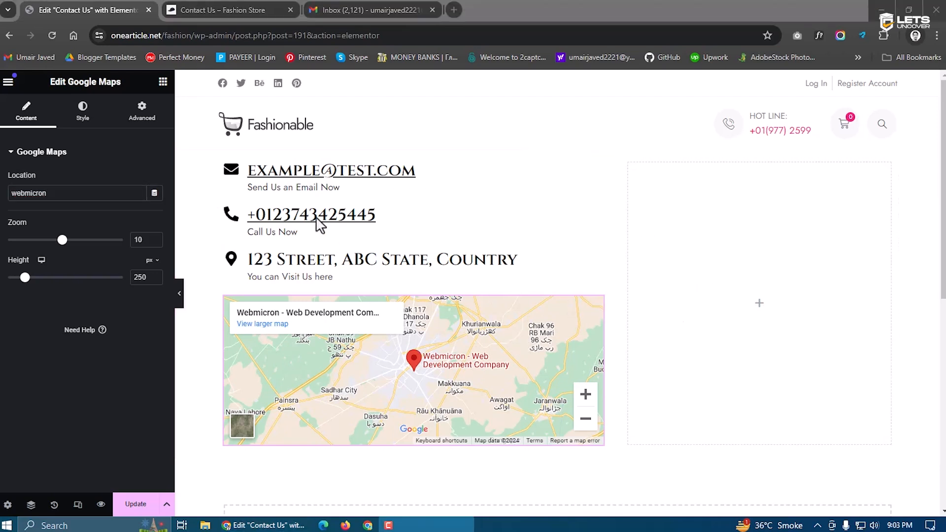
{"action": "left_click", "coordinate": [759, 303]}
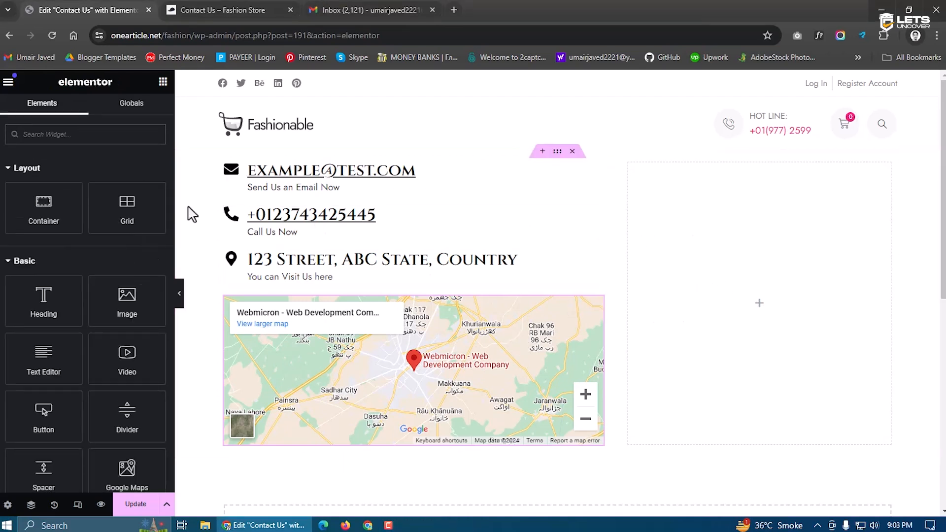
Drop a Form widget into the right column and hide its field labels
{"action": "type", "text": "form"}
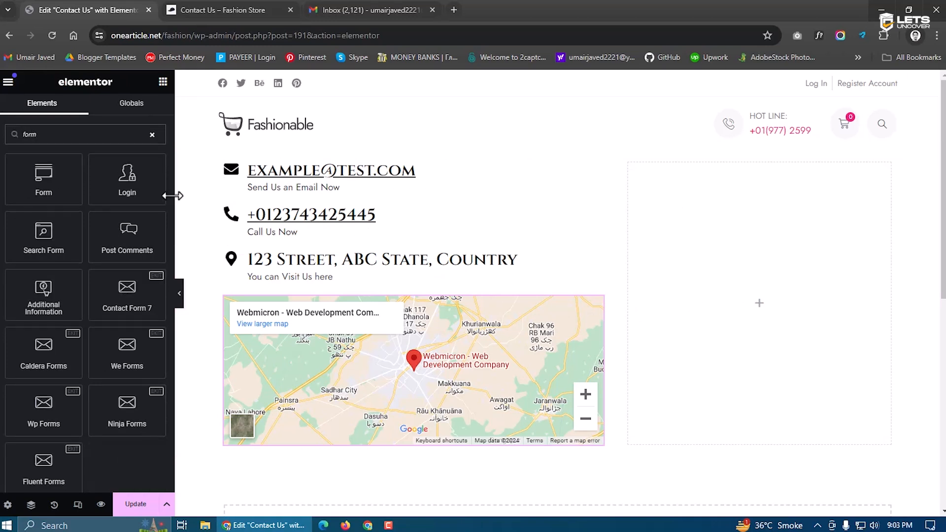
{"action": "left_click_drag", "start_coordinate": [43, 180], "coordinate": [723, 246]}
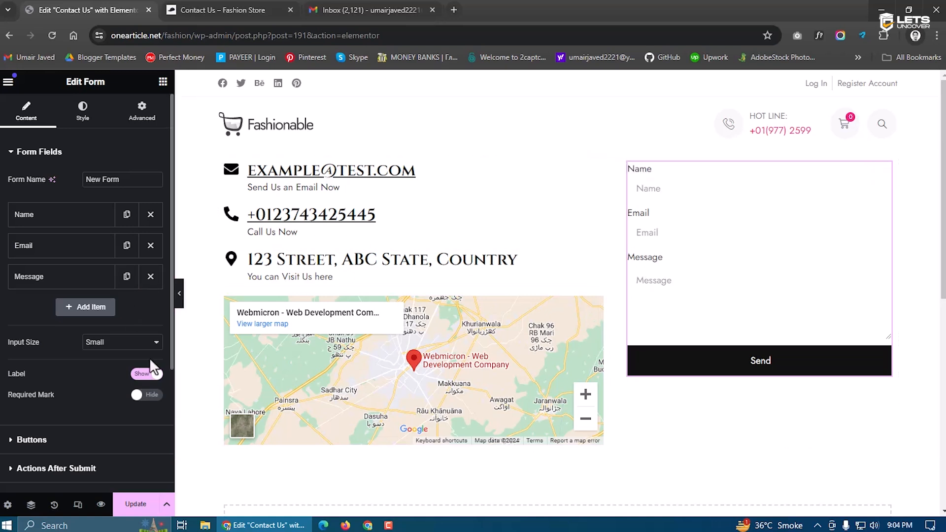
{"action": "left_click", "coordinate": [147, 375]}
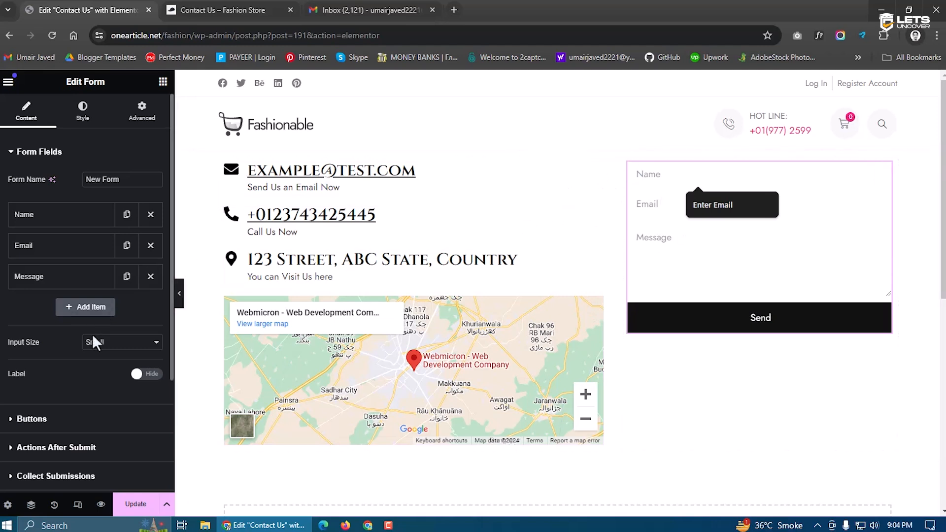
Give the form fields a dark 1 px border with 5 px rounded corners, and save
{"action": "left_click", "coordinate": [87, 117]}
{"action": "scroll", "coordinate": [49, 389], "scroll_direction": "down", "scroll_amount": 4}
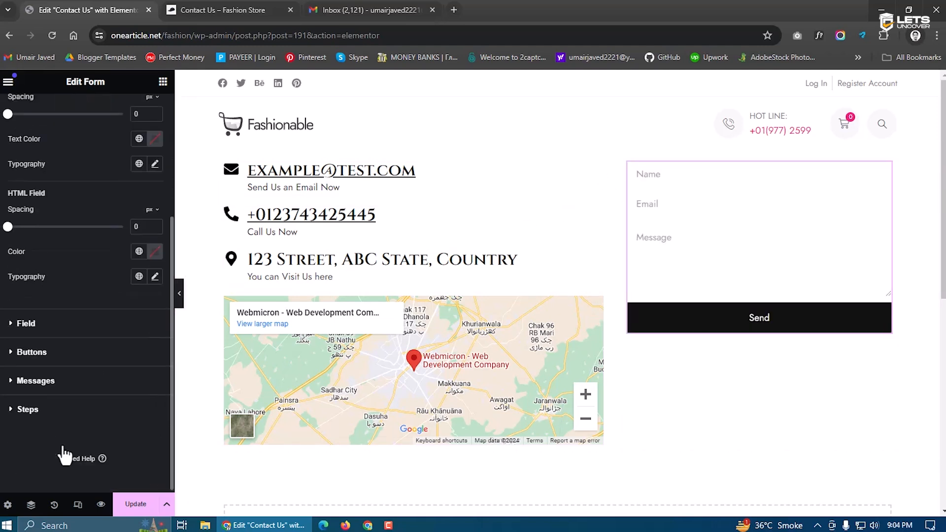
{"action": "left_click", "coordinate": [31, 329]}
{"action": "left_click", "coordinate": [148, 303]}
{"action": "left_click_drag", "start_coordinate": [116, 402], "coordinate": [55, 418]}
{"action": "left_click", "coordinate": [35, 342]}
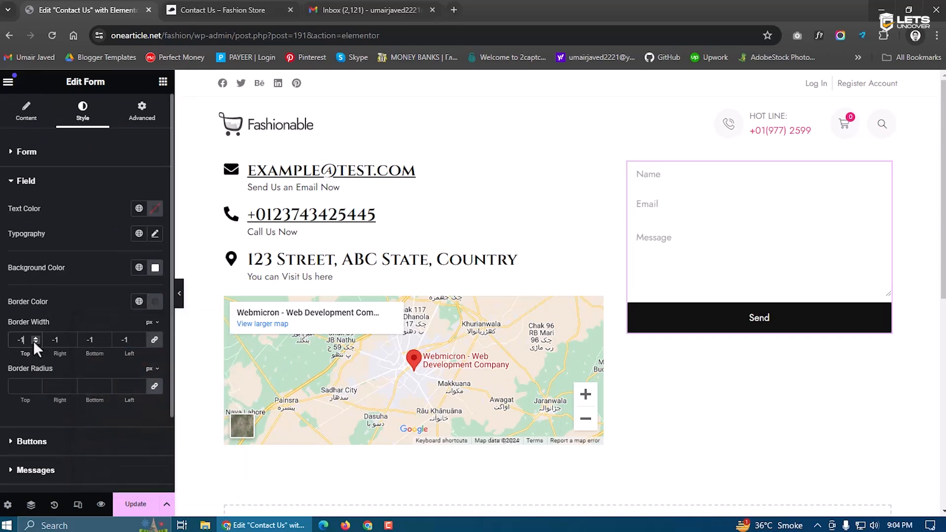
{"action": "double_click", "coordinate": [35, 336]}
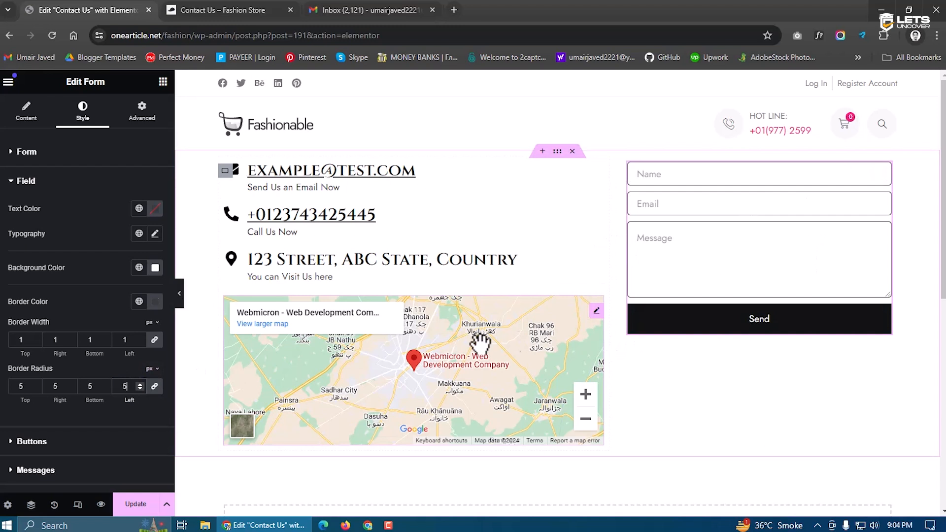
{"action": "left_click", "coordinate": [140, 505]}
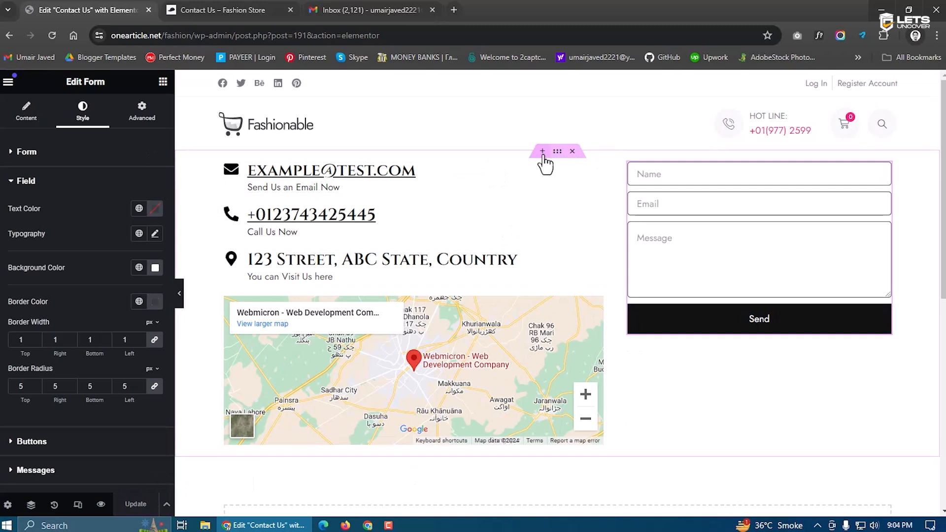
Add a one-column flexbox container above the contact details holding a centred 'Contact Us' heading
{"action": "left_click", "coordinate": [542, 151]}
{"action": "left_click", "coordinate": [506, 209]}
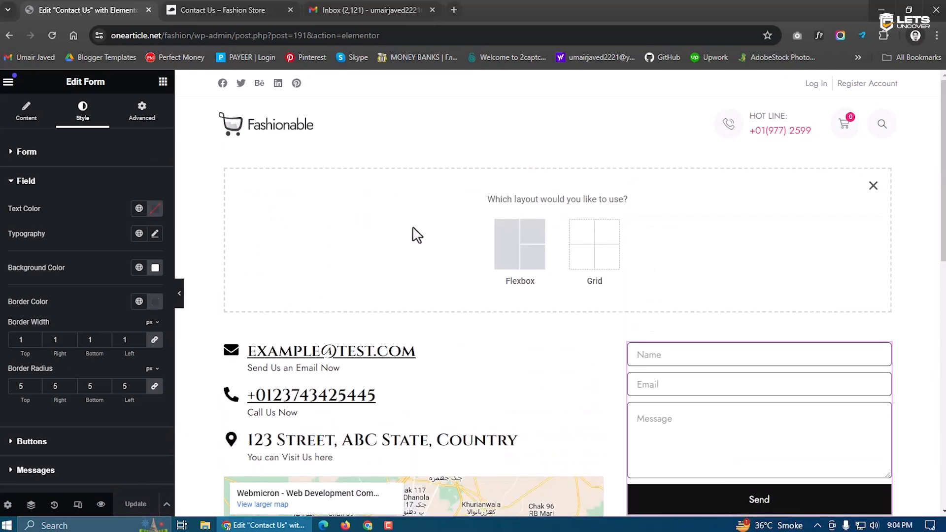
{"action": "left_click", "coordinate": [510, 261]}
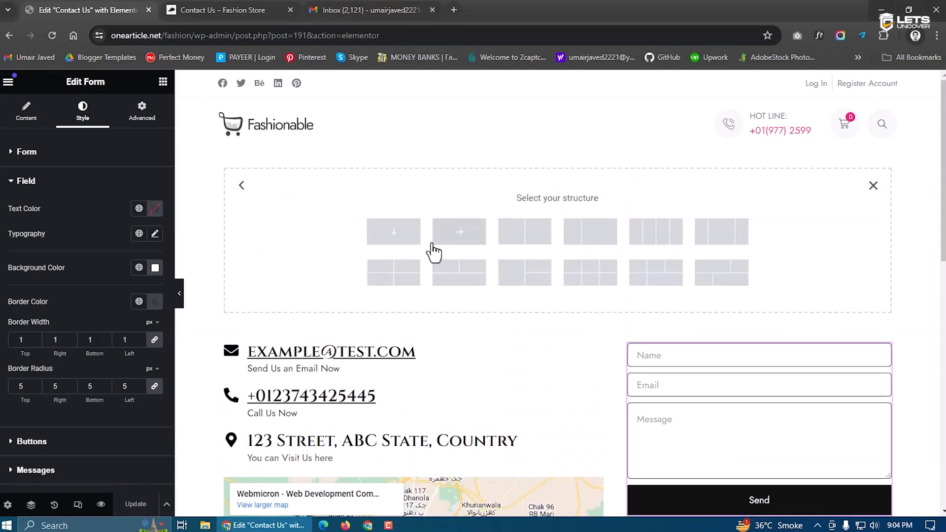
{"action": "left_click", "coordinate": [393, 231]}
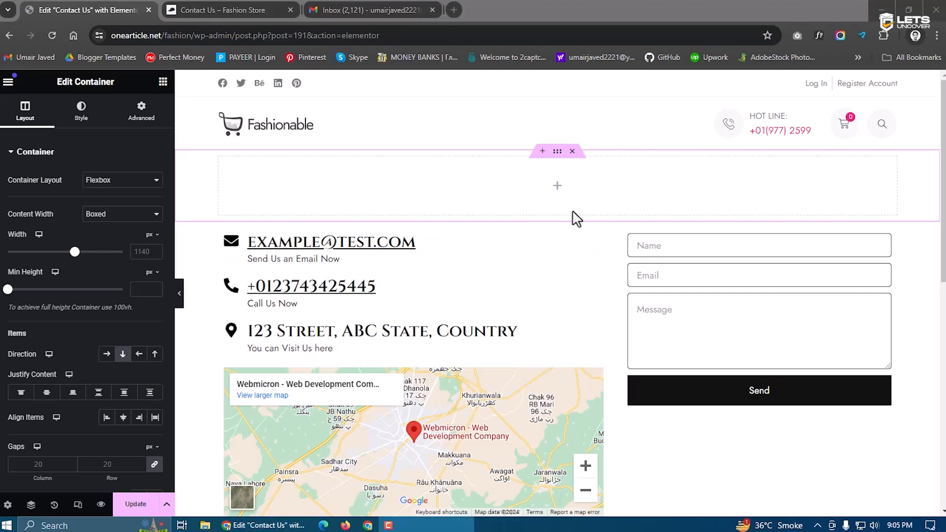
{"action": "left_click", "coordinate": [556, 192]}
{"action": "left_click_drag", "start_coordinate": [37, 301], "coordinate": [542, 197]}
{"action": "triple_click", "coordinate": [98, 212]}
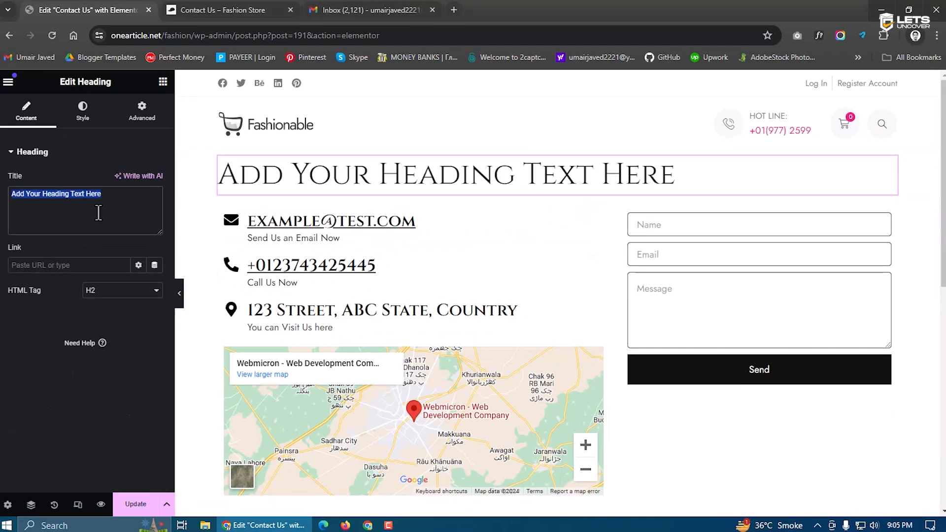
{"action": "type", "text": "contact"}
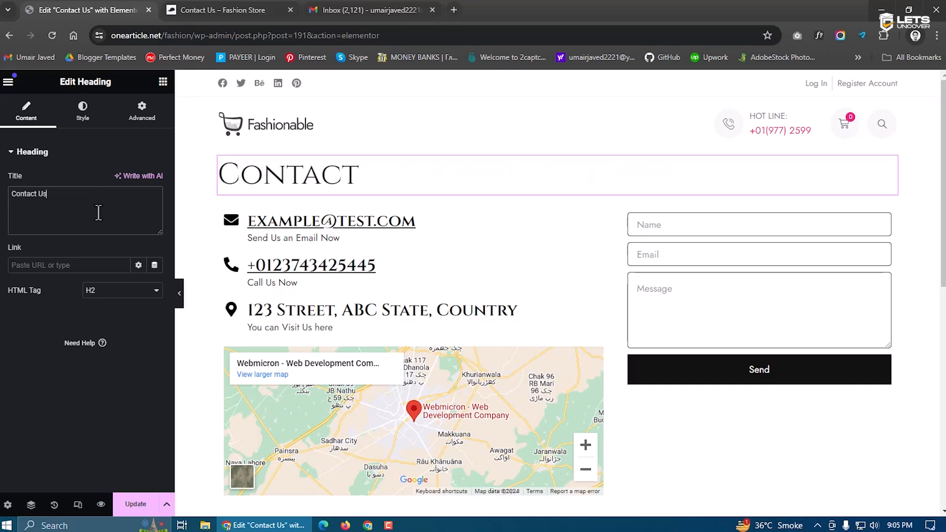
{"action": "left_click", "coordinate": [83, 112]}
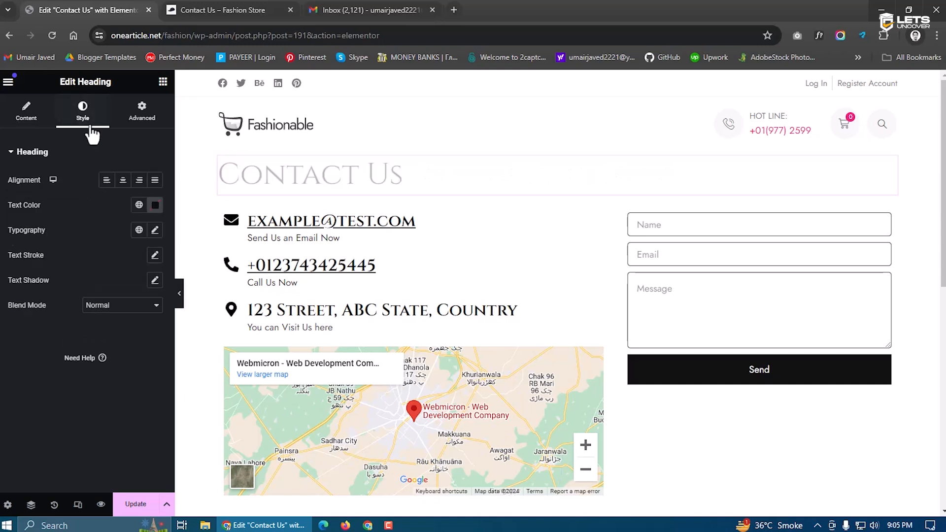
{"action": "left_click", "coordinate": [123, 180]}
Give the heading's container 60 px top and bottom padding and save the page
{"action": "left_click", "coordinate": [557, 152]}
{"action": "left_click", "coordinate": [141, 111]}
{"action": "left_click", "coordinate": [154, 240]}
{"action": "left_click", "coordinate": [77, 243]}
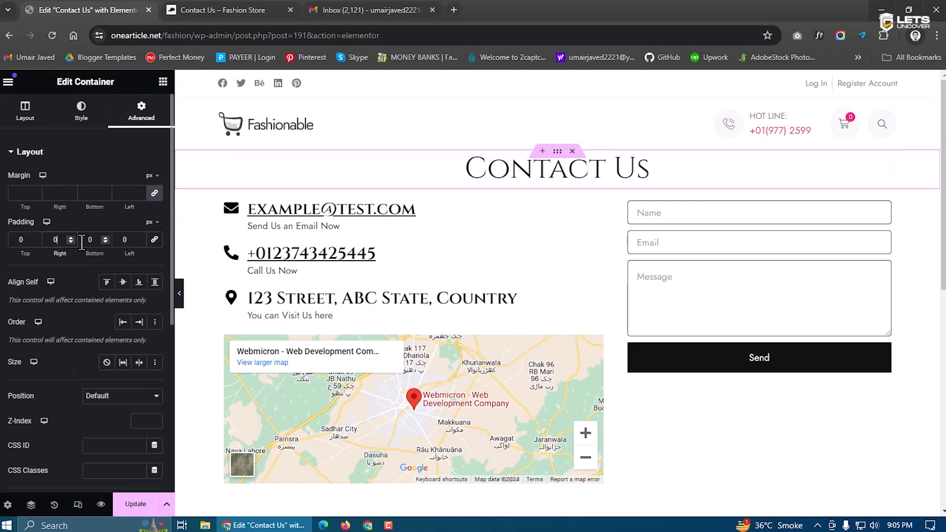
{"action": "type", "text": "6"}
{"action": "left_click", "coordinate": [16, 240]}
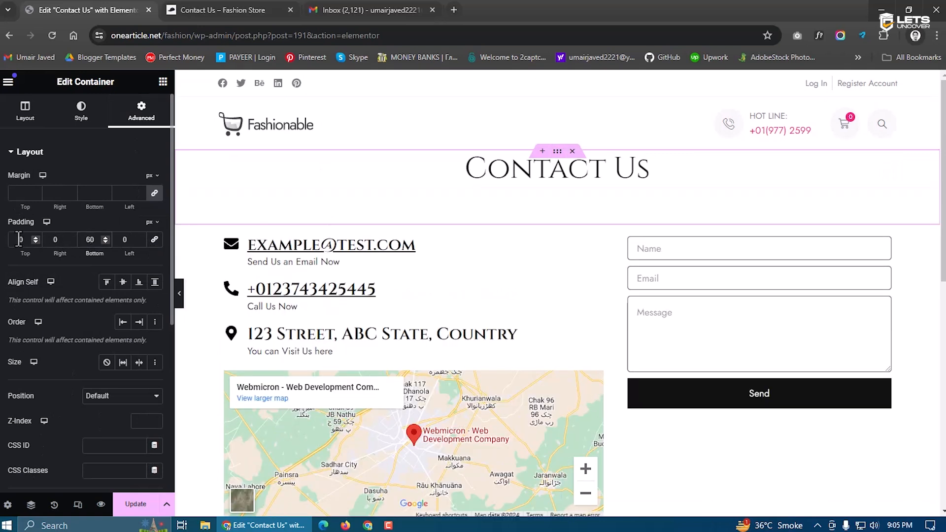
{"action": "type", "text": "6"}
{"action": "left_click", "coordinate": [148, 506]}
{"action": "scroll", "coordinate": [363, 411], "scroll_direction": "down", "scroll_amount": 4}
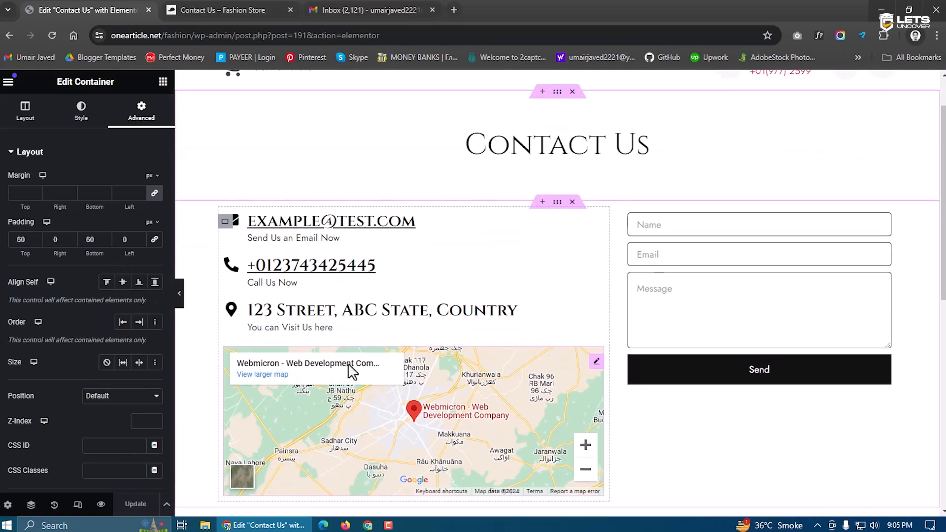
Inspect the contact form's Actions After Submit and the recipient address in its Email settings
{"action": "scroll", "coordinate": [591, 276], "scroll_direction": "up", "scroll_amount": 1}
{"action": "left_click", "coordinate": [796, 202]}
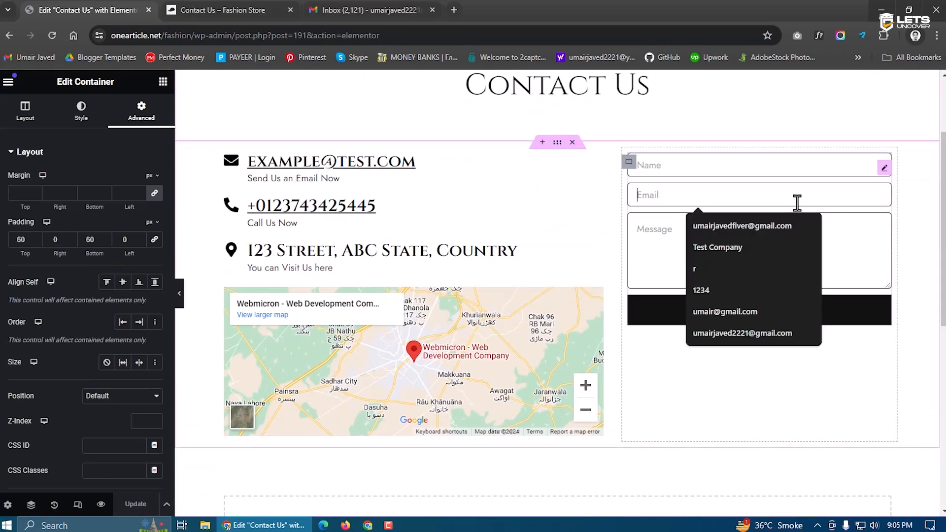
{"action": "left_click", "coordinate": [670, 218]}
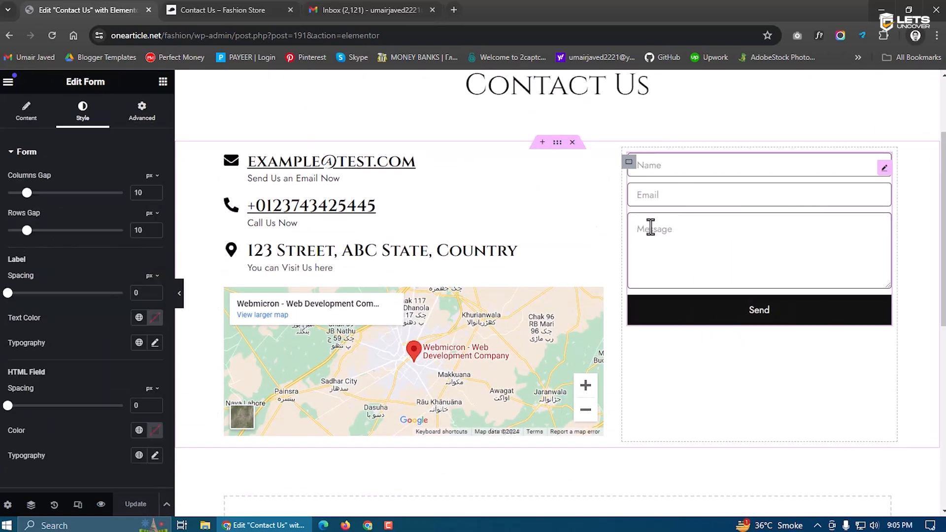
{"action": "left_click", "coordinate": [26, 111]}
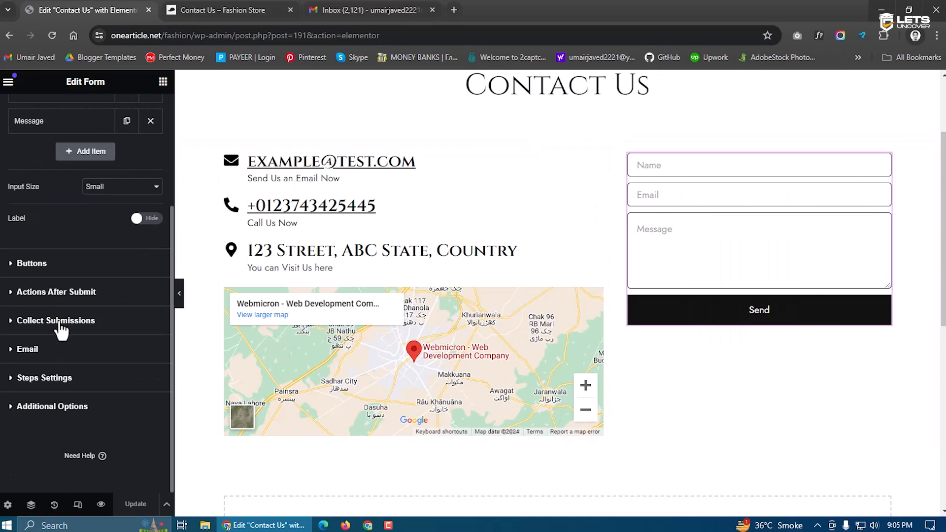
{"action": "left_click", "coordinate": [56, 294]}
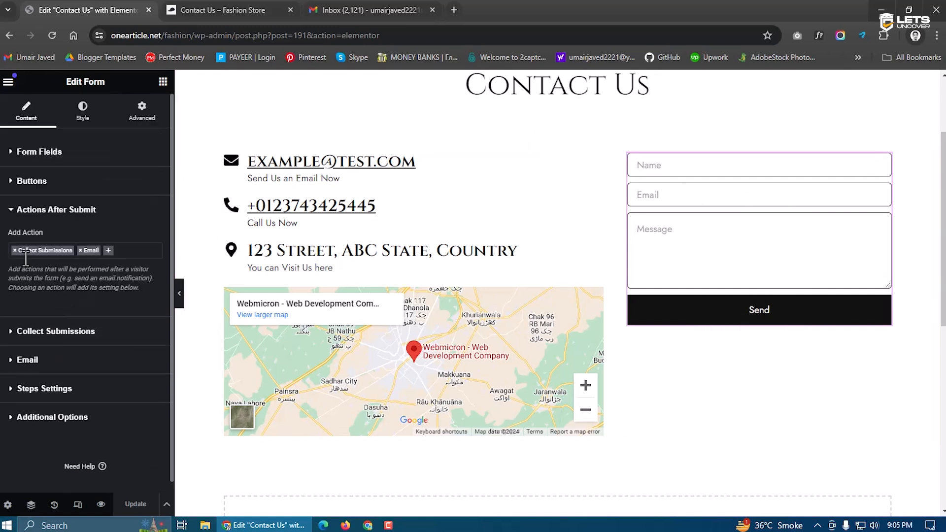
{"action": "scroll", "coordinate": [78, 292], "scroll_direction": "down", "scroll_amount": 1}
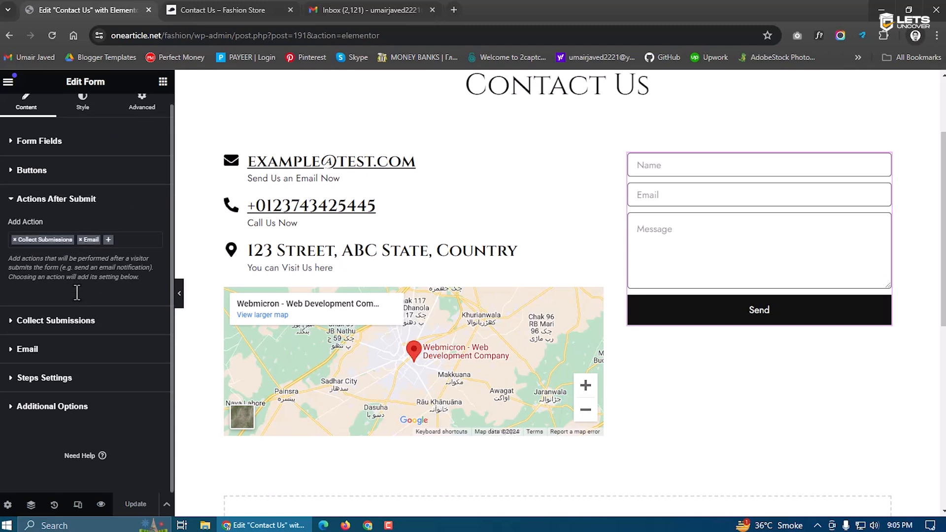
{"action": "left_click", "coordinate": [30, 350]}
{"action": "left_click_drag", "start_coordinate": [106, 307], "coordinate": [1, 319]}
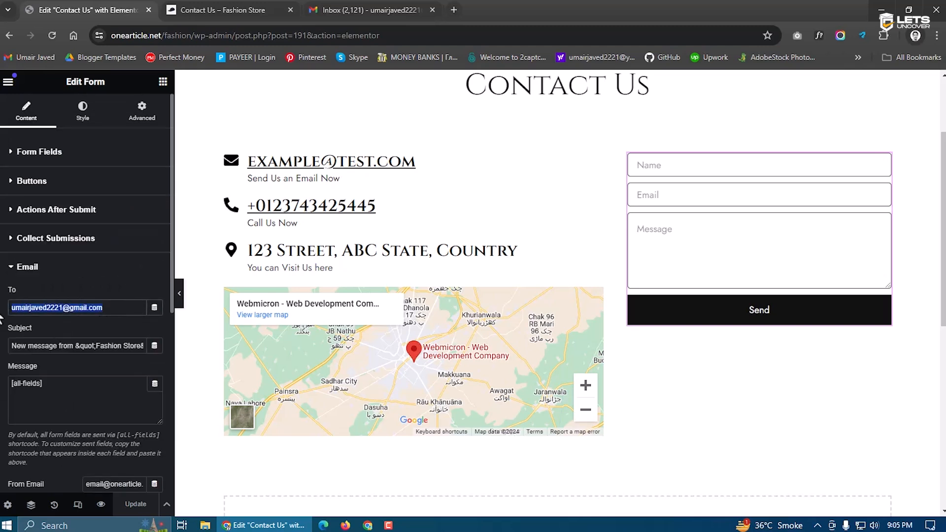
{"action": "left_click", "coordinate": [35, 213]}
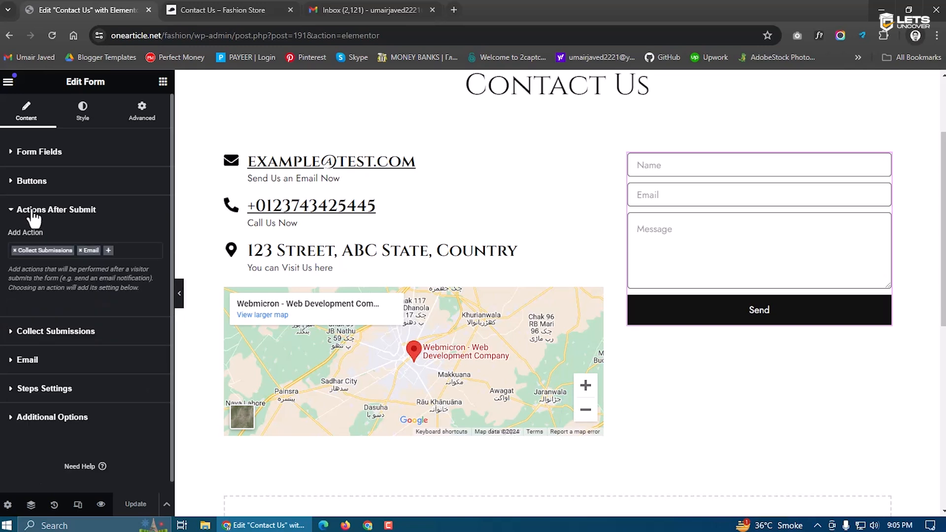
{"action": "left_click", "coordinate": [35, 213]}
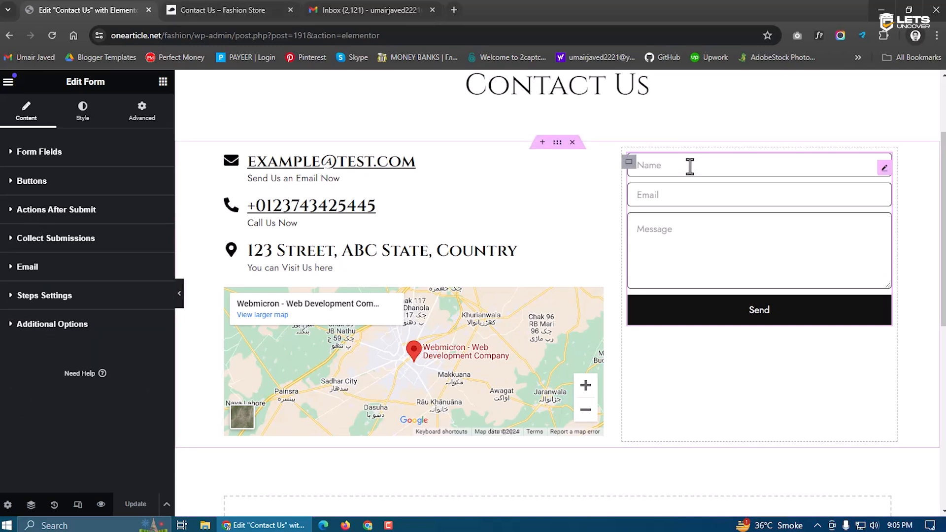
{"action": "left_click", "coordinate": [162, 81]}
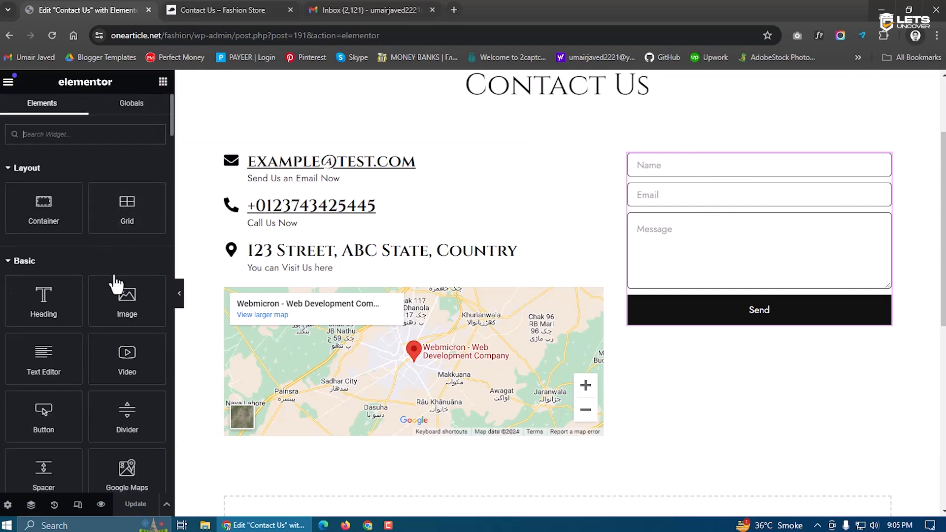
Add a centred 'Fill this form' heading at 28 px above the contact form and save
{"action": "left_click_drag", "start_coordinate": [43, 295], "coordinate": [722, 167]}
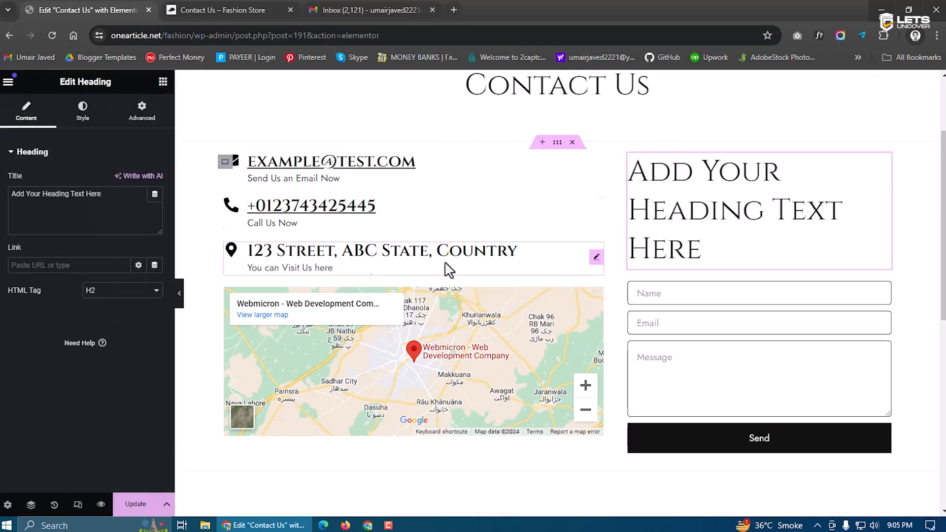
{"action": "triple_click", "coordinate": [116, 218]}
{"action": "type", "text": "Fil"}
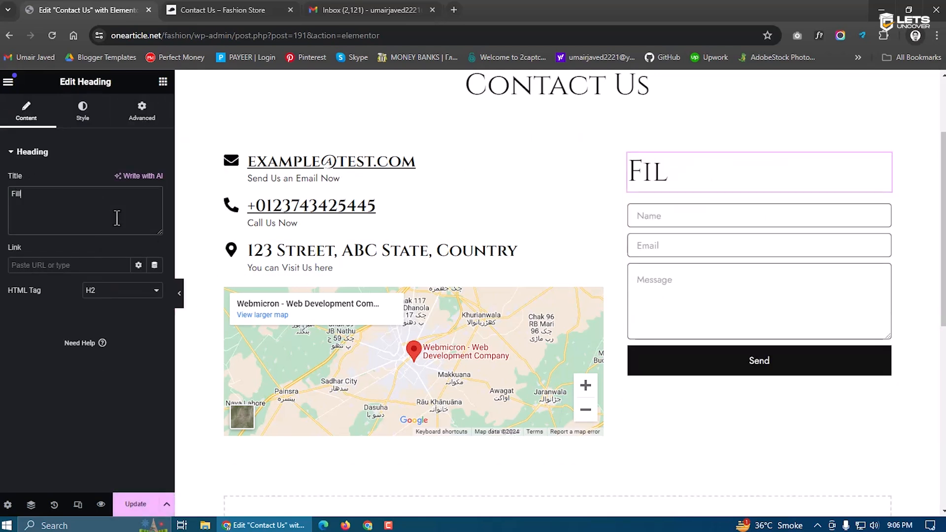
{"action": "type", "text": "l this"}
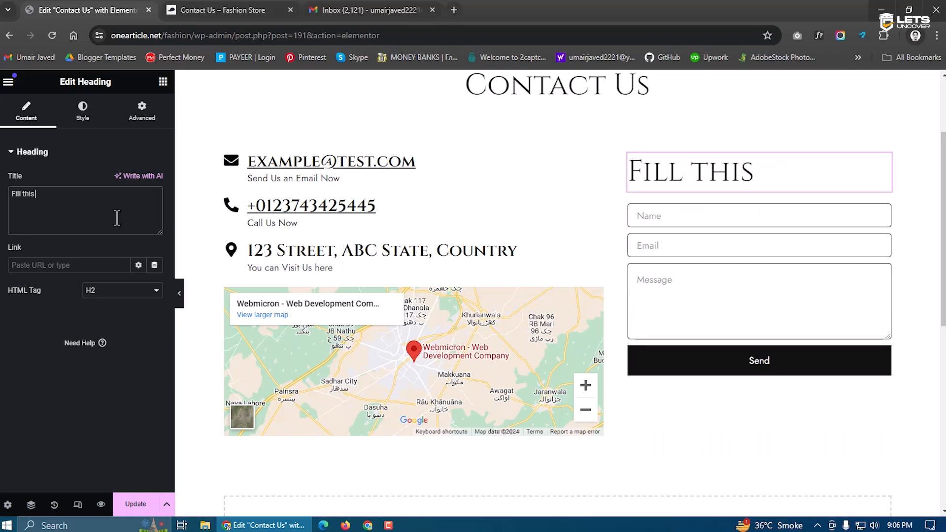
{"action": "type", "text": " form"}
{"action": "left_click", "coordinate": [82, 106]}
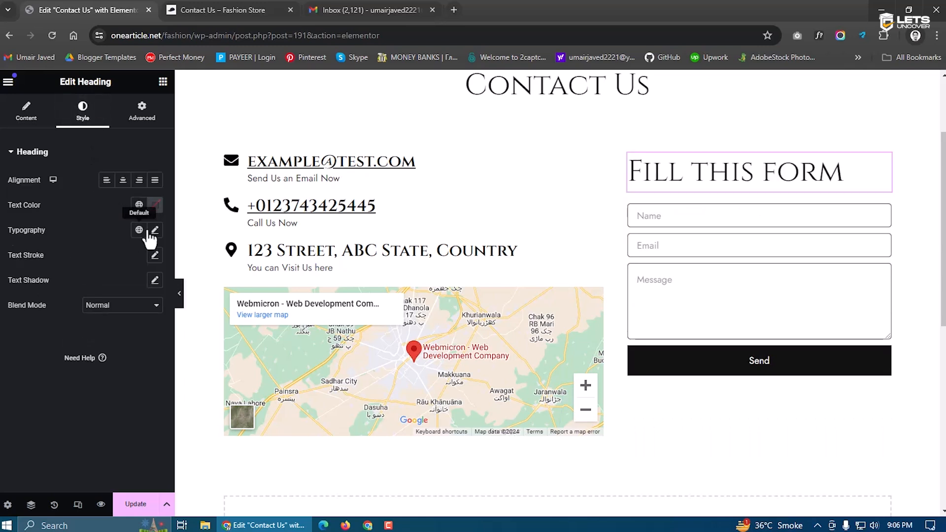
{"action": "left_click", "coordinate": [154, 230]}
{"action": "type", "text": "28"}
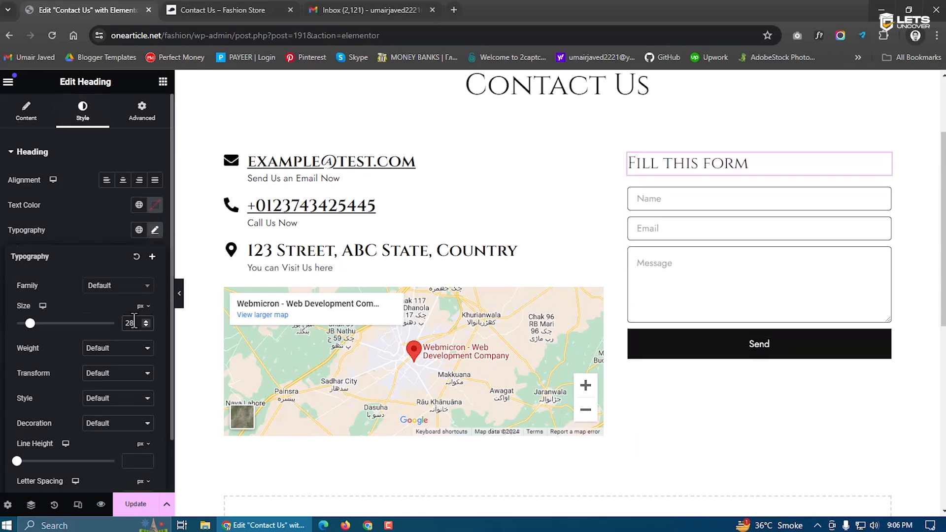
{"action": "left_click", "coordinate": [107, 186]}
{"action": "left_click", "coordinate": [123, 181]}
{"action": "left_click", "coordinate": [153, 505]}
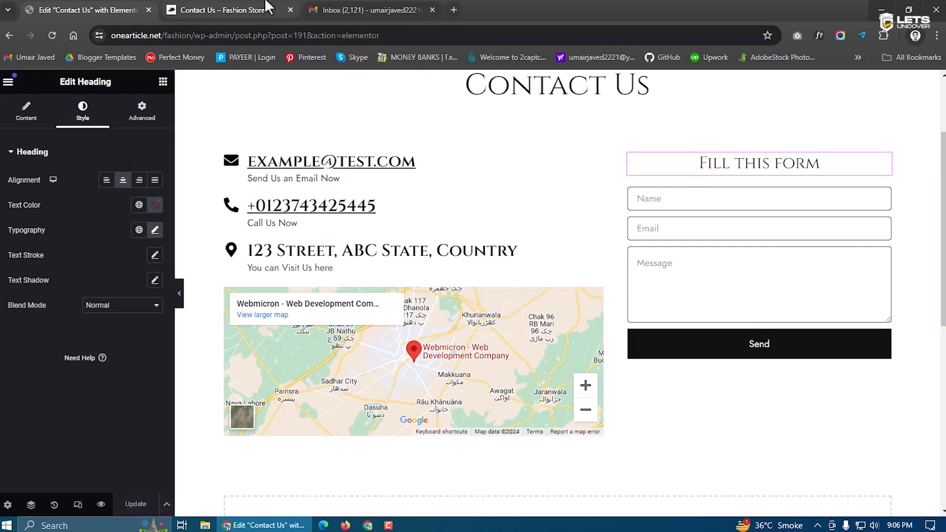
Reload the live Contact Us page to confirm the new heading appears
{"action": "left_click", "coordinate": [266, 10]}
{"action": "left_click", "coordinate": [50, 36]}
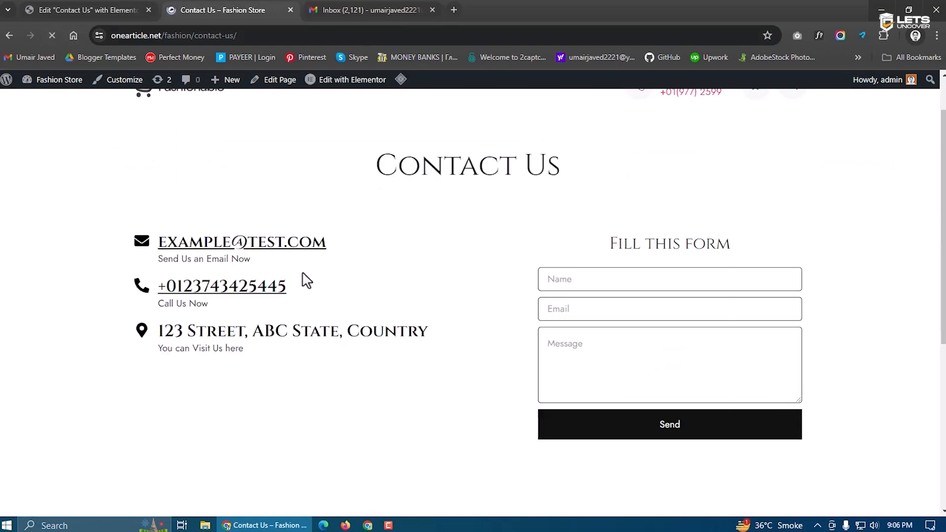
{"action": "scroll", "coordinate": [564, 319], "scroll_direction": "down", "scroll_amount": 5}
{"action": "scroll", "coordinate": [553, 323], "scroll_direction": "up", "scroll_amount": 2}
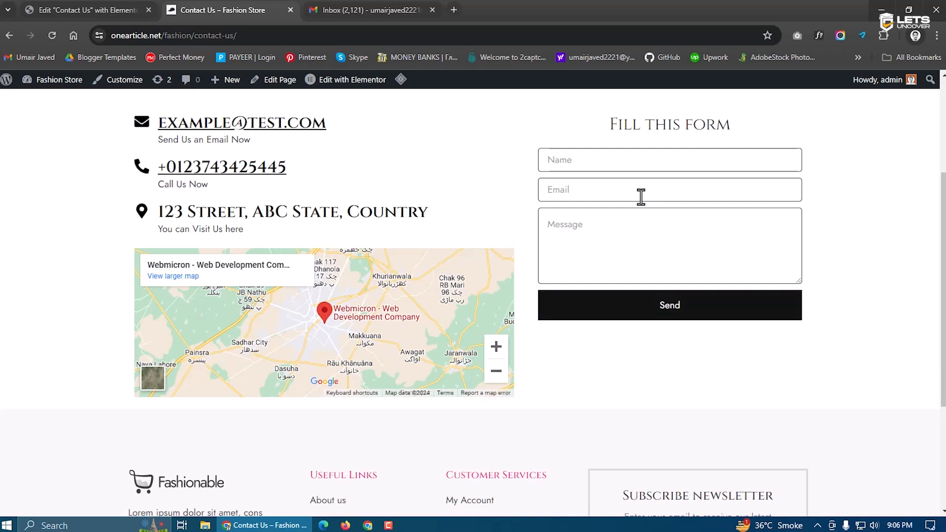
{"action": "left_click", "coordinate": [89, 10]}
Add a required telephone field labelled Phone to the contact form
{"action": "left_click", "coordinate": [748, 256]}
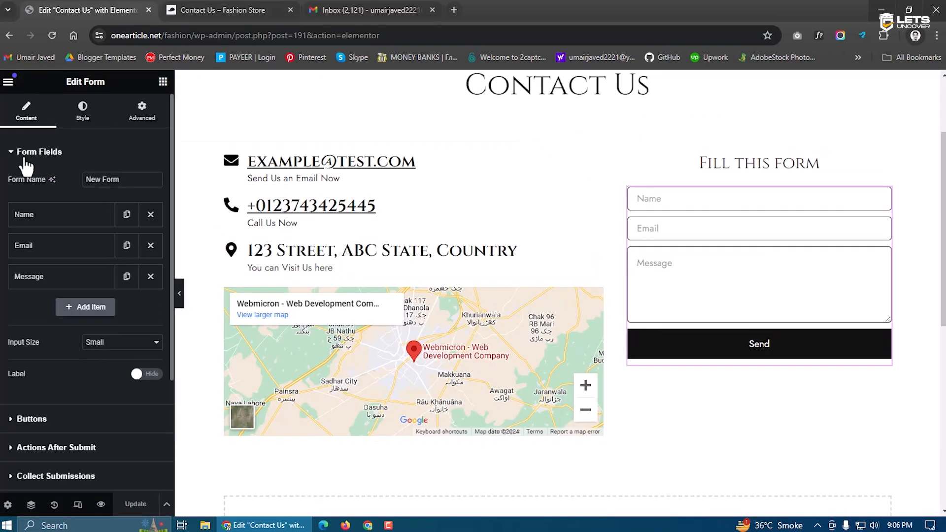
{"action": "left_click", "coordinate": [126, 245]}
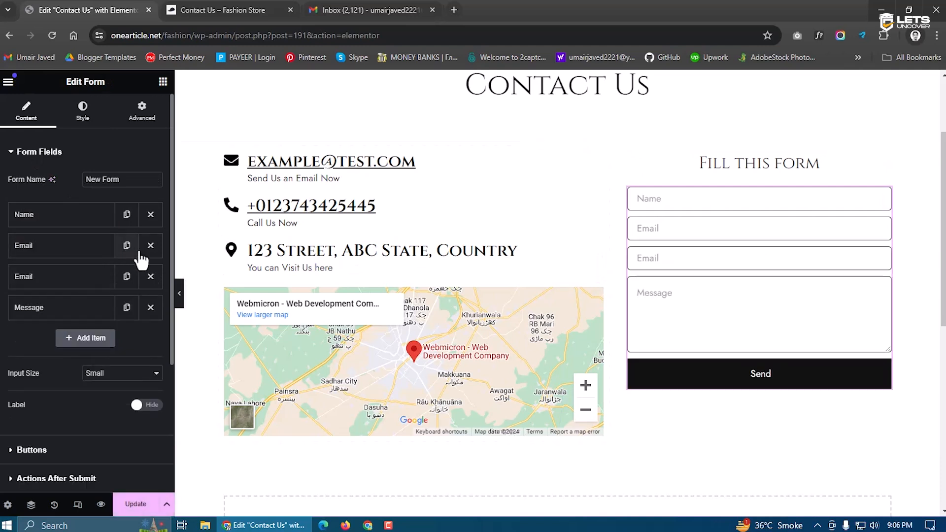
{"action": "left_click", "coordinate": [150, 277]}
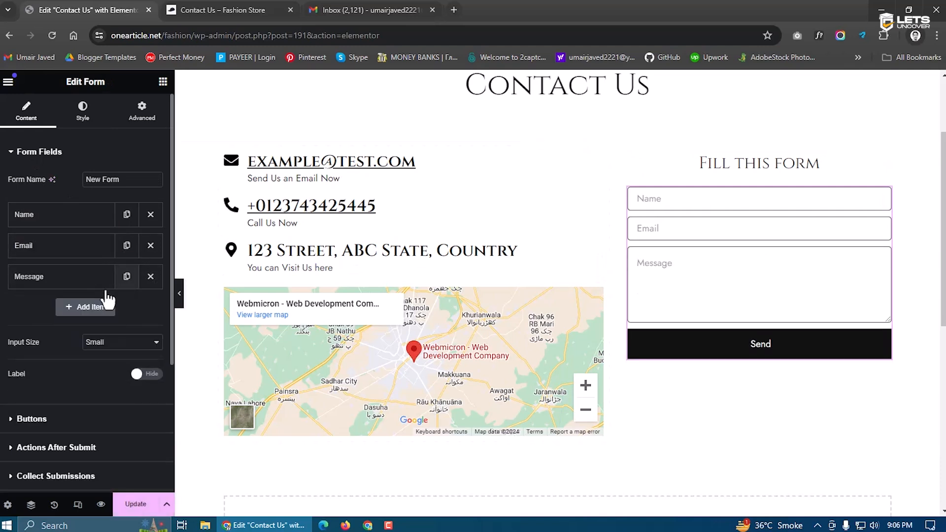
{"action": "left_click", "coordinate": [86, 306]}
{"action": "left_click", "coordinate": [94, 359]}
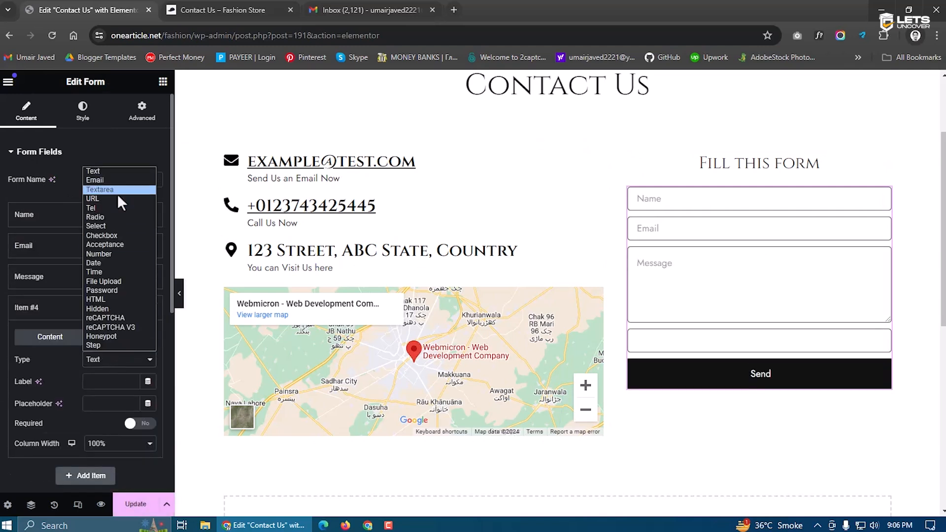
{"action": "left_click", "coordinate": [106, 210]}
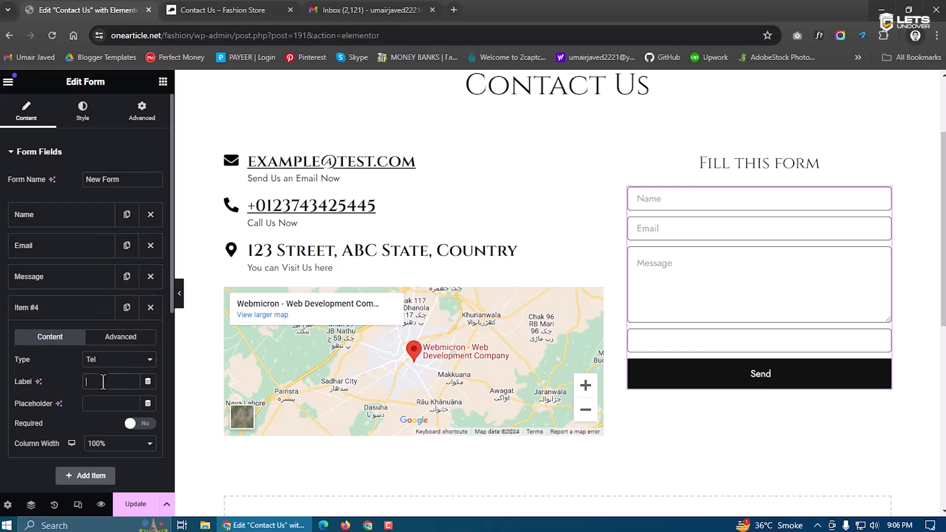
{"action": "type", "text": "Pho"}
{"action": "left_click", "coordinate": [139, 423]}
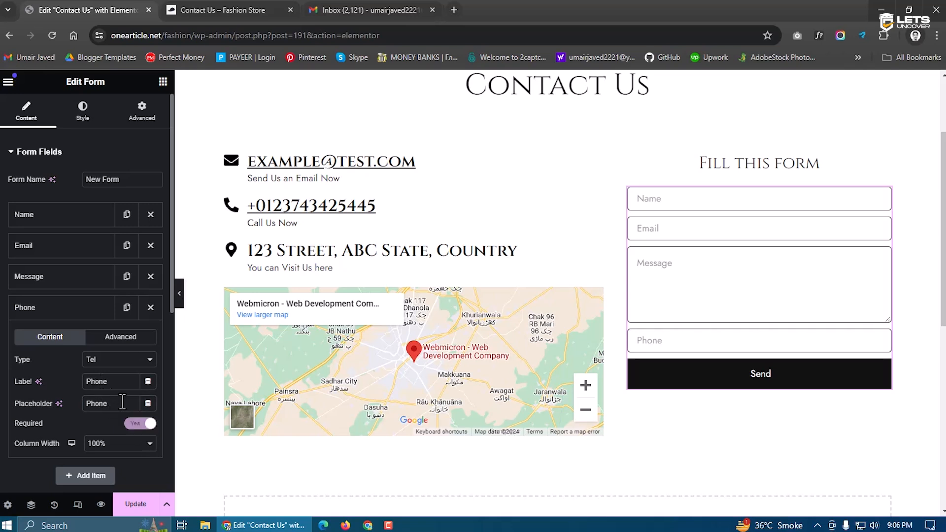
Move the Phone field above Message and save the page
{"action": "left_click", "coordinate": [67, 316]}
{"action": "left_click_drag", "start_coordinate": [66, 315], "coordinate": [64, 278]}
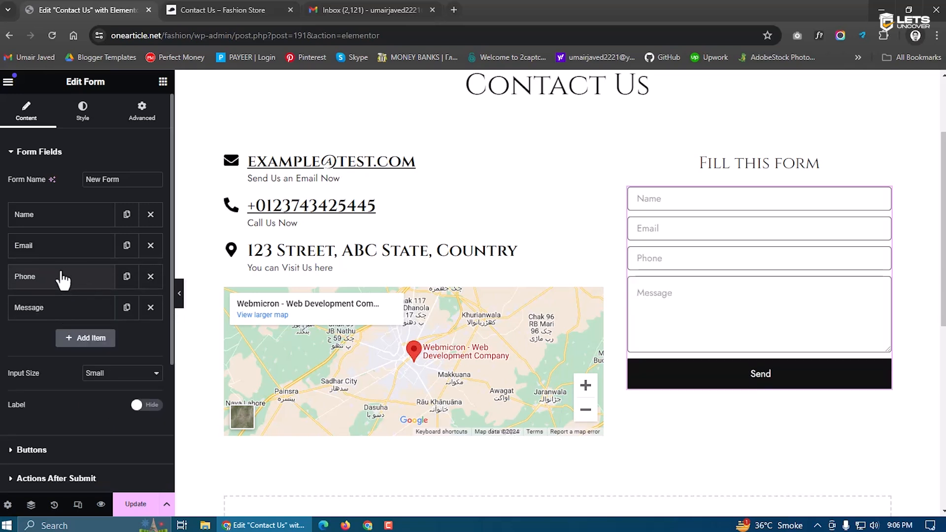
{"action": "left_click", "coordinate": [132, 504]}
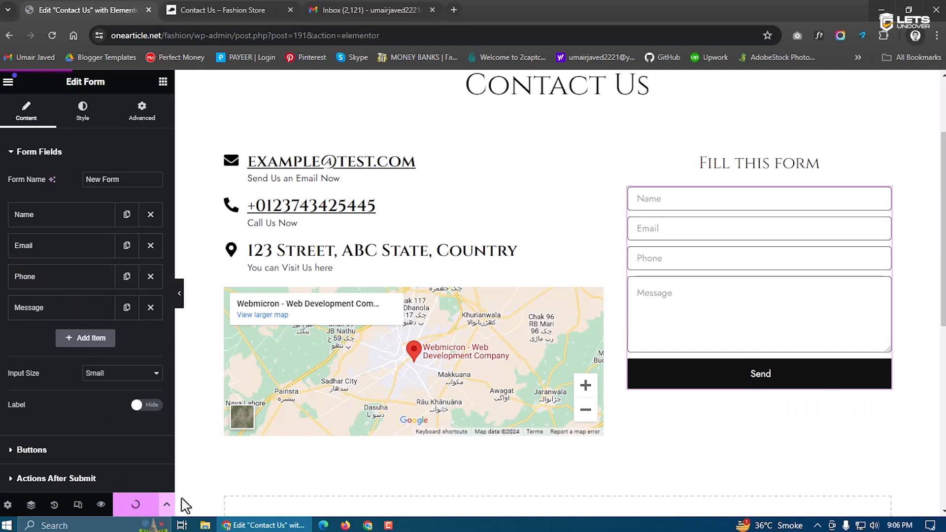
{"action": "left_click", "coordinate": [226, 10]}
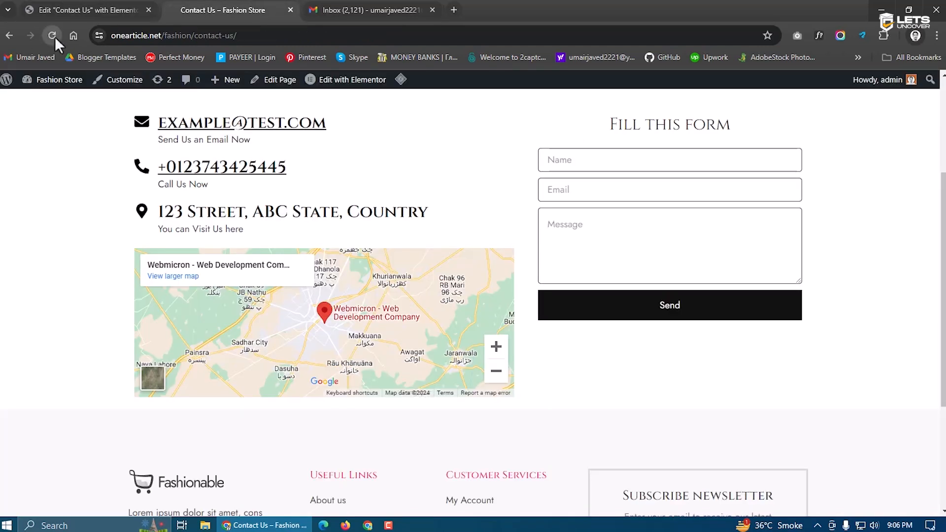
Reload the live Contact Us page to see the form with Phone above Message
{"action": "left_click", "coordinate": [54, 37]}
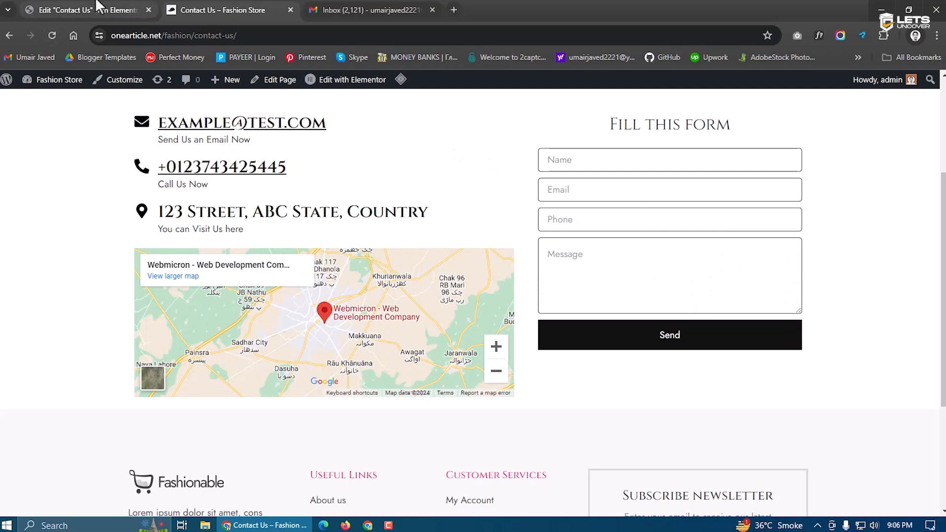
{"action": "scroll", "coordinate": [328, 213], "scroll_direction": "up", "scroll_amount": 3}
{"action": "scroll", "coordinate": [323, 252], "scroll_direction": "down", "scroll_amount": 5}
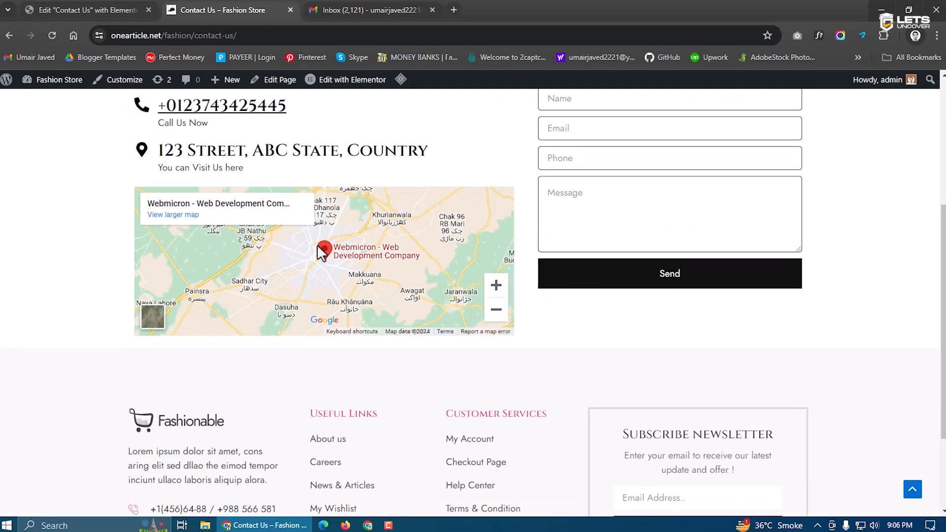
{"action": "scroll", "coordinate": [338, 249], "scroll_direction": "up", "scroll_amount": 1}
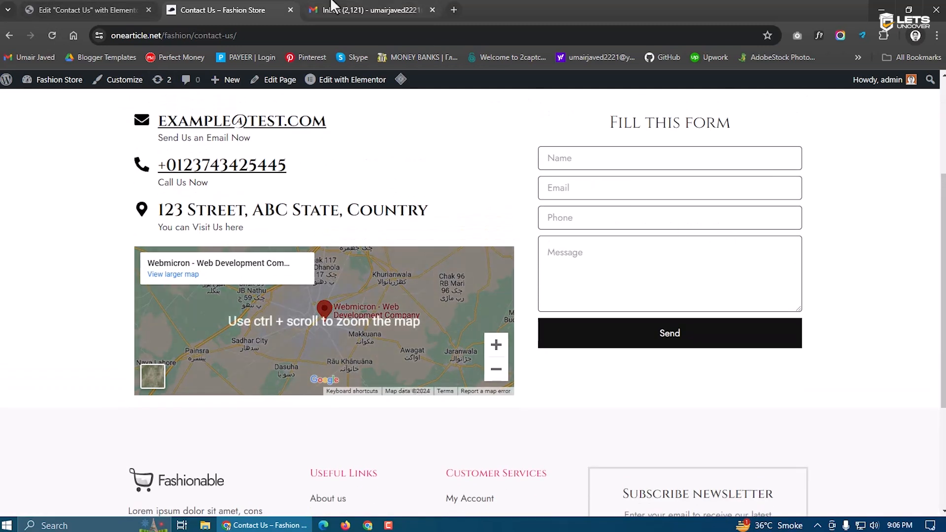
{"action": "left_click", "coordinate": [357, 10]}
{"action": "left_click", "coordinate": [219, 9]}
Autofill Name, Email and Phone, enter 'test' as the message, and submit the form
{"action": "left_click", "coordinate": [610, 157]}
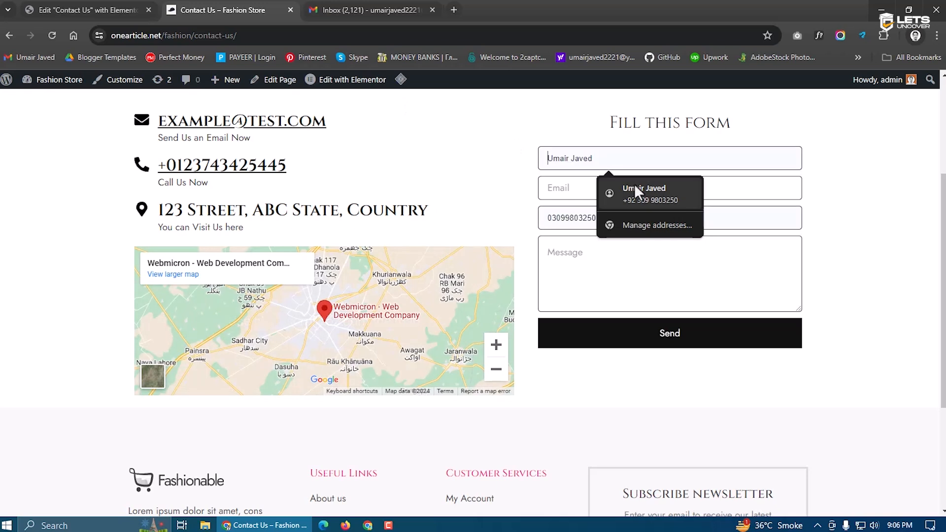
{"action": "left_click", "coordinate": [634, 185]}
{"action": "left_click", "coordinate": [634, 187]}
{"action": "left_click", "coordinate": [621, 216]}
{"action": "left_click", "coordinate": [624, 259]}
{"action": "type", "text": "test message"}
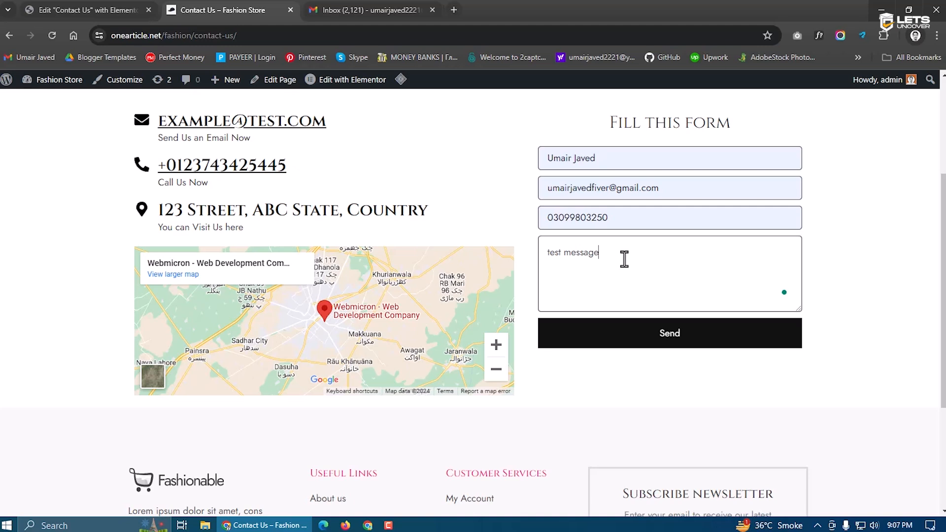
{"action": "left_click", "coordinate": [673, 339]}
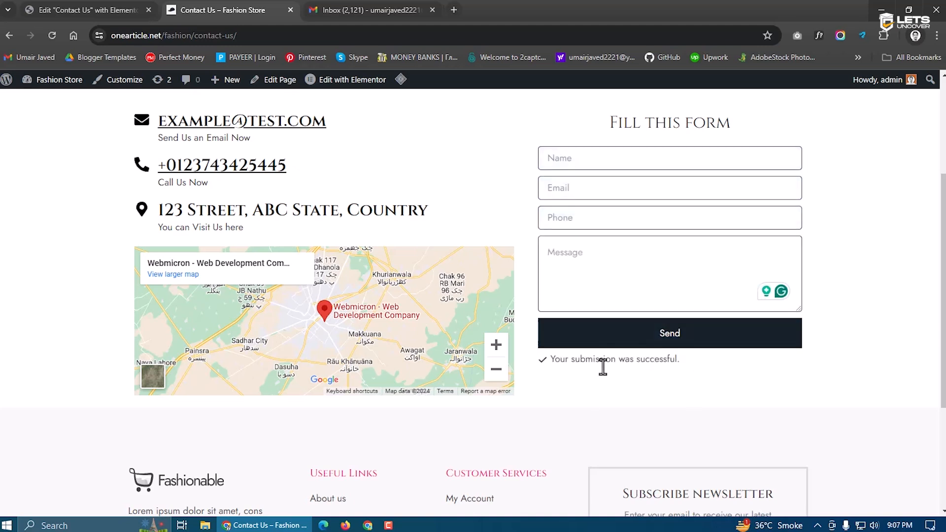
{"action": "left_click_drag", "start_coordinate": [549, 360], "coordinate": [679, 363]}
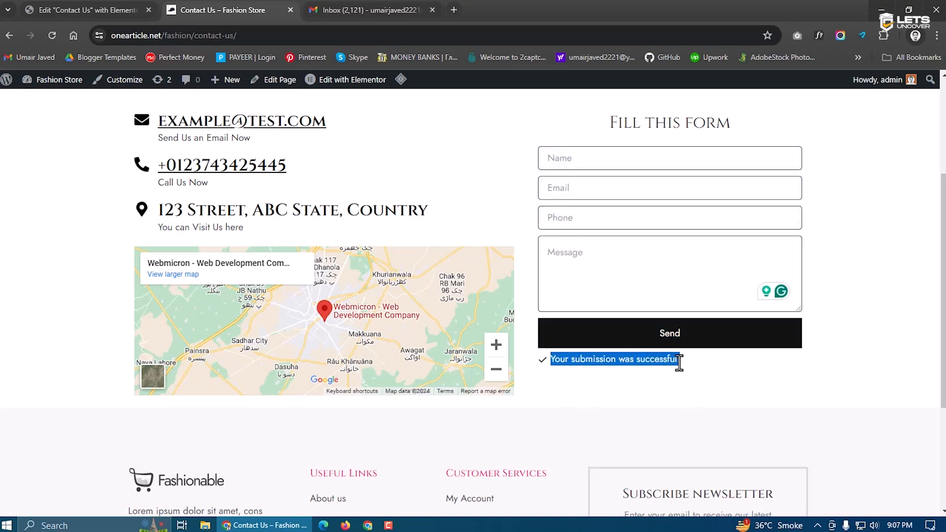
{"action": "left_click", "coordinate": [366, 10]}
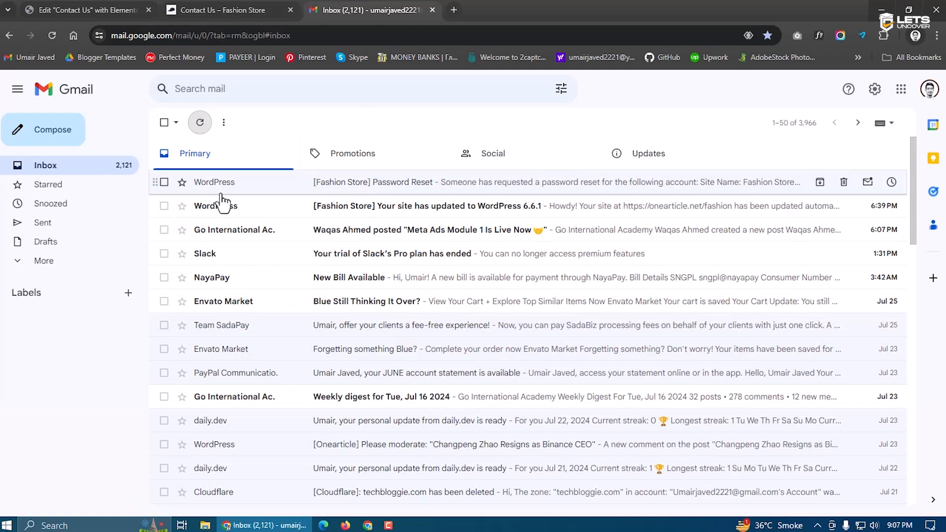
Show all Gmail folders via More while checking for the notification, ending on the Contact Us tab
{"action": "left_click", "coordinate": [54, 261]}
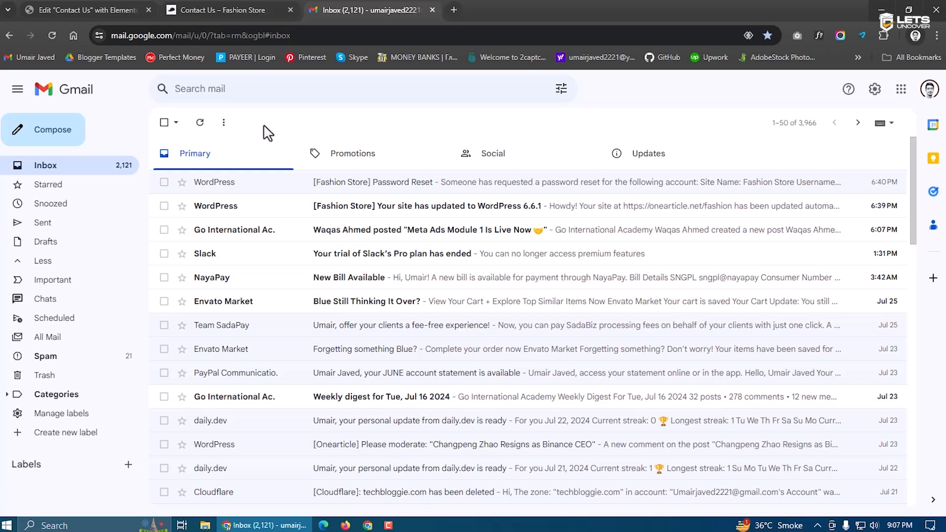
{"action": "left_click", "coordinate": [220, 7]}
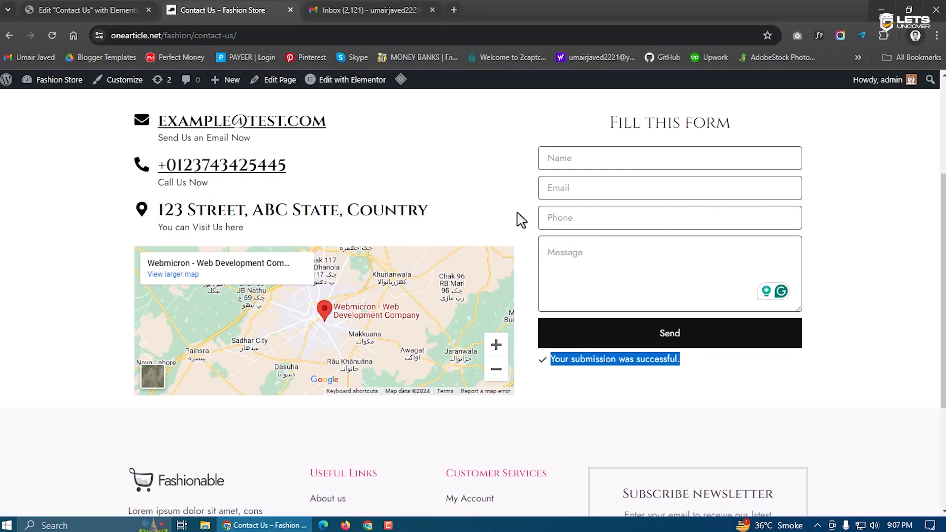
{"action": "left_click", "coordinate": [370, 9]}
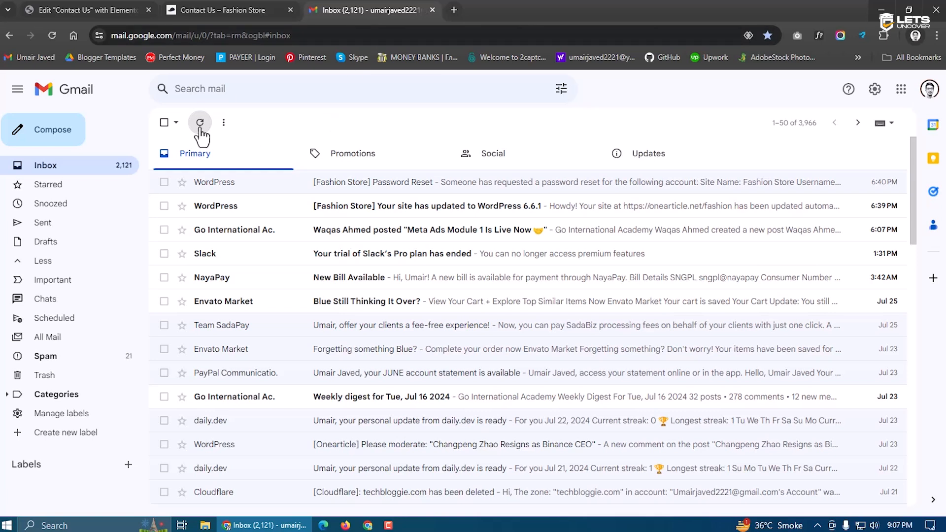
{"action": "left_click", "coordinate": [231, 10]}
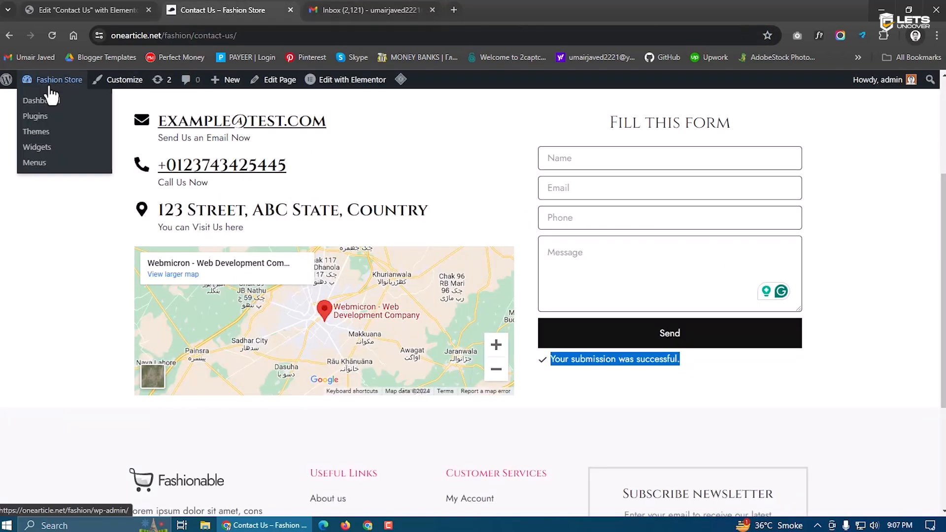
Open Elementor > Submissions from the WordPress dashboard
{"action": "left_click", "coordinate": [49, 100]}
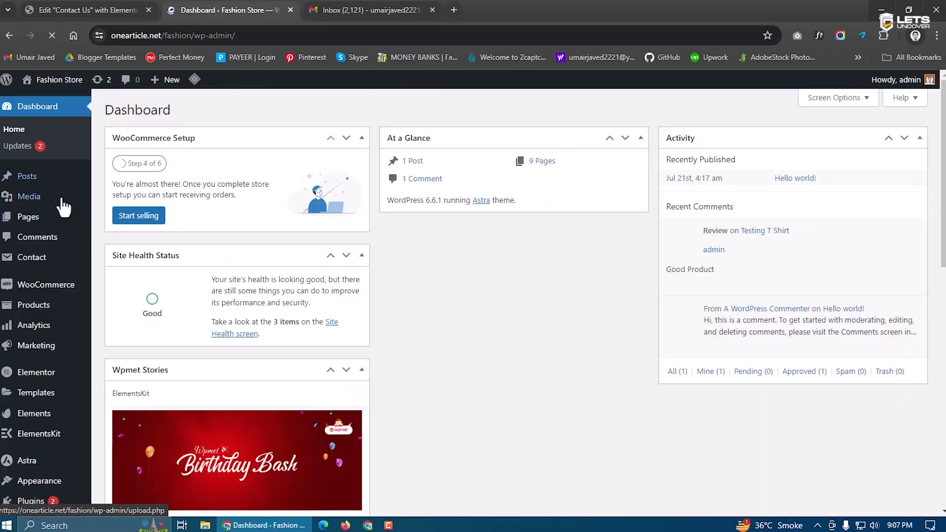
{"action": "mouse_move", "coordinate": [46, 375]}
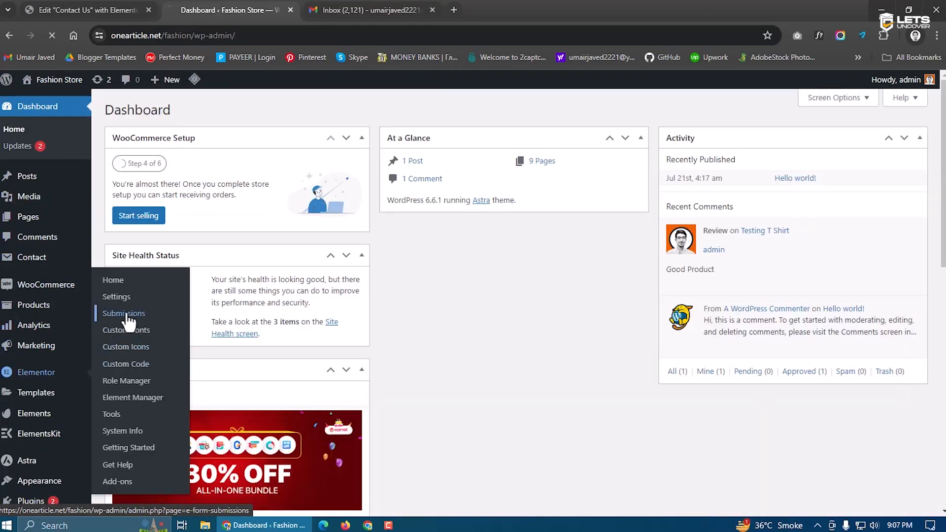
{"action": "left_click", "coordinate": [180, 313]}
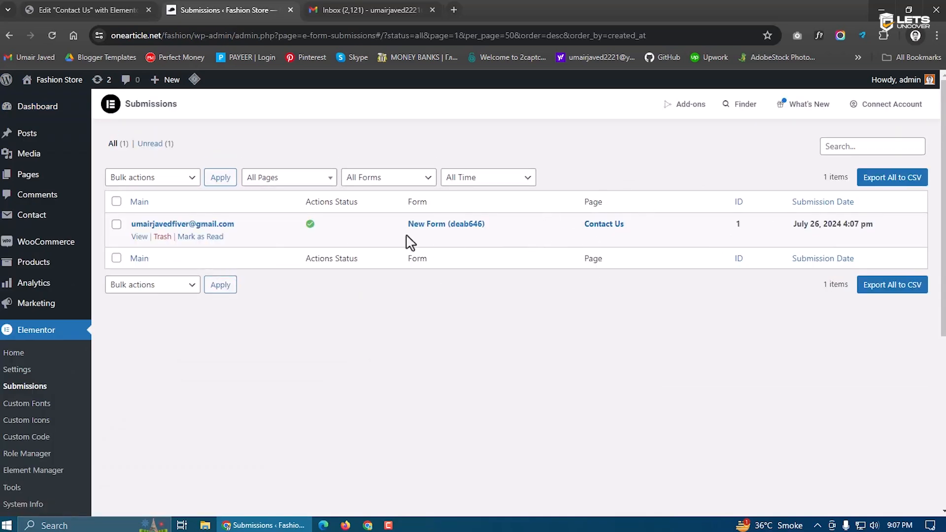
Refresh the Gmail inbox and check Spam for the notification, then return to Submissions
{"action": "left_click", "coordinate": [381, 6]}
{"action": "left_click", "coordinate": [200, 125]}
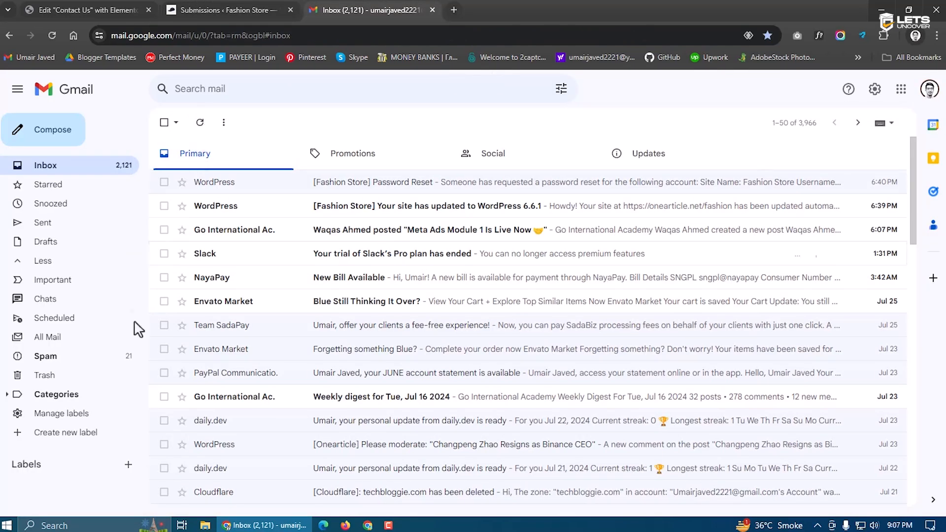
{"action": "left_click", "coordinate": [105, 356]}
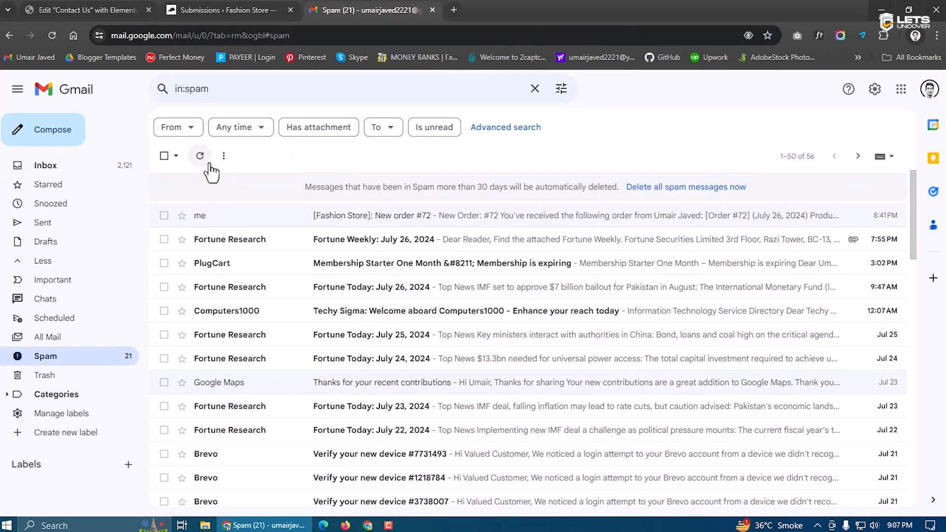
{"action": "left_click", "coordinate": [124, 171]}
{"action": "left_click", "coordinate": [123, 9]}
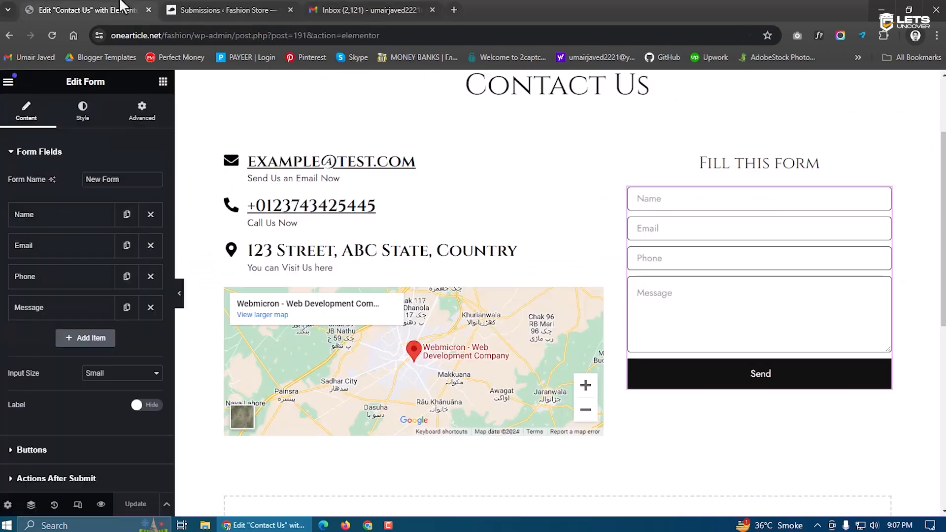
{"action": "left_click", "coordinate": [276, 9]}
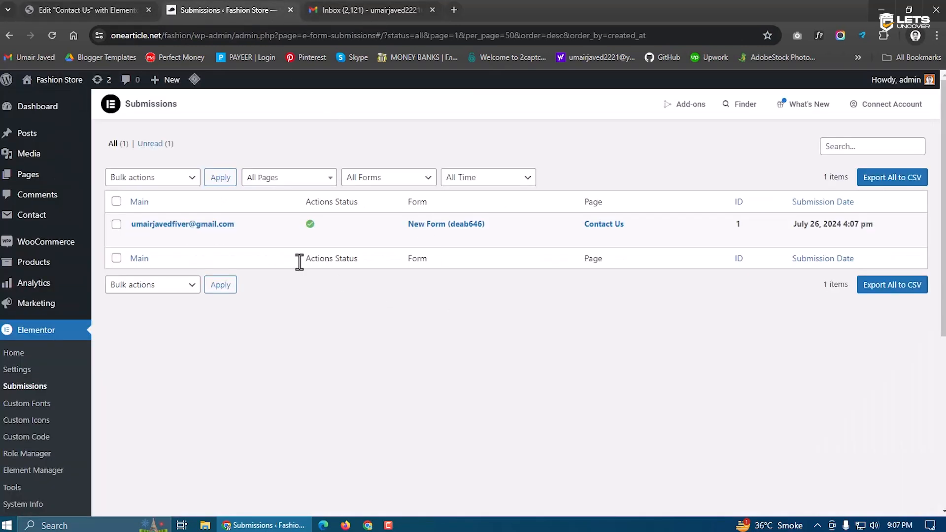
Visit the live Fashion Store home page and scroll through it
{"action": "left_click", "coordinate": [37, 101]}
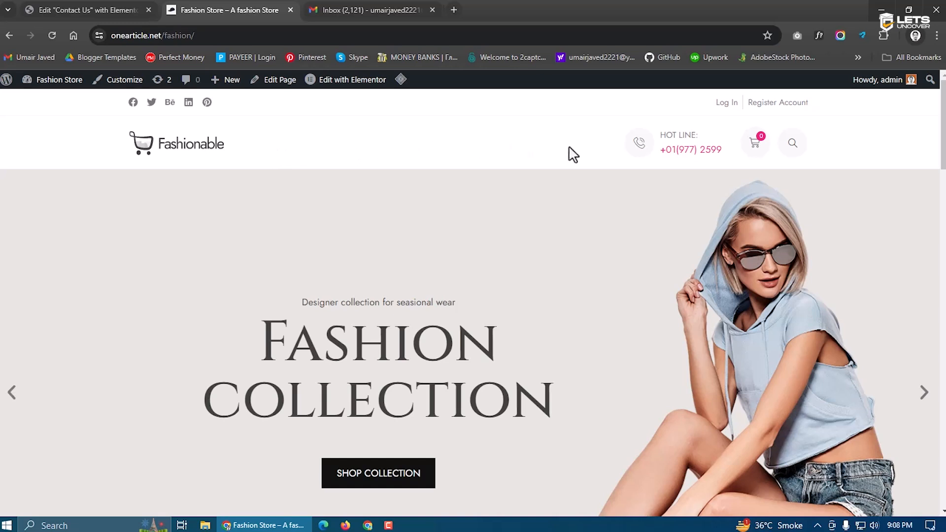
{"action": "scroll", "coordinate": [571, 154], "scroll_direction": "down", "scroll_amount": 15}
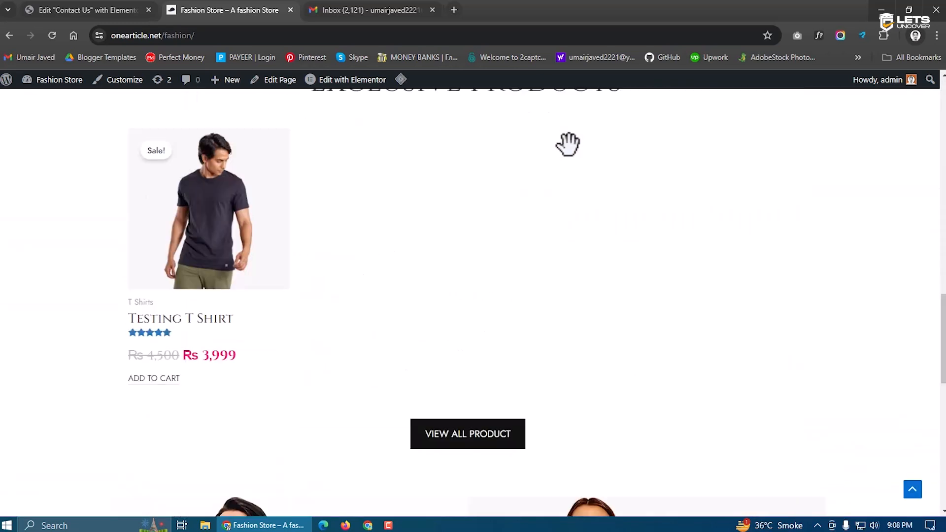
{"action": "scroll", "coordinate": [568, 144], "scroll_direction": "down", "scroll_amount": 5}
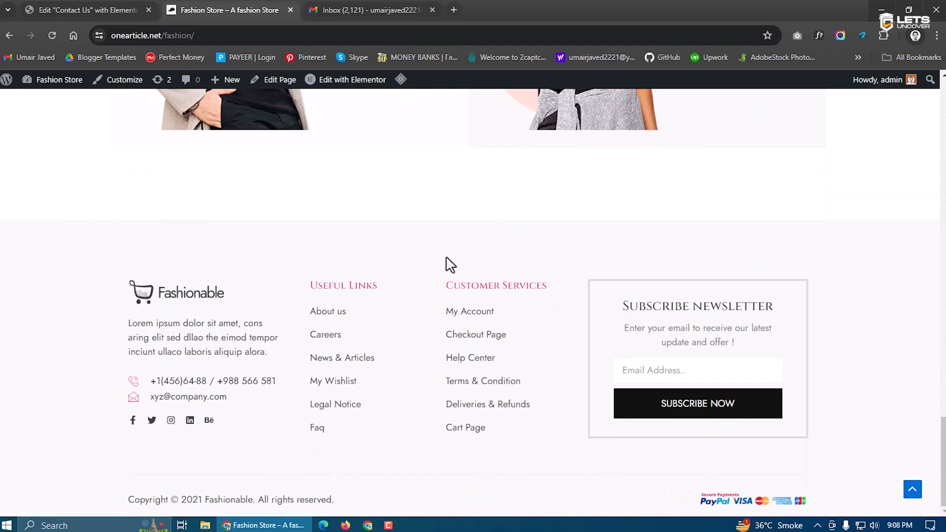
{"action": "scroll", "coordinate": [418, 289], "scroll_direction": "up", "scroll_amount": 18}
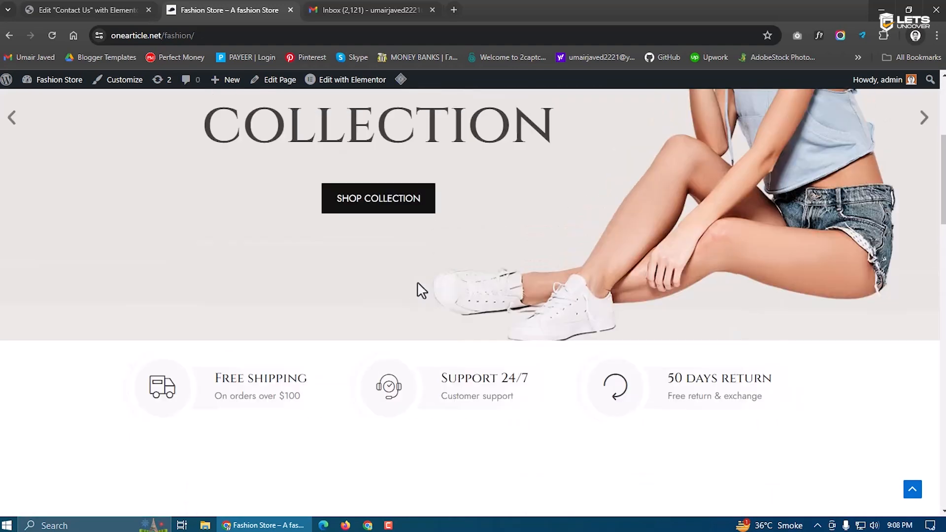
{"action": "scroll", "coordinate": [418, 283], "scroll_direction": "up", "scroll_amount": 5}
Close the Elementor editor tab for the Contact Us page
{"action": "left_click", "coordinate": [110, 4]}
{"action": "left_click", "coordinate": [249, 5]}
{"action": "left_click", "coordinate": [149, 10]}
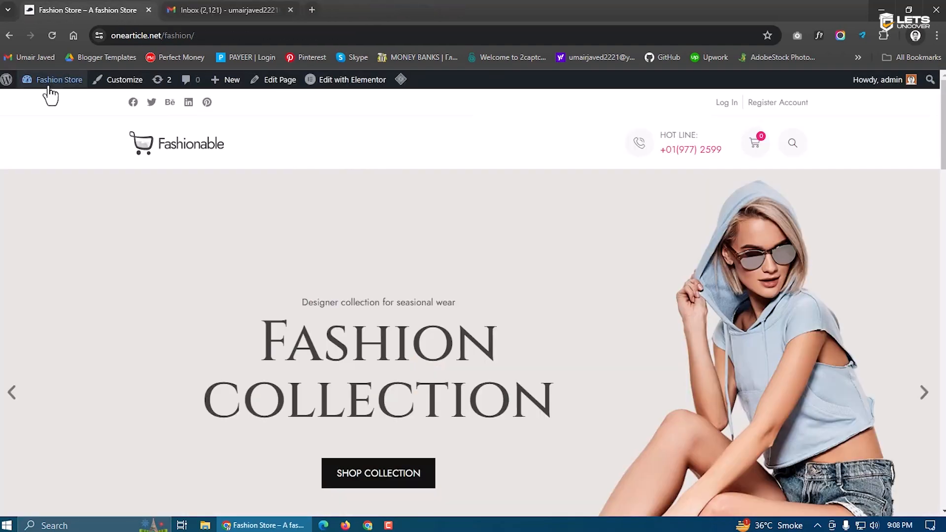
{"action": "mouse_move", "coordinate": [50, 82]}
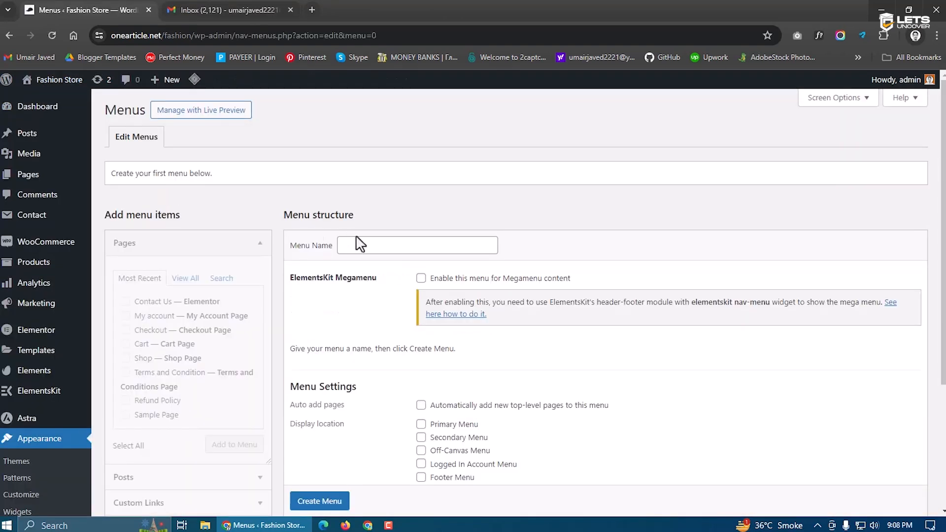
Create a menu named 'Primary' assigned to the Primary Menu location
{"action": "left_click", "coordinate": [375, 245]}
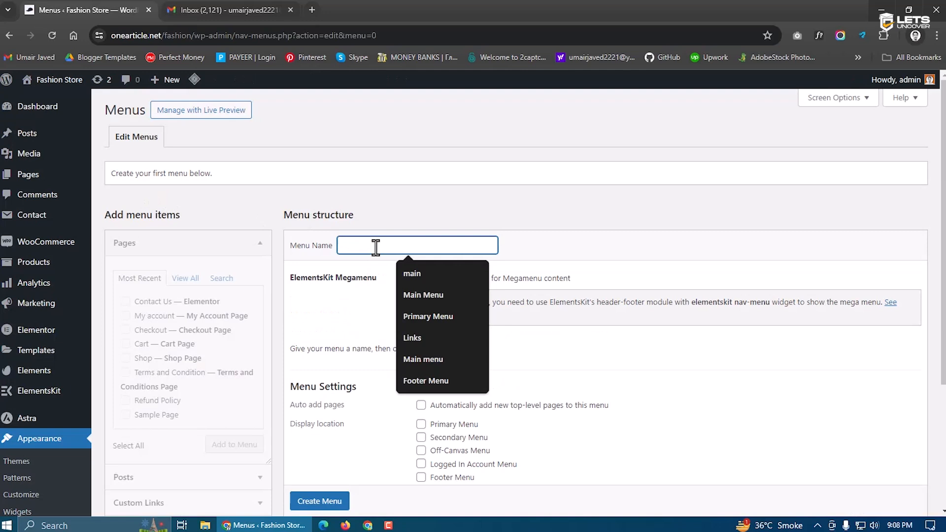
{"action": "type", "text": "Primaey"}
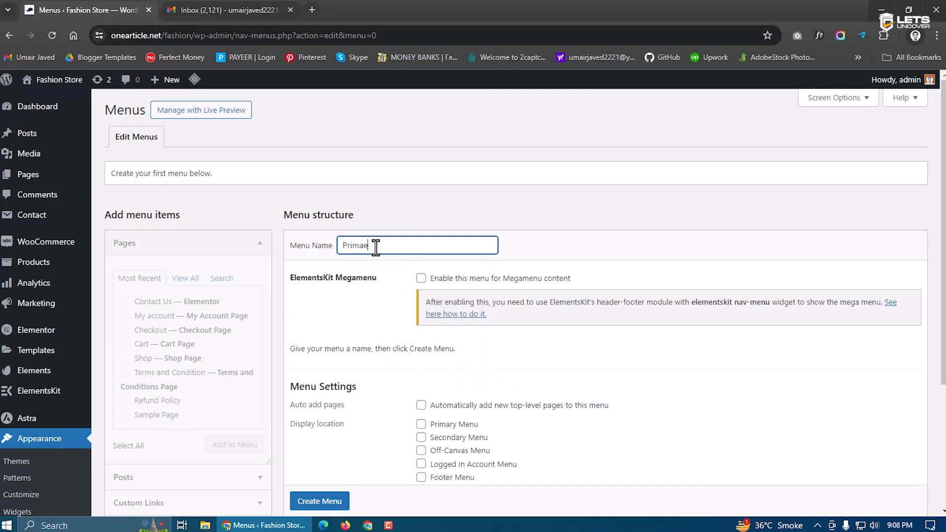
{"action": "key", "text": "BackSpace"}
{"action": "type", "text": "ry"}
{"action": "scroll", "coordinate": [375, 246], "scroll_direction": "down", "scroll_amount": 3}
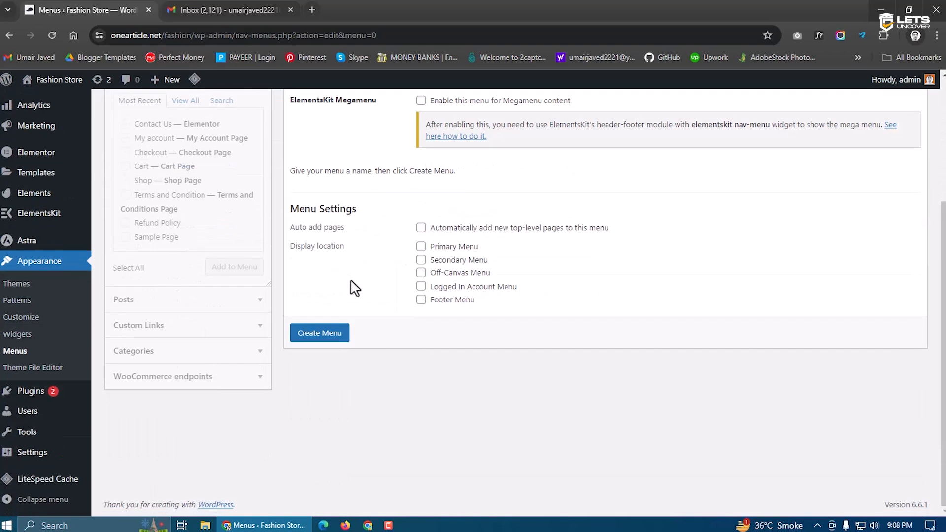
{"action": "left_click", "coordinate": [429, 247]}
{"action": "left_click", "coordinate": [340, 335]}
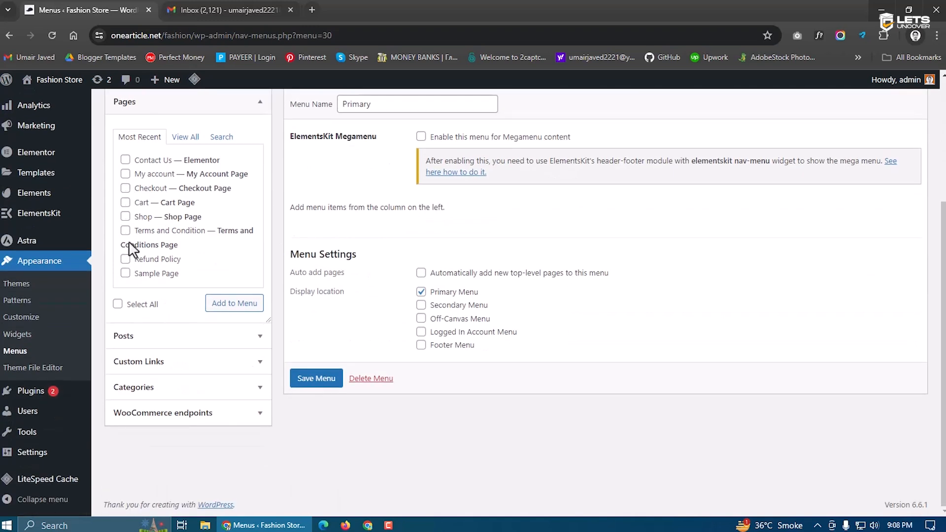
Add Home Page, Shop and Refund Policy, ordering items Home, Shop, Contact Us, Refund Policy
{"action": "left_click", "coordinate": [185, 137]}
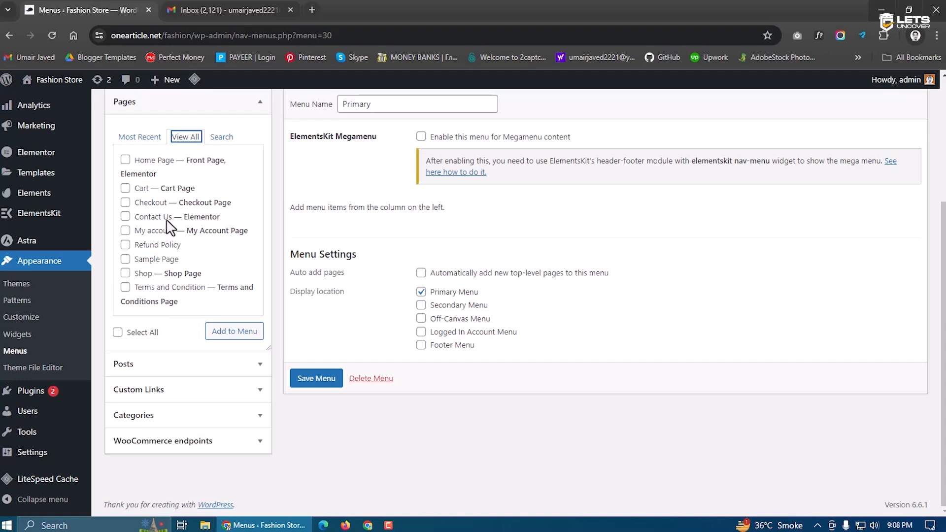
{"action": "left_click", "coordinate": [125, 160]}
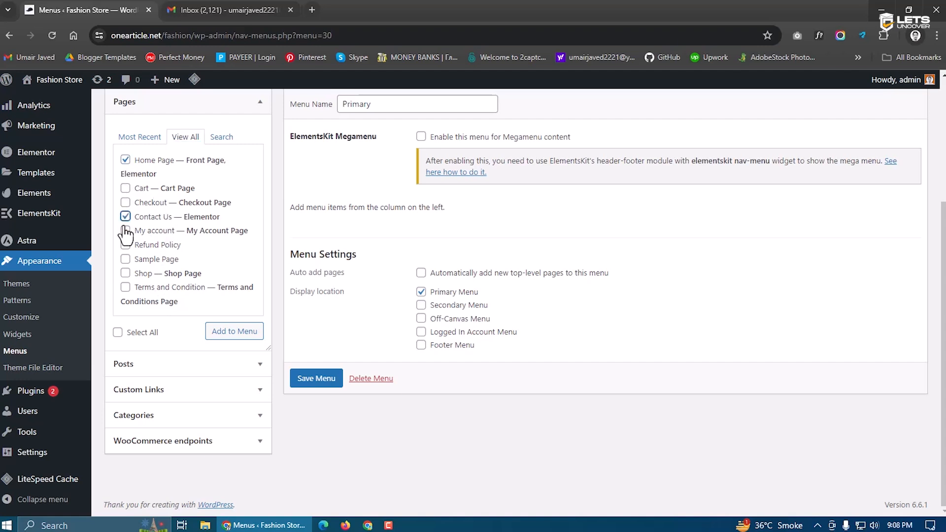
{"action": "left_click", "coordinate": [126, 273]}
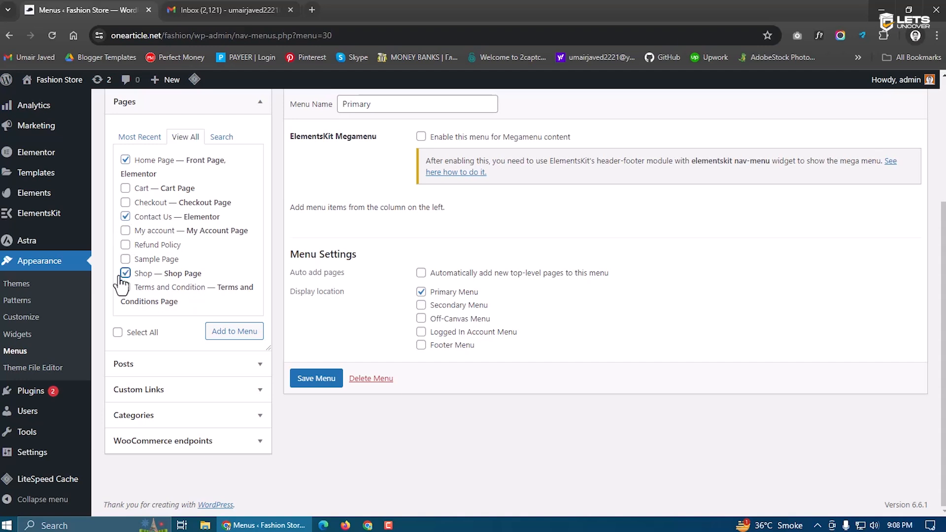
{"action": "left_click", "coordinate": [125, 244]}
{"action": "left_click", "coordinate": [228, 335]}
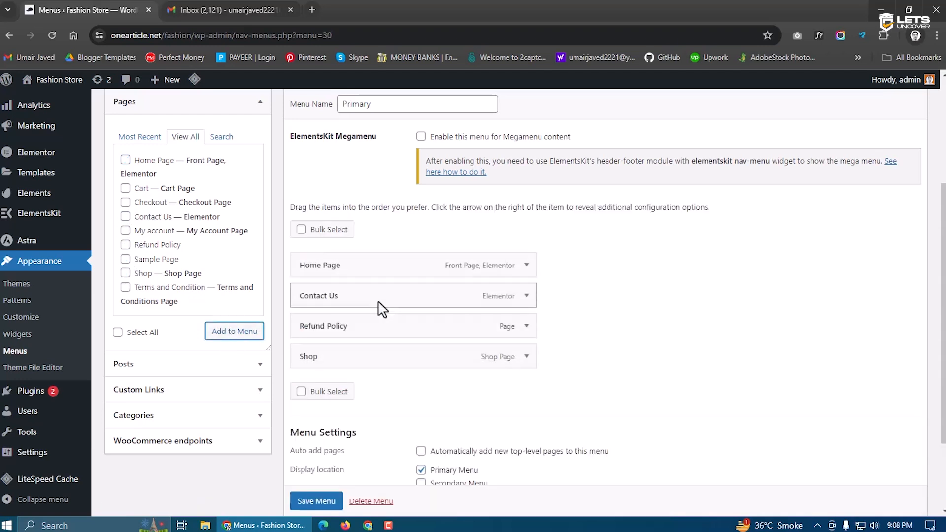
{"action": "scroll", "coordinate": [377, 307], "scroll_direction": "down", "scroll_amount": 1}
{"action": "left_click_drag", "start_coordinate": [335, 247], "coordinate": [336, 307]}
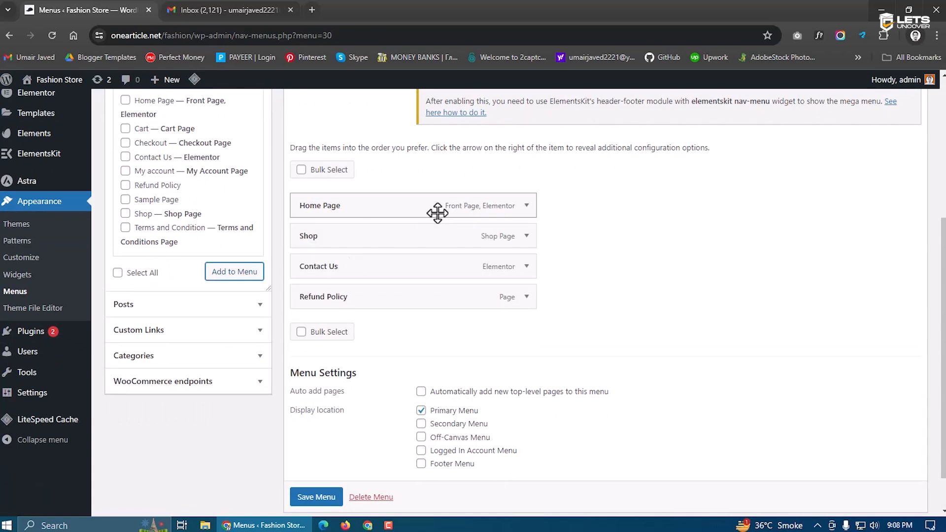
Rename the 'Home Page' menu item to 'Home' and save the menu
{"action": "left_click", "coordinate": [526, 206]}
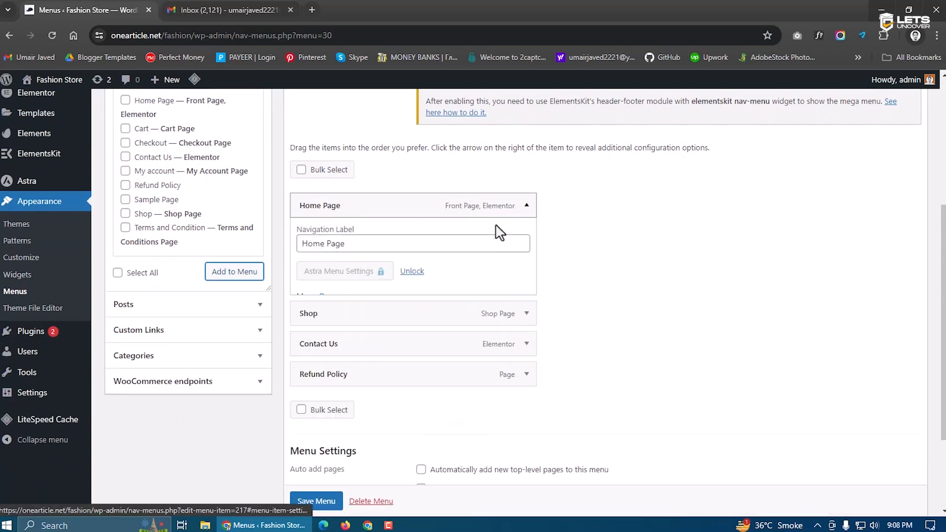
{"action": "left_click_drag", "start_coordinate": [323, 246], "coordinate": [366, 243]}
{"action": "key", "text": "BackSpace"}
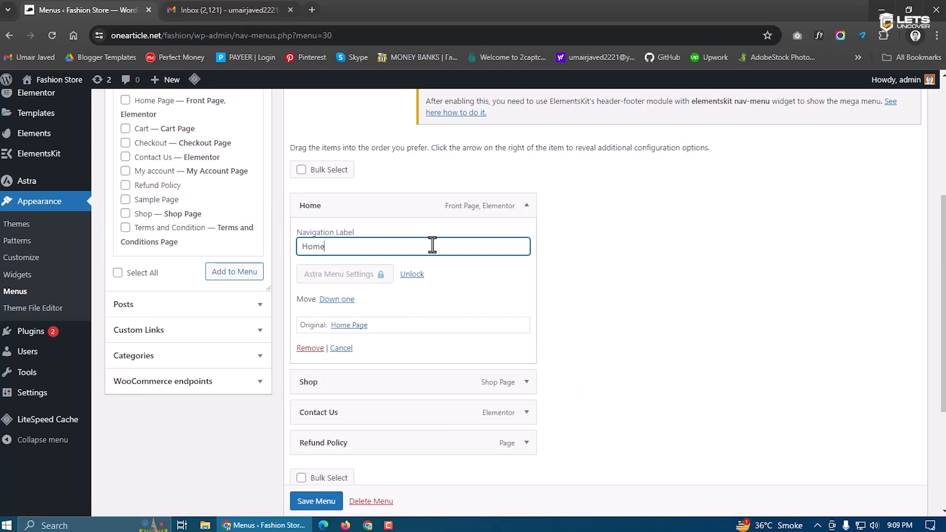
{"action": "left_click", "coordinate": [526, 206]}
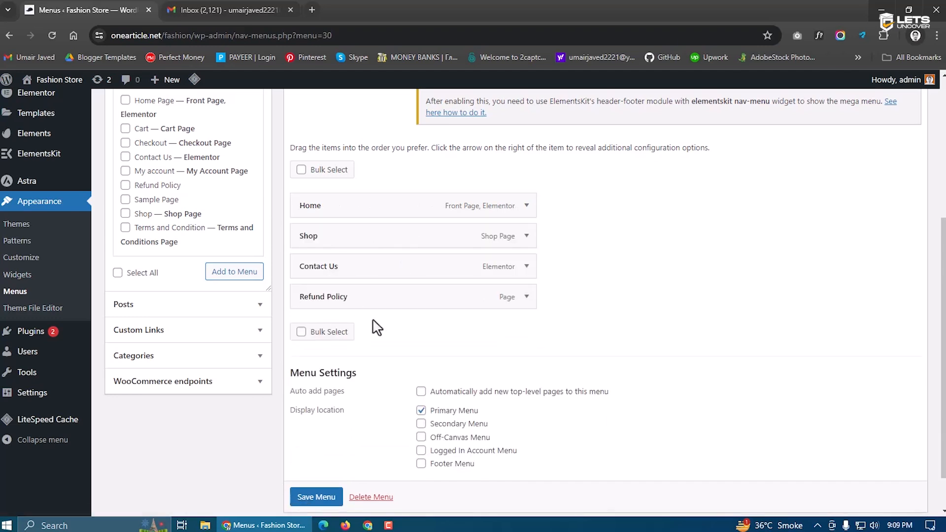
{"action": "scroll", "coordinate": [323, 500], "scroll_direction": "down", "scroll_amount": 1}
{"action": "left_click", "coordinate": [320, 467]}
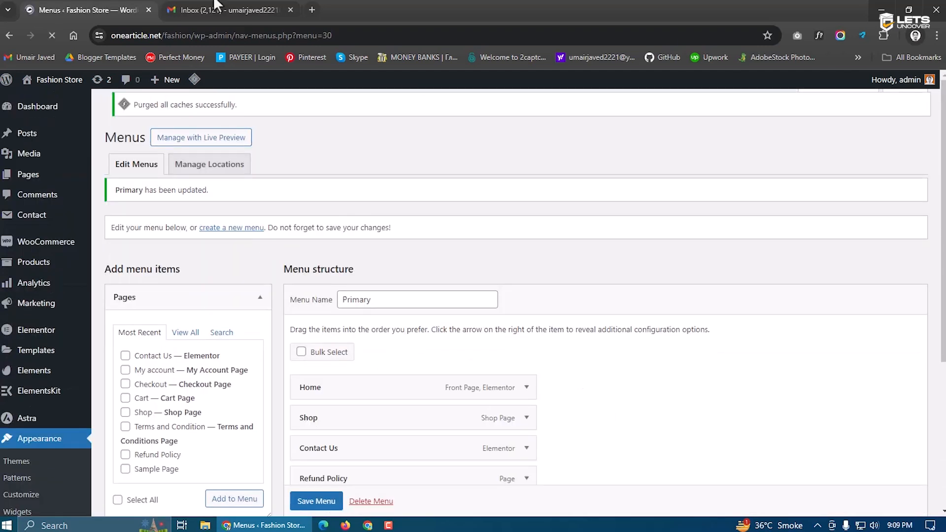
Open the live site and visit Shop, Contact Us and Refund Policy from the menu
{"action": "left_click", "coordinate": [53, 103]}
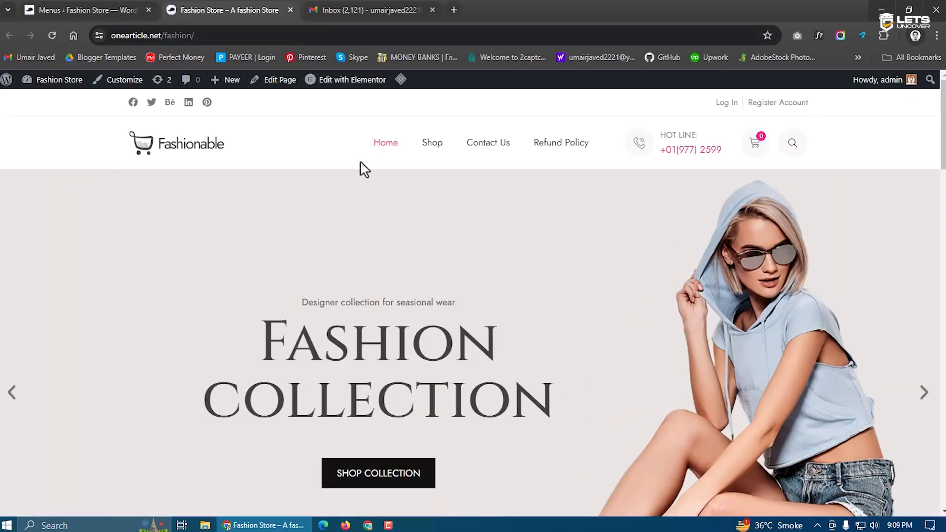
{"action": "left_click", "coordinate": [441, 144]}
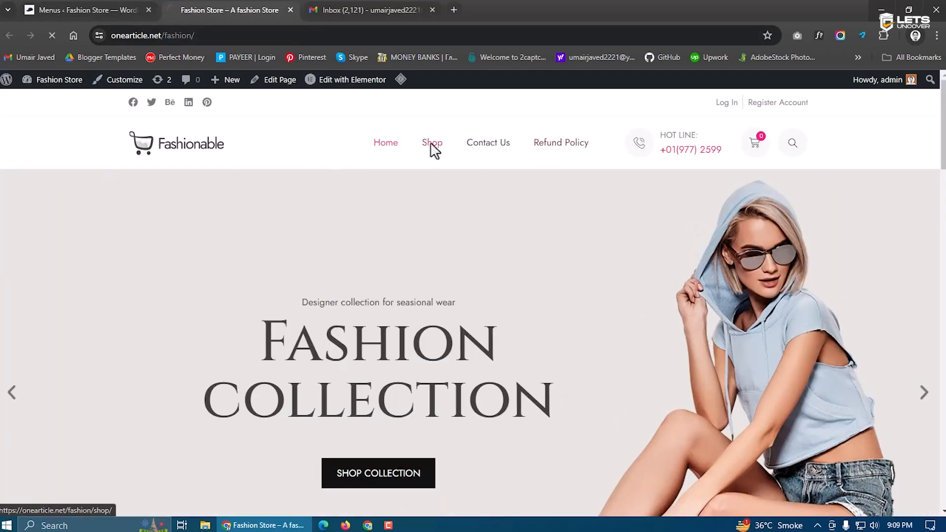
{"action": "scroll", "coordinate": [312, 320], "scroll_direction": "down", "scroll_amount": 4}
{"action": "scroll", "coordinate": [295, 296], "scroll_direction": "down", "scroll_amount": 3}
{"action": "scroll", "coordinate": [308, 288], "scroll_direction": "up", "scroll_amount": 7}
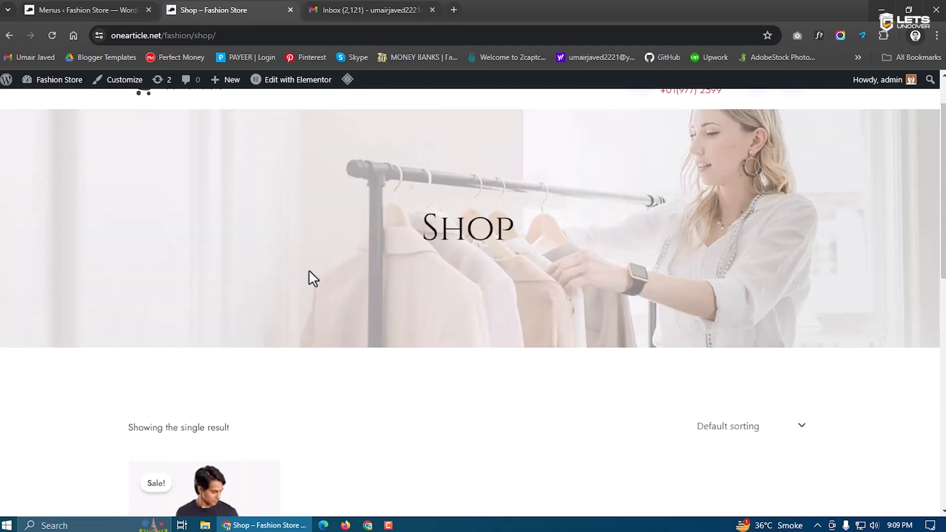
{"action": "left_click", "coordinate": [501, 150]}
{"action": "scroll", "coordinate": [312, 291], "scroll_direction": "down", "scroll_amount": 5}
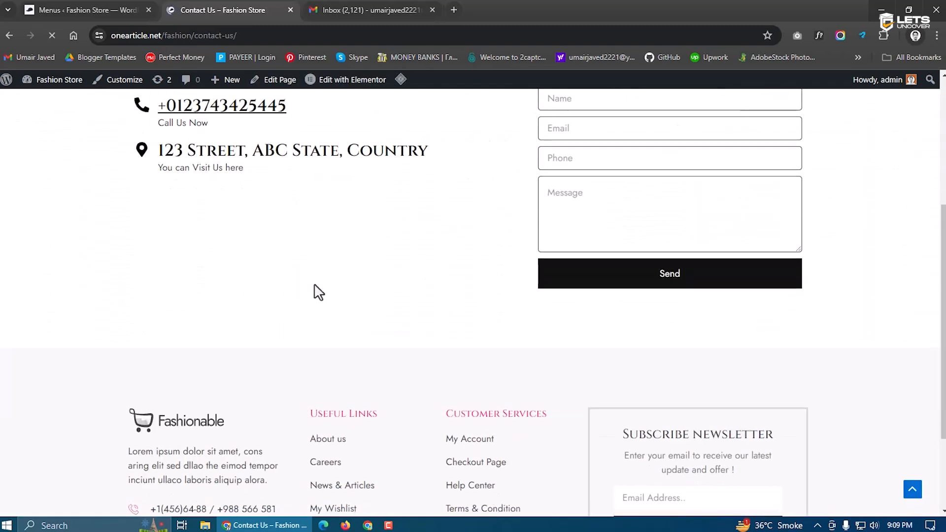
{"action": "scroll", "coordinate": [313, 291], "scroll_direction": "up", "scroll_amount": 5}
{"action": "left_click", "coordinate": [570, 146]}
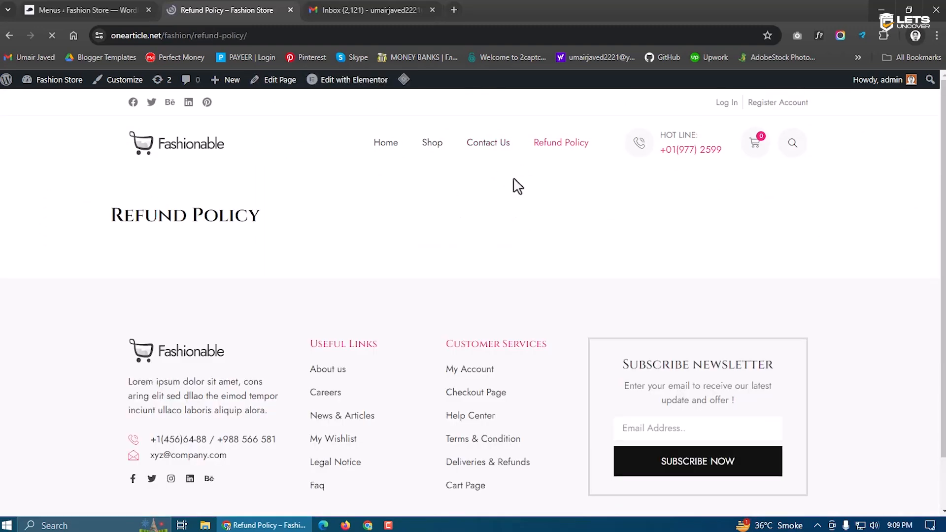
Return to the home page via the logo and scroll through it
{"action": "left_click", "coordinate": [184, 147]}
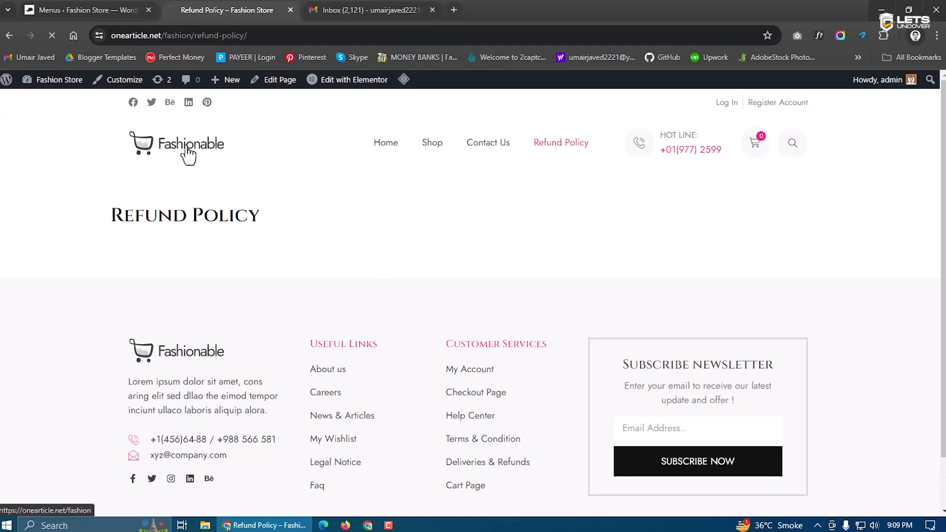
{"action": "scroll", "coordinate": [462, 251], "scroll_direction": "down", "scroll_amount": 1}
{"action": "scroll", "coordinate": [569, 271], "scroll_direction": "down", "scroll_amount": 12}
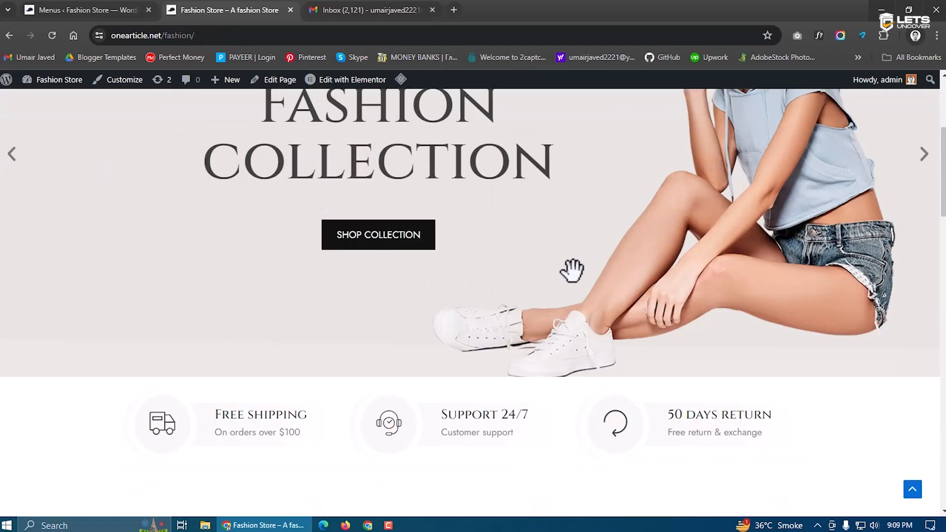
{"action": "scroll", "coordinate": [325, 330], "scroll_direction": "down", "scroll_amount": 6}
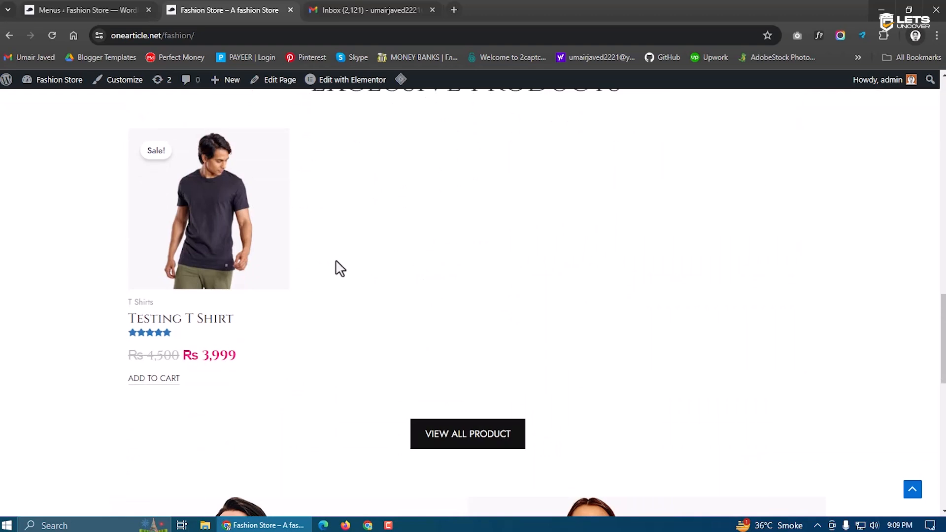
{"action": "scroll", "coordinate": [326, 256], "scroll_direction": "down", "scroll_amount": 3}
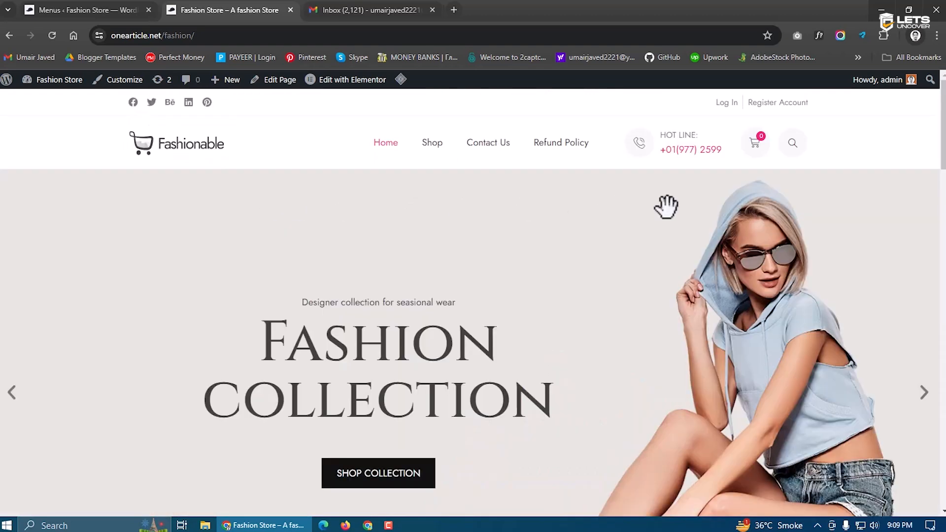
{"action": "scroll", "coordinate": [589, 247], "scroll_direction": "down", "scroll_amount": 8}
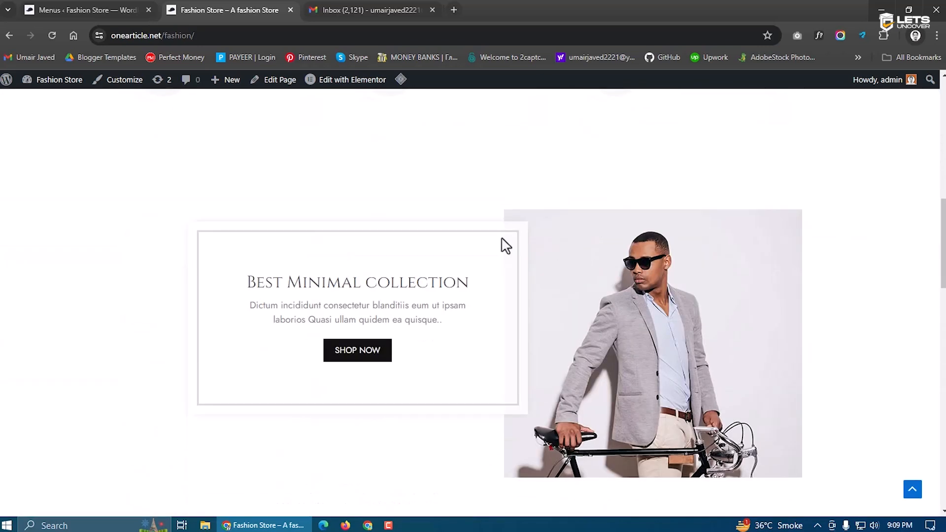
{"action": "scroll", "coordinate": [495, 244], "scroll_direction": "down", "scroll_amount": 10}
{"action": "scroll", "coordinate": [490, 243], "scroll_direction": "down", "scroll_amount": 10}
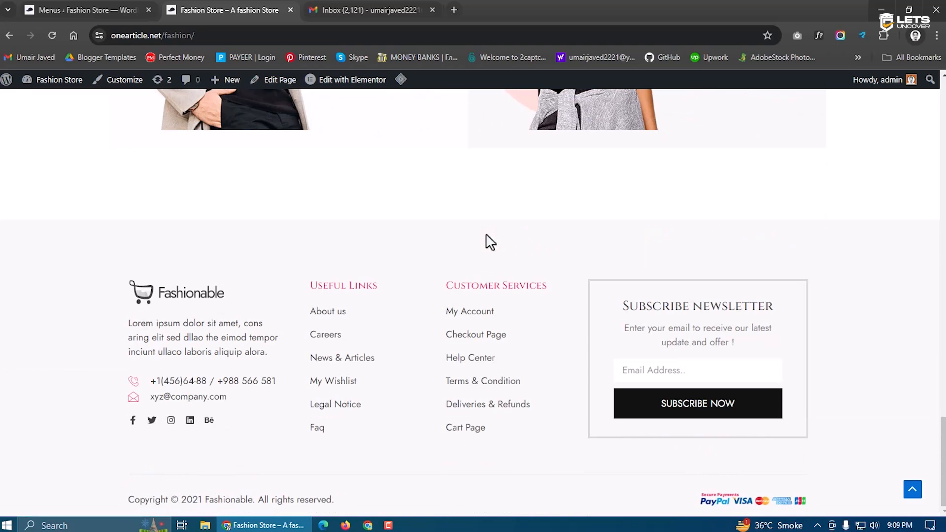
{"action": "scroll", "coordinate": [490, 242], "scroll_direction": "up", "scroll_amount": 12}
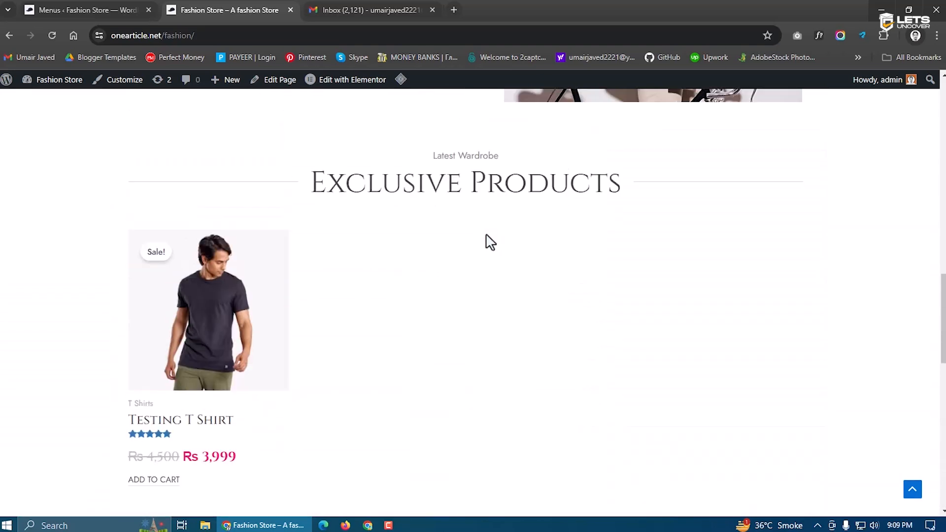
{"action": "scroll", "coordinate": [490, 242], "scroll_direction": "up", "scroll_amount": 8}
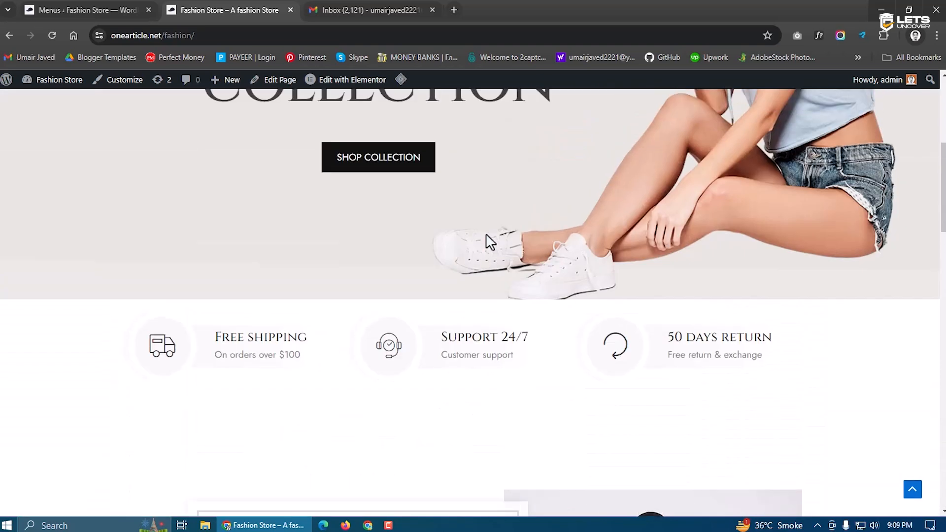
{"action": "scroll", "coordinate": [490, 243], "scroll_direction": "up", "scroll_amount": 7}
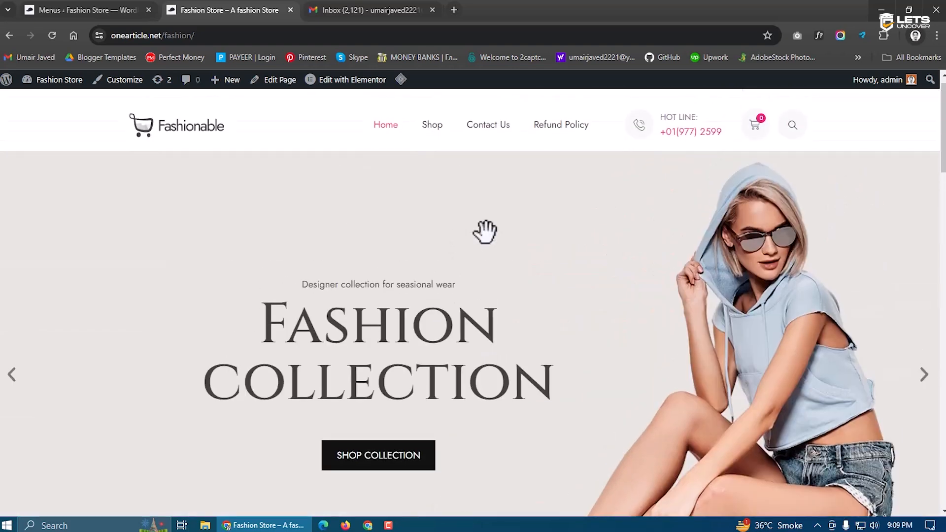